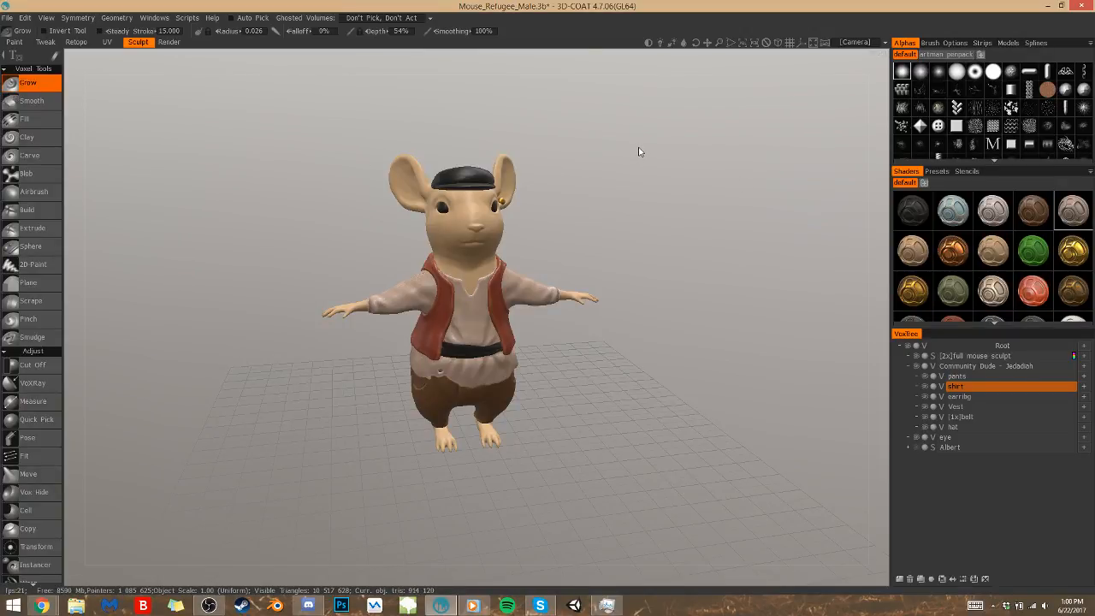
# Switch to the Retopo workspace and make the shirt the active sculpt layer
pyautogui.moveTo(645, 151); pyautogui.dragTo(607, 149)
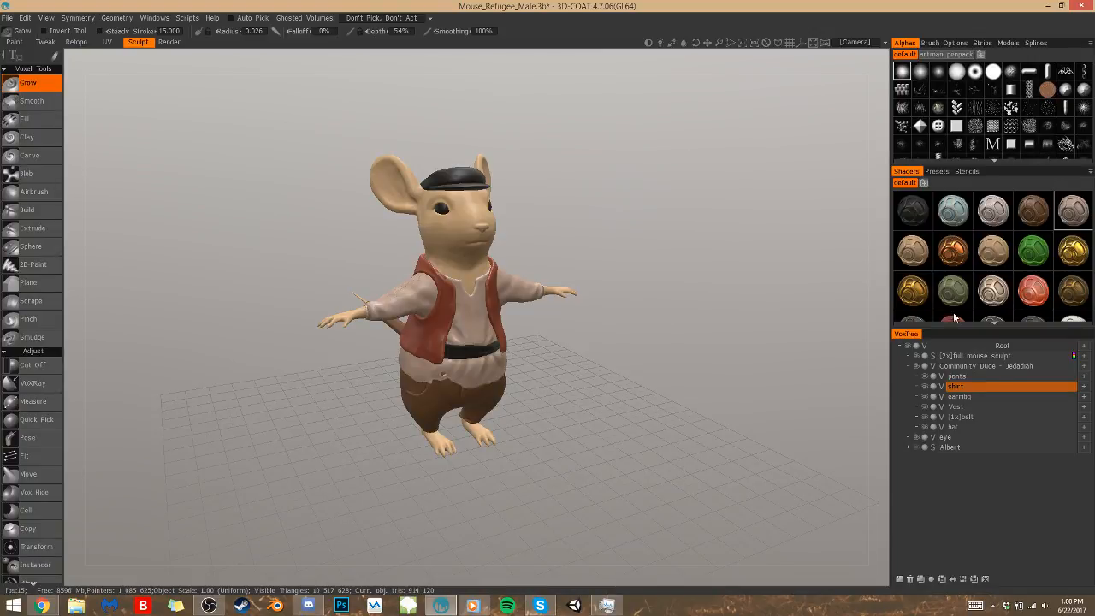
pyautogui.moveTo(650, 233); pyautogui.dragTo(335, 214)
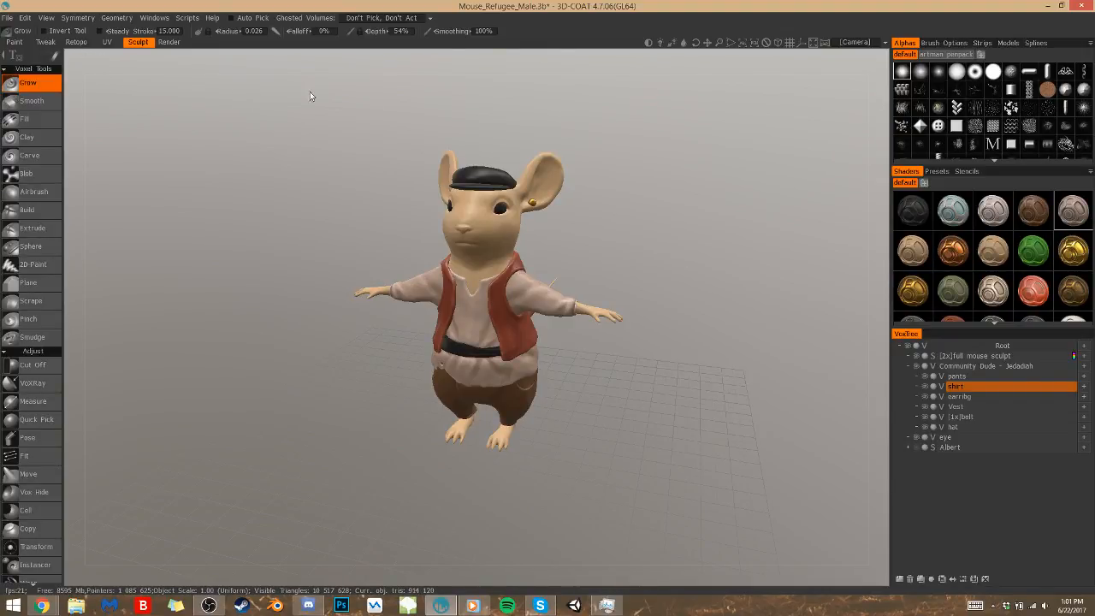
pyautogui.click(76, 44)
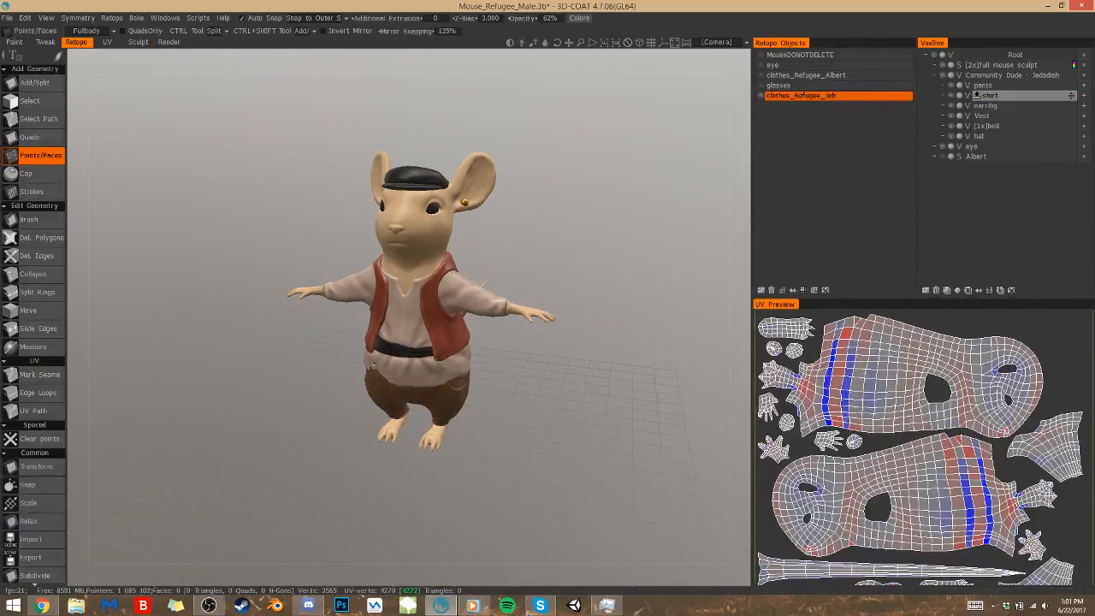
pyautogui.click(977, 95)
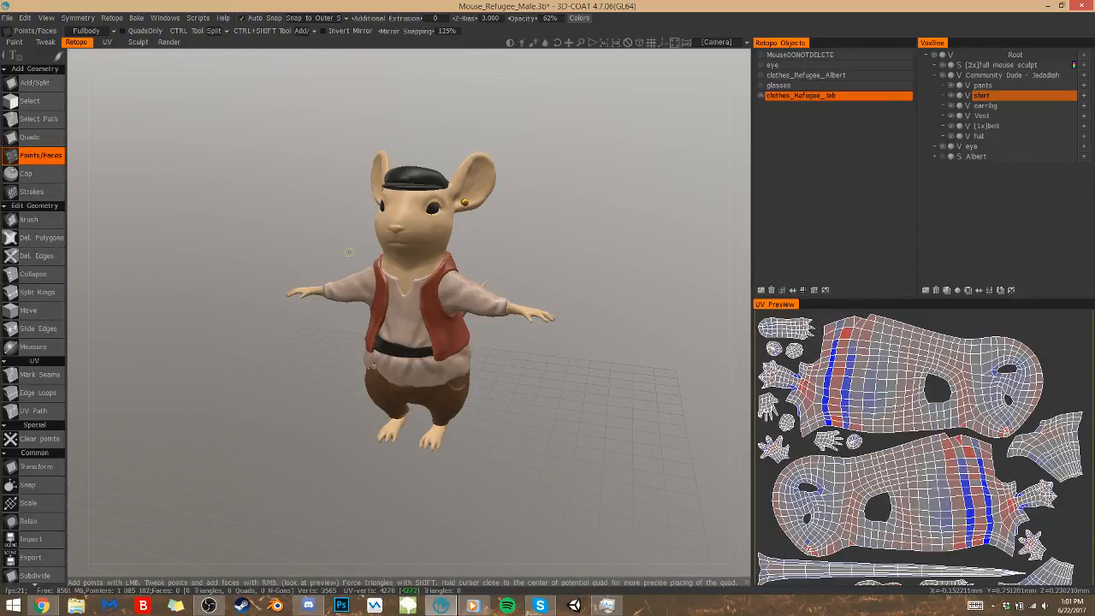
# Create a first four-point retopo face on the shirt front, along one side of the V-shaped neckline
pyautogui.moveTo(559, 378); pyautogui.dragTo(576, 399, button='right')
pyautogui.moveTo(585, 417); pyautogui.dragTo(591, 412)
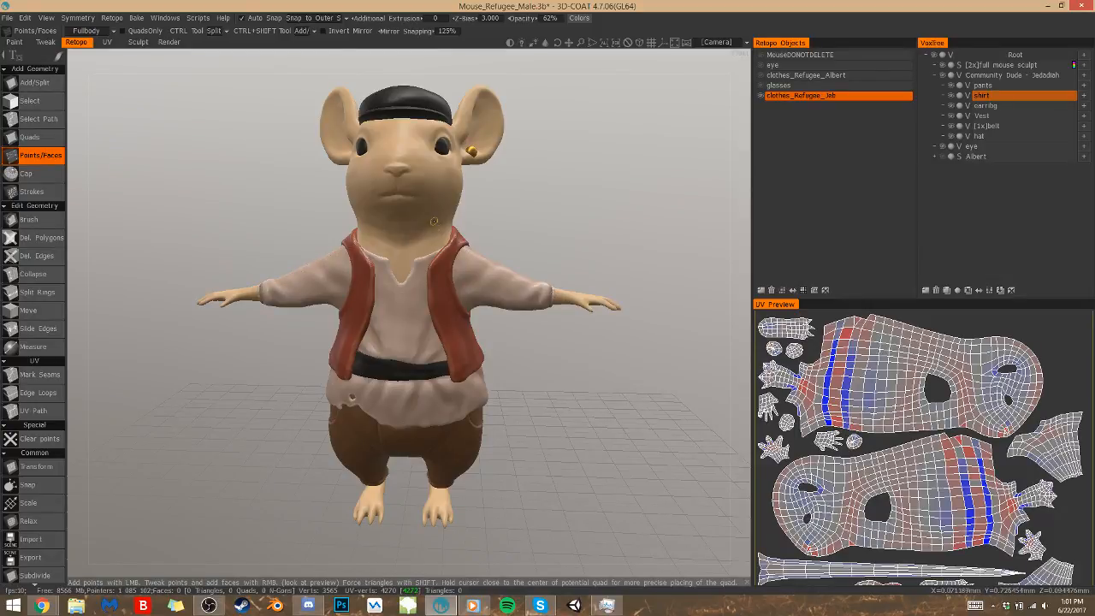
pyautogui.click(414, 264)
pyautogui.click(426, 263)
pyautogui.click(423, 284)
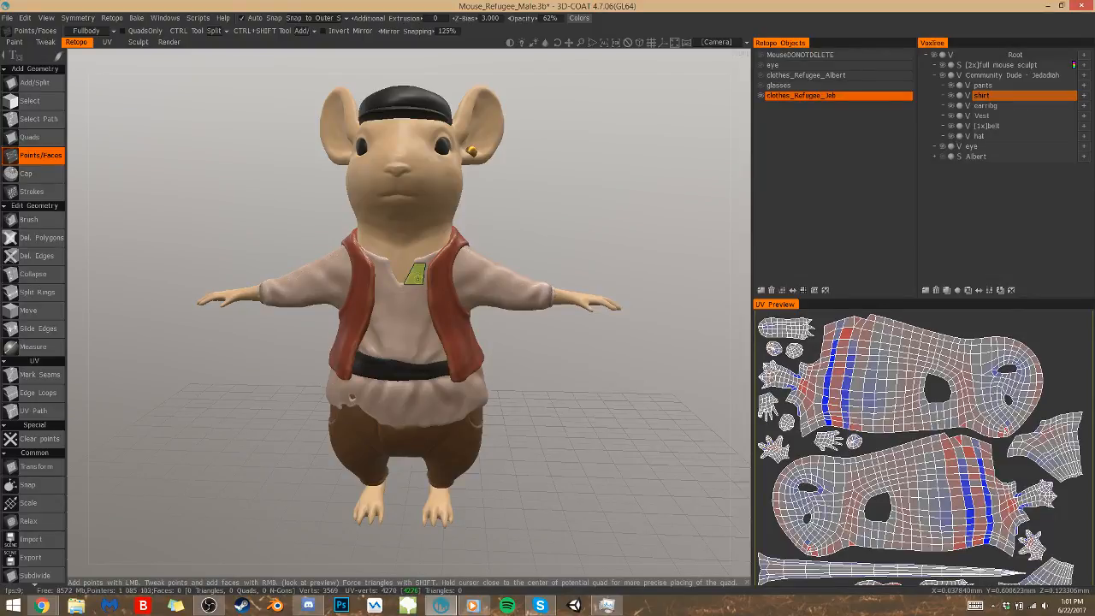
pyautogui.click(415, 274)
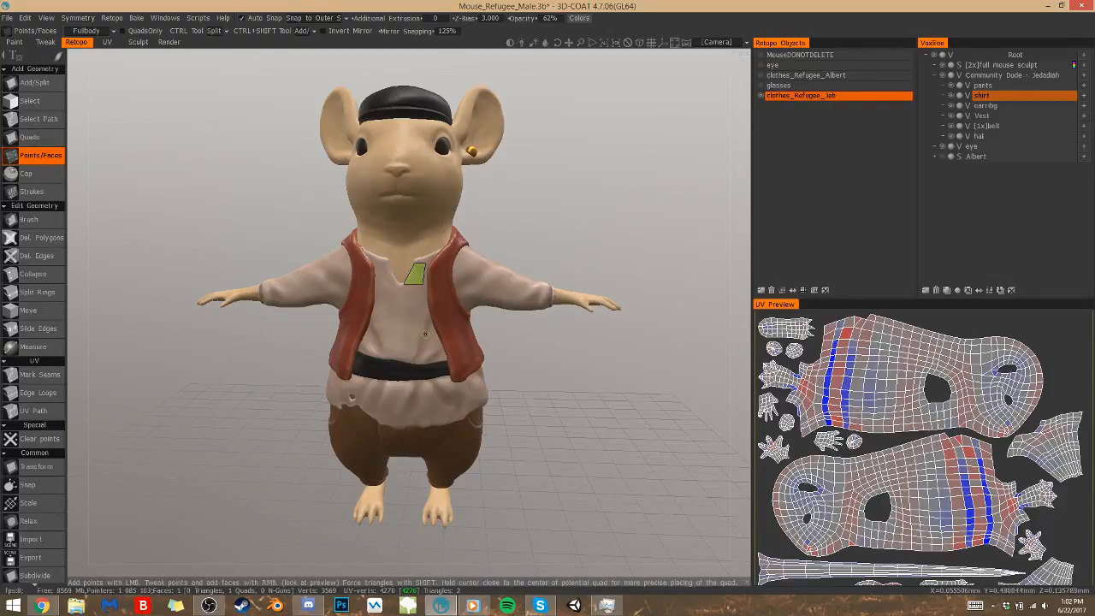
# Enable mirror symmetry across the X axis for the retopo mesh
pyautogui.moveTo(544, 385); pyautogui.dragTo(583, 389, button='right')
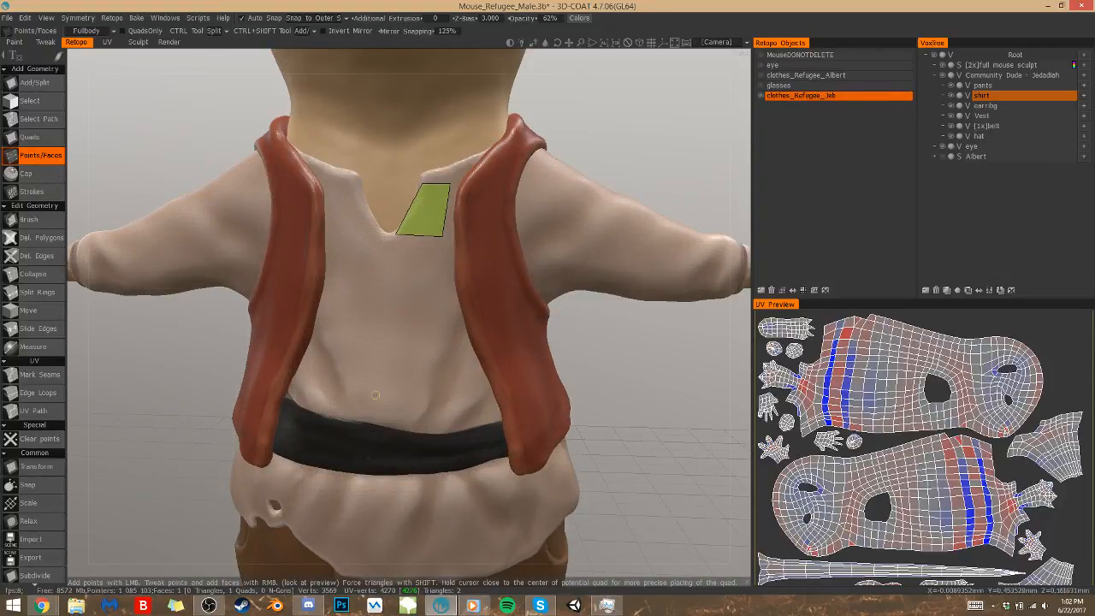
pyautogui.moveTo(375, 395); pyautogui.dragTo(383, 464, button='middle')
pyautogui.press('s')
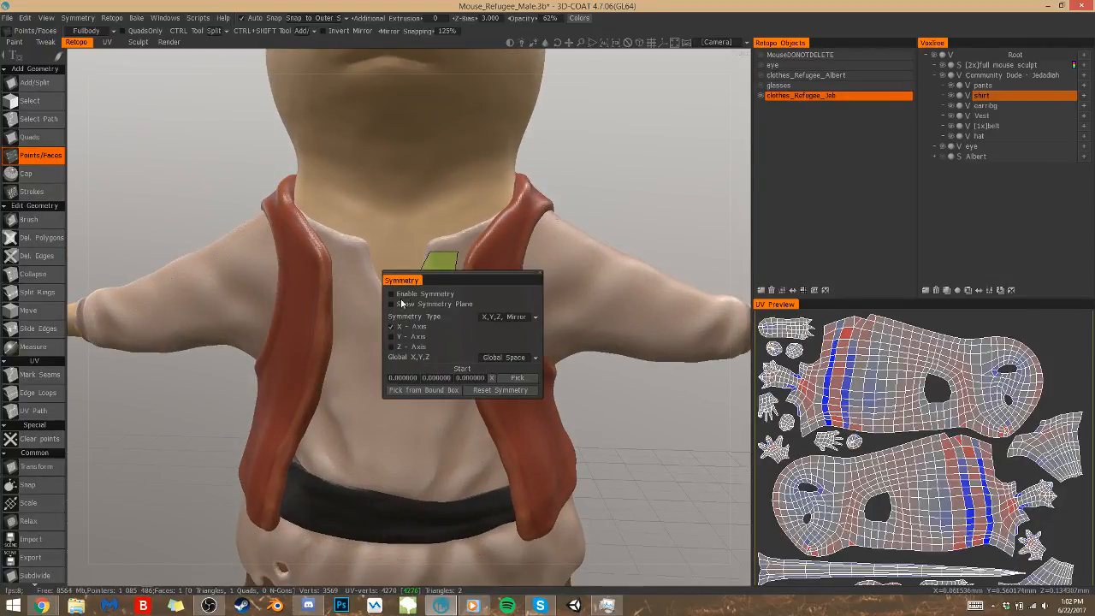
pyautogui.click(393, 294)
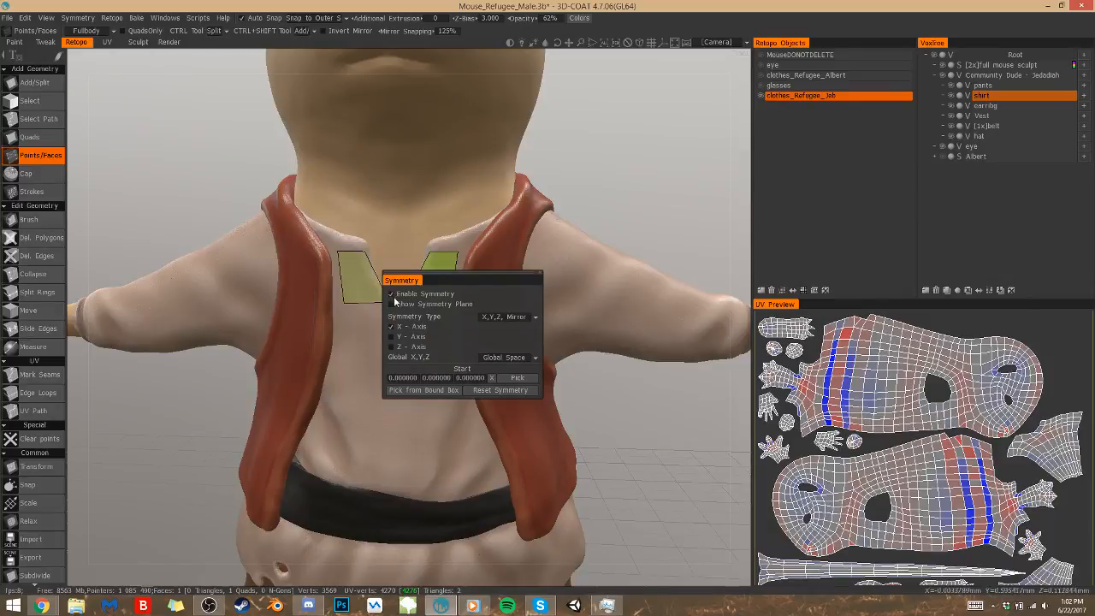
pyautogui.click(539, 279)
pyautogui.scroll(-5, 485, 252)
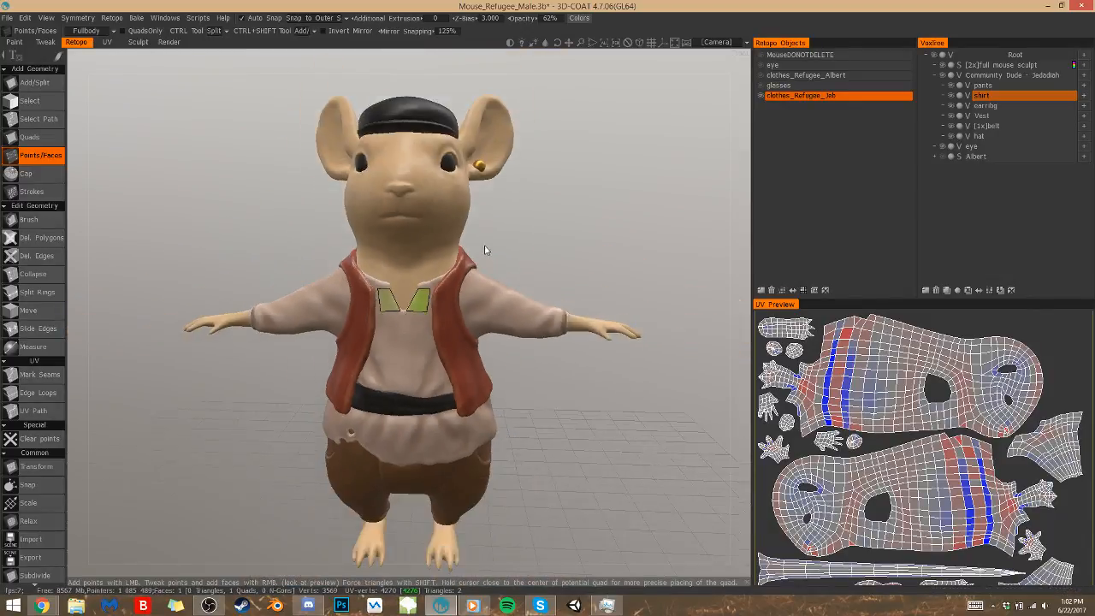
pyautogui.scroll(-2, 485, 252)
pyautogui.moveTo(540, 428); pyautogui.dragTo(544, 423)
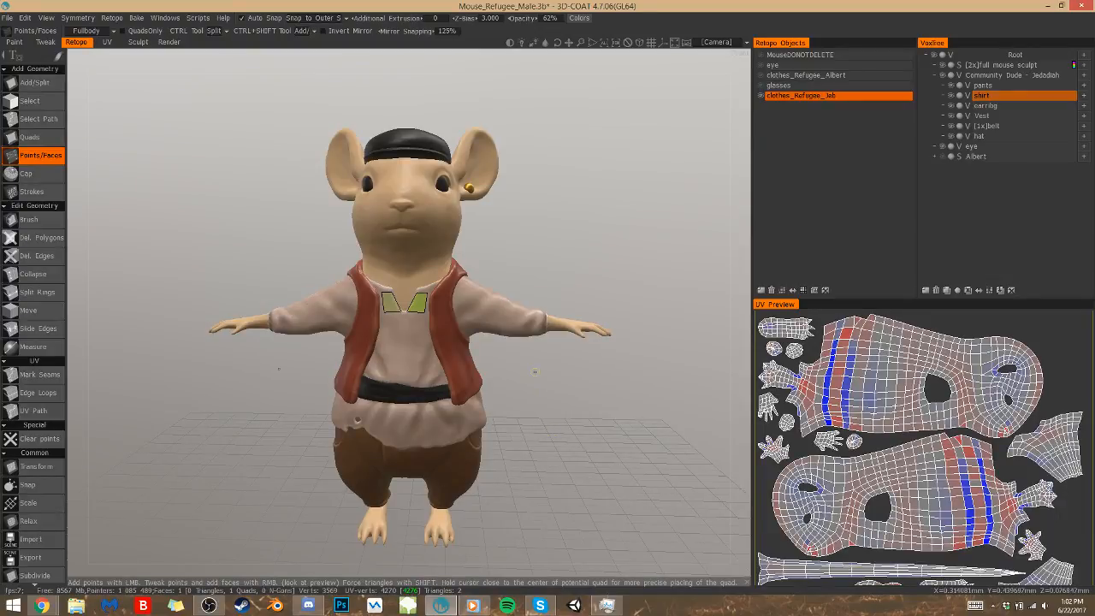
pyautogui.moveTo(533, 405); pyautogui.dragTo(419, 386)
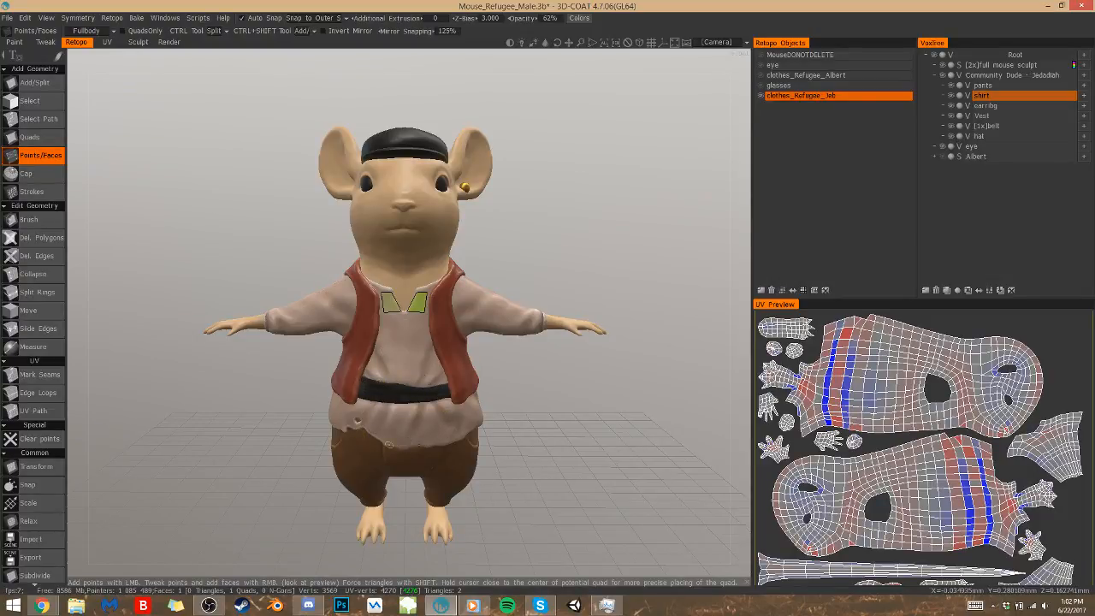
# Try out a mirrored four-point face on the vest front and undo its points
pyautogui.click(469, 352)
pyautogui.hotkey('ctrl', 'z')
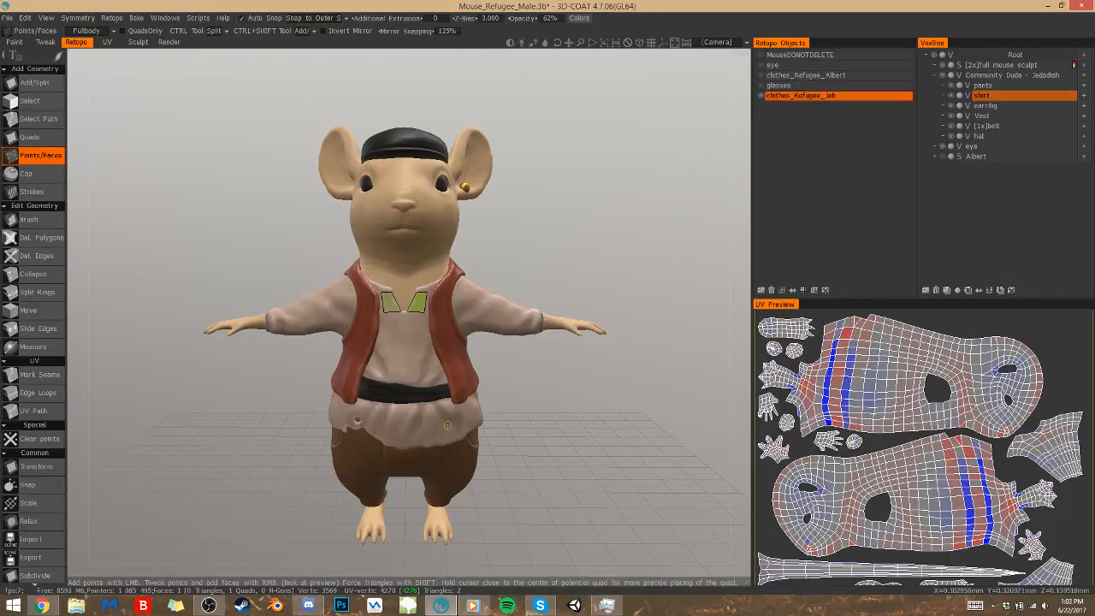
pyautogui.click(437, 338)
pyautogui.click(440, 353)
pyautogui.click(451, 345)
pyautogui.click(447, 333)
pyautogui.rightClick(444, 343)
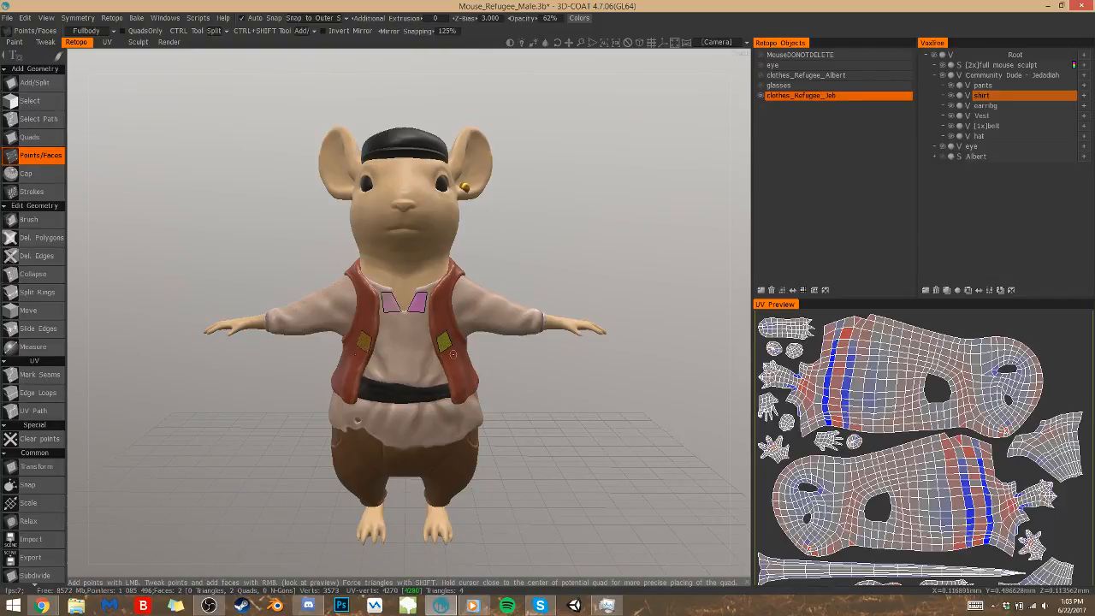
pyautogui.hotkey('ctrl', 'z')
pyautogui.hotkey('ctrl', 'z')
pyautogui.hotkey('ctrl', 'z')
pyautogui.hotkey('ctrl', 'z')
pyautogui.hotkey('ctrl', 'z')
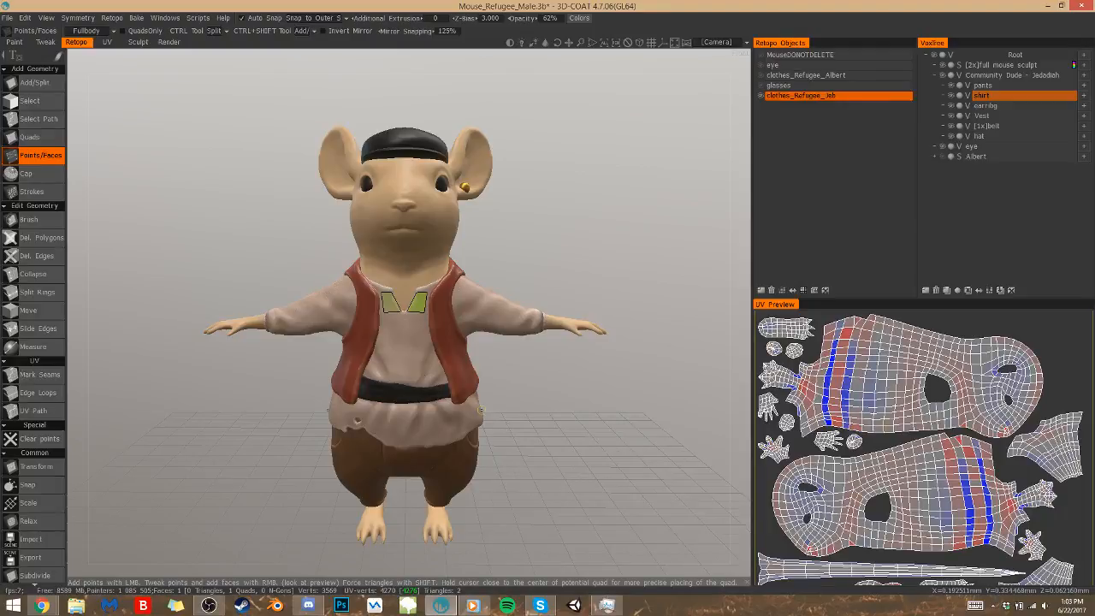
# Adjust the outer edge of the neckline face and add a second quad above it towards the collar
pyautogui.scroll(5, 547, 351)
pyautogui.moveTo(447, 231); pyautogui.dragTo(477, 283, button='right')
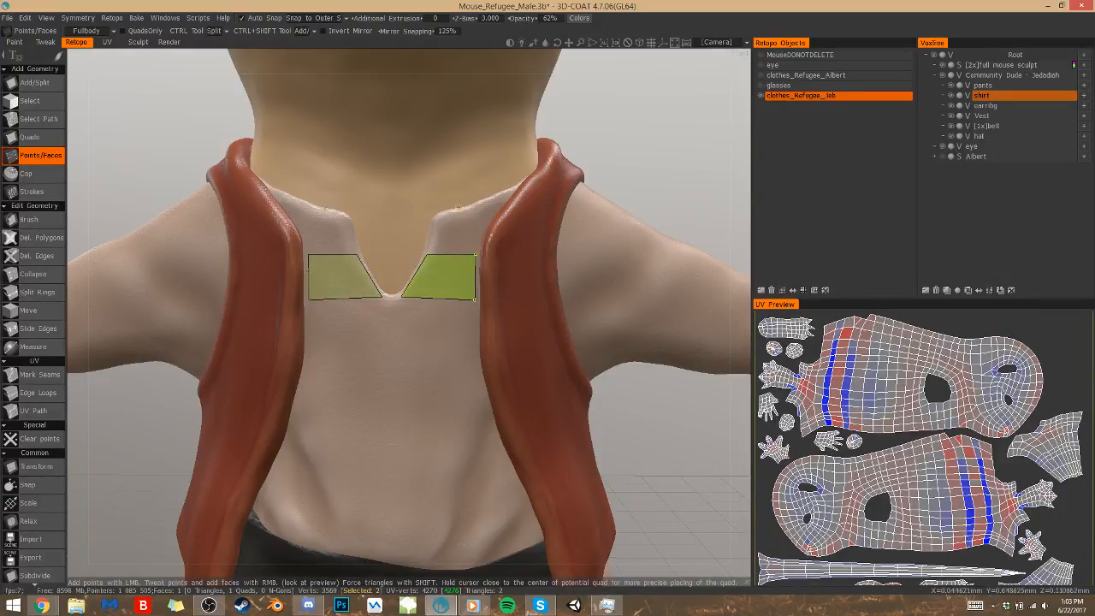
pyautogui.click(436, 217)
pyautogui.click(484, 224)
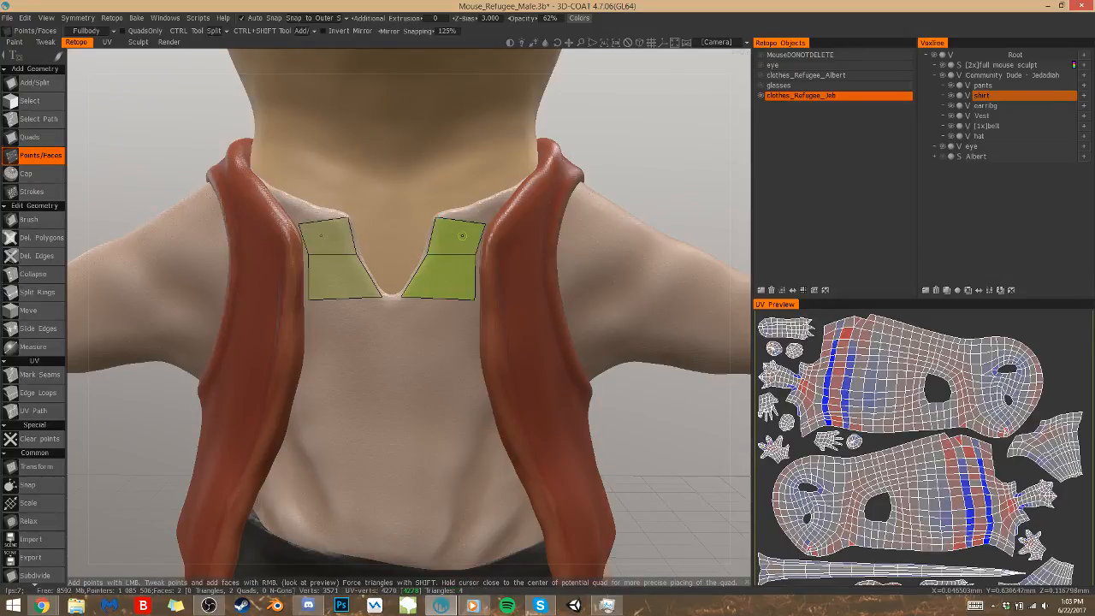
# Lower the upper face's inner corner and use the Quads tool to add a third quad up to the collar edge
pyautogui.click(513, 187)
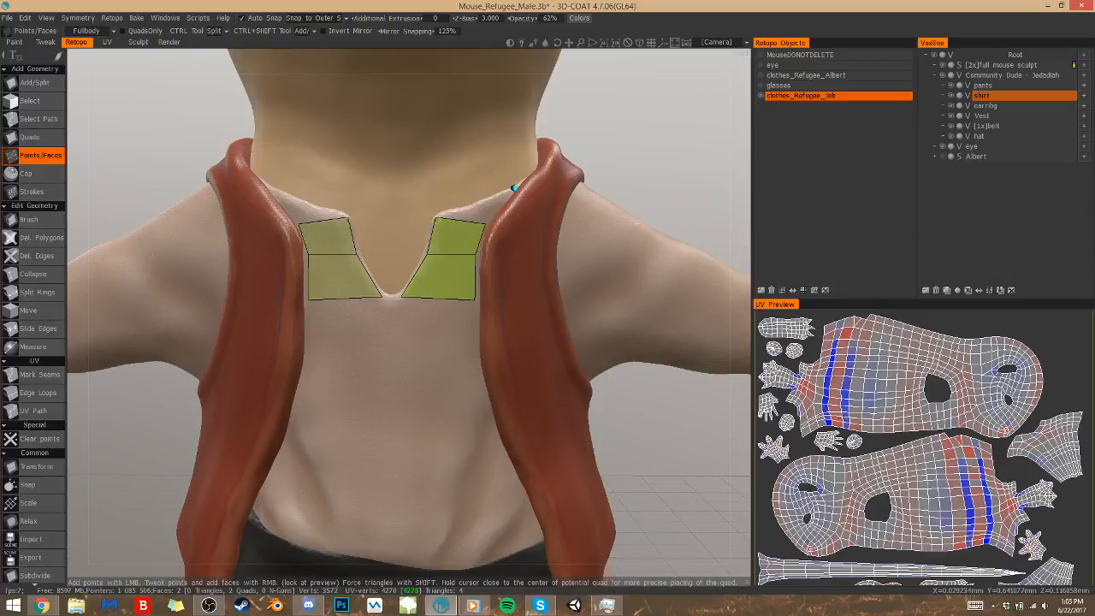
pyautogui.moveTo(435, 218); pyautogui.dragTo(433, 230)
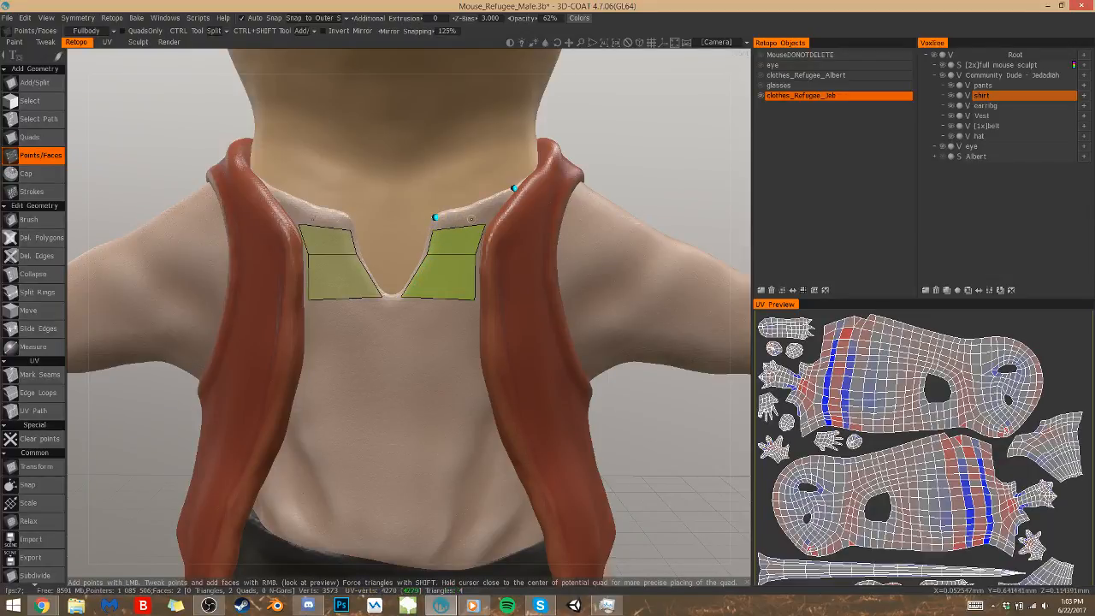
pyautogui.click(31, 137)
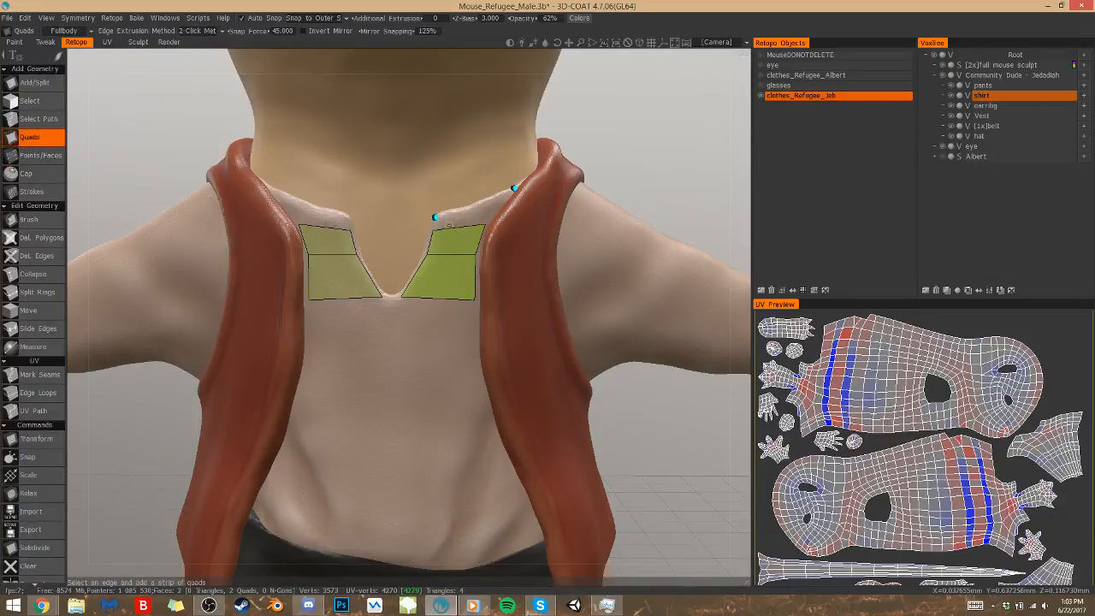
pyautogui.click(435, 218)
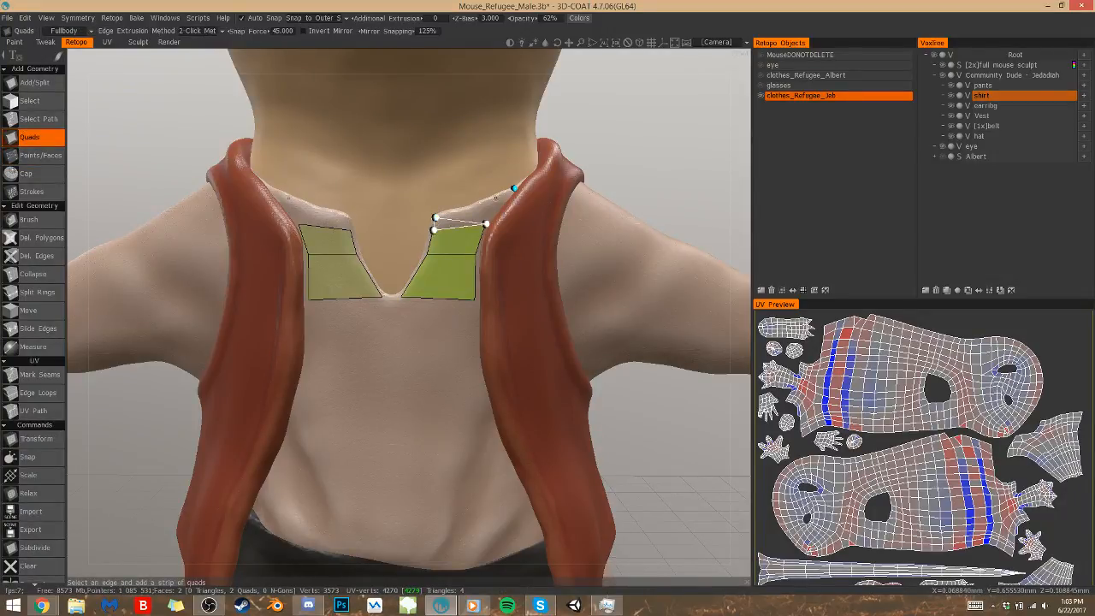
pyautogui.click(513, 188)
pyautogui.press('Escape')
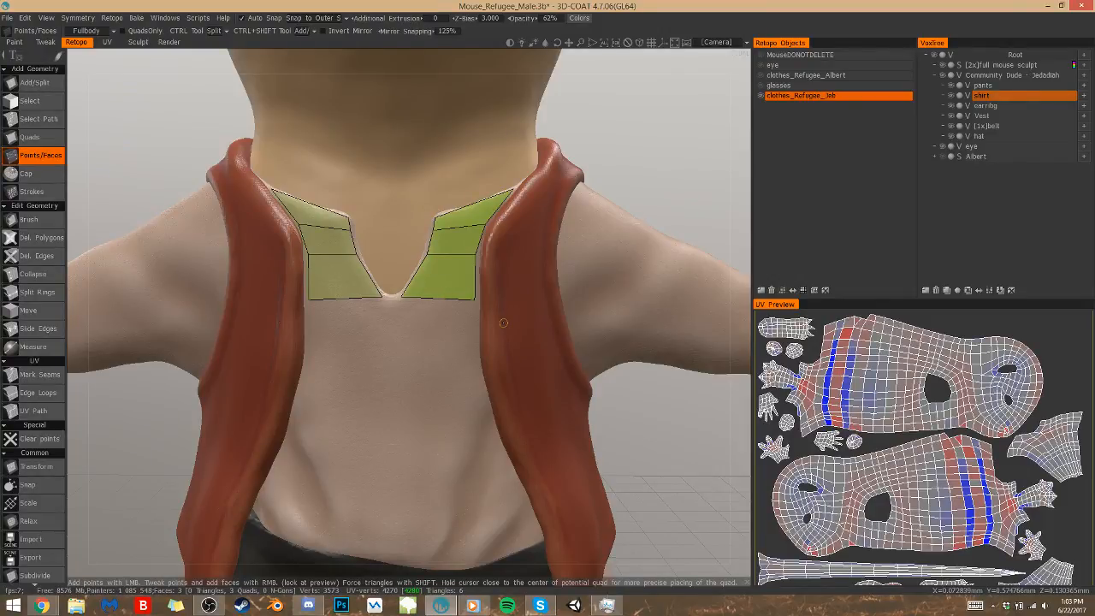
# Move the lowest quad's inner corner to the V's tip on the centre line and lower the edge above it
pyautogui.moveTo(402, 298); pyautogui.dragTo(390, 297)
pyautogui.moveTo(393, 298); pyautogui.dragTo(391, 302, button='right')
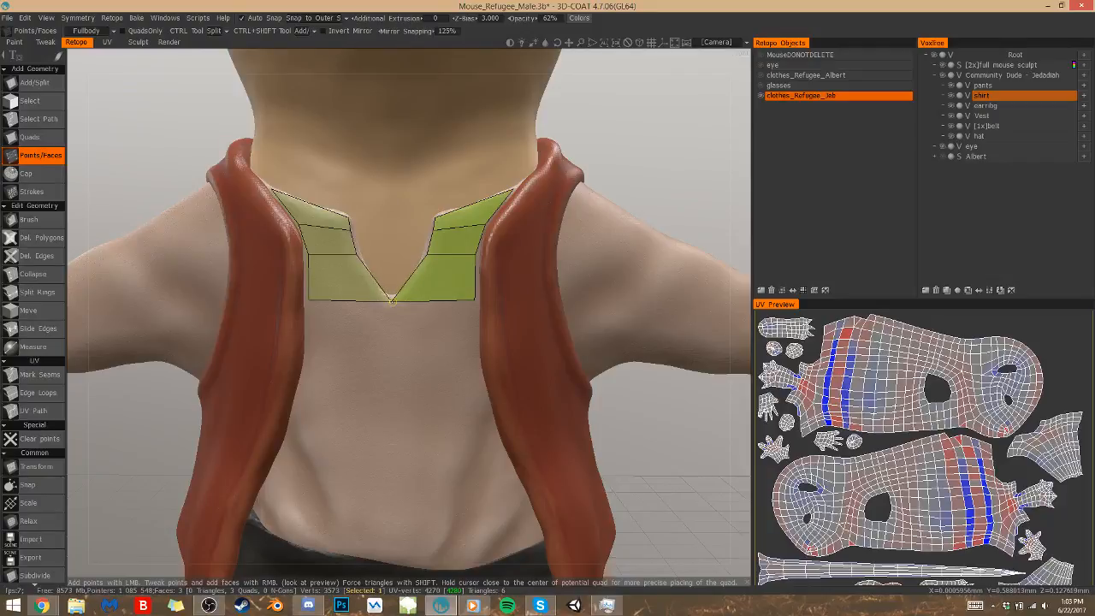
pyautogui.moveTo(451, 256); pyautogui.dragTo(466, 268, button='right')
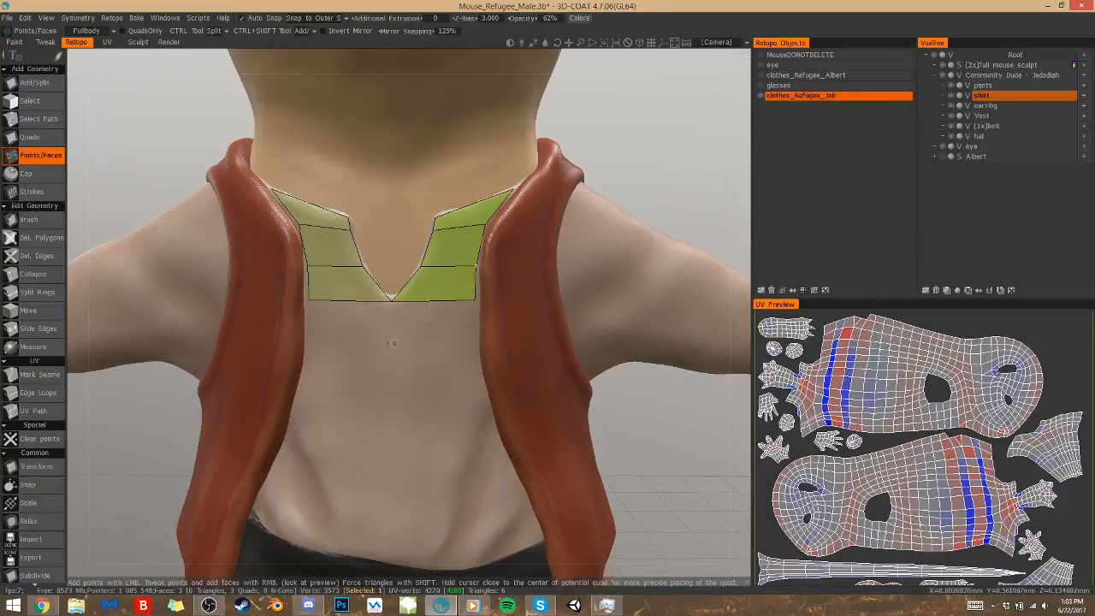
# Add a larger quad on the chest directly below the neckline, running along the shirt's centre line
pyautogui.click(392, 374)
pyautogui.click(478, 375)
pyautogui.click(439, 347)
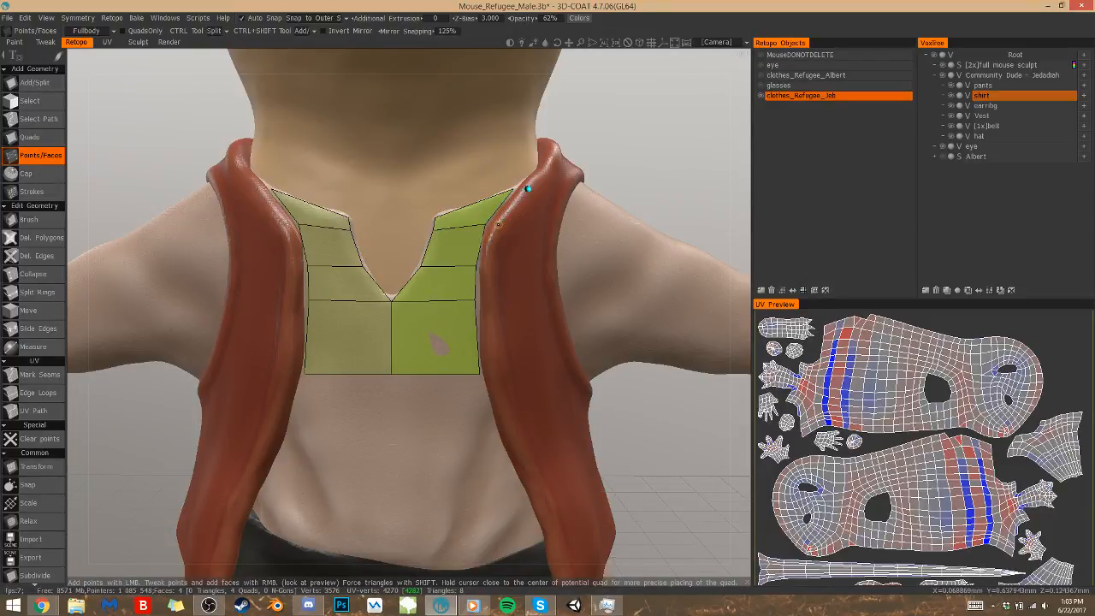
# Add a narrow quad at the collar that continues the top row outward under the vest's edge
pyautogui.click(524, 188)
pyautogui.rightClick(510, 201)
pyautogui.moveTo(667, 160); pyautogui.dragTo(700, 163)
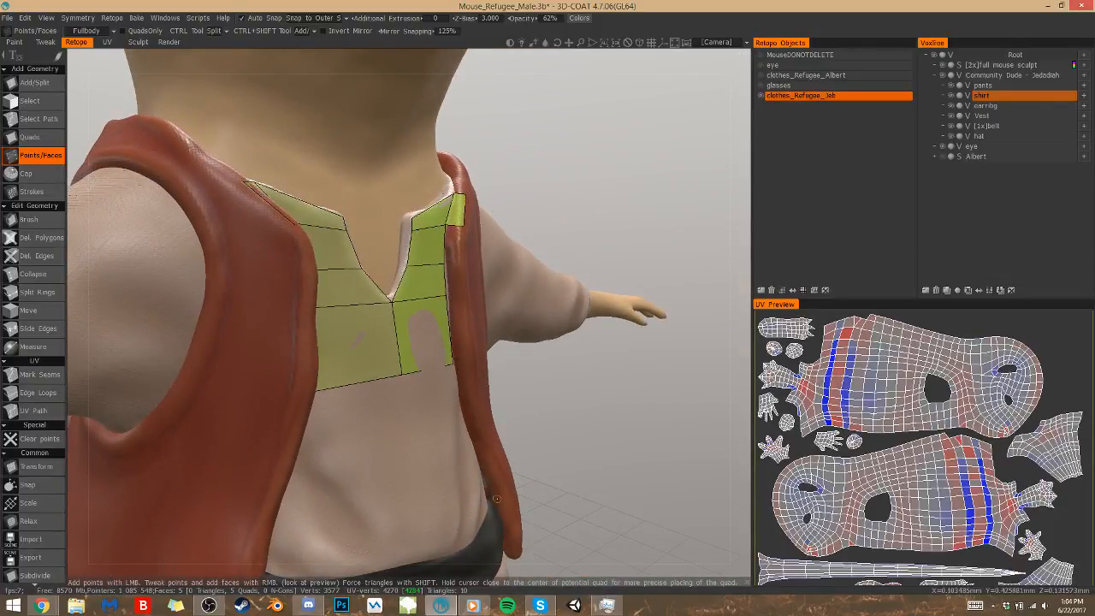
# Extend the chest strip downward with two more quads along the shirt's centre line
pyautogui.moveTo(548, 404); pyautogui.dragTo(510, 390)
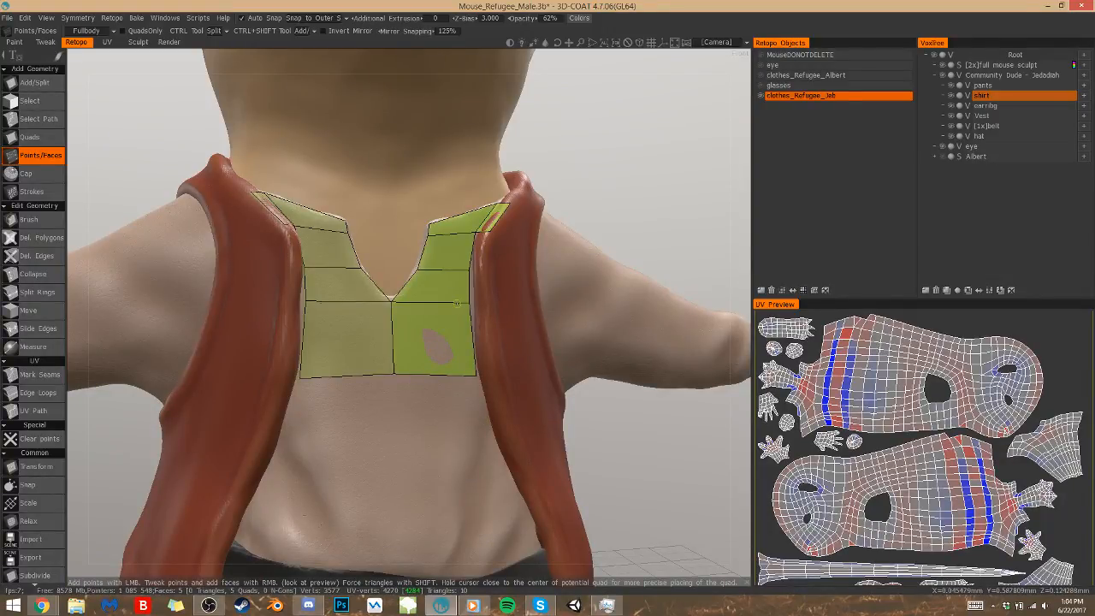
pyautogui.click(396, 442)
pyautogui.rightClick(432, 415)
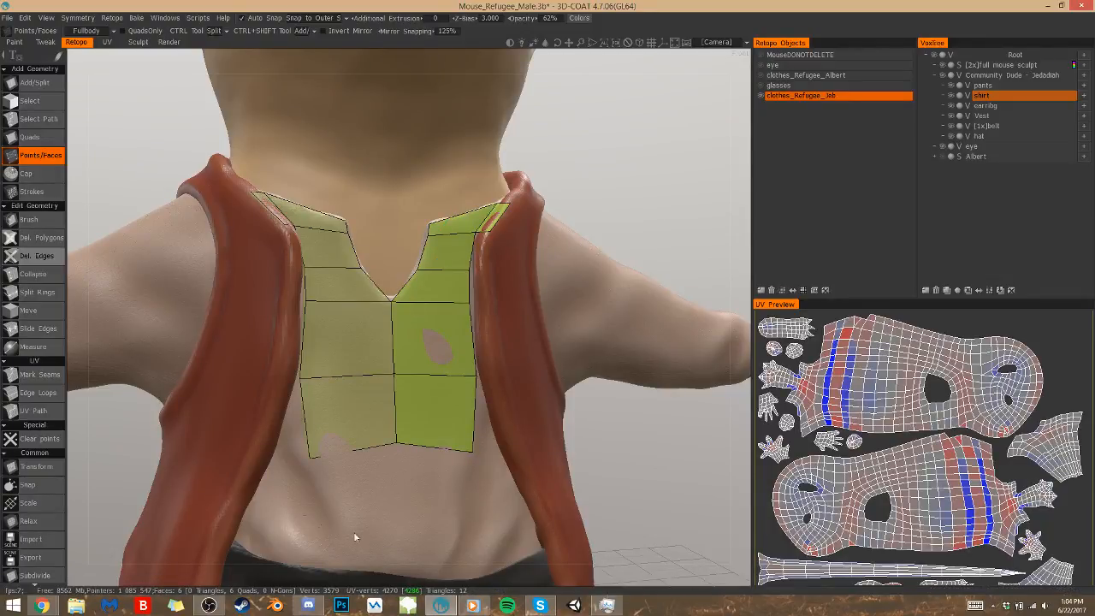
pyautogui.keyDown('alt'); pyautogui.moveTo(457, 495); pyautogui.dragTo(419, 437); pyautogui.keyUp('alt')
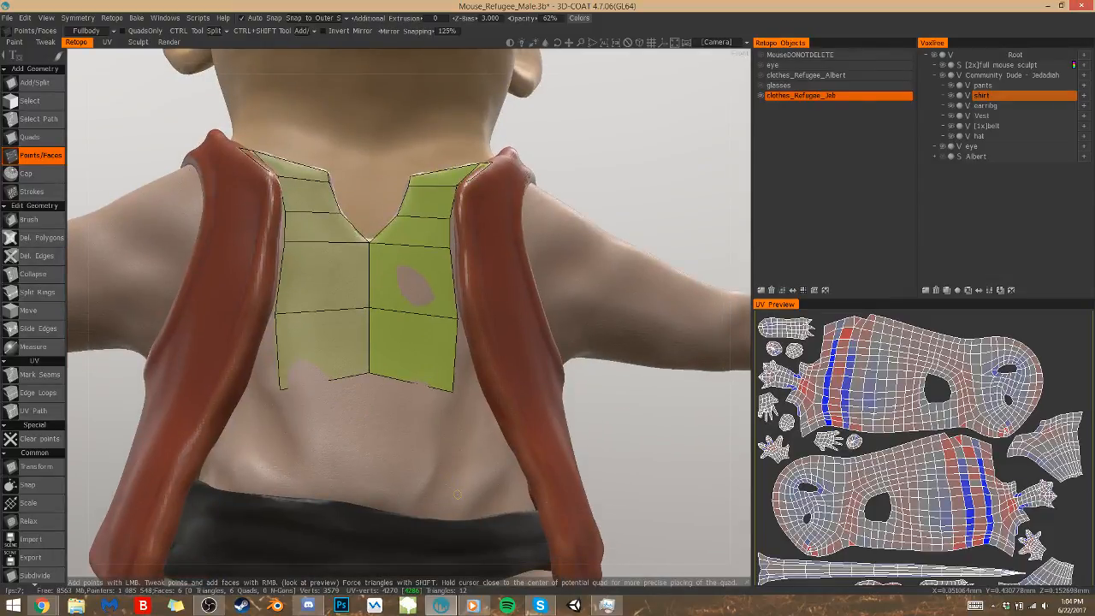
pyautogui.scroll(-4, 520, 176)
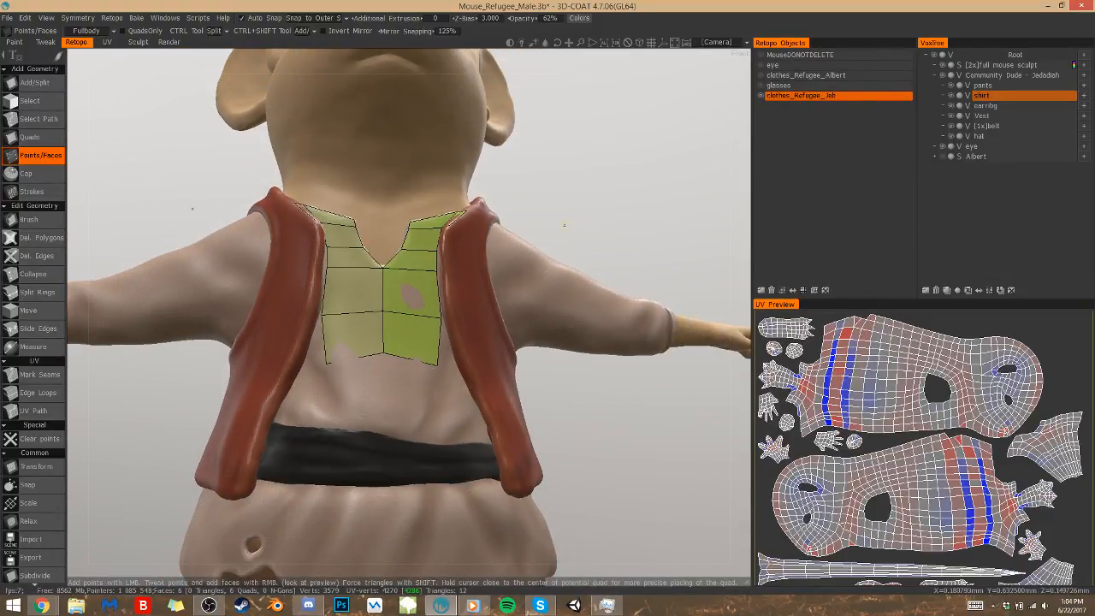
pyautogui.moveTo(591, 246); pyautogui.dragTo(575, 269)
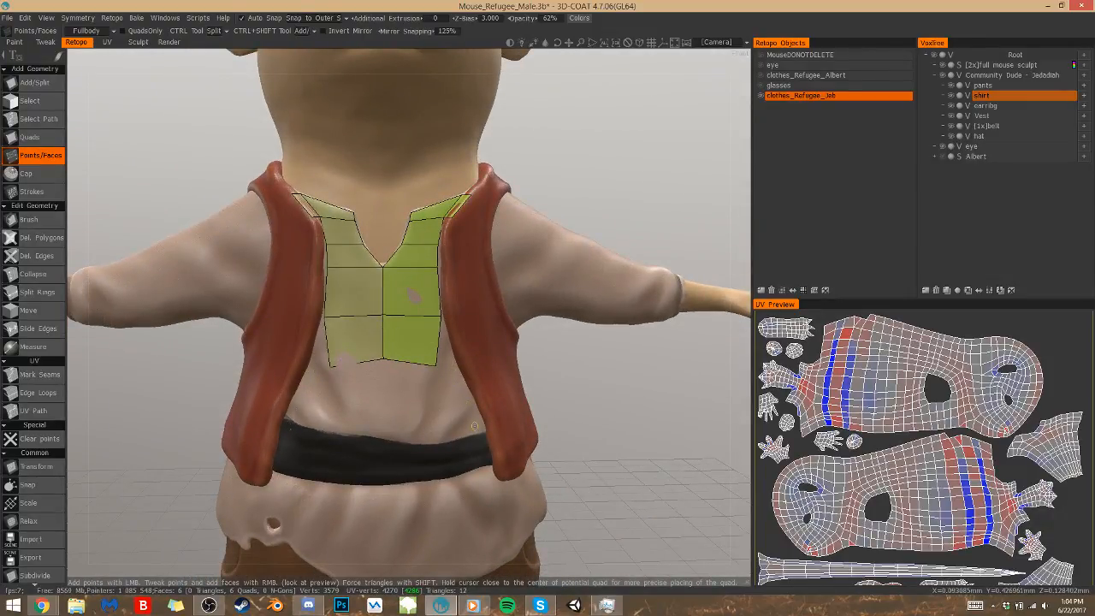
pyautogui.click(426, 408)
pyautogui.click(403, 389)
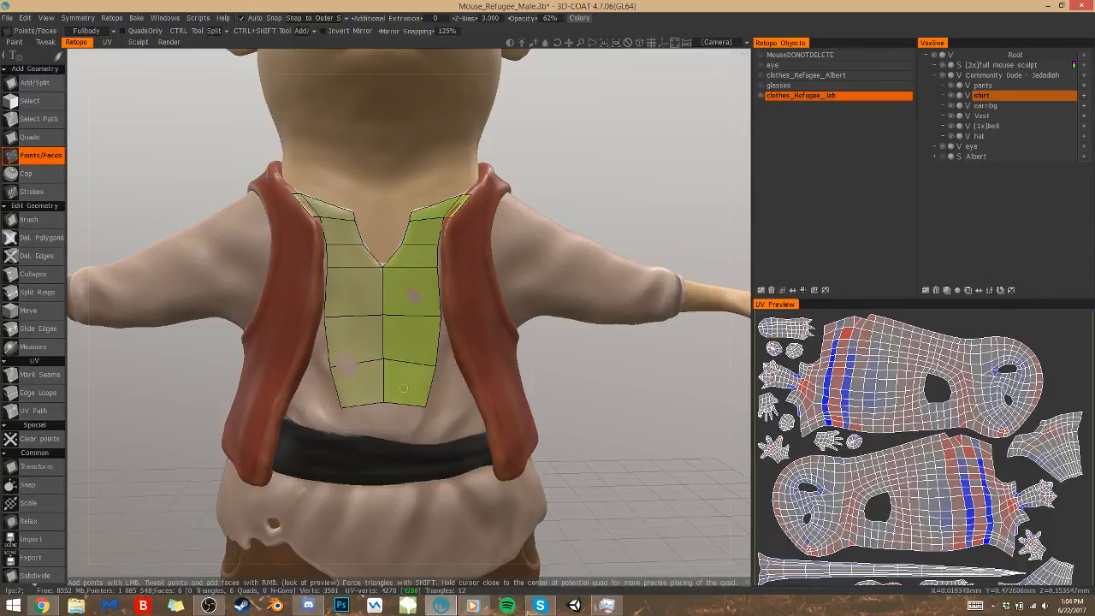
# Add a last quad down to the belt and pull its inner lower corner onto the centre line
pyautogui.click(388, 436)
pyautogui.click(421, 433)
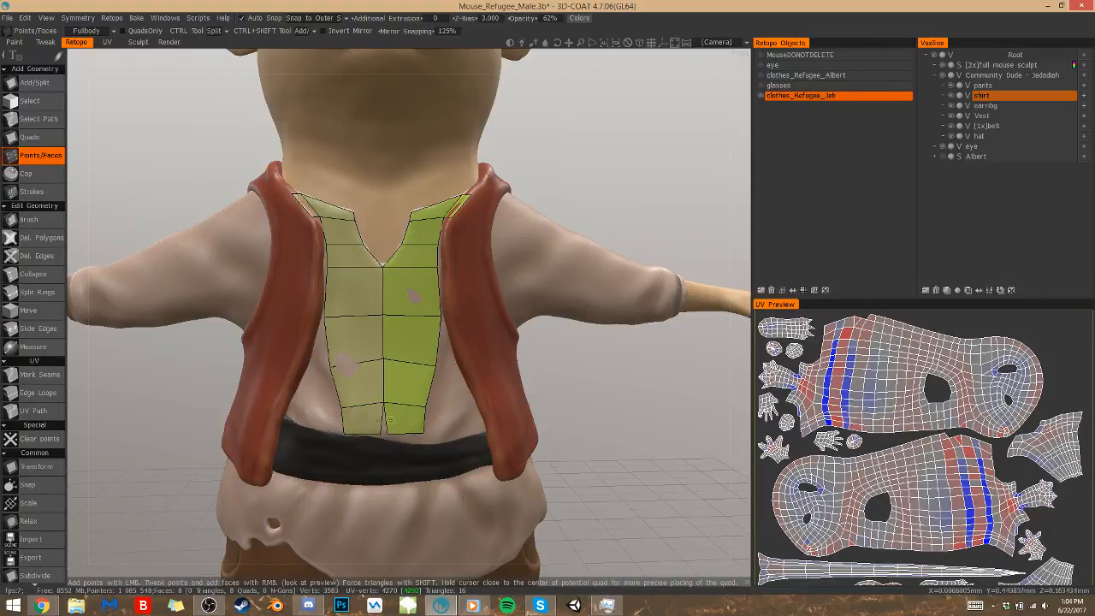
pyautogui.click(387, 432)
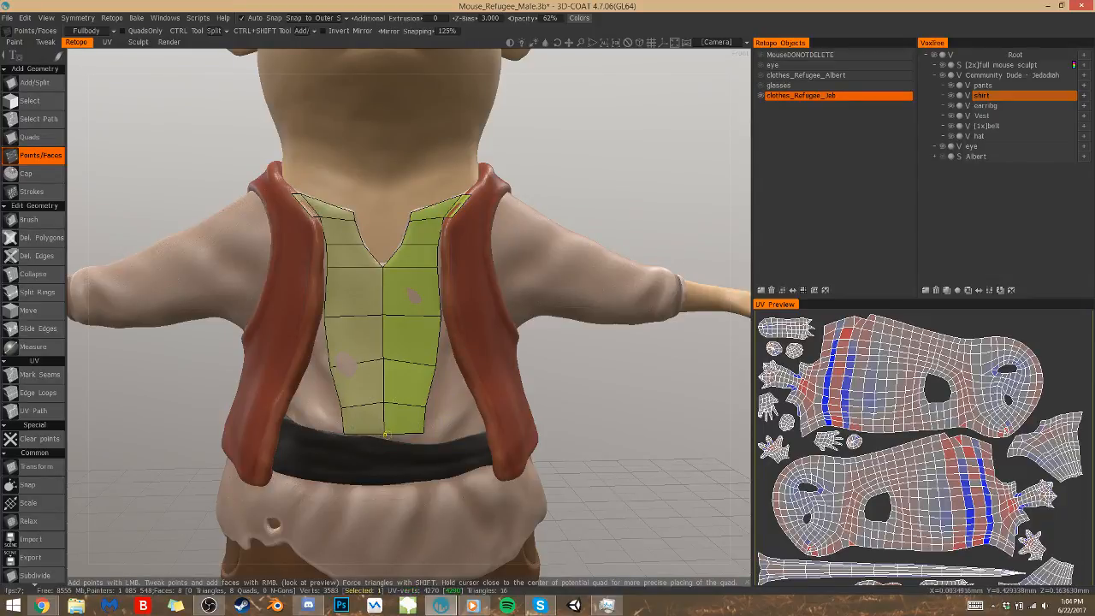
# Fill the area beside the lower chest strip along the vest's edge with a triangle and two quads down to the belt
pyautogui.moveTo(555, 411); pyautogui.dragTo(526, 407)
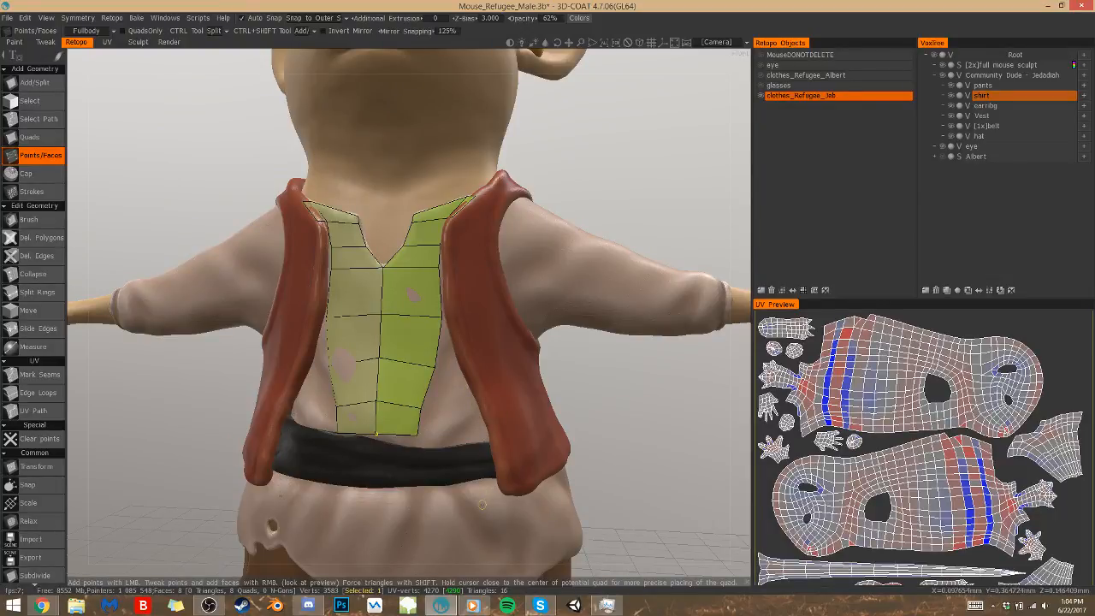
pyautogui.click(459, 367)
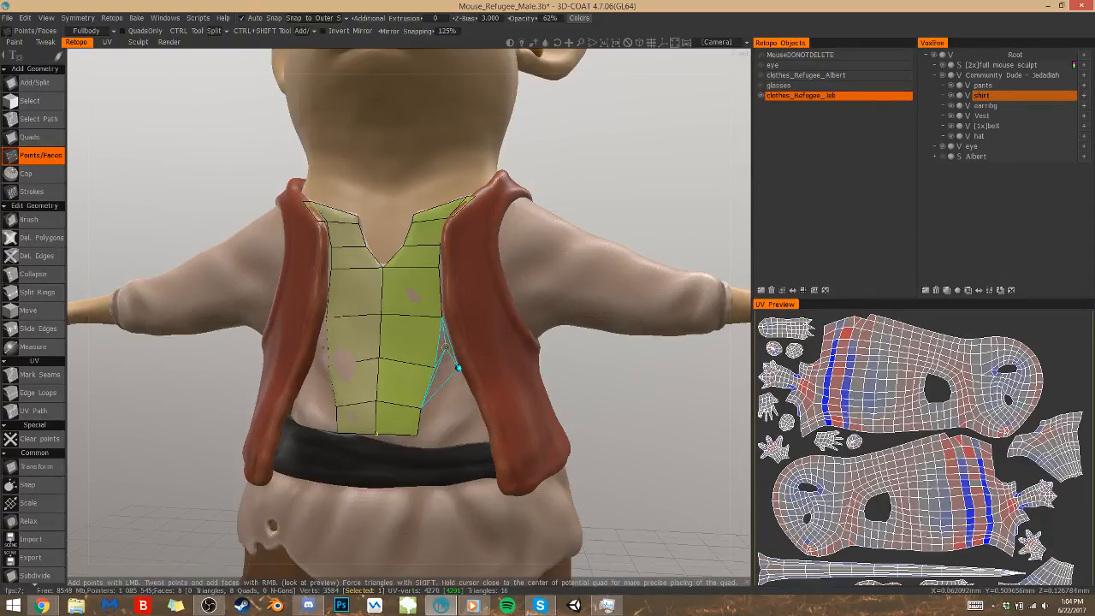
pyautogui.rightClick(453, 362)
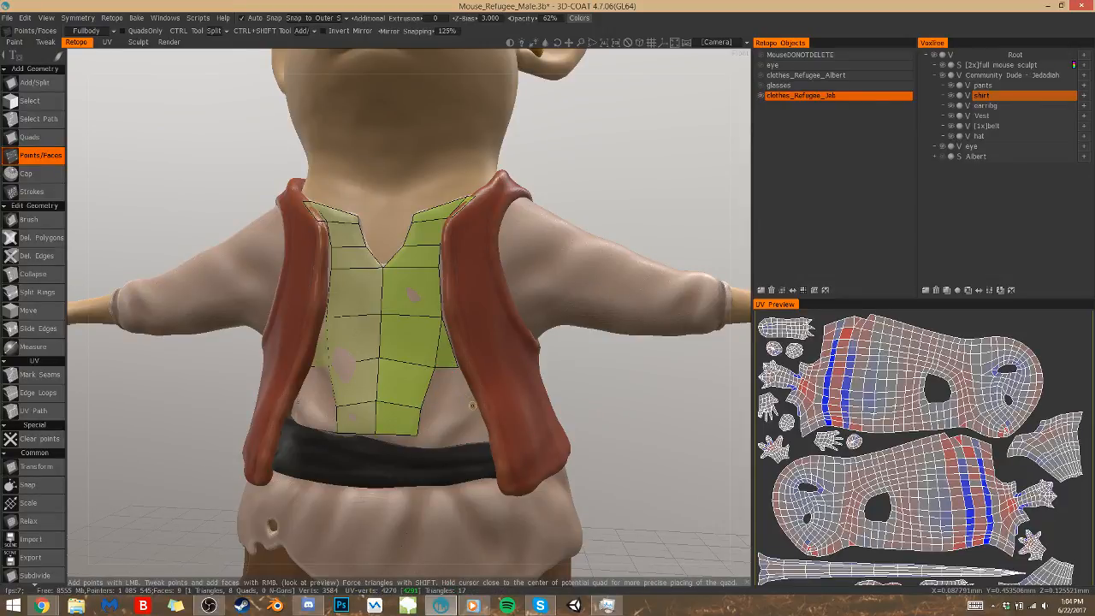
pyautogui.click(453, 393)
pyautogui.rightClick(454, 393)
pyautogui.rightClick(485, 436)
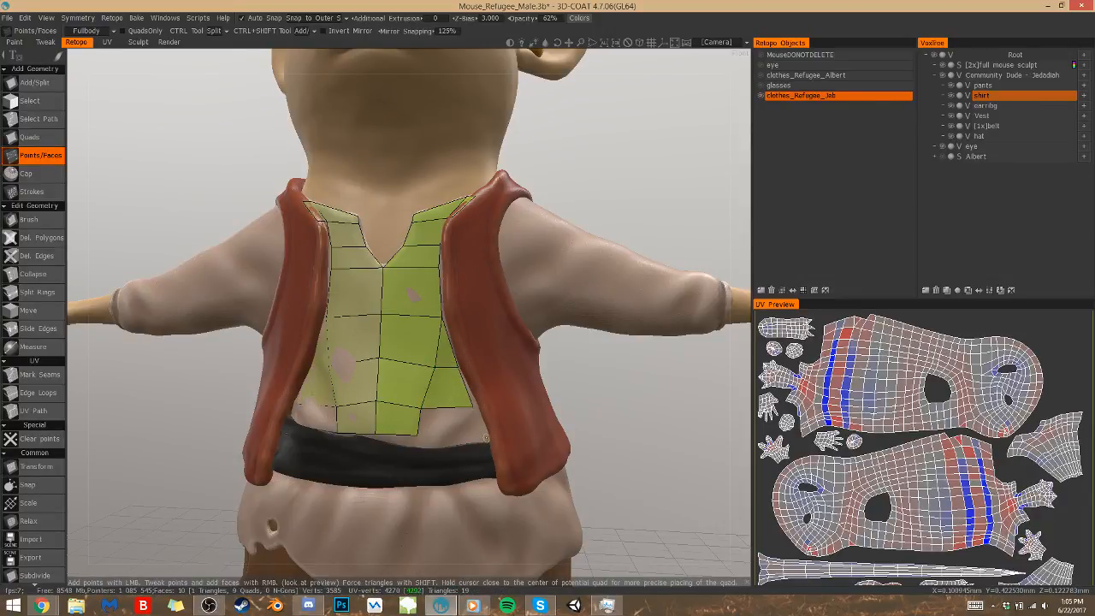
pyautogui.hotkey('ctrl', 'z')
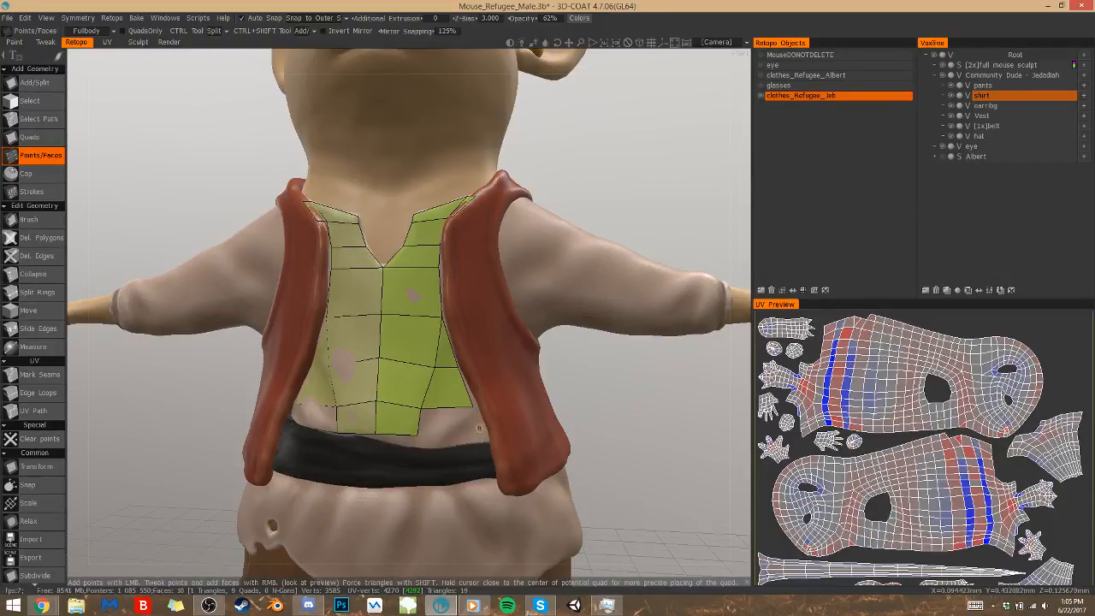
pyautogui.click(479, 430)
pyautogui.rightClick(466, 448)
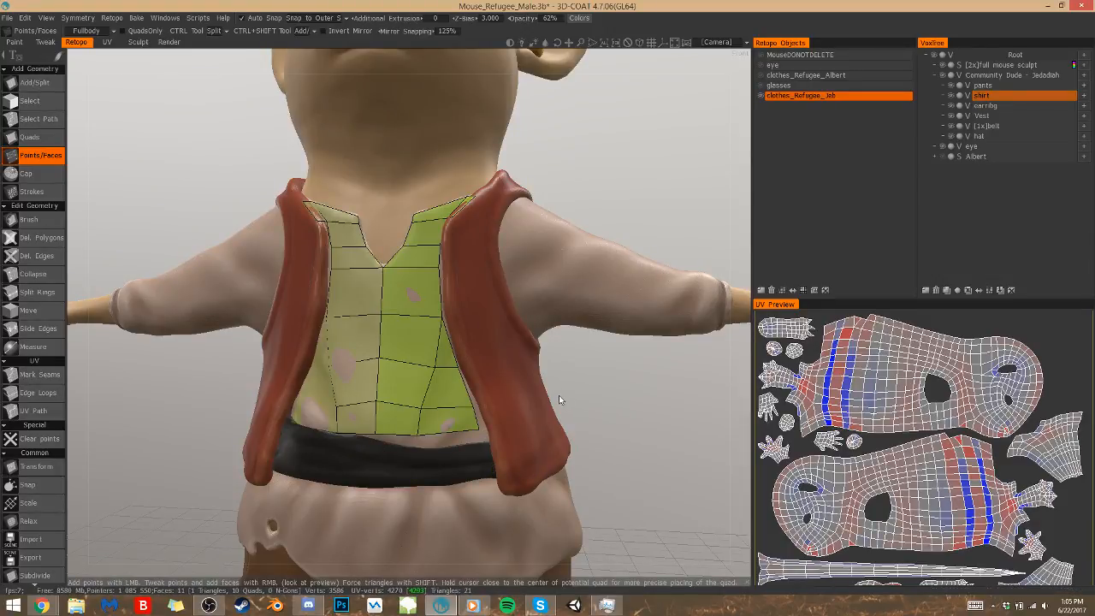
# Add a row of two quads onto the belt's upper edge and pull its inner corner onto the centre line
pyautogui.scroll(-3, 559, 399)
pyautogui.scroll(2, 554, 397)
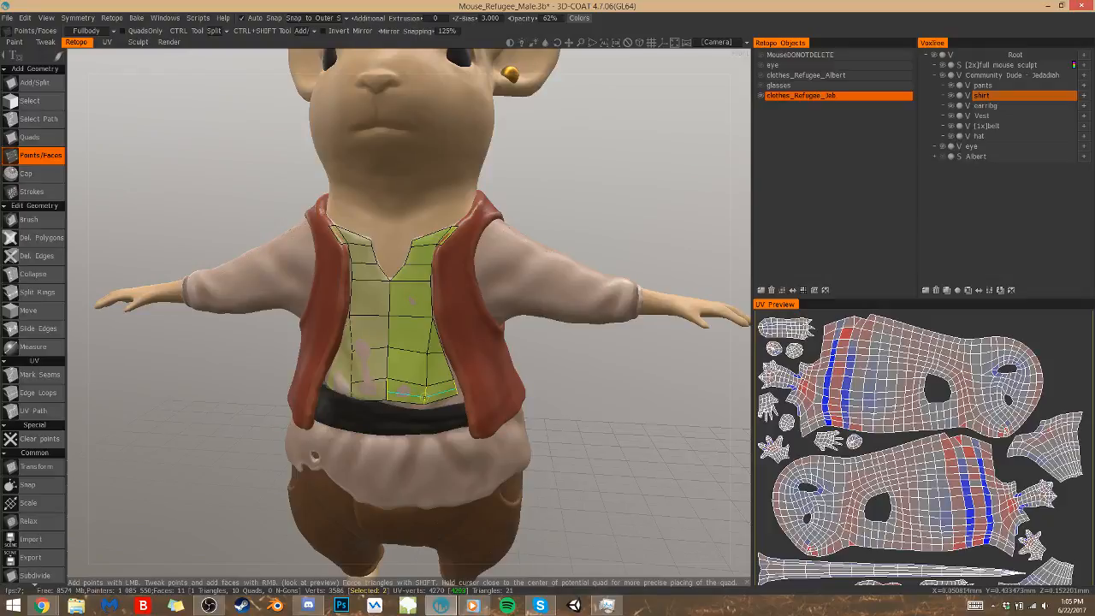
pyautogui.moveTo(424, 397)
pyautogui.mouseDown(button='right')
pyautogui.moveTo(415, 395)
pyautogui.moveTo(425, 394)
pyautogui.mouseUp(button='right')
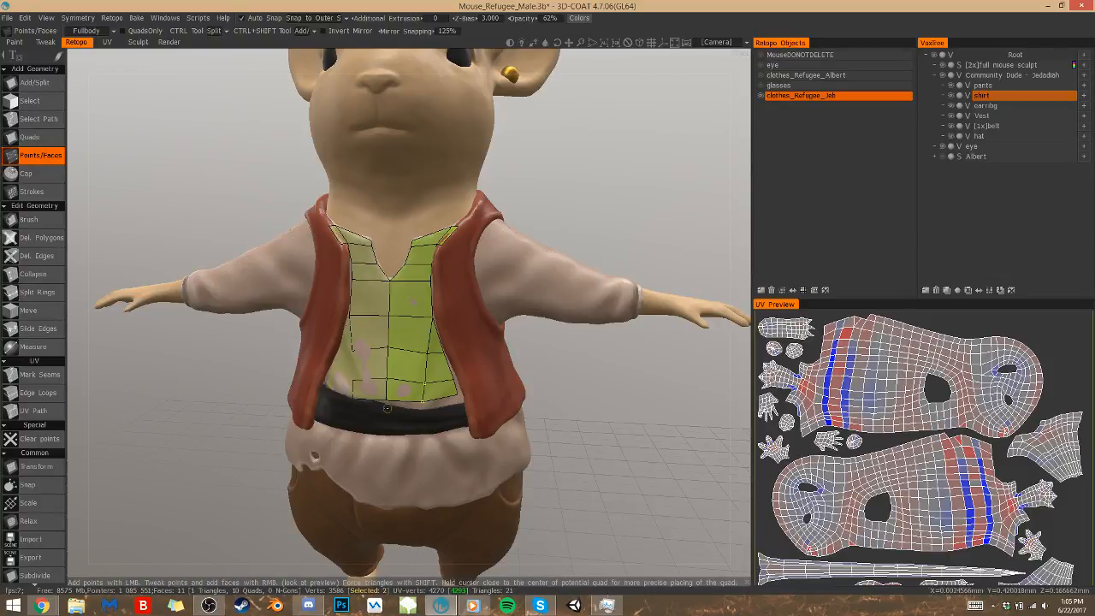
pyautogui.click(387, 410)
pyautogui.click(420, 414)
pyautogui.click(460, 408)
pyautogui.rightClick(443, 408)
pyautogui.rightClick(403, 410)
pyautogui.moveTo(389, 408); pyautogui.dragTo(386, 413, button='right')
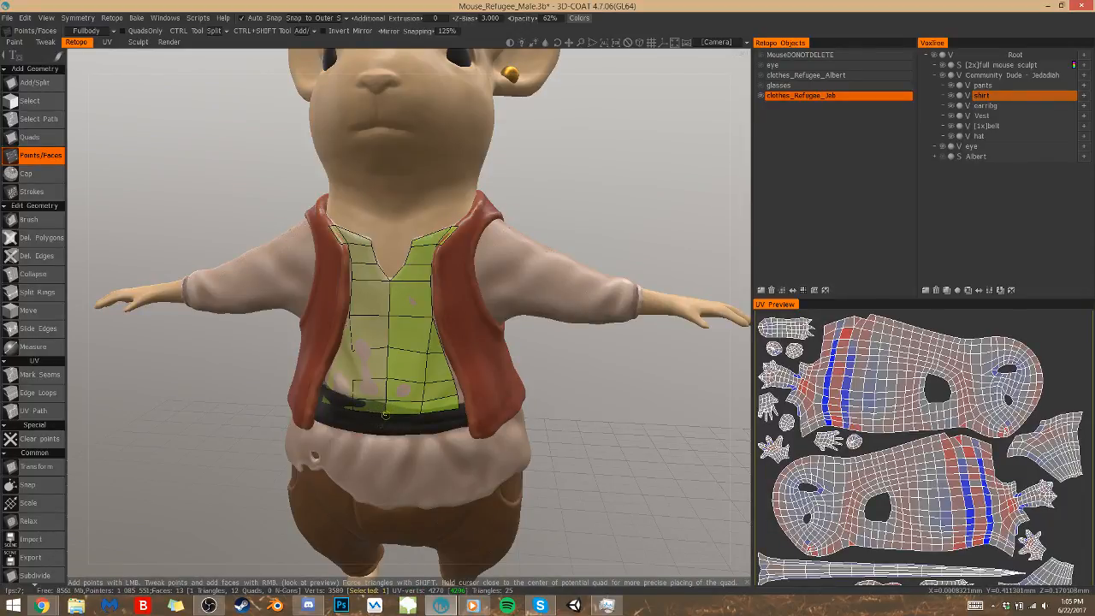
# Extend the mesh down over the belt with another row of two quads
pyautogui.click(386, 433)
pyautogui.click(423, 431)
pyautogui.click(459, 425)
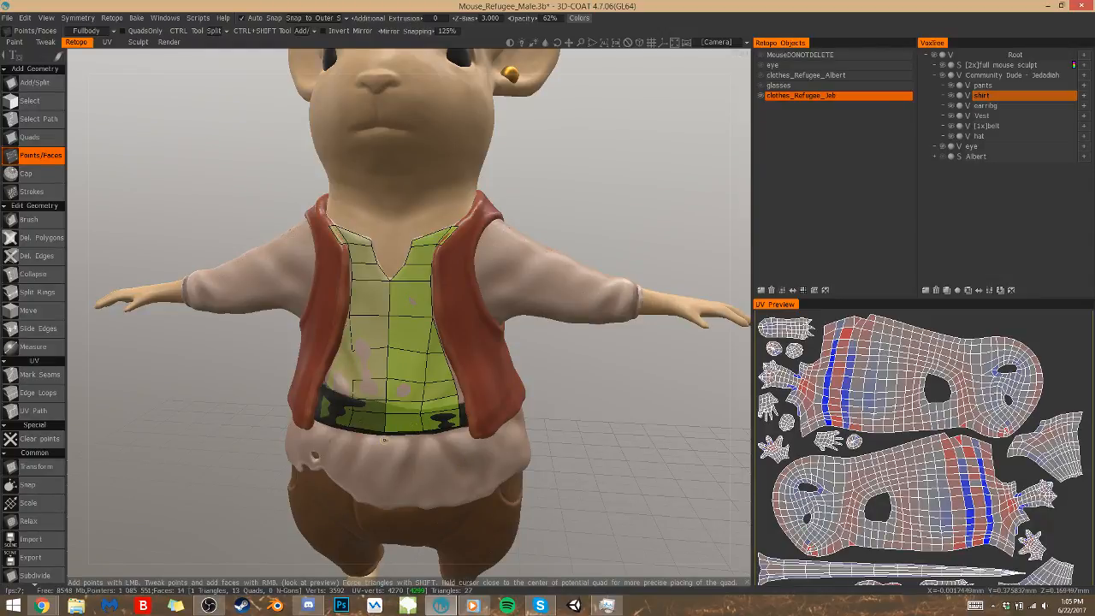
# Add a narrow row of two quads along the belt's lower edge
pyautogui.click(384, 438)
pyautogui.click(424, 438)
pyautogui.click(462, 434)
pyautogui.rightClick(443, 435)
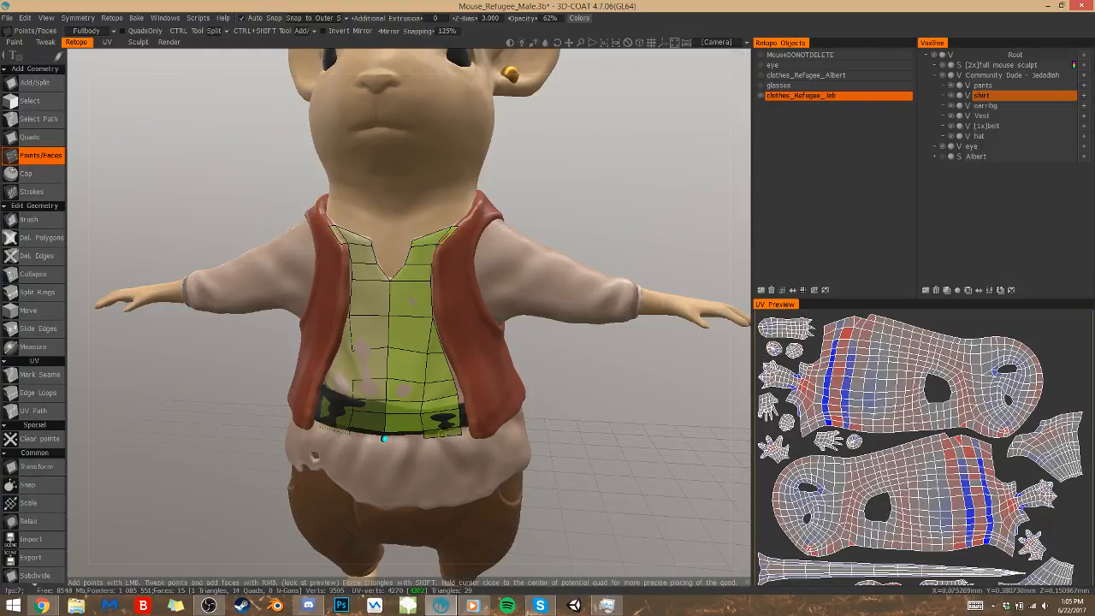
pyautogui.rightClick(404, 438)
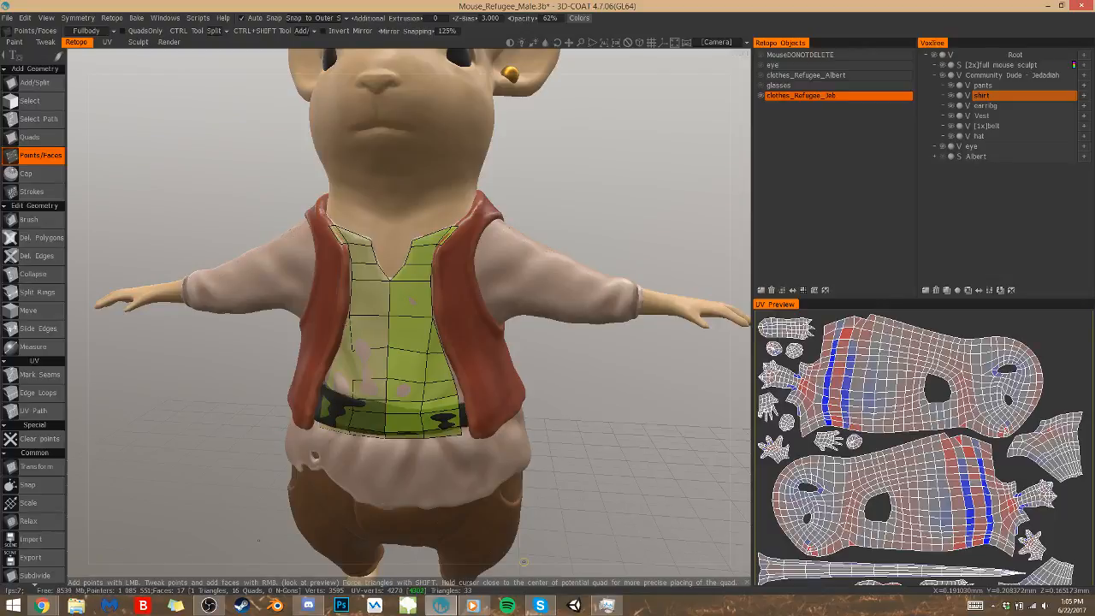
# Build a narrow column of quads along the vest's inner edge, from the collar quad down towards the waist
pyautogui.moveTo(597, 370); pyautogui.dragTo(552, 313)
pyautogui.scroll(5, 582, 347)
pyautogui.click(459, 171)
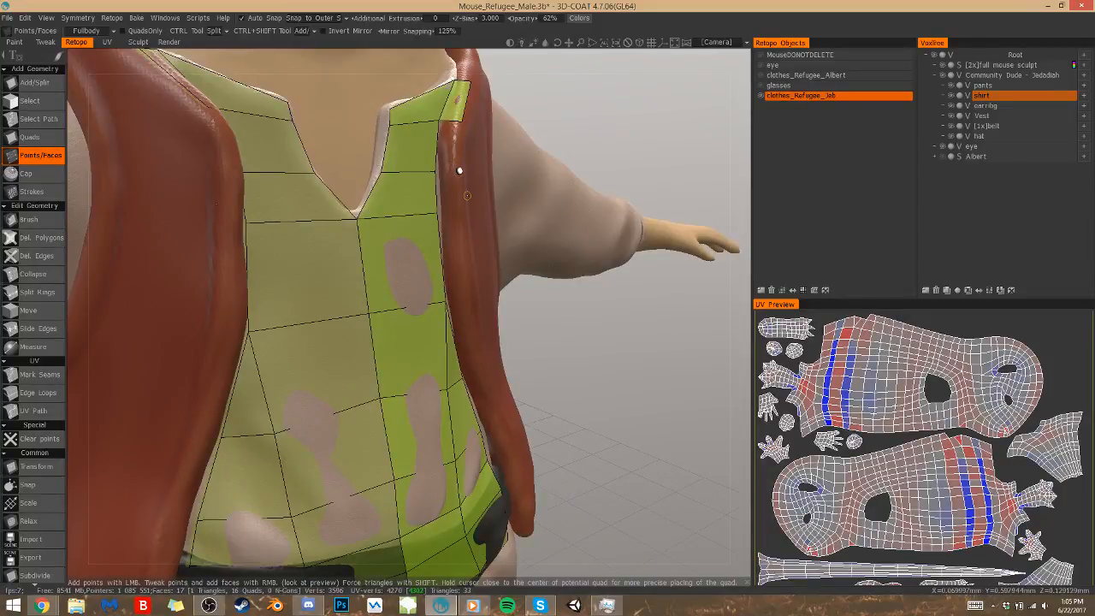
pyautogui.click(460, 209)
pyautogui.rightClick(444, 148)
pyautogui.click(467, 300)
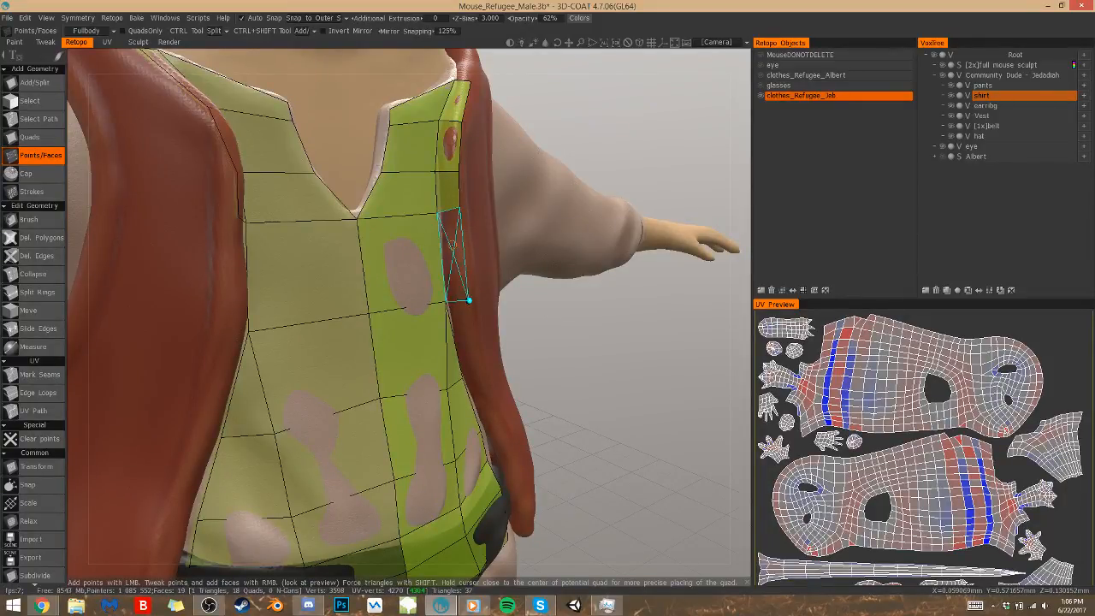
pyautogui.rightClick(455, 260)
pyautogui.click(480, 367)
pyautogui.rightClick(476, 362)
pyautogui.click(479, 387)
# Continue the narrow column along the vest's edge down to the belt's lower edge, adjusting its outer corner point
pyautogui.scroll(-3, 542, 373)
pyautogui.moveTo(550, 399); pyautogui.dragTo(527, 392)
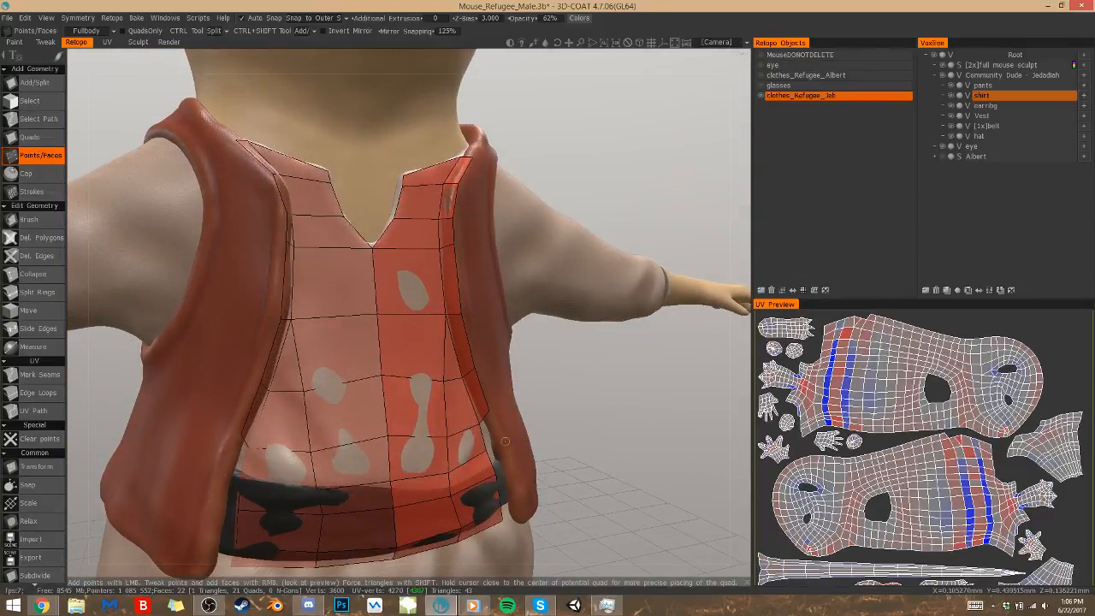
pyautogui.click(494, 438)
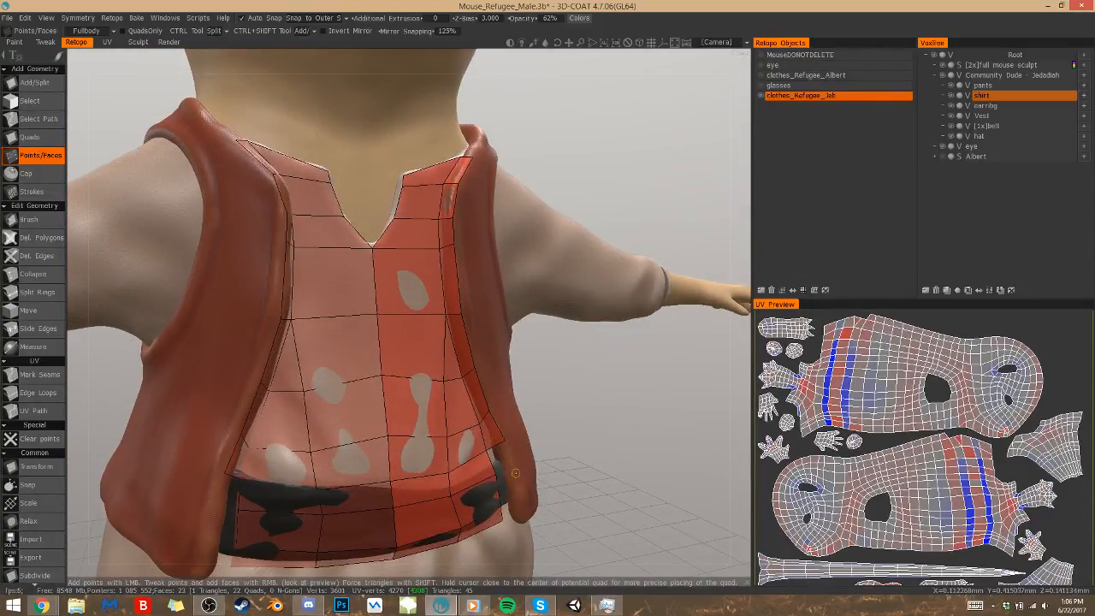
pyautogui.click(510, 465)
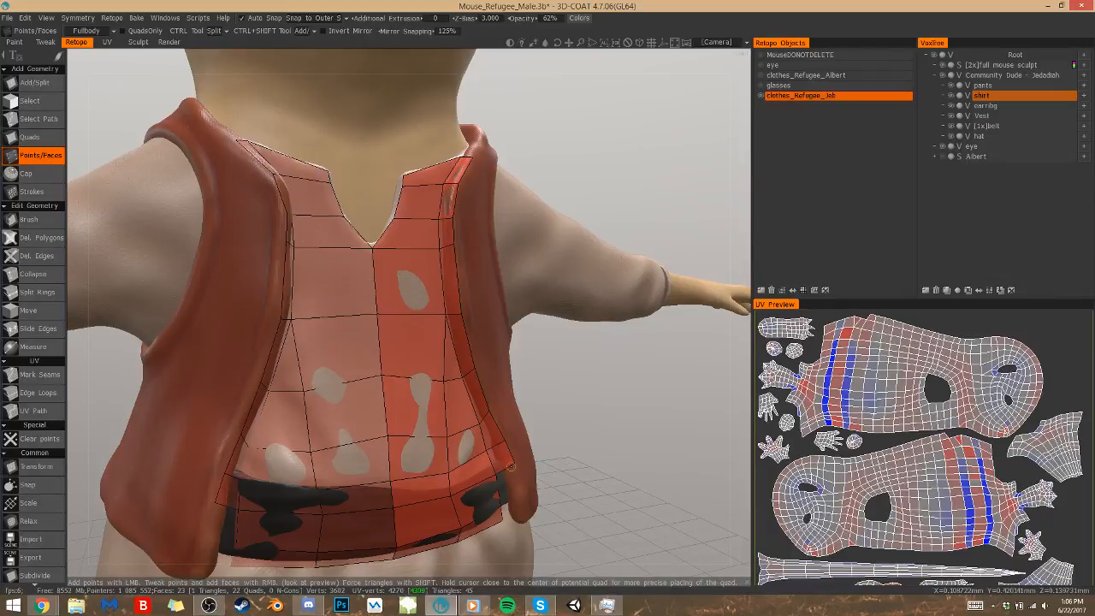
pyautogui.click(523, 519)
pyautogui.click(524, 496)
pyautogui.rightClick(511, 488)
pyautogui.rightClick(515, 511)
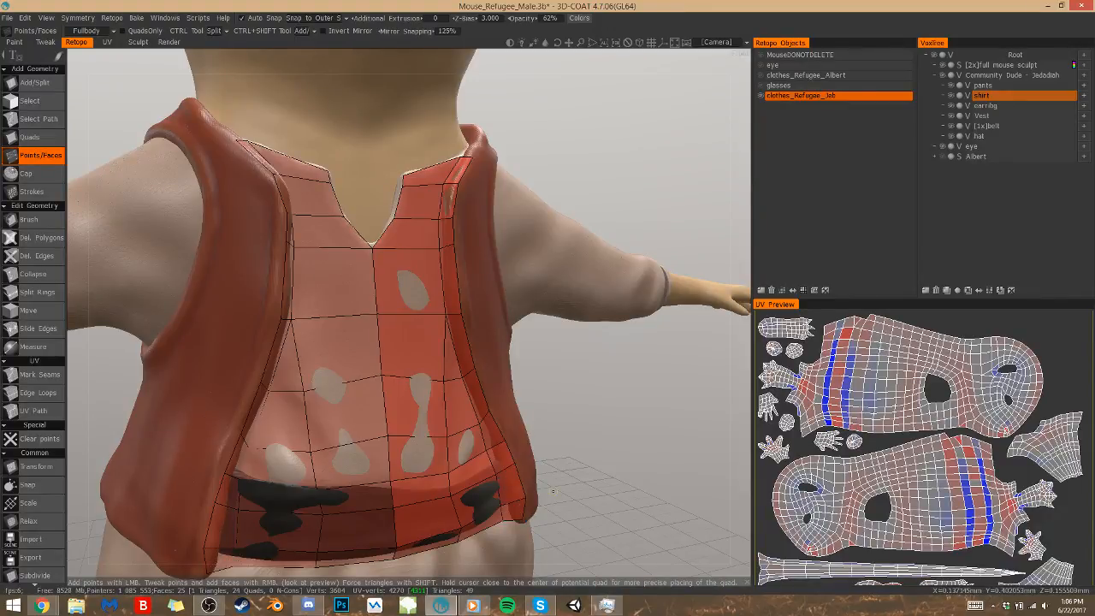
pyautogui.scroll(-5, 538, 459)
pyautogui.moveTo(536, 463); pyautogui.dragTo(501, 445)
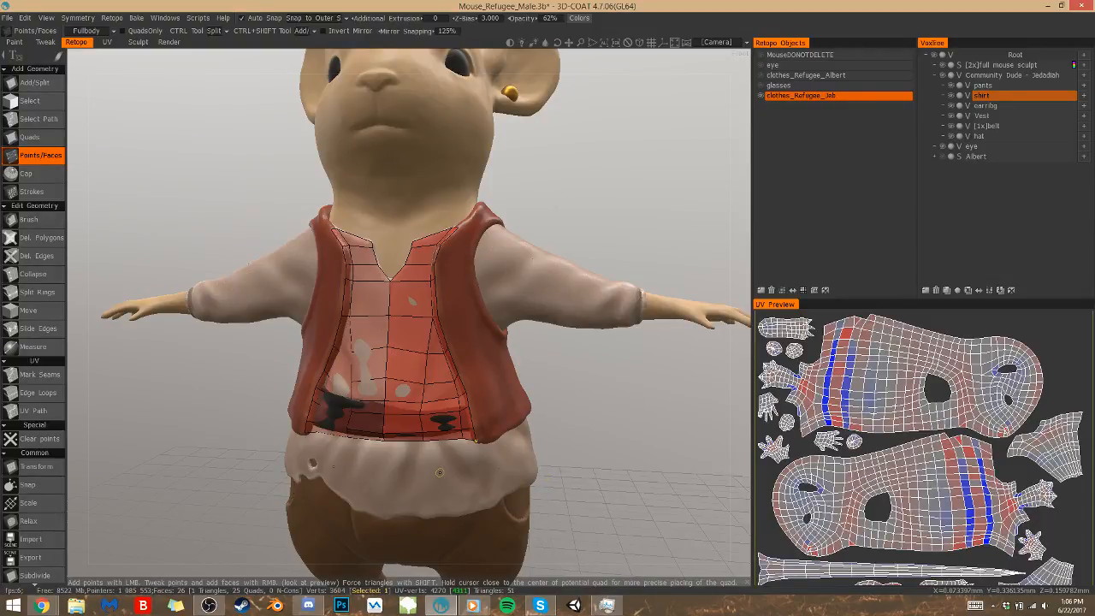
# Extend the narrow strip from the collar with one quad up along the vest's neckline edge
pyautogui.keyDown('alt'); pyautogui.moveTo(440, 472); pyautogui.dragTo(426, 556, button='middle'); pyautogui.keyUp('alt')
pyautogui.moveTo(557, 306); pyautogui.dragTo(542, 280)
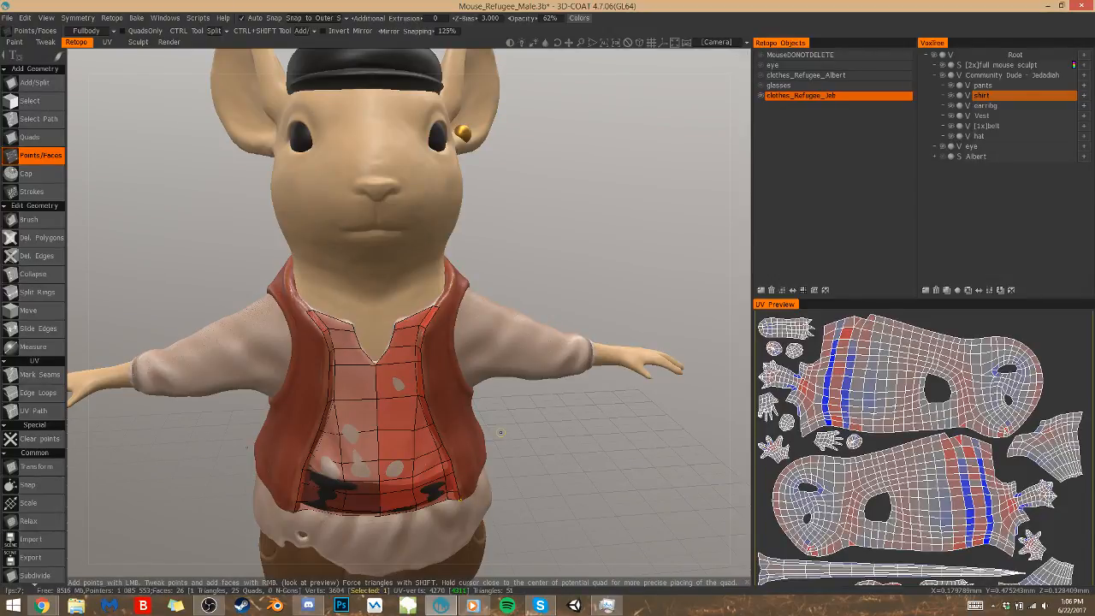
pyautogui.moveTo(521, 241); pyautogui.dragTo(582, 230, button='right')
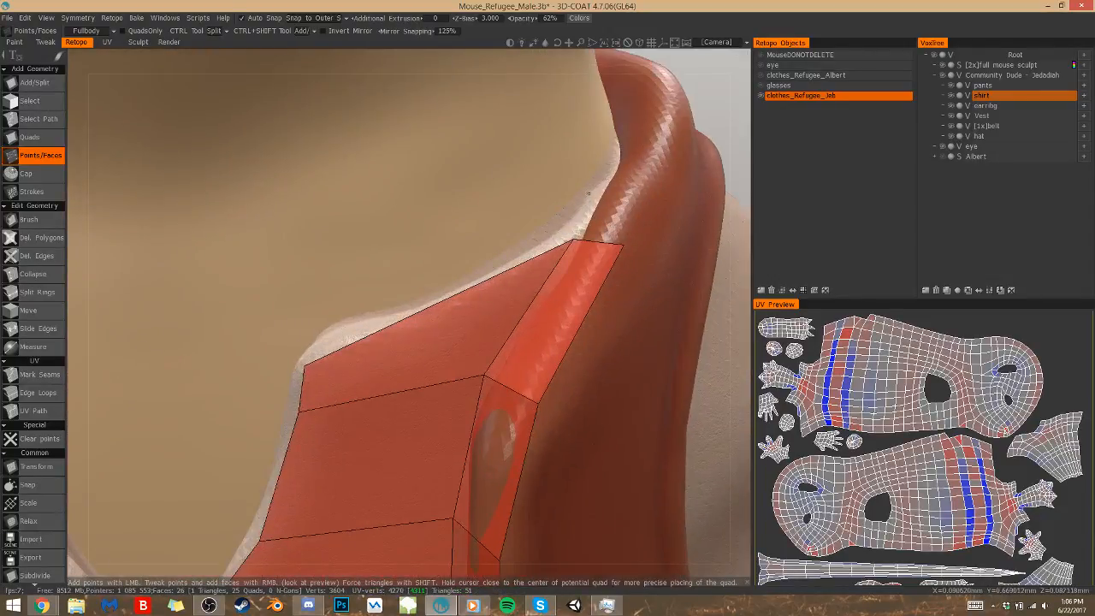
pyautogui.moveTo(697, 110); pyautogui.dragTo(597, 213, button='right')
pyautogui.moveTo(597, 214); pyautogui.dragTo(583, 240)
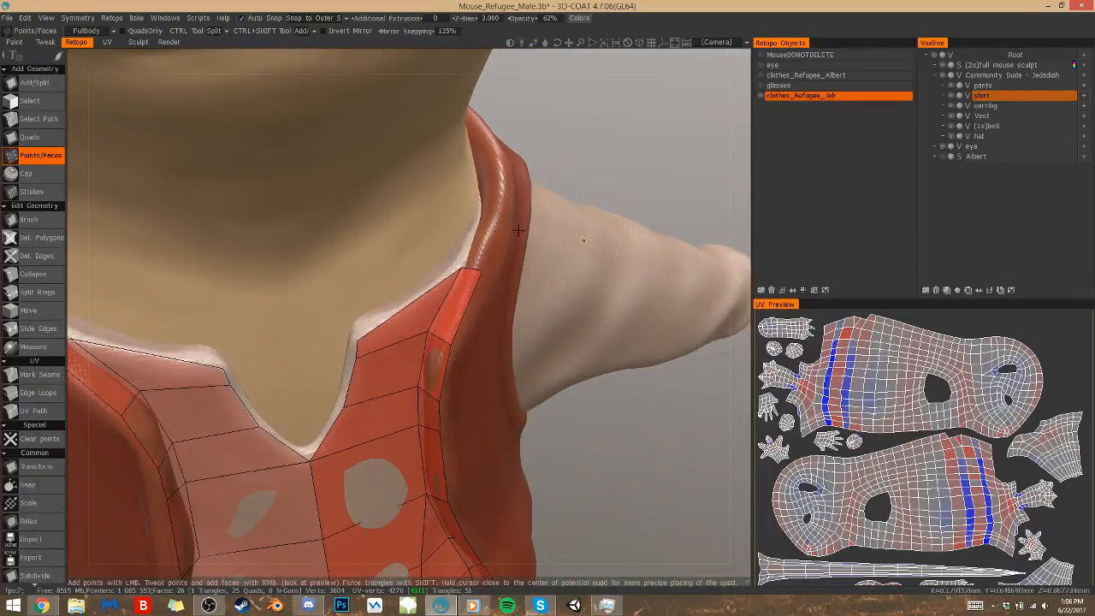
pyautogui.click(485, 176)
pyautogui.click(508, 174)
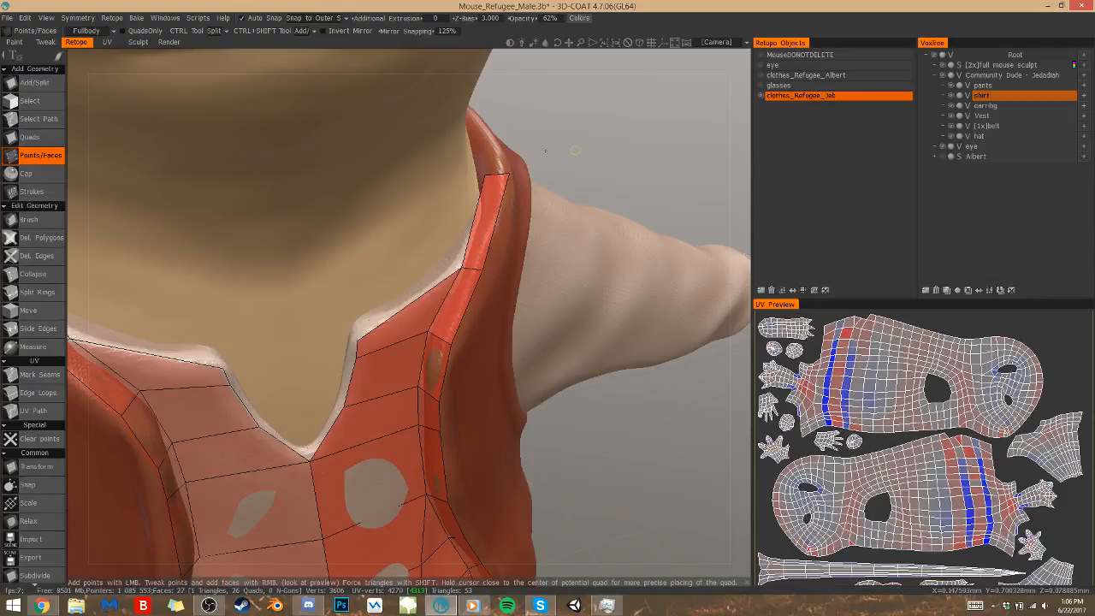
# Add another quad to the neckline strip, following the vest's edge over the shoulder
pyautogui.scroll(-8, 532, 157)
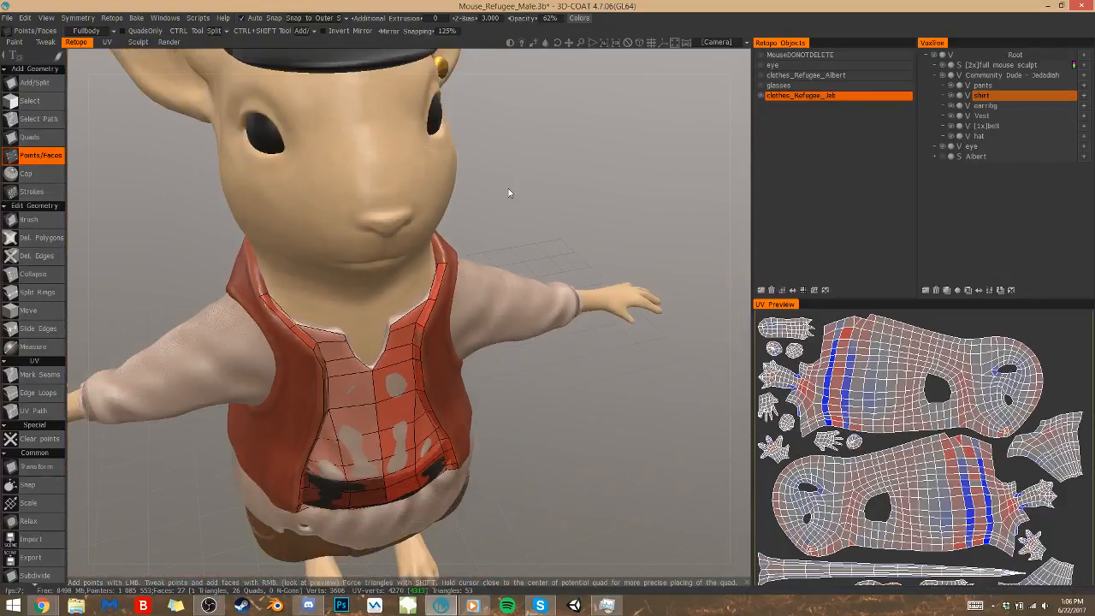
pyautogui.moveTo(558, 409); pyautogui.dragTo(407, 411)
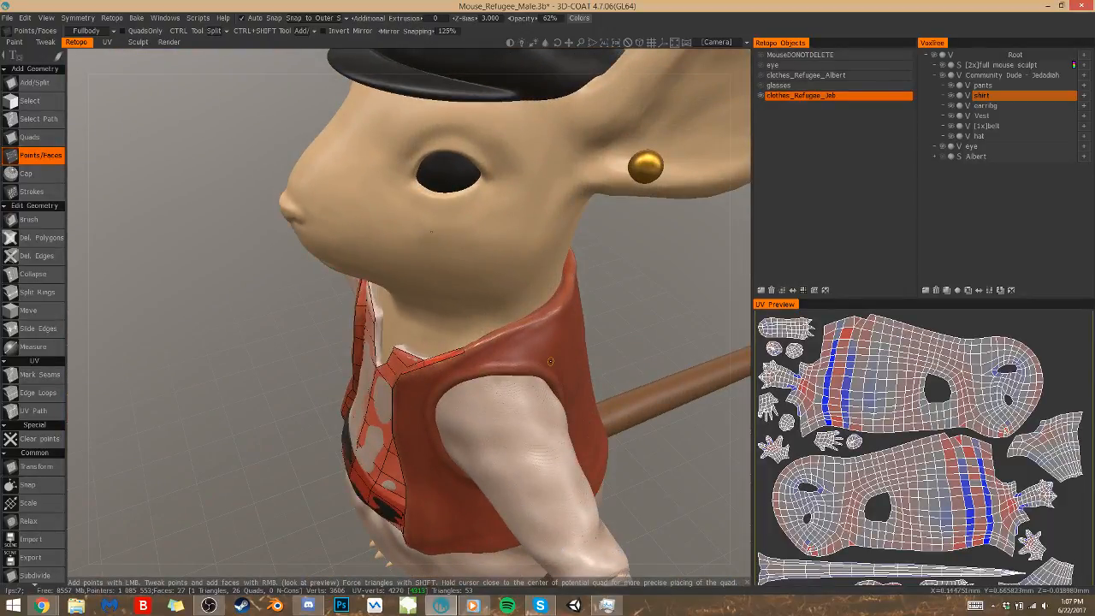
pyautogui.moveTo(550, 361); pyautogui.dragTo(613, 324)
pyautogui.moveTo(648, 391); pyautogui.dragTo(668, 384, button='right')
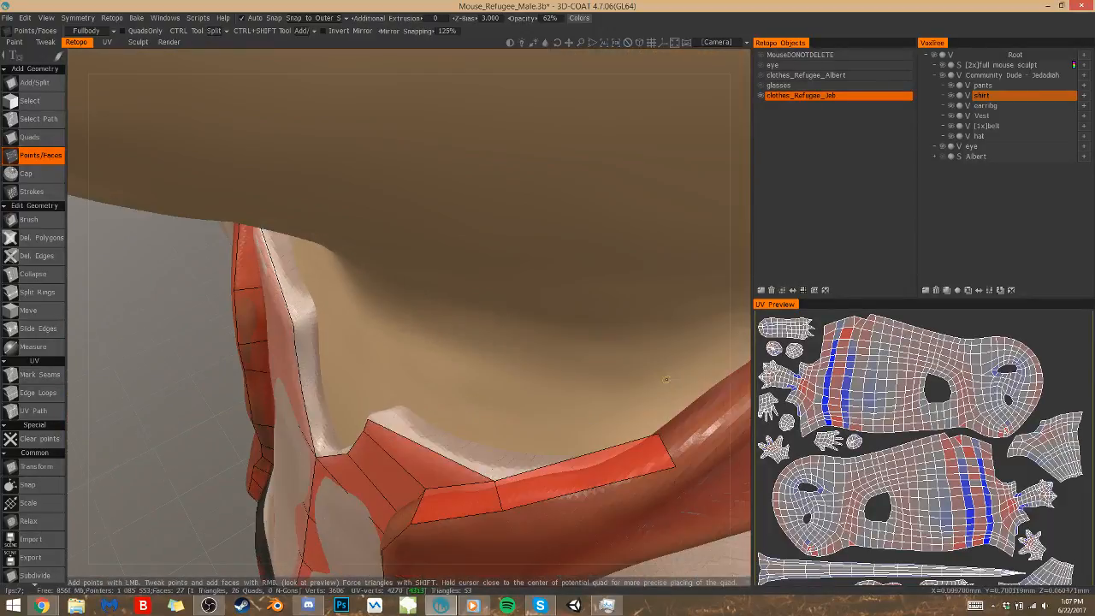
pyautogui.moveTo(731, 385); pyautogui.dragTo(666, 380)
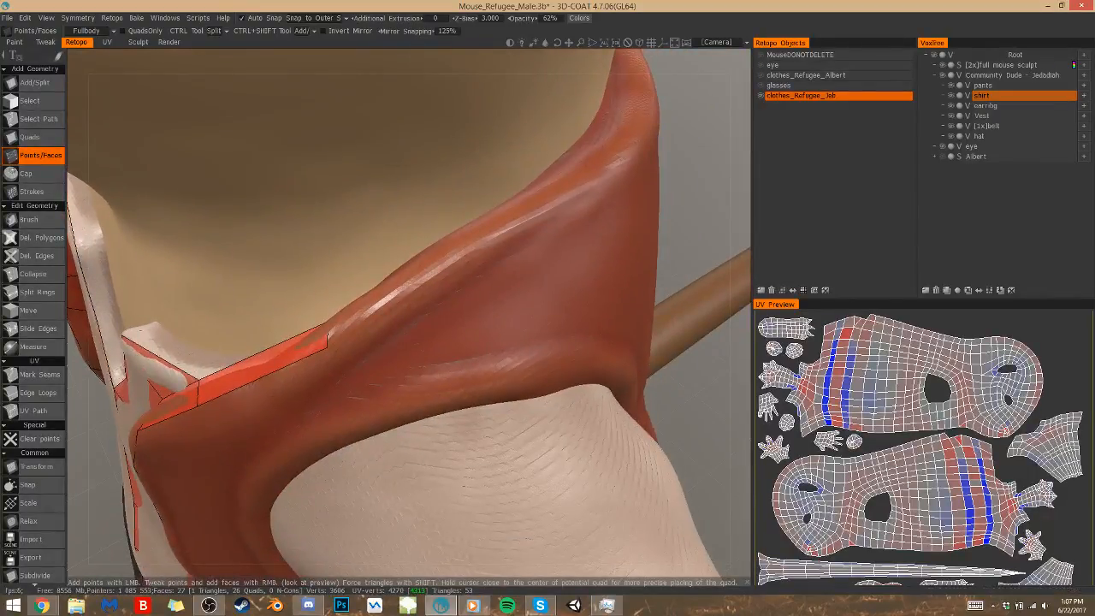
pyautogui.moveTo(677, 229); pyautogui.dragTo(685, 226)
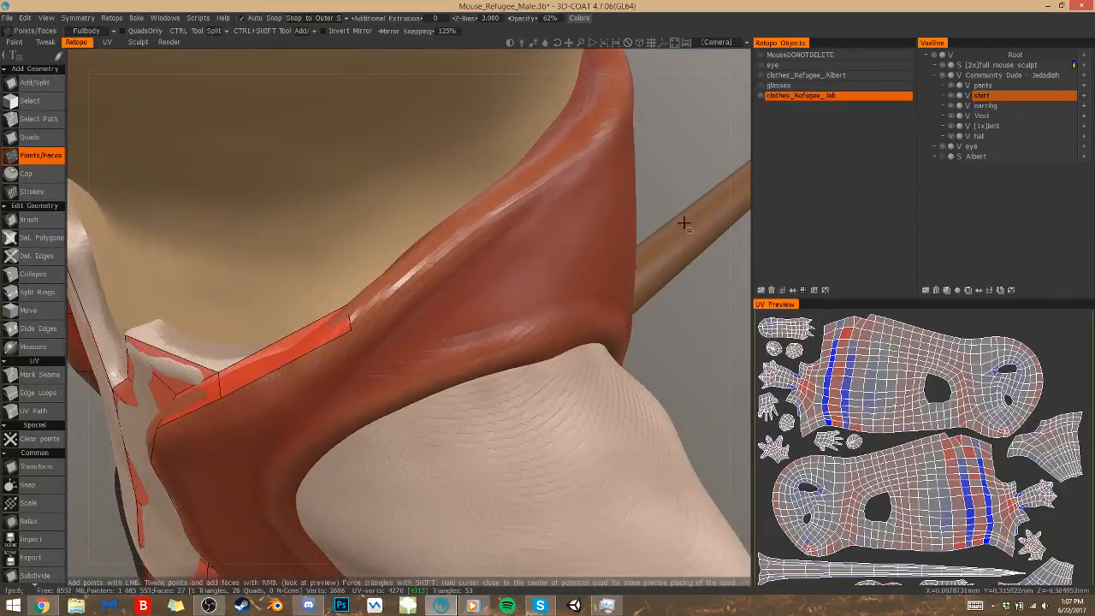
pyautogui.click(449, 222)
pyautogui.click(479, 237)
pyautogui.rightClick(422, 265)
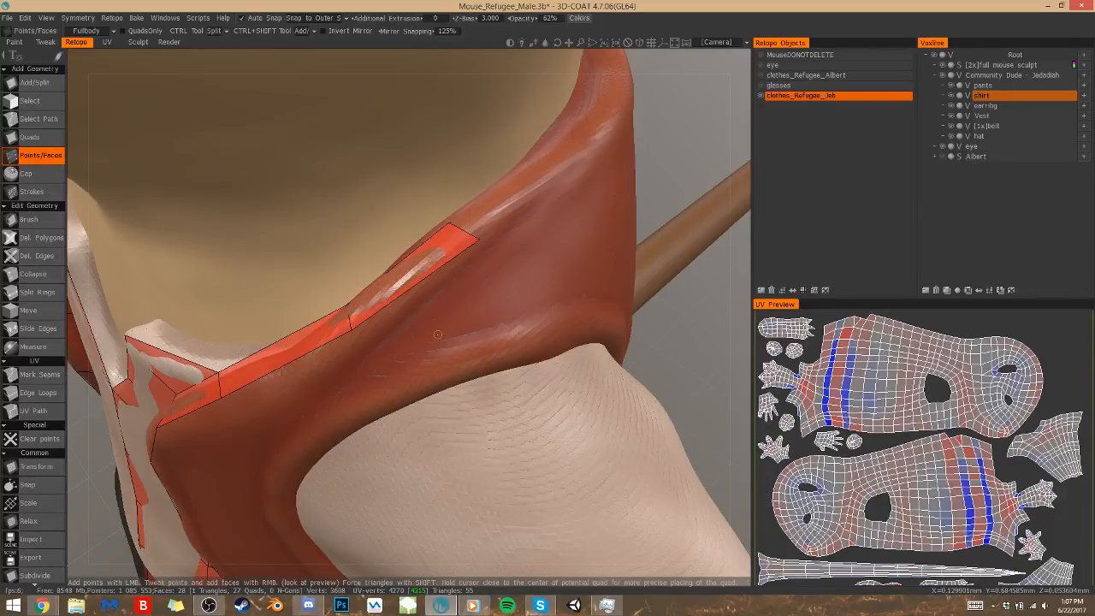
# Continue the neckline strip with three more quads along the vest's edge towards the back of the neck
pyautogui.scroll(-8, 621, 327)
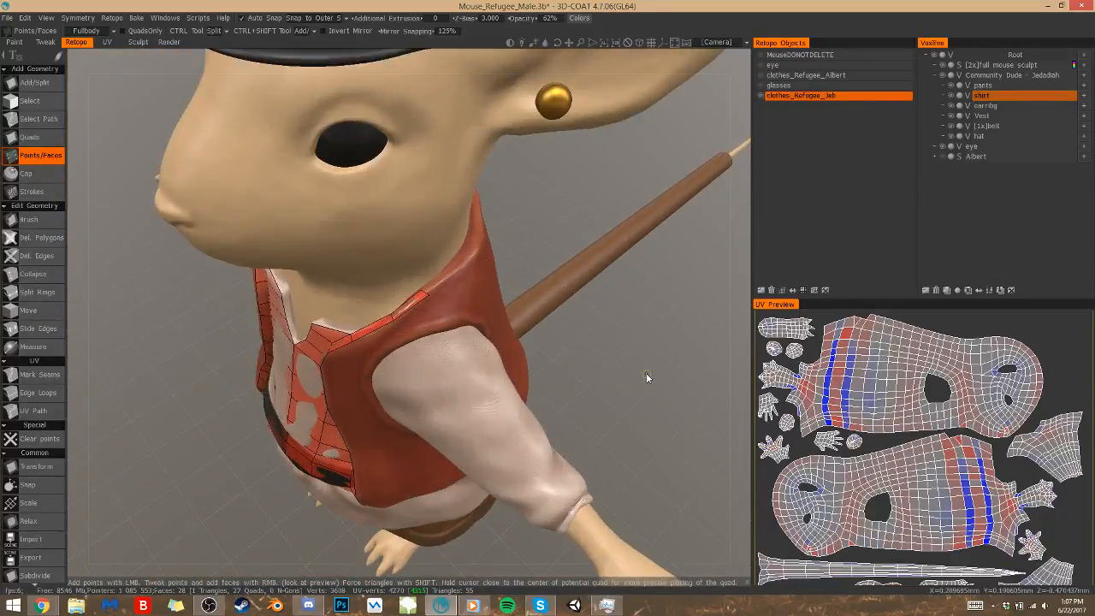
pyautogui.moveTo(648, 378); pyautogui.dragTo(599, 274, button='middle')
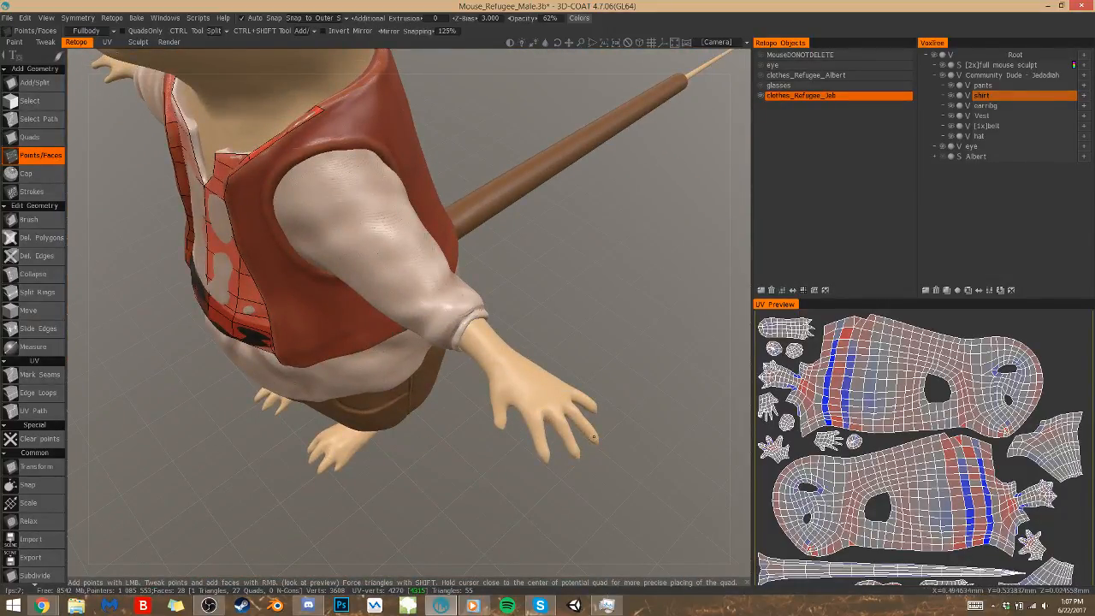
pyautogui.moveTo(379, 407); pyautogui.dragTo(399, 506, button='middle')
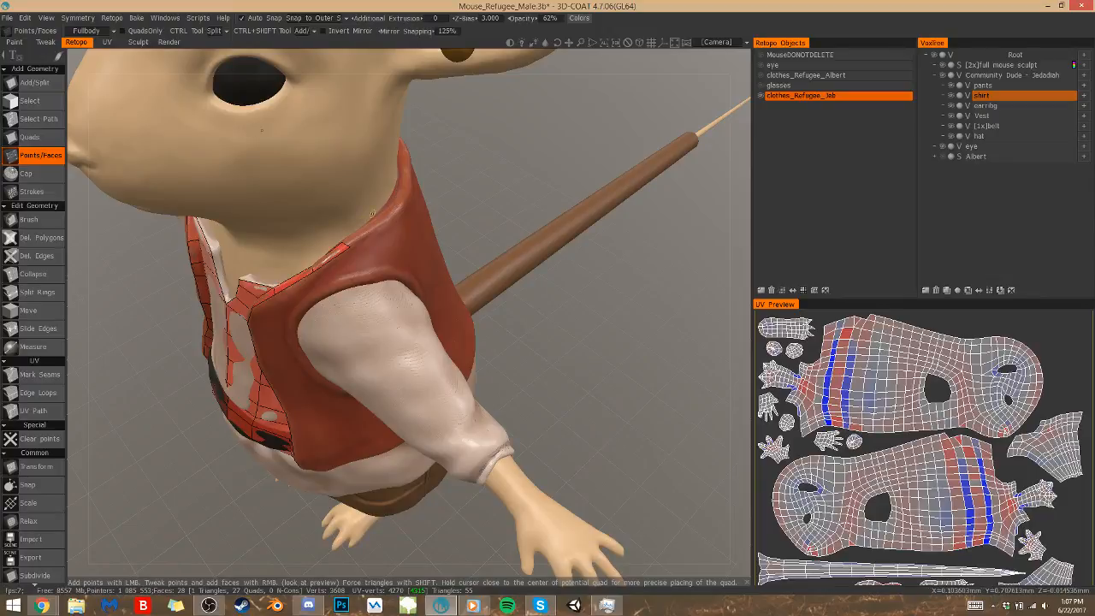
pyautogui.click(379, 222)
pyautogui.rightClick(362, 234)
pyautogui.moveTo(490, 214); pyautogui.dragTo(402, 203)
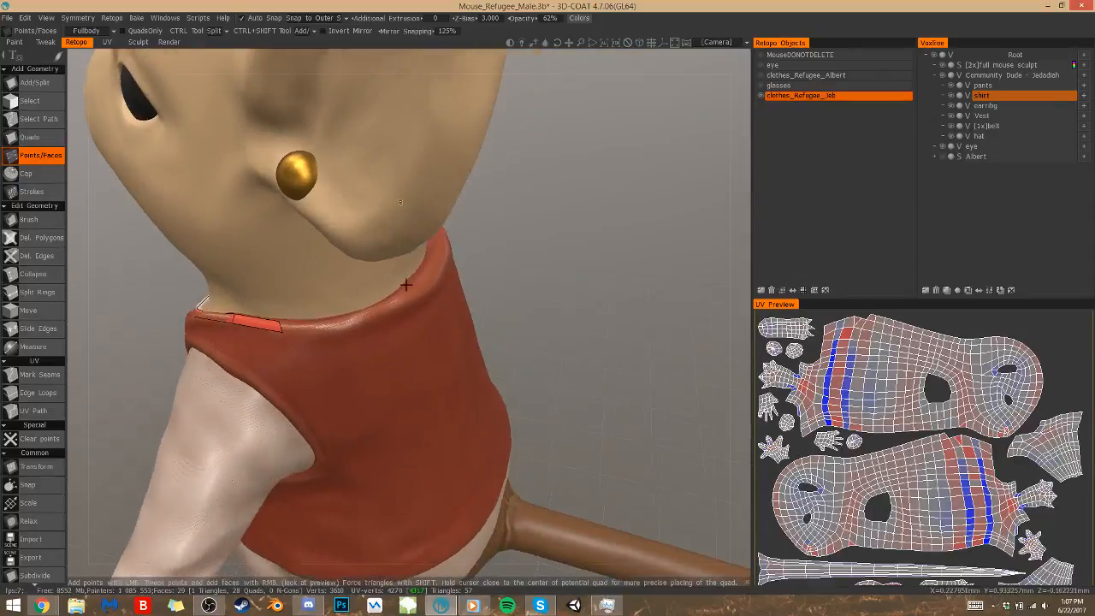
pyautogui.rightClick(331, 330)
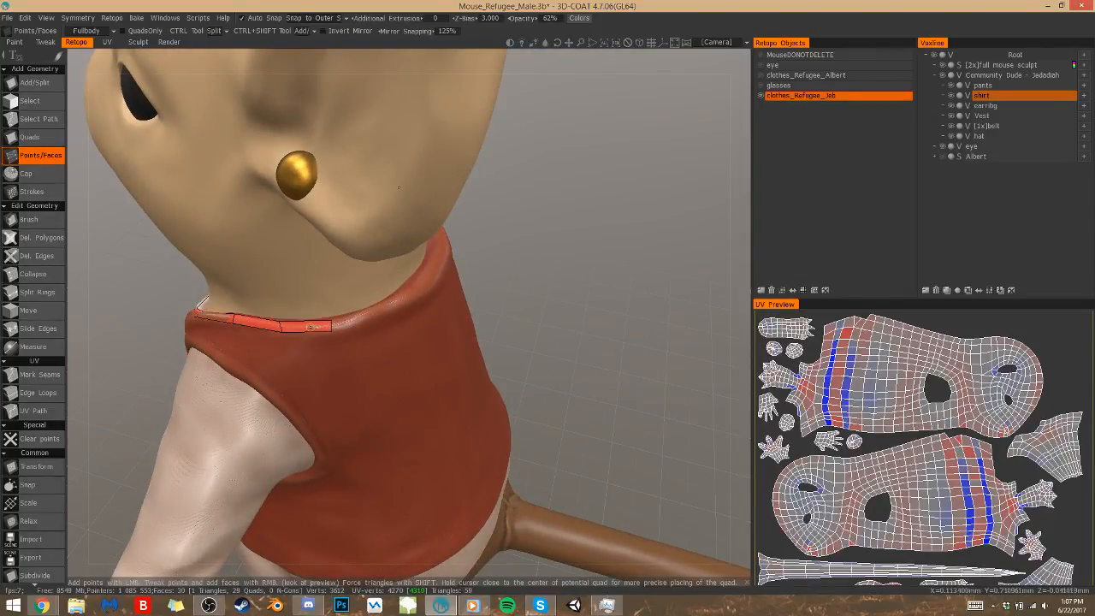
pyautogui.rightClick(384, 312)
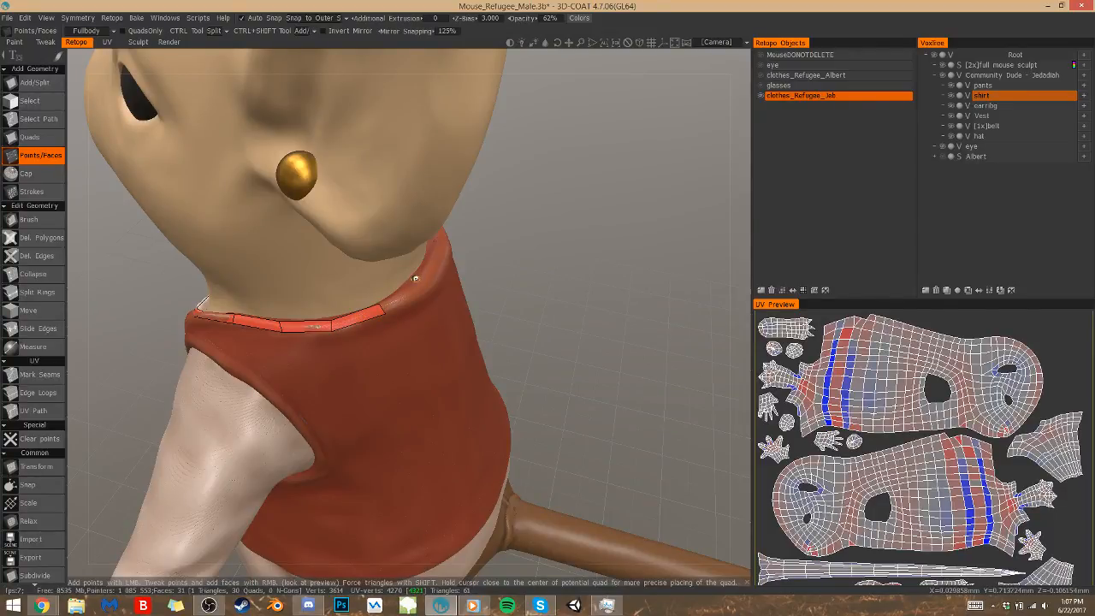
# Complete the neckline strip across the back of the neck with the last quads, adjusting the point where they meet
pyautogui.rightClick(426, 284)
pyautogui.moveTo(486, 252); pyautogui.dragTo(408, 263)
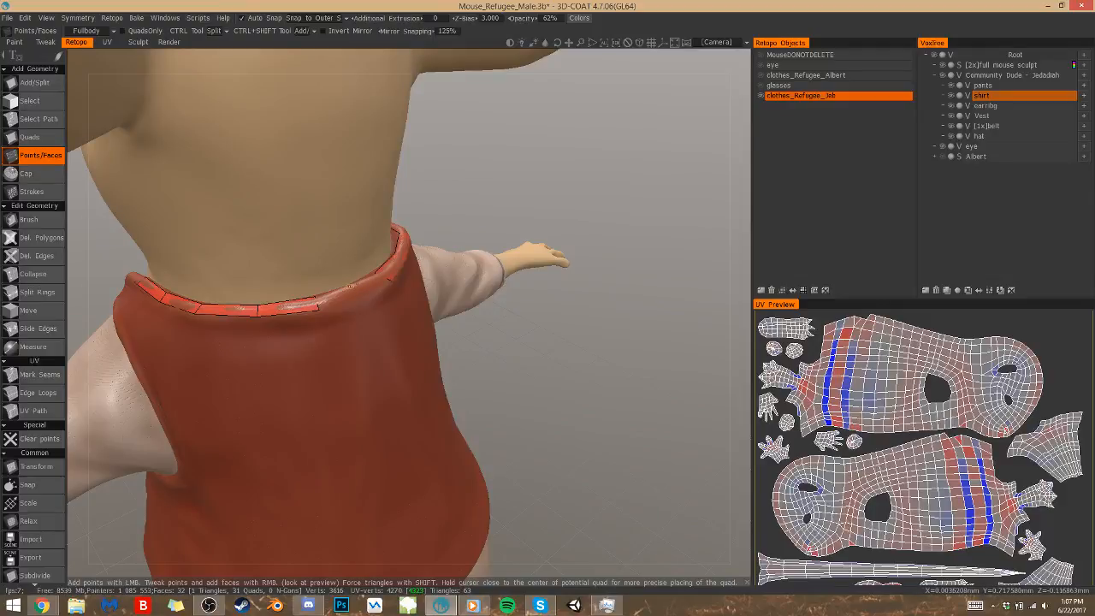
pyautogui.click(353, 285)
pyautogui.rightClick(348, 298)
pyautogui.click(354, 299)
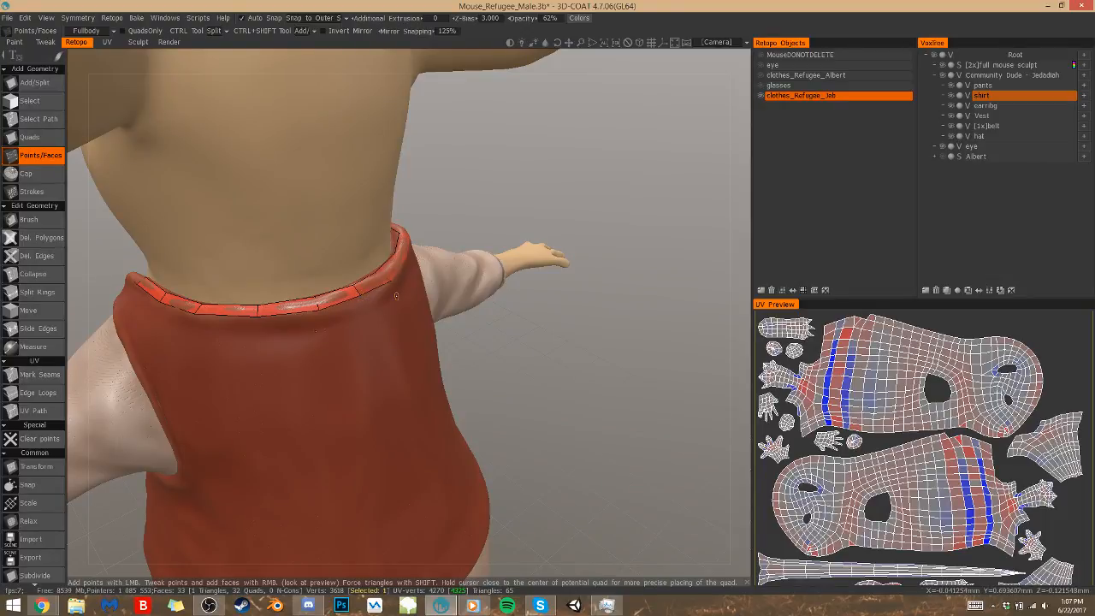
# Add two quads below the neckline strip at the middle of the vest's upper back
pyautogui.scroll(-4, 472, 367)
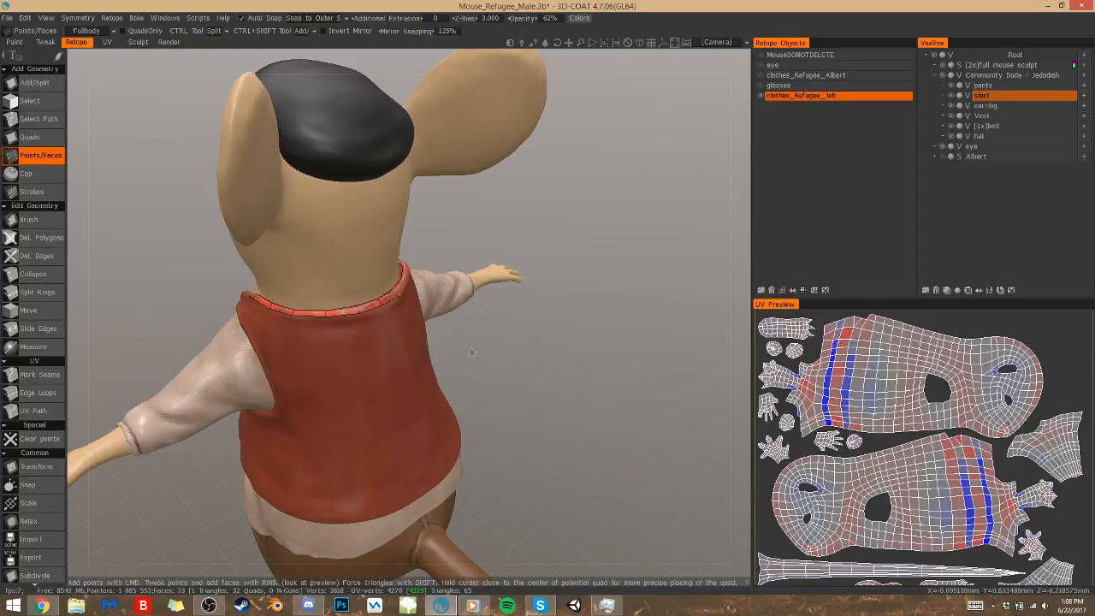
pyautogui.moveTo(473, 347); pyautogui.dragTo(476, 343)
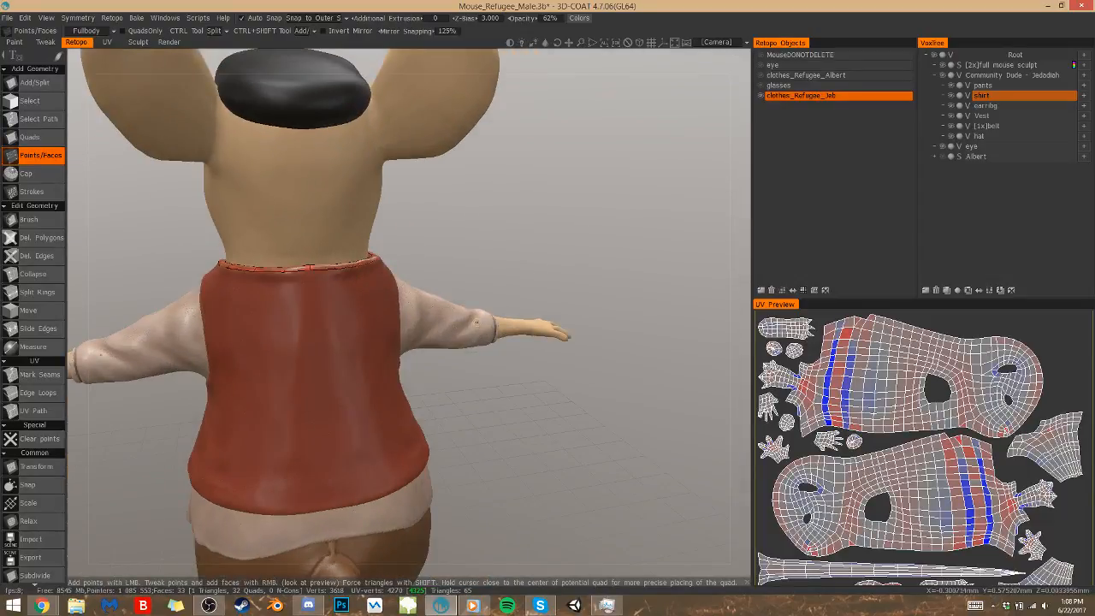
pyautogui.scroll(4, 501, 333)
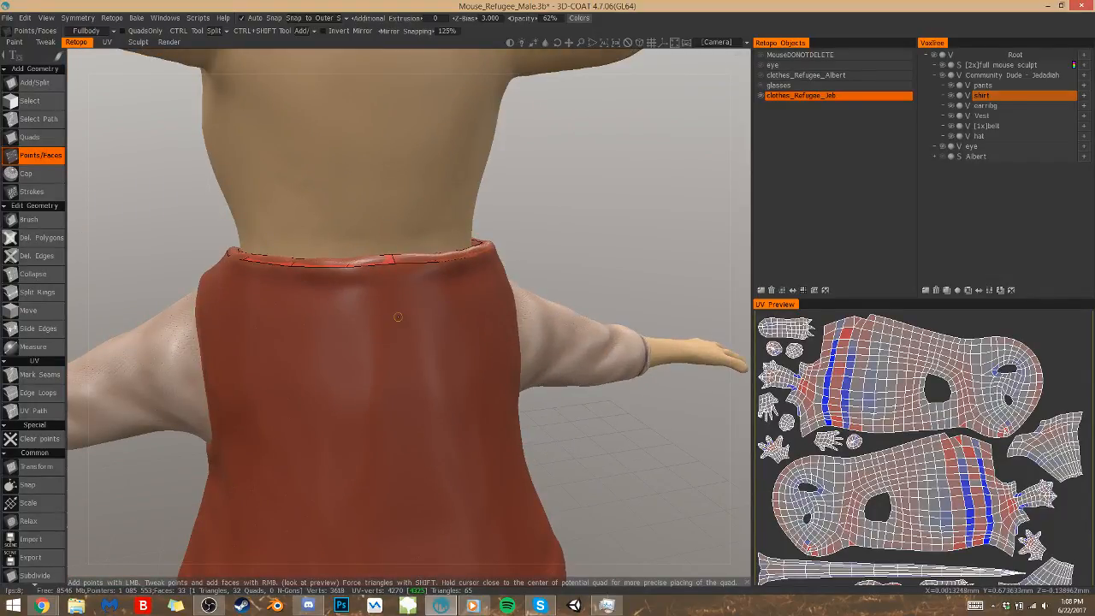
pyautogui.click(400, 315)
pyautogui.click(355, 323)
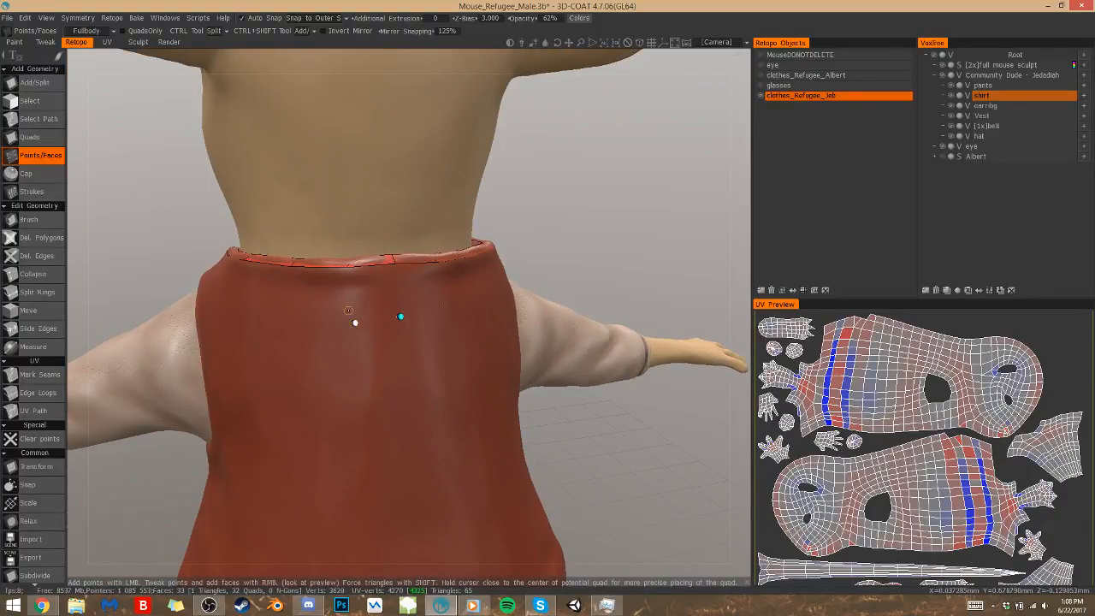
pyautogui.click(289, 317)
pyautogui.click(322, 293)
pyautogui.click(386, 290)
pyautogui.keyDown('alt'); pyautogui.moveTo(462, 287); pyautogui.dragTo(689, 263); pyautogui.keyUp('alt')
# Extend the upper back row with three more quads under the neckline strip towards the shoulder
pyautogui.click(396, 302)
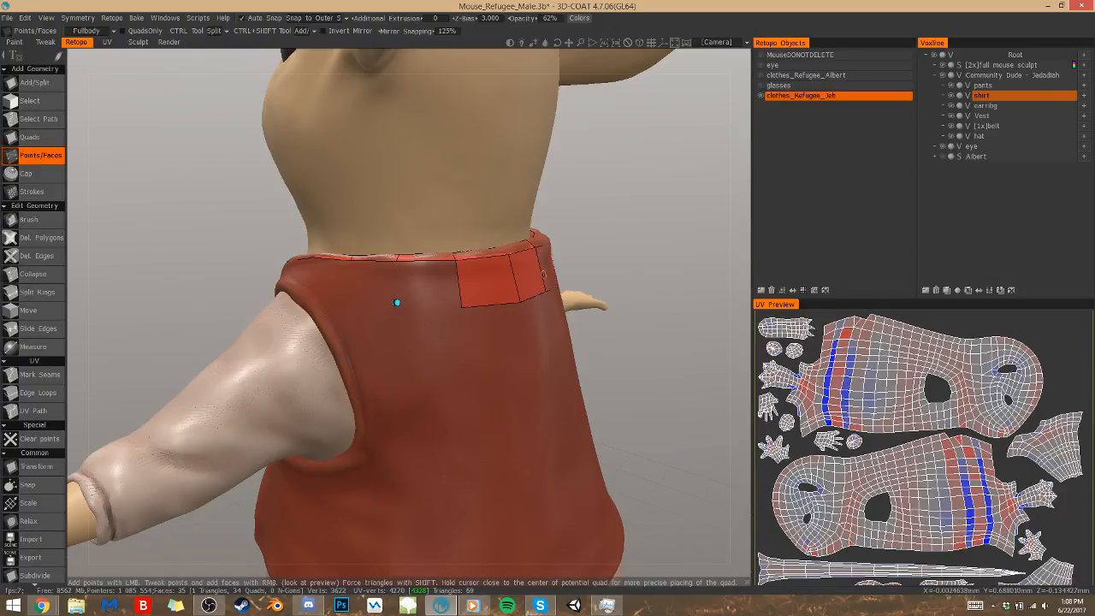
pyautogui.press('q')
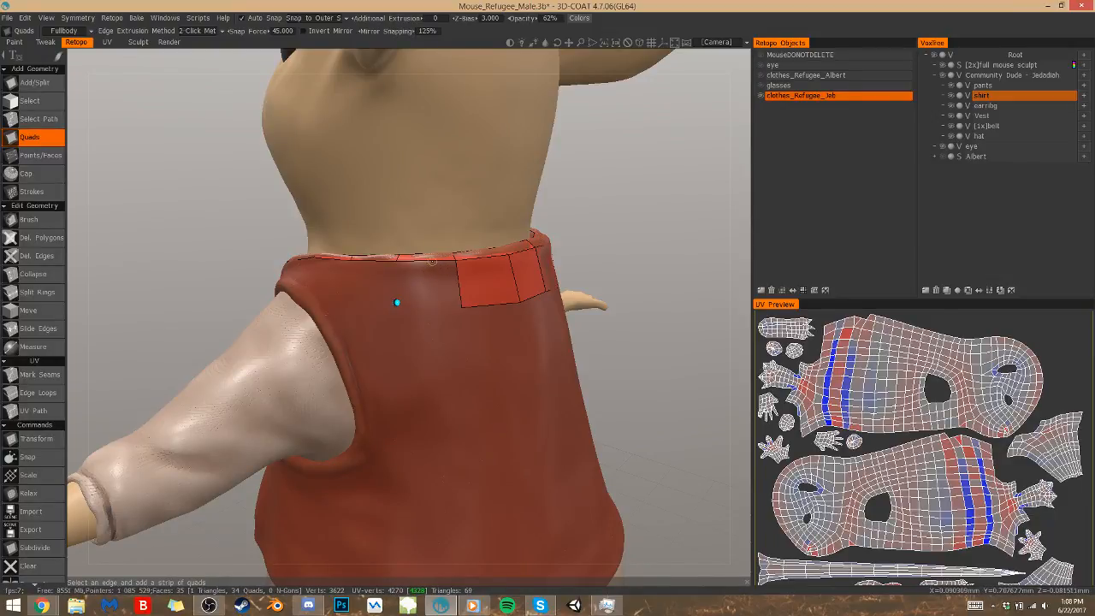
pyautogui.click(433, 259)
pyautogui.click(437, 259)
pyautogui.click(463, 308)
pyautogui.click(396, 304)
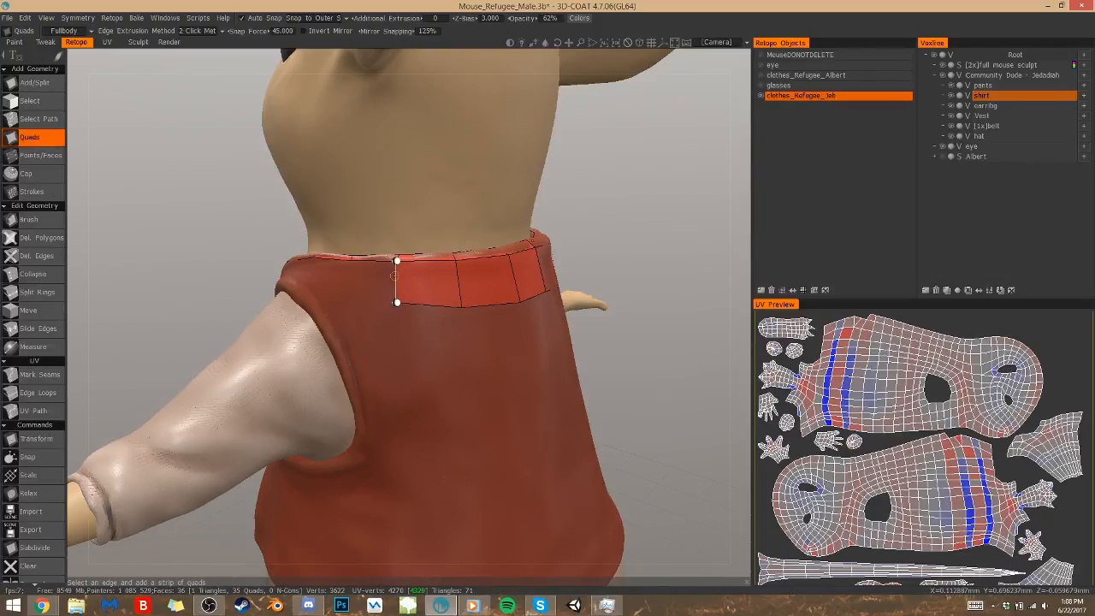
pyautogui.click(351, 260)
pyautogui.click(356, 290)
pyautogui.click(306, 273)
pyautogui.click(313, 257)
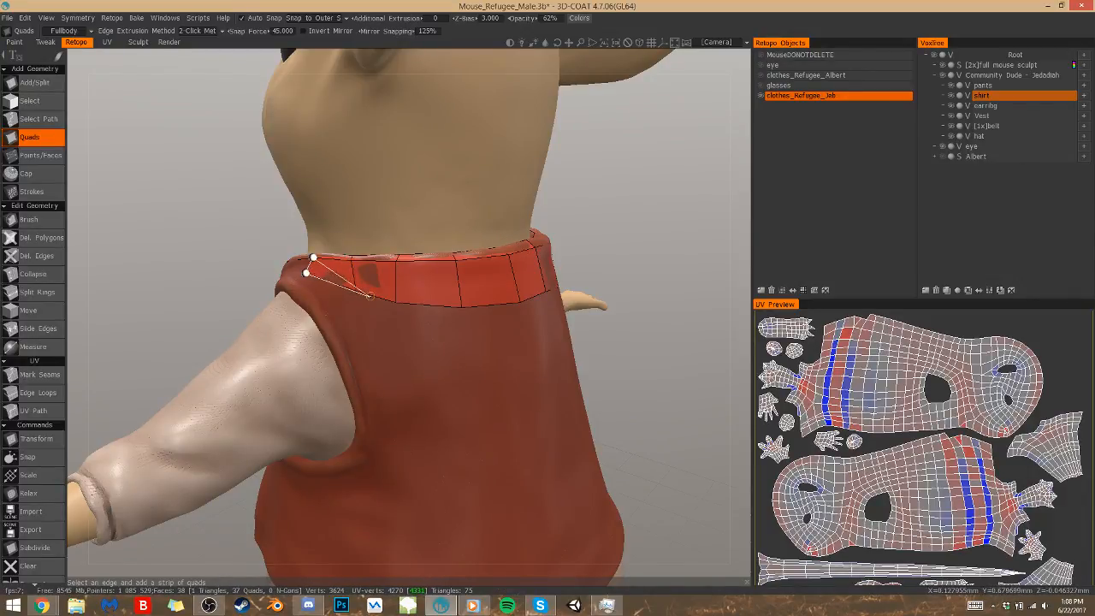
# Build three quads below the upper back row, running down the rear armhole edge and back towards the spine
pyautogui.click(371, 296)
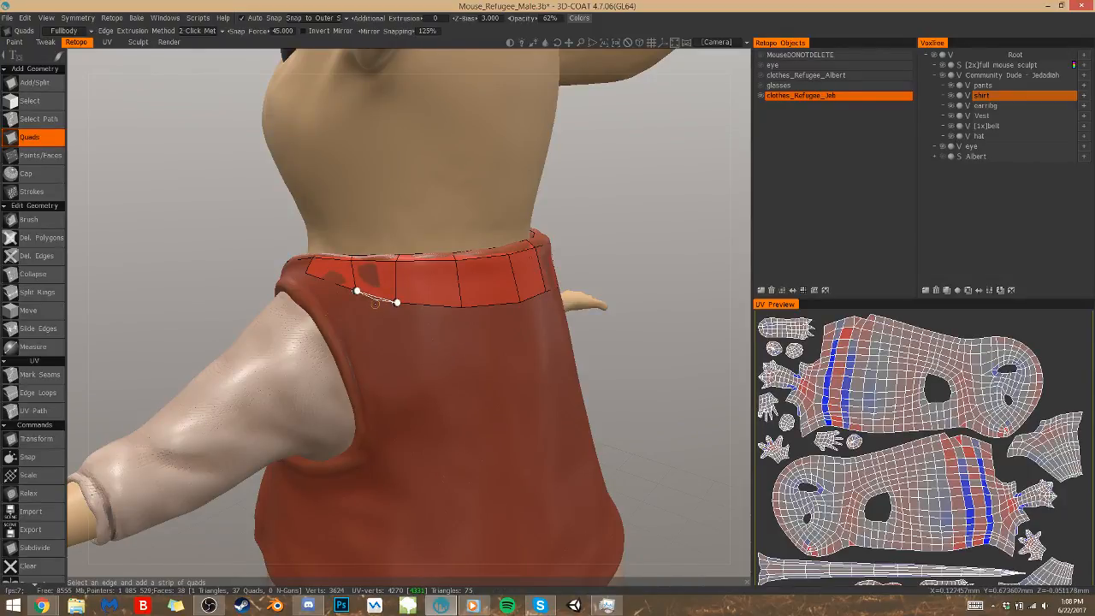
pyautogui.click(320, 315)
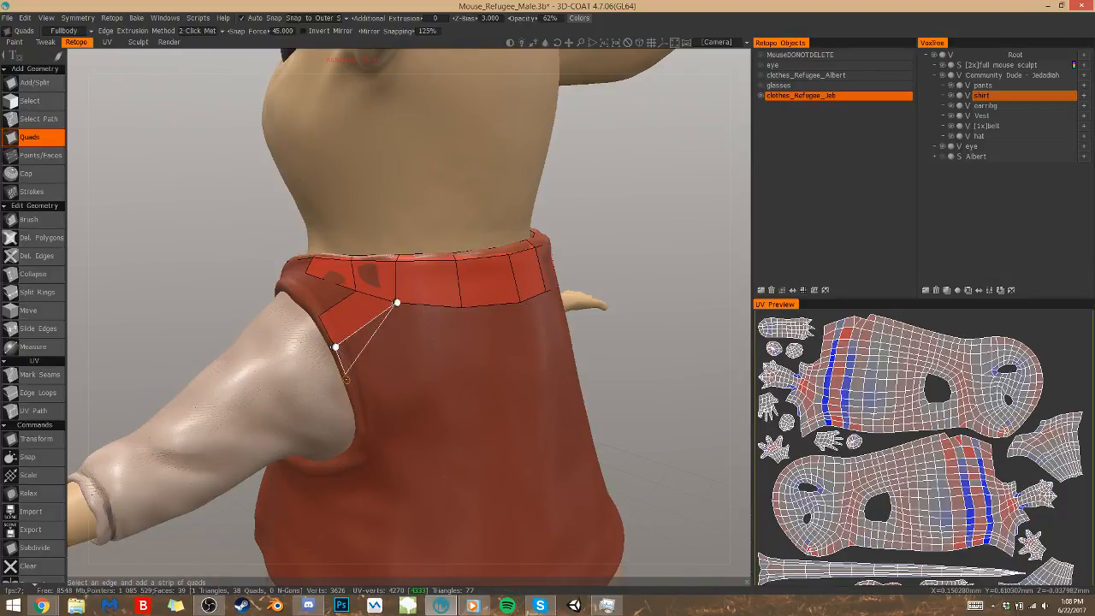
pyautogui.click(402, 369)
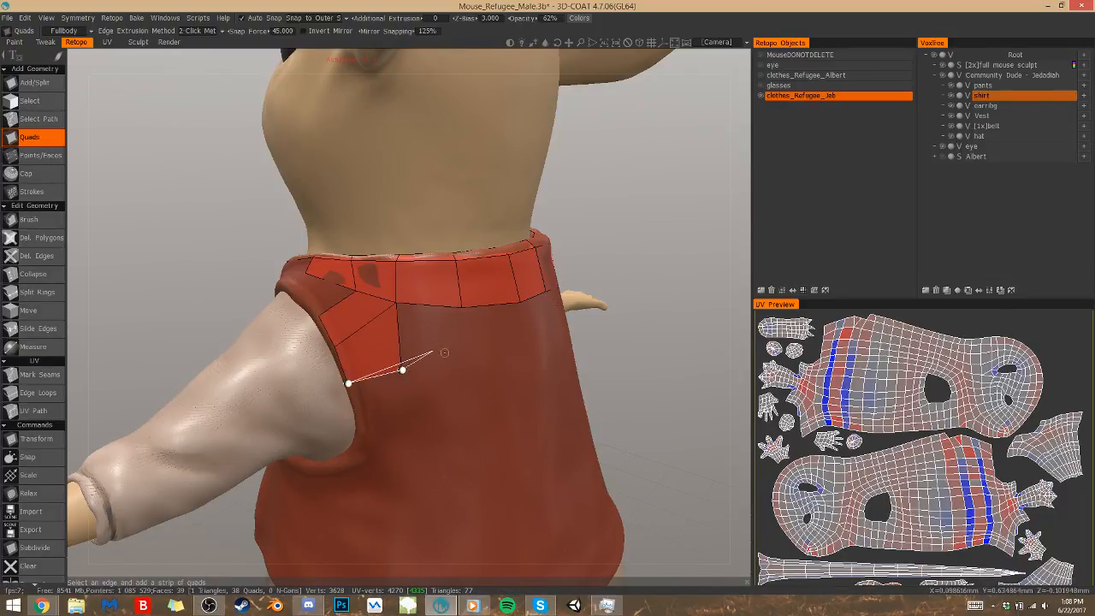
pyautogui.click(465, 358)
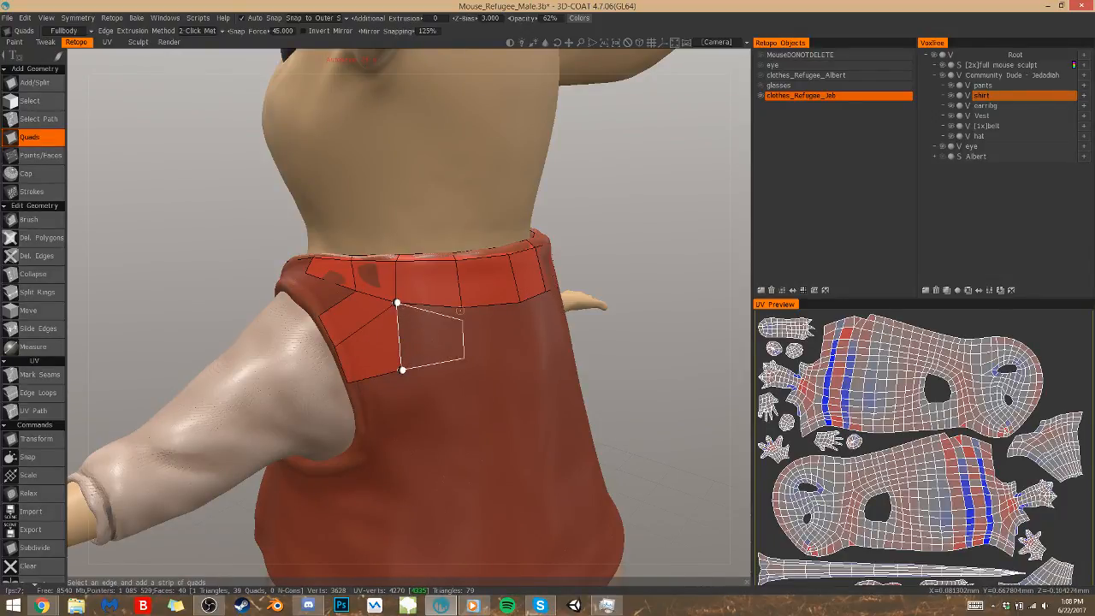
pyautogui.click(462, 307)
# Carry the second back row to the centre line with two quads and weld the loose corner point to the row above
pyautogui.keyDown('alt'); pyautogui.moveTo(510, 305); pyautogui.dragTo(350, 330); pyautogui.keyUp('alt')
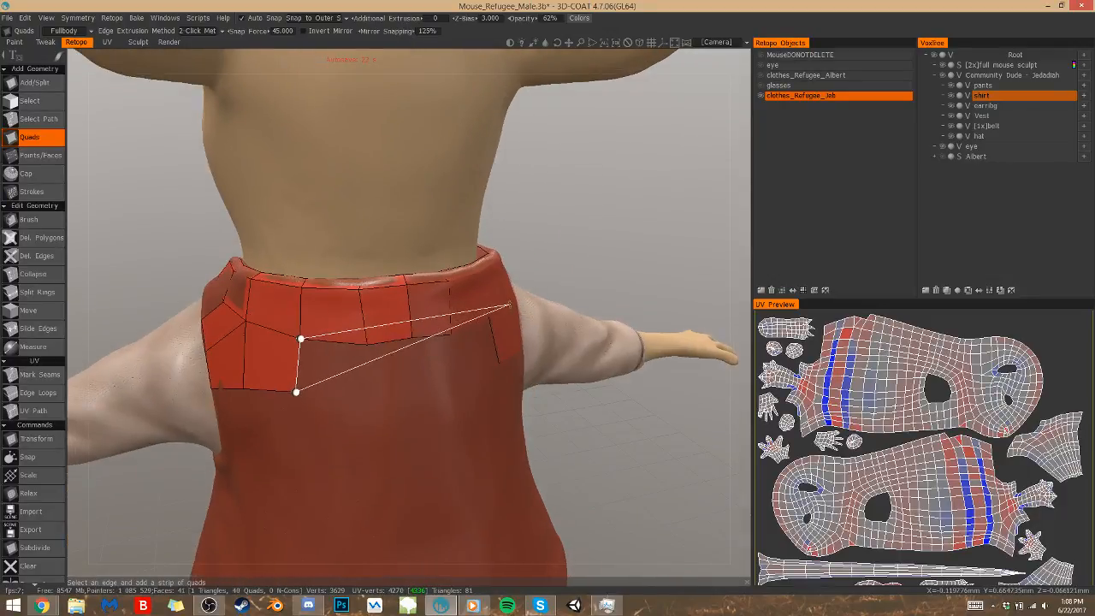
pyautogui.click(369, 400)
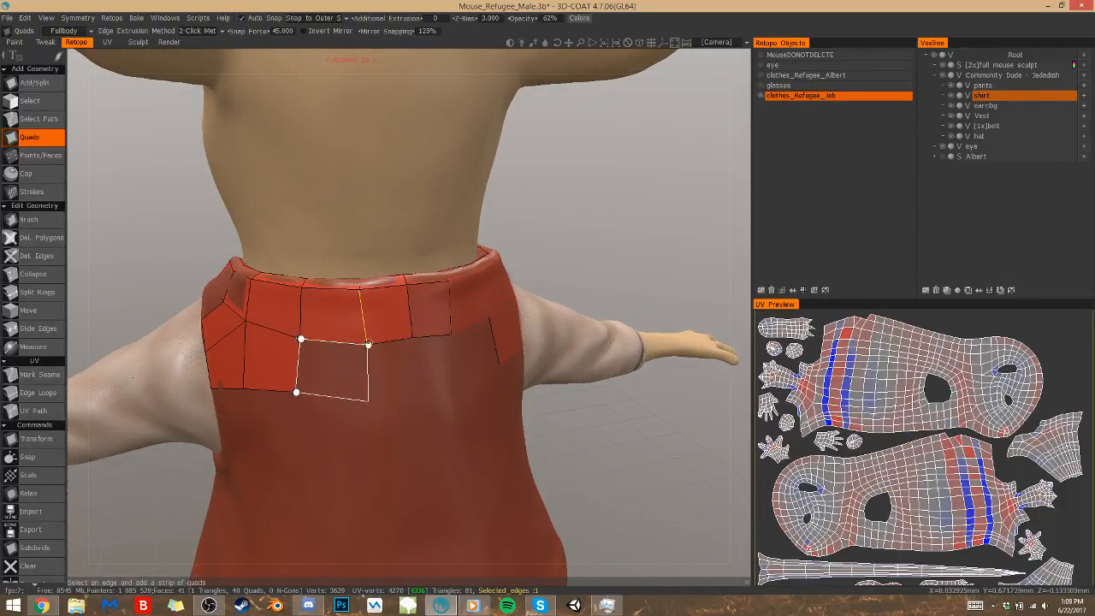
pyautogui.click(367, 344)
pyautogui.click(416, 398)
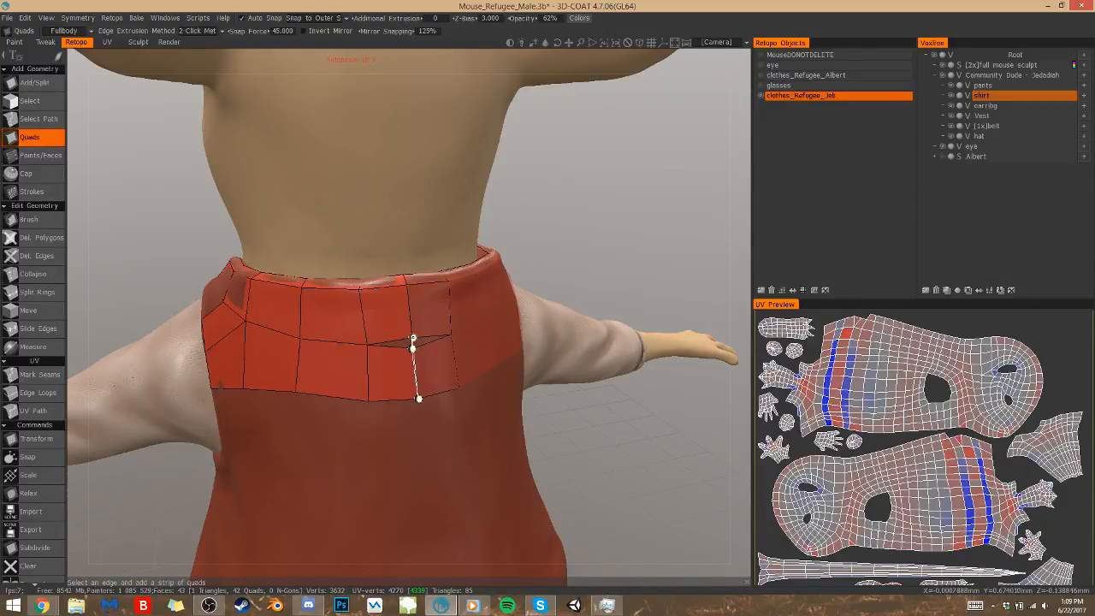
pyautogui.click(411, 337)
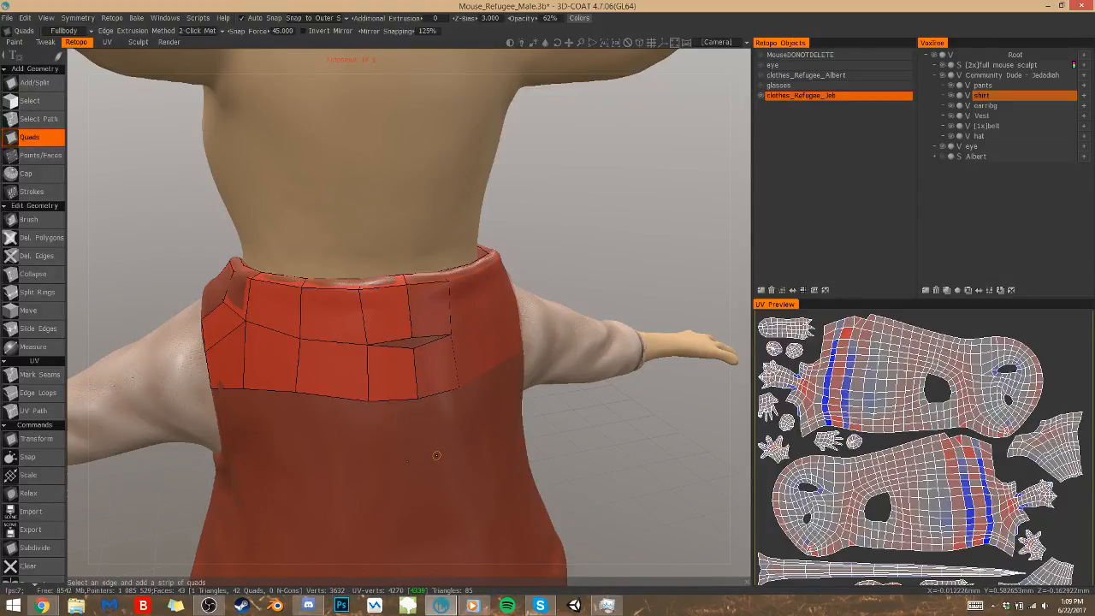
pyautogui.press('p')
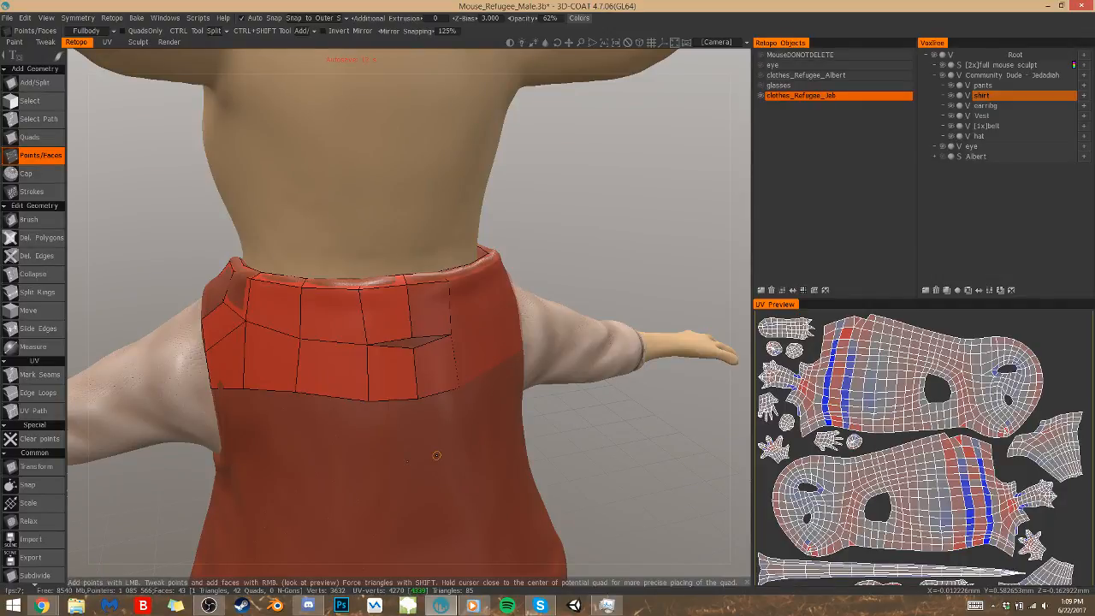
pyautogui.moveTo(414, 348); pyautogui.dragTo(412, 338, button='right')
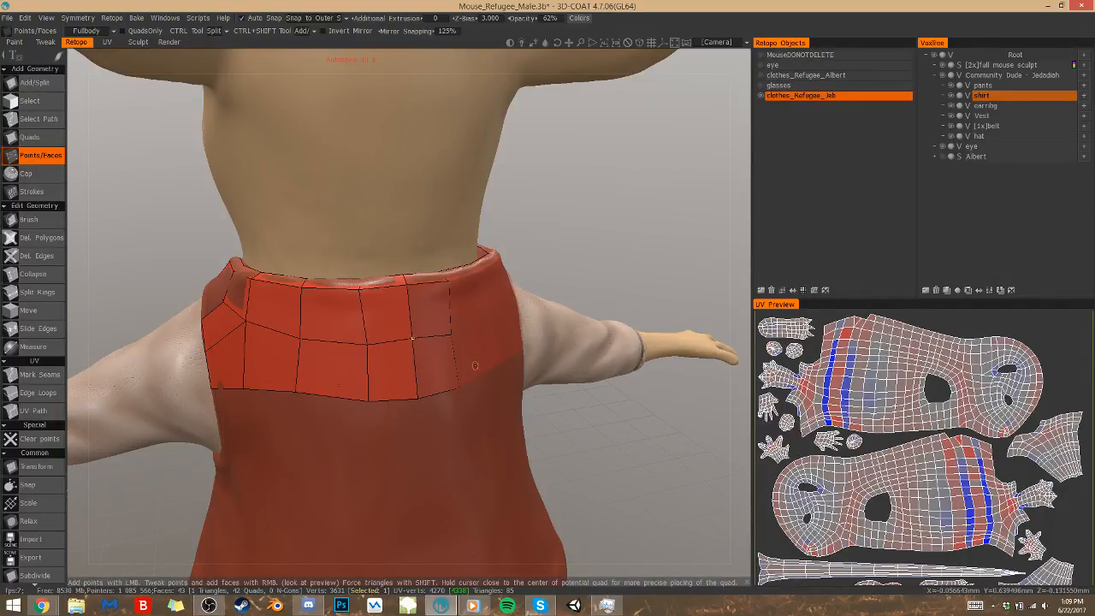
# Fill the gap at the rear of the shoulder with a quad between the upper back row and the armhole edge
pyautogui.moveTo(555, 431); pyautogui.dragTo(658, 430)
pyautogui.click(355, 318)
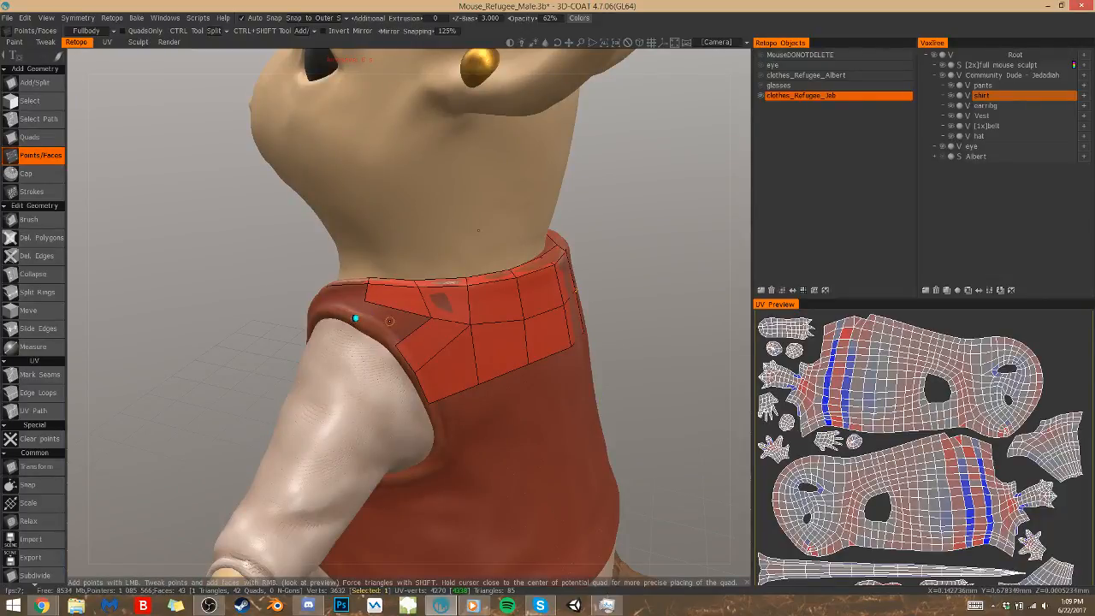
pyautogui.rightClick(401, 345)
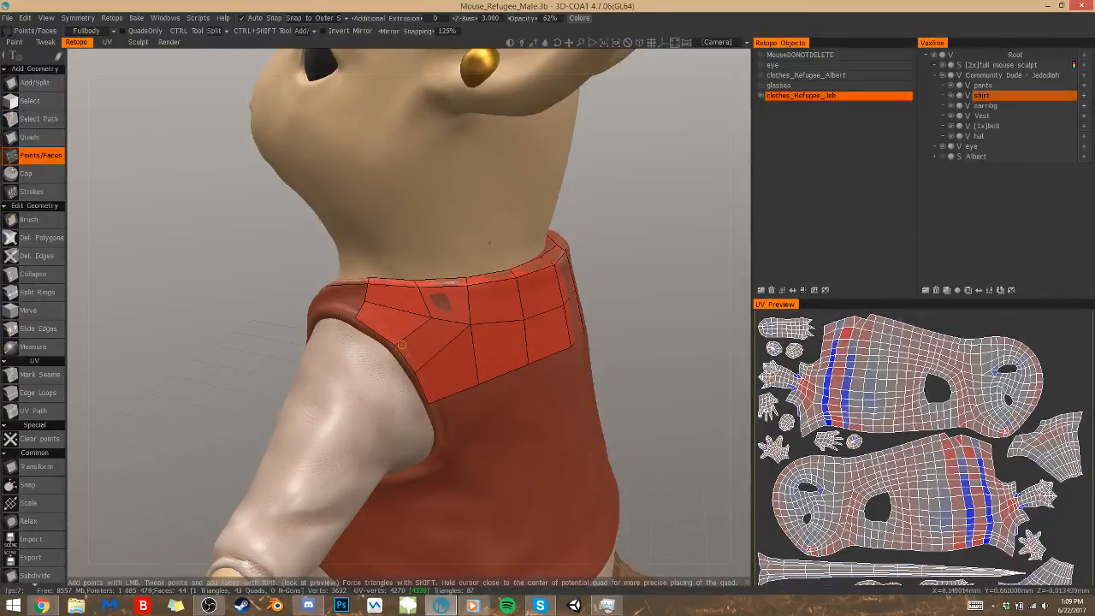
# Extend the mesh over the top of the shoulder with two quads between the neckline strip and the armhole
pyautogui.keyDown('alt'); pyautogui.moveTo(402, 345); pyautogui.dragTo(523, 383); pyautogui.keyUp('alt')
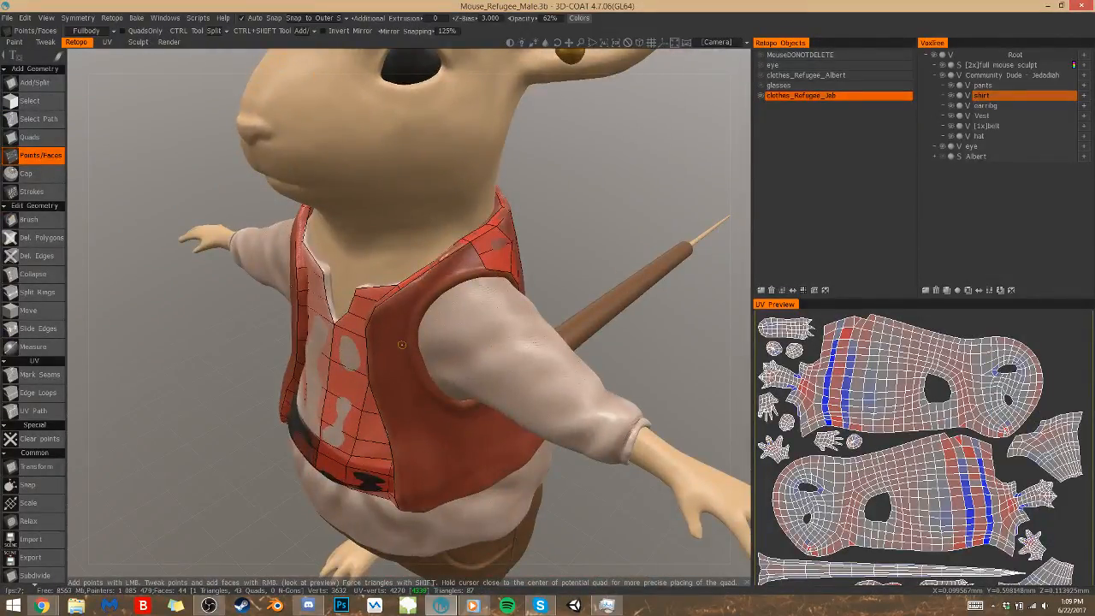
pyautogui.click(444, 268)
pyautogui.click(467, 267)
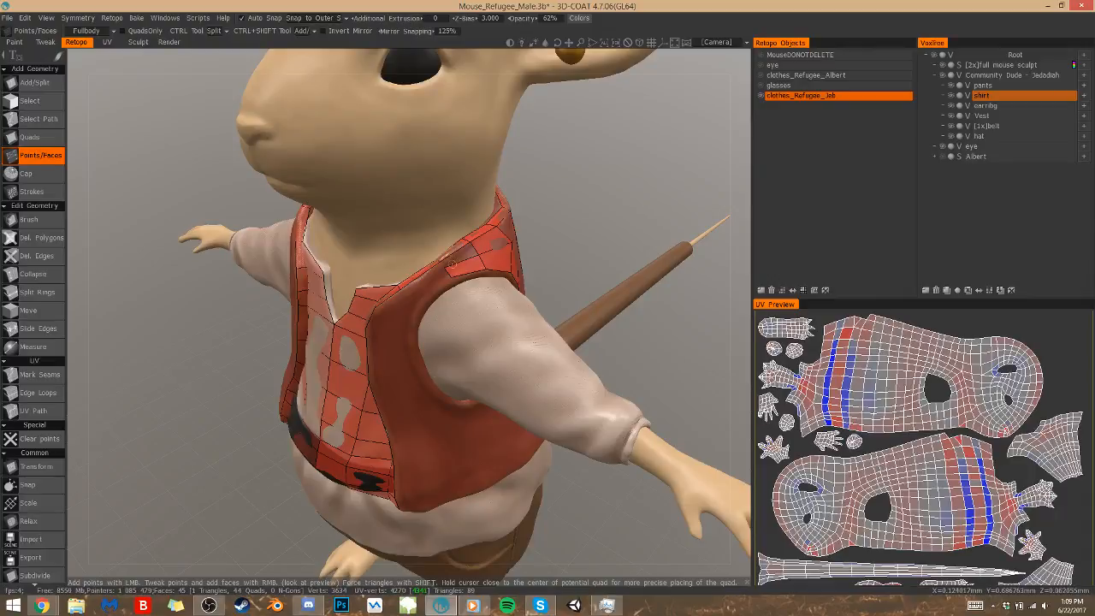
pyautogui.press('q')
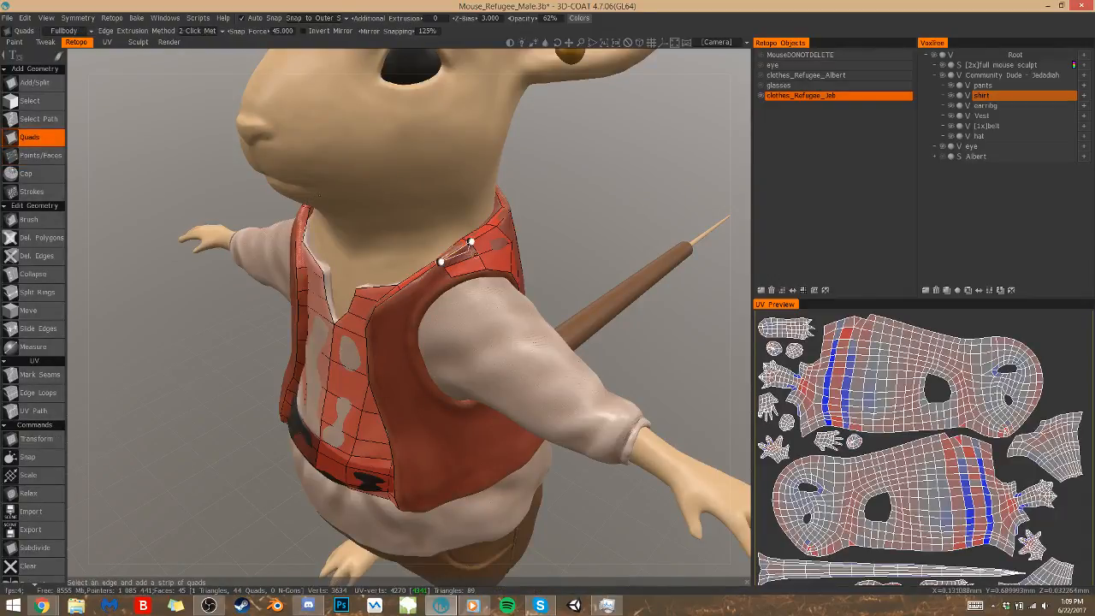
pyautogui.click(453, 265)
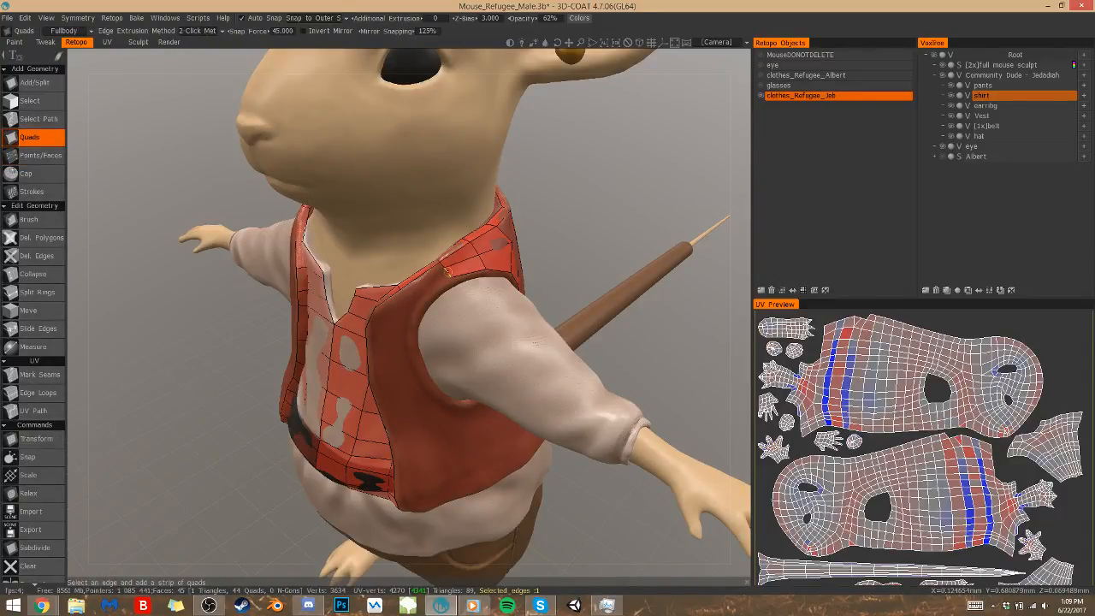
pyautogui.press('p')
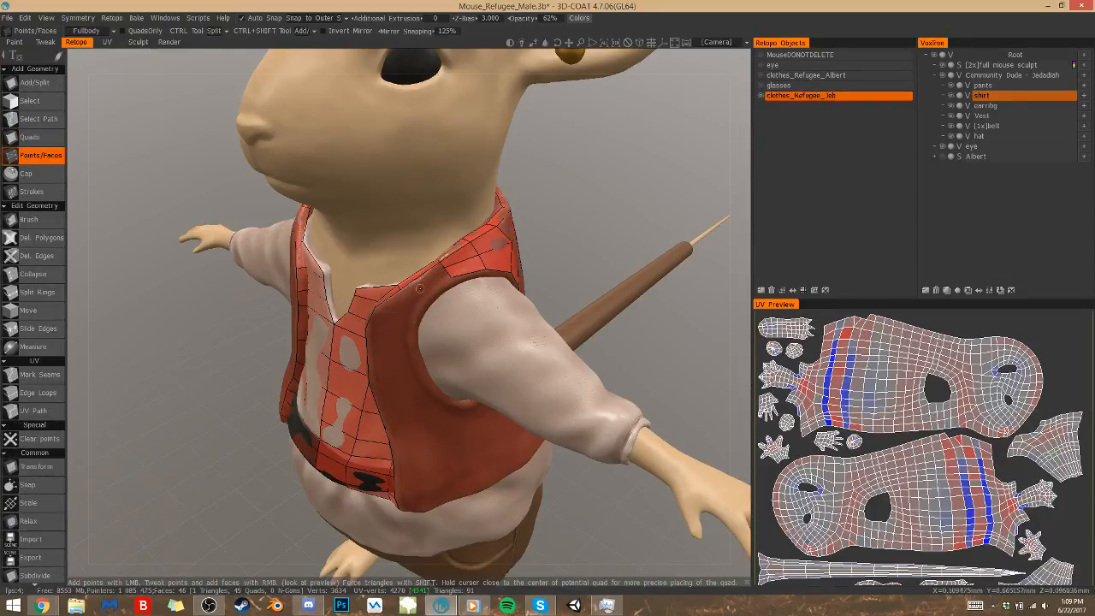
# Place points on the vest's upper front and fill quads joining the neckline strip to the shoulder mesh
pyautogui.click(410, 296)
pyautogui.click(421, 305)
pyautogui.click(393, 319)
pyautogui.click(415, 326)
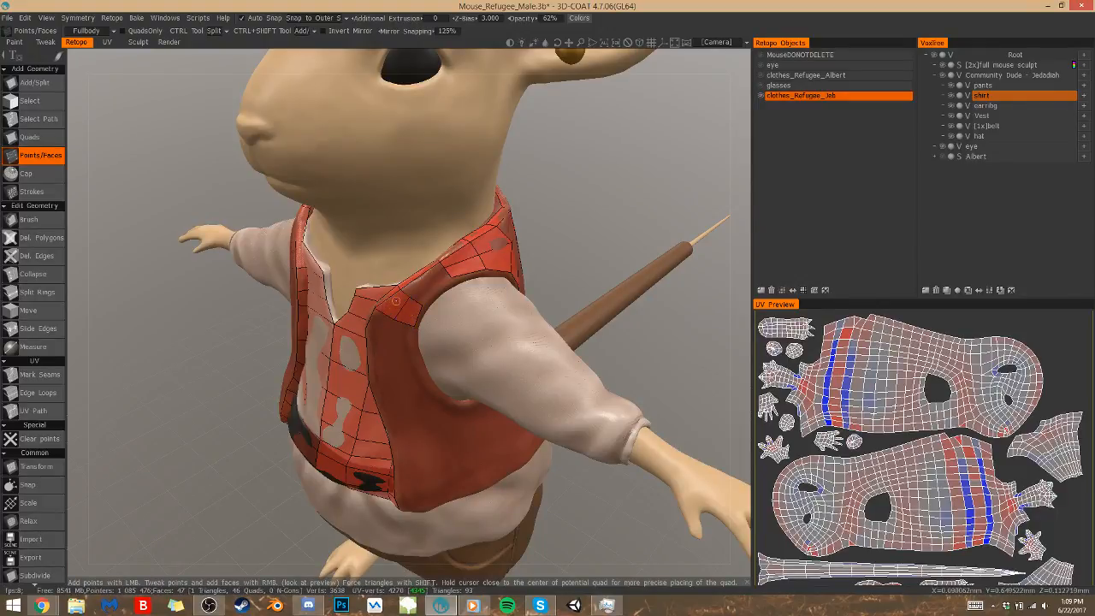
pyautogui.click(420, 282)
pyautogui.rightClick(421, 281)
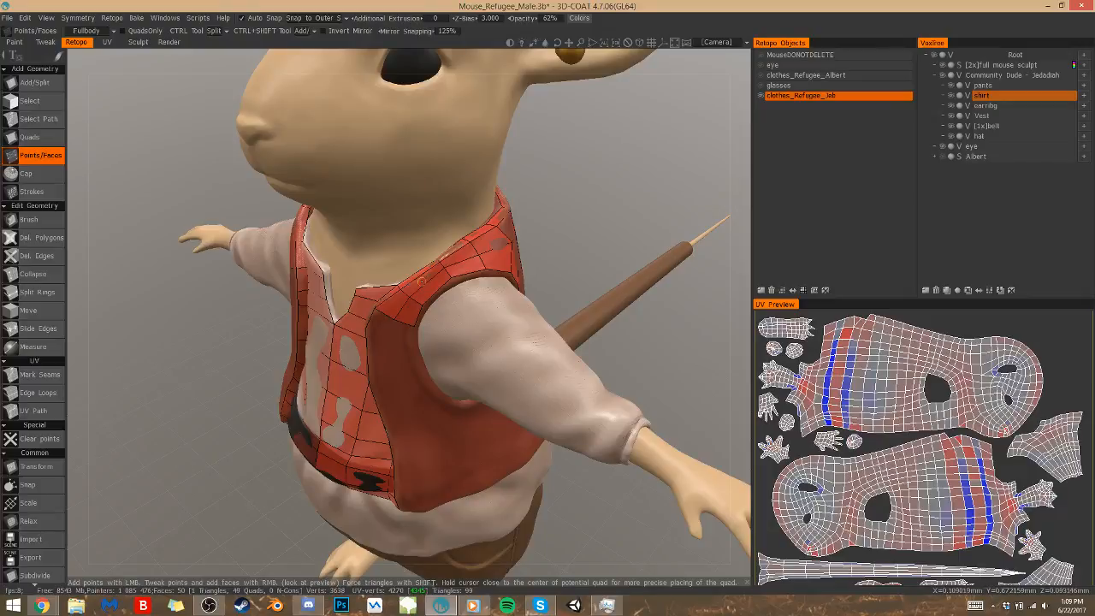
# Add two rows of two quads down the vest's front between the edge strip and the armhole
pyautogui.moveTo(421, 282)
pyautogui.keyDown('alt'); pyautogui.mouseDown()
pyautogui.moveTo(454, 263)
pyautogui.moveTo(402, 282)
pyautogui.moveTo(421, 280)
pyautogui.mouseUp(); pyautogui.keyUp('alt')
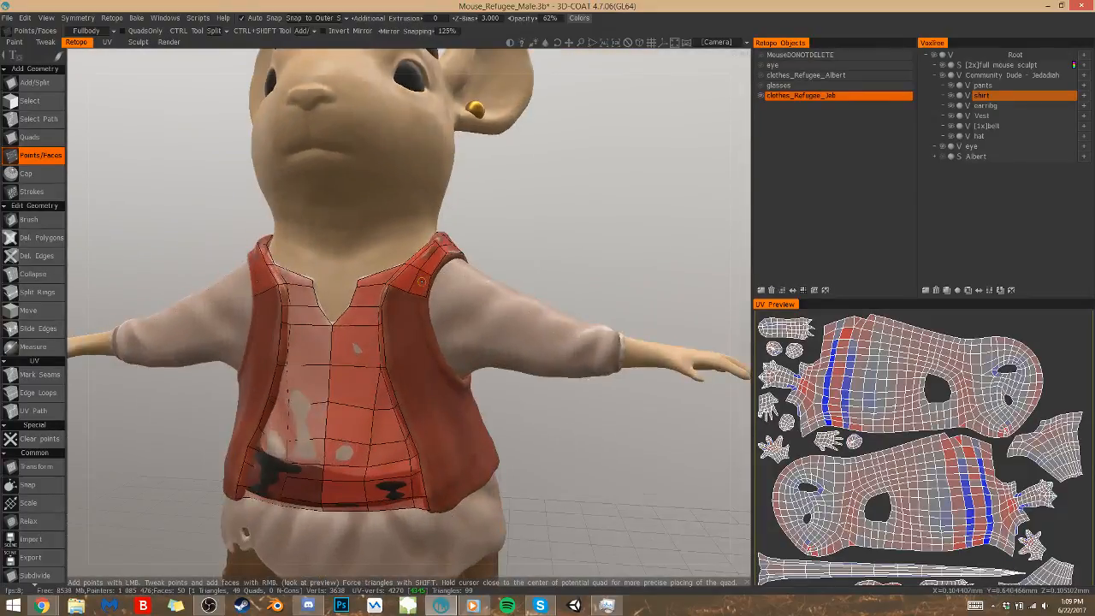
pyautogui.click(402, 308)
pyautogui.click(402, 322)
pyautogui.rightClick(387, 318)
pyautogui.rightClick(402, 301)
pyautogui.click(428, 308)
pyautogui.click(427, 323)
pyautogui.rightClick(416, 315)
pyautogui.rightClick(416, 302)
# Continue the vest's front with two larger rows of two quads, following the armhole down towards the underarm
pyautogui.moveTo(517, 382); pyautogui.dragTo(564, 438, button='right')
pyautogui.moveTo(564, 438); pyautogui.dragTo(517, 409)
pyautogui.click(412, 383)
pyautogui.click(457, 375)
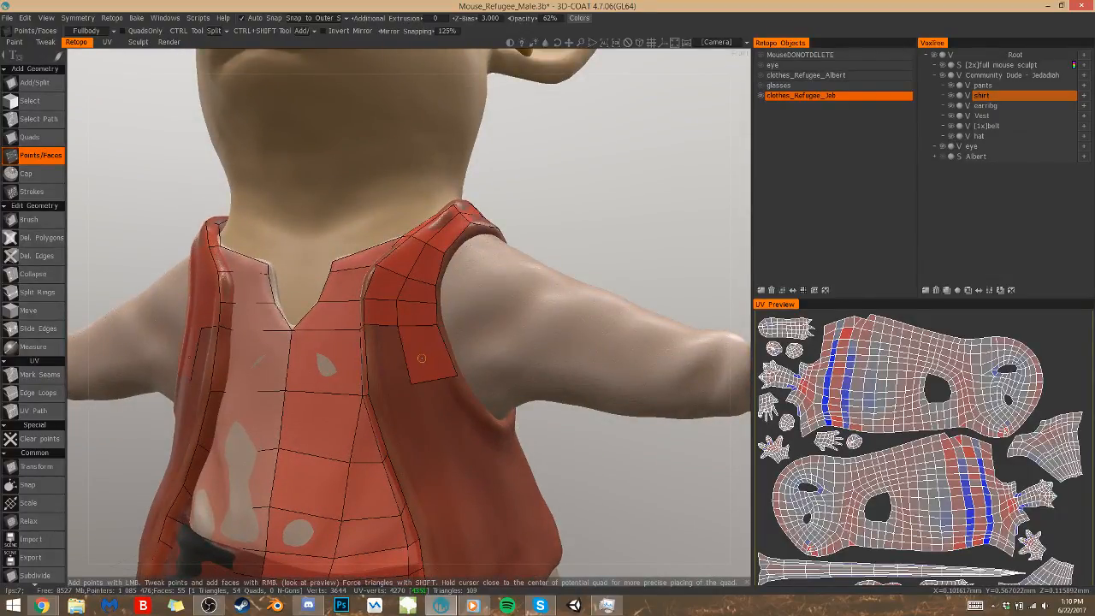
pyautogui.rightClick(409, 359)
pyautogui.click(428, 436)
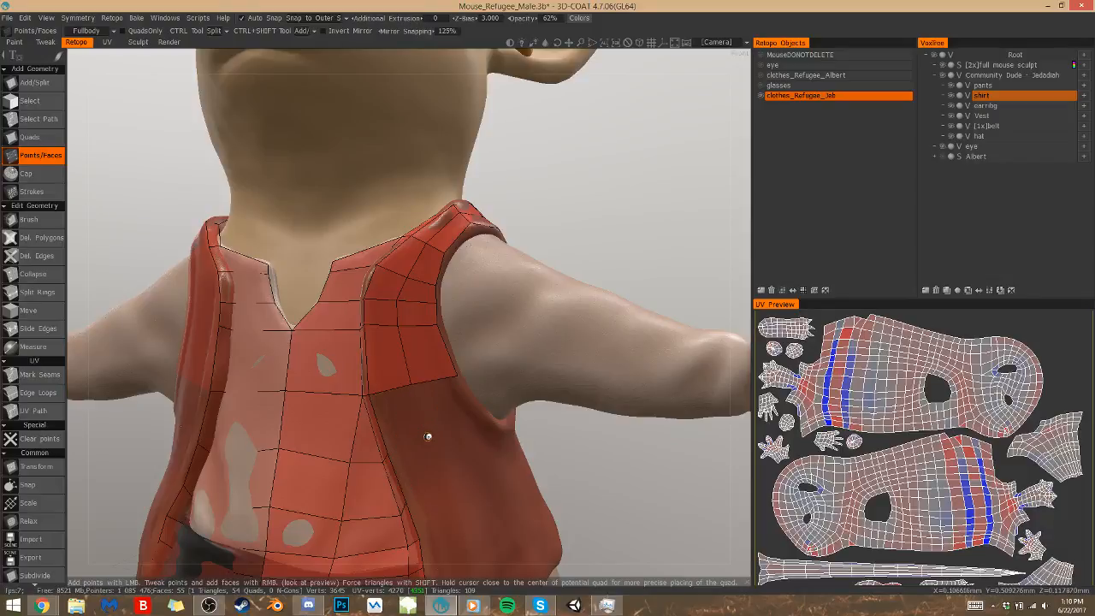
pyautogui.click(481, 412)
pyautogui.rightClick(408, 421)
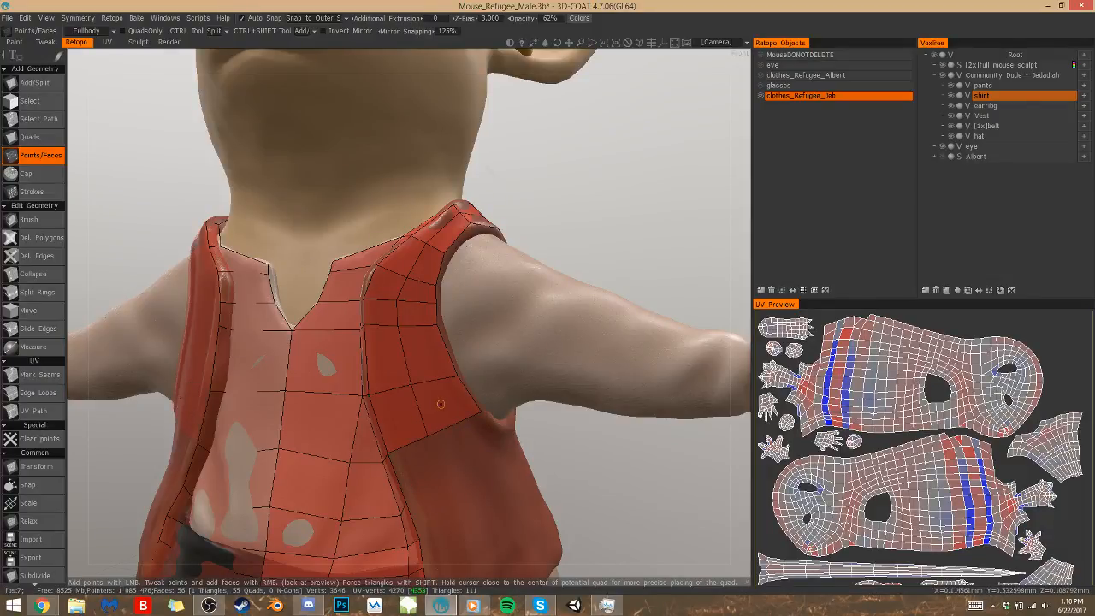
# Extend the vest's front with one more row of two quads, running level below the armhole's lower front corner
pyautogui.keyDown('alt'); pyautogui.moveTo(441, 403); pyautogui.dragTo(351, 376); pyautogui.keyUp('alt')
pyautogui.keyDown('alt'); pyautogui.moveTo(539, 381); pyautogui.dragTo(476, 378); pyautogui.keyUp('alt')
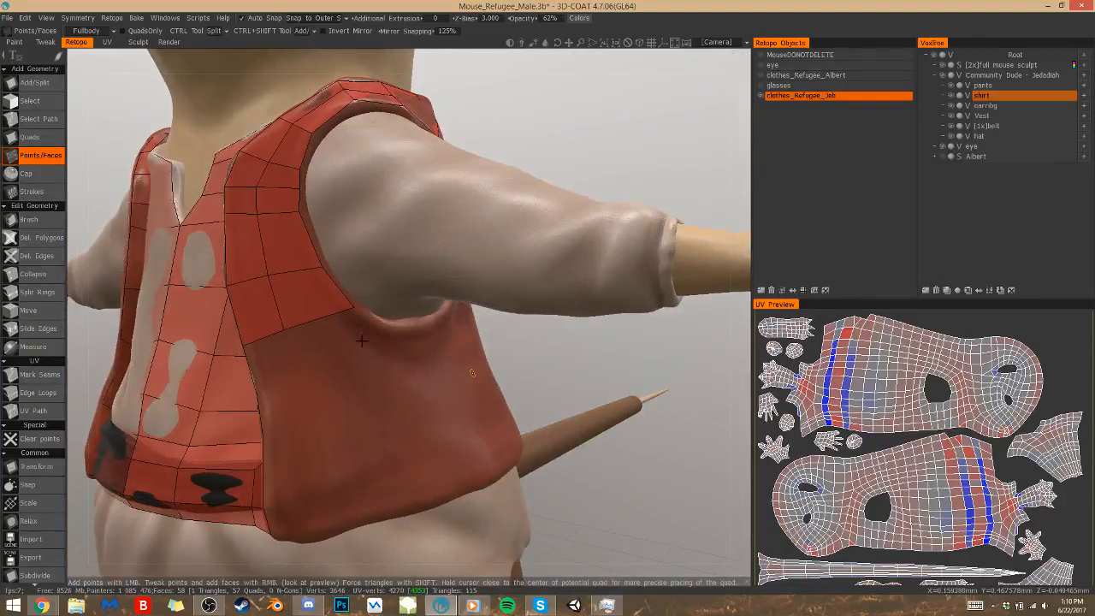
pyautogui.click(375, 378)
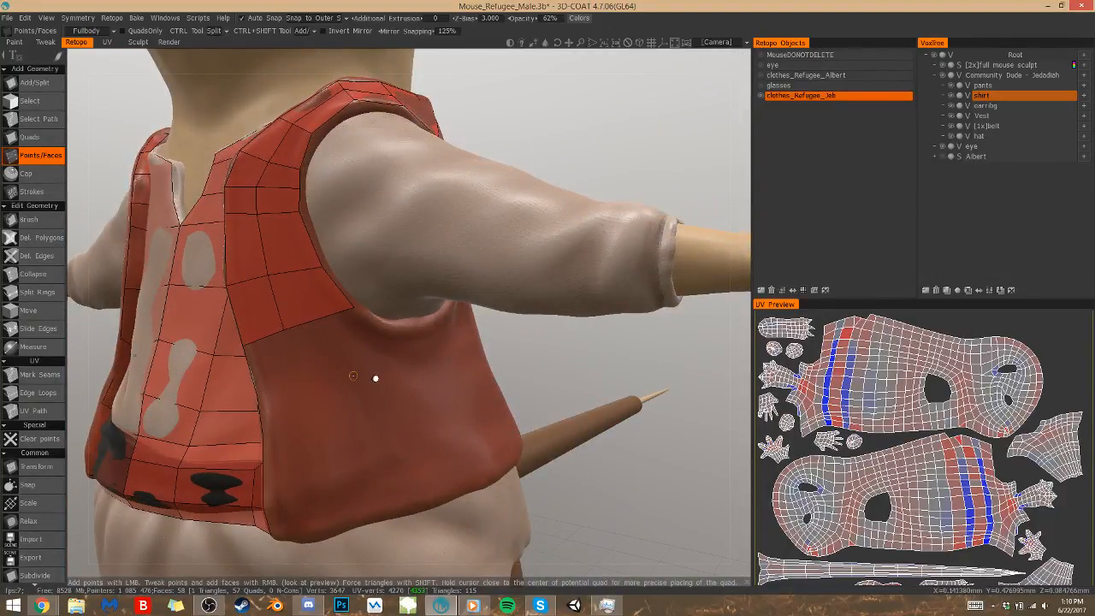
pyautogui.click(271, 376)
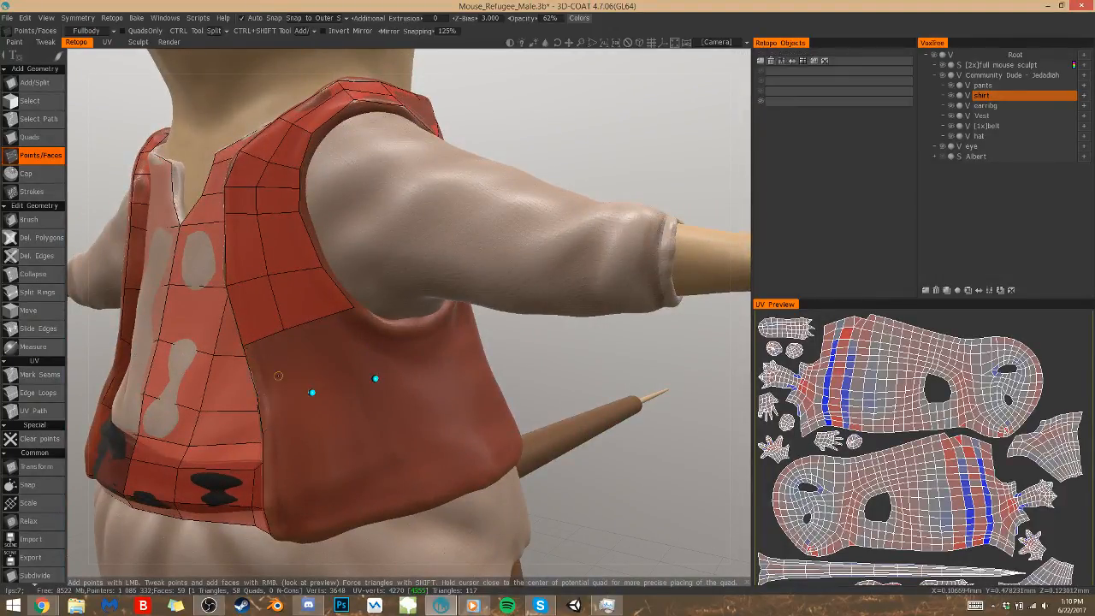
pyautogui.rightClick(341, 348)
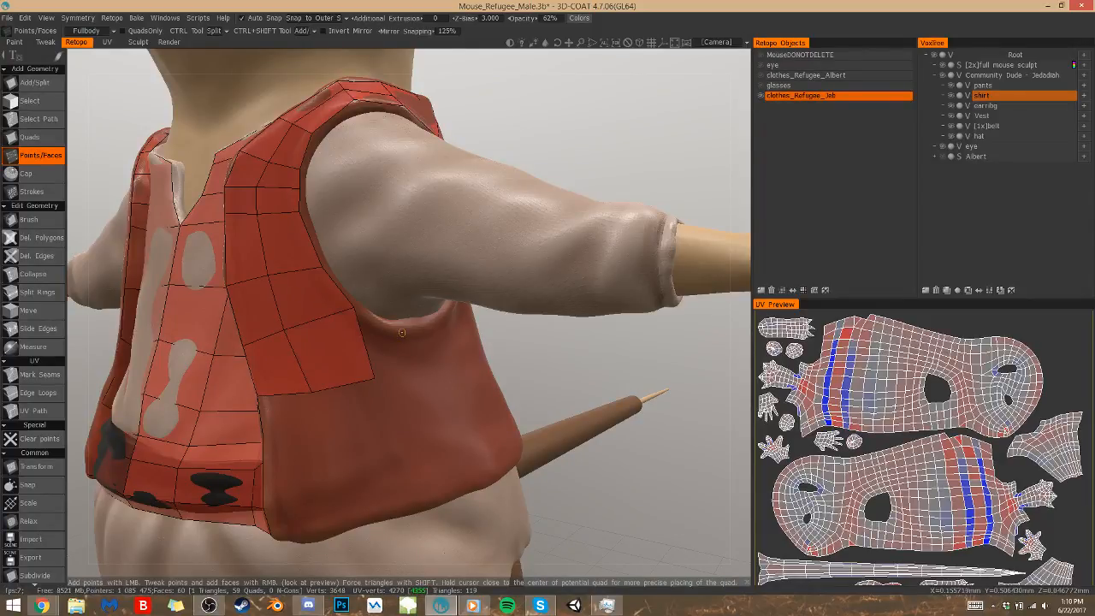
# Add two quads in a strip beneath the armhole, continuing from the vest's front towards the underarm
pyautogui.click(409, 325)
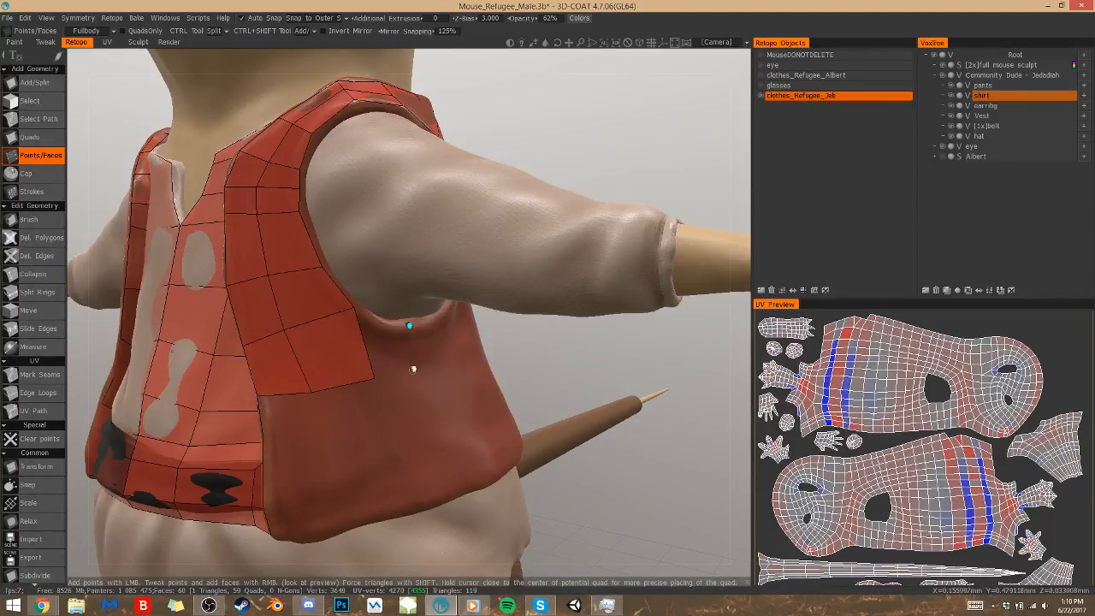
pyautogui.rightClick(393, 346)
pyautogui.moveTo(532, 367); pyautogui.dragTo(490, 350)
pyautogui.click(398, 301)
pyautogui.rightClick(381, 329)
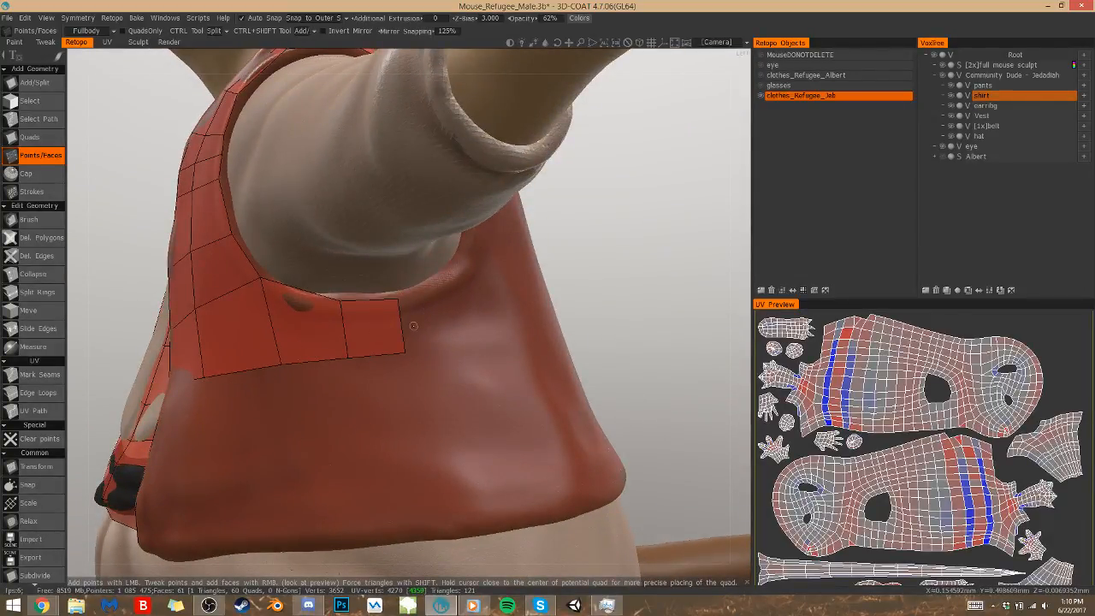
# Examine the uncovered area between the underarm strip and the upper-back mesh from the vest's side and back
pyautogui.scroll(5, 514, 275)
pyautogui.keyDown('alt'); pyautogui.moveTo(511, 275); pyautogui.dragTo(539, 280); pyautogui.keyUp('alt')
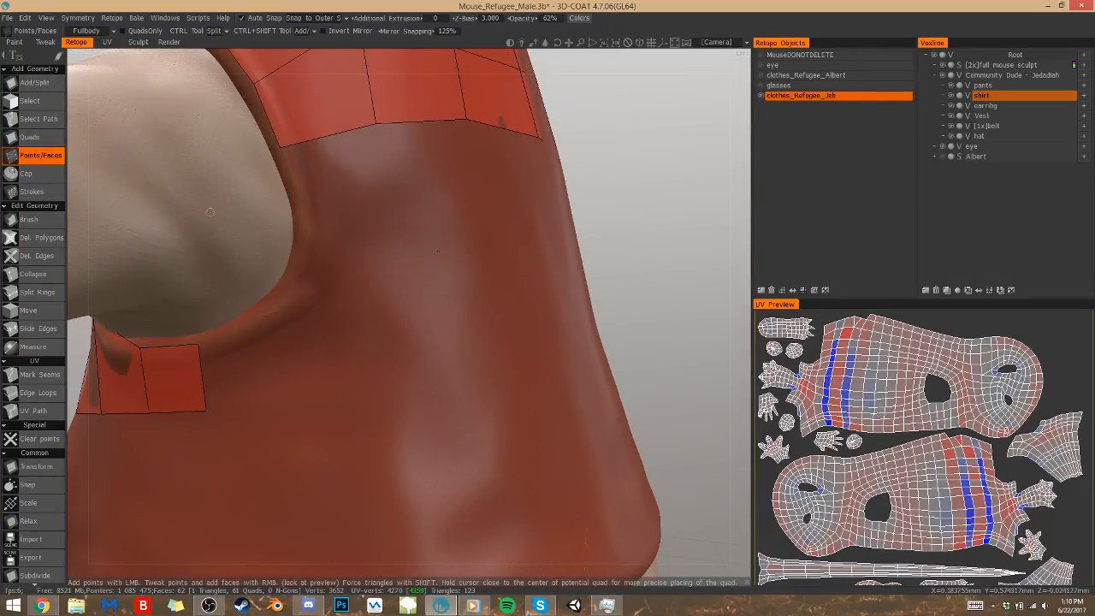
pyautogui.scroll(-5, 599, 257)
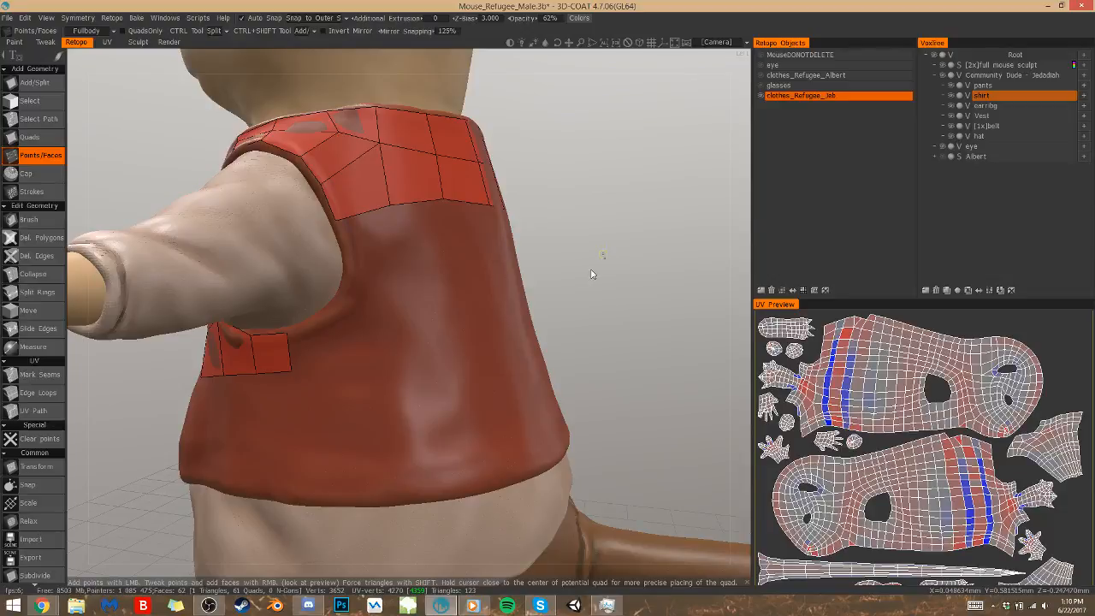
pyautogui.moveTo(556, 271); pyautogui.dragTo(554, 330, button='right')
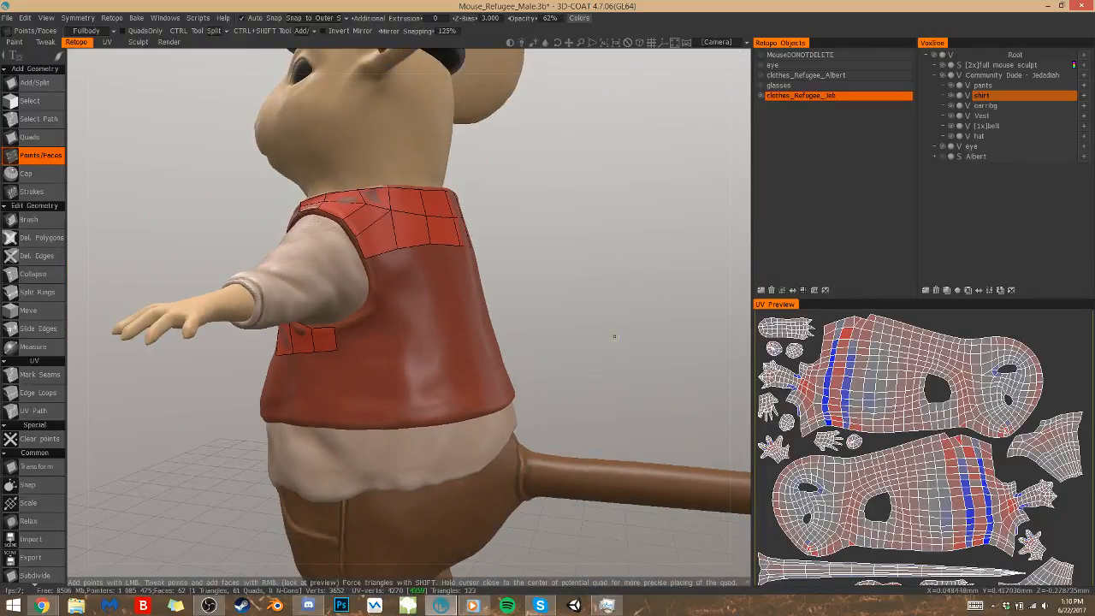
pyautogui.moveTo(550, 334); pyautogui.dragTo(610, 325)
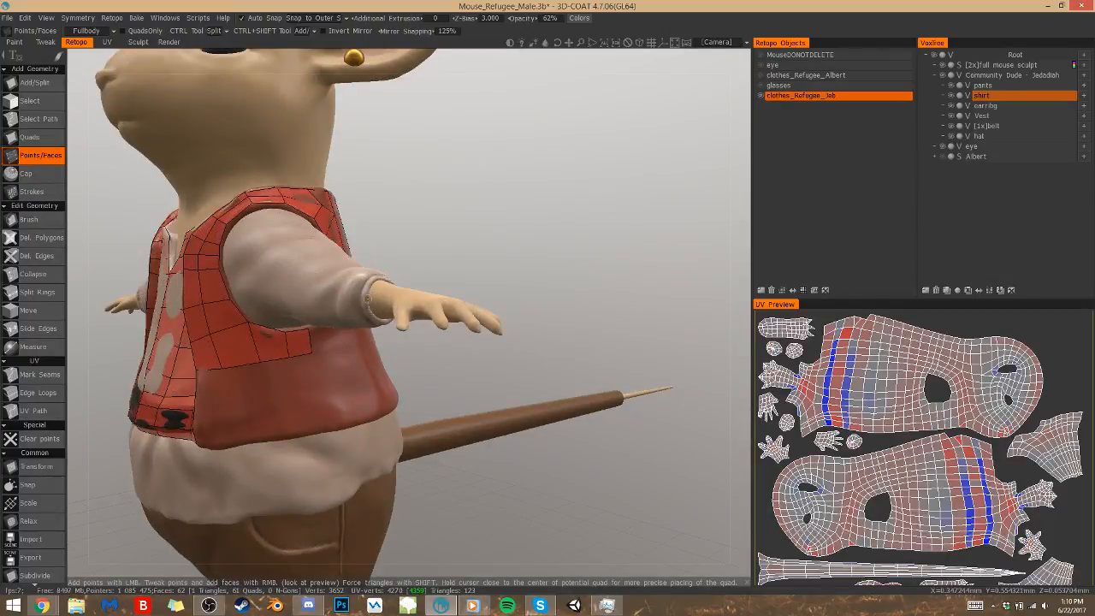
pyautogui.moveTo(505, 333); pyautogui.dragTo(452, 337)
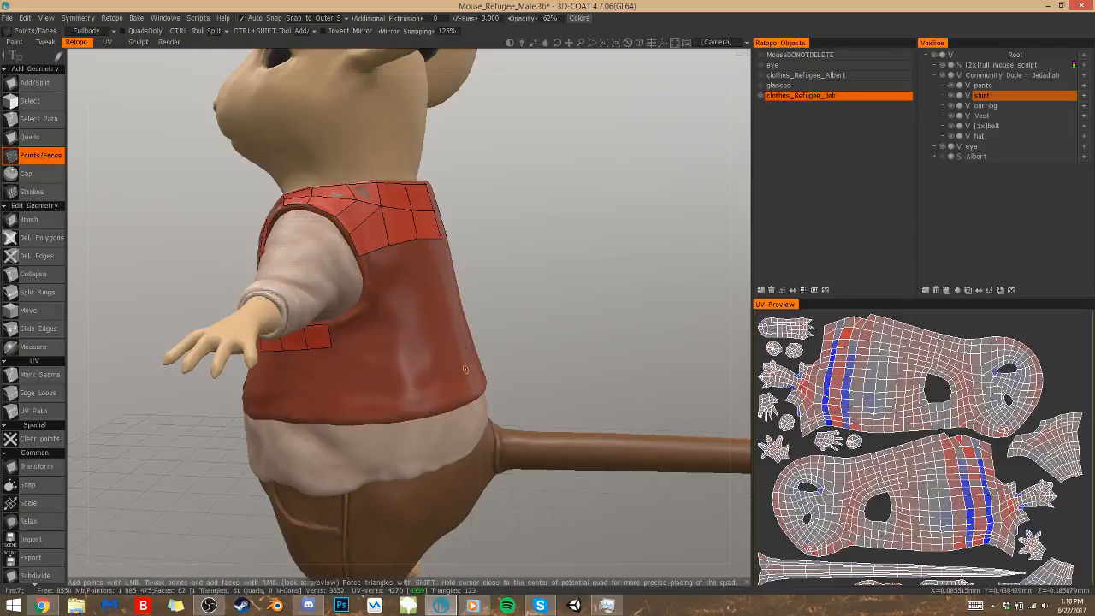
pyautogui.moveTo(529, 272); pyautogui.dragTo(616, 285)
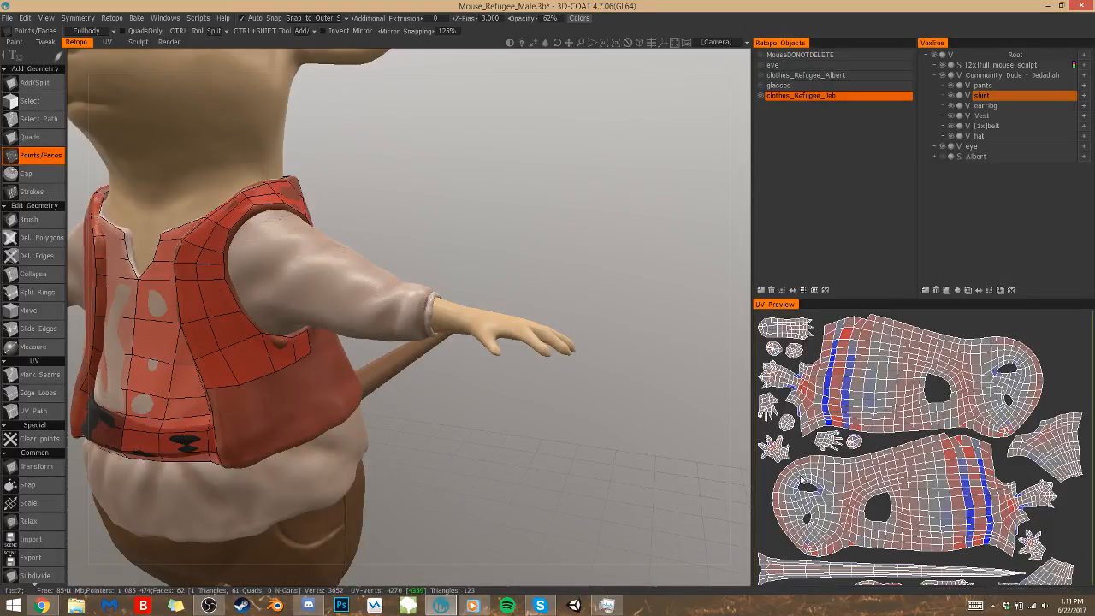
# Hide the clothes_Refugee_Jeb mesh and the Community Dude clothing sculpt, and show the MouseDONOTDELETE body mesh
pyautogui.click(759, 96)
pyautogui.scroll(-5, 553, 247)
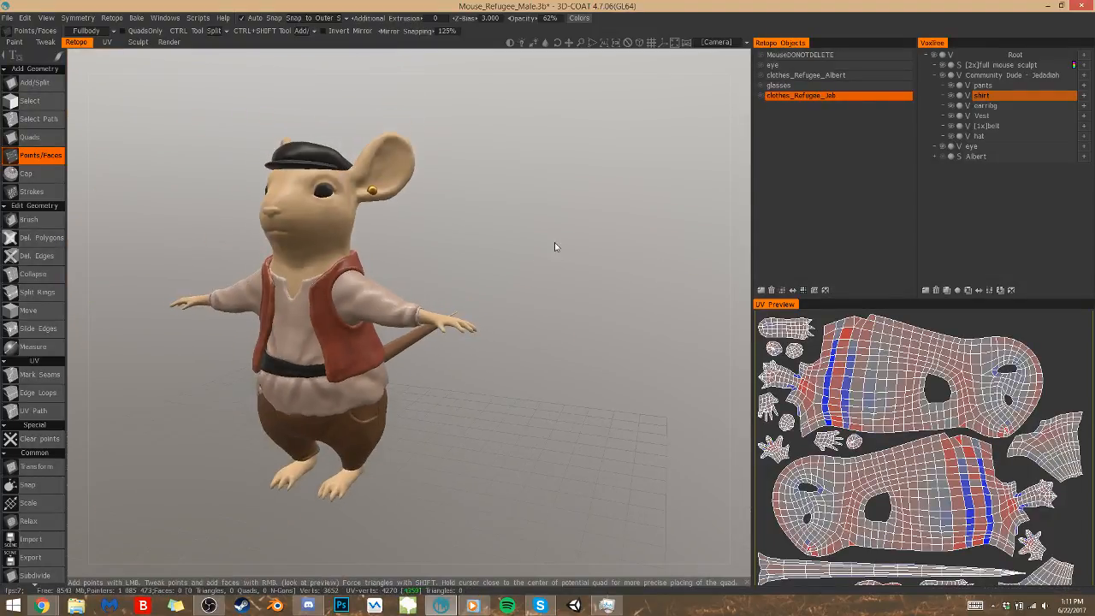
pyautogui.click(949, 77)
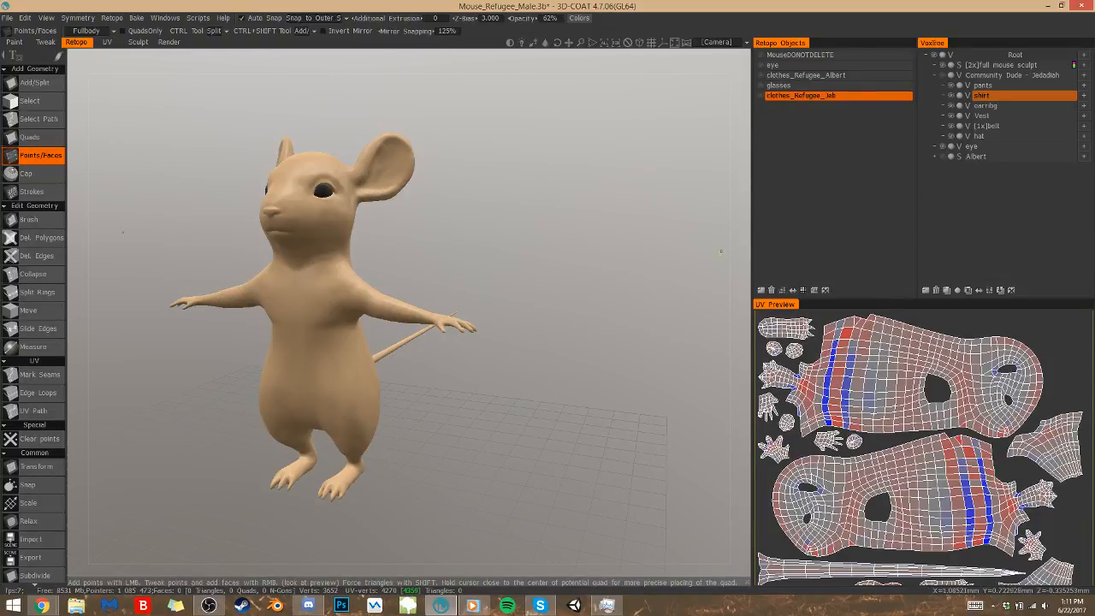
pyautogui.click(761, 55)
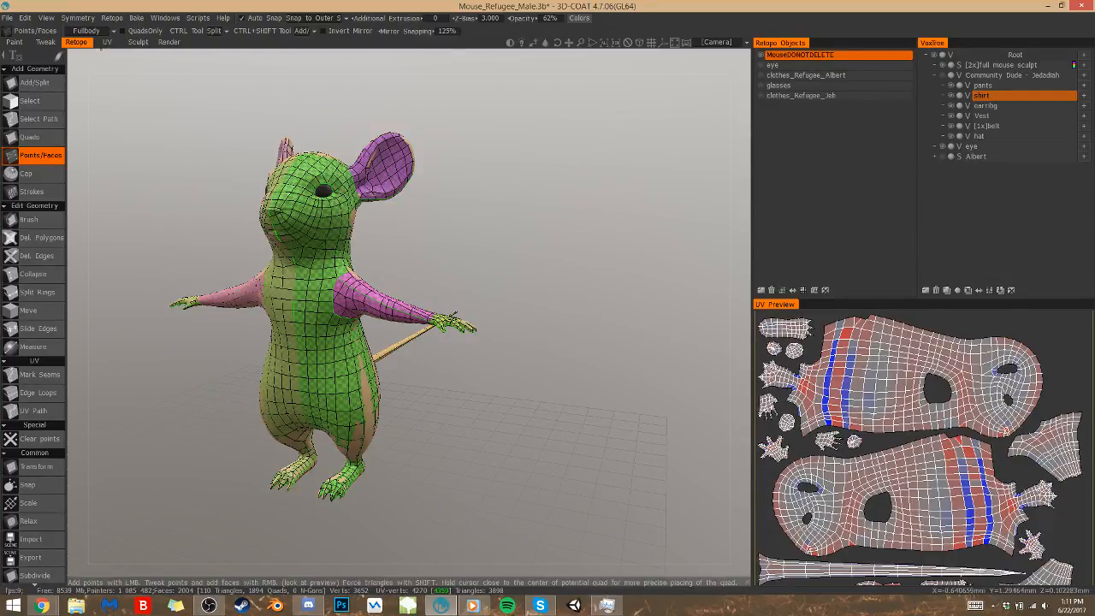
# Inspect the mouse body's UV islands and its painted fur texture from several angles
pyautogui.click(107, 42)
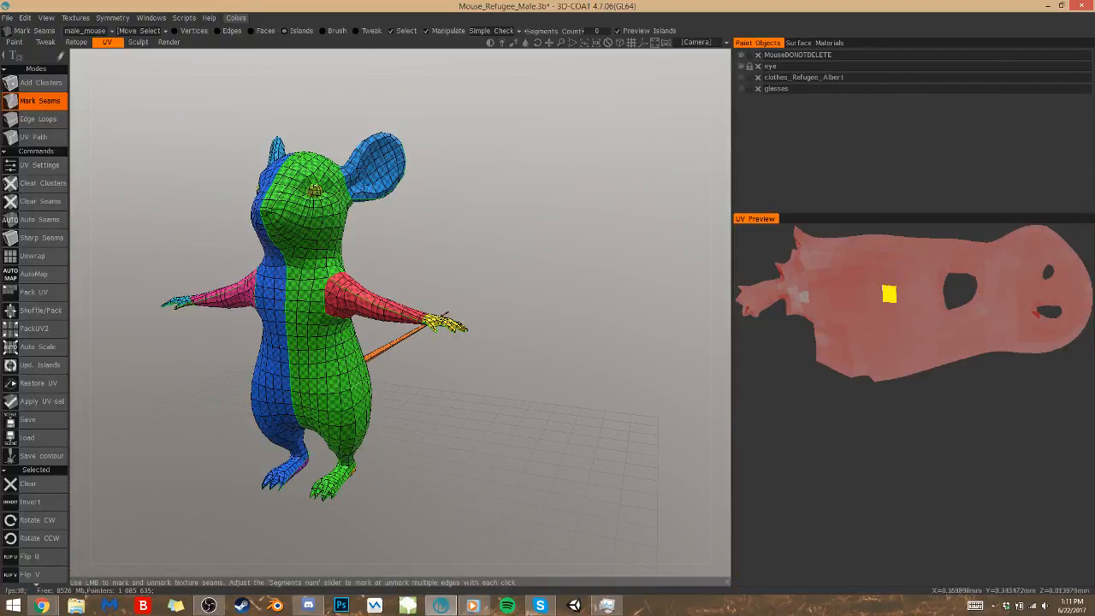
pyautogui.click(14, 42)
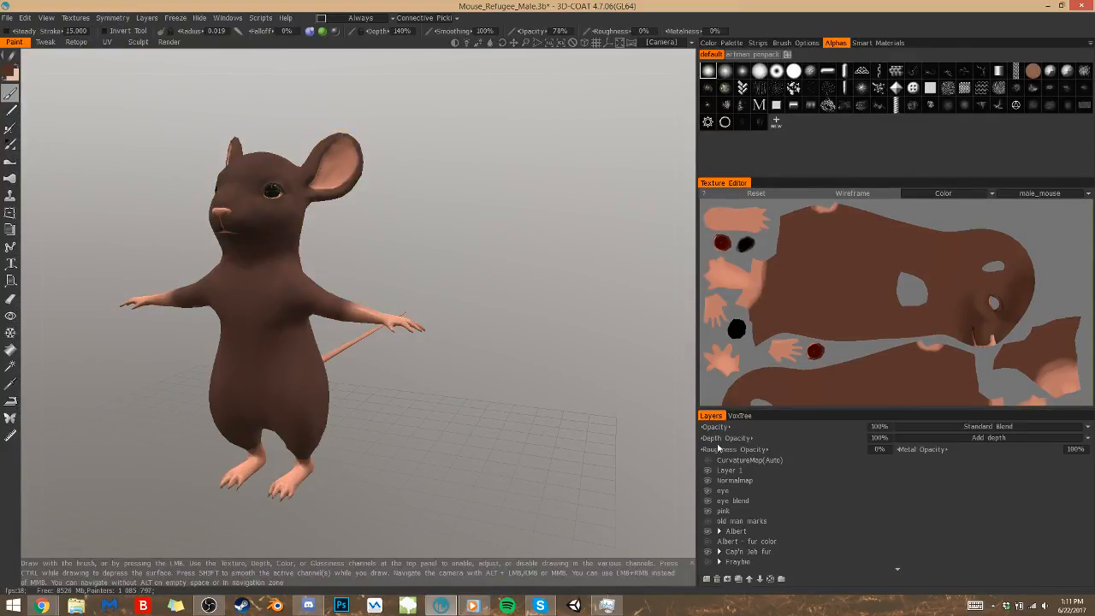
pyautogui.moveTo(420, 466); pyautogui.dragTo(429, 493)
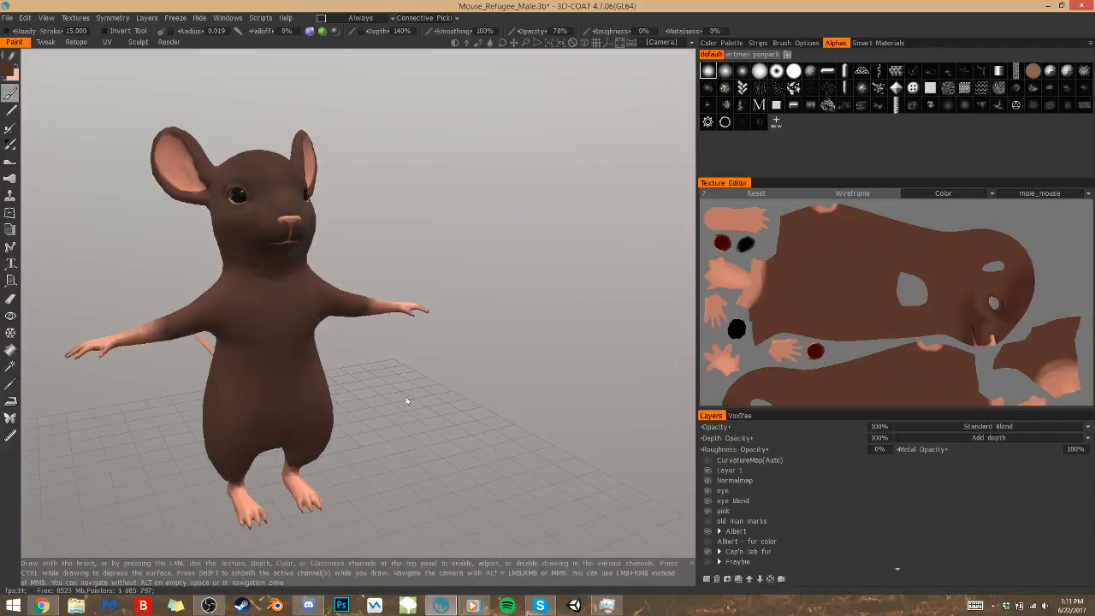
pyautogui.moveTo(411, 401); pyautogui.dragTo(400, 459)
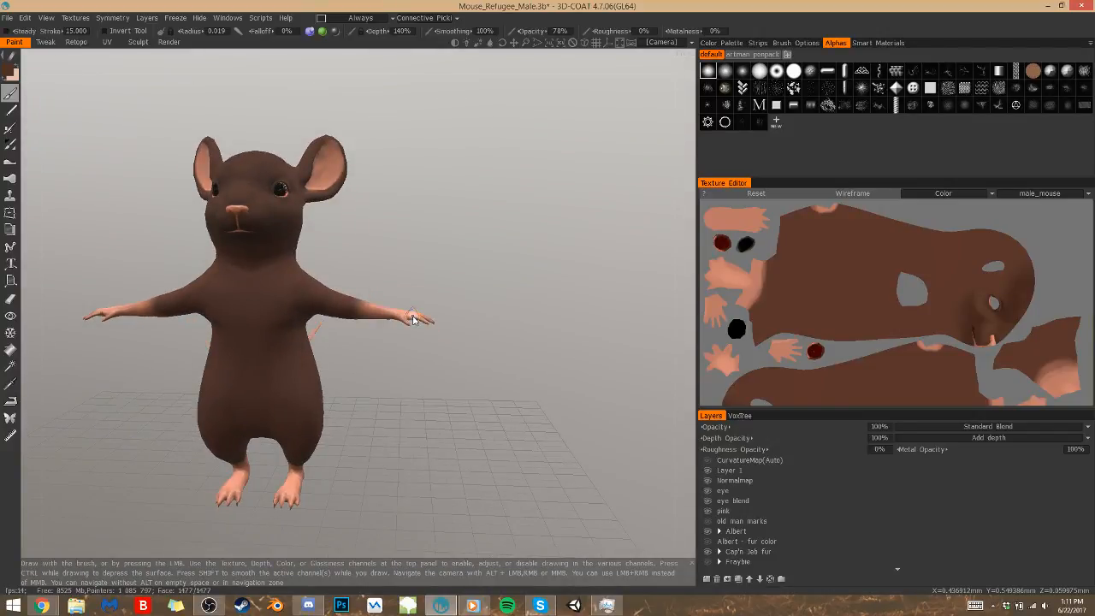
# Show the clothes_Refugee_Albert outfit and compare its UV mesh over the body with its painted version
pyautogui.click(107, 42)
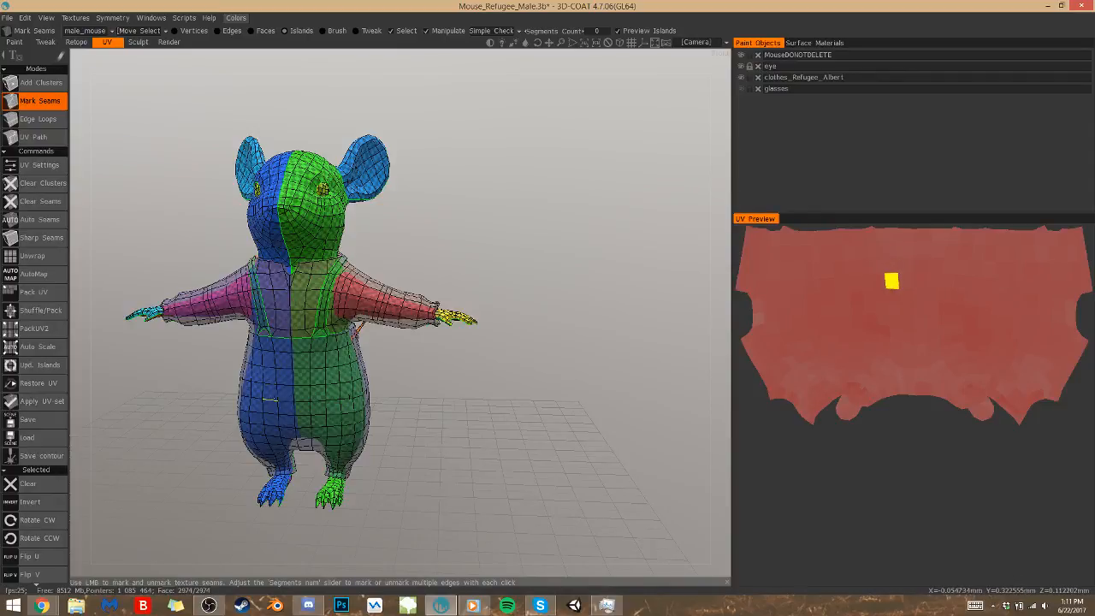
pyautogui.click(16, 41)
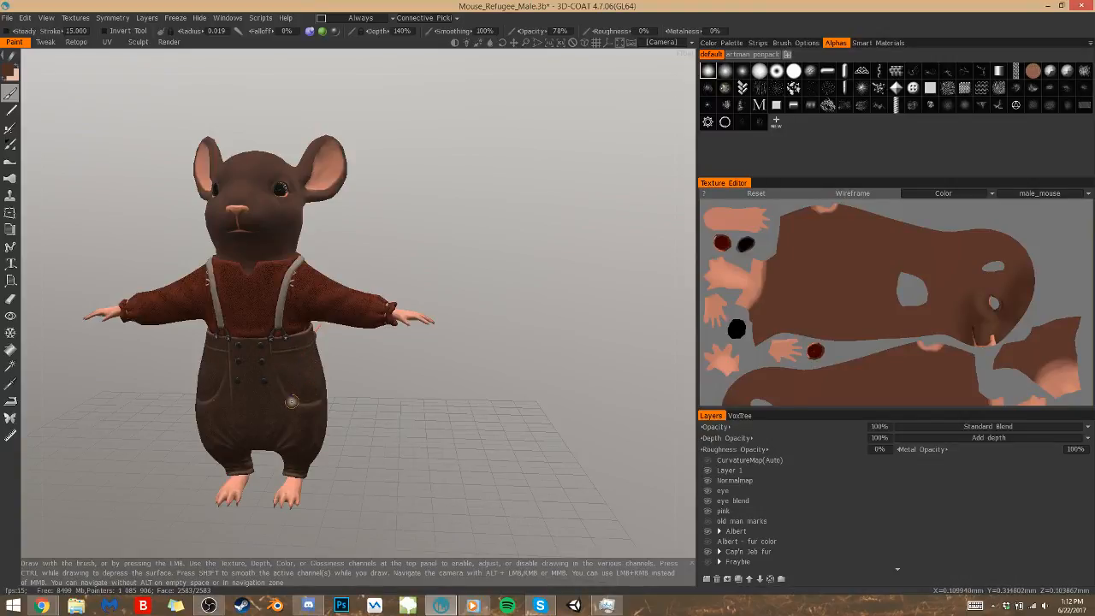
pyautogui.click(107, 42)
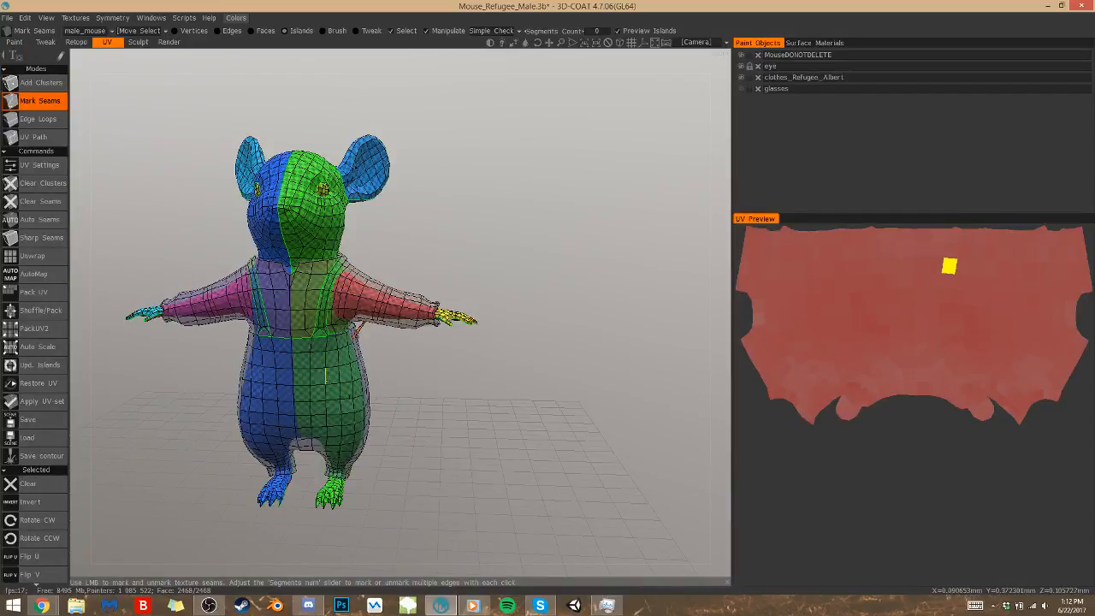
pyautogui.click(14, 42)
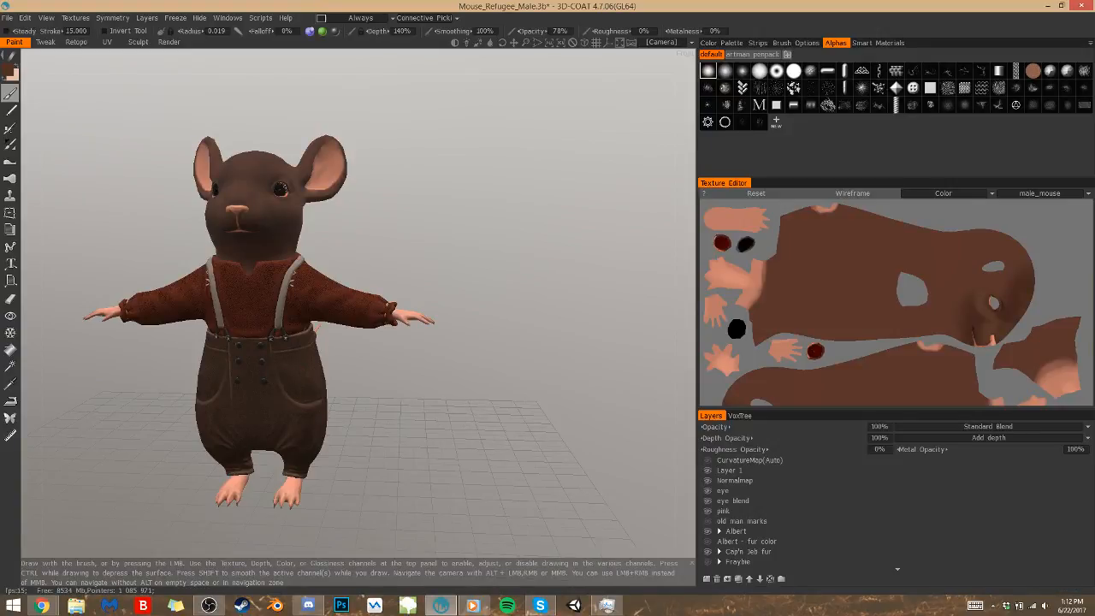
pyautogui.click(107, 42)
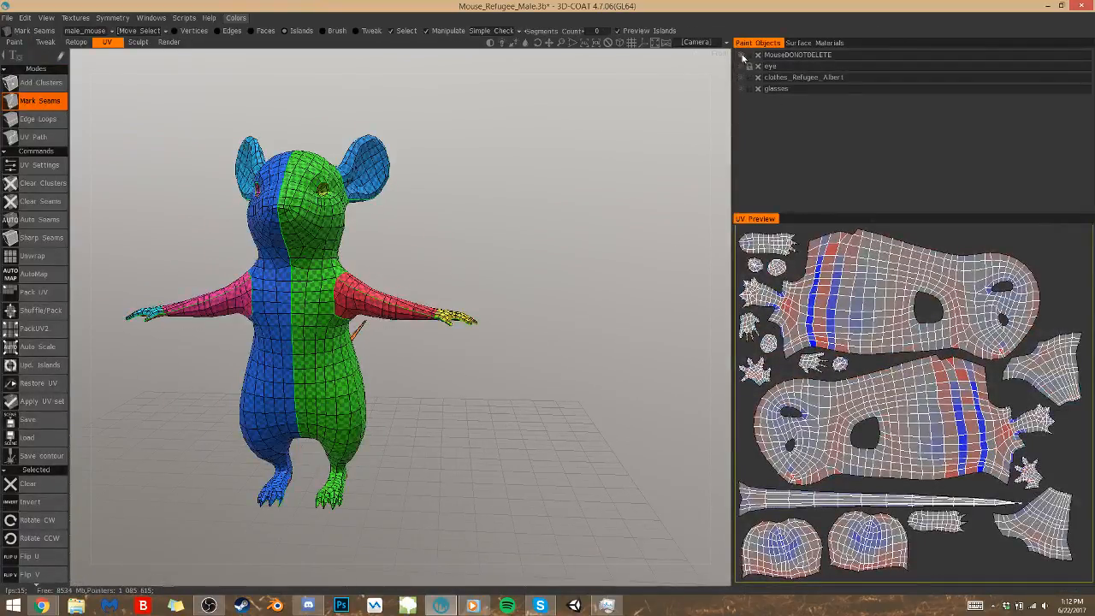
# Return to retopology, hide the MouseDONOTDELETE mesh, and show clothes_Refugee_Jeb with the mouse and Community Dude sculpts
pyautogui.click(83, 44)
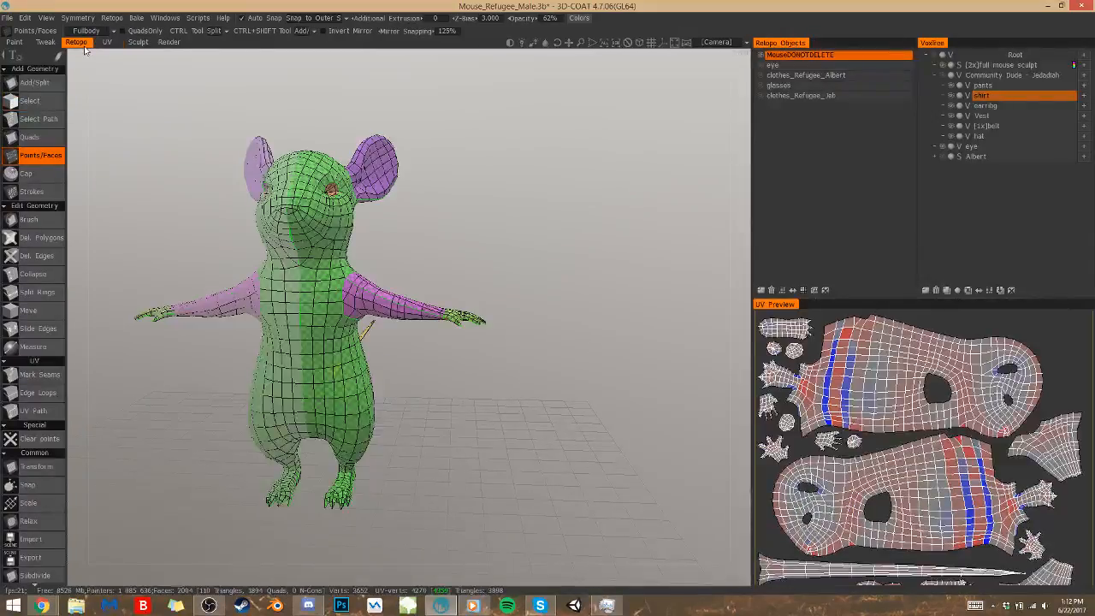
pyautogui.click(759, 56)
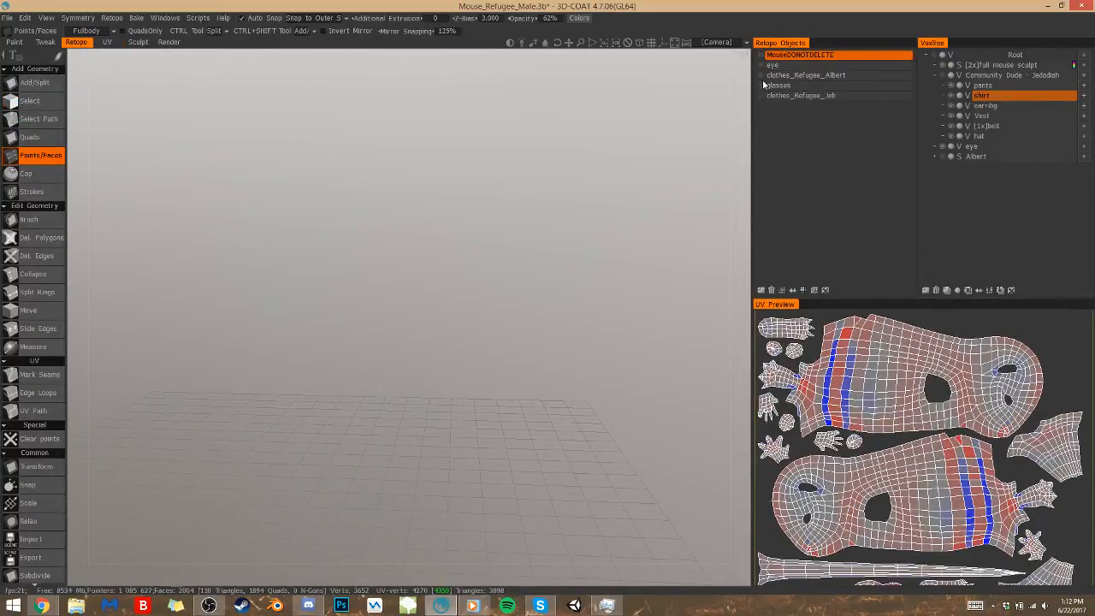
pyautogui.click(760, 96)
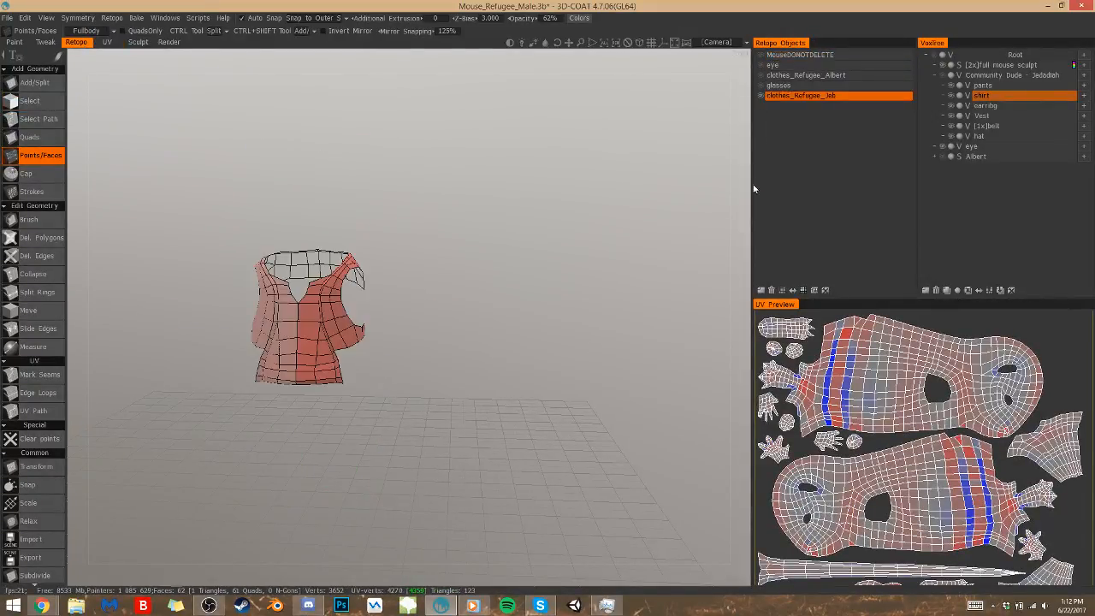
pyautogui.click(933, 56)
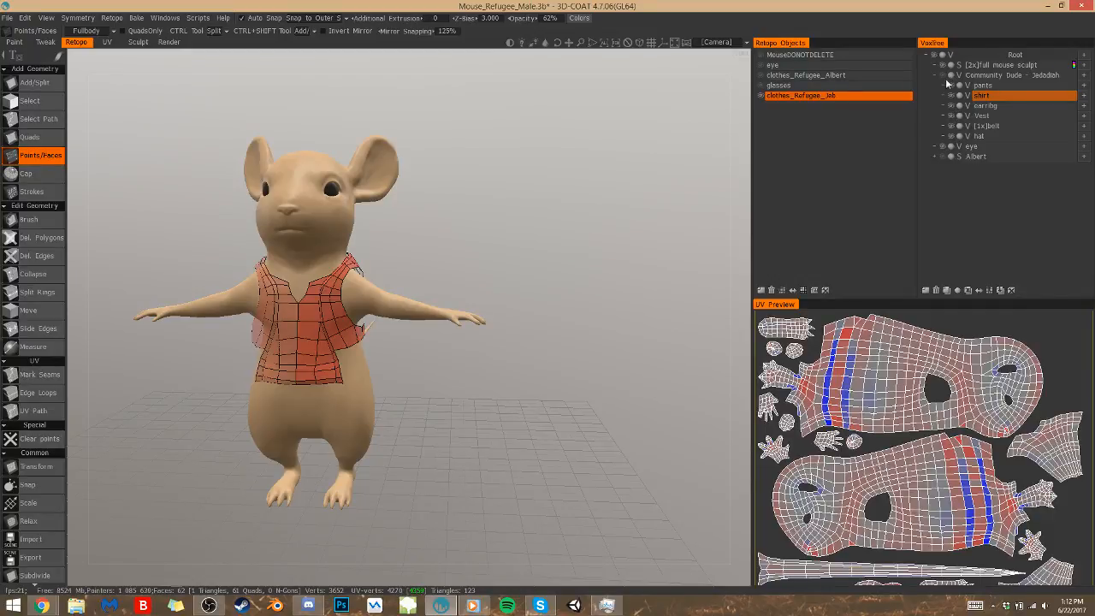
pyautogui.click(947, 76)
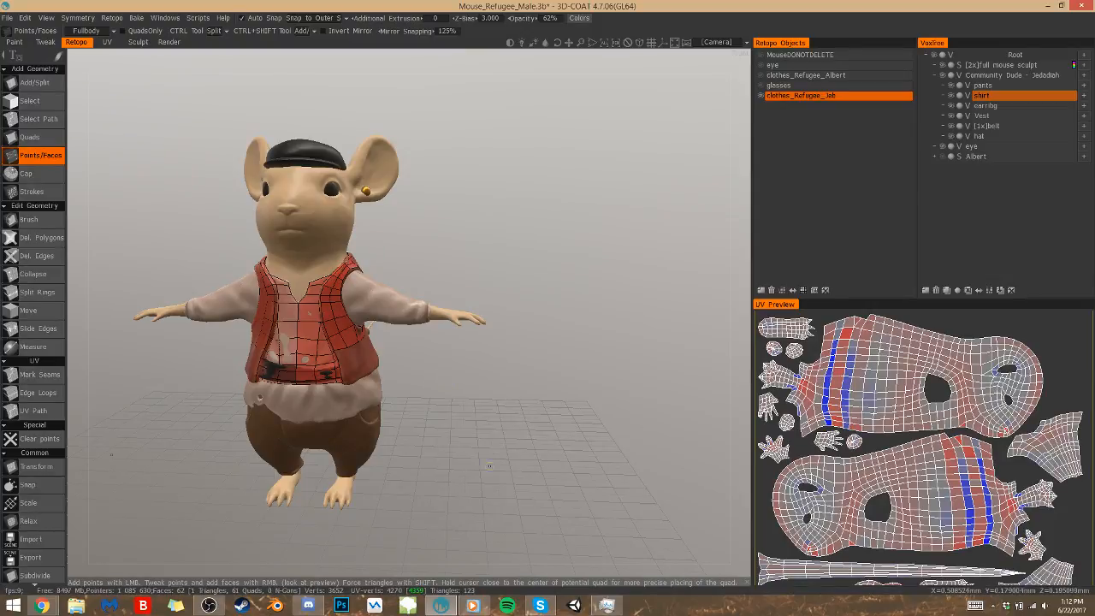
# Continue the underarm strip with two quads following the armhole's lower edge towards the vest's back
pyautogui.scroll(5, 427, 408)
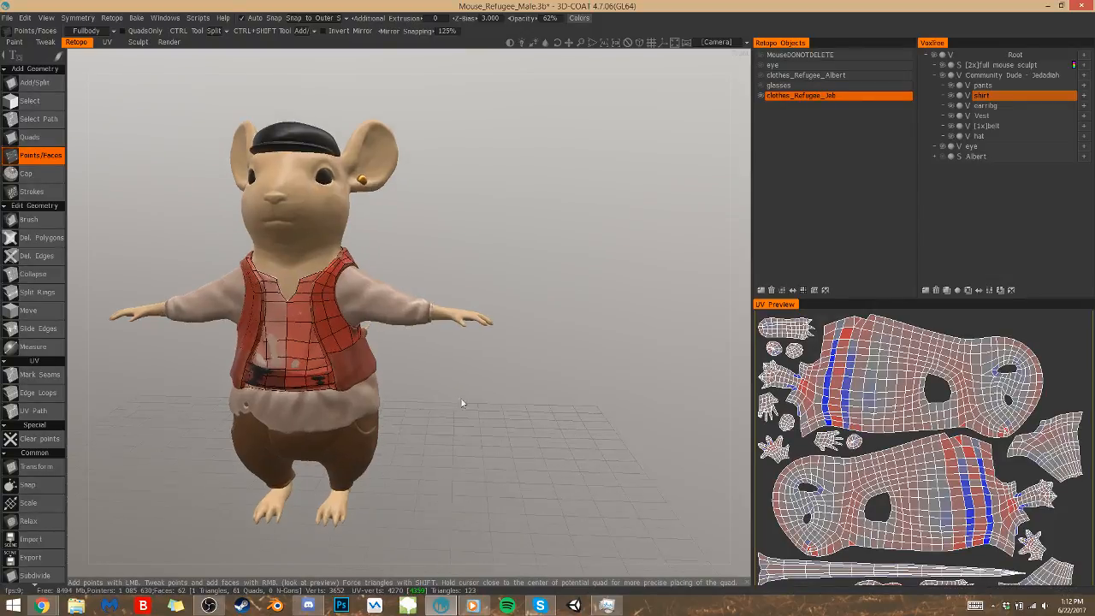
pyautogui.scroll(2, 511, 407)
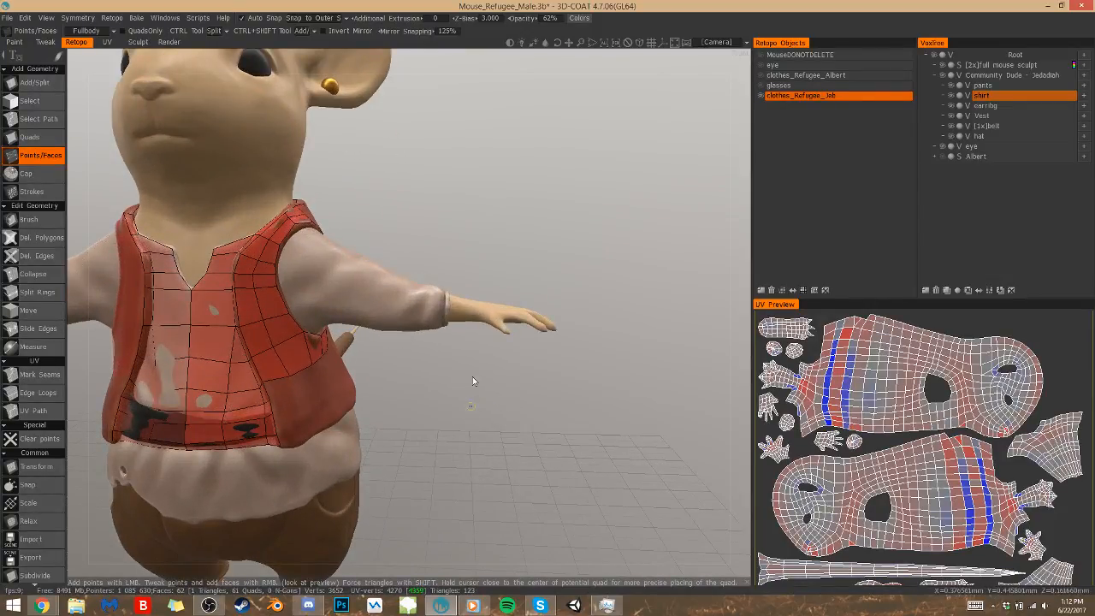
pyautogui.moveTo(472, 377); pyautogui.dragTo(524, 371)
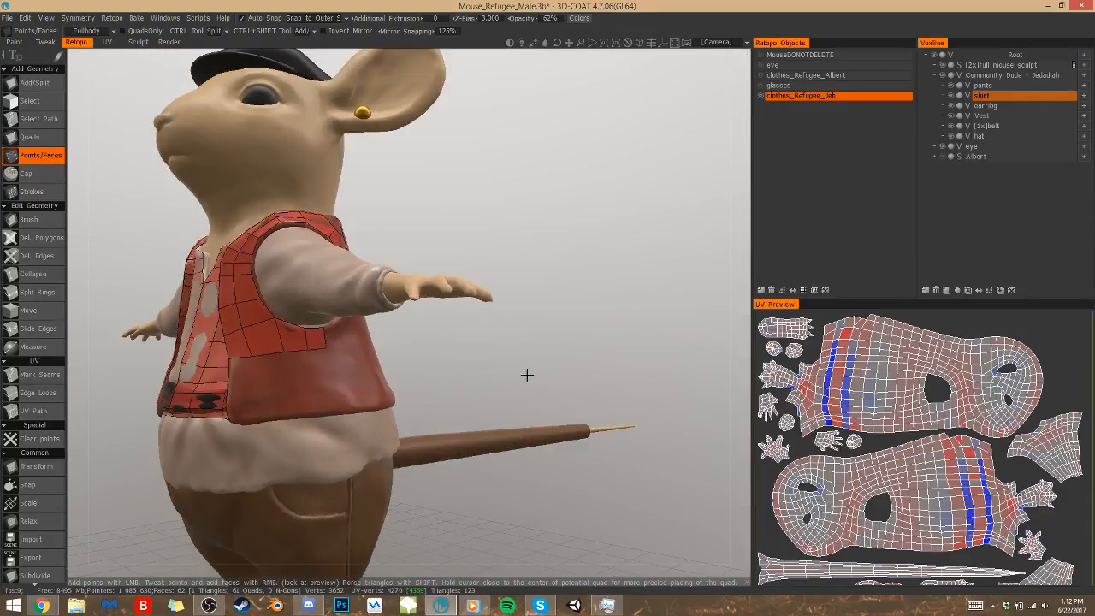
pyautogui.moveTo(434, 392); pyautogui.dragTo(402, 368)
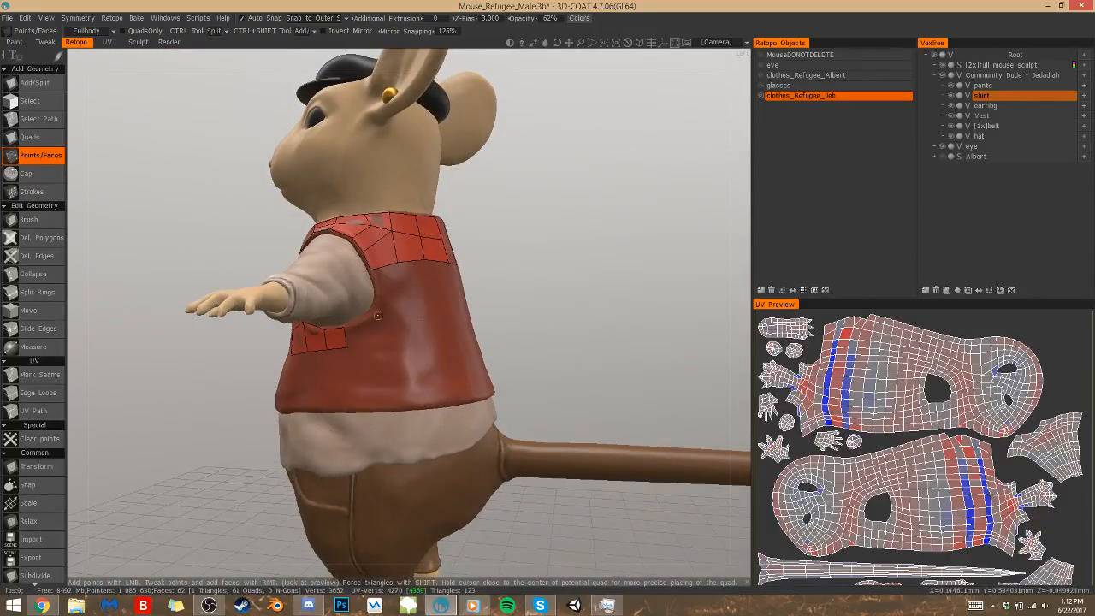
pyautogui.click(371, 315)
pyautogui.click(374, 341)
pyautogui.rightClick(359, 331)
pyautogui.click(402, 306)
pyautogui.click(408, 338)
pyautogui.rightClick(389, 325)
# Fill two quads up the armhole's back edge, joining the underarm strip to the upper-back mesh
pyautogui.click(375, 293)
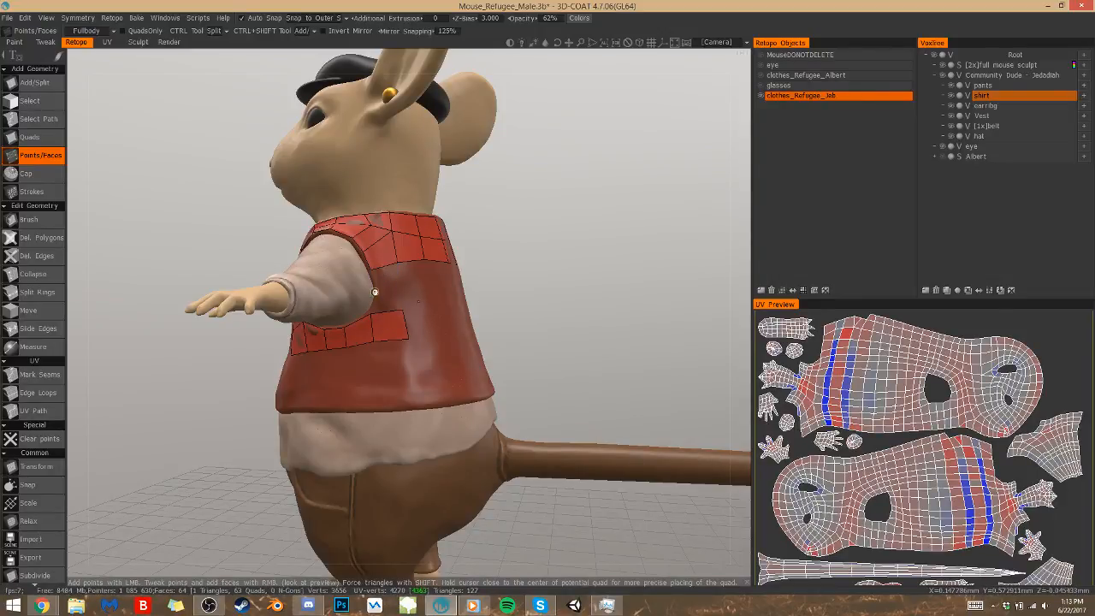
pyautogui.click(399, 288)
pyautogui.rightClick(389, 284)
pyautogui.moveTo(540, 320); pyautogui.dragTo(515, 331)
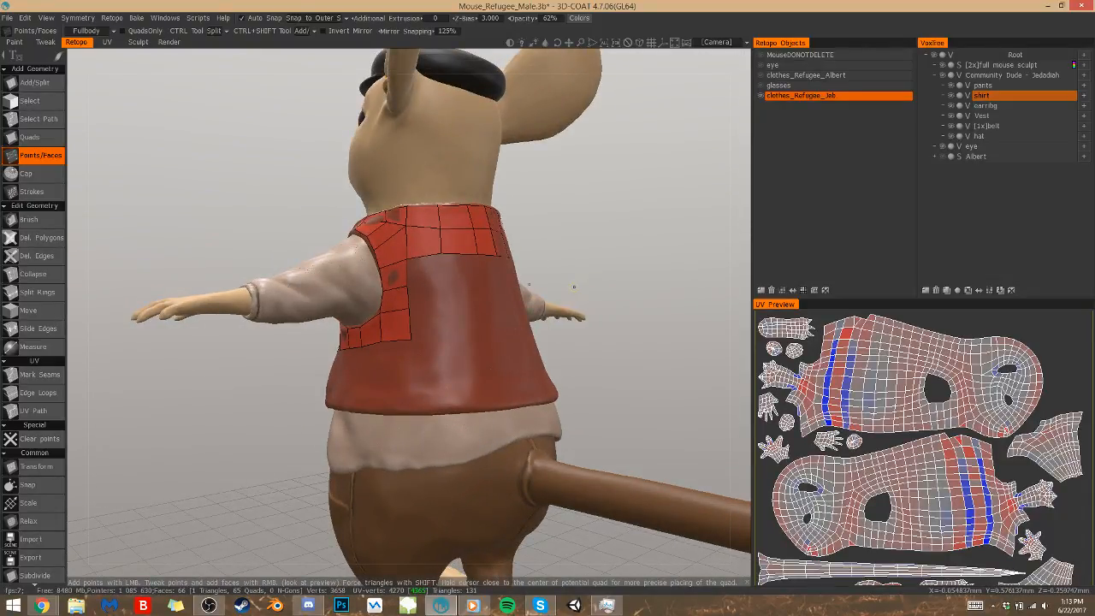
# Add a row of quads across the vest's back directly beneath the upper-back mesh, reaching the mirror centreline
pyautogui.moveTo(560, 363); pyautogui.dragTo(544, 364)
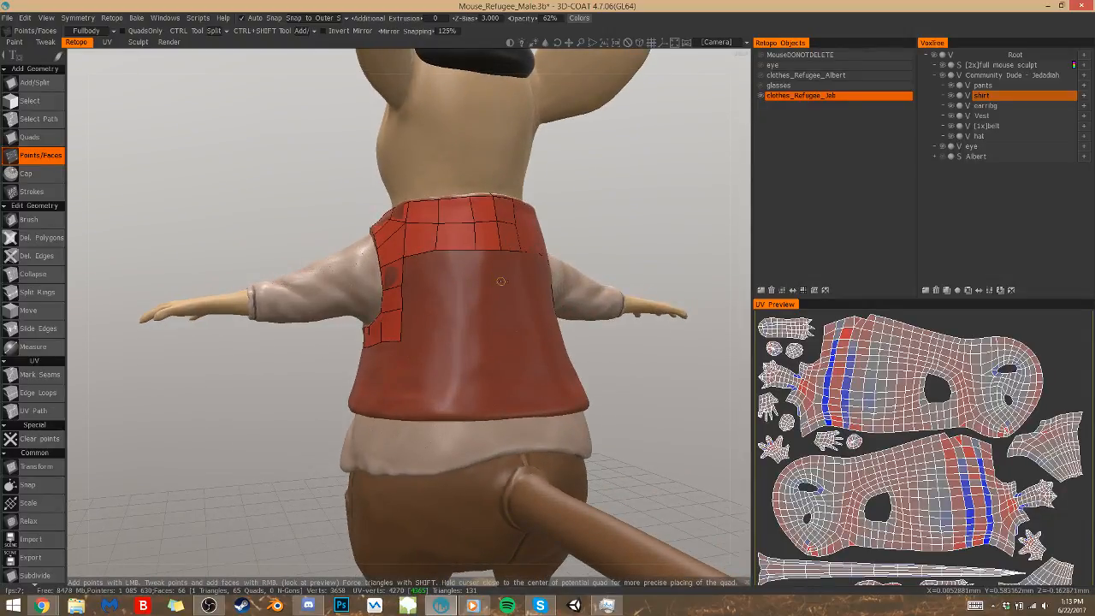
pyautogui.click(437, 281)
pyautogui.rightClick(455, 265)
pyautogui.rightClick(491, 266)
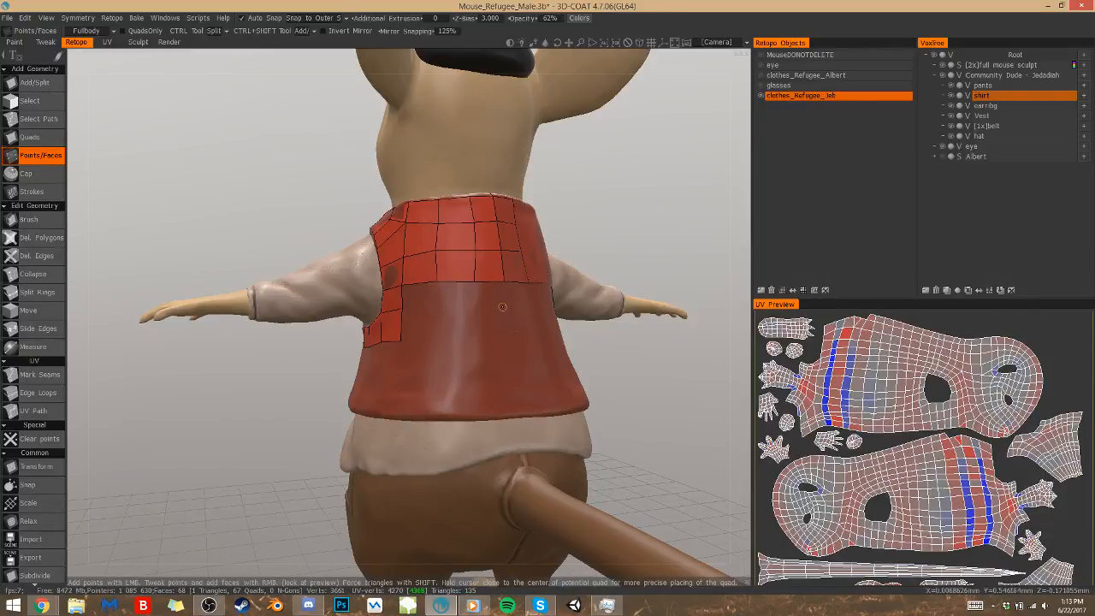
# Place two rows of points across the mid-back and extend the underarm strip two quads towards the centreline
pyautogui.click(508, 311)
pyautogui.click(511, 336)
pyautogui.click(478, 337)
pyautogui.click(475, 308)
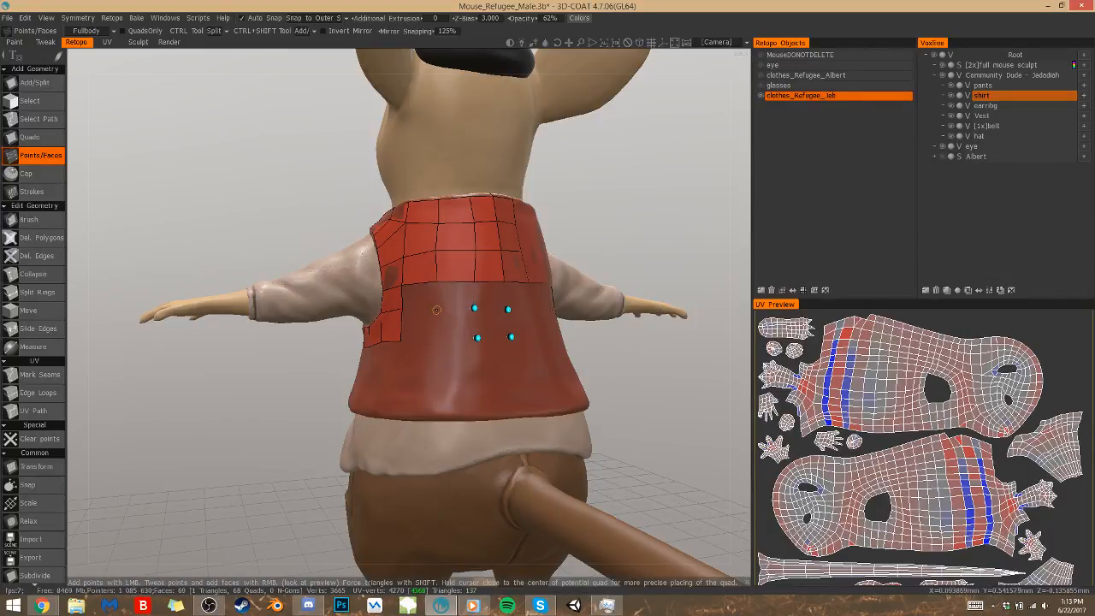
pyautogui.click(431, 338)
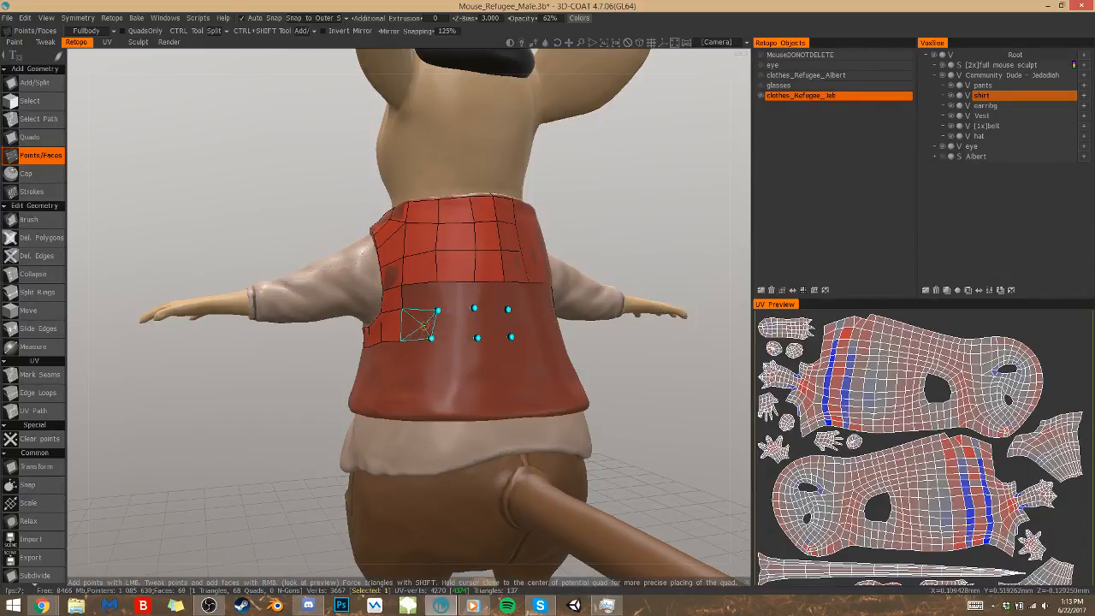
pyautogui.rightClick(453, 321)
pyautogui.rightClick(417, 324)
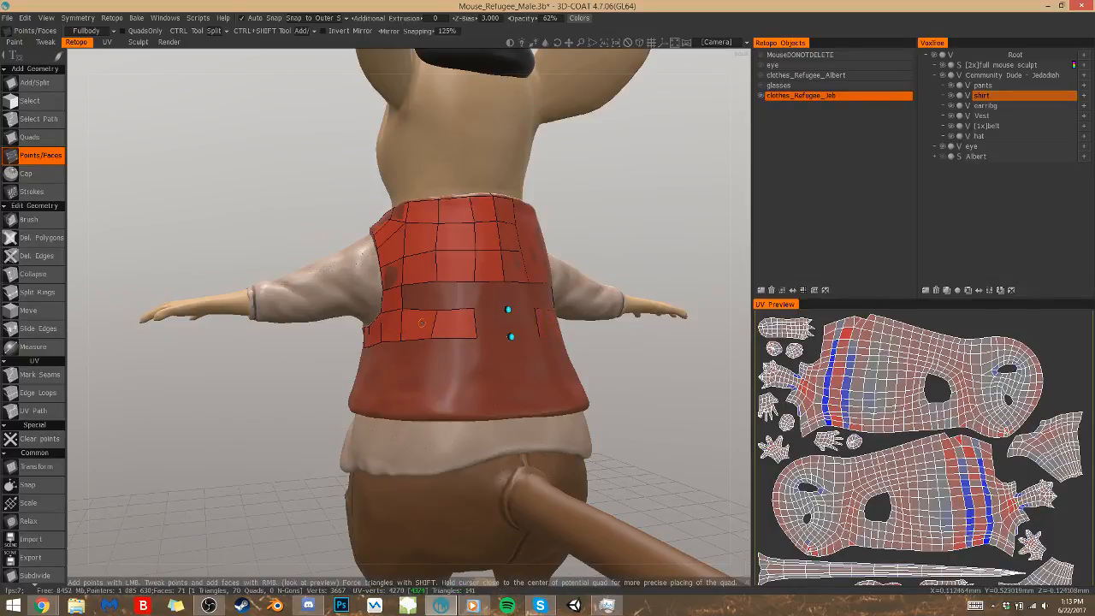
# Fill the remaining mid-back quads between the upper-back mesh and the underarm-level row, up to the mirror centreline
pyautogui.rightClick(424, 303)
pyautogui.rightClick(490, 296)
pyautogui.rightClick(522, 296)
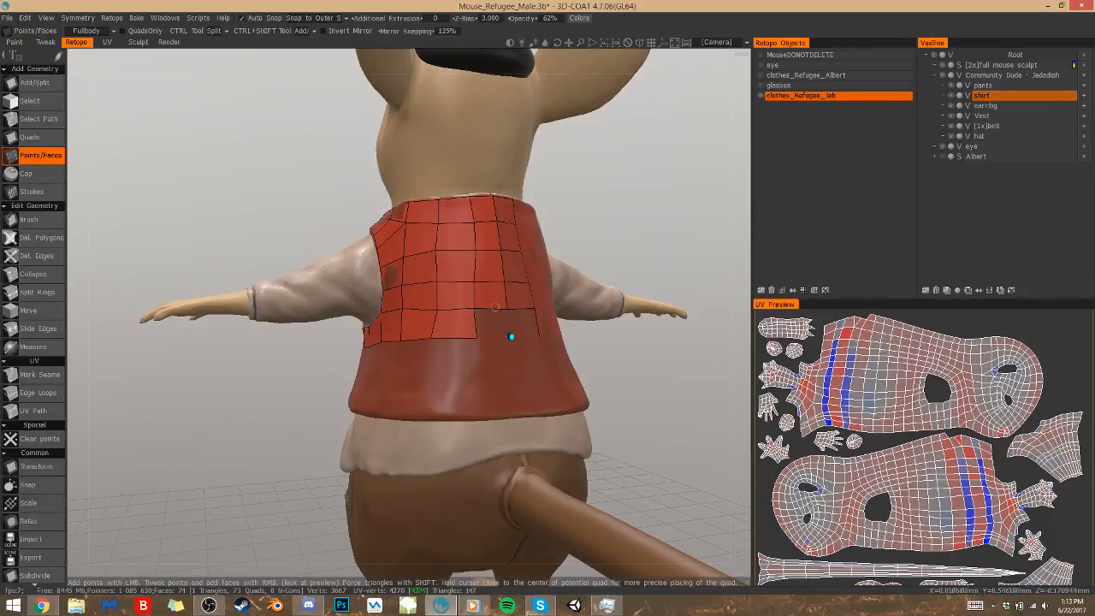
pyautogui.rightClick(494, 321)
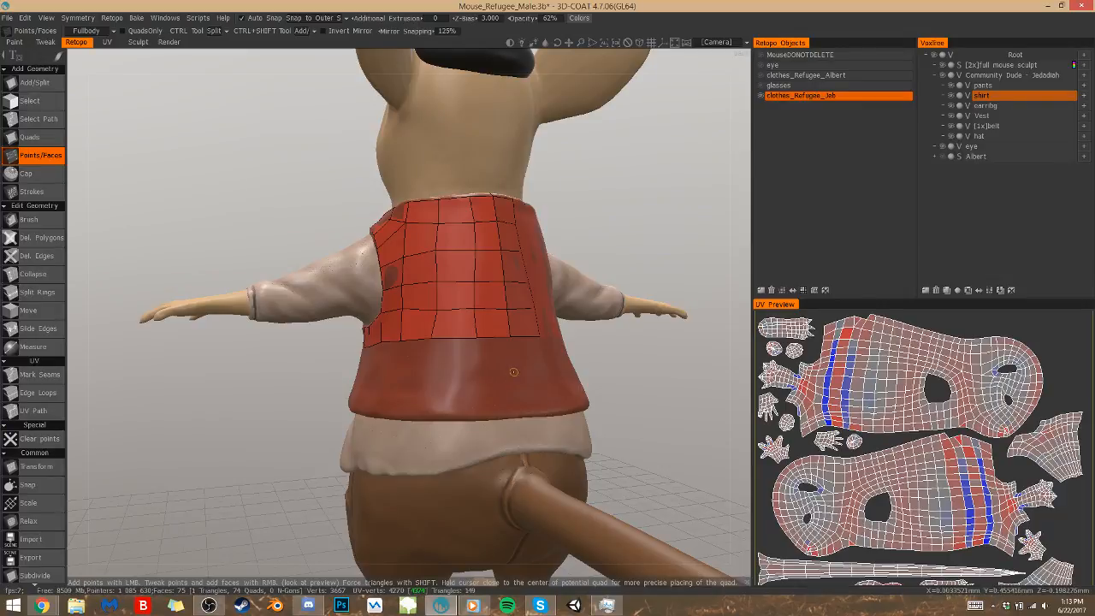
# Place three points lower on the vest's back and fill two quads beside the mirror centreline
pyautogui.click(519, 374)
pyautogui.click(480, 374)
pyautogui.click(435, 374)
pyautogui.rightClick(456, 357)
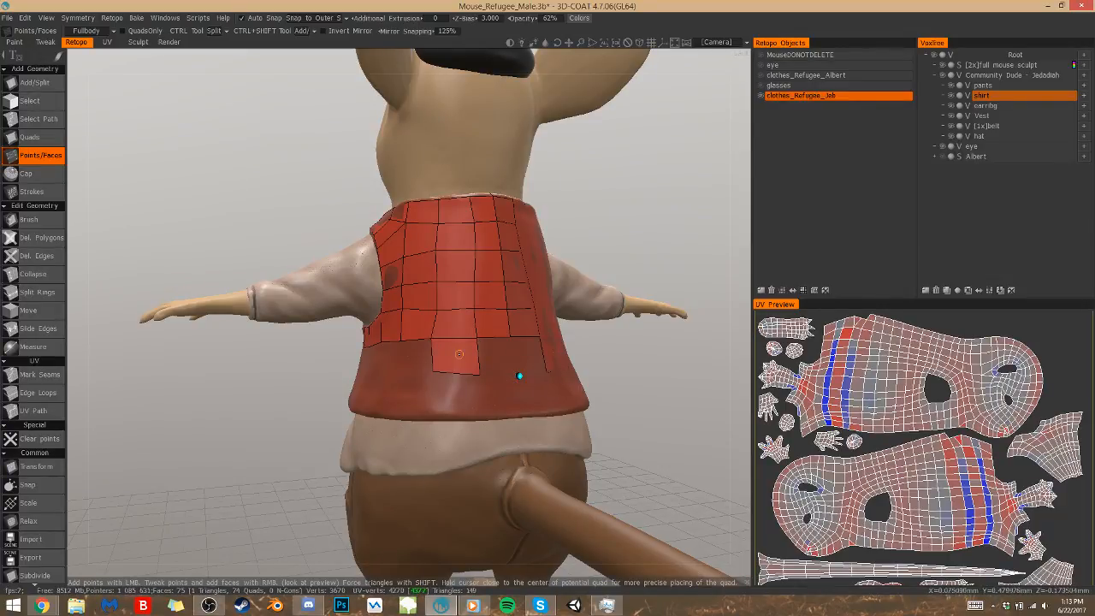
pyautogui.rightClick(496, 354)
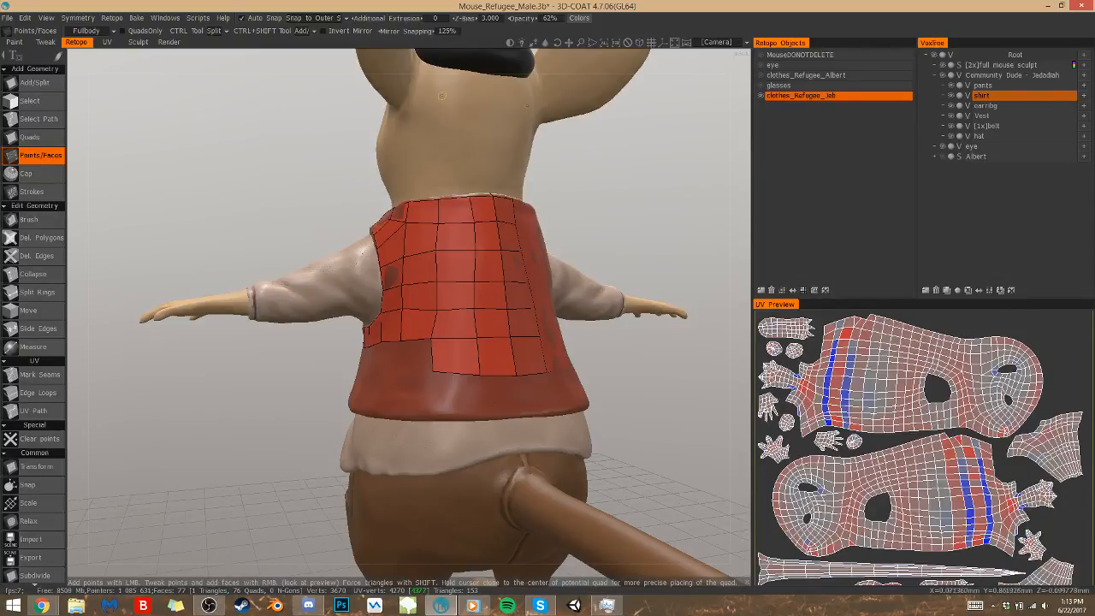
# Hide all sculpts and view the painted mouse body from the front in the Paint room
pyautogui.click(934, 55)
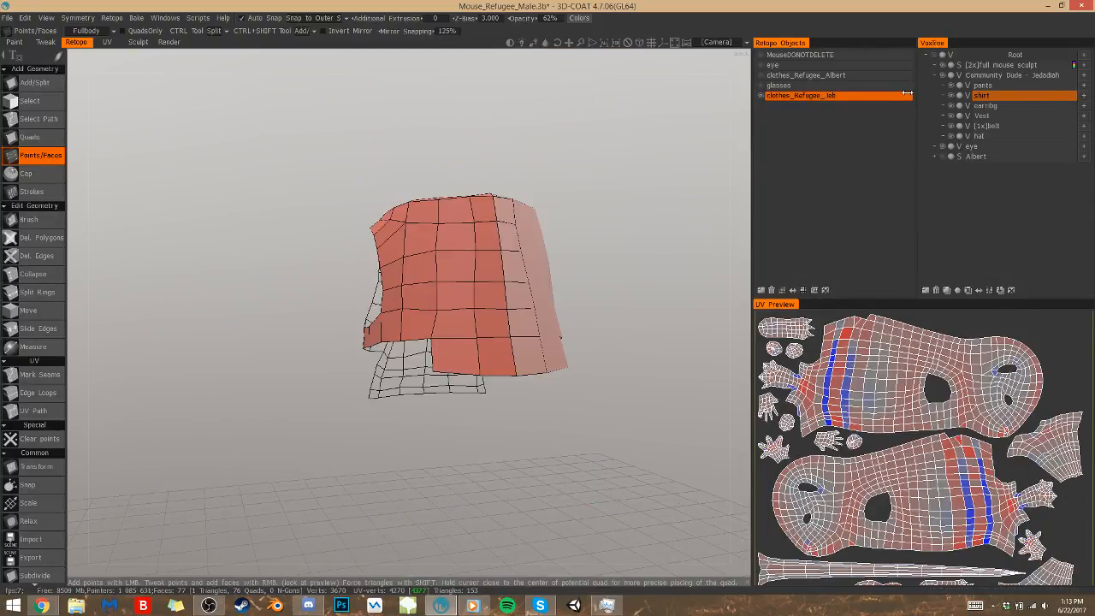
pyautogui.click(107, 42)
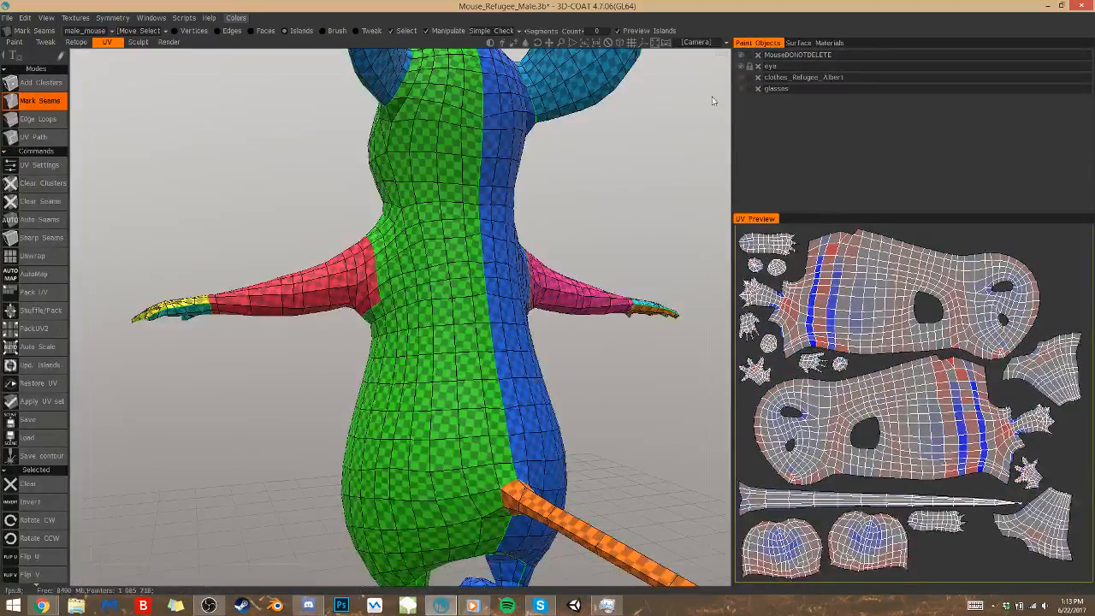
pyautogui.click(14, 42)
pyautogui.keyDown('alt'); pyautogui.moveTo(474, 417); pyautogui.dragTo(684, 398); pyautogui.keyUp('alt')
pyautogui.keyDown('alt'); pyautogui.moveTo(501, 294); pyautogui.dragTo(438, 290, button='right'); pyautogui.keyUp('alt')
pyautogui.moveTo(437, 295)
pyautogui.keyDown('alt'); pyautogui.mouseDown()
pyautogui.moveTo(538, 328)
pyautogui.moveTo(418, 309)
pyautogui.mouseUp(); pyautogui.keyUp('alt')
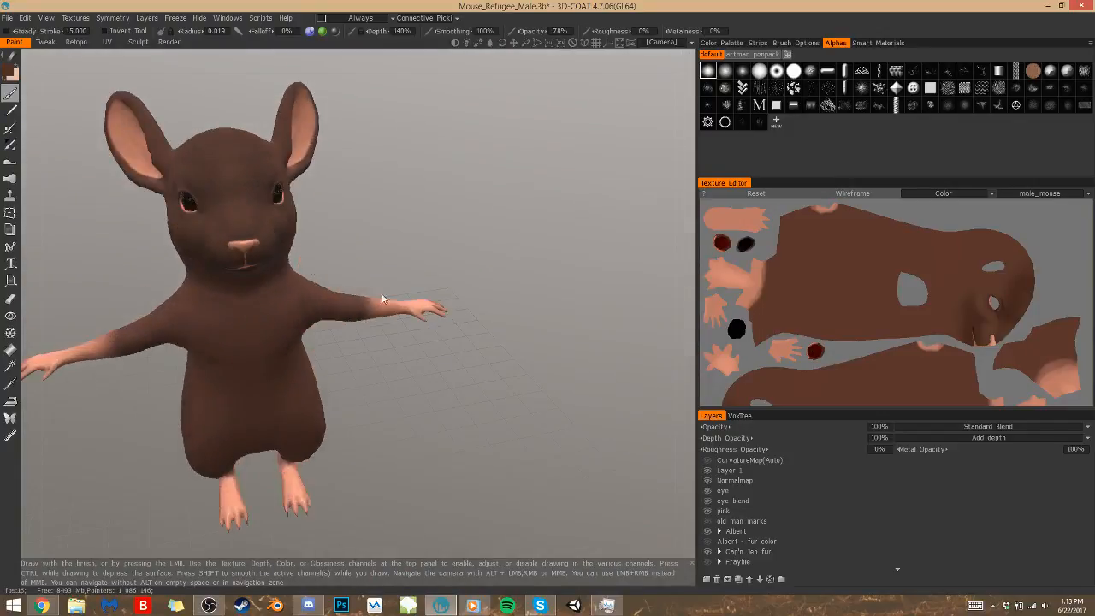
pyautogui.hotkey('shift', 'a')
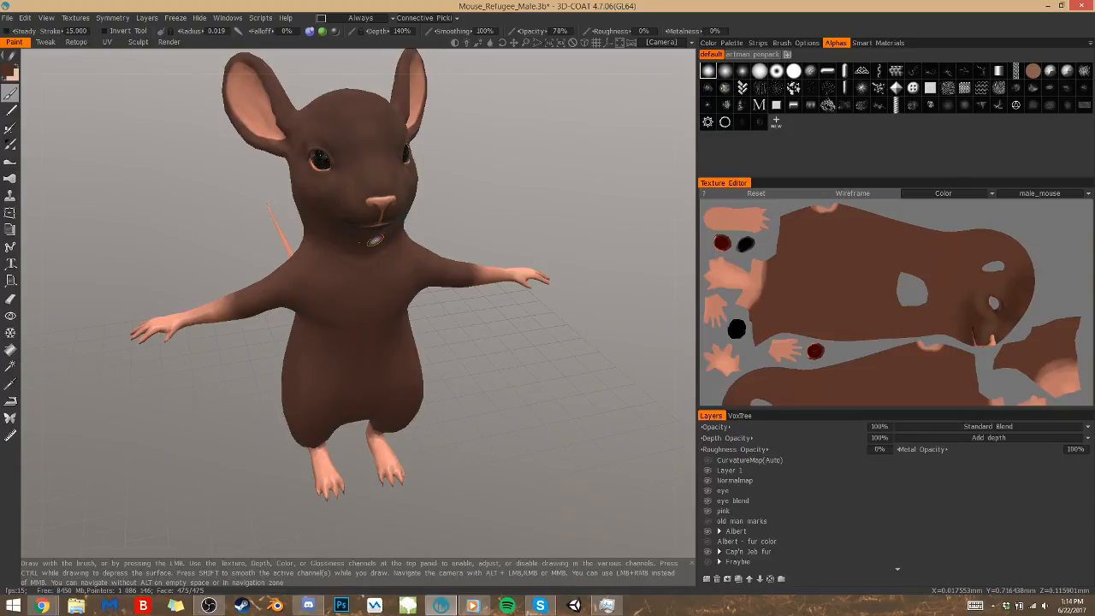
# Show the Community Dude clothing sculpts over the painted body to compare them, and turn the full mouse sculpt back on
pyautogui.click(740, 415)
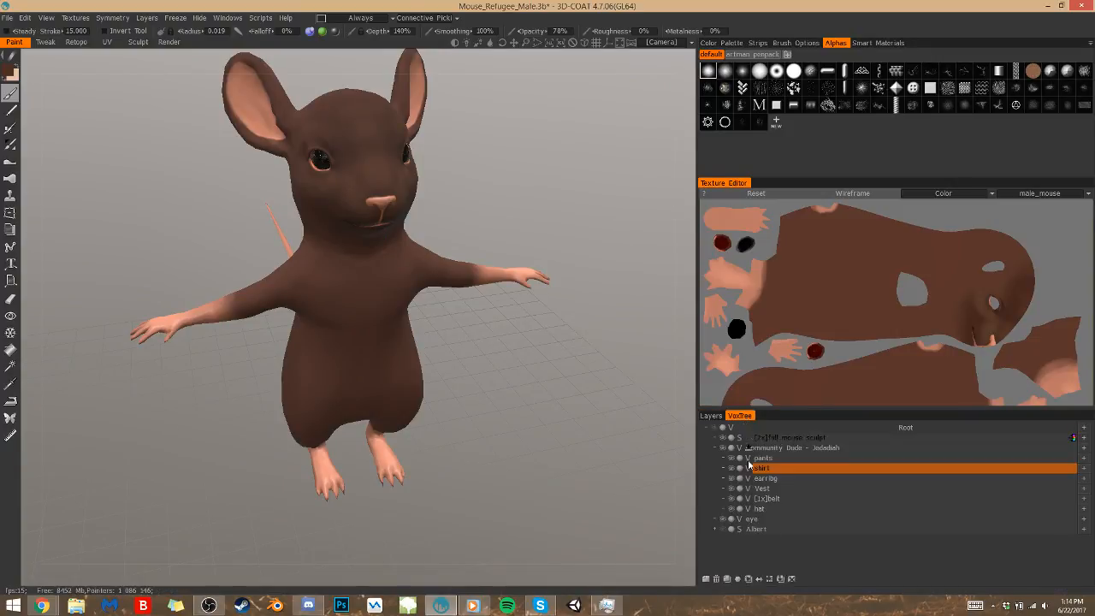
pyautogui.click(723, 448)
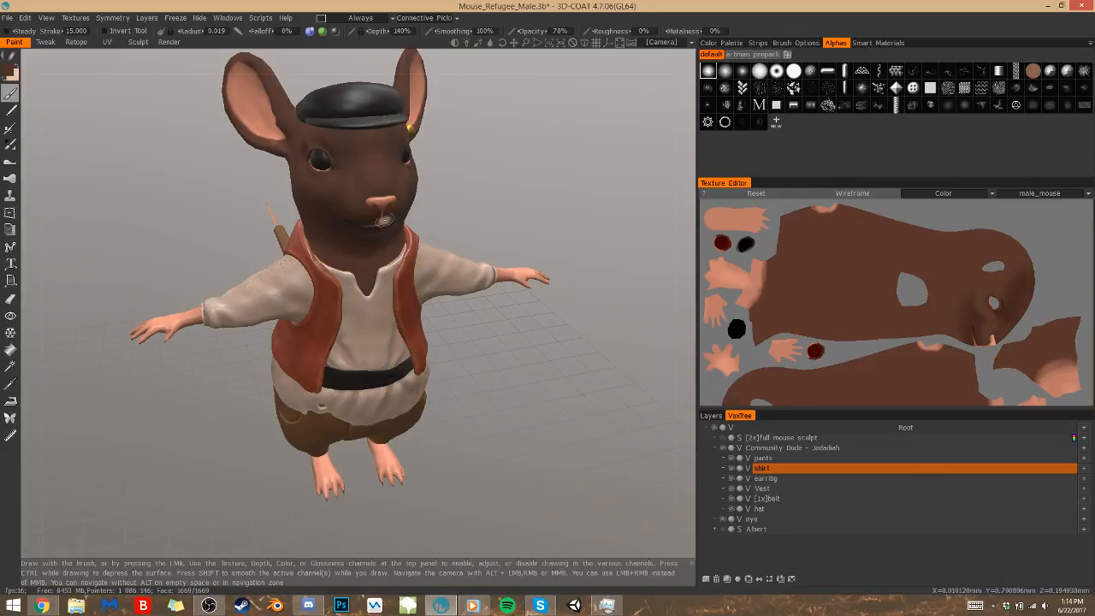
pyautogui.moveTo(491, 392)
pyautogui.mouseDown()
pyautogui.moveTo(455, 367)
pyautogui.moveTo(467, 393)
pyautogui.moveTo(377, 182)
pyautogui.mouseUp()
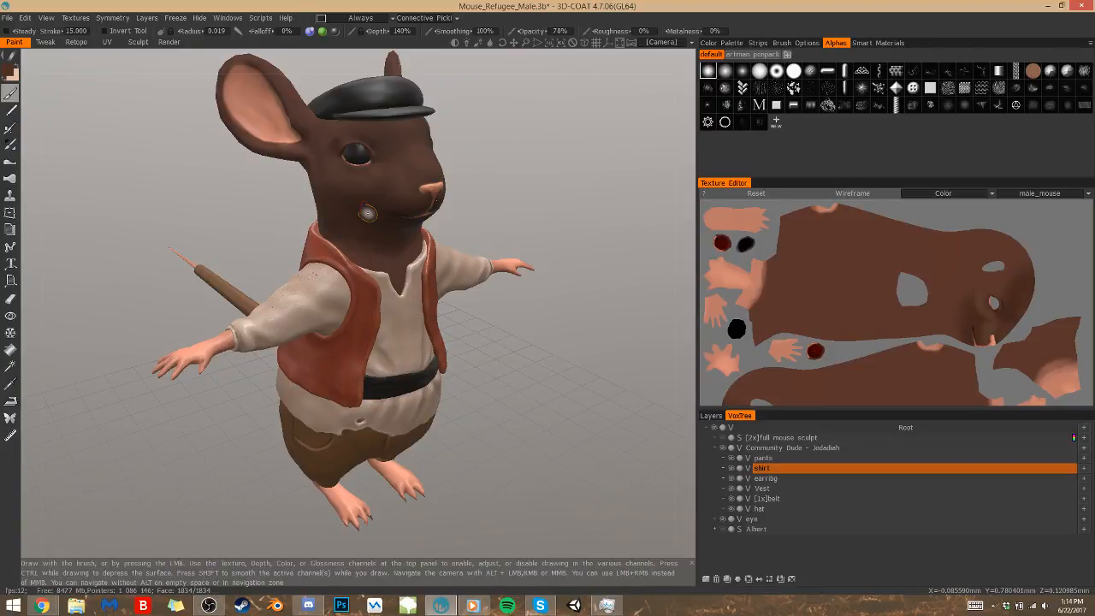
pyautogui.click(723, 439)
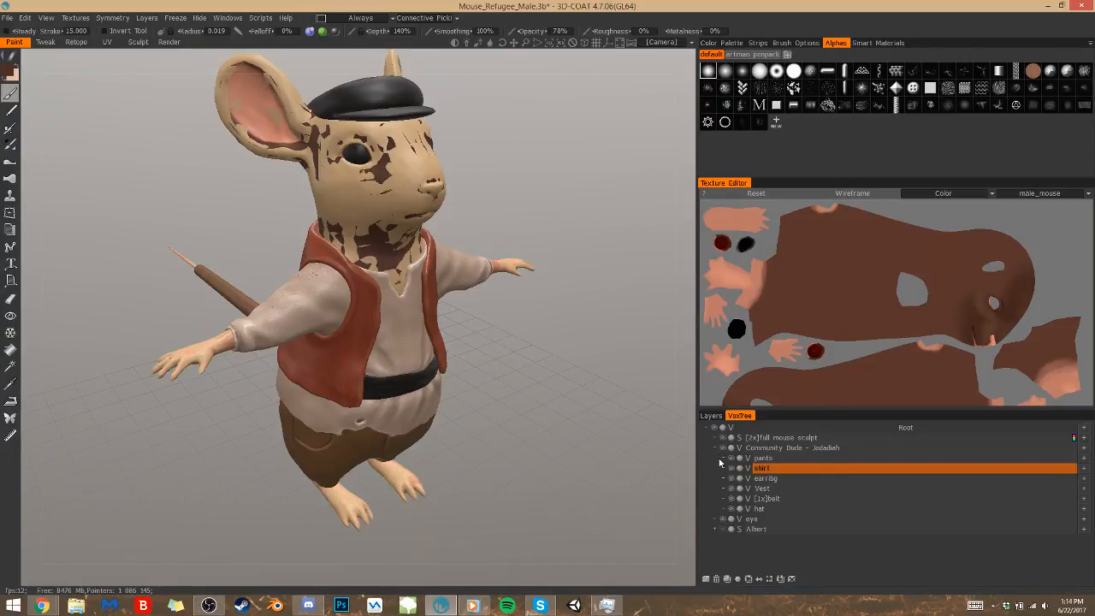
# Hide the MouseDONOTDELETE and eye paint objects, keep clothes_Refugee_Albert and glasses hidden, and return to retopology
pyautogui.click(107, 43)
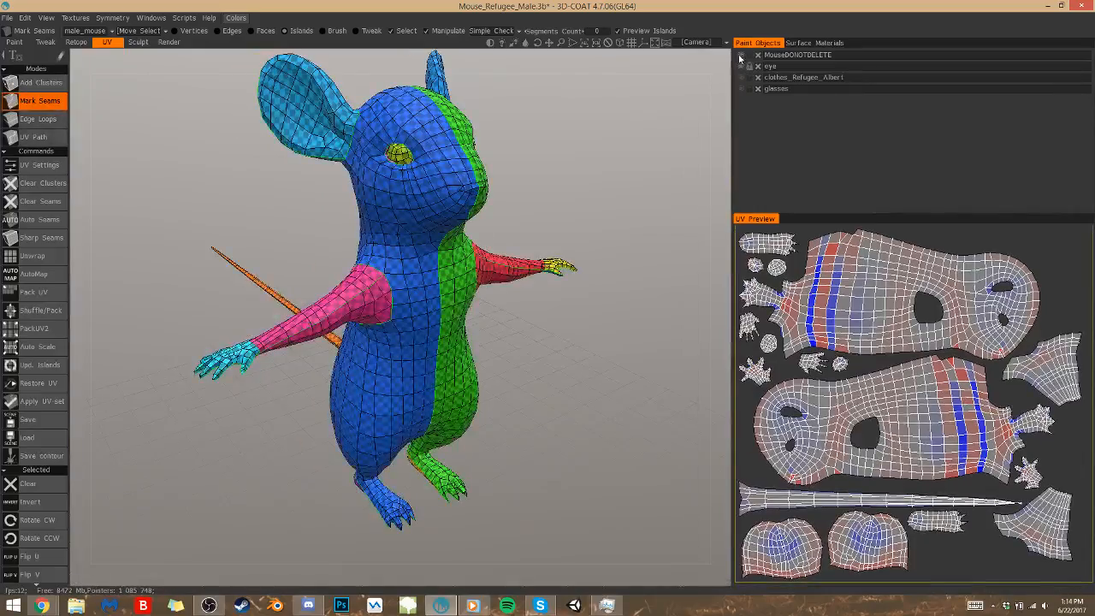
pyautogui.click(742, 67)
pyautogui.click(741, 66)
pyautogui.click(742, 77)
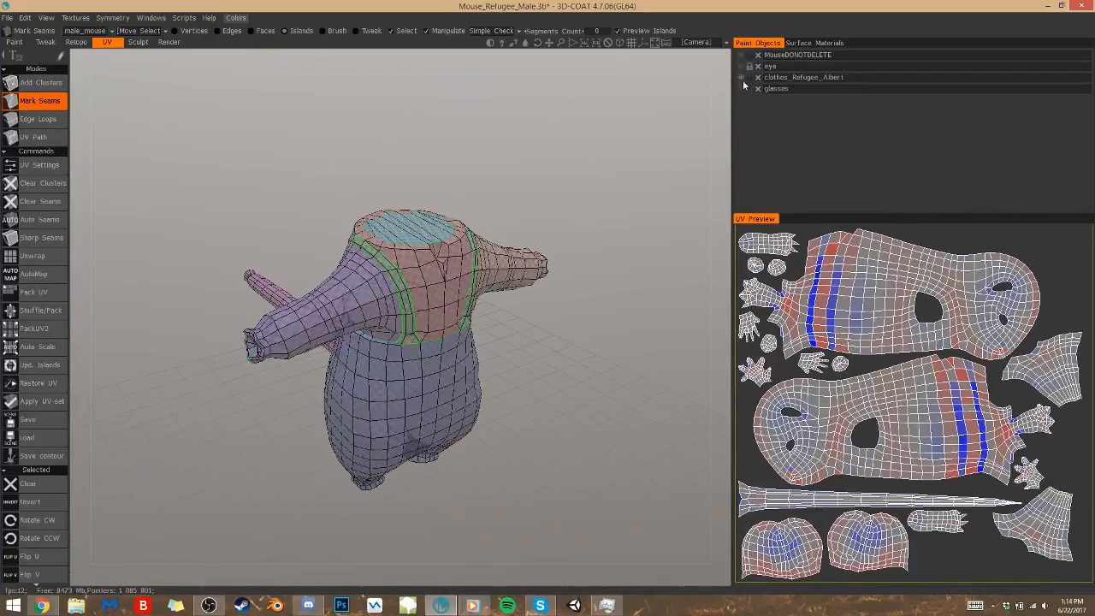
pyautogui.click(742, 77)
pyautogui.click(742, 88)
pyautogui.click(741, 88)
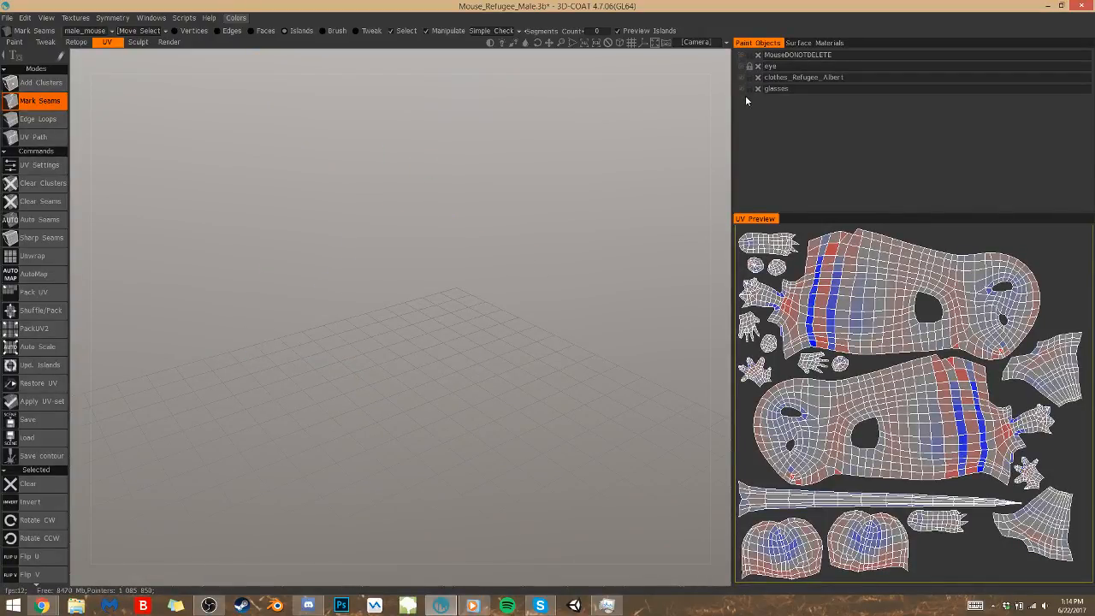
pyautogui.click(76, 43)
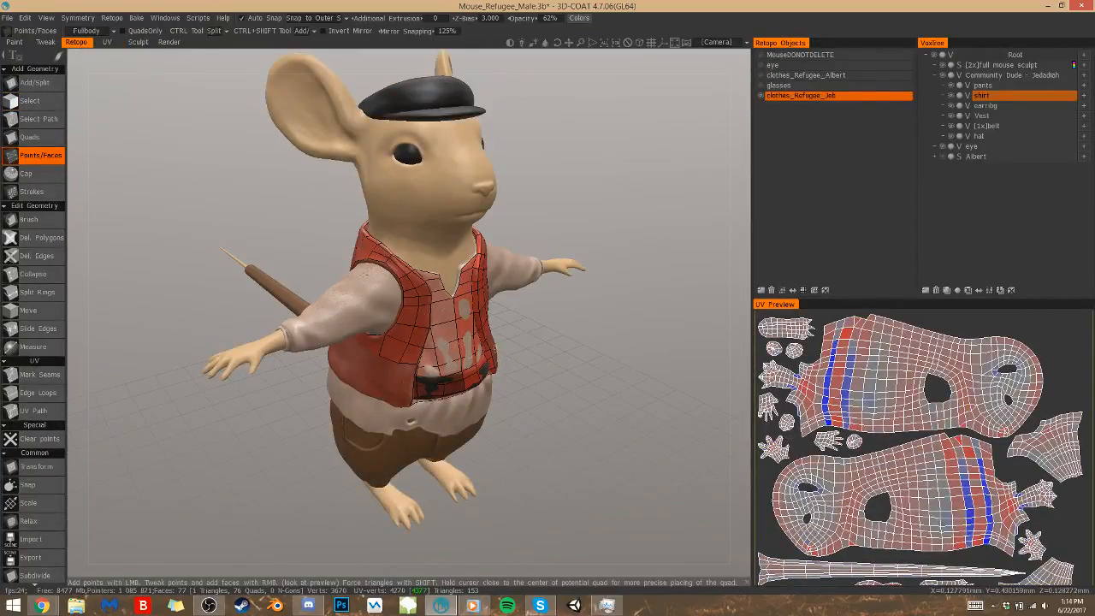
# Place points on the vest's lower front and fill a column of four quads beside its opening down to the hem
pyautogui.moveTo(520, 418); pyautogui.dragTo(494, 403)
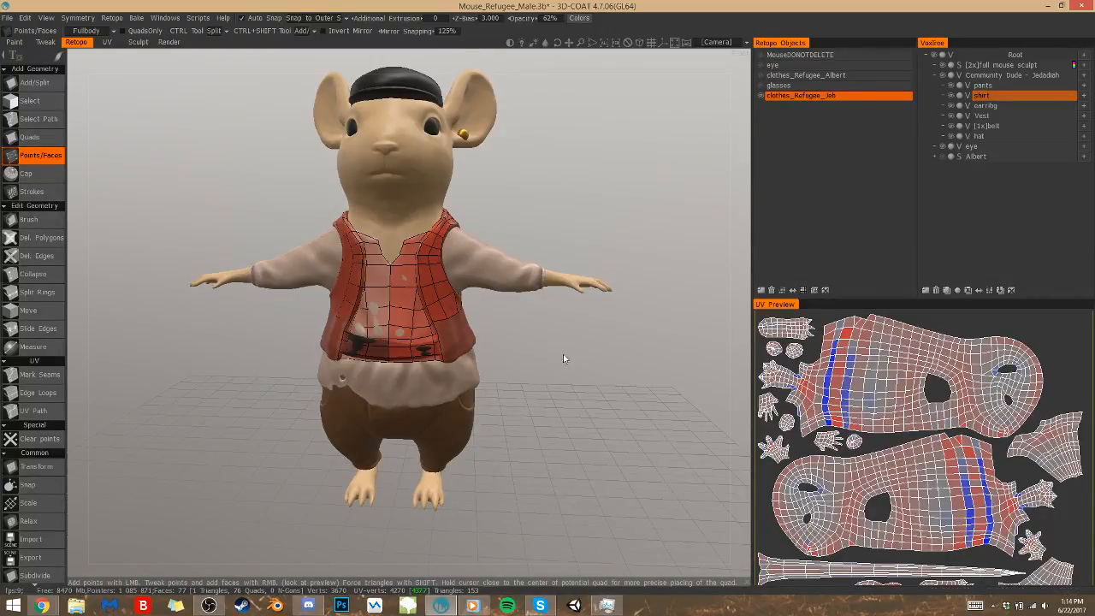
pyautogui.scroll(3, 558, 358)
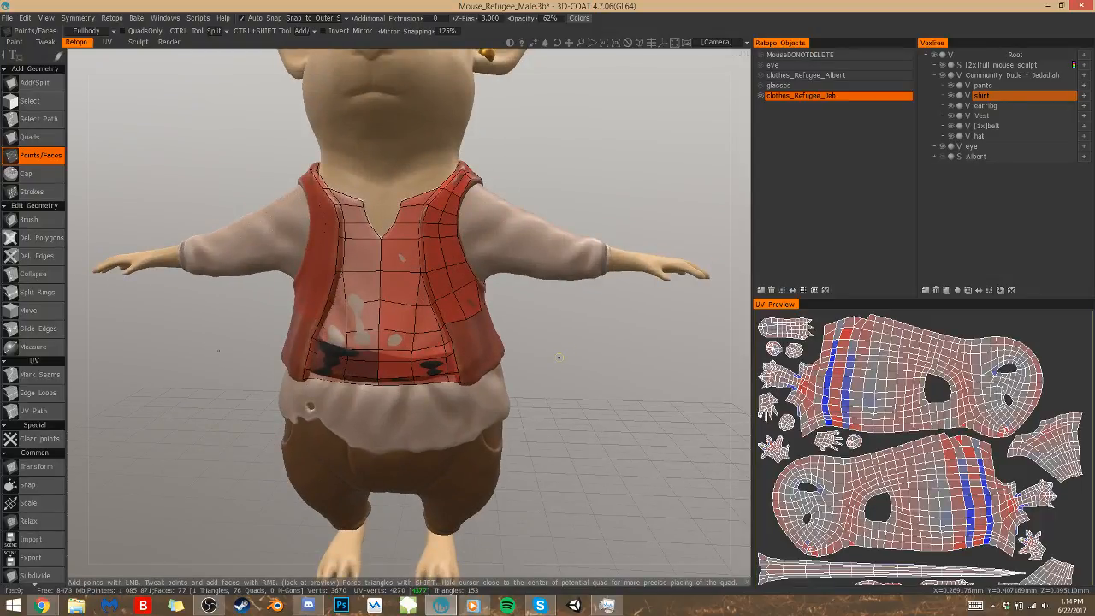
pyautogui.scroll(5, 579, 376)
pyautogui.keyDown('alt'); pyautogui.moveTo(581, 447); pyautogui.dragTo(288, 438); pyautogui.keyUp('alt')
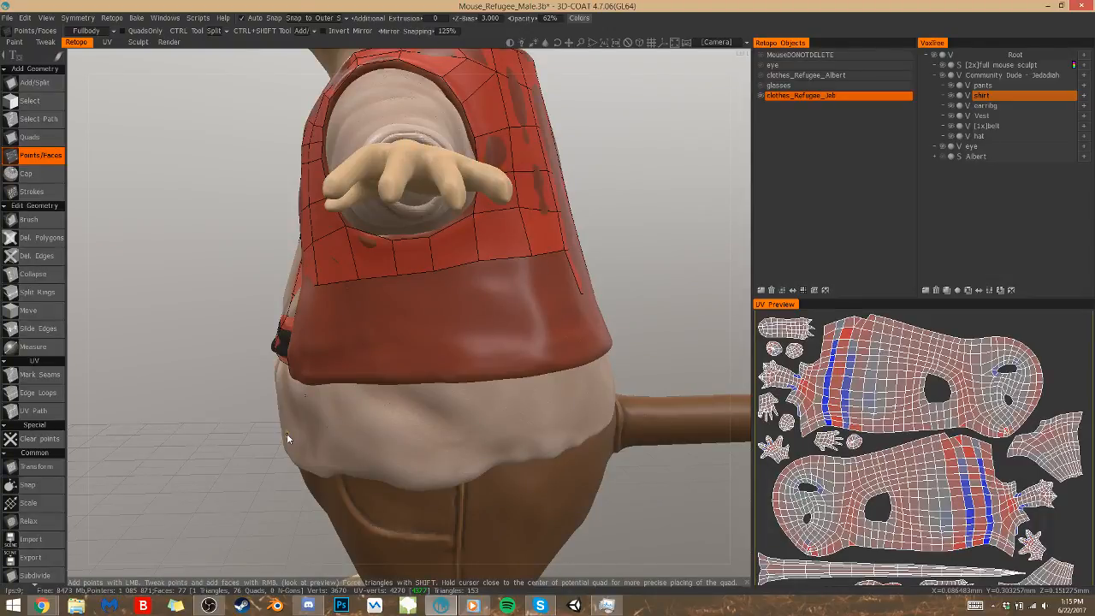
pyautogui.keyDown('alt'); pyautogui.moveTo(376, 401); pyautogui.dragTo(376, 400); pyautogui.keyUp('alt')
pyautogui.keyDown('alt'); pyautogui.moveTo(387, 274); pyautogui.dragTo(387, 274); pyautogui.keyUp('alt')
pyautogui.click(324, 320)
pyautogui.click(331, 343)
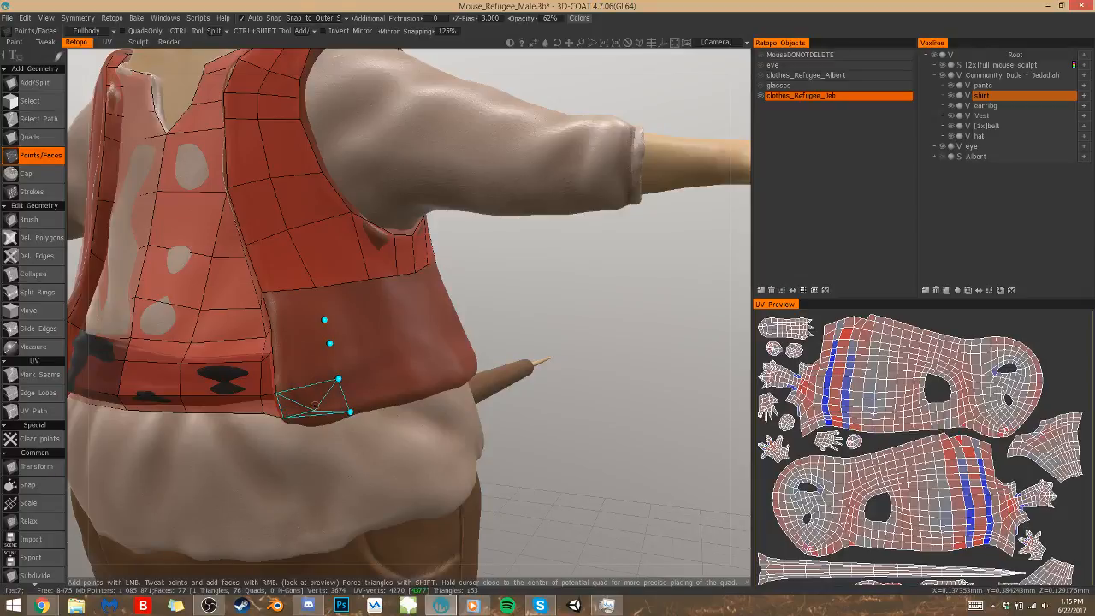
pyautogui.rightClick(310, 373)
pyautogui.rightClick(308, 337)
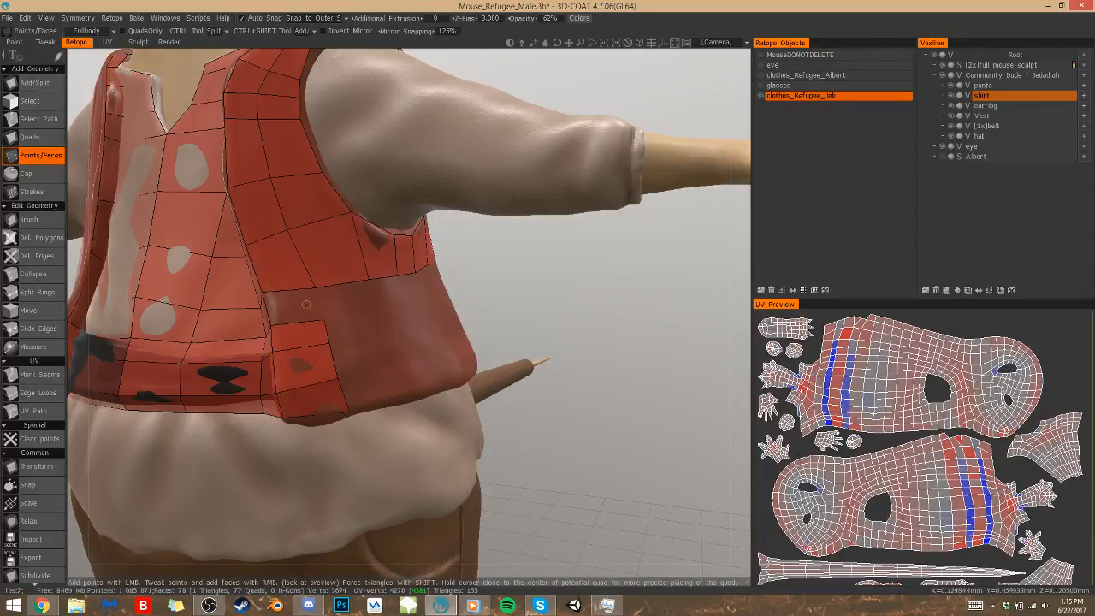
pyautogui.rightClick(302, 311)
# Place paired points down the vest's side and fill a column of four quads from the underarm strip to the hem
pyautogui.moveTo(488, 312); pyautogui.dragTo(447, 341)
pyautogui.click(363, 310)
pyautogui.click(397, 304)
pyautogui.click(367, 336)
pyautogui.click(406, 330)
pyautogui.click(413, 357)
pyautogui.click(377, 367)
pyautogui.click(389, 395)
pyautogui.click(422, 386)
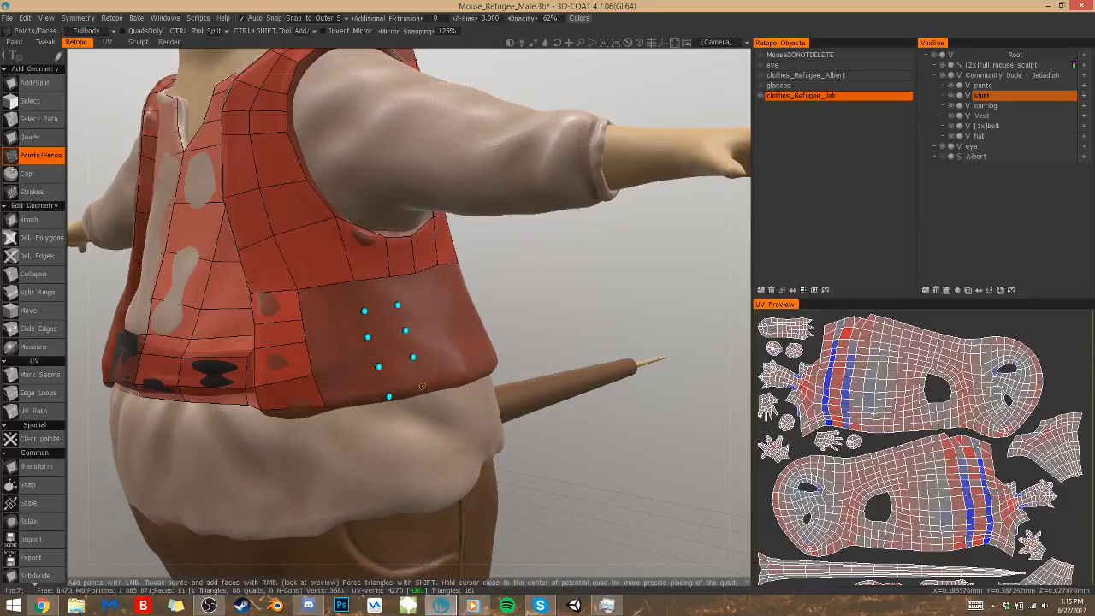
pyautogui.rightClick(399, 377)
pyautogui.rightClick(391, 347)
pyautogui.rightClick(384, 321)
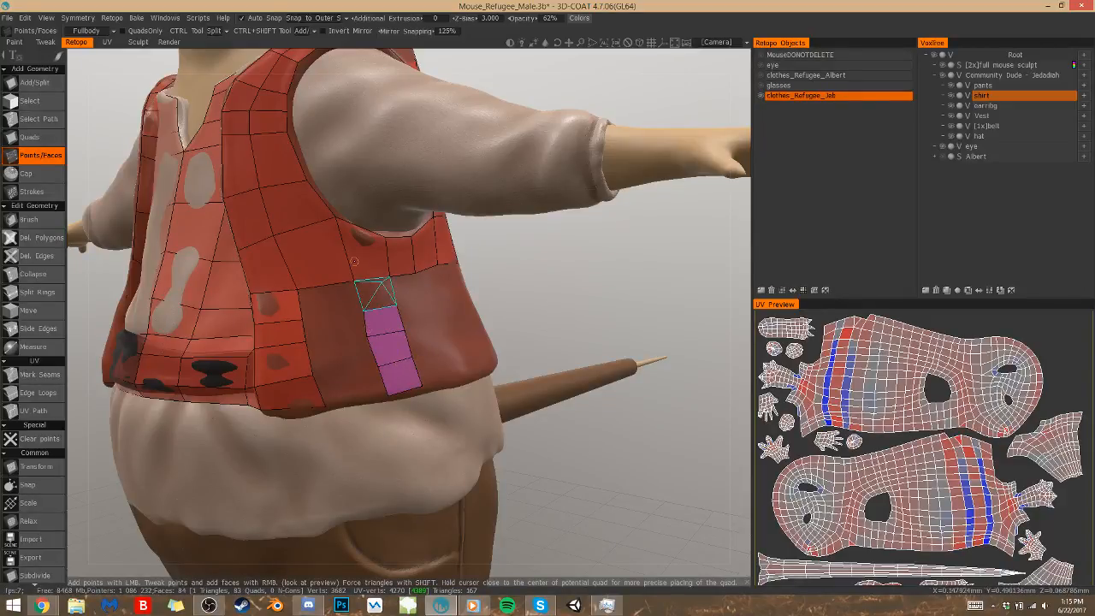
pyautogui.rightClick(373, 291)
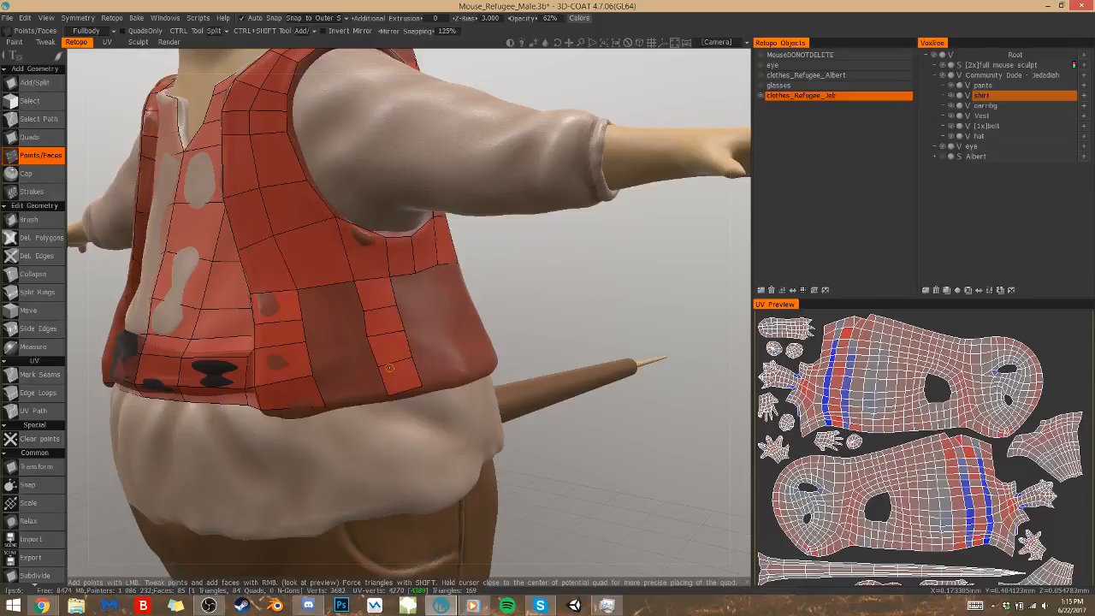
# Fill the gap between the front and side columns with four quads down to the vest's hem
pyautogui.moveTo(389, 368)
pyautogui.keyDown('alt'); pyautogui.mouseDown()
pyautogui.moveTo(437, 368)
pyautogui.moveTo(388, 382)
pyautogui.mouseUp(); pyautogui.keyUp('alt')
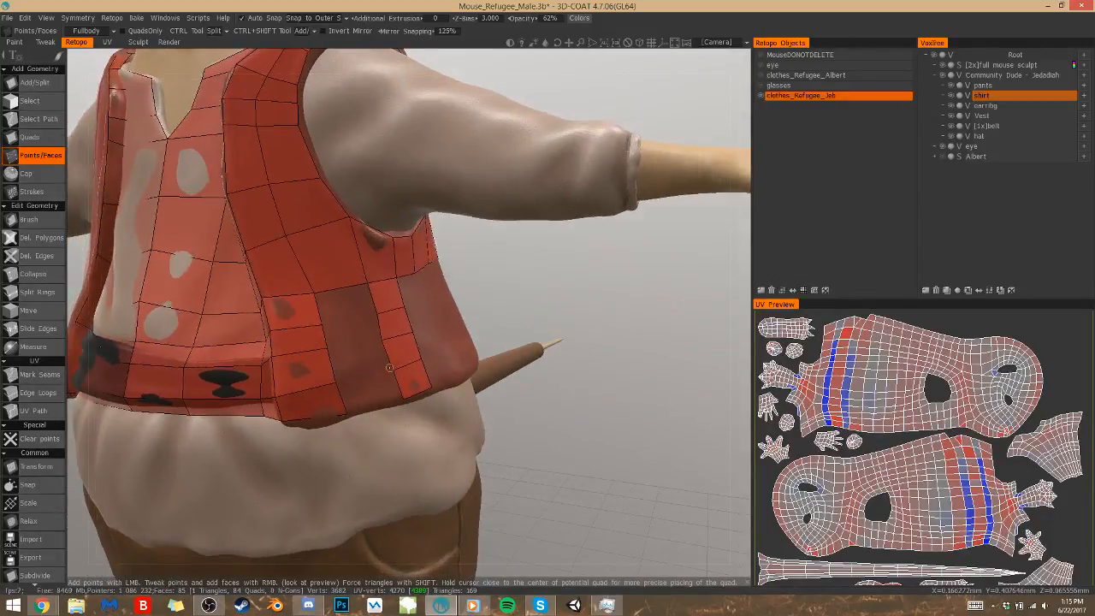
pyautogui.rightClick(345, 305)
pyautogui.rightClick(354, 330)
pyautogui.rightClick(360, 360)
pyautogui.rightClick(367, 390)
pyautogui.keyDown('alt'); pyautogui.moveTo(460, 401); pyautogui.dragTo(583, 521); pyautogui.keyUp('alt')
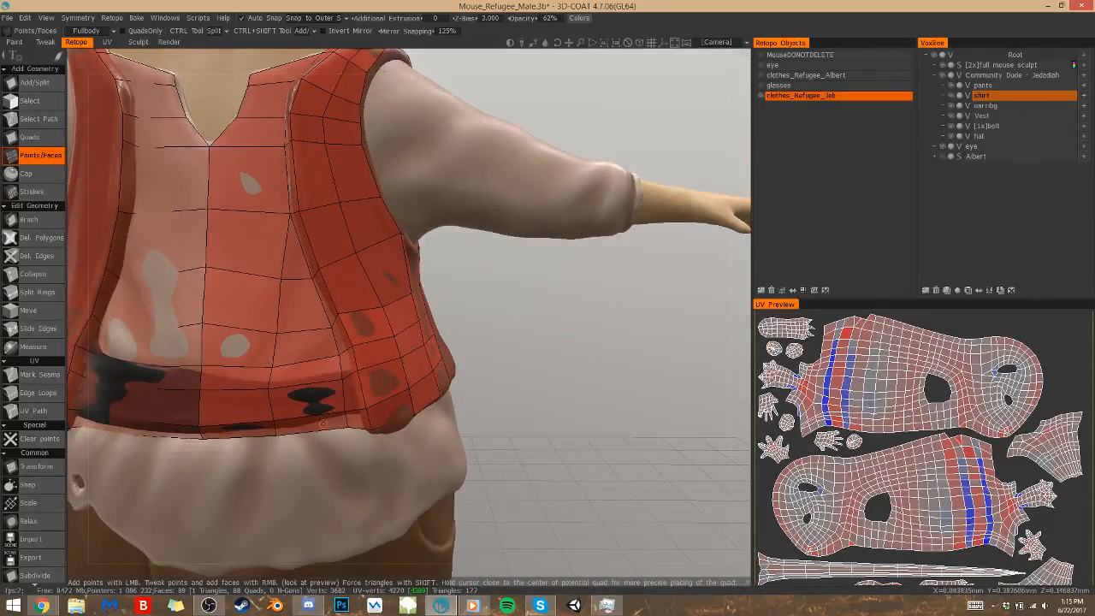
pyautogui.moveTo(552, 441); pyautogui.dragTo(411, 396)
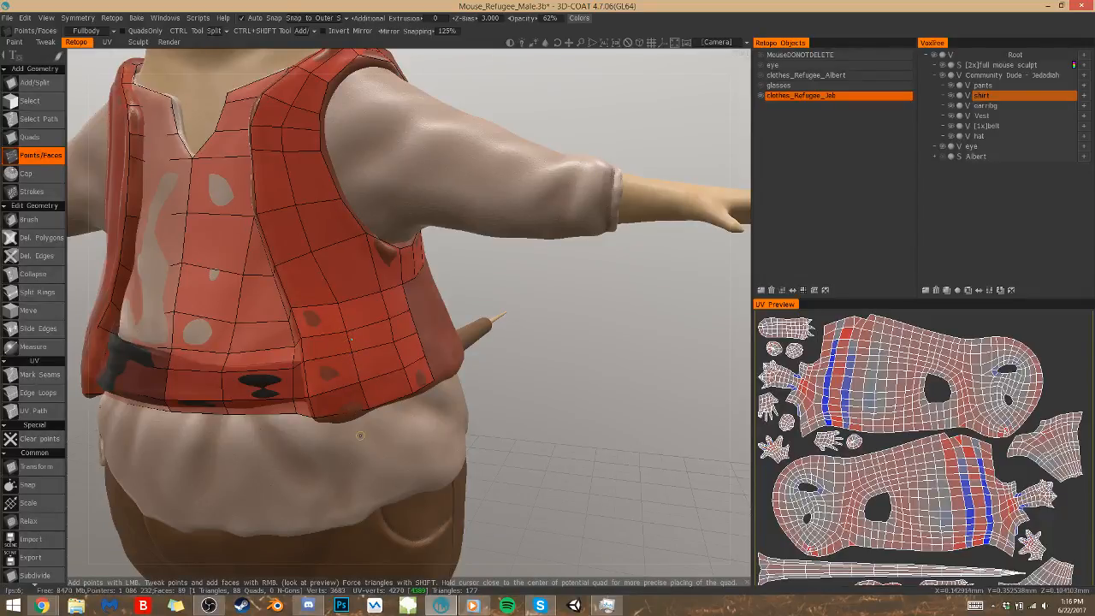
# Collapse the extra short edges in the middle of the vest's lower front to merge the narrow quads above the hem
pyautogui.click(38, 238)
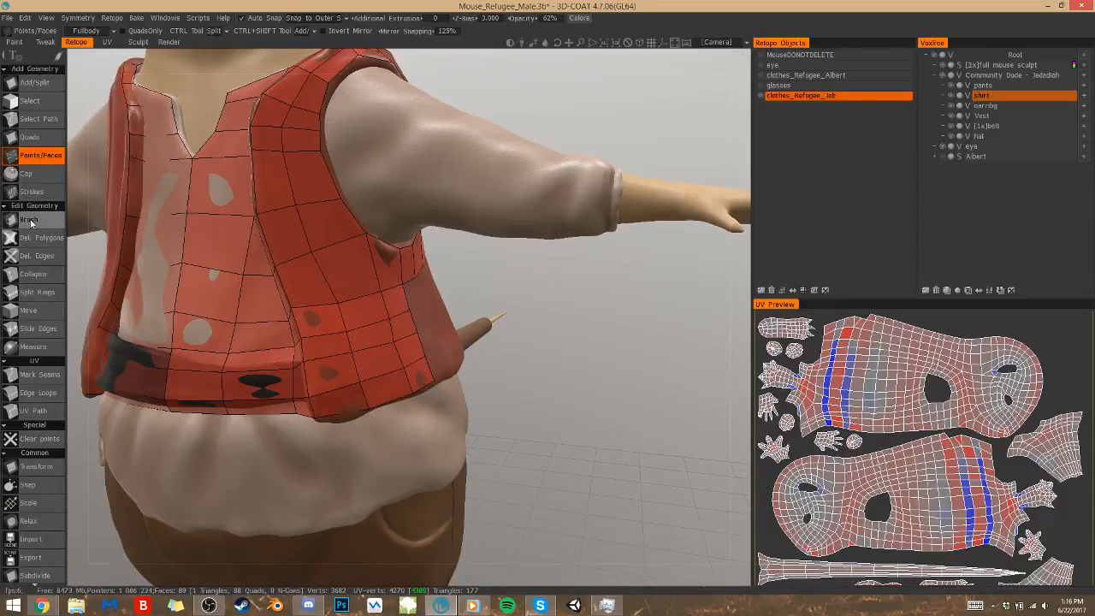
pyautogui.click(32, 274)
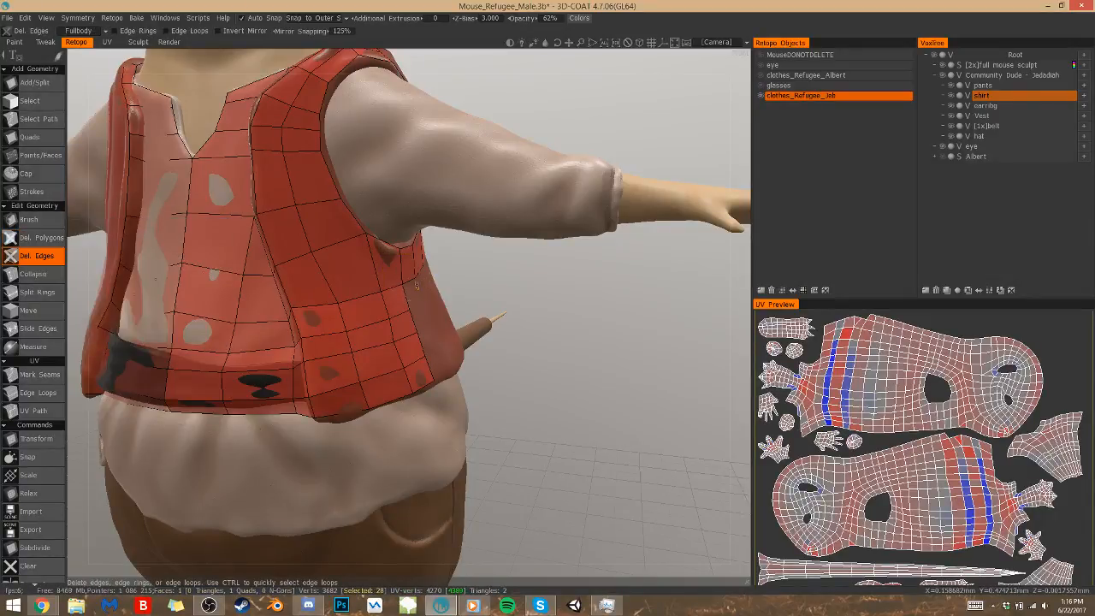
pyautogui.click(345, 343)
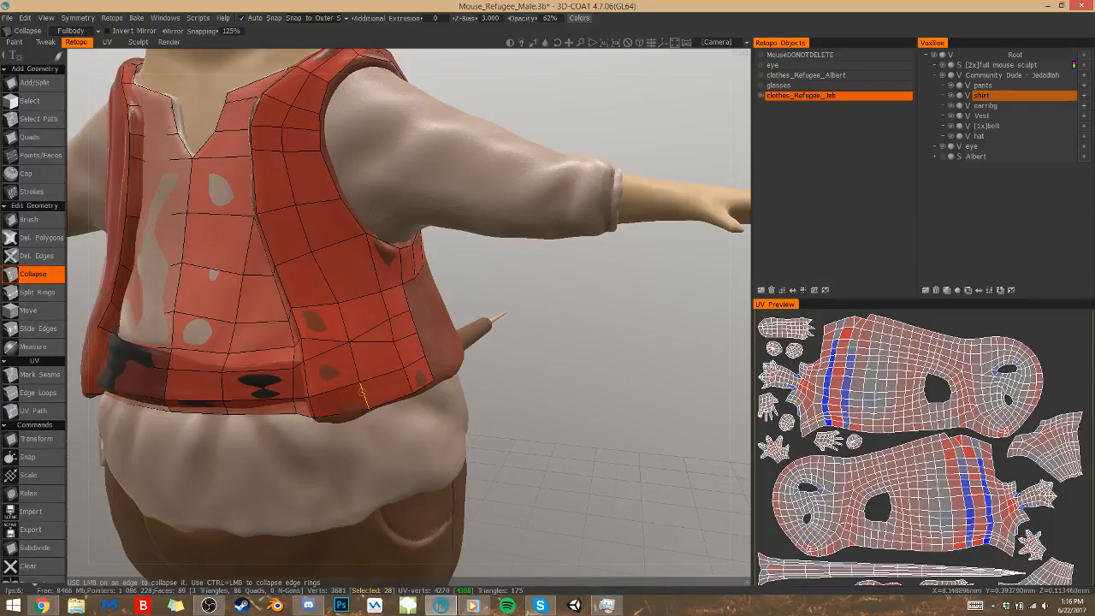
pyautogui.click(362, 394)
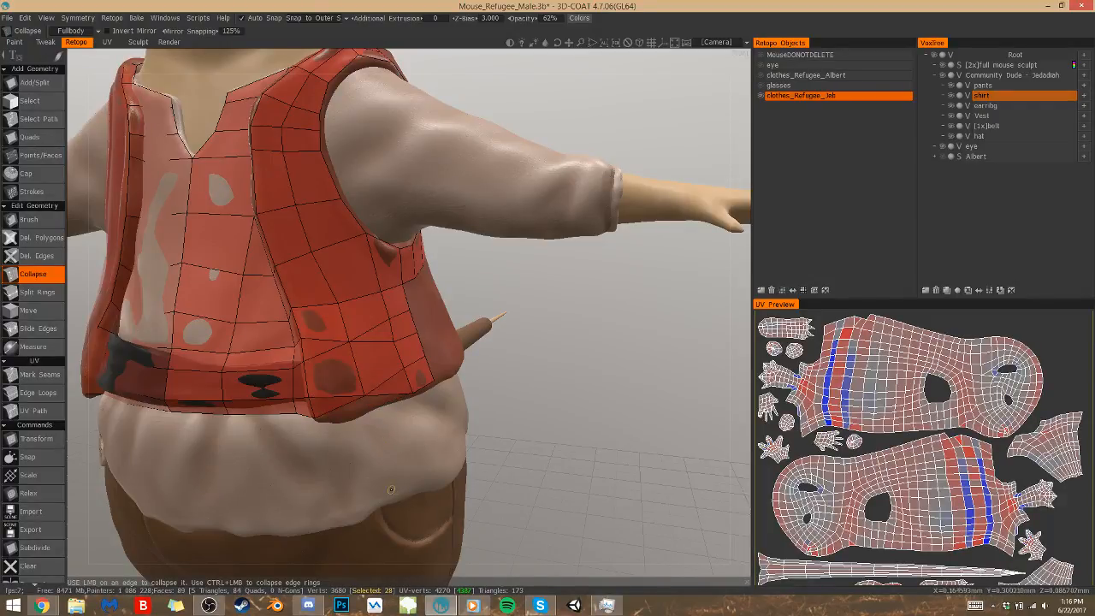
pyautogui.click(414, 377)
# Delete the leftover edge splitting the lower front quads and shift the neighbouring point along the vest's hem
pyautogui.press('2')
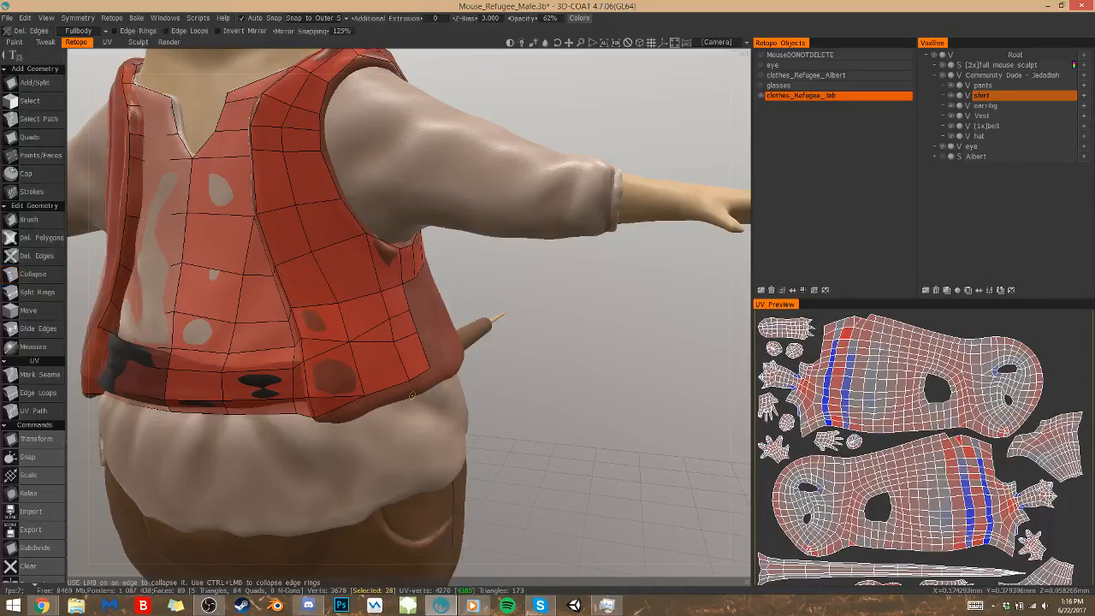
pyautogui.press('1')
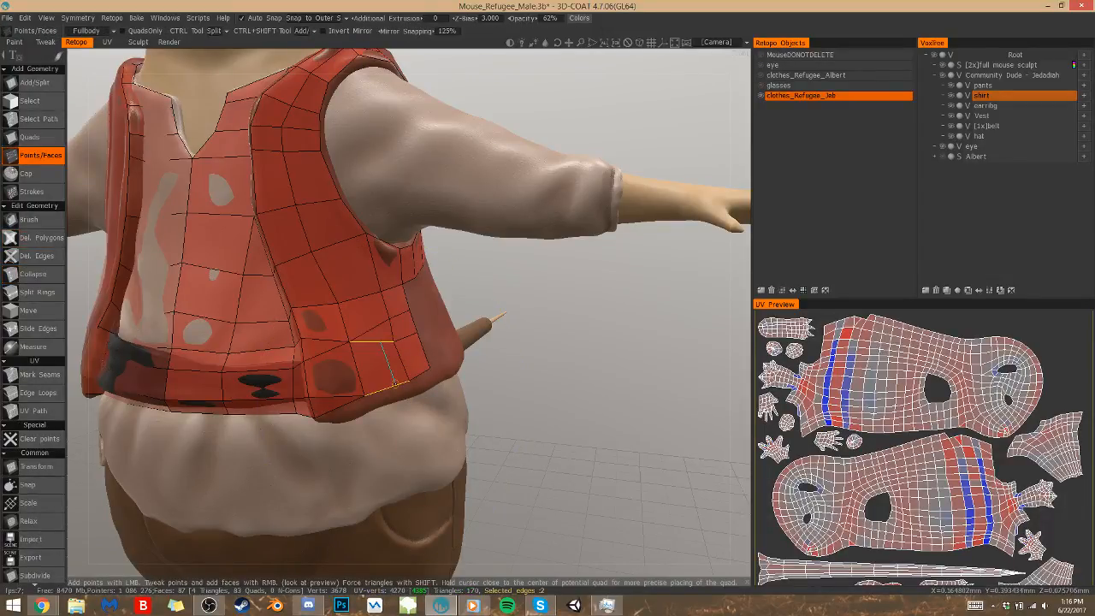
pyautogui.moveTo(394, 386); pyautogui.dragTo(366, 396, button='right')
pyautogui.press('Escape')
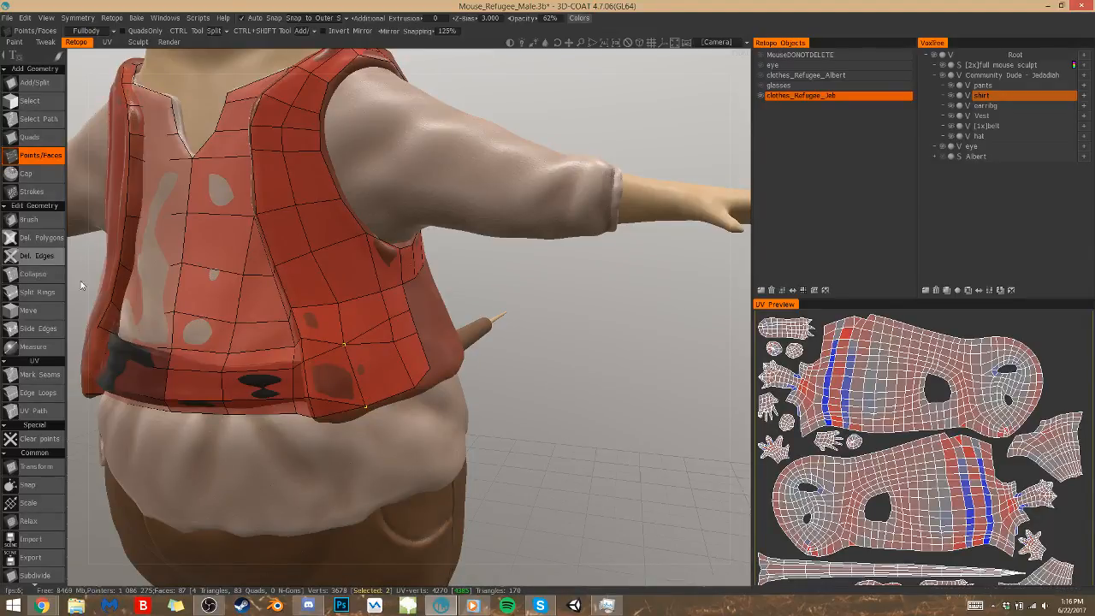
# Collapse the remaining extra edge above the vest's lower front quads and reposition two points along the hem
pyautogui.click(34, 273)
pyautogui.click(392, 332)
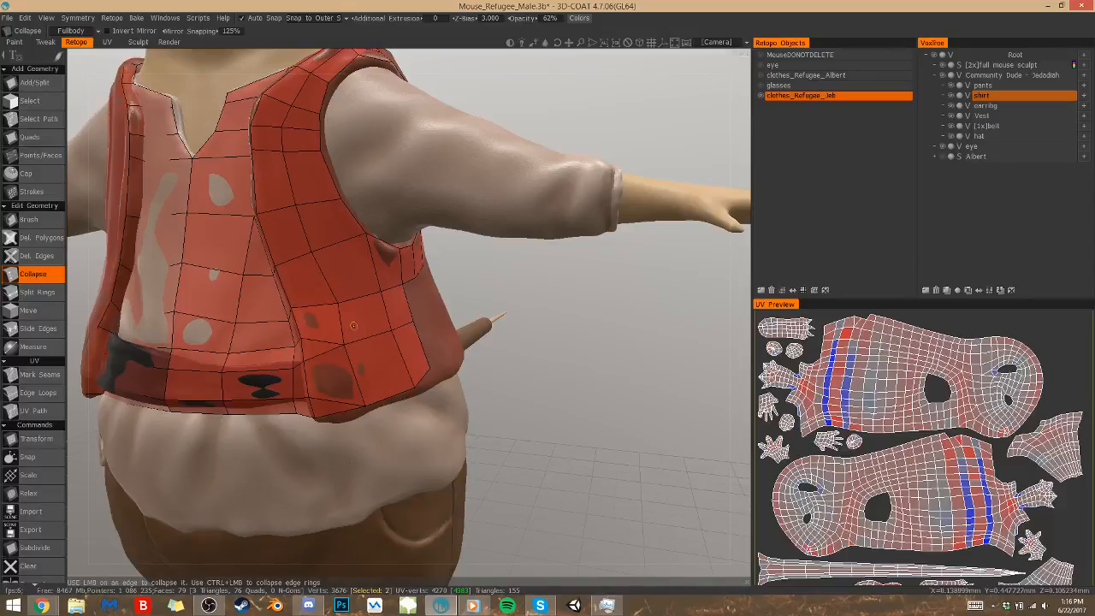
pyautogui.keyDown('alt'); pyautogui.moveTo(590, 327); pyautogui.dragTo(444, 329); pyautogui.keyUp('alt')
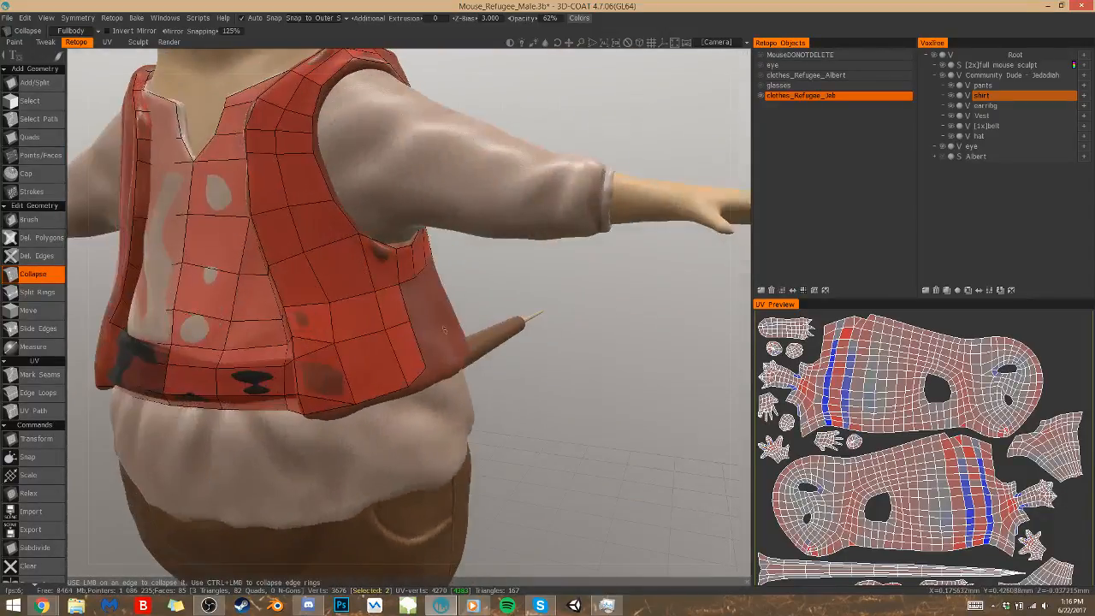
pyautogui.click(40, 155)
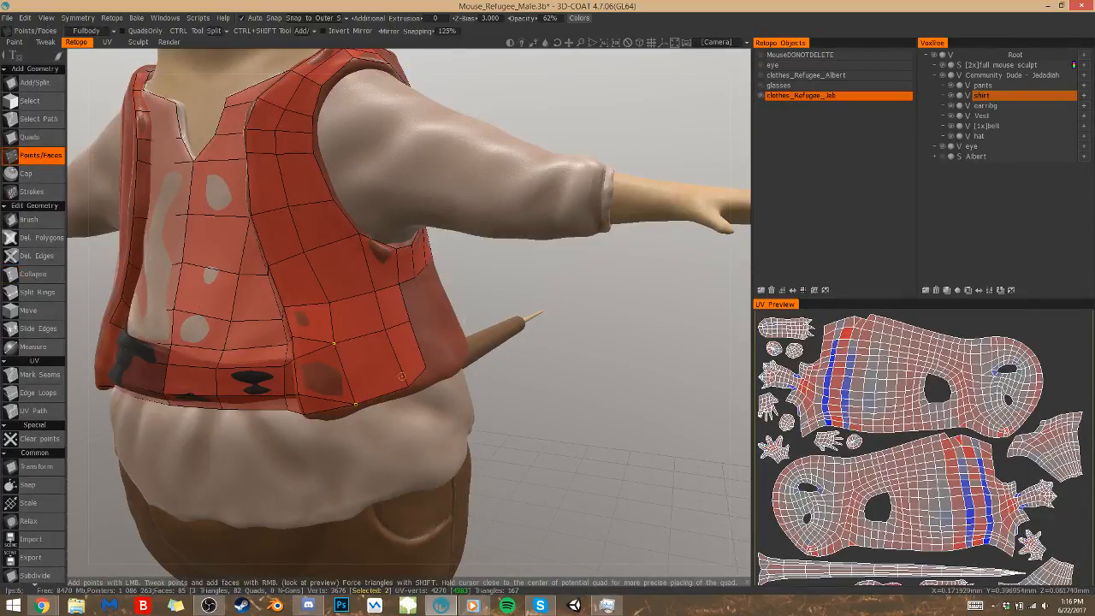
pyautogui.moveTo(422, 373); pyautogui.dragTo(429, 377, button='right')
pyautogui.moveTo(355, 404); pyautogui.dragTo(346, 407, button='right')
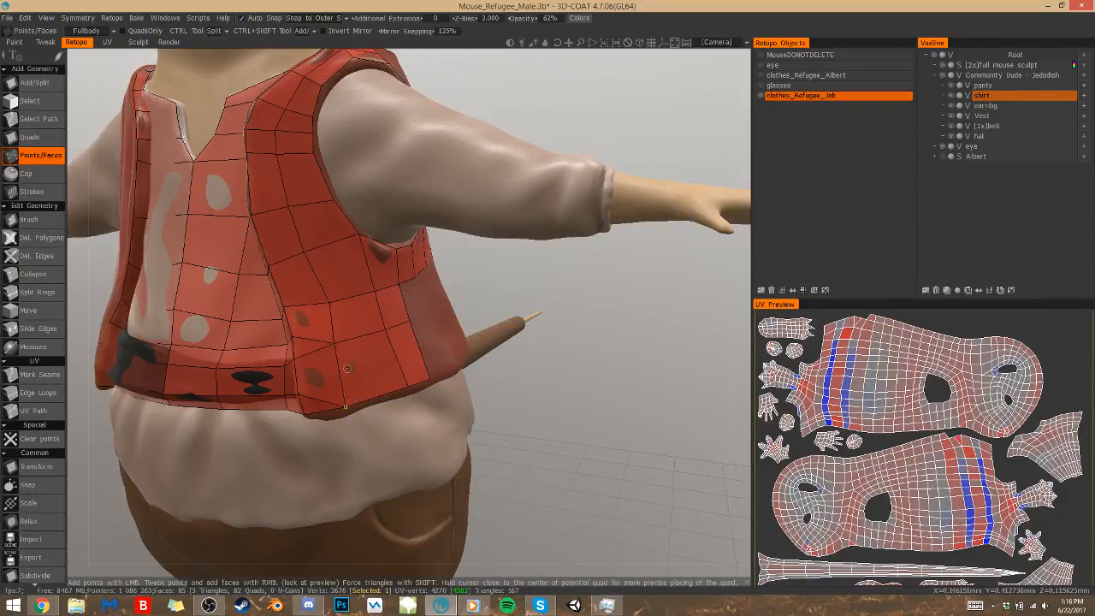
# Place four points on the vest's lower side and fill them with a quad reaching down to the hem
pyautogui.moveTo(465, 414); pyautogui.dragTo(433, 309, button='middle')
pyautogui.click(478, 301)
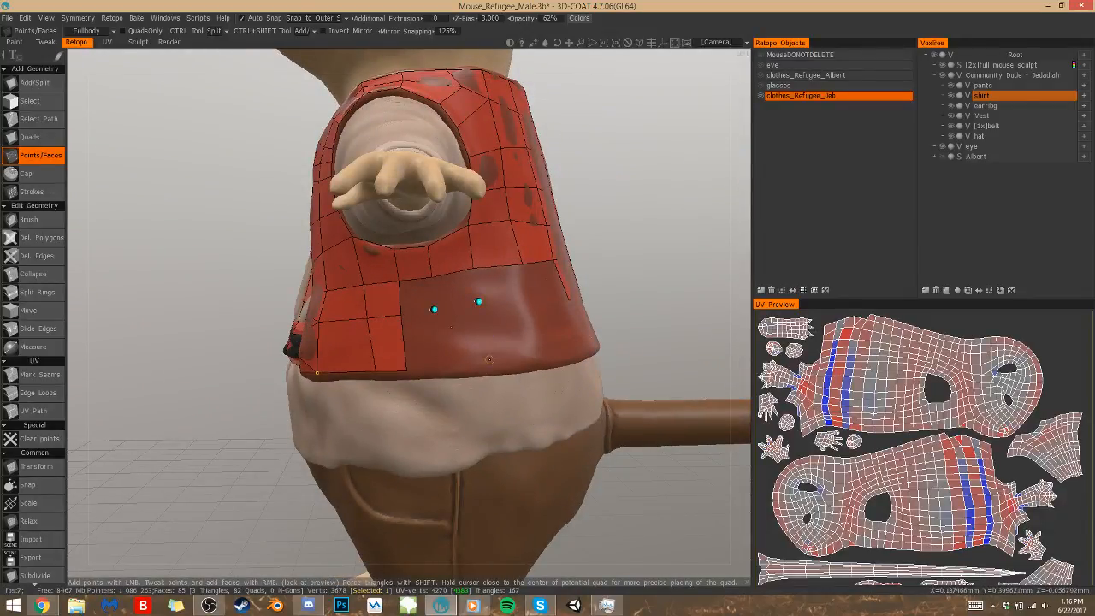
pyautogui.click(490, 367)
pyautogui.click(446, 370)
pyautogui.rightClick(459, 338)
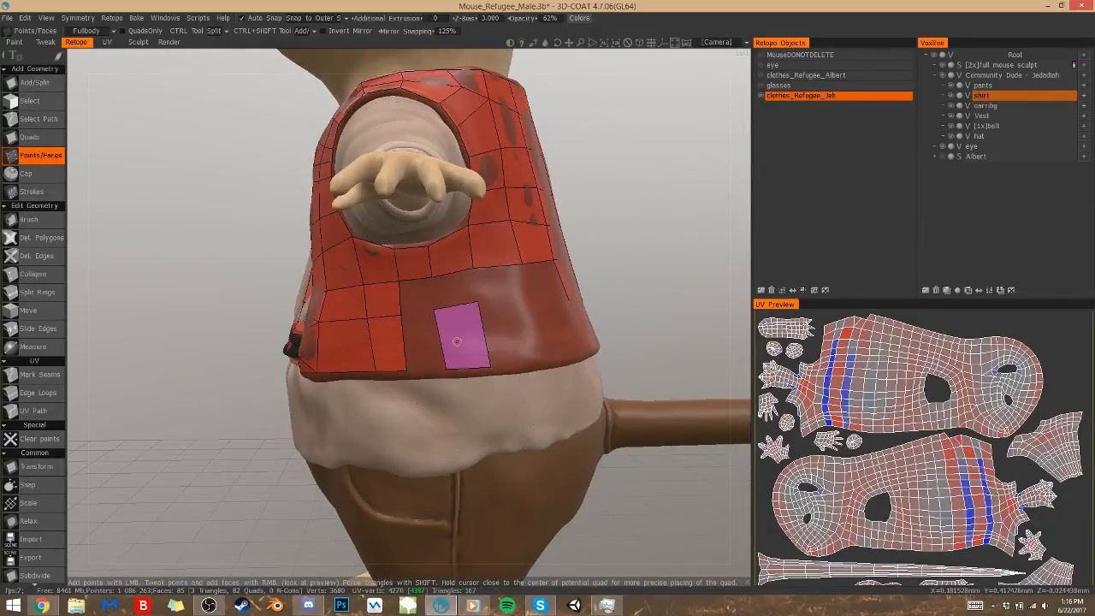
# Add points around the vest's lower back and fill the quads between the side quad and the back down to the hem
pyautogui.moveTo(528, 334); pyautogui.dragTo(616, 387, button='middle')
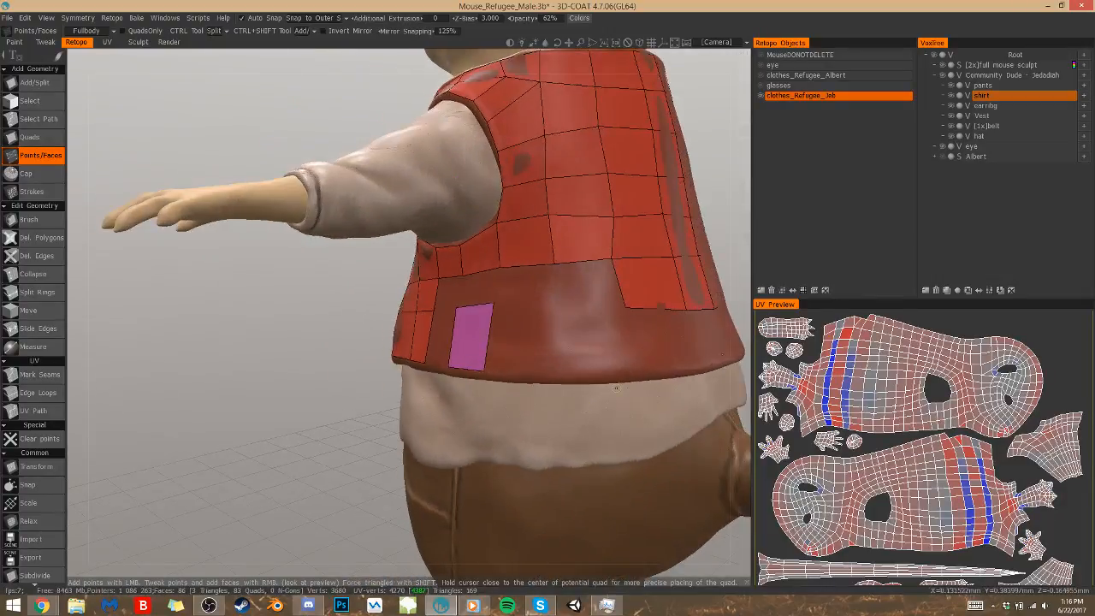
pyautogui.click(560, 305)
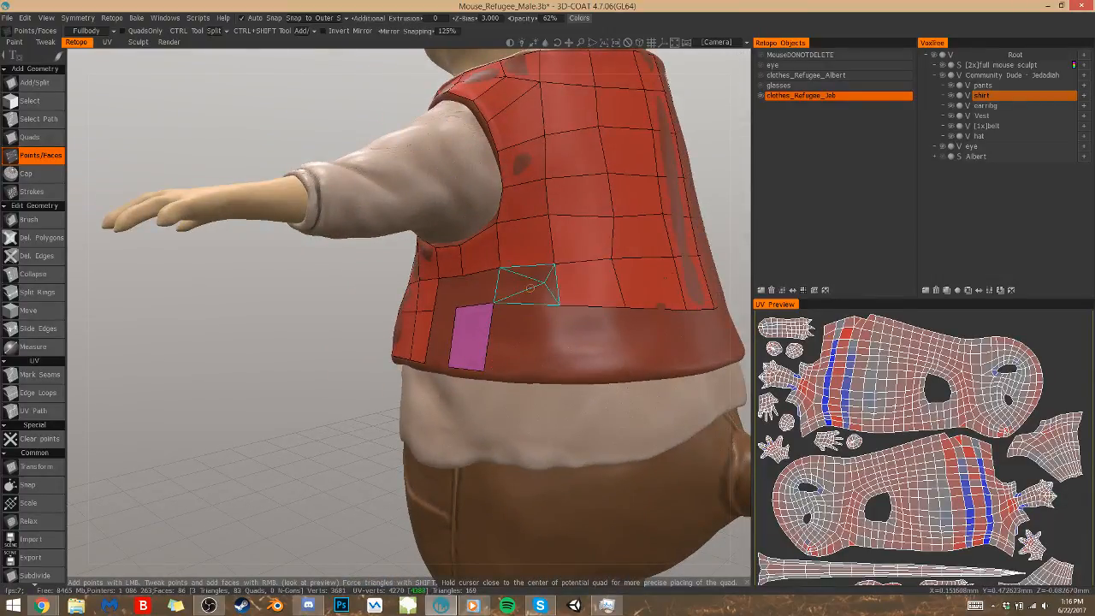
pyautogui.click(559, 367)
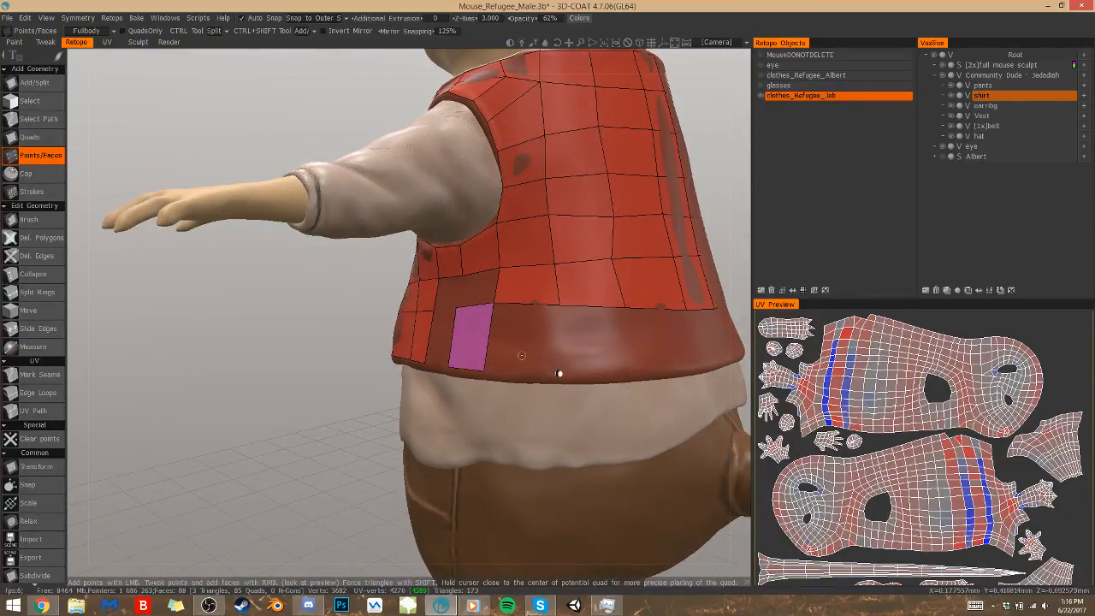
pyautogui.rightClick(520, 341)
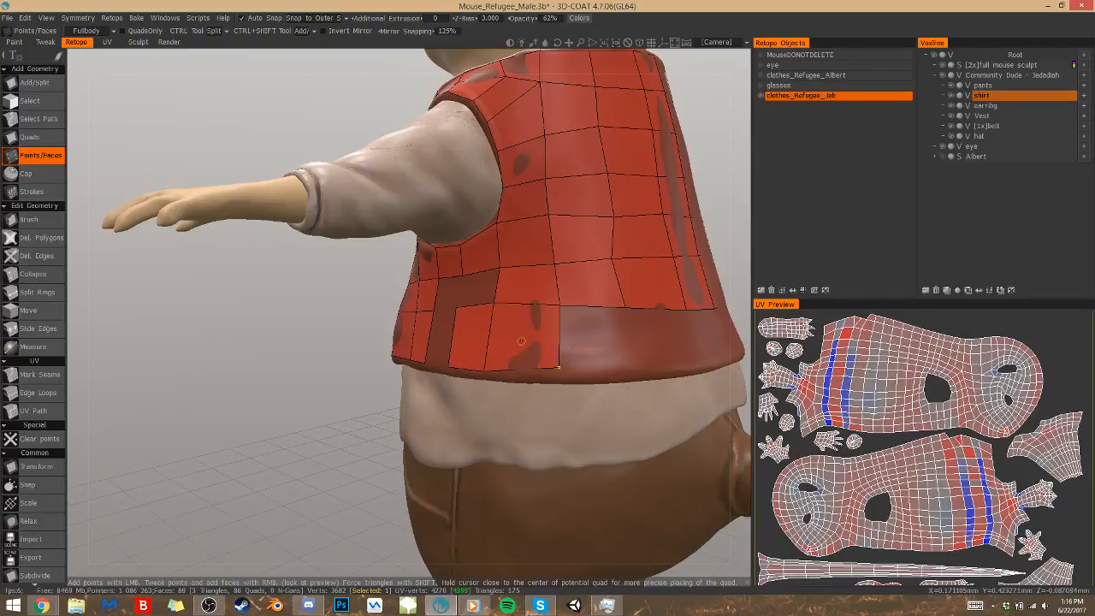
pyautogui.click(629, 371)
pyautogui.click(700, 363)
pyautogui.rightClick(652, 338)
pyautogui.rightClick(592, 343)
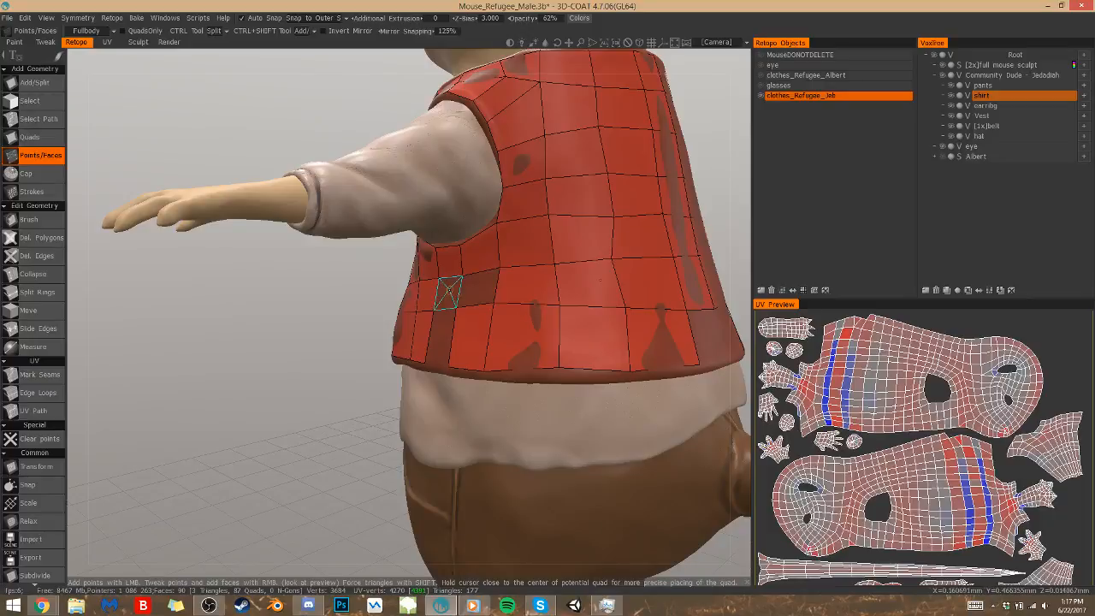
# Fill the remaining side gap with three quads and close the hem row at the centre of the vest's back
pyautogui.rightClick(476, 289)
pyautogui.rightClick(446, 292)
pyautogui.rightClick(447, 352)
pyautogui.keyDown('alt'); pyautogui.moveTo(475, 349); pyautogui.dragTo(531, 367); pyautogui.keyUp('alt')
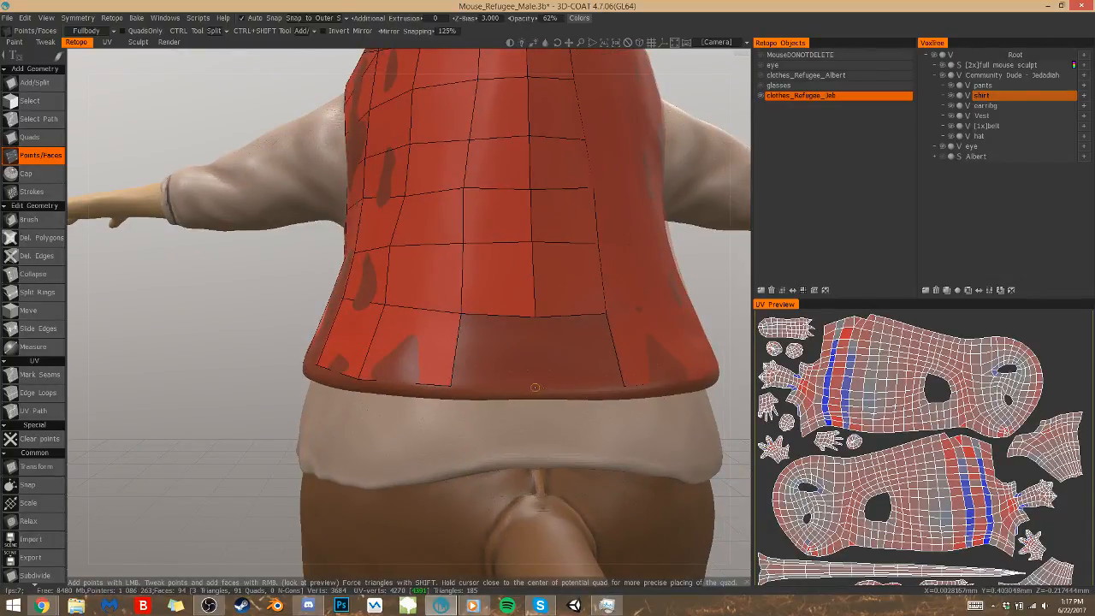
pyautogui.click(537, 386)
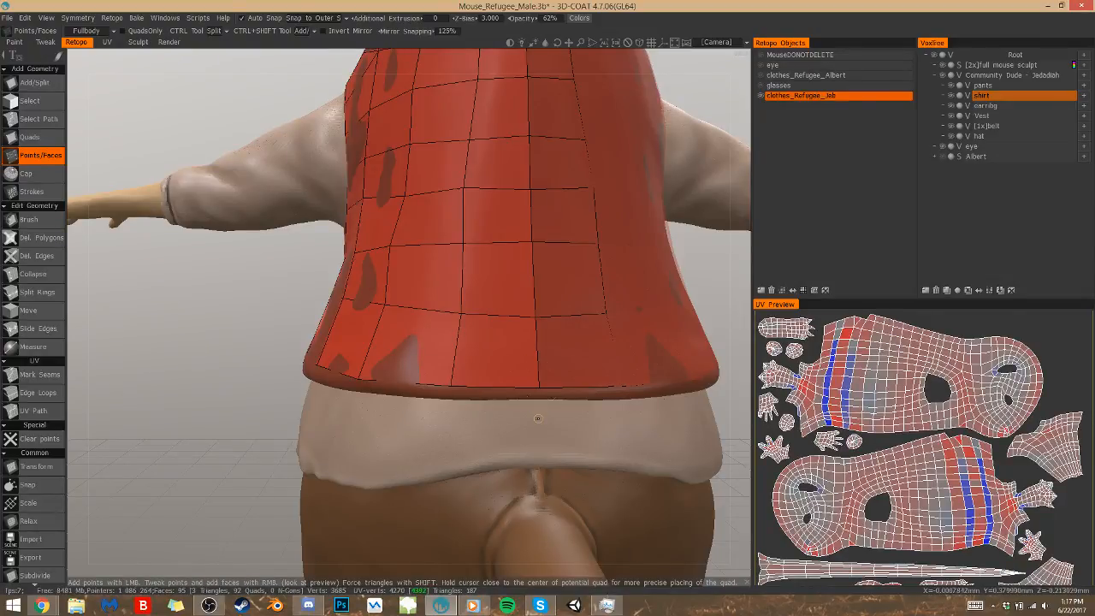
# Place points on the shirt below the vest's back and fill two quads outward from the centre line
pyautogui.click(543, 459)
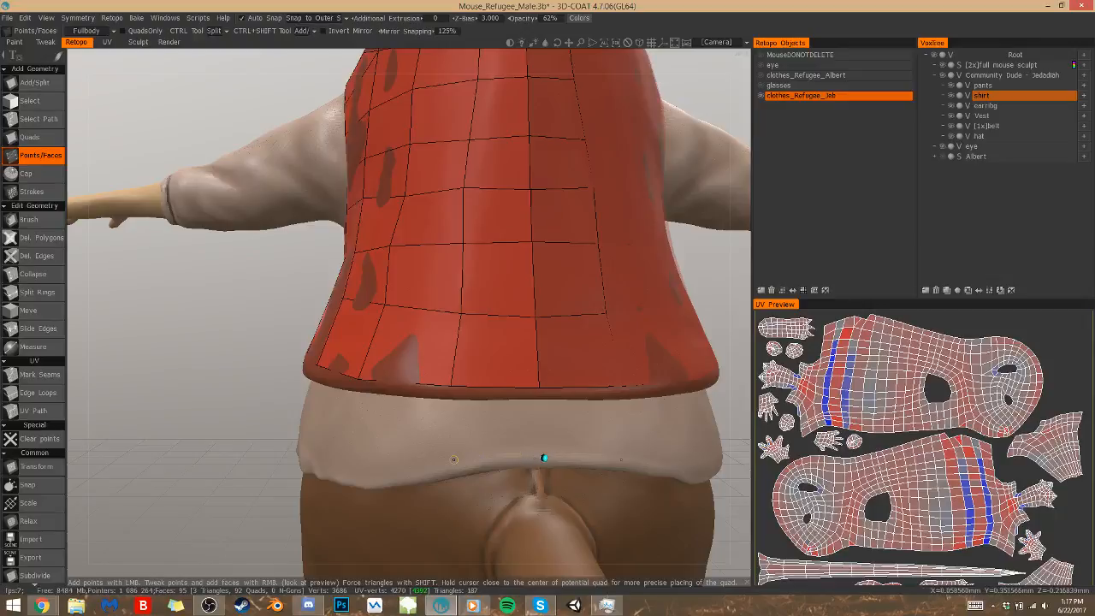
pyautogui.moveTo(544, 442); pyautogui.dragTo(487, 442, button='middle')
pyautogui.moveTo(420, 408); pyautogui.dragTo(420, 408, button='middle')
pyautogui.keyDown('alt'); pyautogui.moveTo(420, 408); pyautogui.dragTo(309, 418, button='middle'); pyautogui.keyUp('alt')
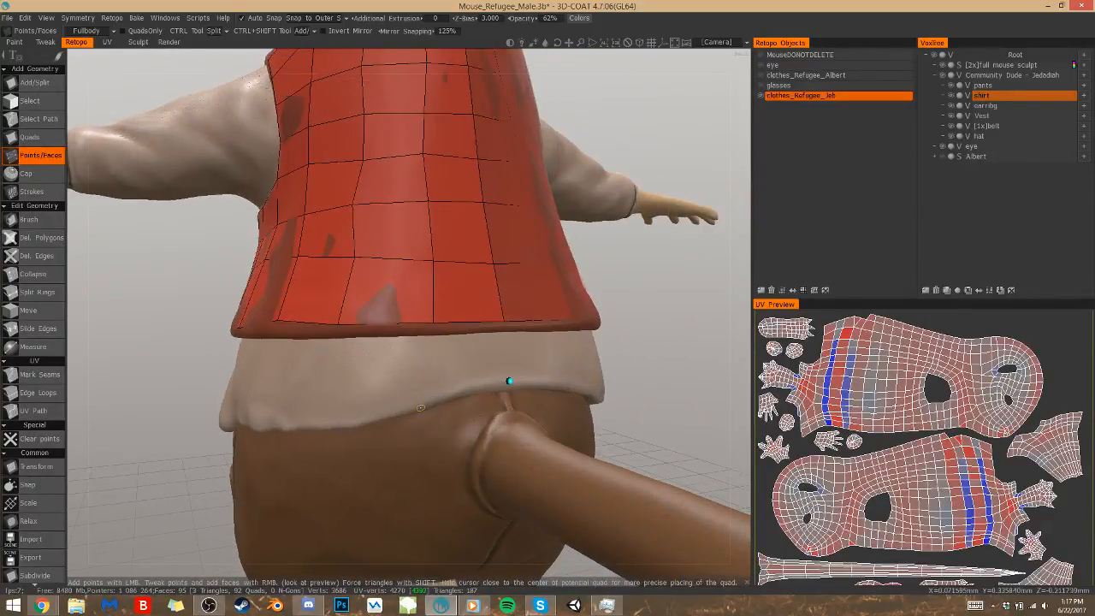
pyautogui.rightClick(471, 360)
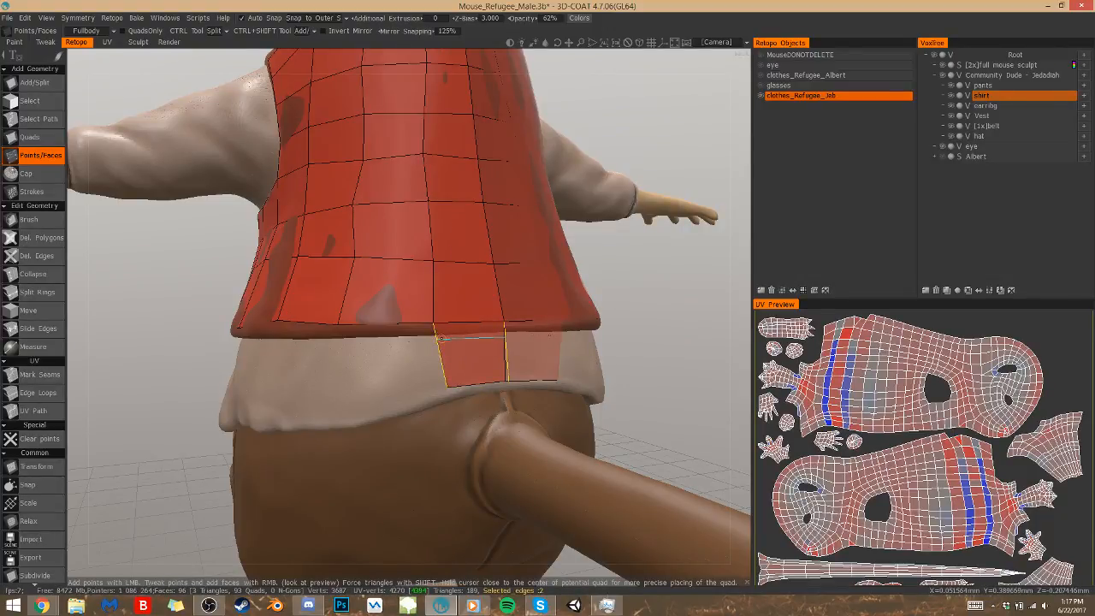
pyautogui.click(335, 384)
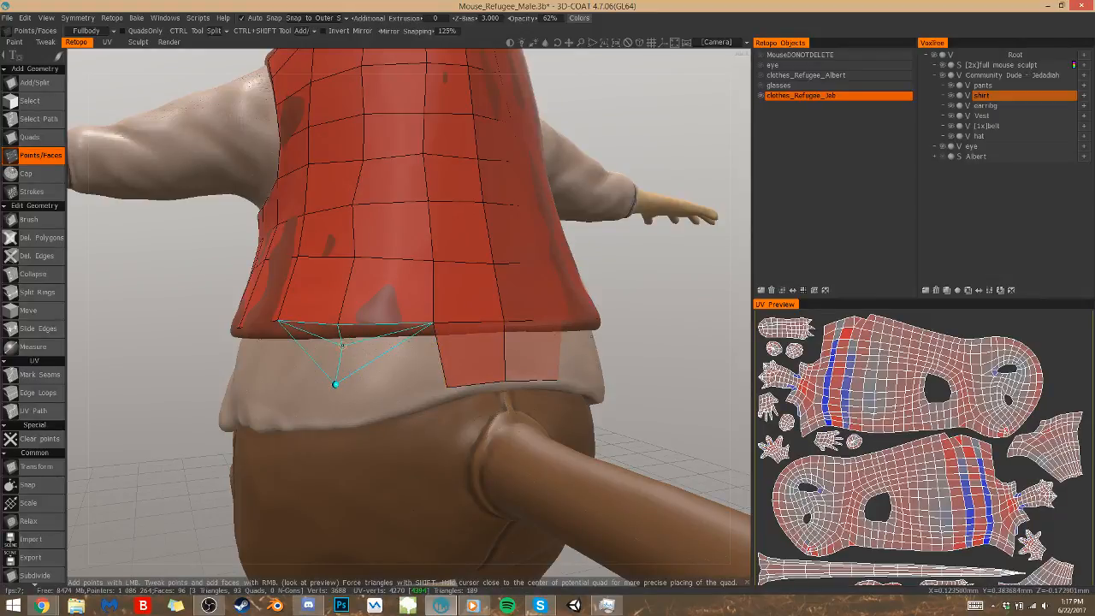
pyautogui.click(385, 356)
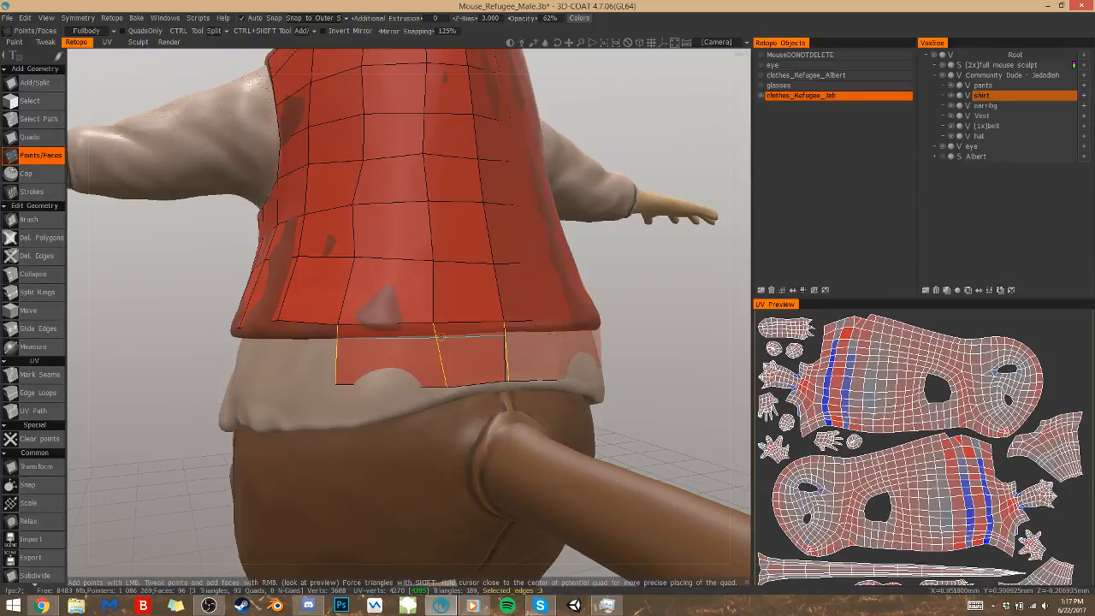
pyautogui.keyDown('ctrl'); pyautogui.click(435, 339); pyautogui.keyUp('ctrl')
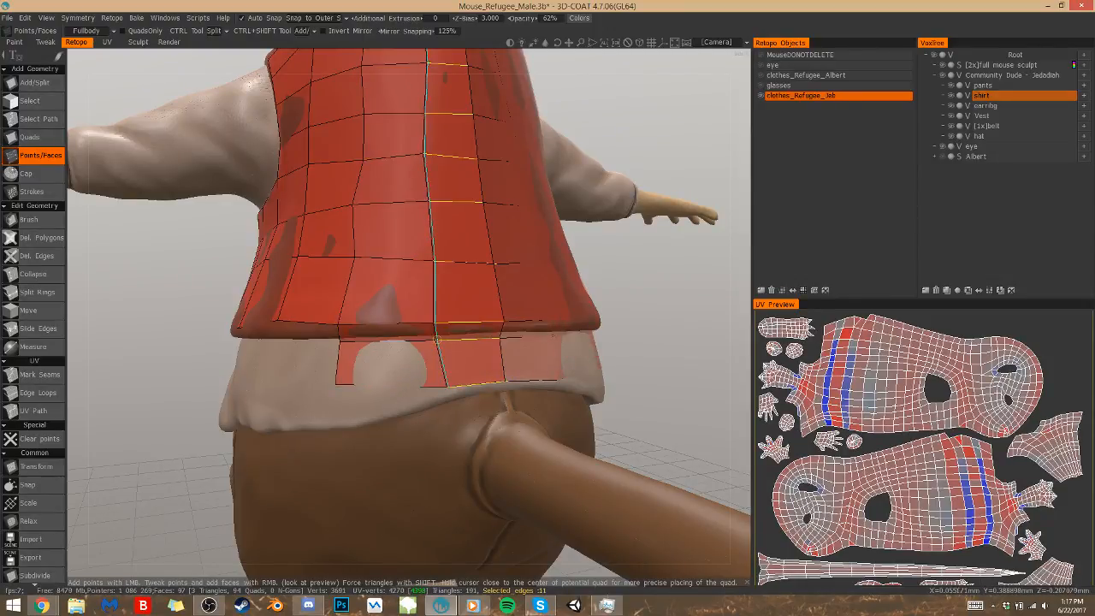
pyautogui.keyDown('alt'); pyautogui.moveTo(435, 337); pyautogui.dragTo(436, 328); pyautogui.keyUp('alt')
pyautogui.hotkey('ctrl', 'z')
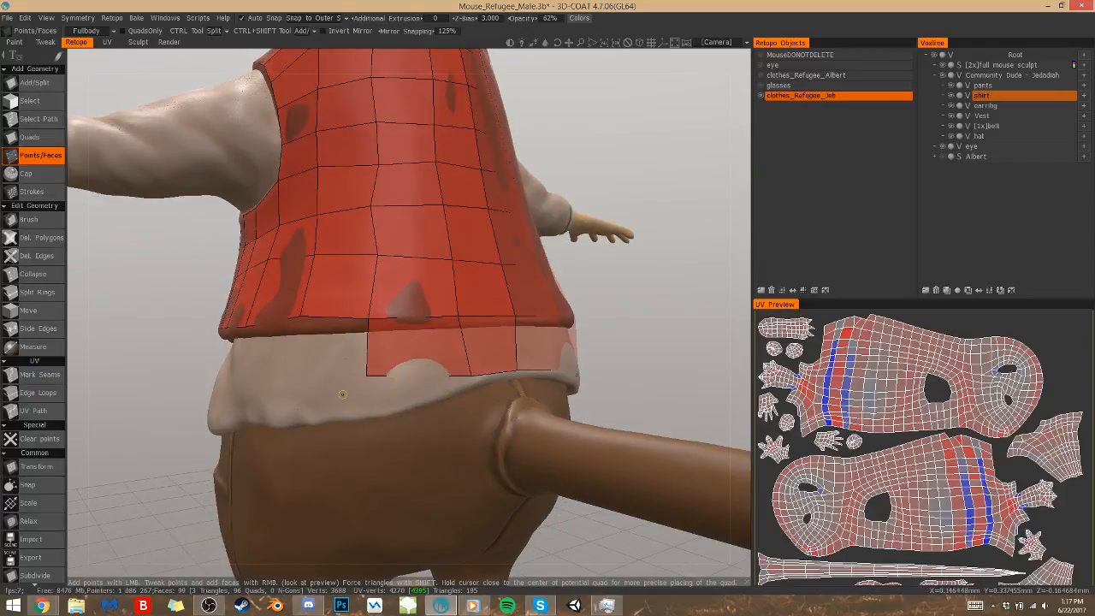
# Place a point on the shirt's hem and fill a triangle between it and the lower edge of the outer back quad
pyautogui.keyDown('alt'); pyautogui.moveTo(388, 390); pyautogui.dragTo(386, 390); pyautogui.keyUp('alt')
pyautogui.click(369, 410)
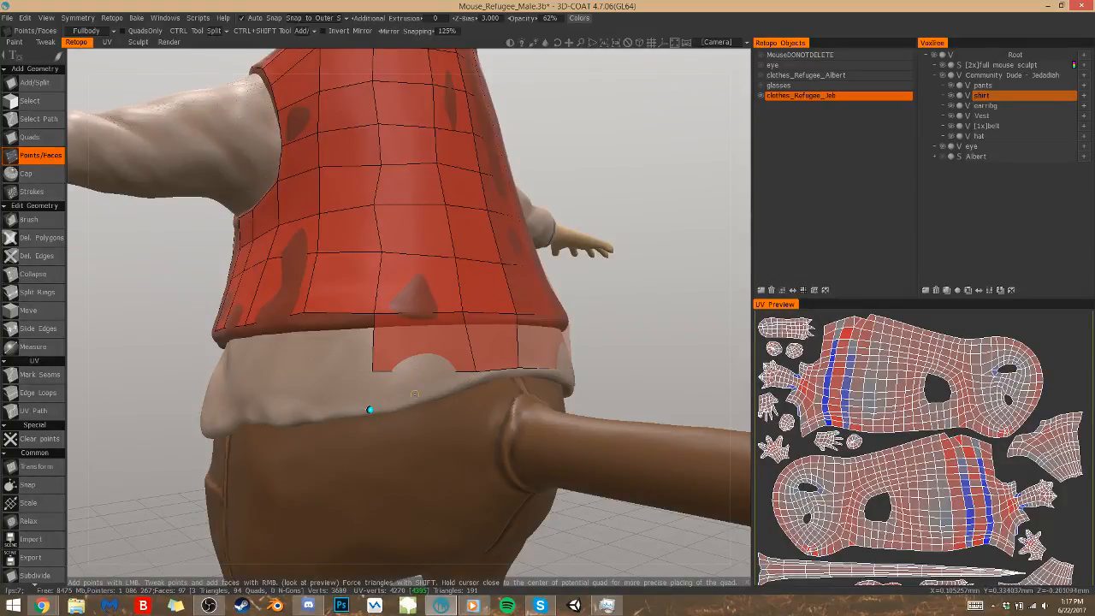
pyautogui.press('q')
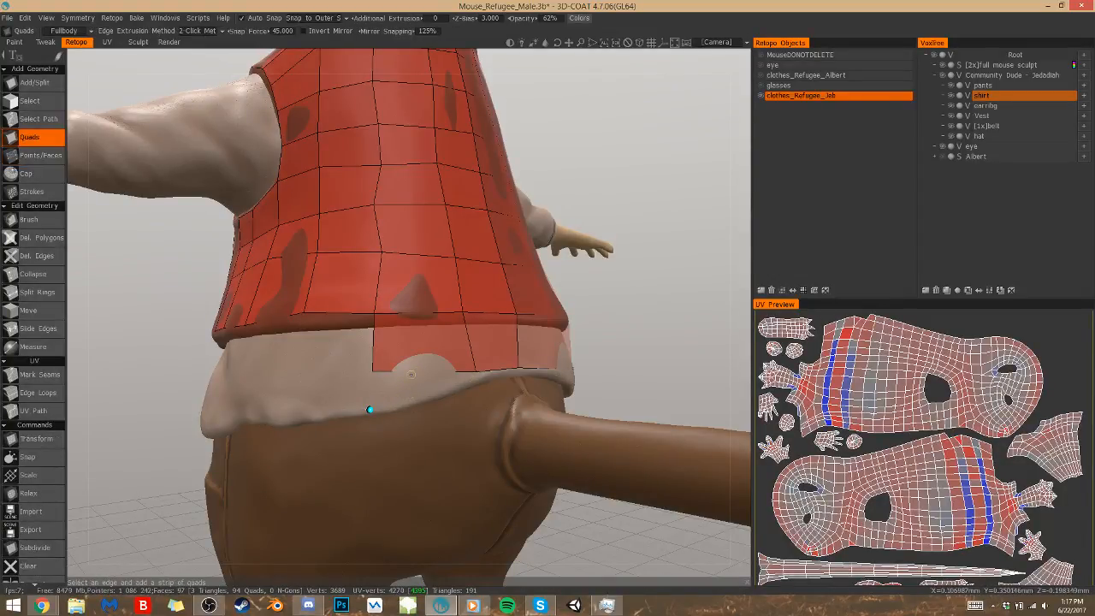
pyautogui.click(413, 372)
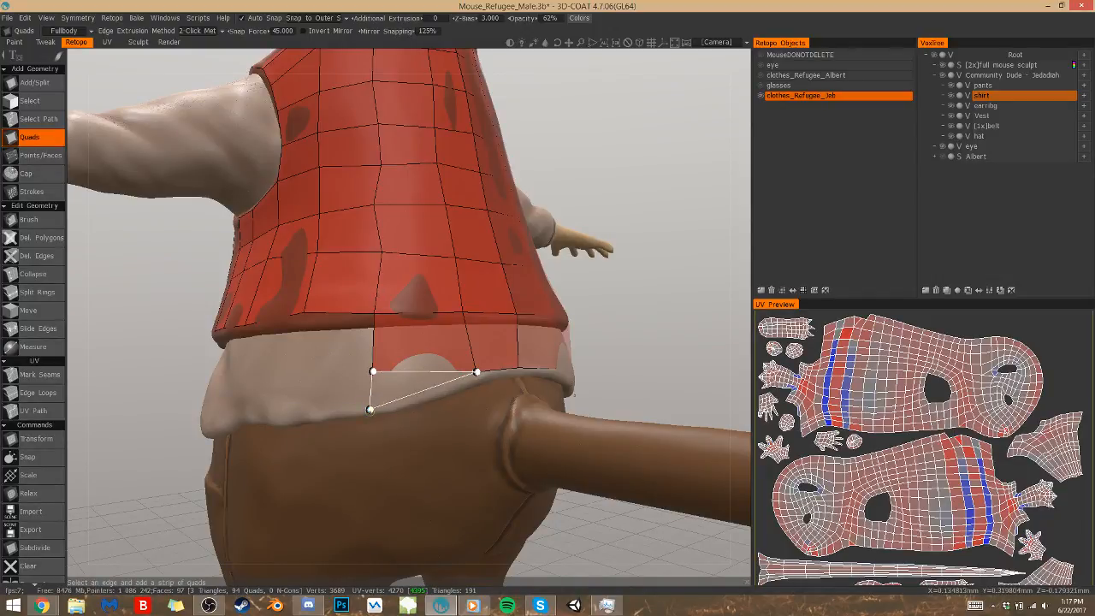
pyautogui.click(370, 410)
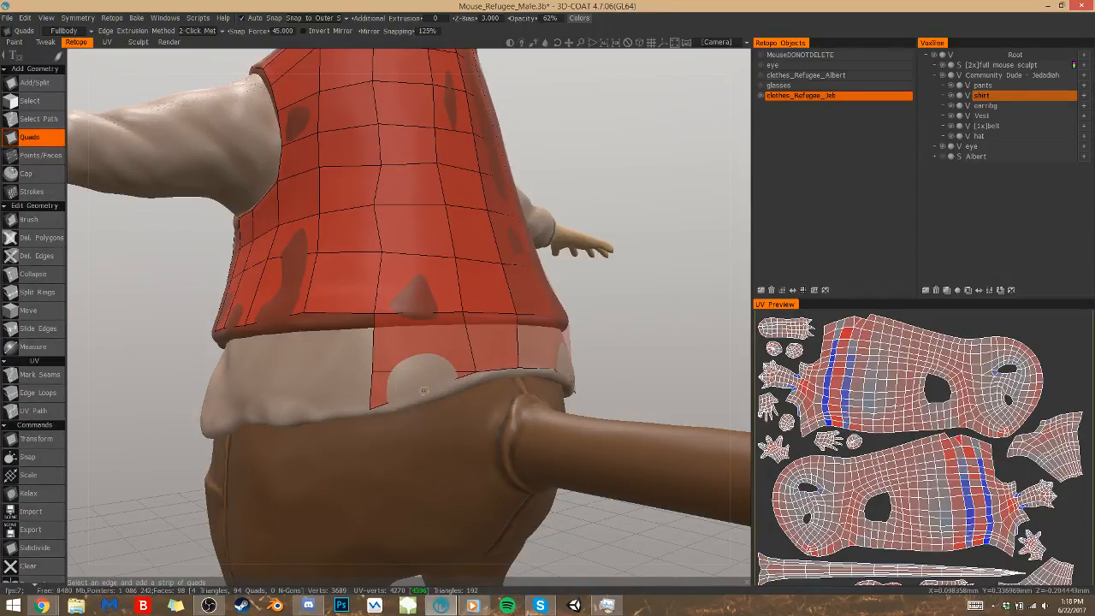
# Reposition the outer edge points and lower corner points of the shirt's back faces to follow the hem
pyautogui.press('p')
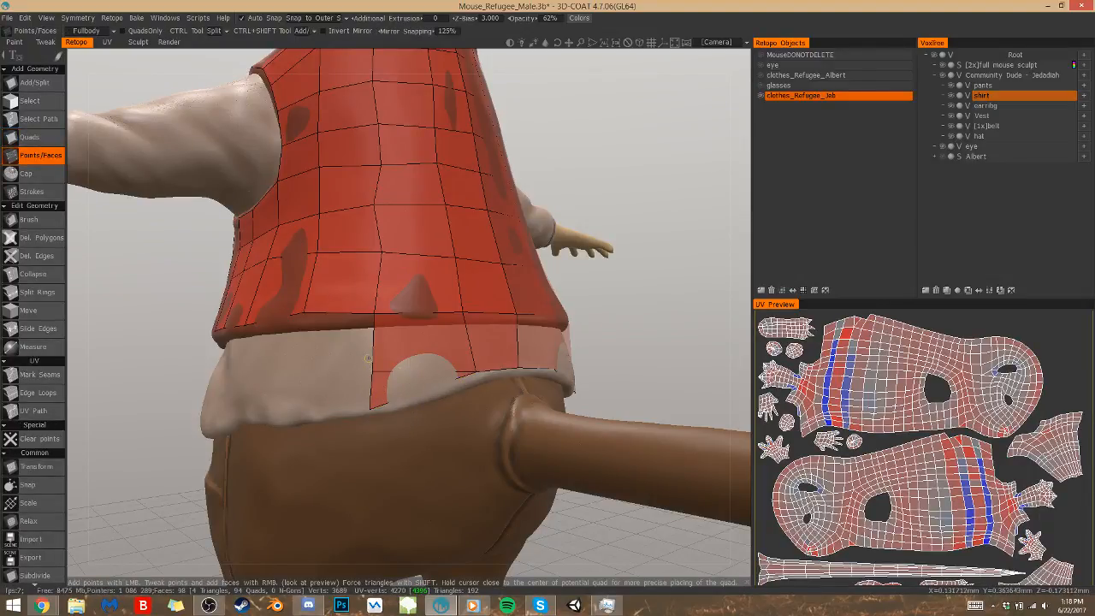
pyautogui.moveTo(374, 357); pyautogui.dragTo(383, 358, button='right')
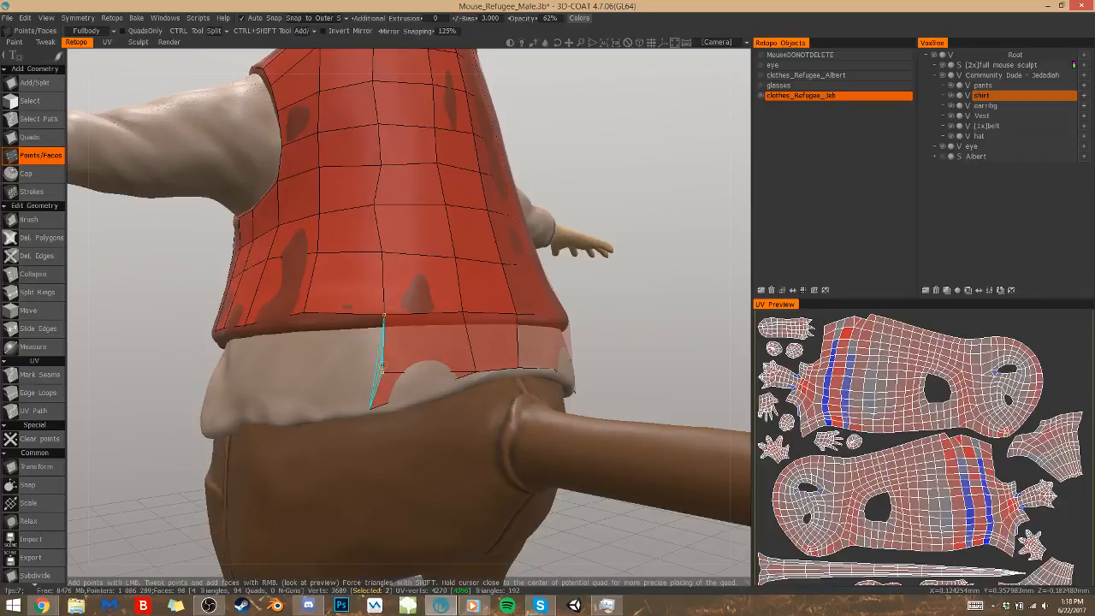
pyautogui.moveTo(371, 409); pyautogui.dragTo(394, 409, button='right')
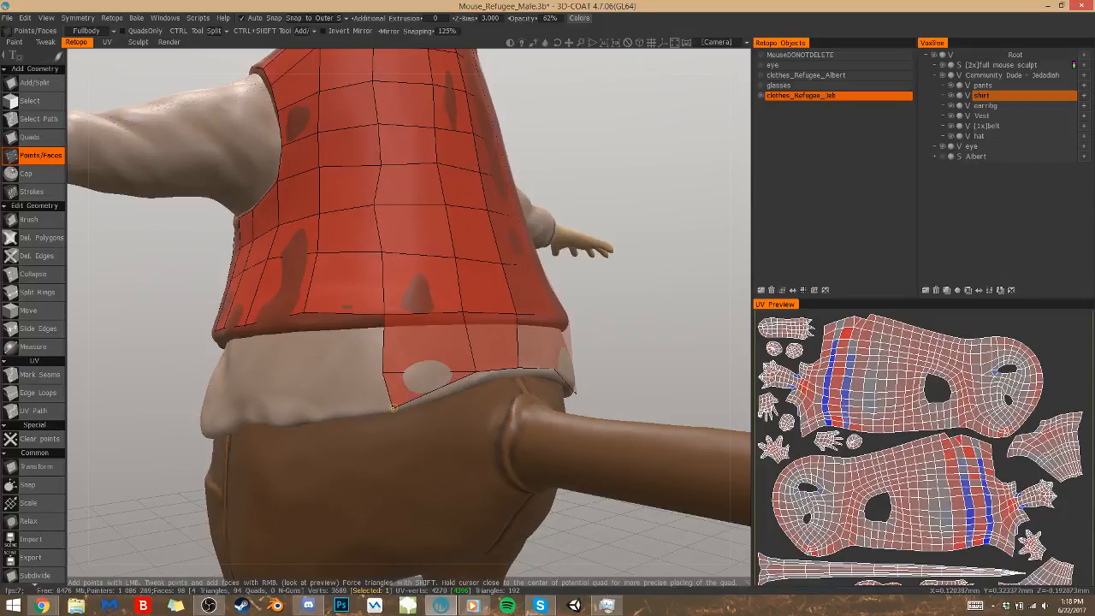
pyautogui.moveTo(473, 372); pyautogui.dragTo(480, 377, button='right')
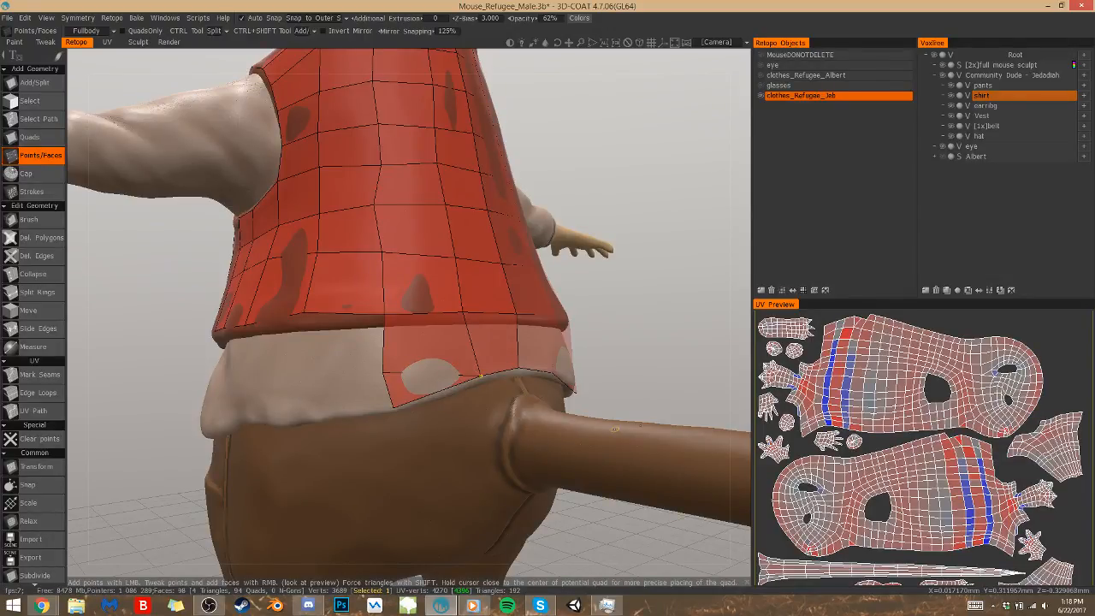
pyautogui.moveTo(380, 374); pyautogui.dragTo(387, 370, button='right')
pyautogui.moveTo(620, 312); pyautogui.dragTo(605, 349, button='right')
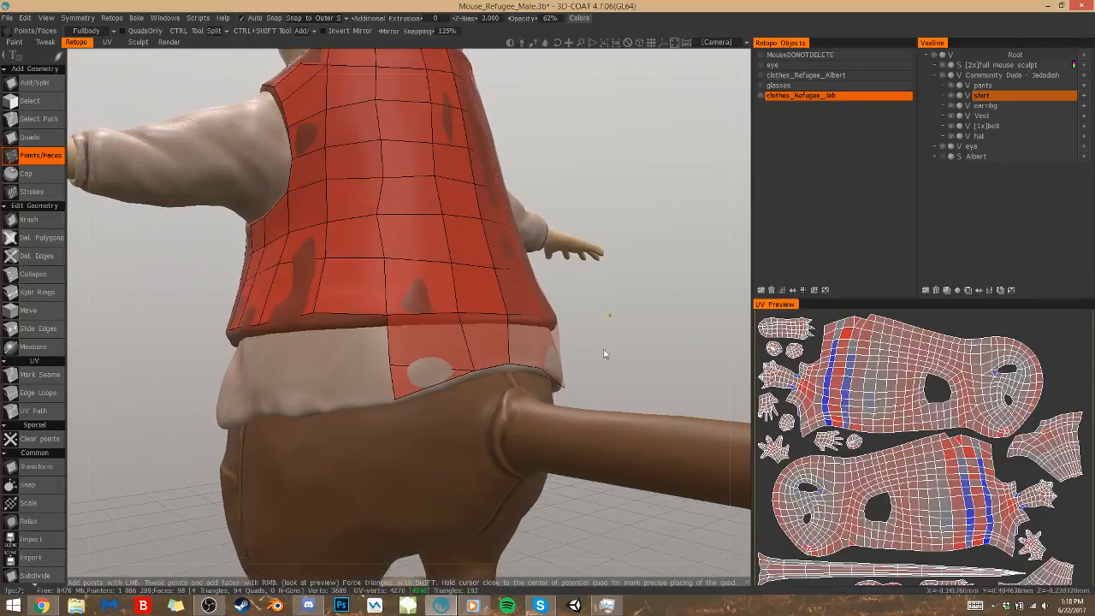
# Place two points on the bare shirt beside the back faces and fill a lower and an upper quad there
pyautogui.moveTo(628, 352); pyautogui.dragTo(624, 350)
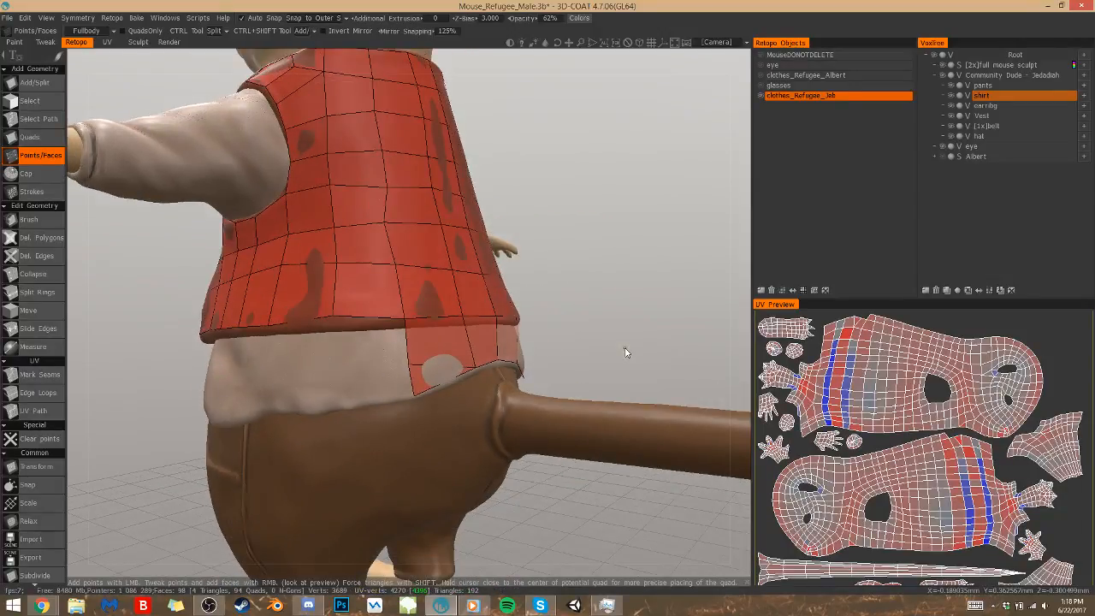
pyautogui.click(336, 367)
pyautogui.click(336, 406)
pyautogui.rightClick(373, 382)
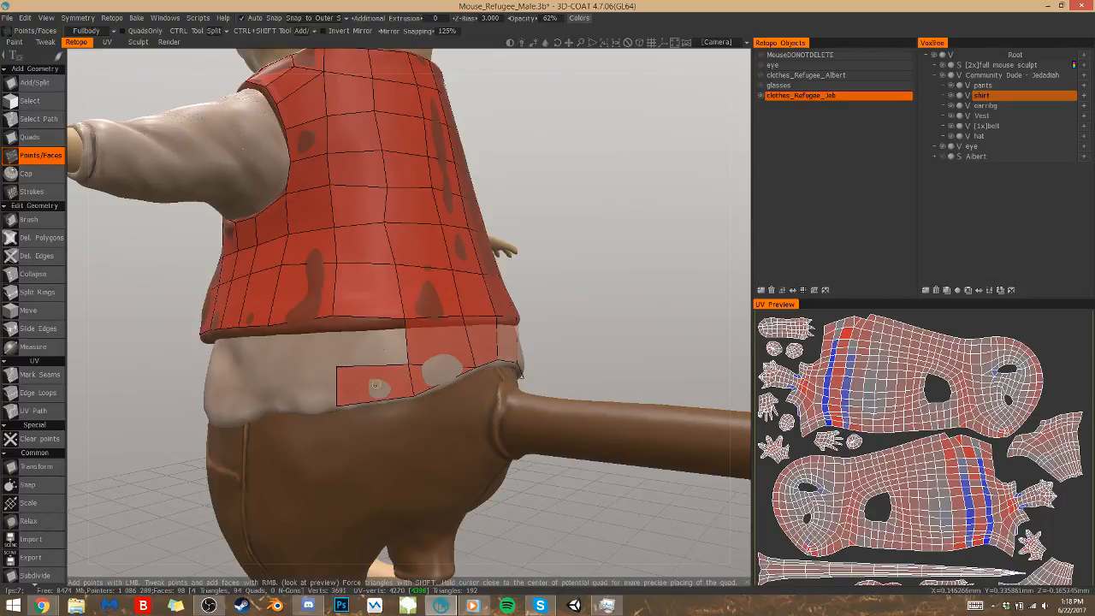
pyautogui.rightClick(371, 349)
# Extend the shirt mesh one column further around toward the side with two new points and two stacked quads
pyautogui.moveTo(550, 340); pyautogui.dragTo(575, 330)
pyautogui.moveTo(574, 331); pyautogui.dragTo(573, 357, button='right')
pyautogui.moveTo(556, 338); pyautogui.dragTo(607, 345)
pyautogui.click(340, 341)
pyautogui.click(341, 359)
pyautogui.rightClick(358, 351)
pyautogui.rightClick(359, 334)
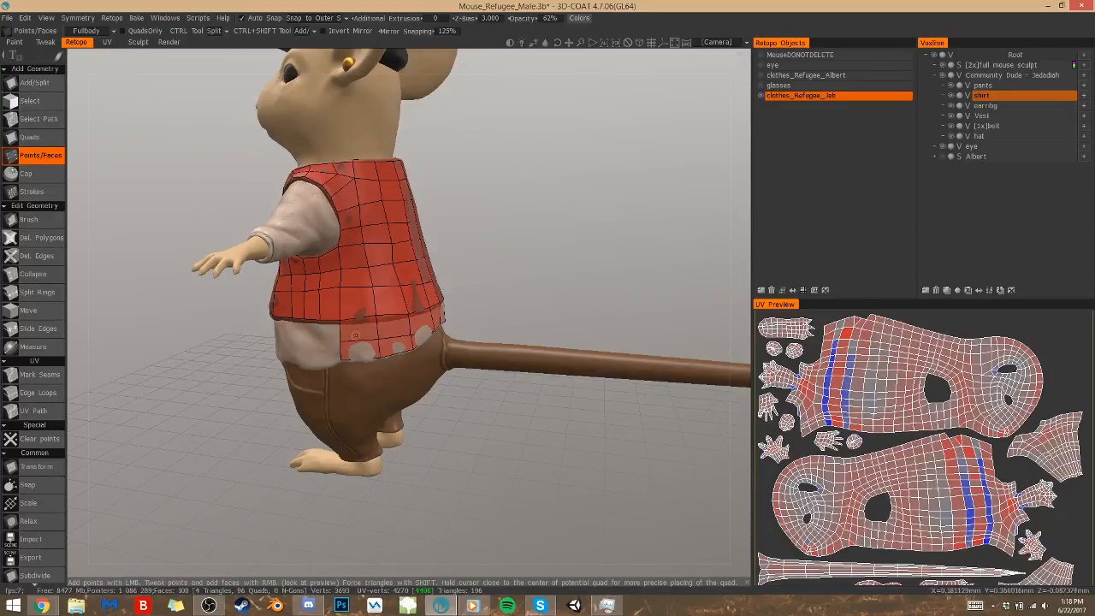
# Place three points midway down the shirt's side, fill three quads up to the vest's edge, and adjust the vest's nearby edge point
pyautogui.keyDown('alt'); pyautogui.moveTo(492, 386); pyautogui.dragTo(526, 361); pyautogui.keyUp('alt')
pyautogui.keyDown('alt'); pyautogui.moveTo(457, 395); pyautogui.dragTo(456, 365, button='right'); pyautogui.keyUp('alt')
pyautogui.keyDown('alt'); pyautogui.moveTo(375, 363); pyautogui.dragTo(456, 361, button='middle'); pyautogui.keyUp('alt')
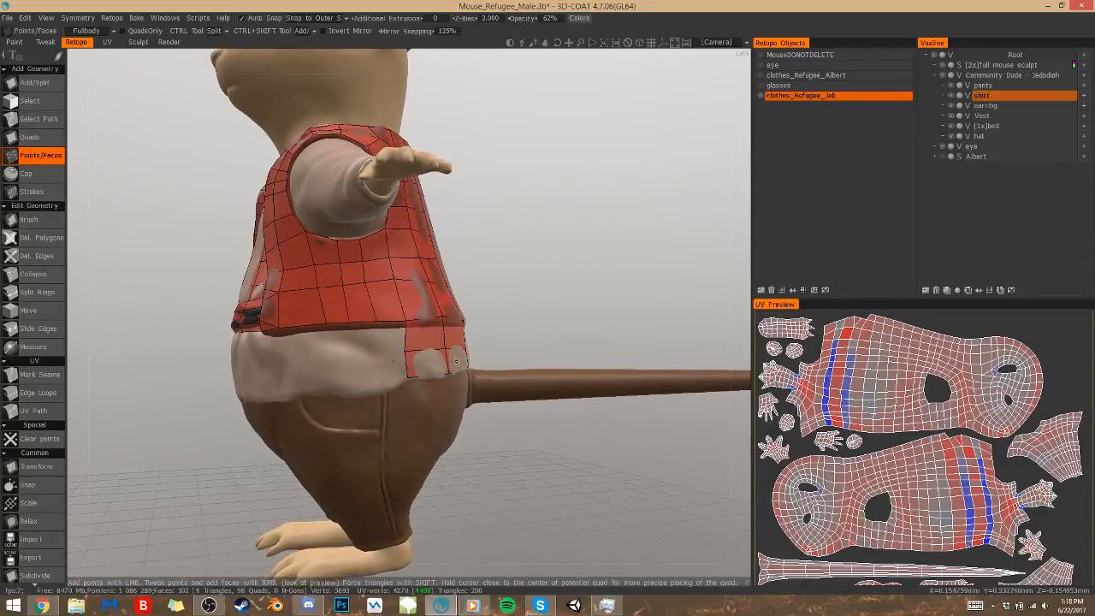
pyautogui.click(376, 352)
pyautogui.click(346, 353)
pyautogui.click(317, 352)
pyautogui.click(328, 335)
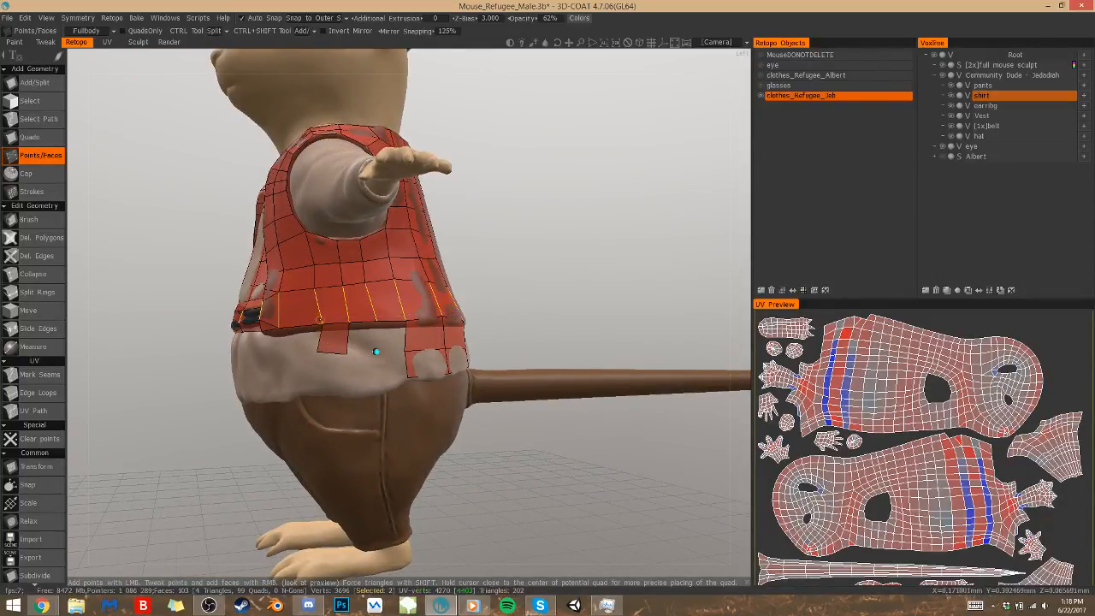
pyautogui.moveTo(319, 323); pyautogui.dragTo(315, 324, button='right')
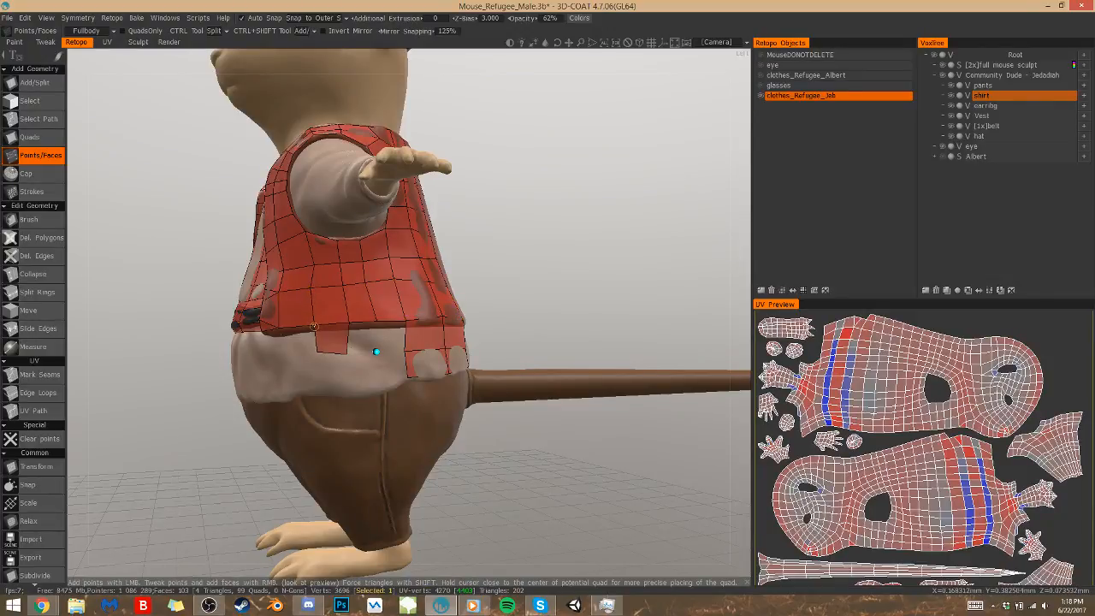
pyautogui.click(364, 339)
pyautogui.click(391, 337)
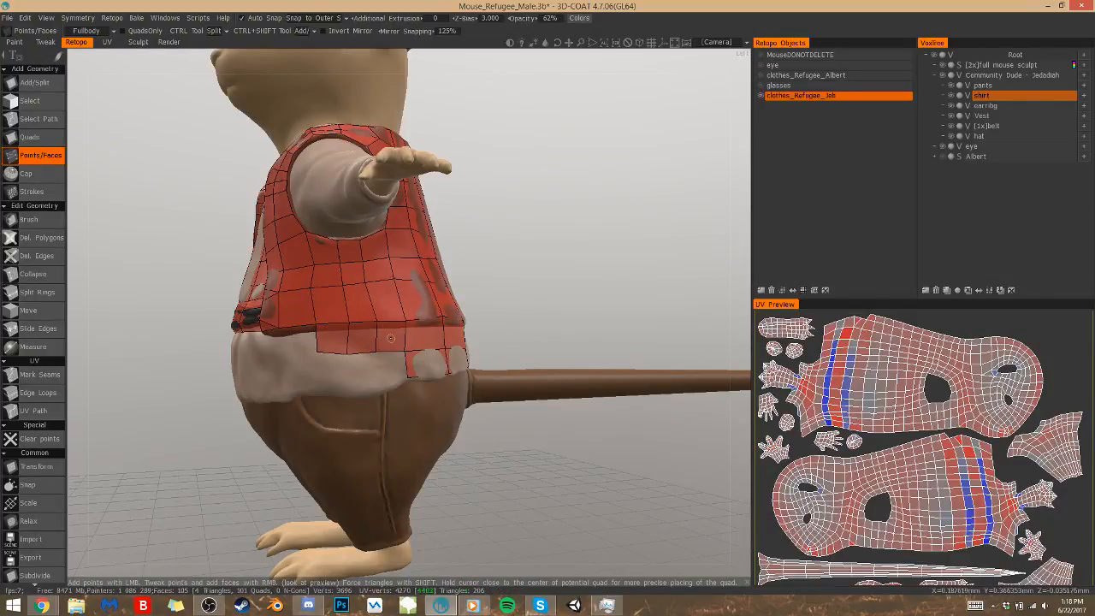
# Place three points along the hem on the shirt's side and fill three quads below the upper row
pyautogui.click(377, 381)
pyautogui.click(346, 383)
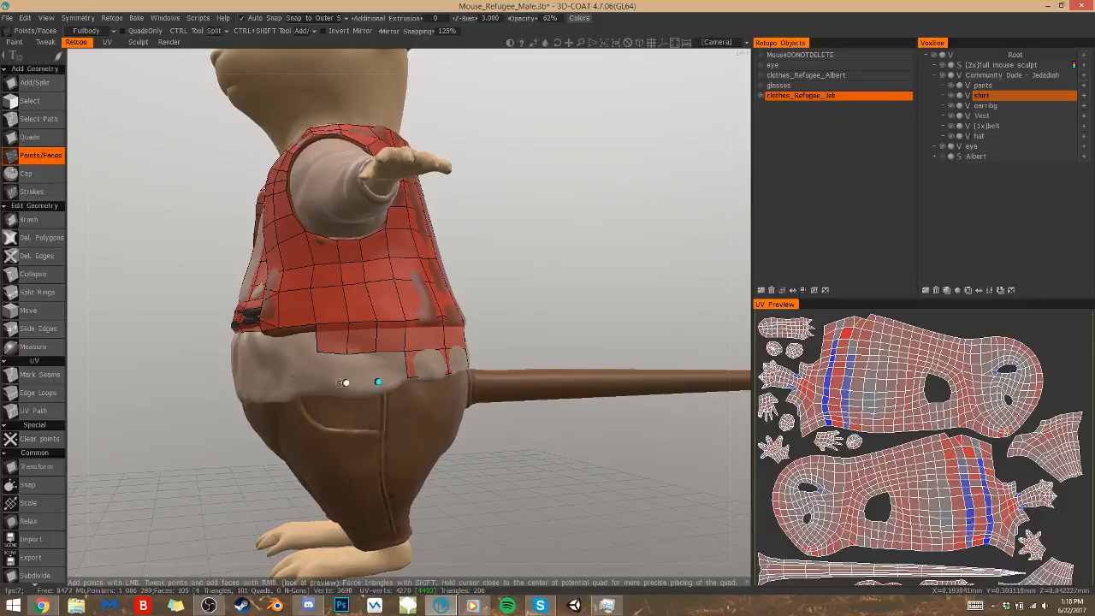
pyautogui.click(318, 385)
pyautogui.rightClick(332, 370)
pyautogui.rightClick(362, 368)
pyautogui.rightClick(385, 366)
# Place two points on the shirt below the vest's front corner and fill two quads joining the side's upper row
pyautogui.keyDown('alt'); pyautogui.moveTo(409, 382); pyautogui.dragTo(478, 392); pyautogui.keyUp('alt')
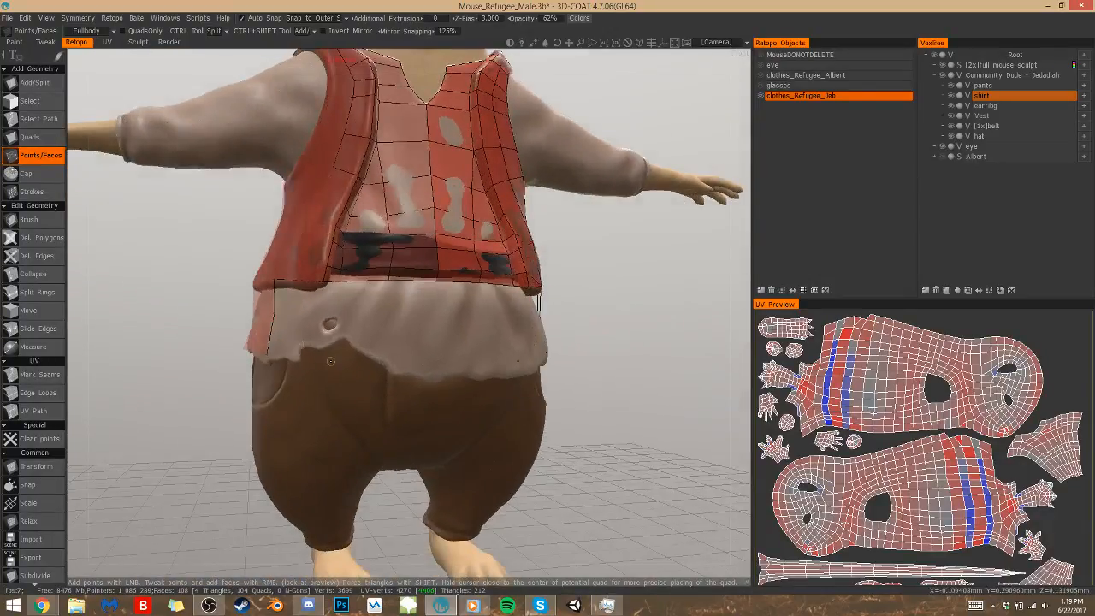
pyautogui.keyDown('alt'); pyautogui.moveTo(565, 398); pyautogui.dragTo(517, 425); pyautogui.keyUp('alt')
pyautogui.click(451, 316)
pyautogui.click(426, 318)
pyautogui.rightClick(437, 303)
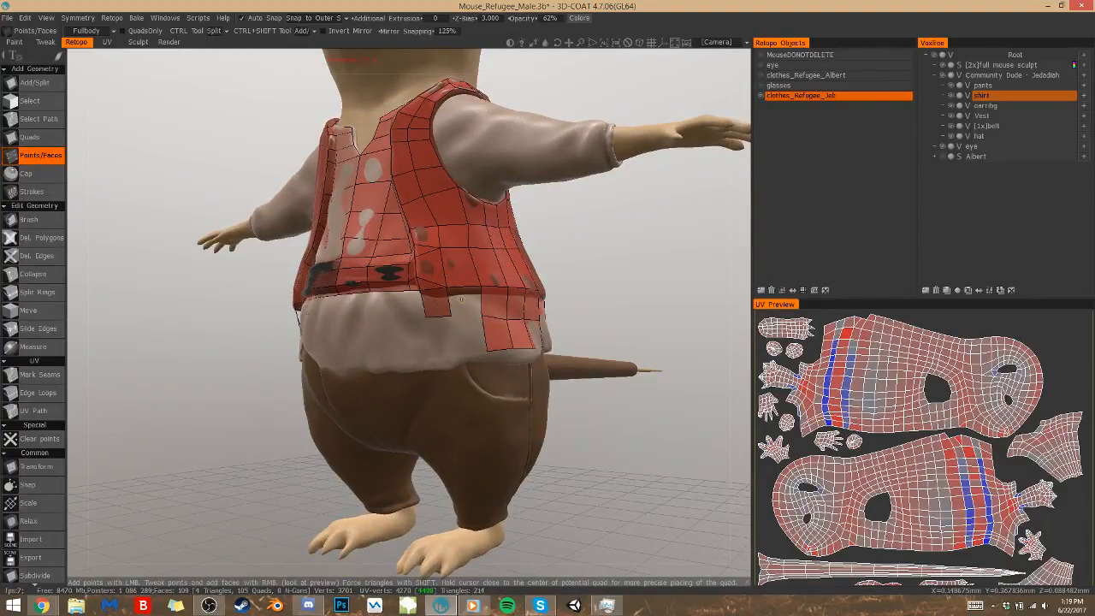
pyautogui.click(463, 300)
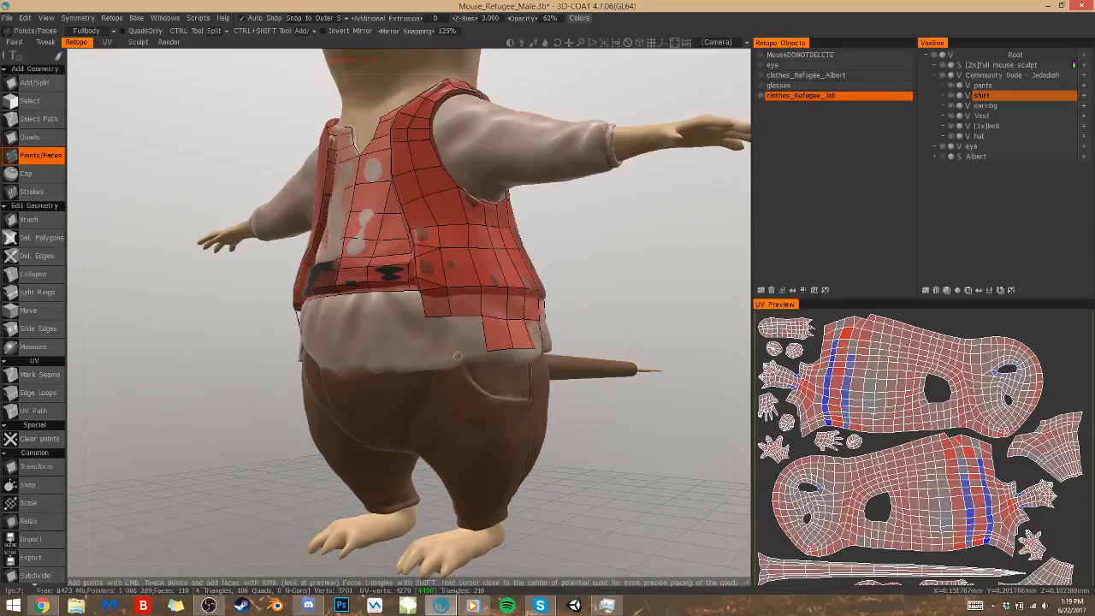
# Fill two quads down to the shirt's hem below the vest's front corner and save the project
pyautogui.click(431, 357)
pyautogui.click(467, 338)
pyautogui.moveTo(646, 442); pyautogui.dragTo(727, 441)
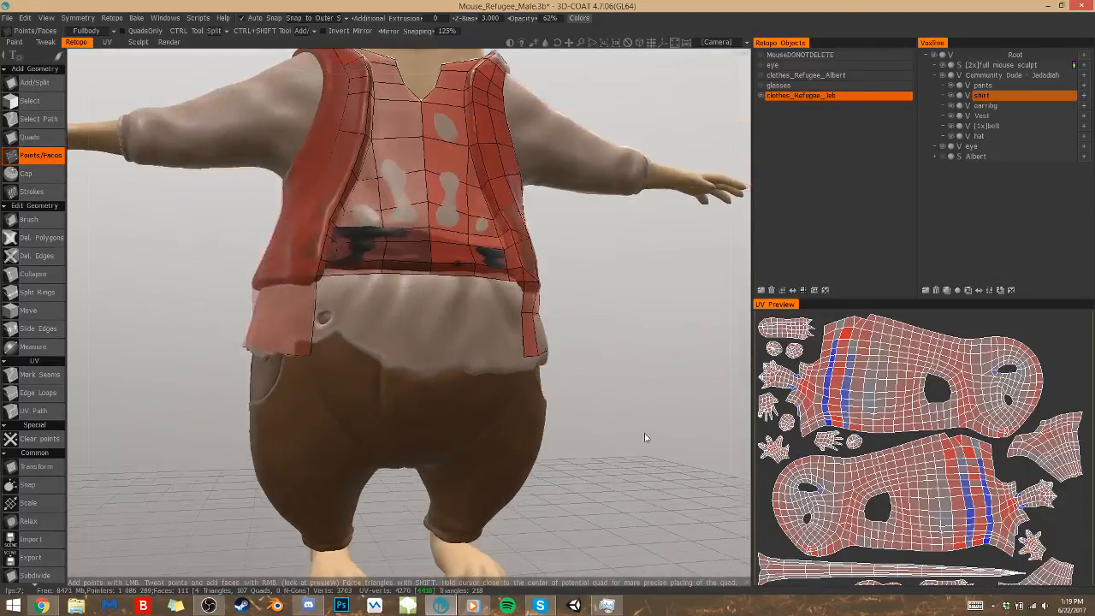
pyautogui.rightClick(302, 344)
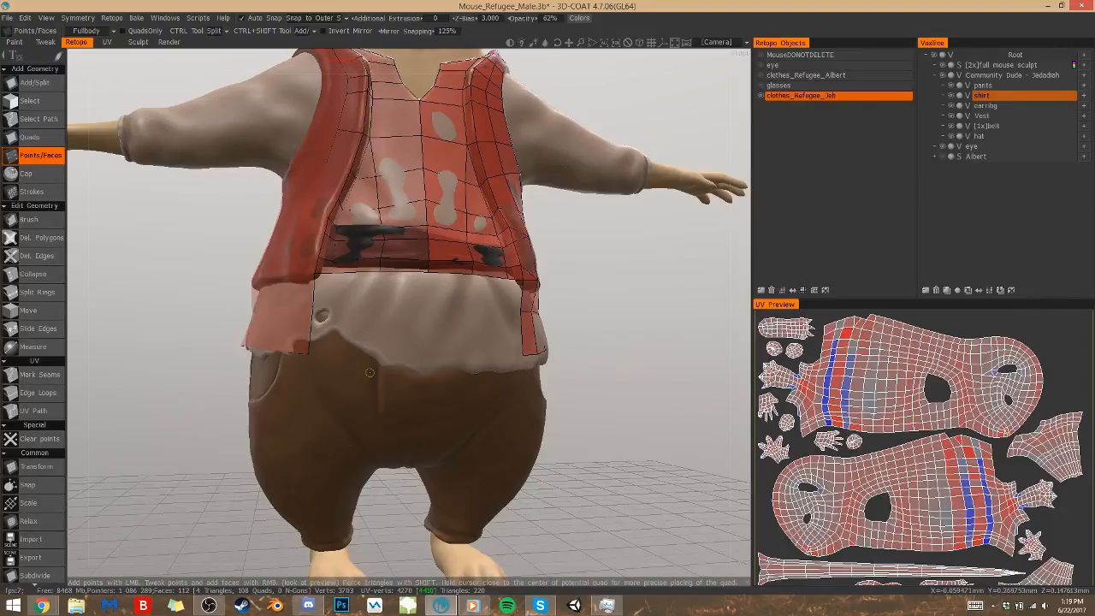
pyautogui.moveTo(588, 374); pyautogui.dragTo(569, 428)
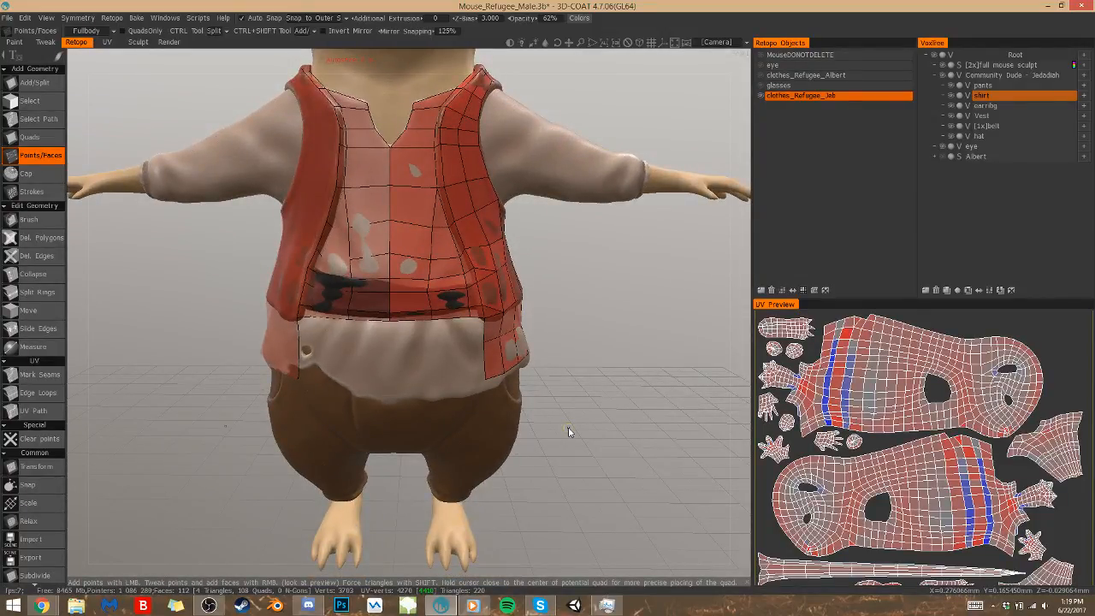
pyautogui.hotkey('ctrl', 's')
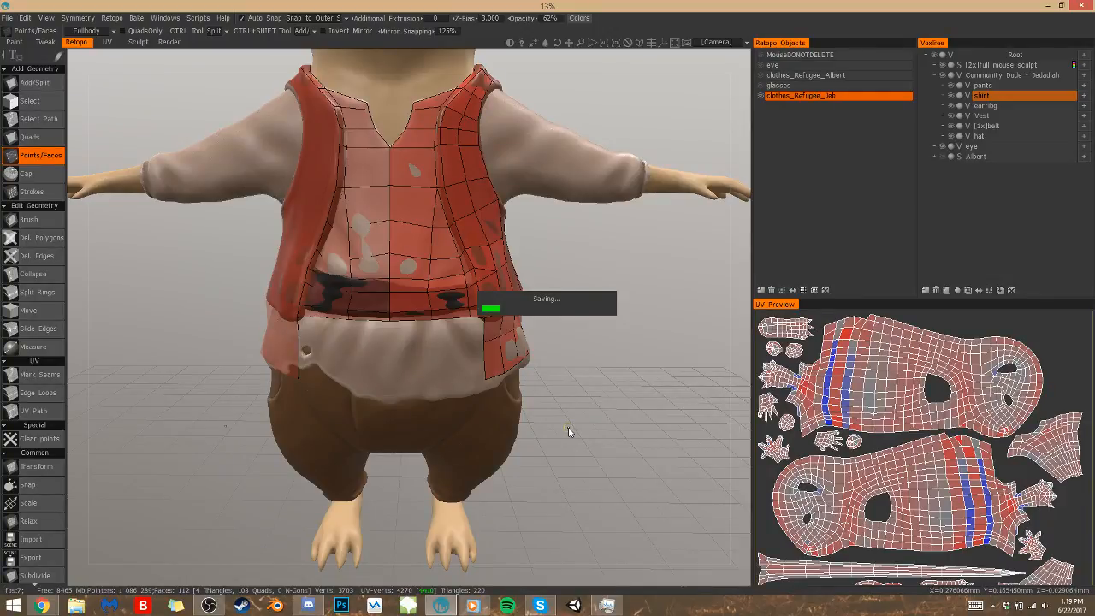
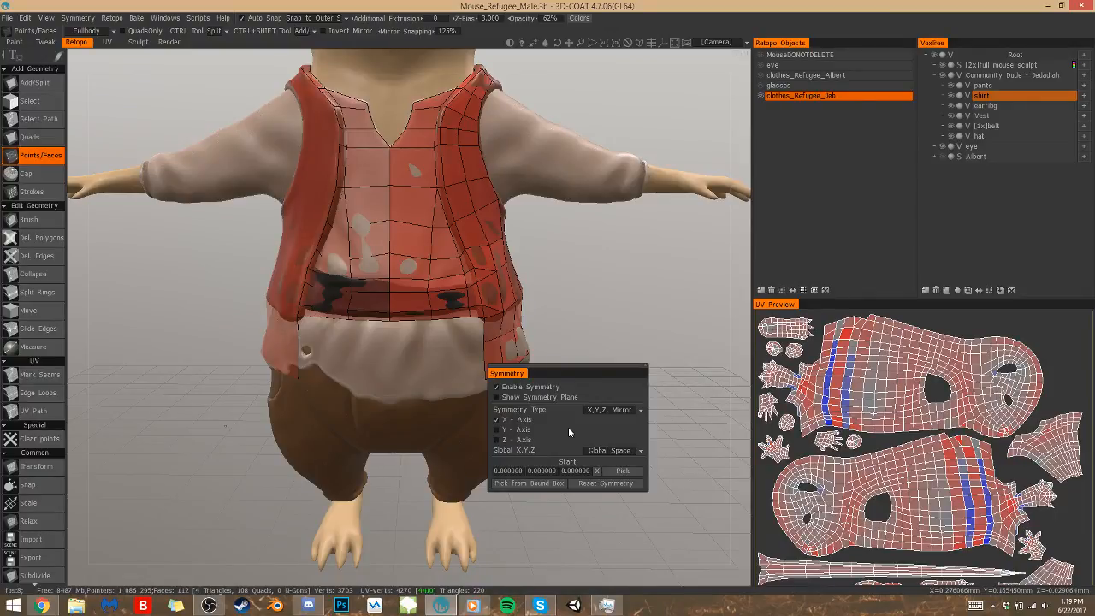
# Close the symmetry settings, then place two points on the shirt below the vest's front corner and fill two quads down toward the hem
pyautogui.click(644, 369)
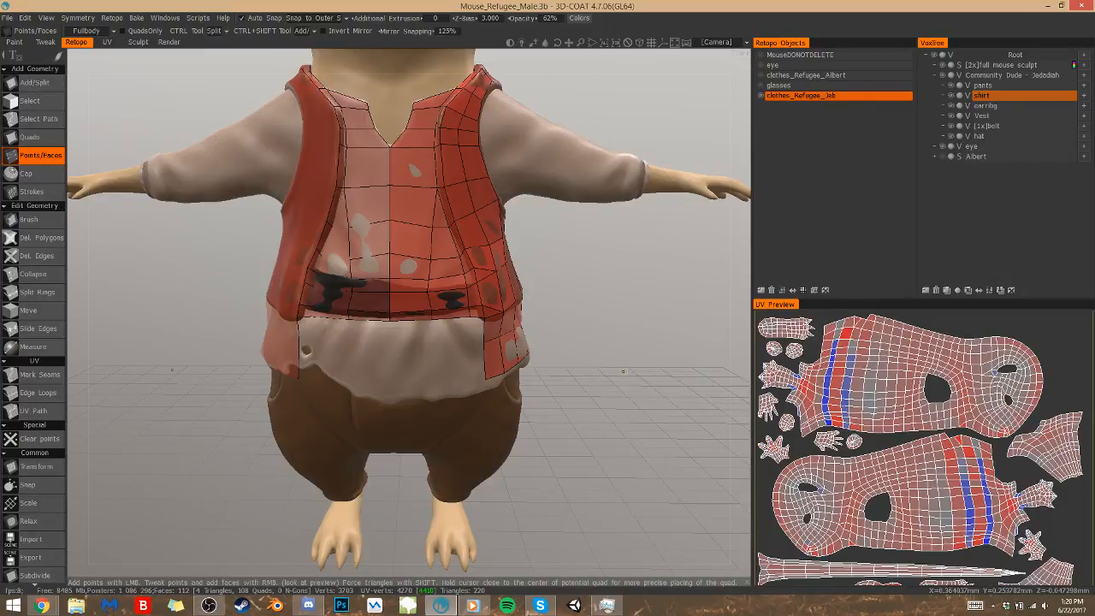
pyautogui.moveTo(623, 371); pyautogui.dragTo(589, 373)
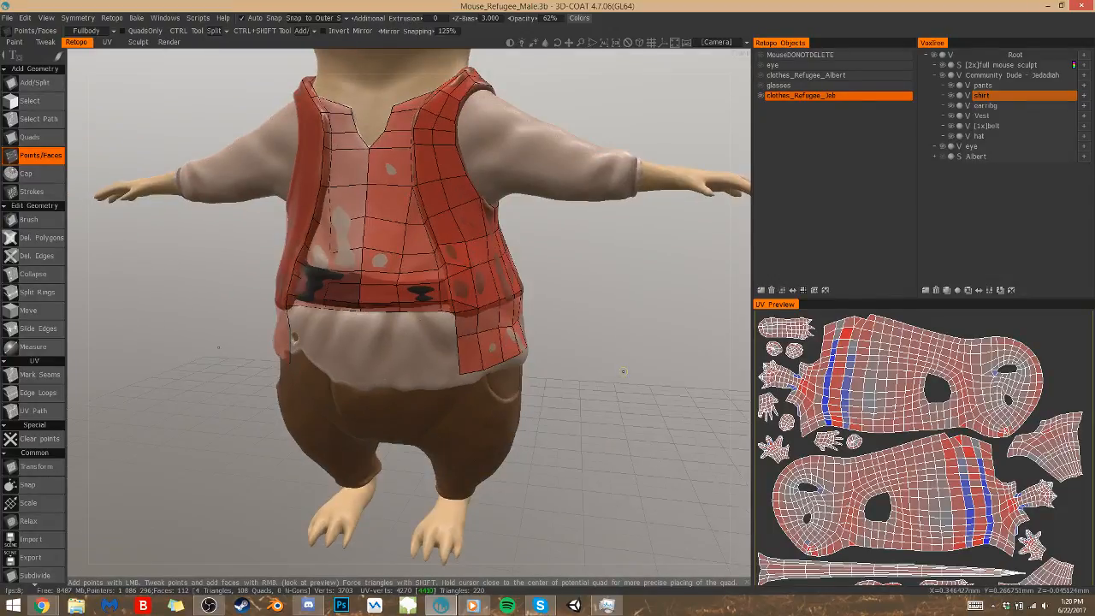
pyautogui.click(443, 339)
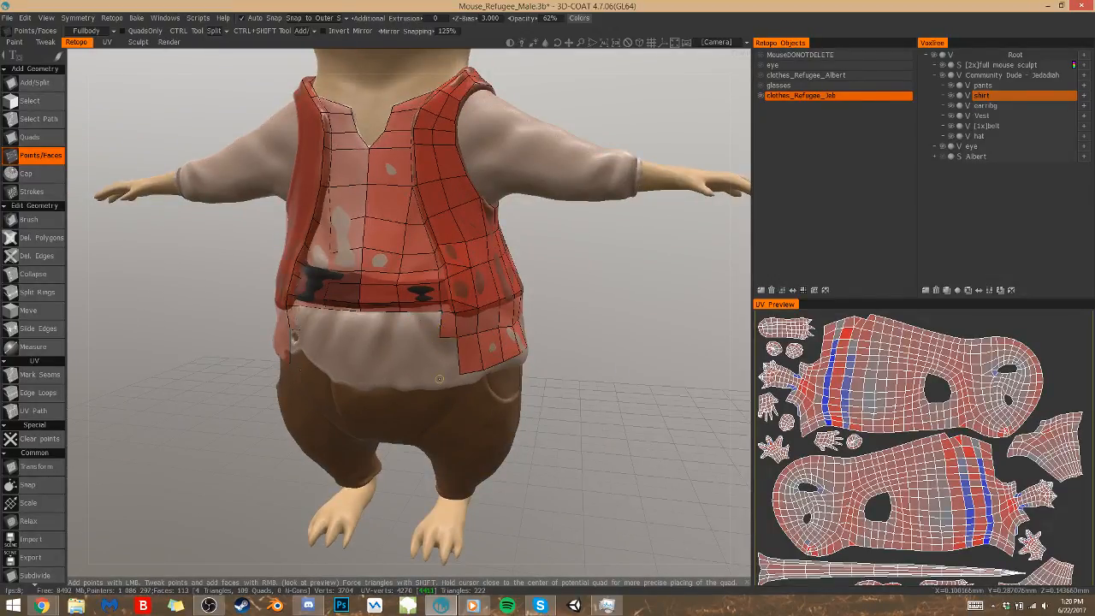
pyautogui.click(440, 375)
pyautogui.rightClick(448, 357)
# Place points across the shirt's front to the centre line and fill four quads in two rows below the vest
pyautogui.click(402, 334)
pyautogui.click(360, 333)
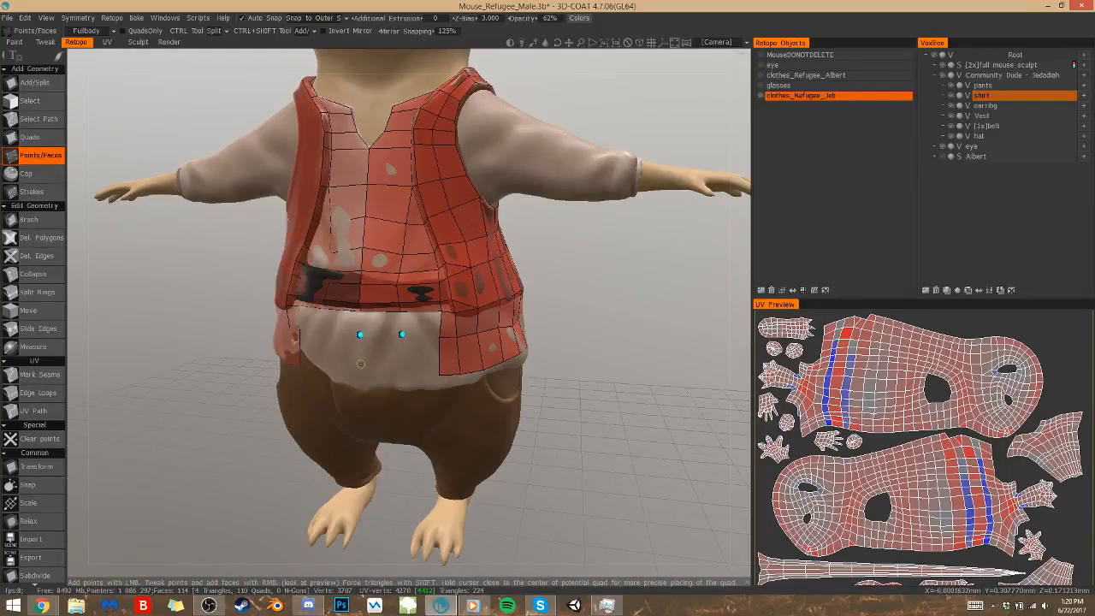
pyautogui.click(405, 372)
pyautogui.rightClick(419, 355)
pyautogui.rightClick(382, 360)
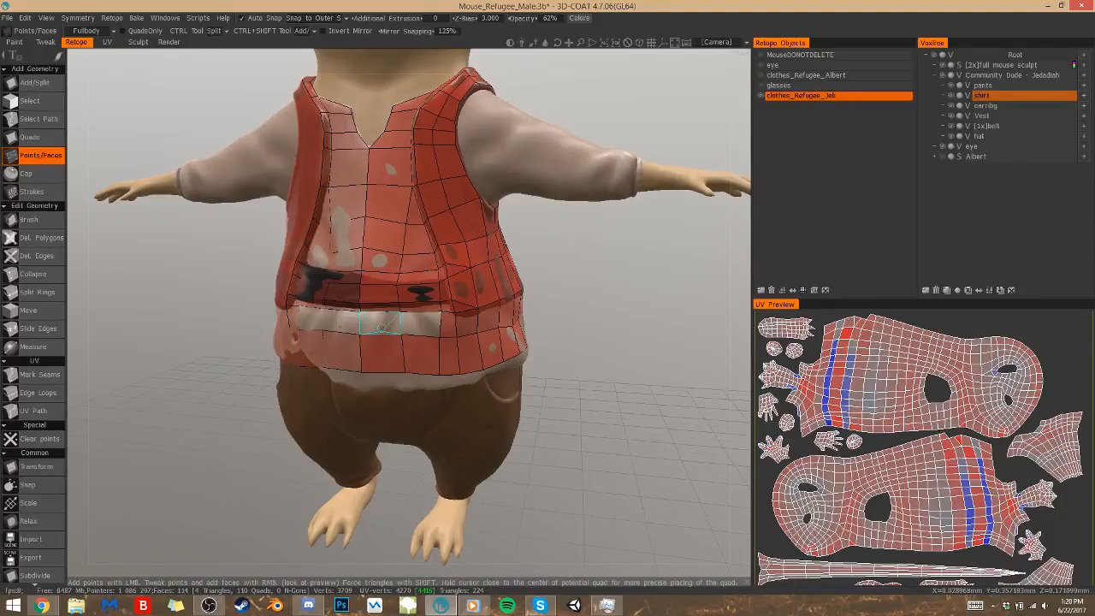
pyautogui.rightClick(382, 325)
pyautogui.rightClick(420, 325)
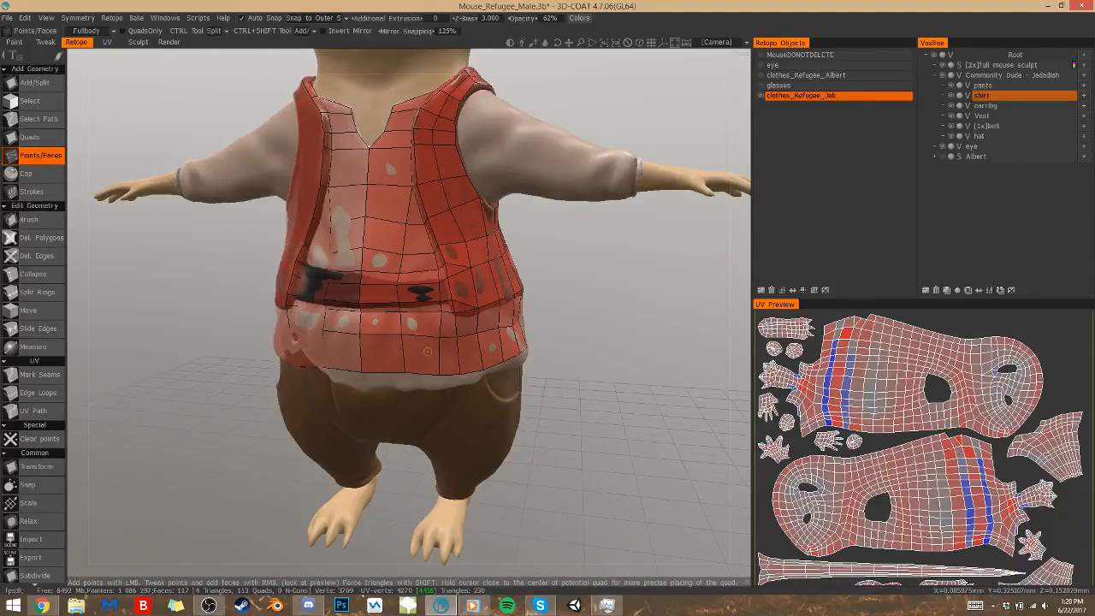
pyautogui.rightClick(427, 351)
# Insert an edge loop around the shirt through its upper row of quads and check the point at the back
pyautogui.keyDown('alt'); pyautogui.moveTo(428, 351); pyautogui.dragTo(509, 378); pyautogui.keyUp('alt')
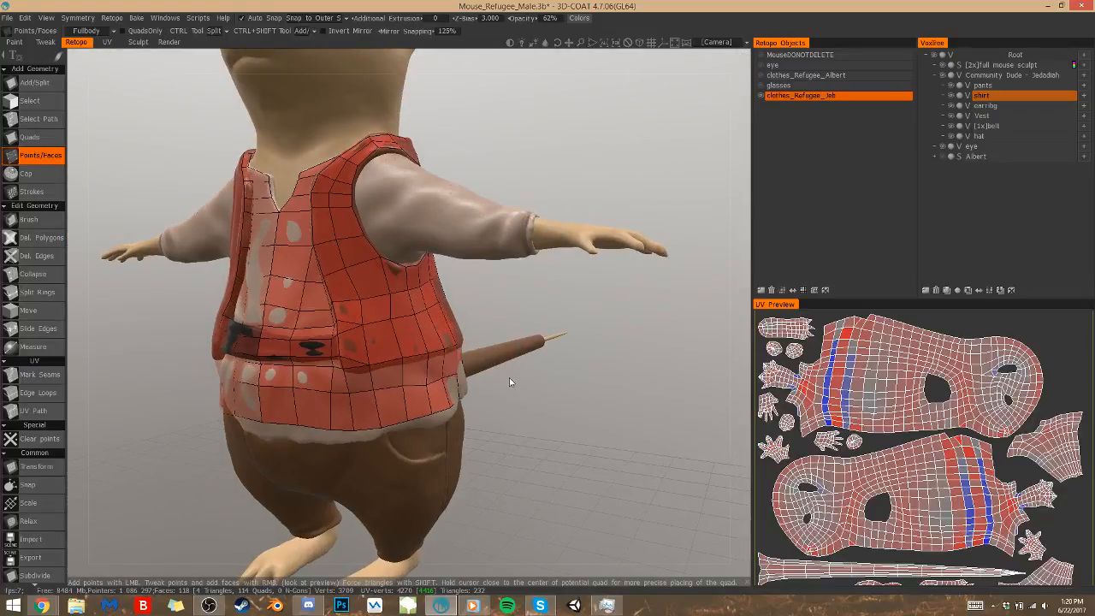
pyautogui.click(375, 370)
pyautogui.moveTo(374, 371)
pyautogui.keyDown('alt'); pyautogui.mouseDown()
pyautogui.moveTo(401, 351)
pyautogui.moveTo(206, 349)
pyautogui.mouseUp(); pyautogui.keyUp('alt')
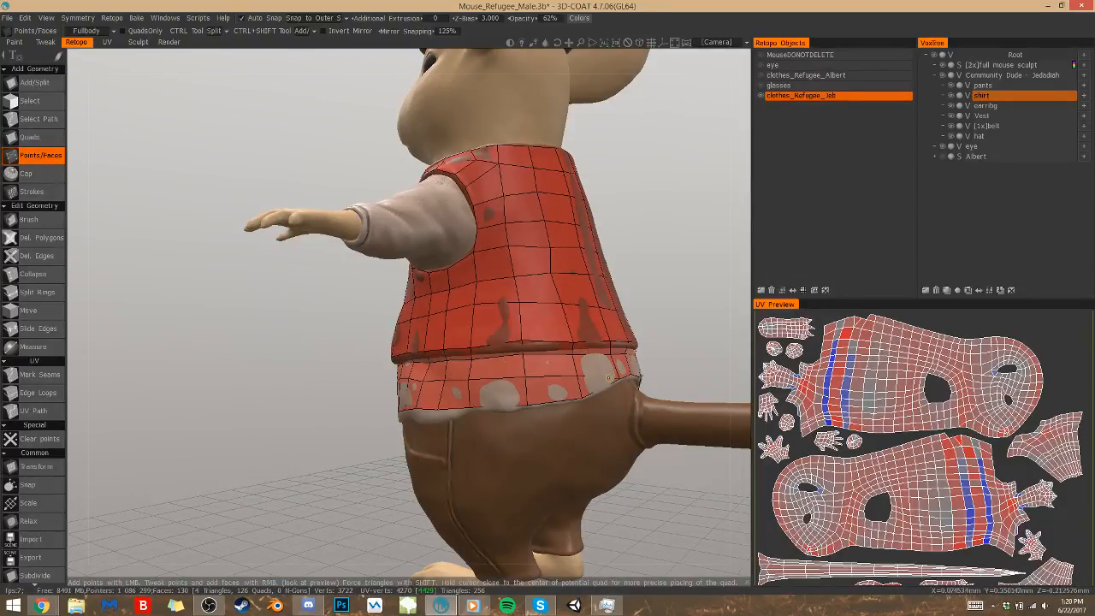
pyautogui.doubleClick(517, 346)
pyautogui.click(517, 346)
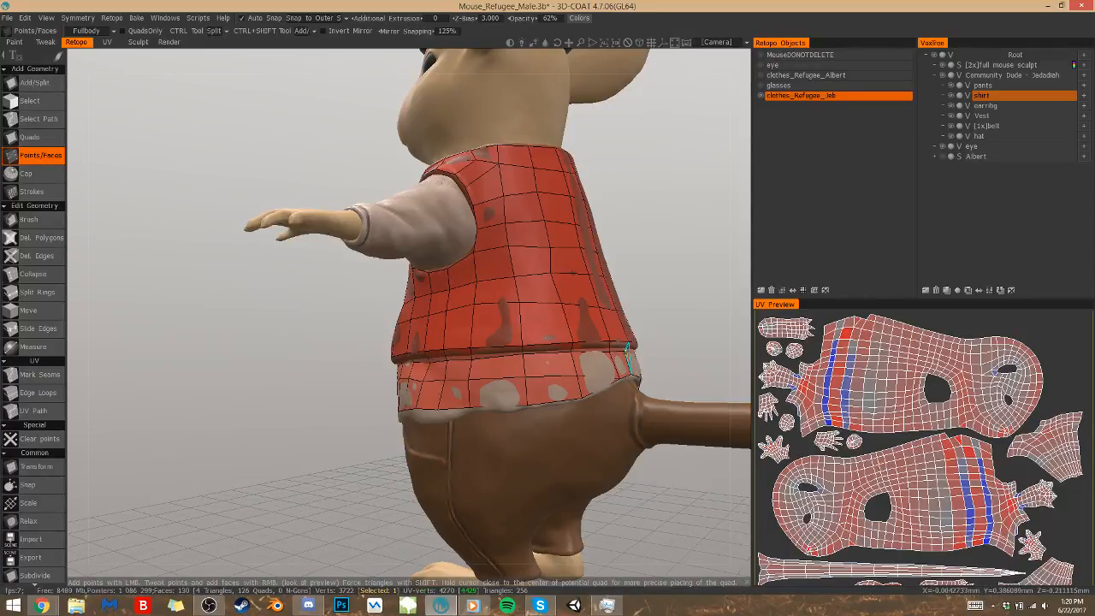
# Collapse three short edges along the shirt's front directly below the vest
pyautogui.keyDown('alt'); pyautogui.moveTo(507, 385); pyautogui.dragTo(672, 387); pyautogui.keyUp('alt')
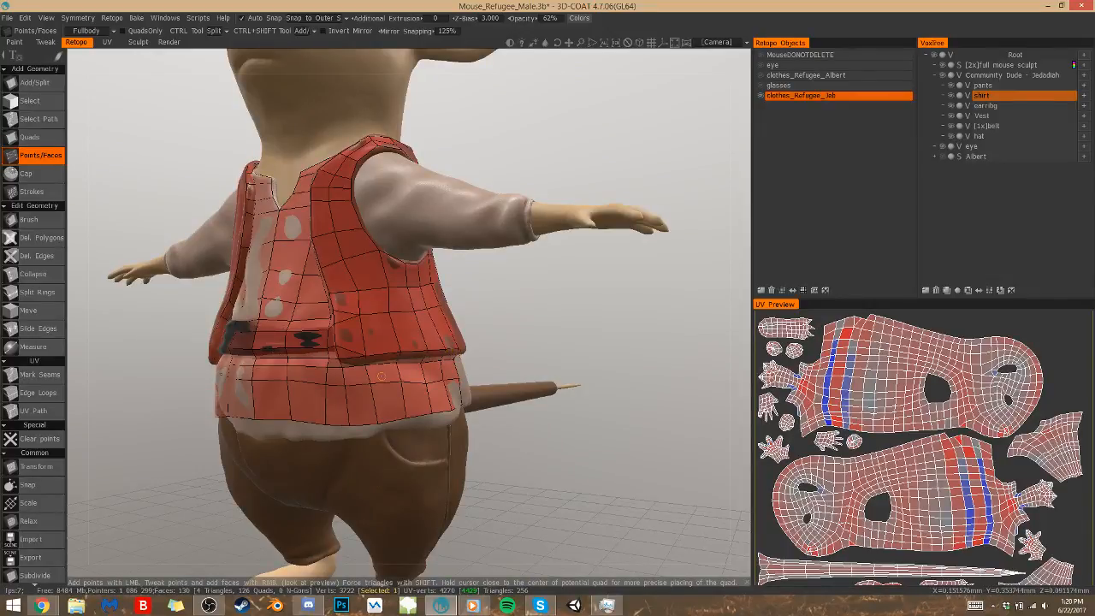
pyautogui.keyDown('alt'); pyautogui.moveTo(381, 377); pyautogui.dragTo(421, 376); pyautogui.keyUp('alt')
pyautogui.click(33, 274)
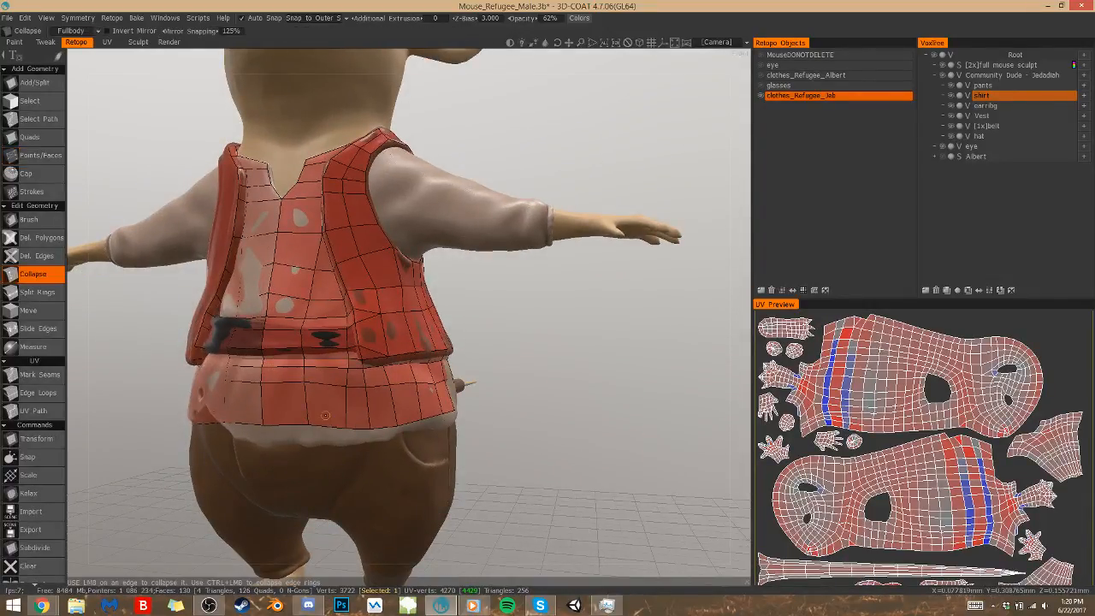
pyautogui.click(295, 364)
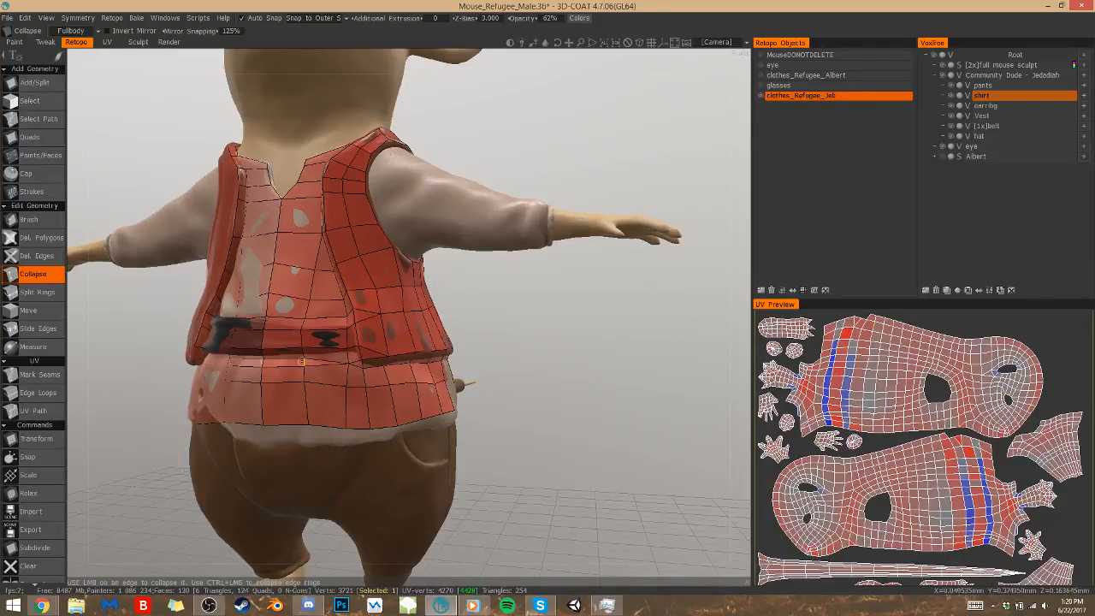
pyautogui.click(267, 363)
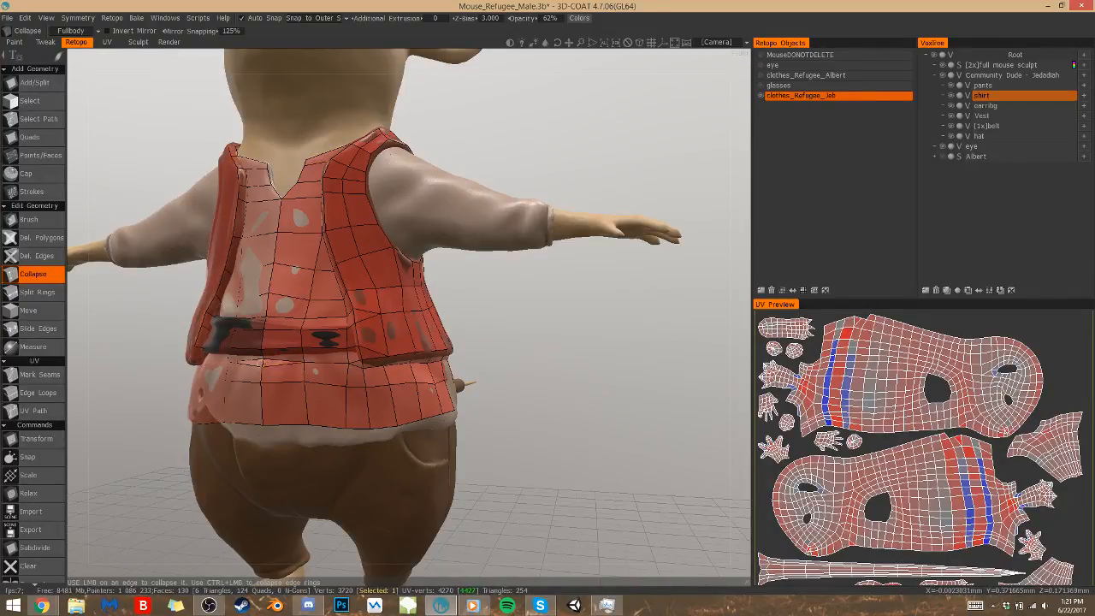
pyautogui.click(262, 363)
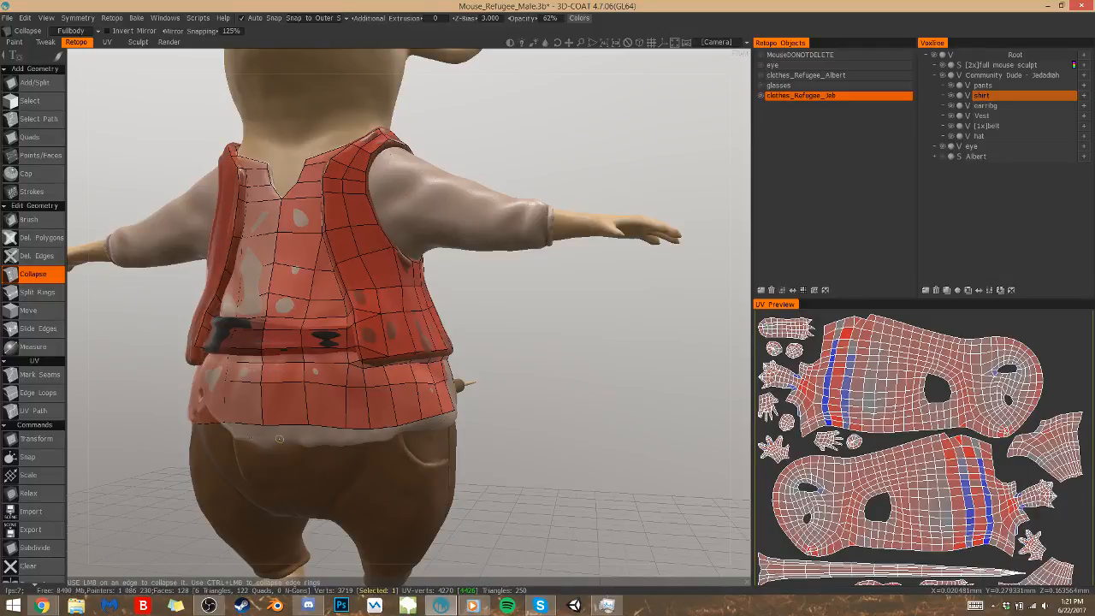
# Adjust the point at the shirt's upper front edge and lower the front points to the sculpted hem
pyautogui.click(40, 155)
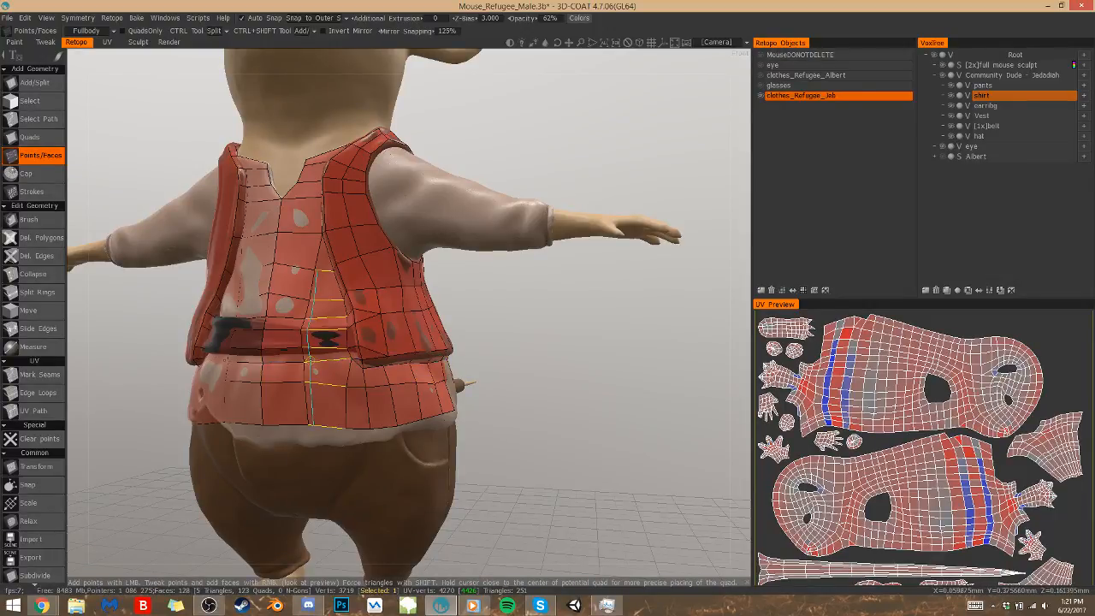
pyautogui.moveTo(297, 361); pyautogui.dragTo(350, 359, button='right')
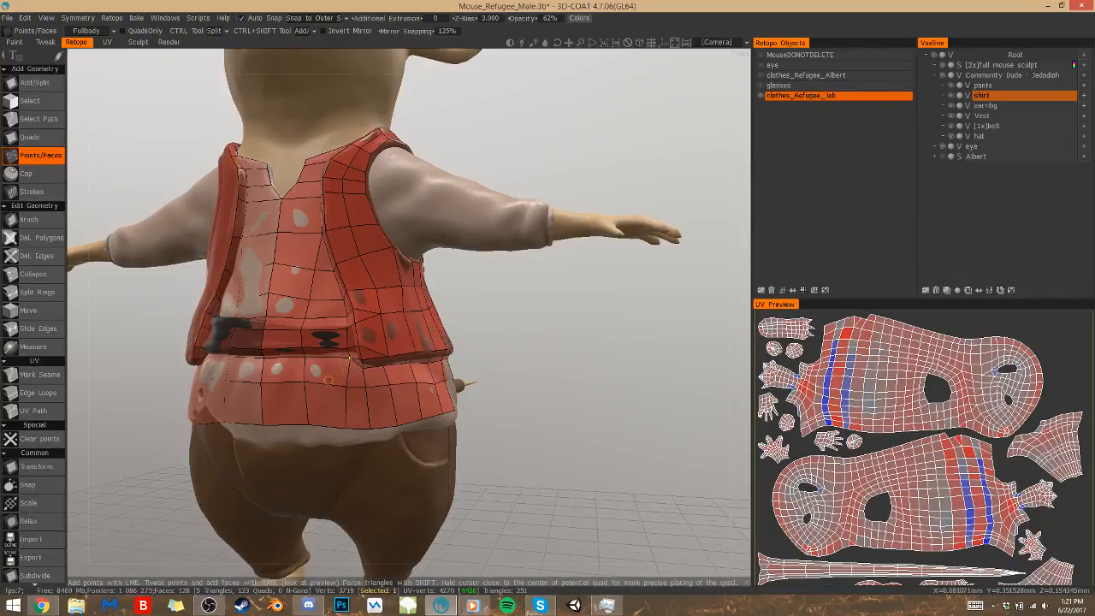
pyautogui.scroll(-1, 518, 481)
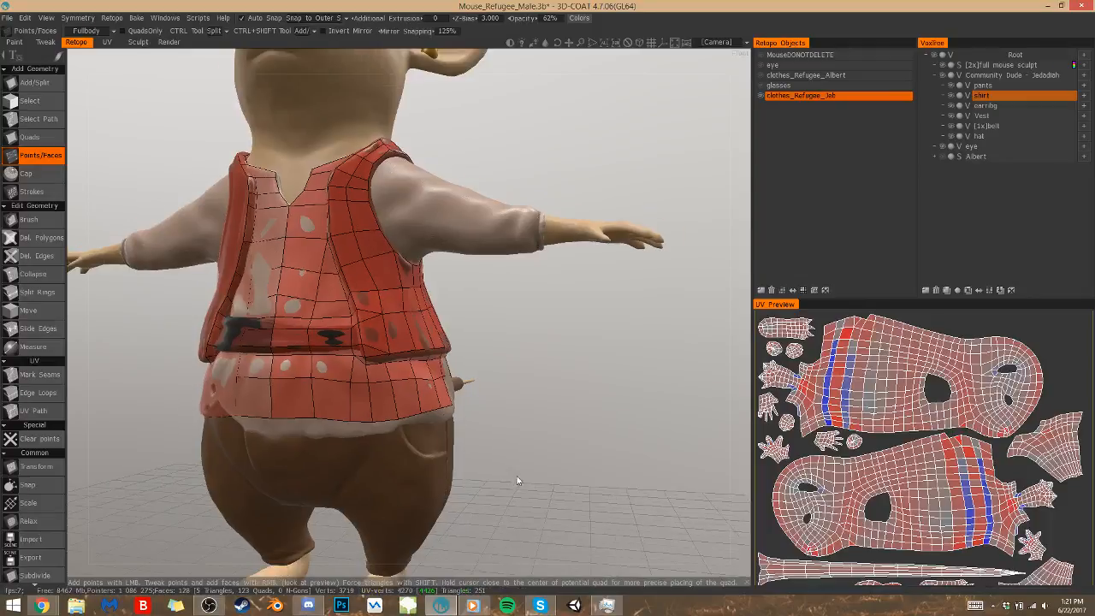
pyautogui.moveTo(518, 483); pyautogui.dragTo(490, 467)
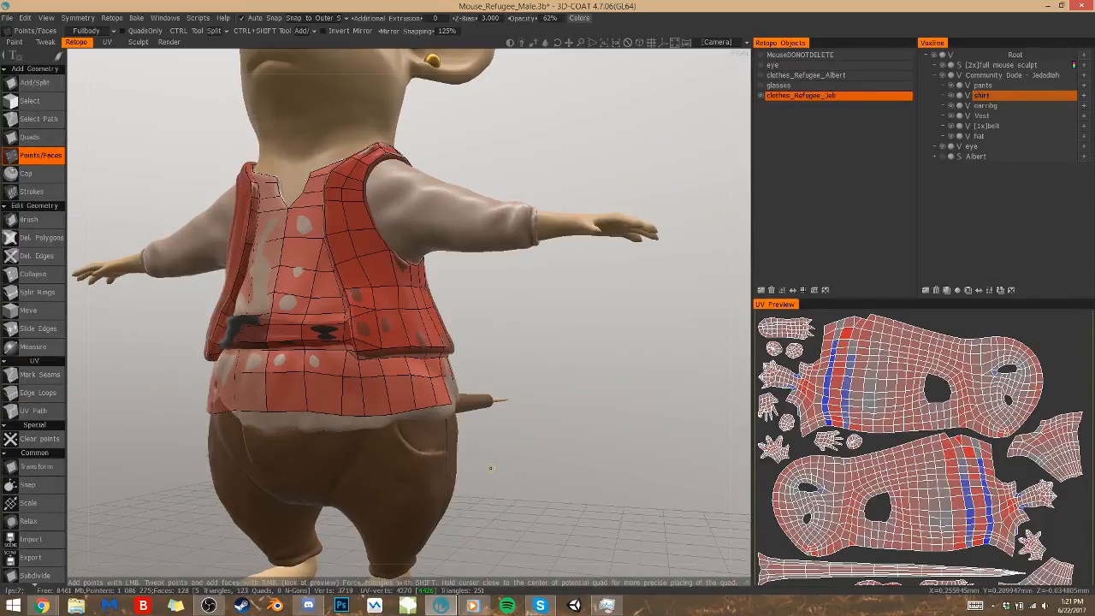
pyautogui.scroll(-3, 508, 373)
pyautogui.moveTo(558, 452); pyautogui.dragTo(485, 413)
pyautogui.scroll(2, 484, 408)
pyautogui.moveTo(329, 400); pyautogui.dragTo(328, 414, button='right')
pyautogui.moveTo(266, 400); pyautogui.dragTo(265, 414, button='right')
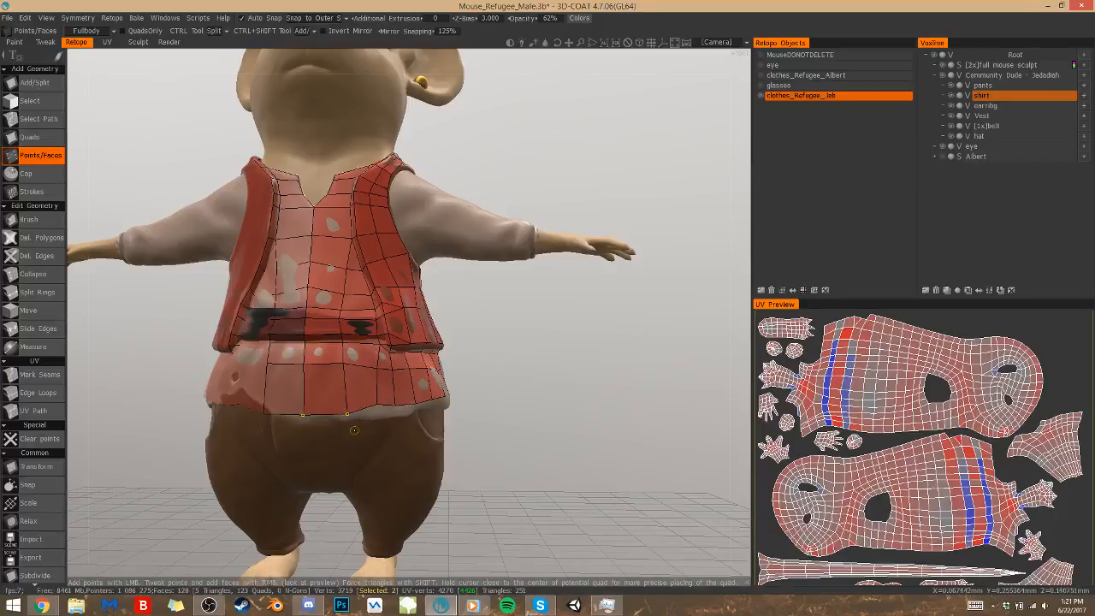
pyautogui.moveTo(391, 405); pyautogui.dragTo(396, 413, button='right')
pyautogui.moveTo(535, 414); pyautogui.dragTo(432, 395)
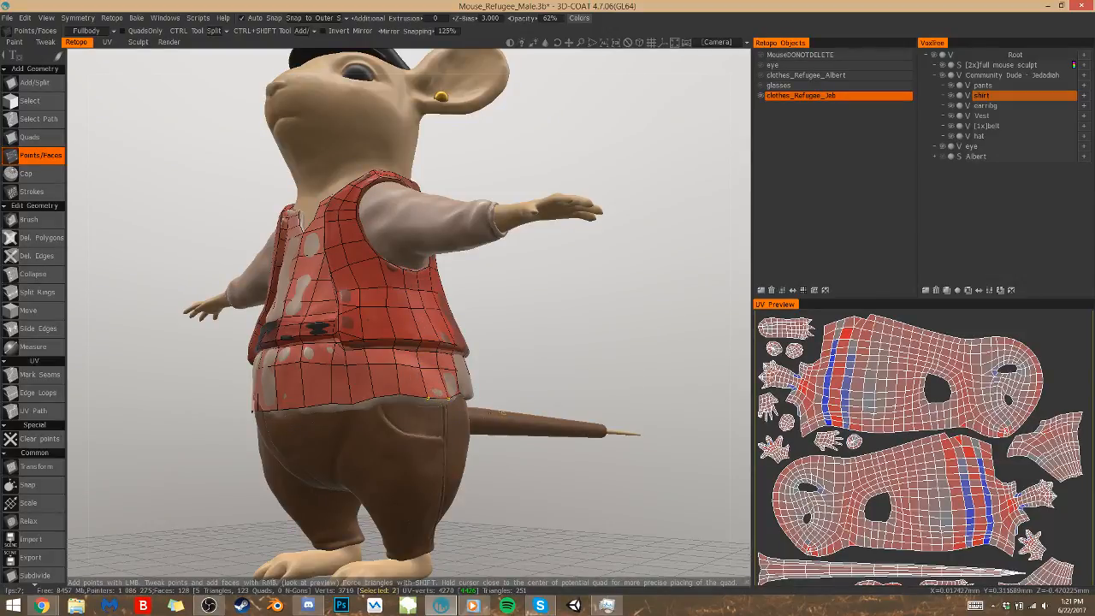
# Place three points on the pants below the shirt's front hem and fill two quads from the centre line outward
pyautogui.moveTo(502, 412); pyautogui.dragTo(558, 387)
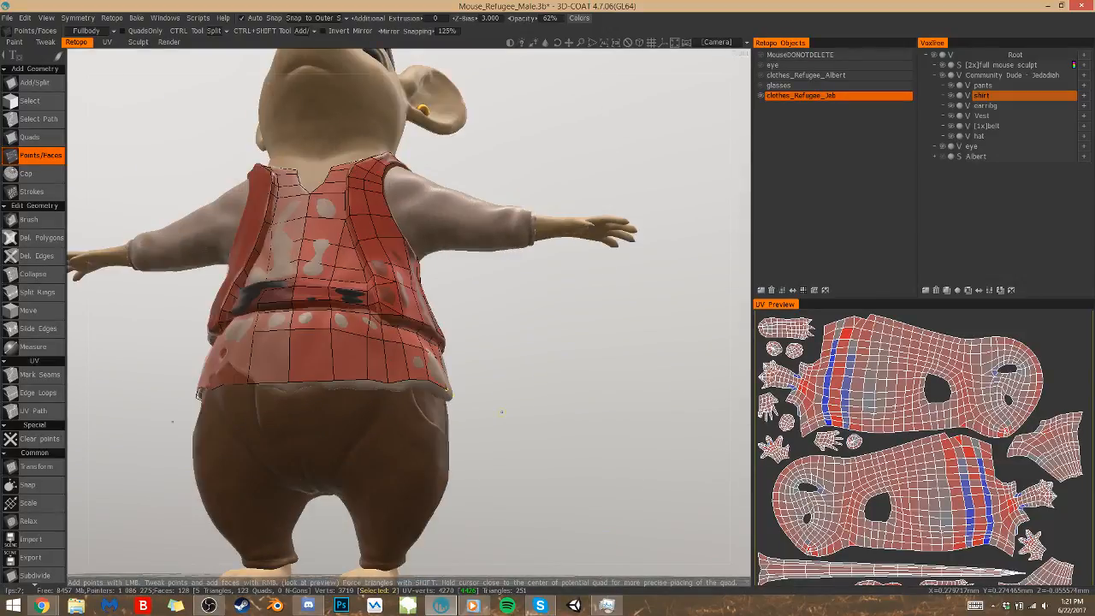
pyautogui.click(291, 422)
pyautogui.click(335, 419)
pyautogui.click(370, 420)
pyautogui.rightClick(351, 404)
pyautogui.rightClick(311, 412)
# Collapse the surplus edges on the shirt below the vest's front corner and adjust the nearby point
pyautogui.moveTo(469, 465); pyautogui.dragTo(360, 427)
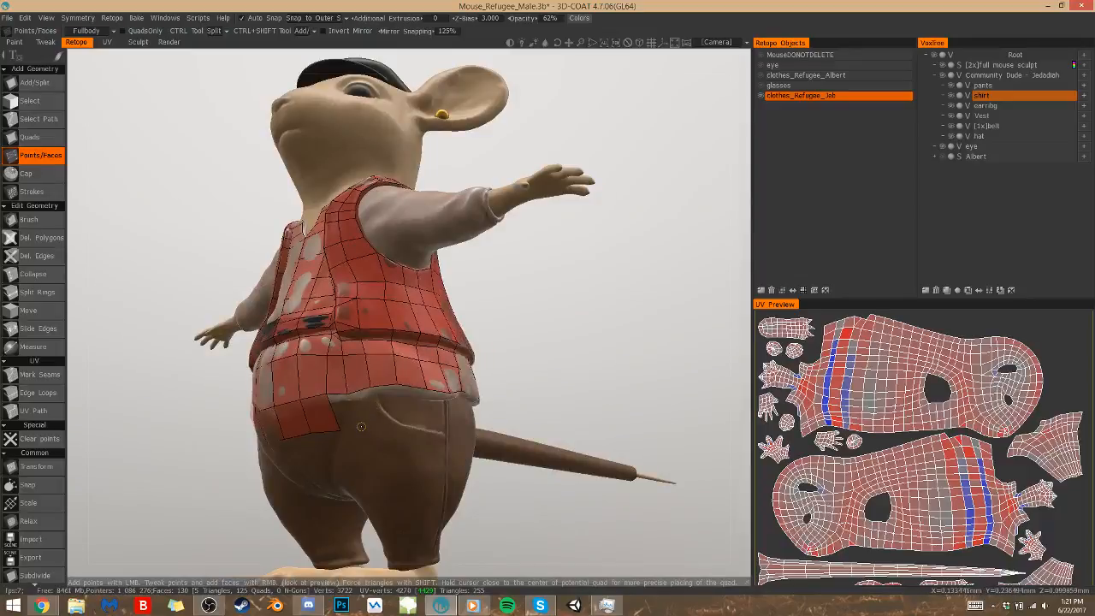
pyautogui.click(32, 274)
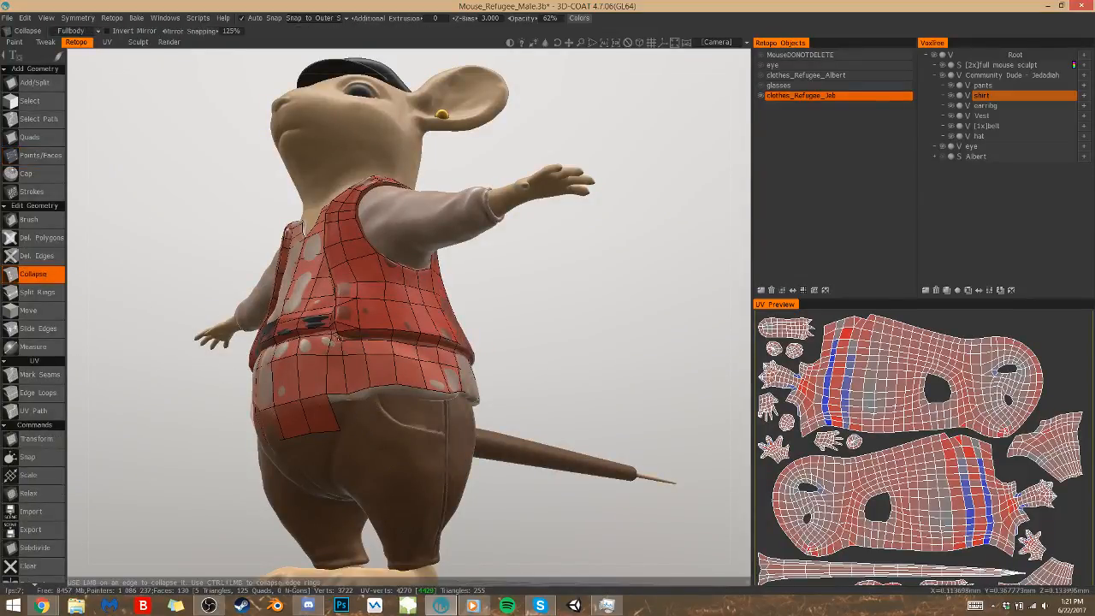
pyautogui.click(334, 339)
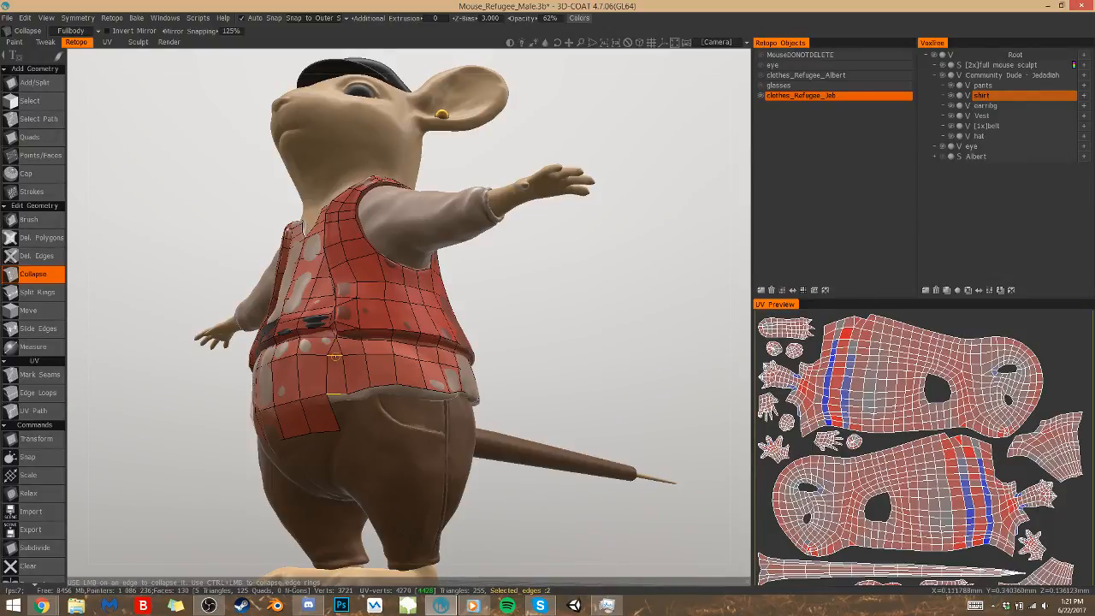
pyautogui.click(336, 356)
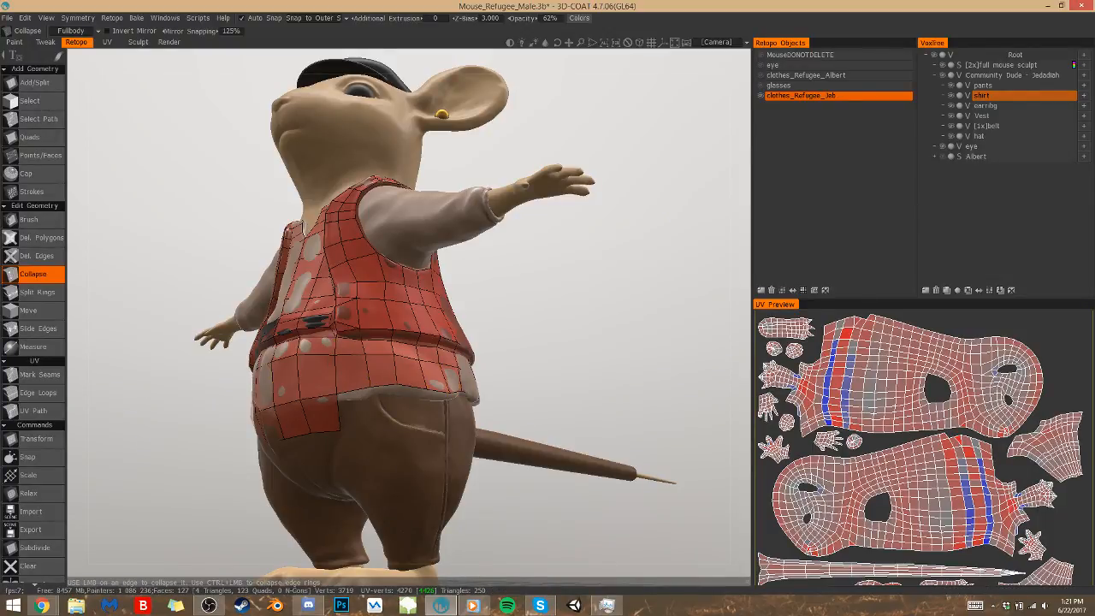
pyautogui.click(40, 154)
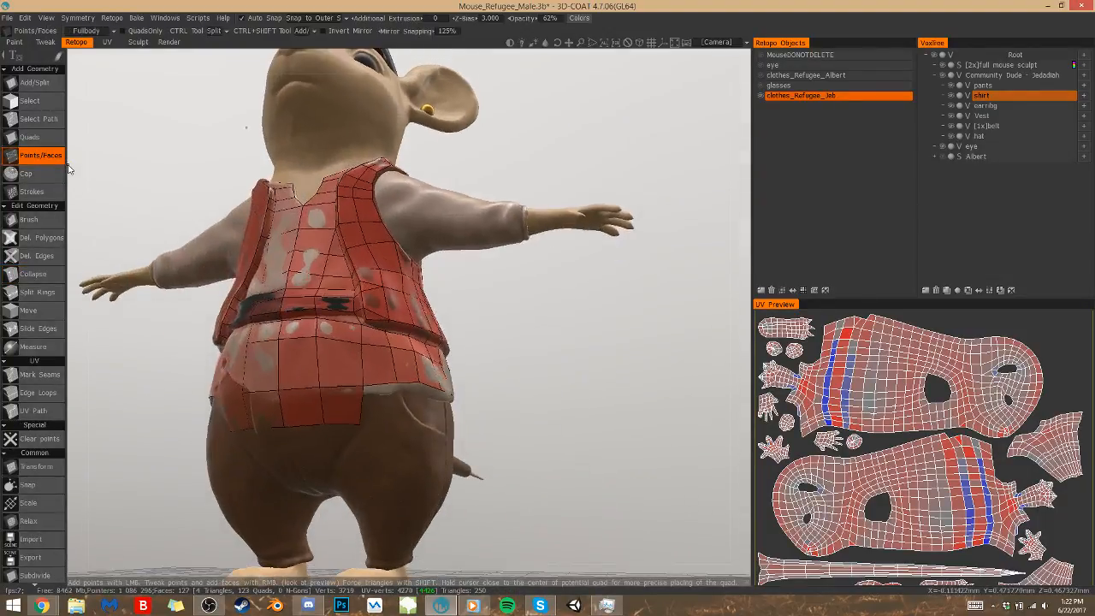
pyautogui.moveTo(363, 368); pyautogui.dragTo(359, 366, button='right')
# Place three points lower on the pants' front, fill two quads below the previous row, and adjust the centre point
pyautogui.keyDown('alt'); pyautogui.moveTo(315, 503); pyautogui.dragTo(334, 441); pyautogui.keyUp('alt')
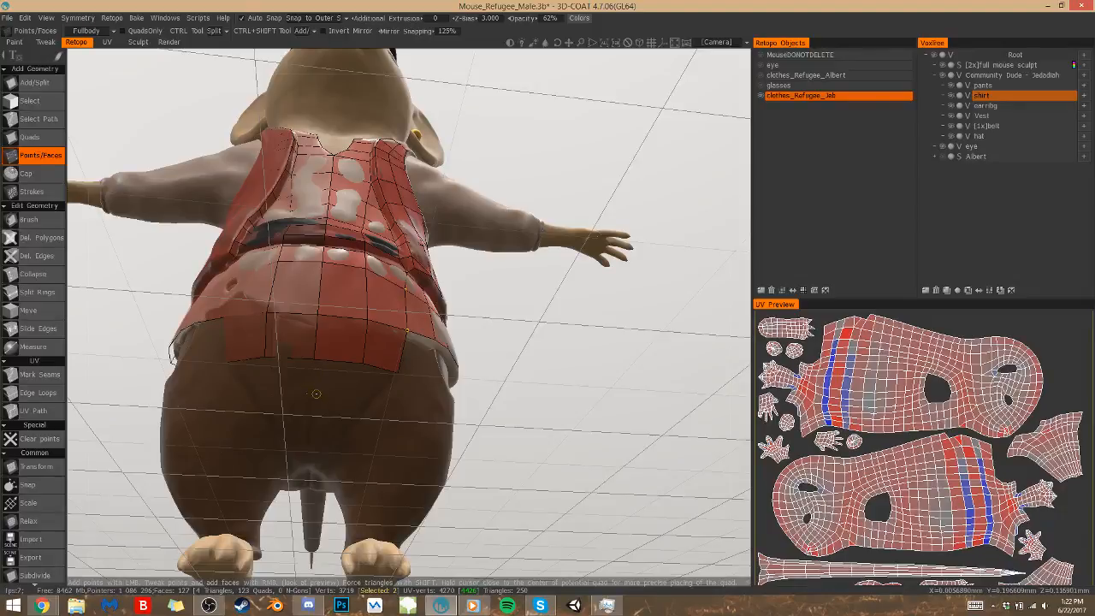
pyautogui.click(314, 393)
pyautogui.click(345, 399)
pyautogui.click(373, 384)
pyautogui.rightClick(337, 377)
pyautogui.moveTo(314, 392); pyautogui.dragTo(310, 394, button='right')
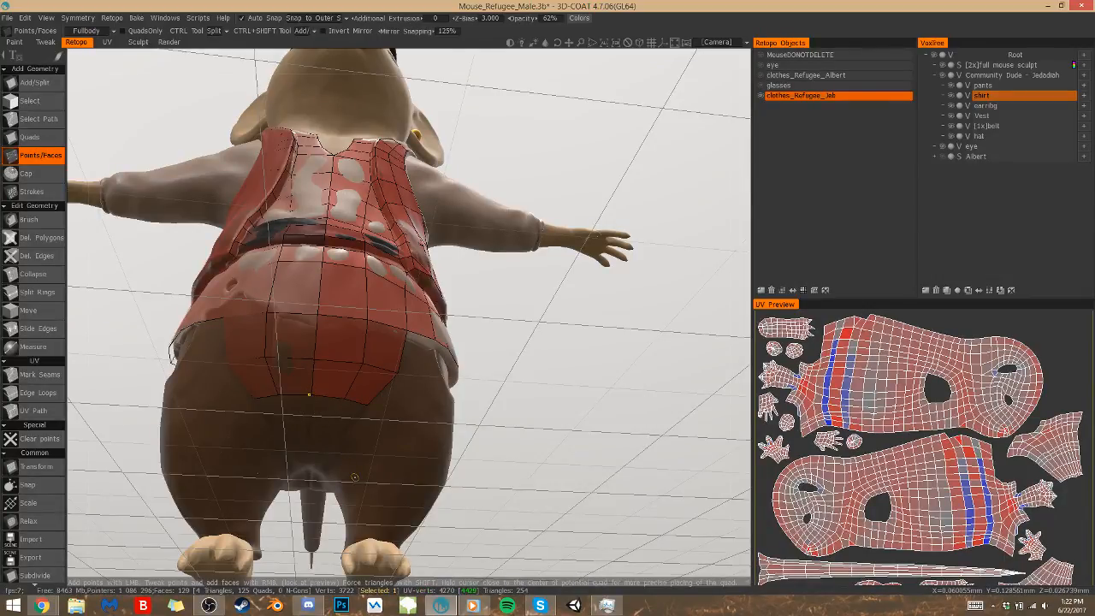
# Add another row of points toward the crotch and fill two narrower quads beside the centre line
pyautogui.click(311, 427)
pyautogui.rightClick(349, 416)
pyautogui.rightClick(327, 413)
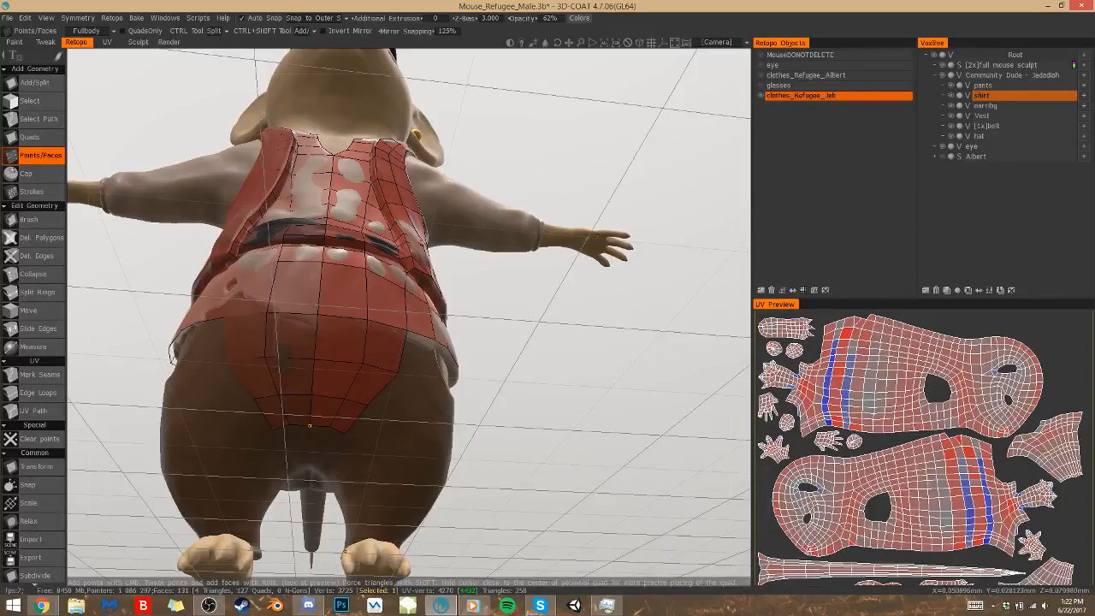
# Place points on the shirt's upper sleeve beside the front of the vest's armhole and fill a quad joining the vest edge
pyautogui.scroll(-5, 466, 424)
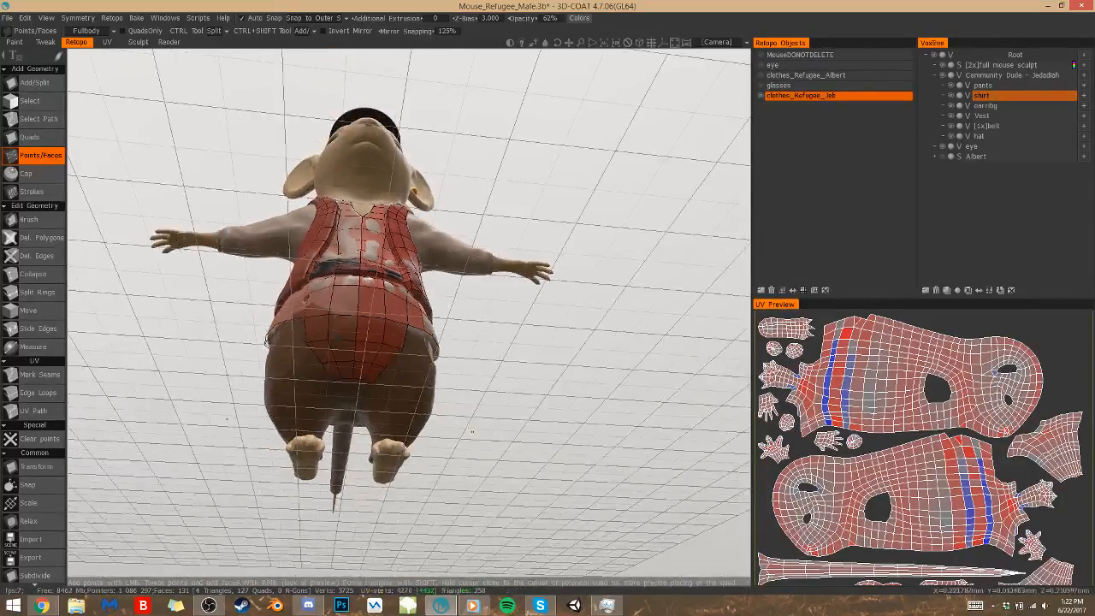
pyautogui.moveTo(469, 448); pyautogui.dragTo(339, 492)
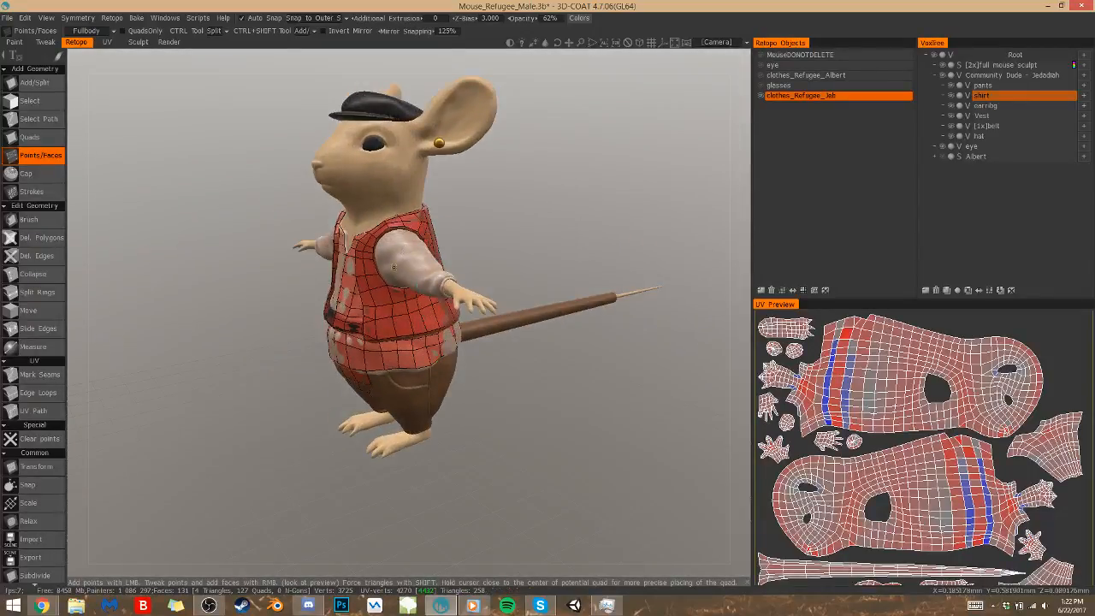
pyautogui.scroll(8, 547, 401)
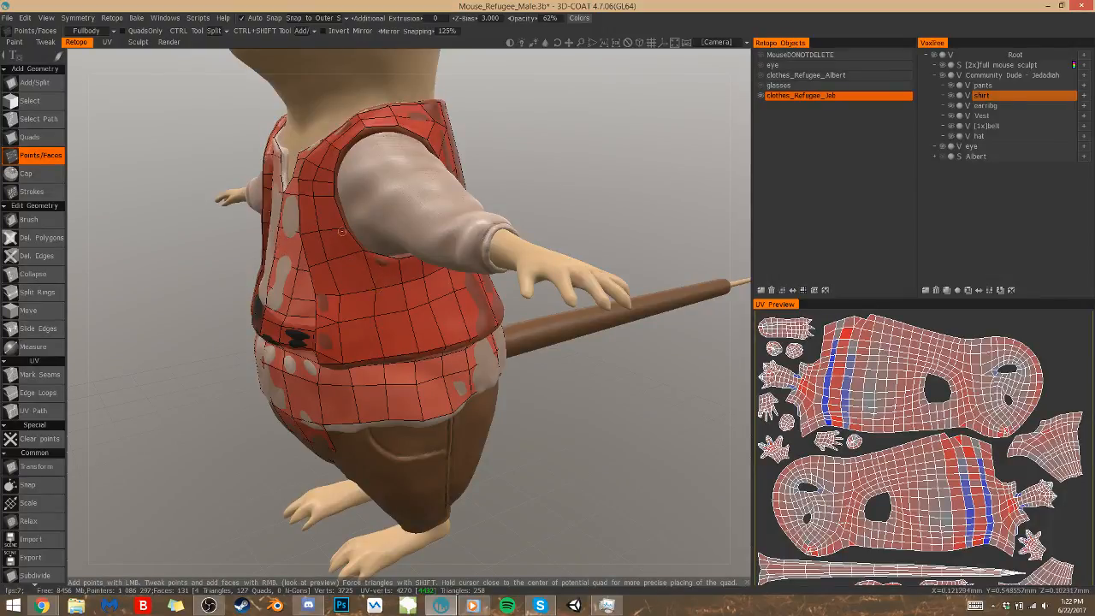
pyautogui.moveTo(516, 190); pyautogui.dragTo(487, 231)
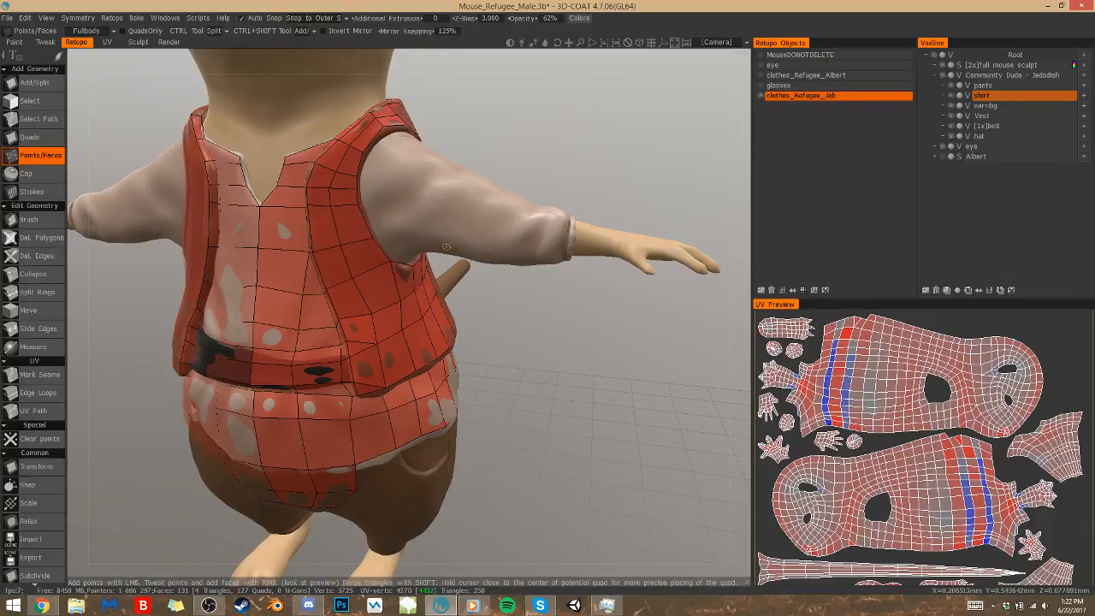
pyautogui.moveTo(445, 247); pyautogui.dragTo(441, 168, button='middle')
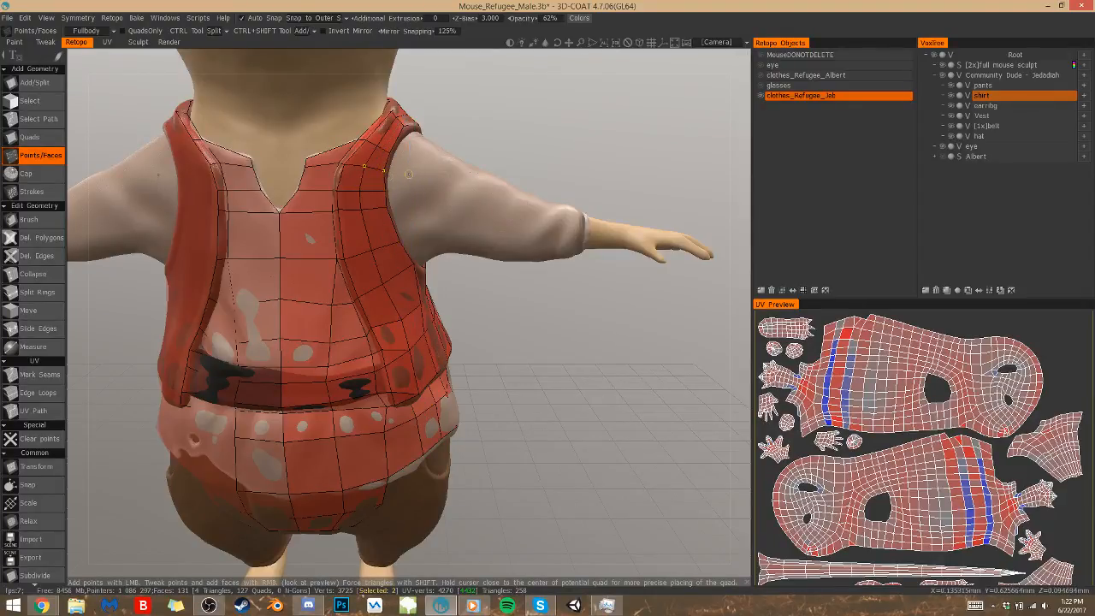
pyautogui.click(408, 182)
pyautogui.rightClick(429, 276)
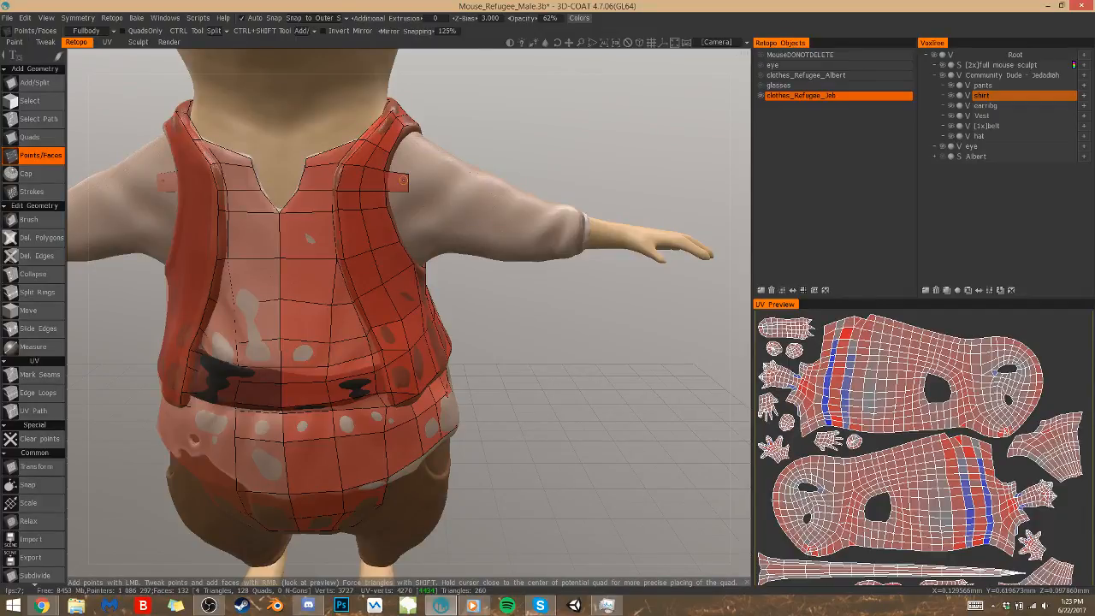
# Place two points farther down the sleeve beside the front of the vest's armhole and fill two quads below the first one
pyautogui.click(396, 184)
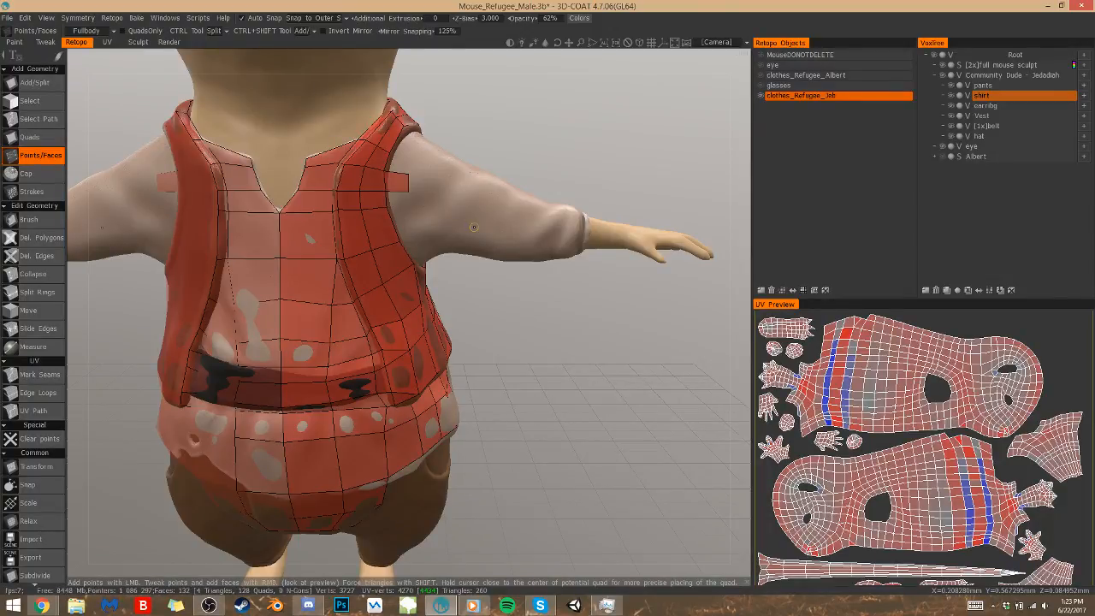
pyautogui.scroll(3, 465, 278)
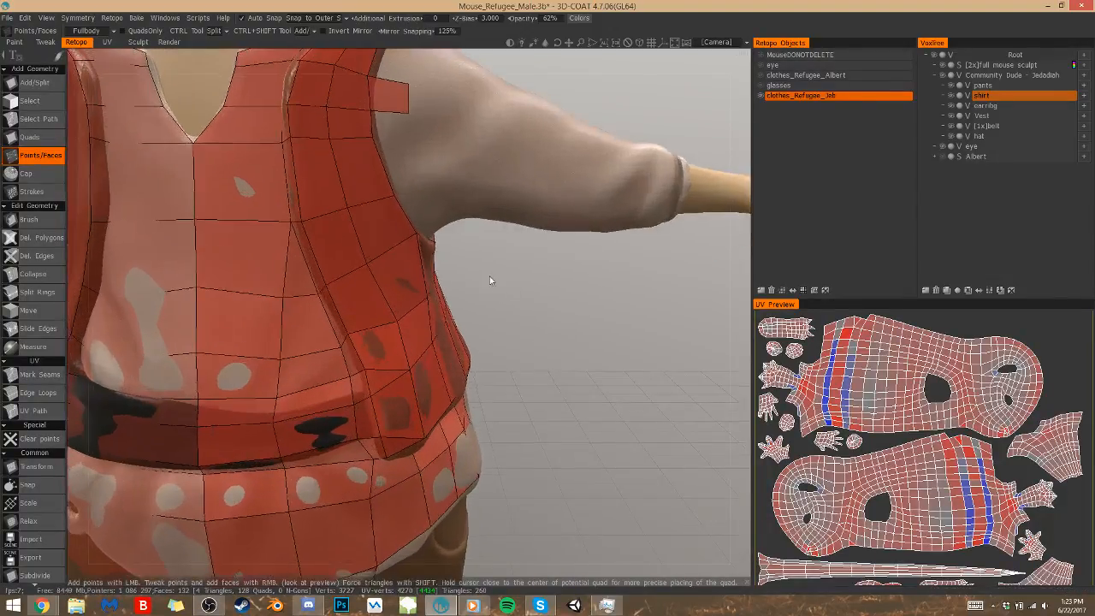
pyautogui.moveTo(491, 280); pyautogui.dragTo(462, 387, button='middle')
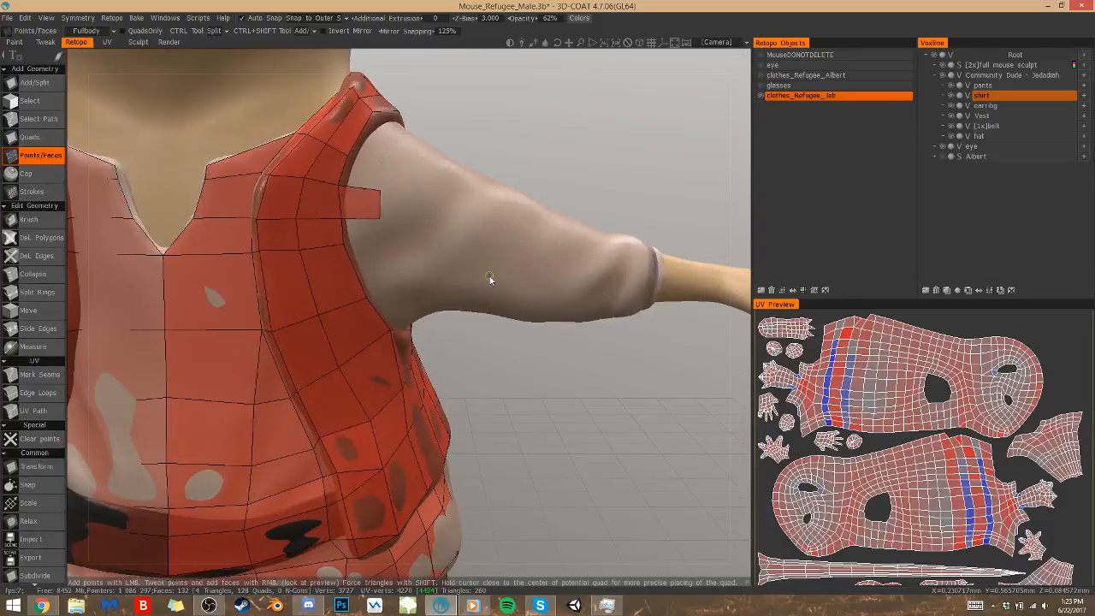
pyautogui.click(379, 243)
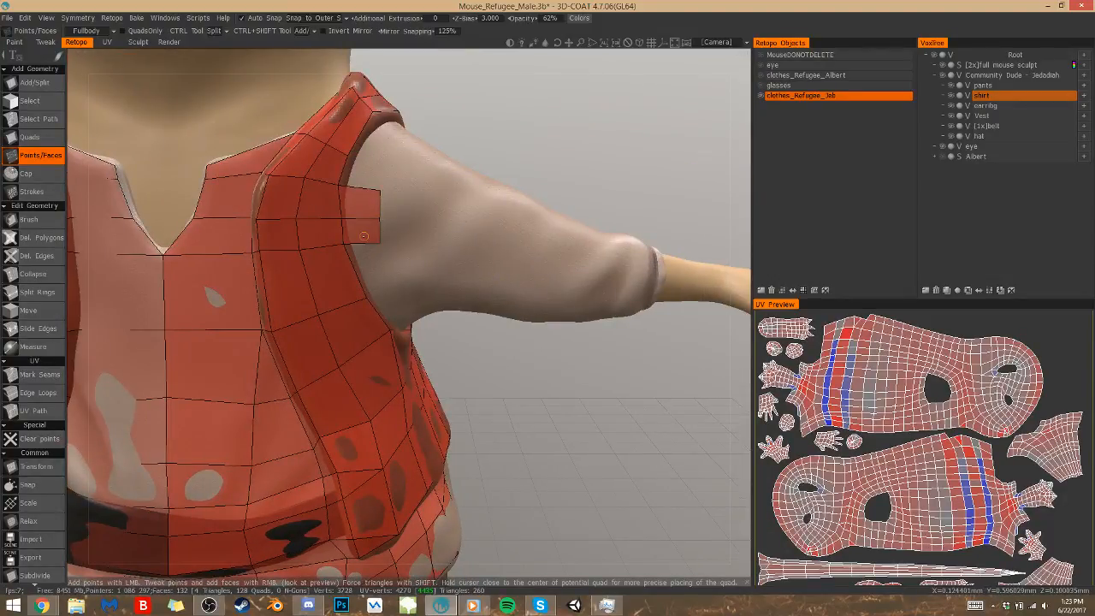
pyautogui.click(391, 281)
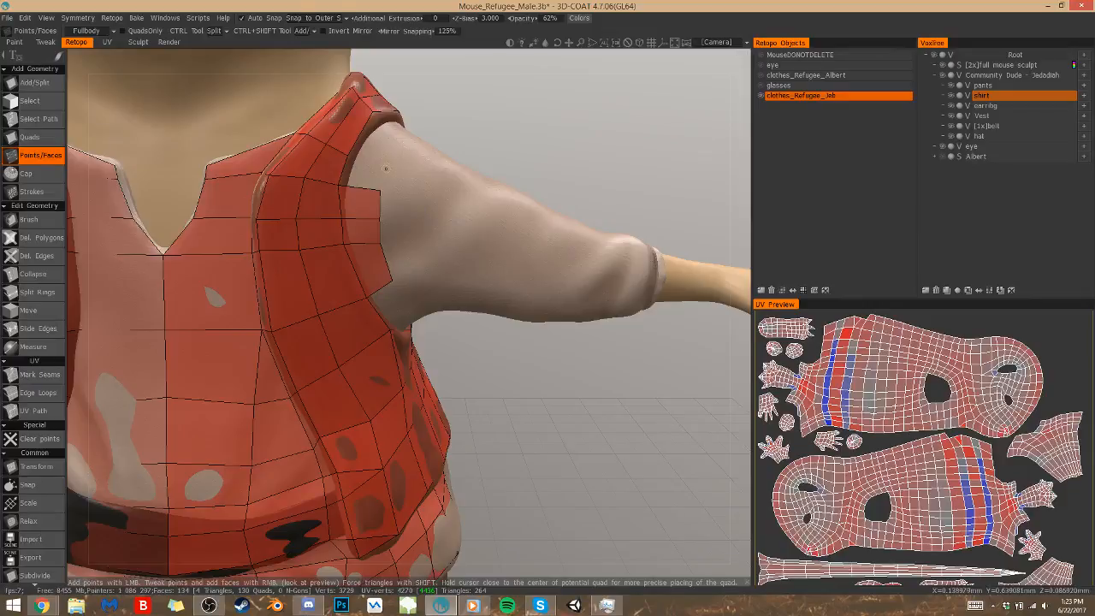
# Place points near the sleeve's front shoulder and fill two quads joining the vest edge and the quads below
pyautogui.click(402, 144)
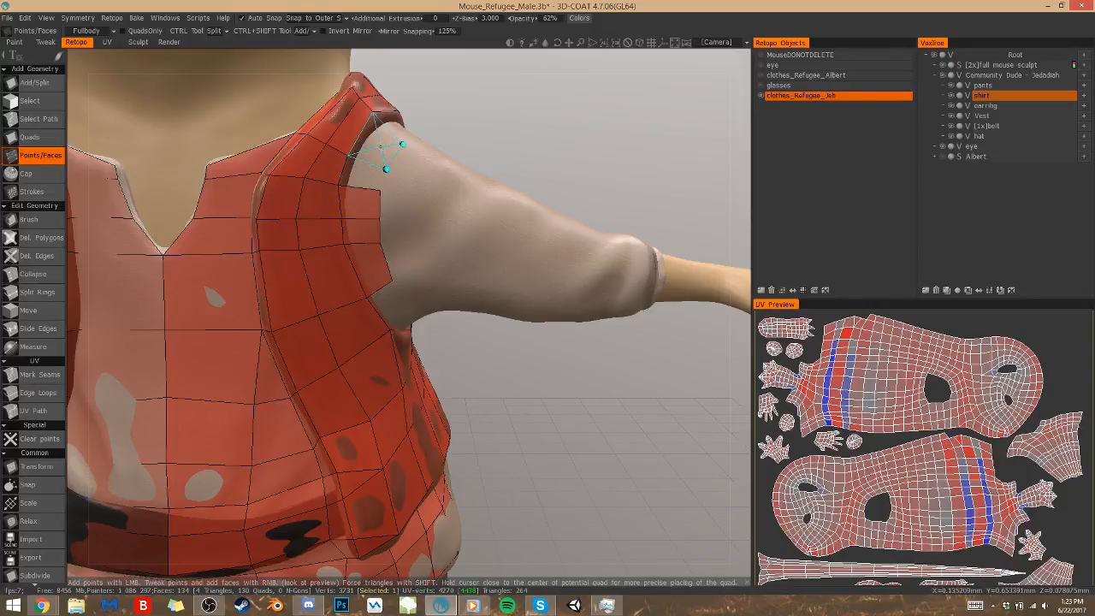
pyautogui.click(375, 147)
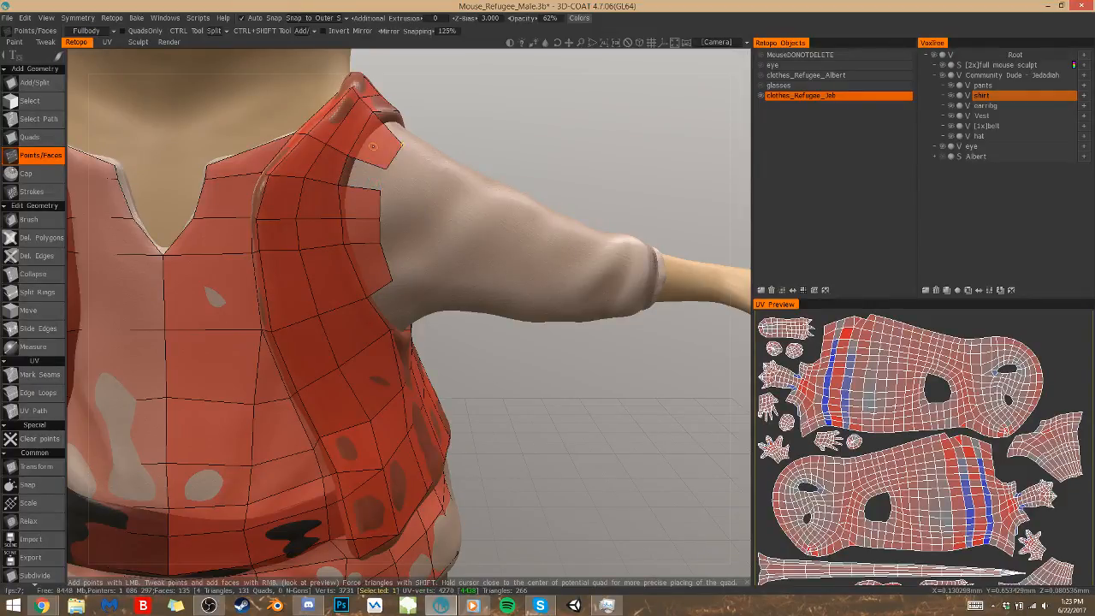
pyautogui.click(362, 174)
# Continue the quad row beneath the armpit, placing points on the sleeve and filling quads along the armhole's underside
pyautogui.moveTo(521, 364); pyautogui.dragTo(351, 255)
pyautogui.click(346, 246)
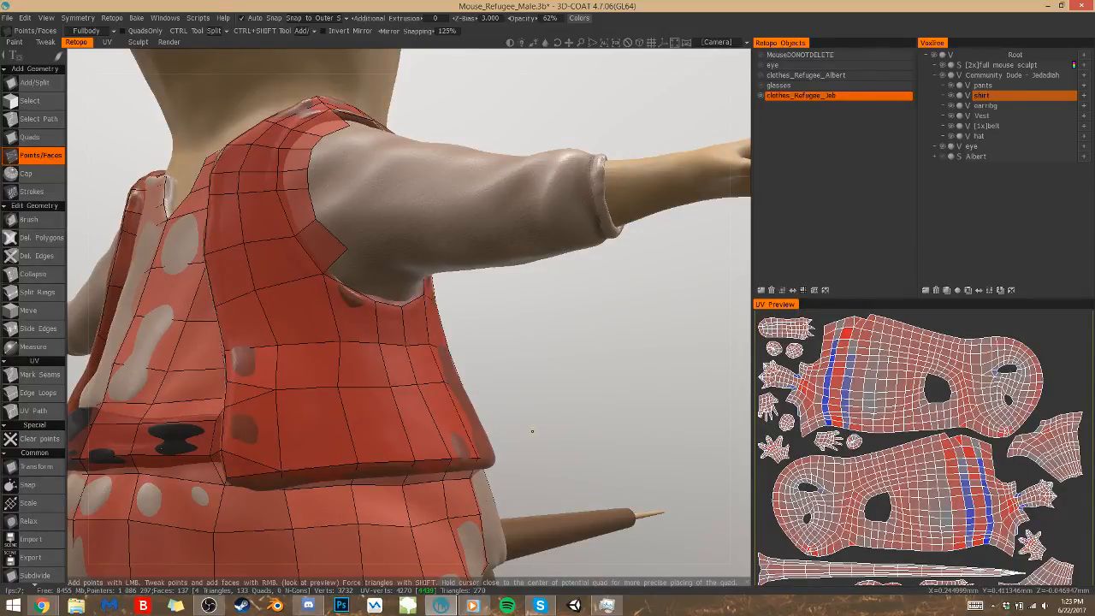
pyautogui.moveTo(476, 297); pyautogui.dragTo(370, 272)
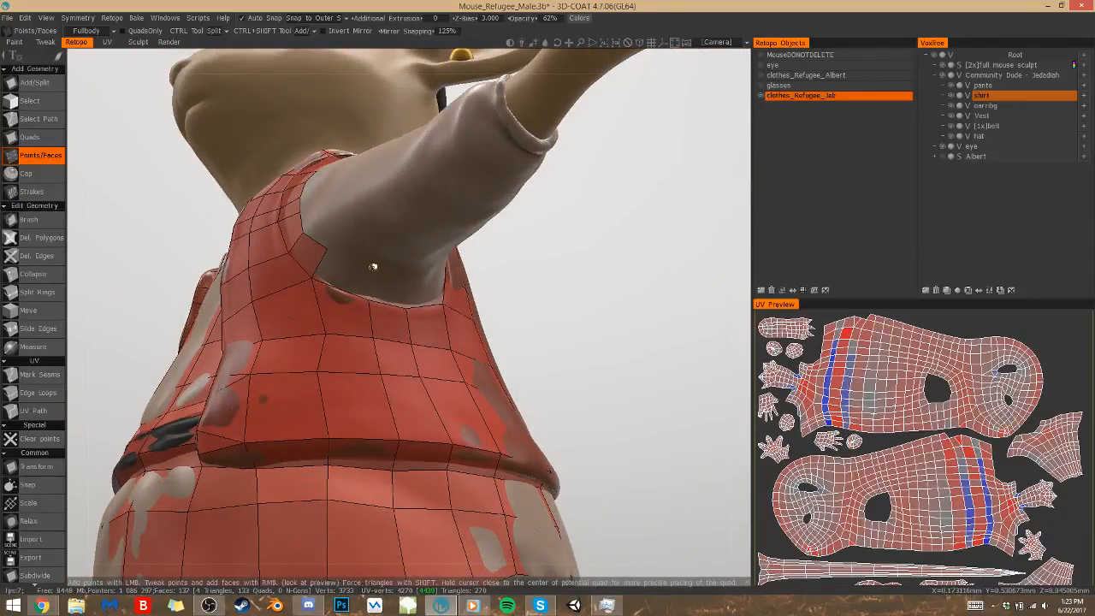
pyautogui.rightClick(366, 272)
pyautogui.moveTo(468, 272); pyautogui.dragTo(426, 282)
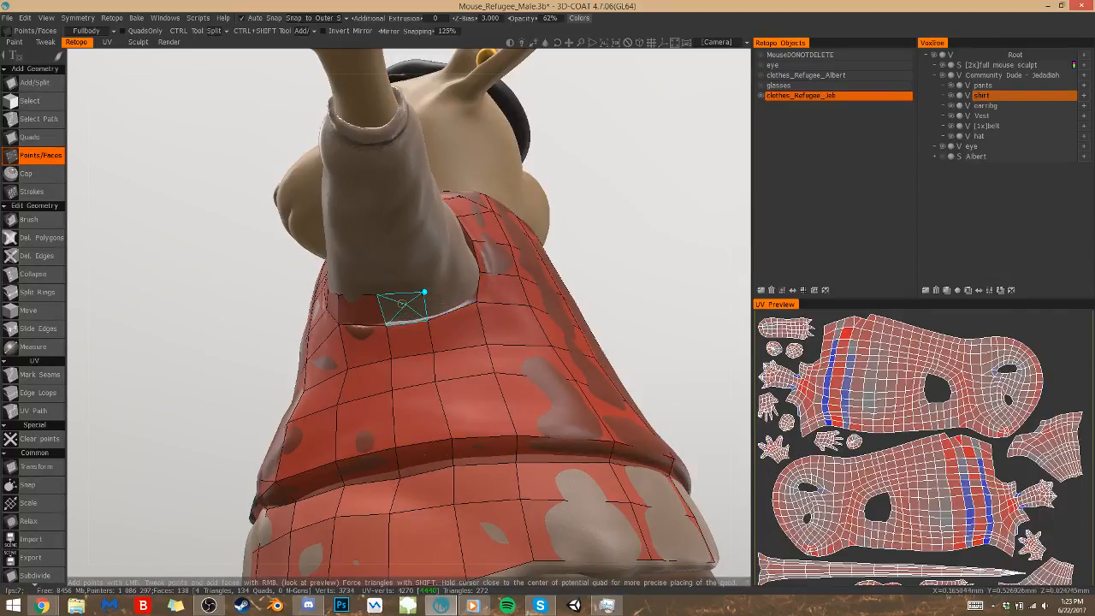
pyautogui.moveTo(566, 259); pyautogui.dragTo(504, 265)
pyautogui.hotkey('ctrl', 'z')
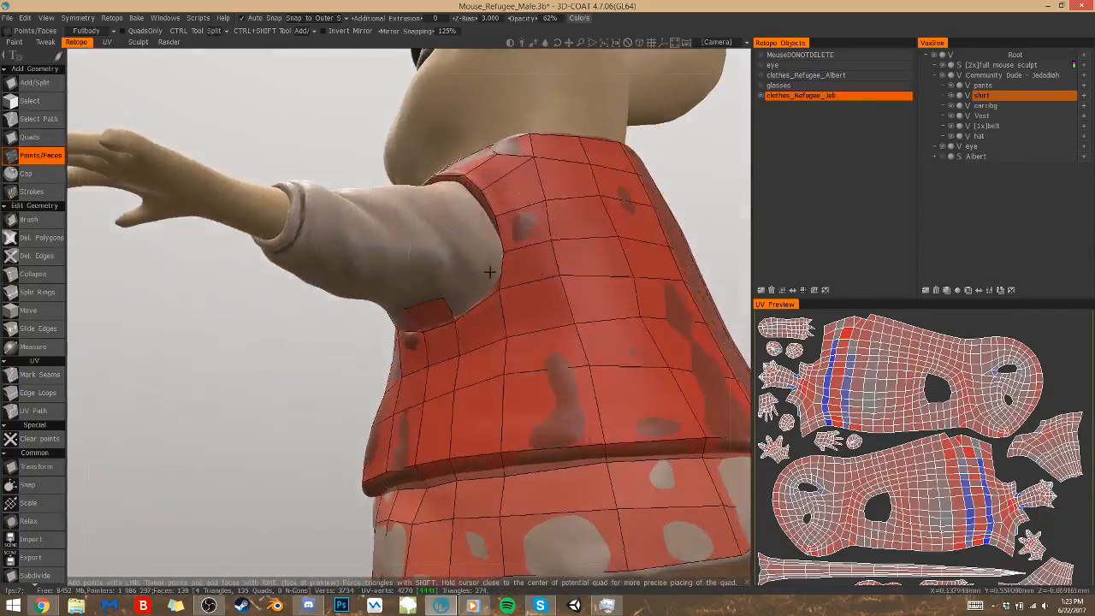
# Place points up the back of the sleeve and fill quads along the rear edge of the vest's armhole
pyautogui.click(471, 291)
pyautogui.click(470, 247)
pyautogui.rightClick(484, 263)
pyautogui.moveTo(347, 376); pyautogui.dragTo(300, 426)
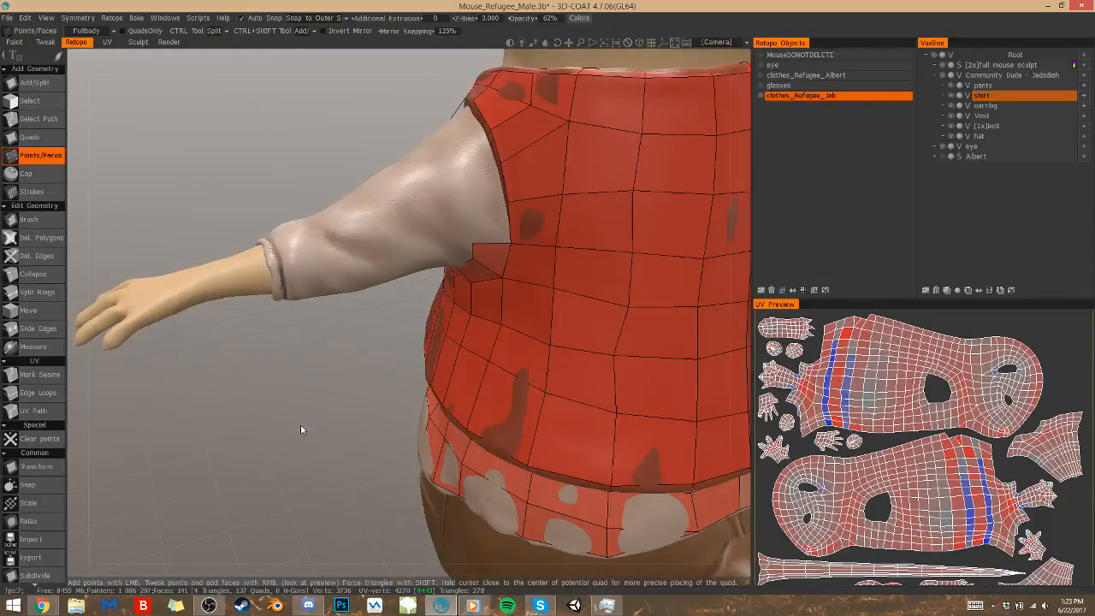
pyautogui.click(474, 207)
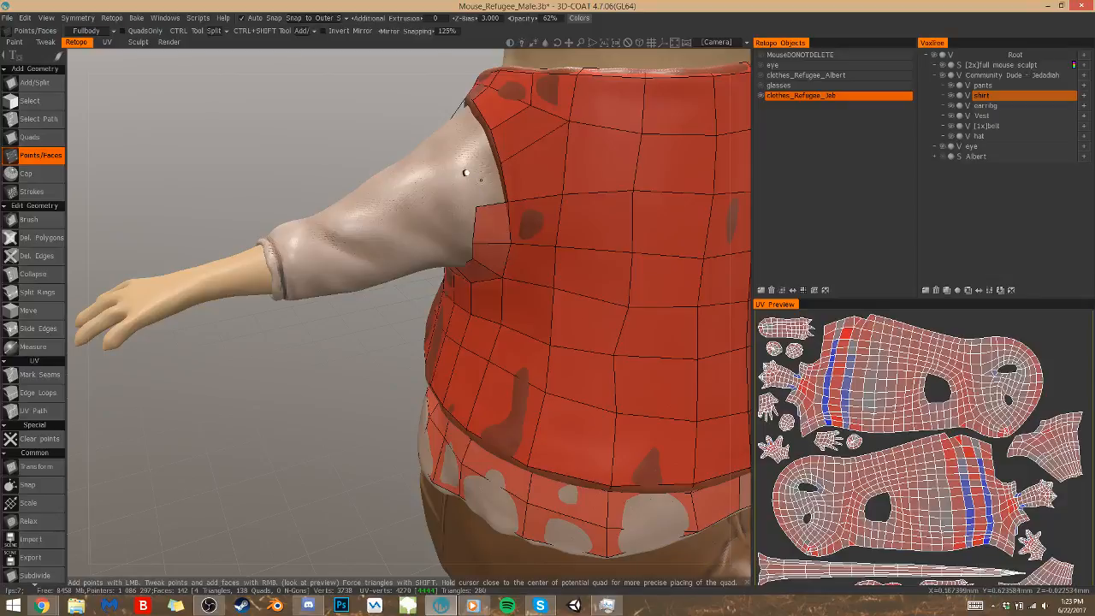
pyautogui.click(466, 175)
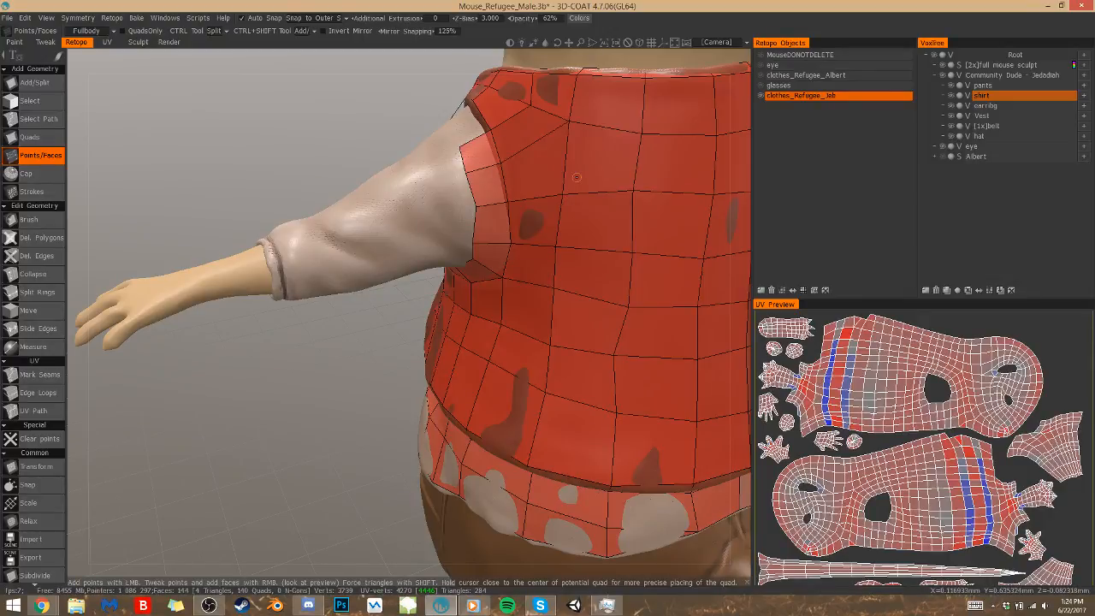
# Fill the last two quads over the shoulder to close the quad ring around the armhole
pyautogui.keyDown('alt'); pyautogui.moveTo(256, 128); pyautogui.dragTo(411, 180); pyautogui.keyUp('alt')
pyautogui.click(422, 121)
pyautogui.rightClick(419, 122)
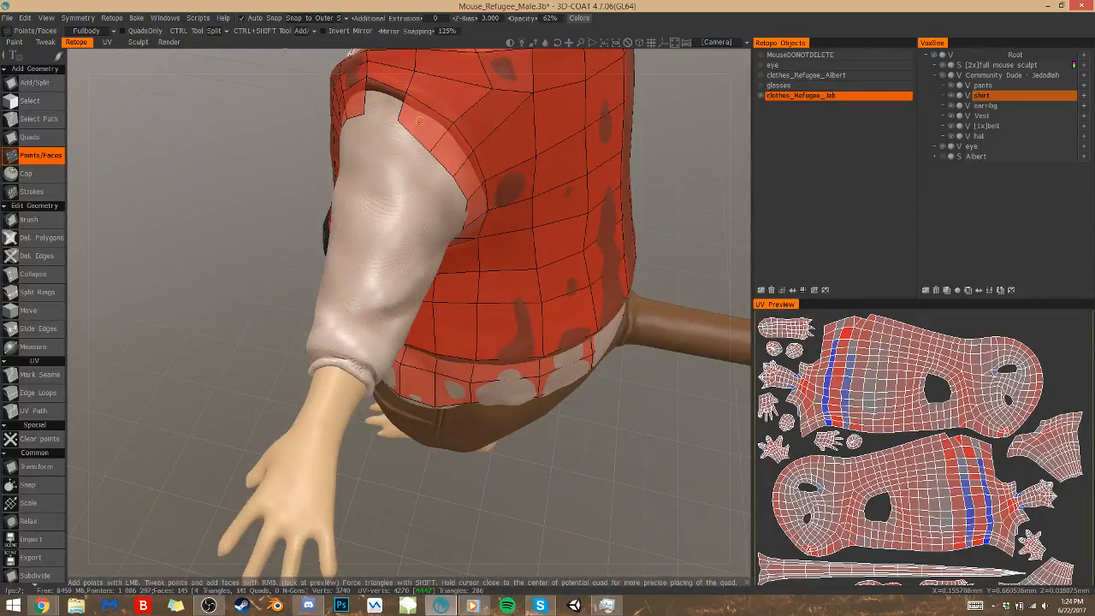
pyautogui.rightClick(396, 80)
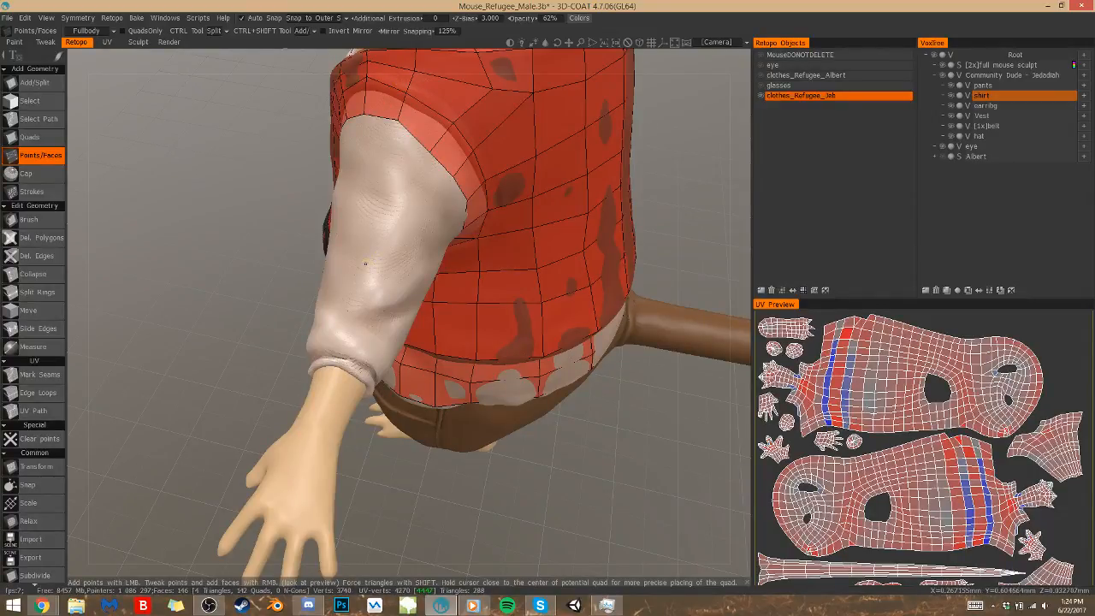
# Place two points on the sleeve cuff's edge and bridge a long quad from the shoulder edge to them with the Quads tool
pyautogui.moveTo(505, 479); pyautogui.dragTo(602, 475)
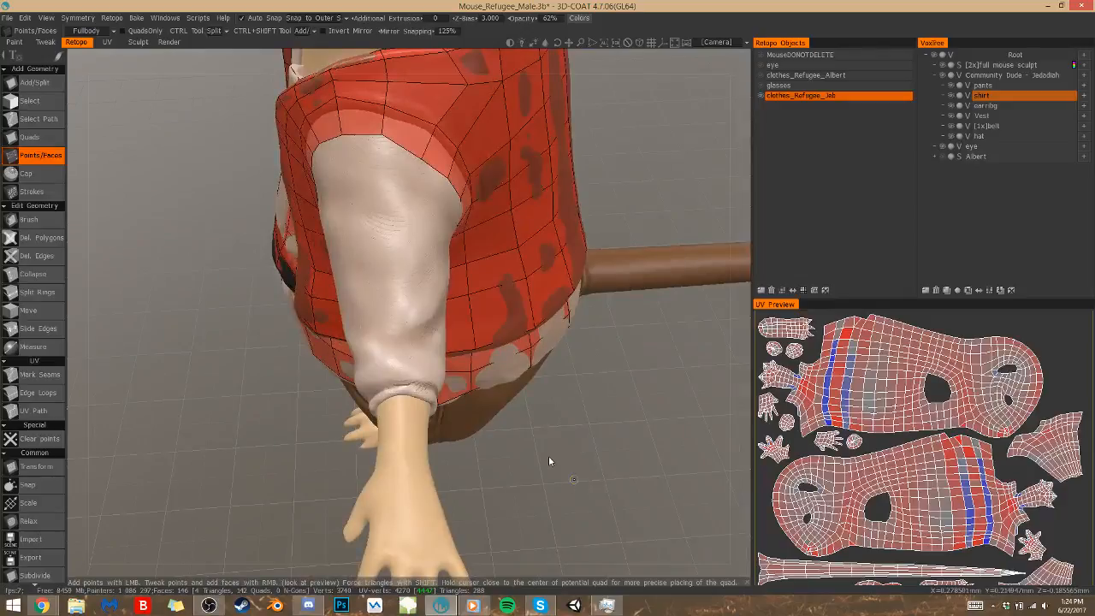
pyautogui.click(404, 392)
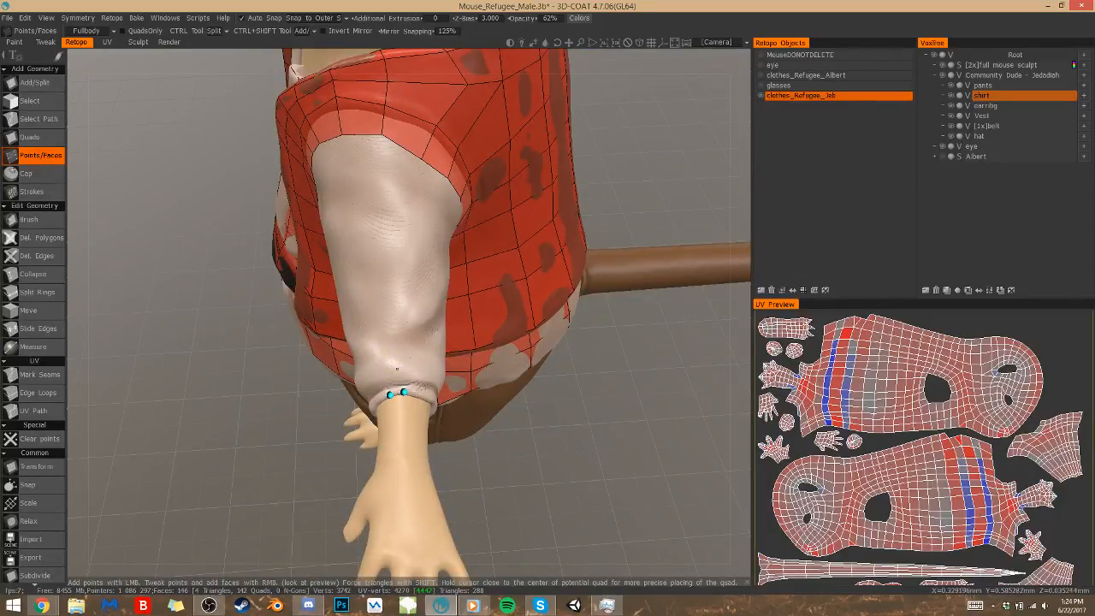
pyautogui.click(31, 137)
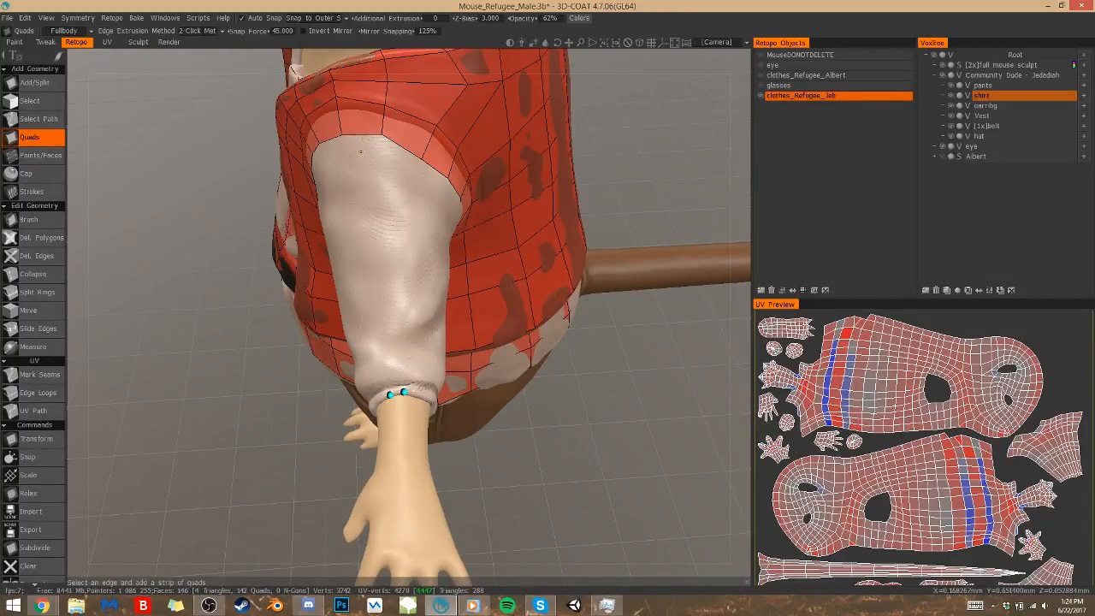
pyautogui.click(363, 135)
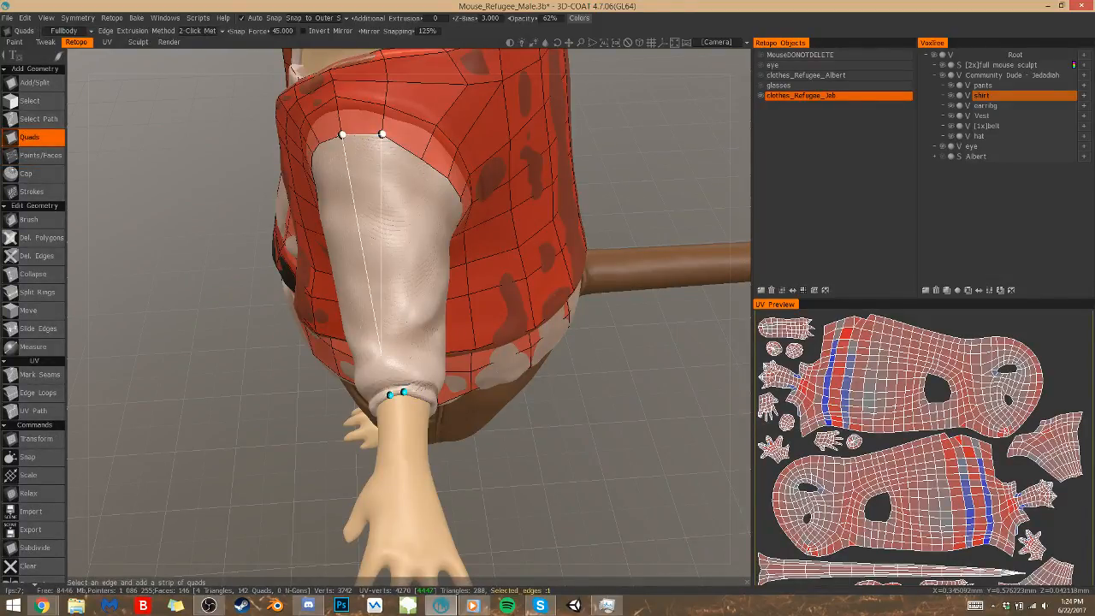
pyautogui.click(391, 394)
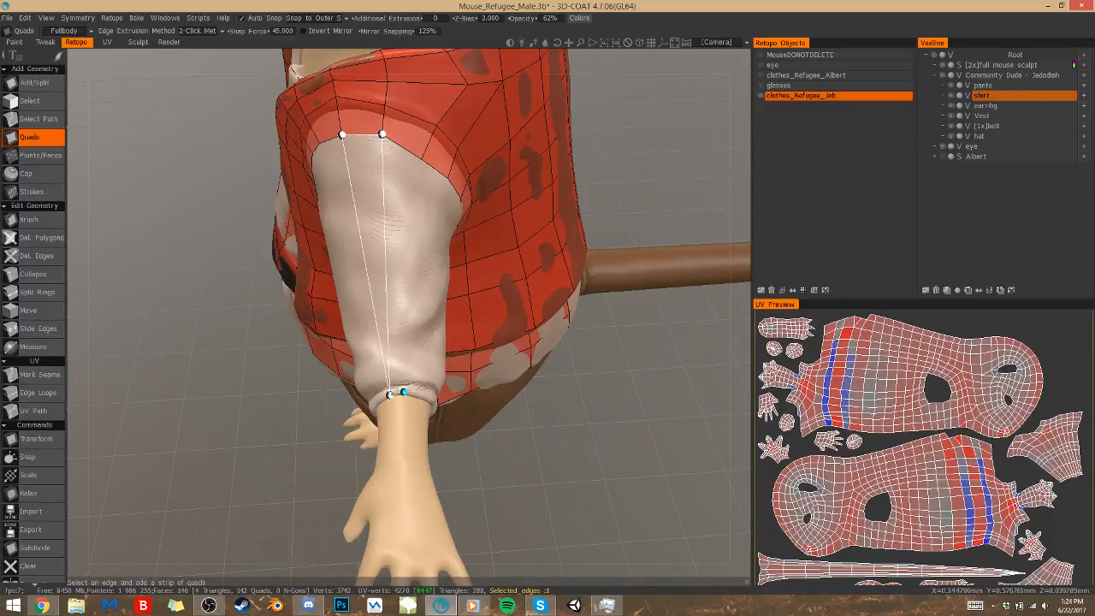
pyautogui.click(402, 392)
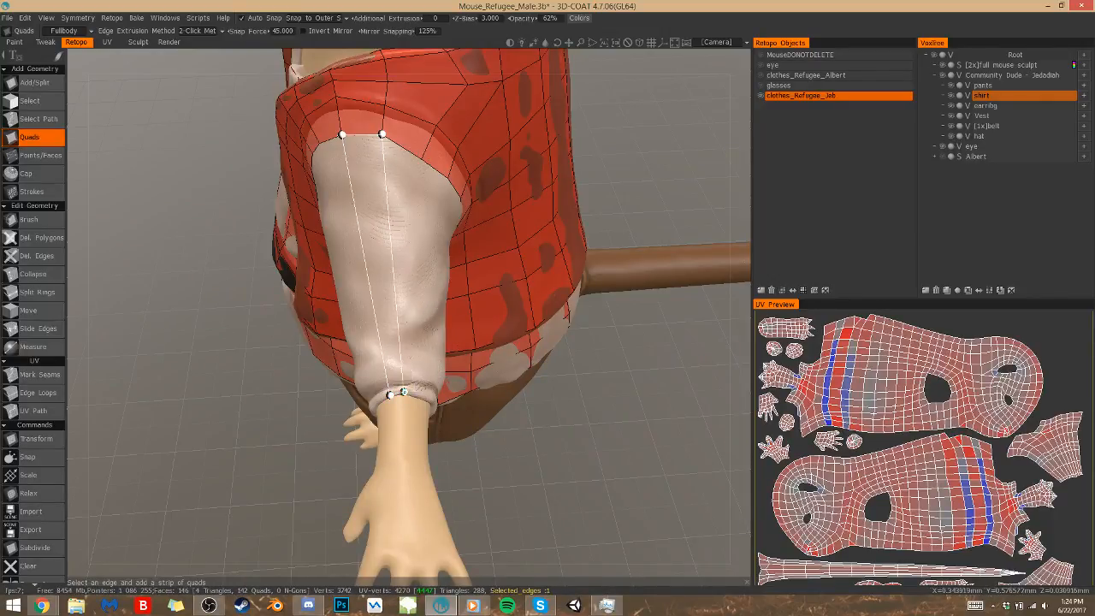
pyautogui.click(401, 360)
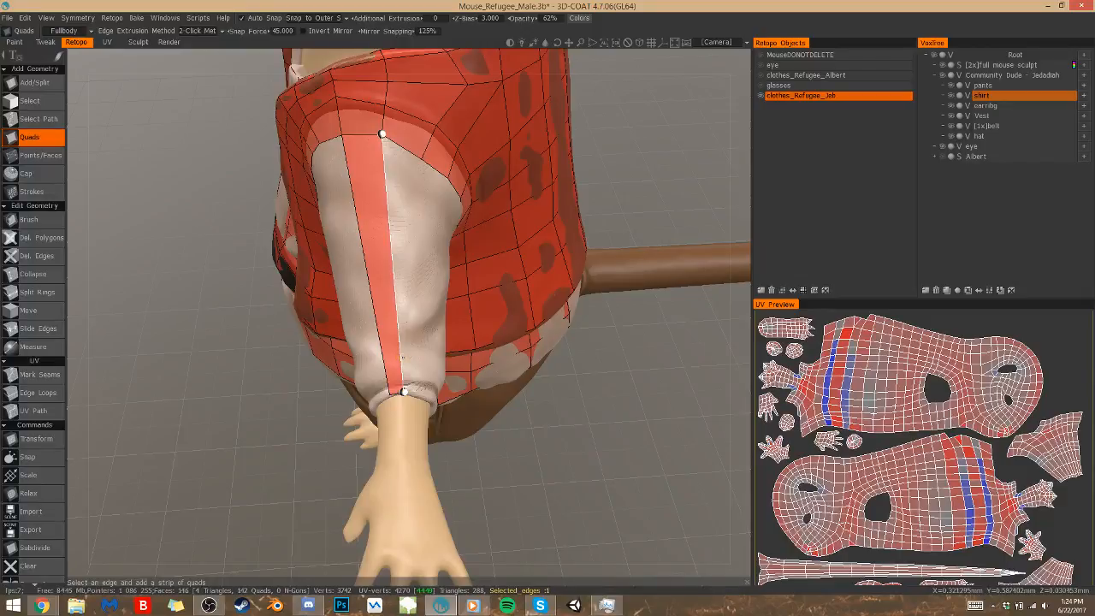
# Add three more long quads from the armhole ring to the cuff, working from the shoulder toward the sleeve's back
pyautogui.click(404, 391)
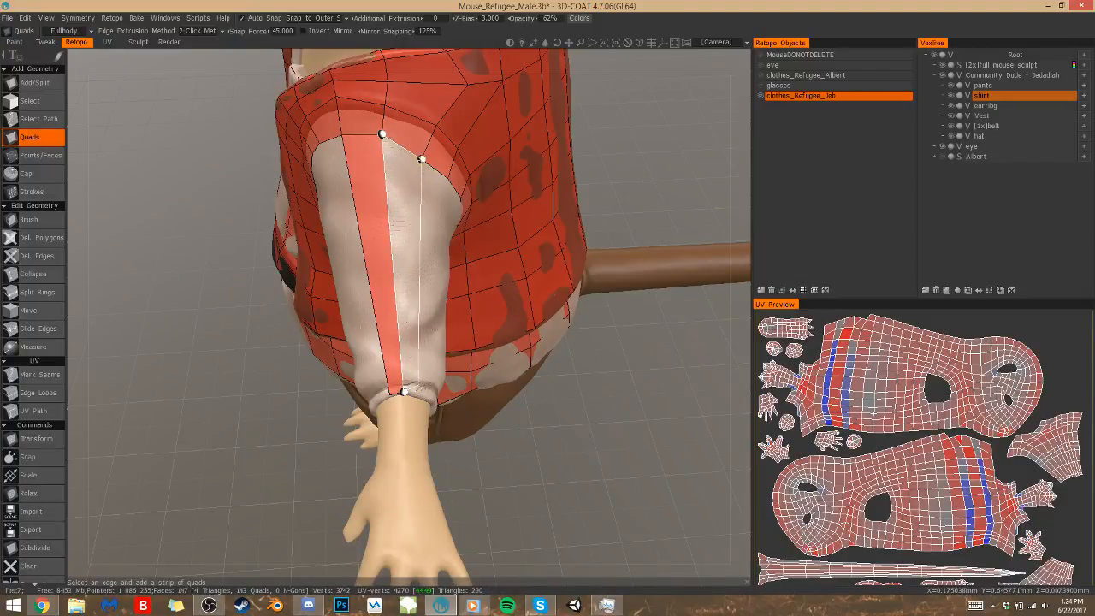
pyautogui.click(419, 383)
pyautogui.keyDown('alt'); pyautogui.moveTo(419, 383); pyautogui.dragTo(306, 360); pyautogui.keyUp('alt')
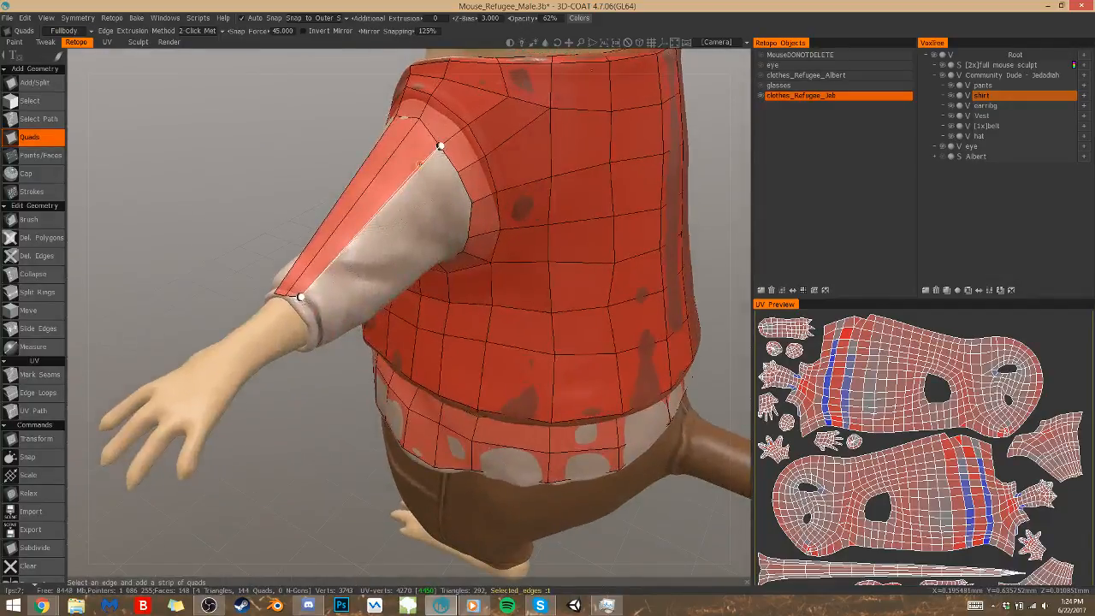
pyautogui.click(419, 164)
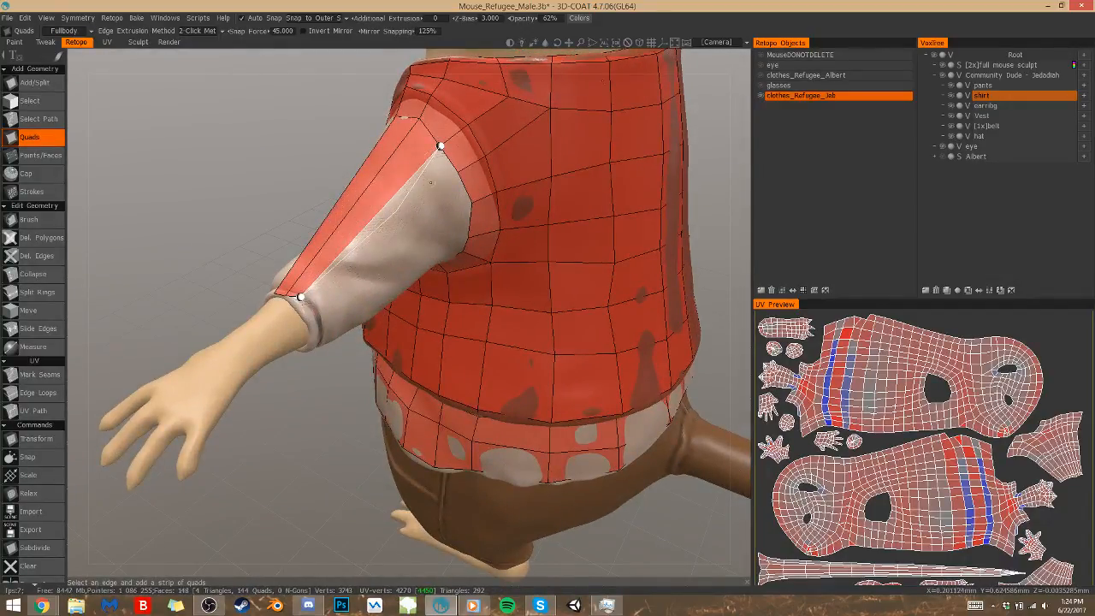
pyautogui.click(458, 172)
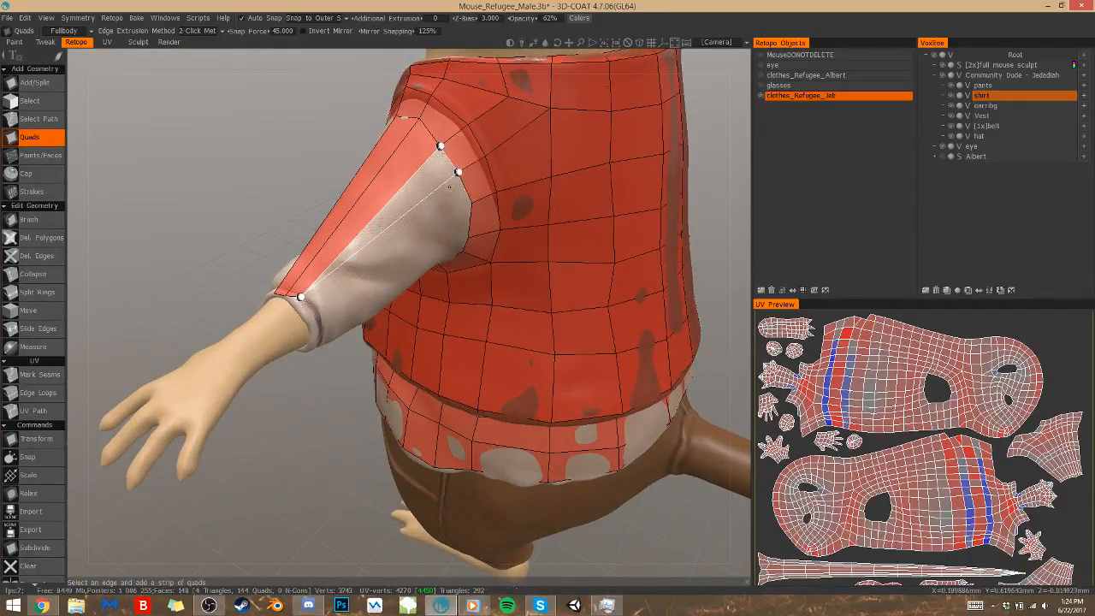
pyautogui.click(300, 297)
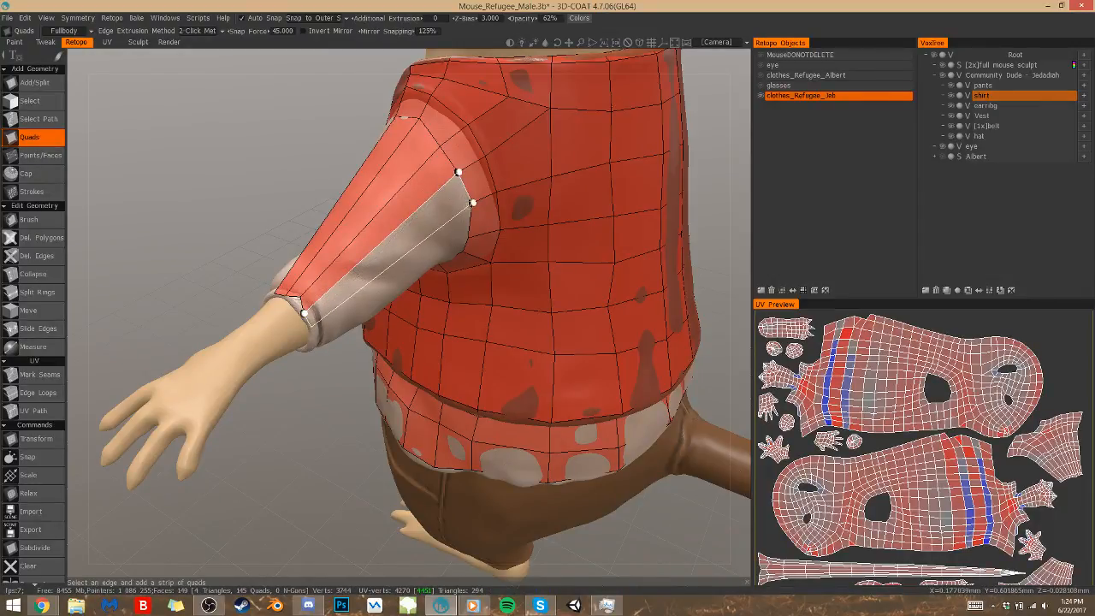
pyautogui.click(472, 204)
# Extend the sleeve with two more long quads between the back of the armhole ring and the cuff
pyautogui.keyDown('alt'); pyautogui.moveTo(473, 204); pyautogui.dragTo(481, 141); pyautogui.keyUp('alt')
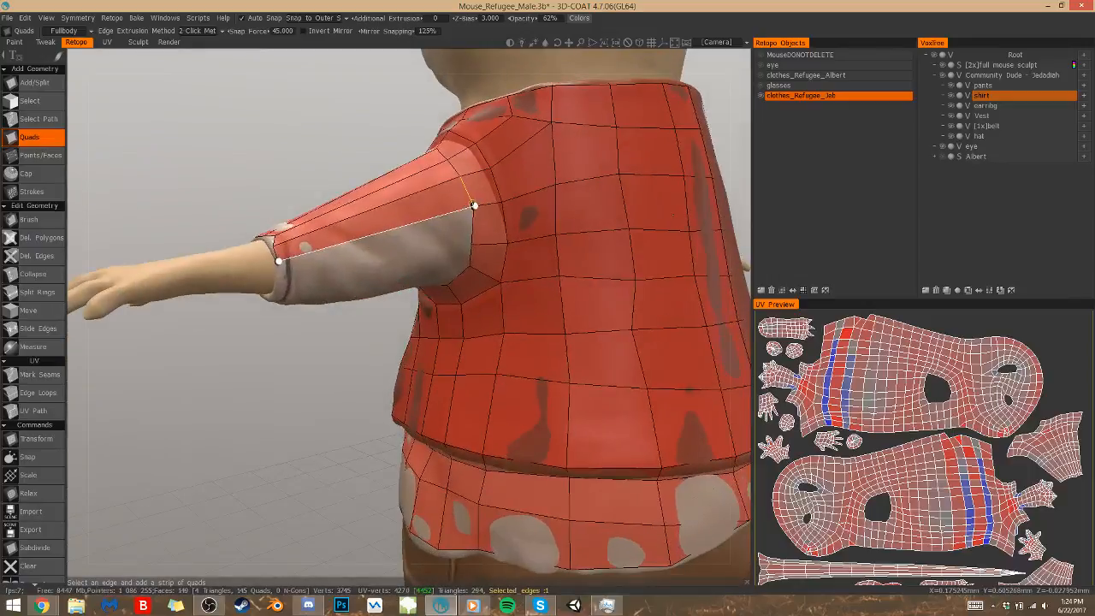
pyautogui.click(279, 262)
pyautogui.click(279, 278)
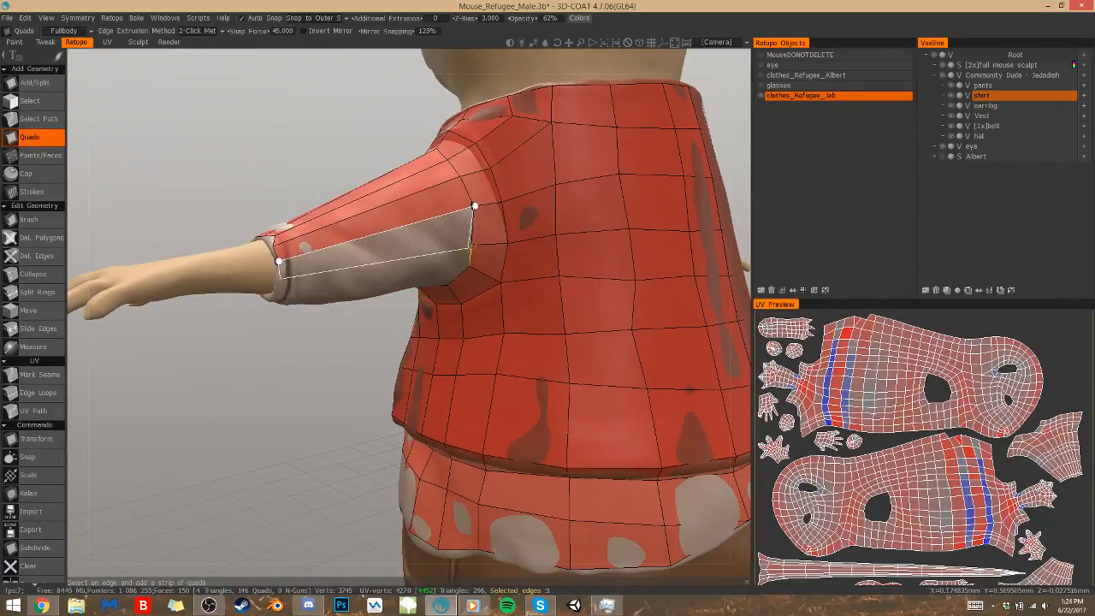
pyautogui.click(472, 245)
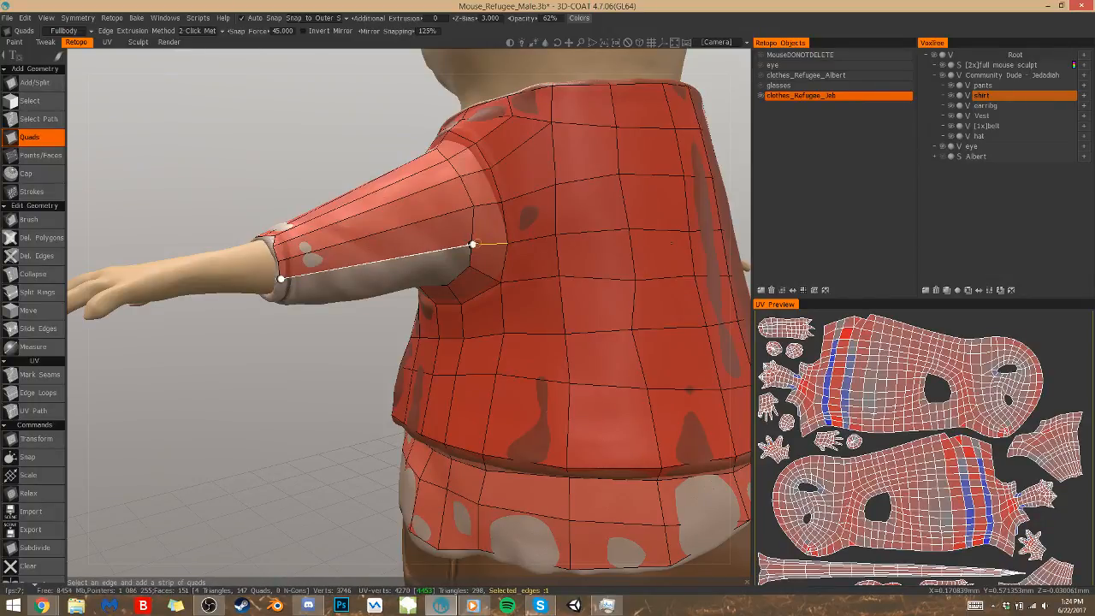
pyautogui.keyDown('alt'); pyautogui.moveTo(476, 244); pyautogui.dragTo(478, 244); pyautogui.keyUp('alt')
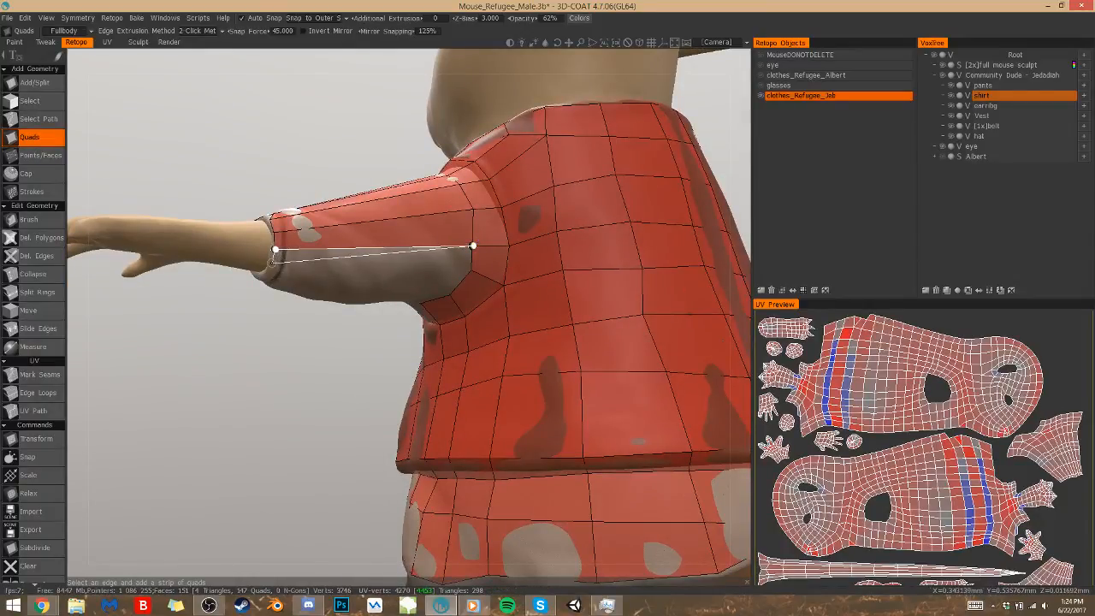
pyautogui.click(269, 272)
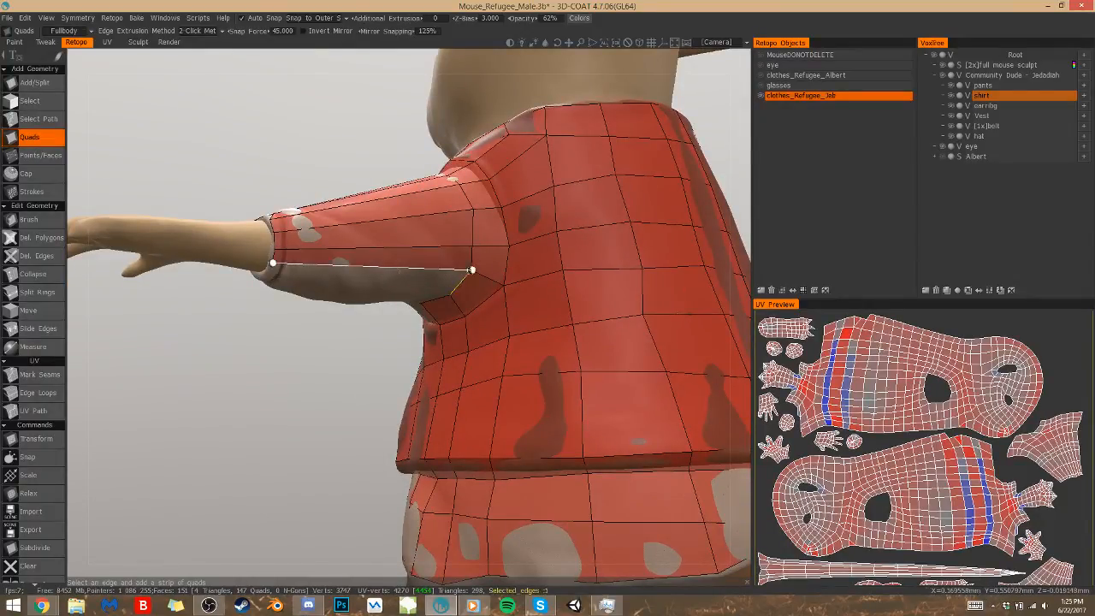
# Carry the long quads around beneath the arm, adding two between the armpit edges and the cuff's underside
pyautogui.click(450, 297)
pyautogui.keyDown('alt'); pyautogui.moveTo(456, 288); pyautogui.dragTo(459, 288); pyautogui.keyUp('alt')
pyautogui.click(374, 152)
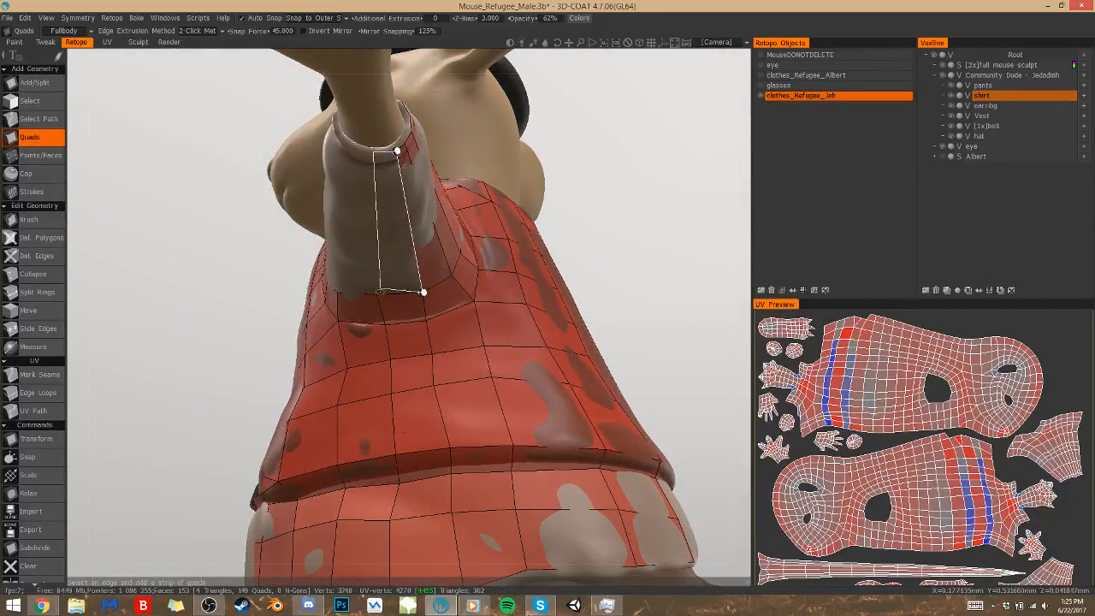
pyautogui.click(377, 296)
pyautogui.keyDown('alt'); pyautogui.moveTo(377, 294); pyautogui.dragTo(382, 278); pyautogui.keyUp('alt')
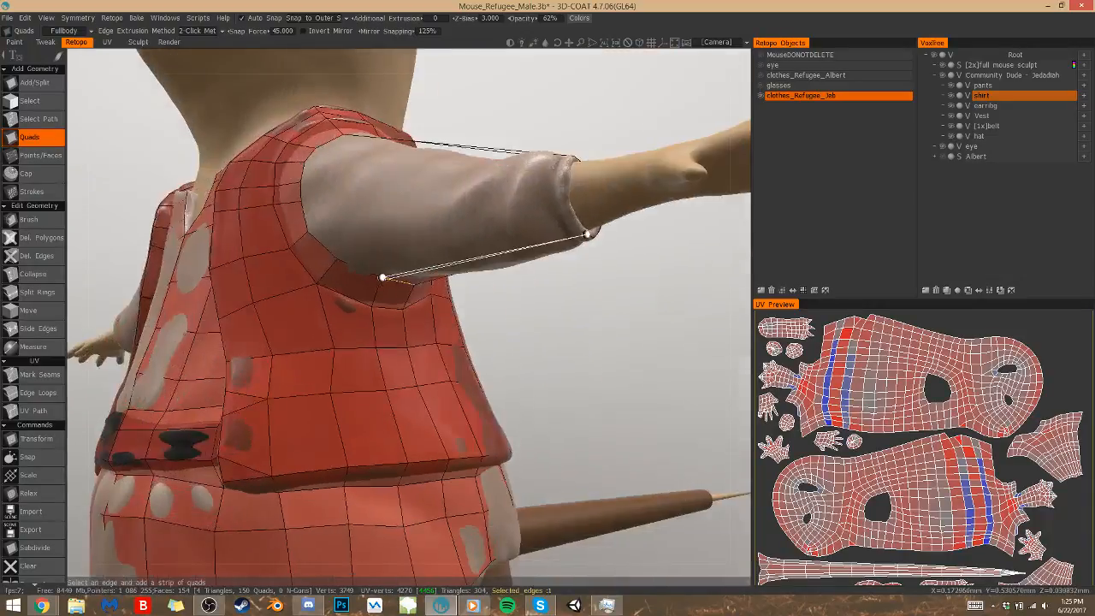
# Add more long quads between the armhole ring and the cuff along the sleeve's underside and lower front with the Quads tool
pyautogui.click(571, 217)
pyautogui.click(343, 257)
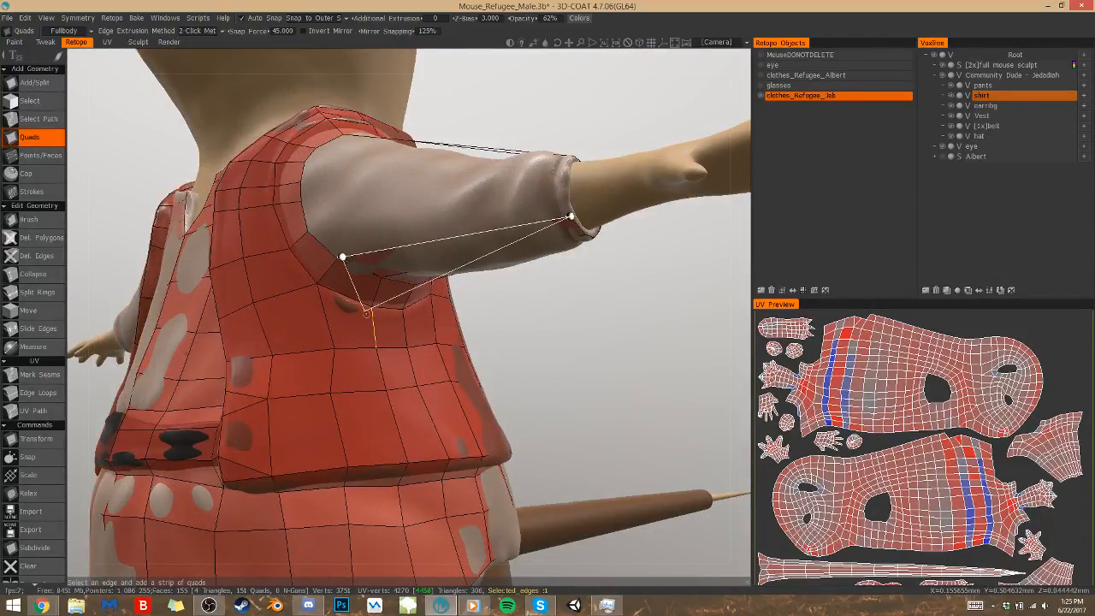
pyautogui.press('Escape')
pyautogui.click(40, 155)
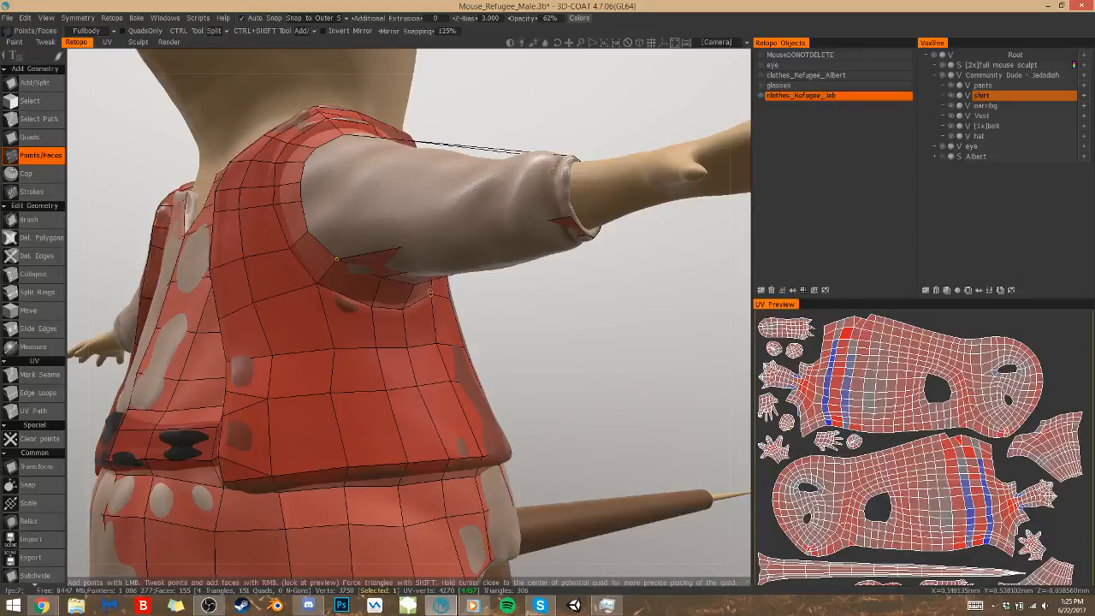
pyautogui.click(32, 137)
pyautogui.click(393, 249)
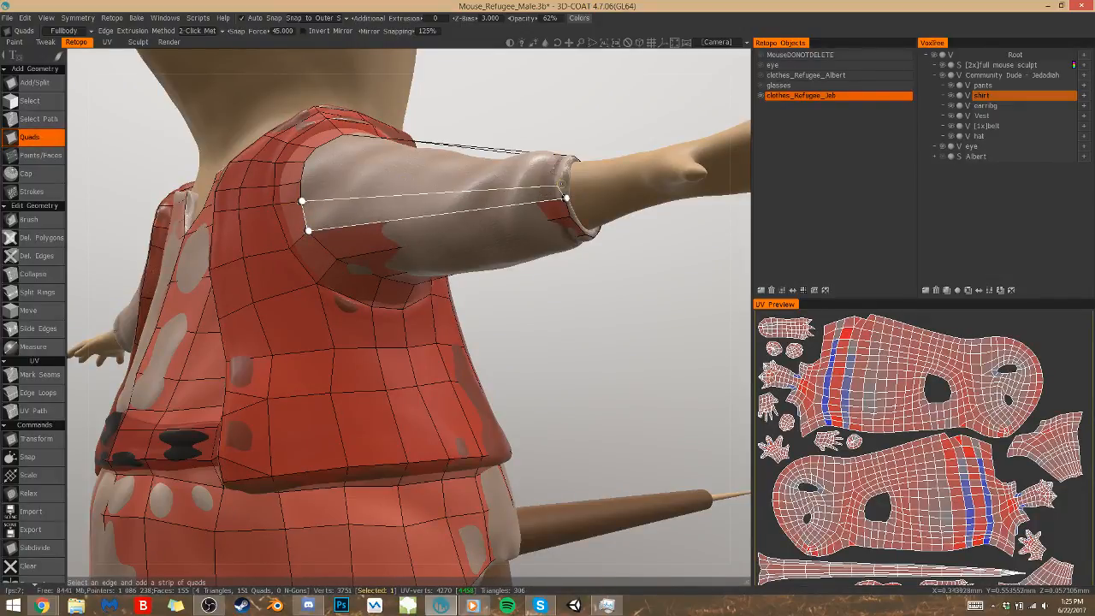
pyautogui.click(565, 183)
pyautogui.keyDown('alt'); pyautogui.moveTo(564, 182); pyautogui.dragTo(562, 177); pyautogui.keyUp('alt')
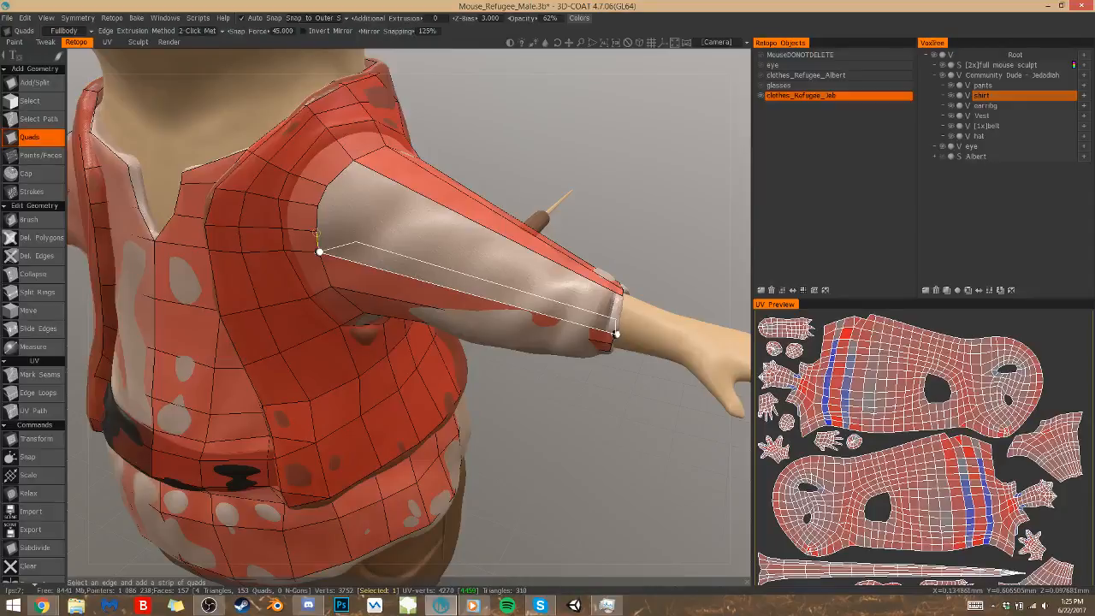
# Close the sleeve's open front with long quads from the armhole ring to the cuff, up to the existing shoulder strips
pyautogui.click(318, 231)
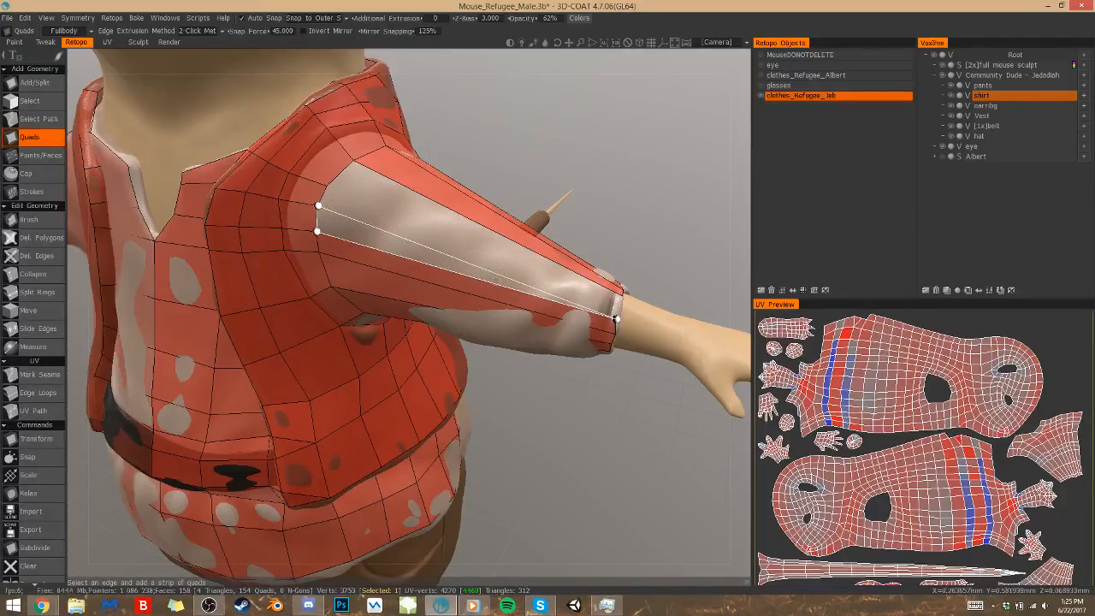
pyautogui.click(619, 310)
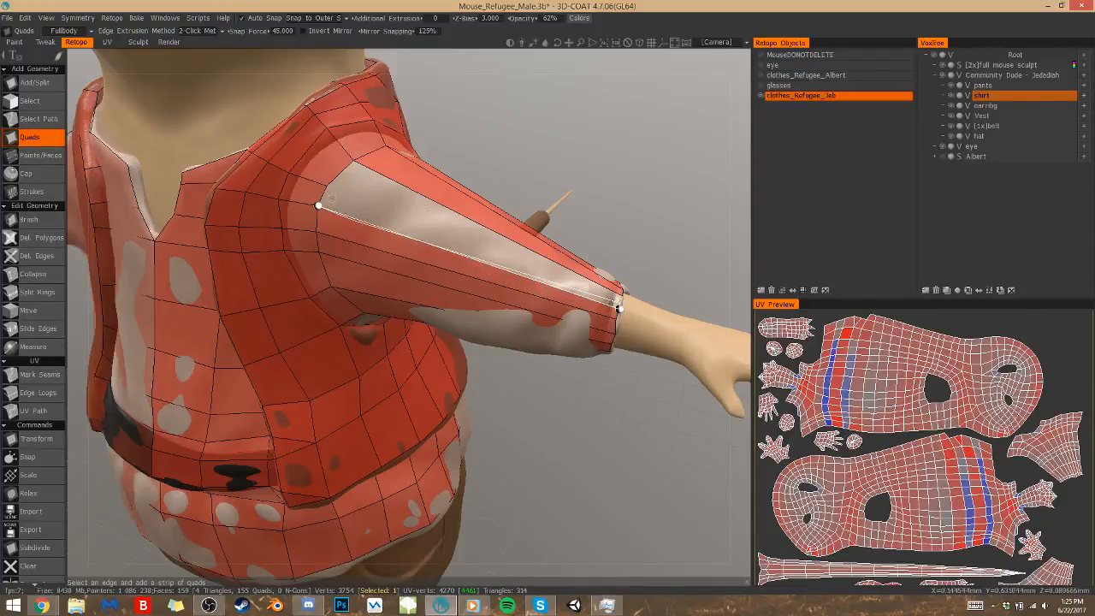
pyautogui.click(327, 186)
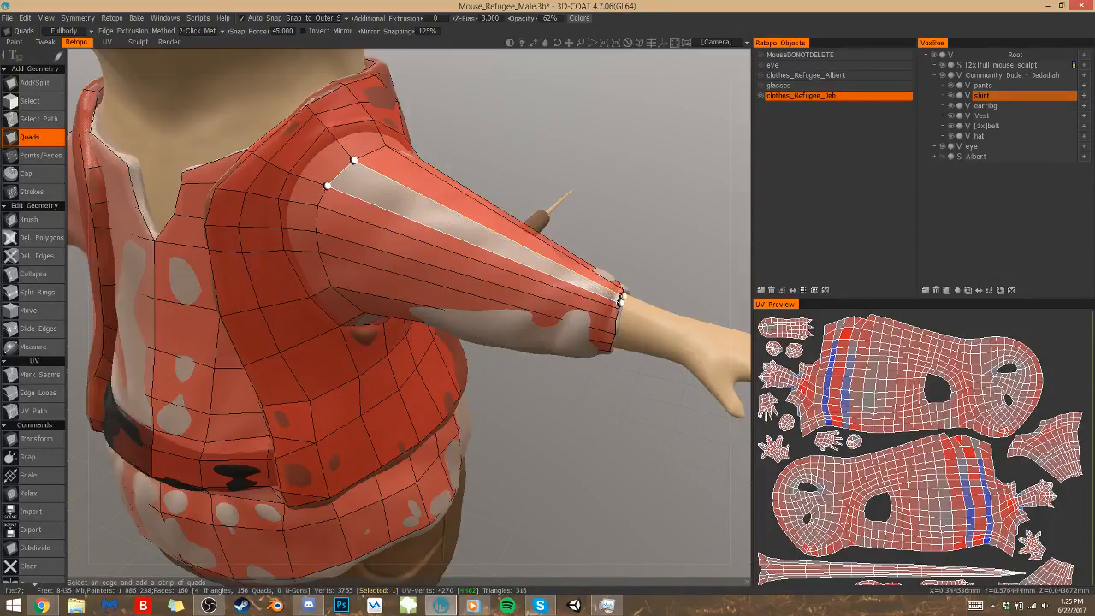
pyautogui.click(622, 296)
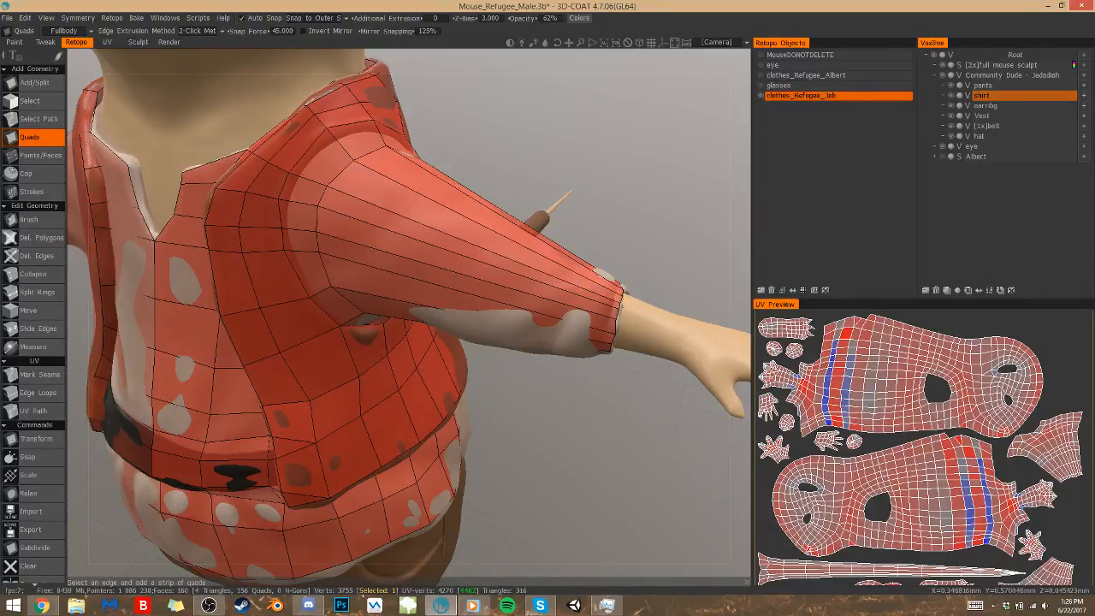
# Insert one edge loop across the sleeve's long quads and another around the armhole ring with the Points/Faces tool
pyautogui.click(50, 158)
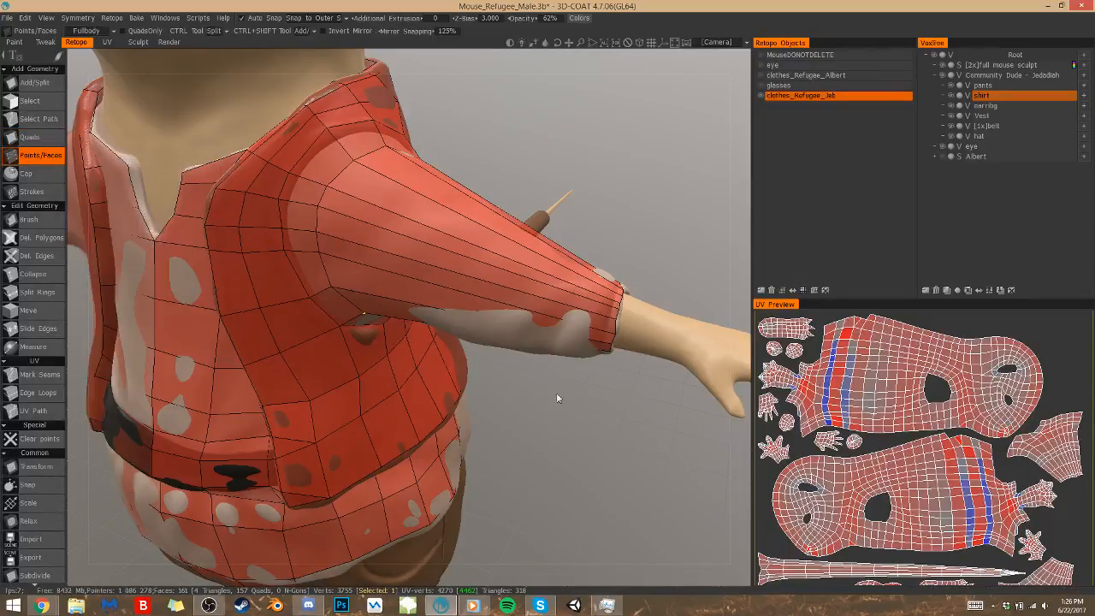
pyautogui.scroll(-3, 548, 395)
pyautogui.press('KP_2')
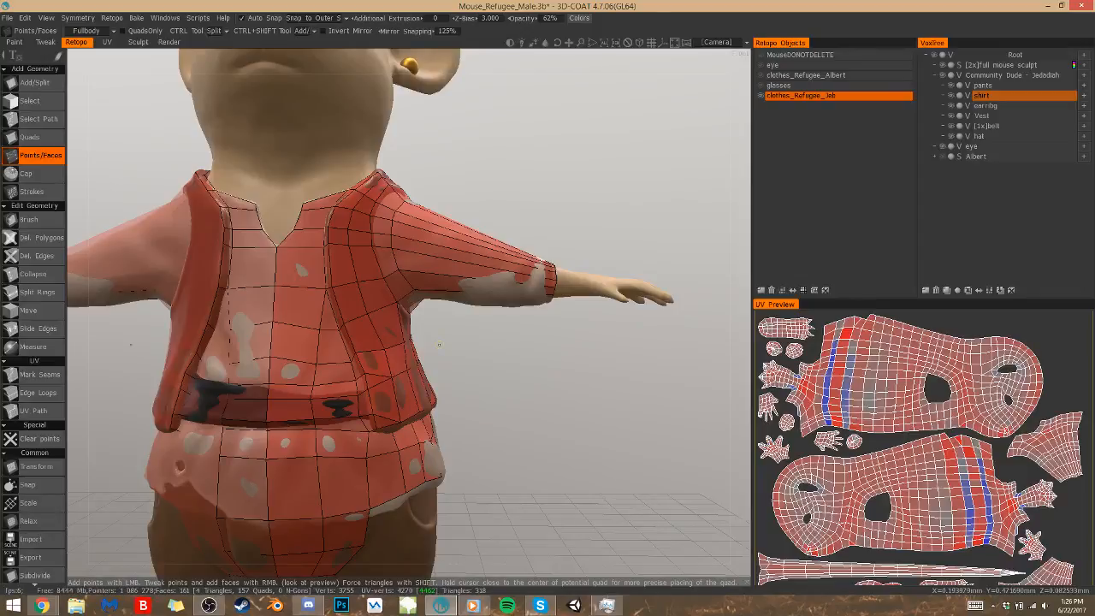
pyautogui.press('ctrl')
pyautogui.press('ctrl')
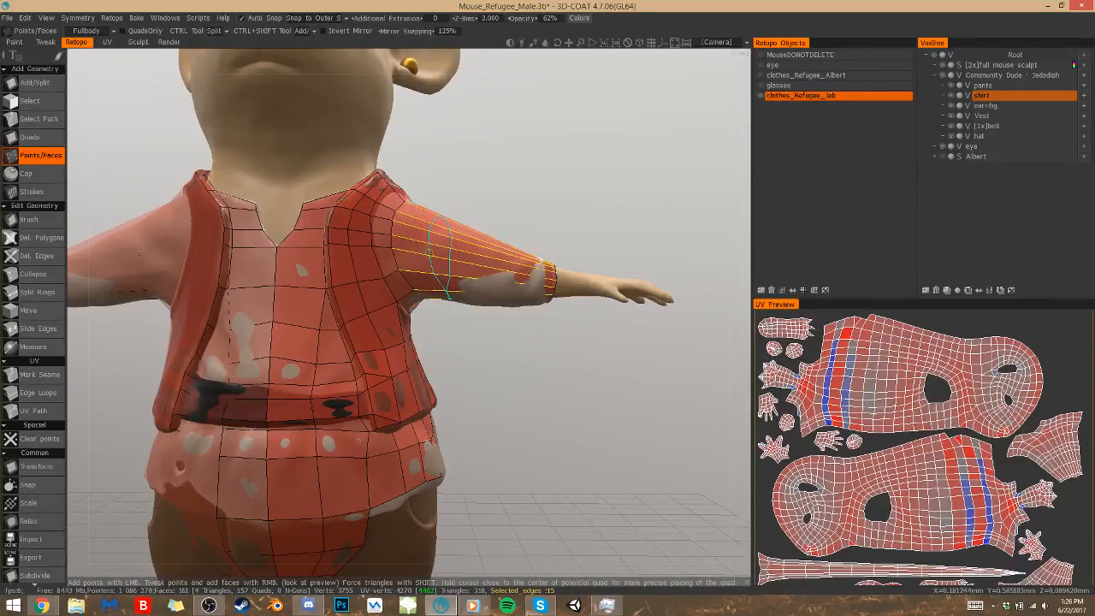
pyautogui.moveTo(426, 255)
pyautogui.keyDown('alt'); pyautogui.mouseDown()
pyautogui.moveTo(333, 256)
pyautogui.moveTo(421, 253)
pyautogui.mouseUp(); pyautogui.keyUp('alt')
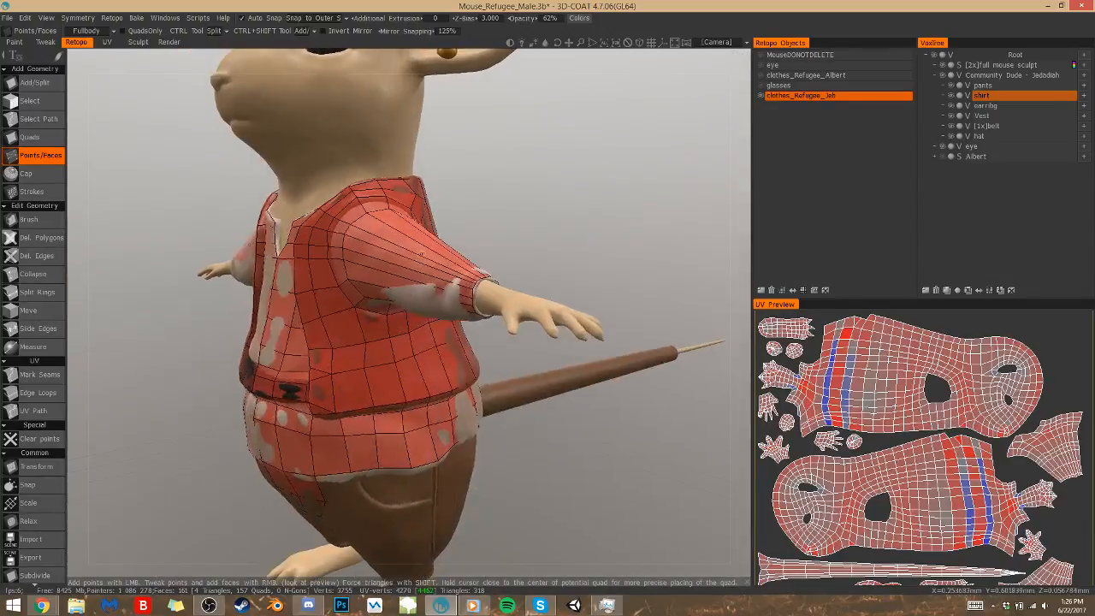
pyautogui.press('ctrl')
pyautogui.click(394, 260)
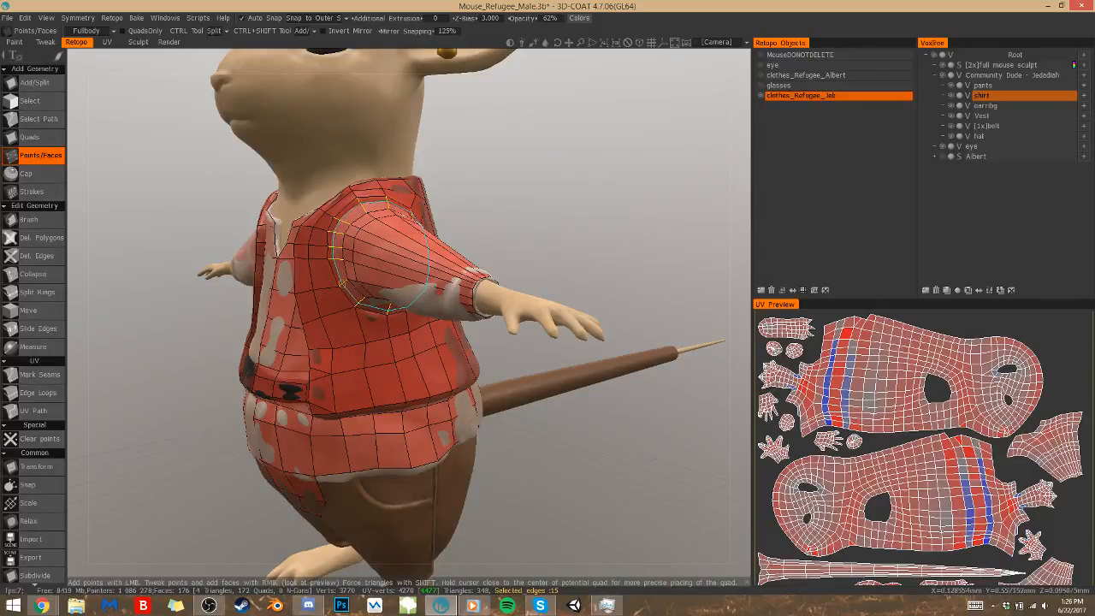
pyautogui.keyDown('ctrl'); pyautogui.click(342, 284); pyautogui.keyUp('ctrl')
# Cut further edge loops across the sleeve between the armhole and the cuff, including one around the cuff band
pyautogui.keyDown('alt'); pyautogui.moveTo(275, 301); pyautogui.dragTo(344, 308); pyautogui.keyUp('alt')
pyautogui.keyDown('alt'); pyautogui.moveTo(476, 301); pyautogui.dragTo(511, 308); pyautogui.keyUp('alt')
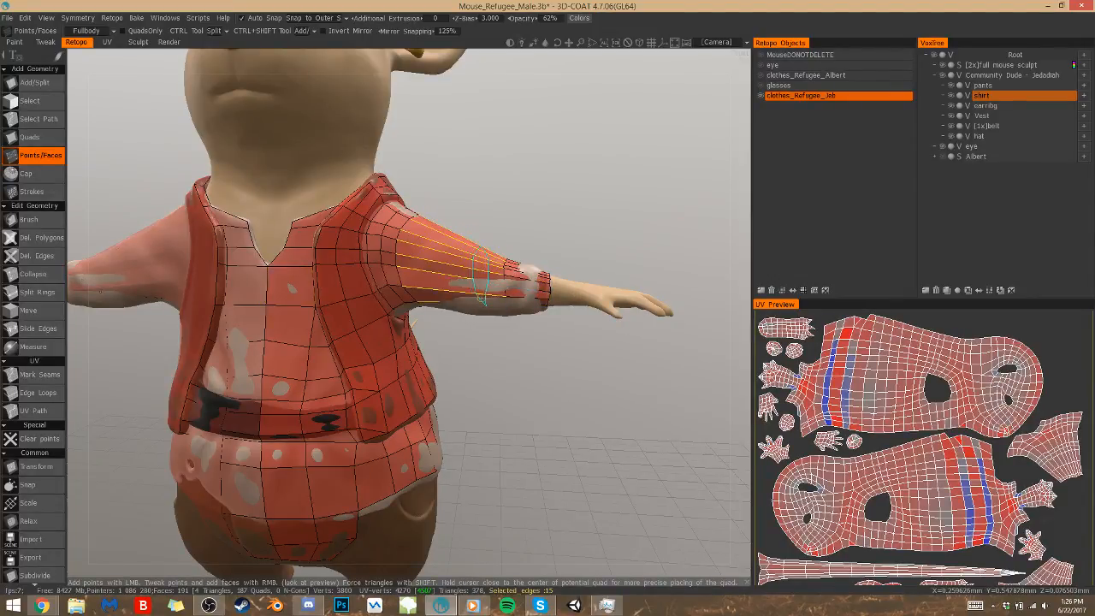
pyautogui.click(493, 301)
pyautogui.click(525, 295)
pyautogui.click(545, 298)
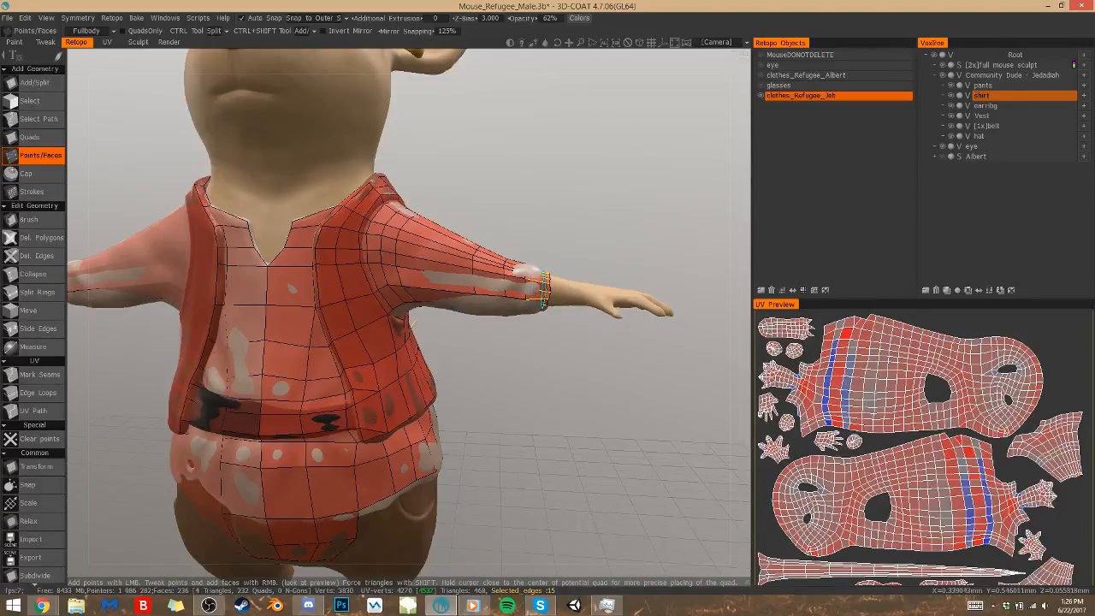
pyautogui.keyDown('ctrl'); pyautogui.click(546, 298); pyautogui.keyUp('ctrl')
# Try to pull the mesh on the sleeve's underside out to the surface with the Brush tool, and undo it
pyautogui.moveTo(521, 337); pyautogui.dragTo(520, 340)
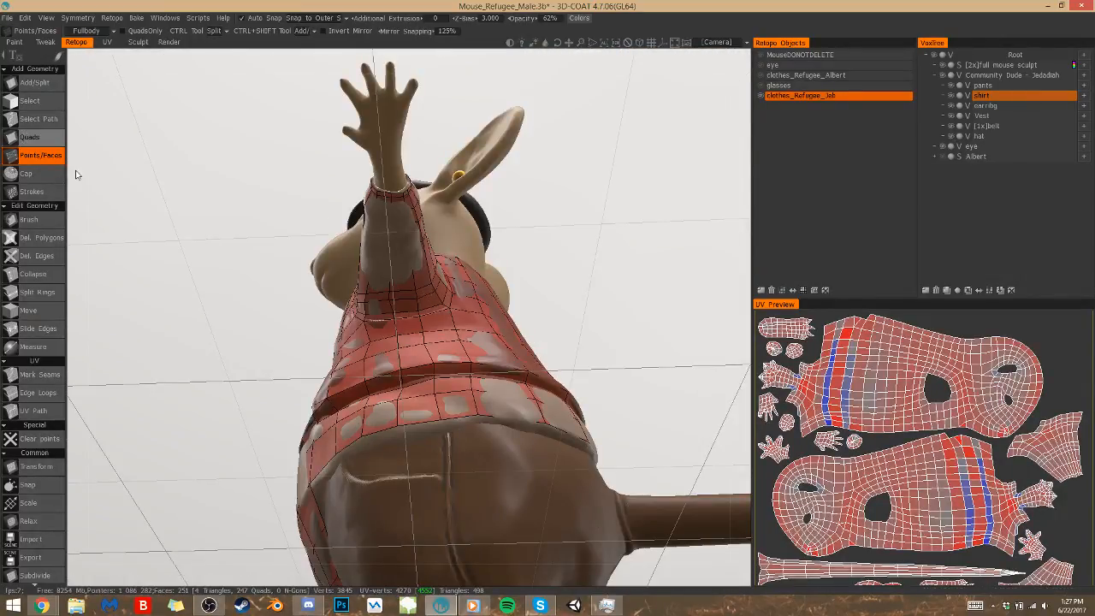
pyautogui.click(28, 219)
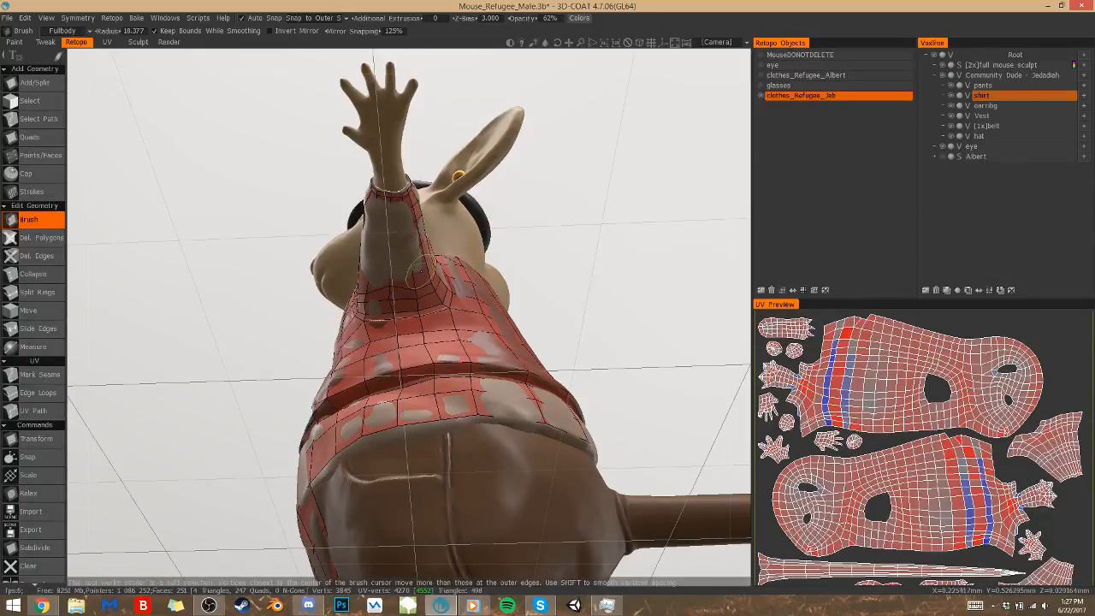
pyautogui.moveTo(552, 249); pyautogui.dragTo(613, 246)
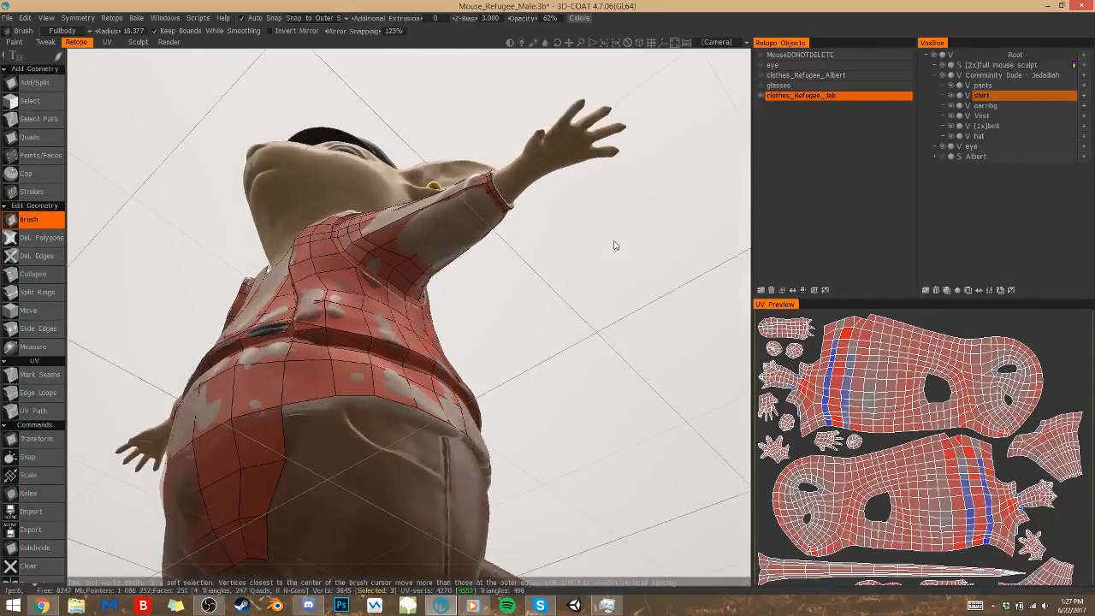
pyautogui.moveTo(566, 384); pyautogui.dragTo(565, 355)
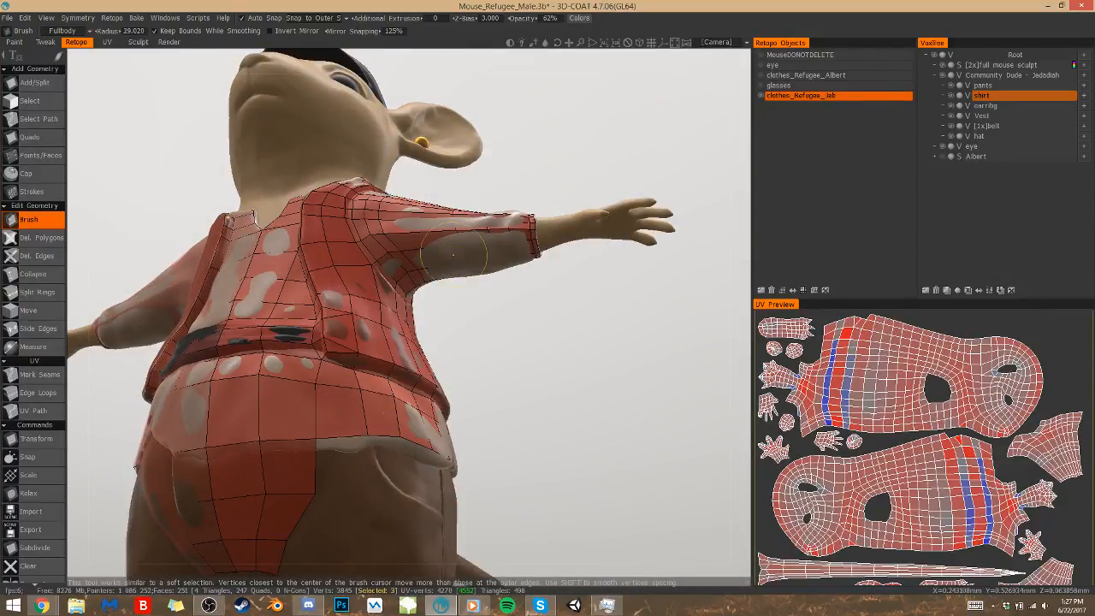
pyautogui.moveTo(454, 254); pyautogui.dragTo(463, 376)
pyautogui.hotkey('ctrl', 'z')
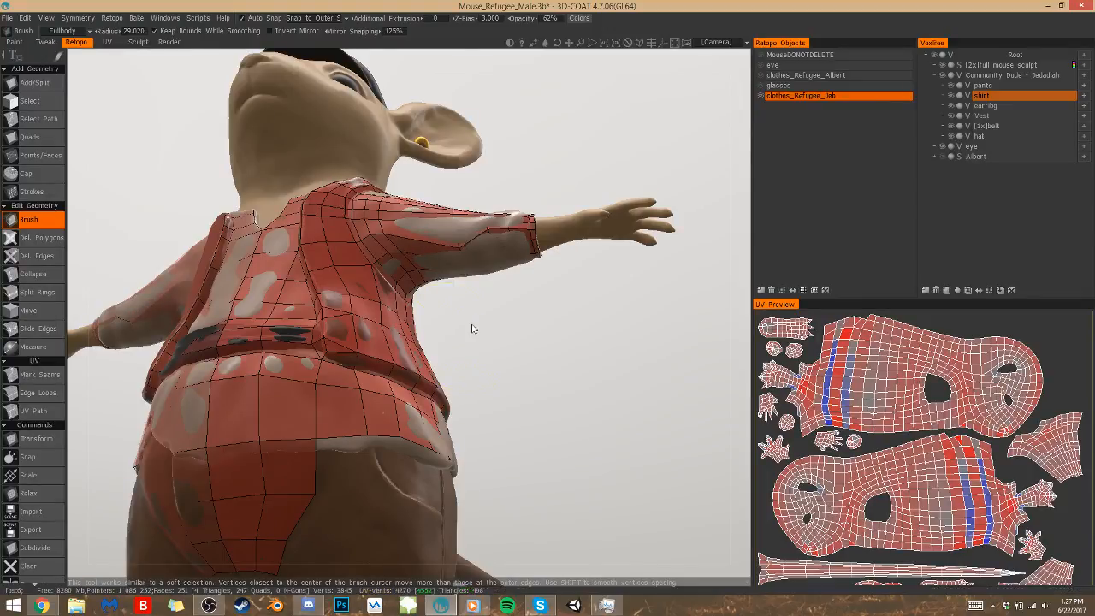
pyautogui.hotkey('ctrl', 'z')
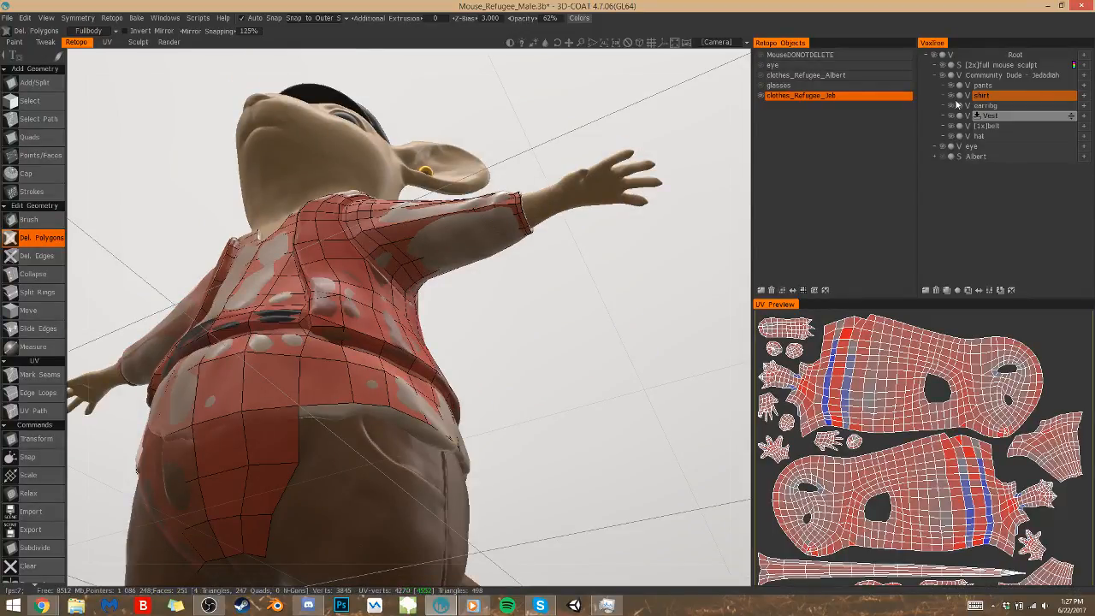
# Ghost the shirt sculpt layer and delete the polygons on the sleeve's underside next to the cuff band
pyautogui.click(958, 98)
pyautogui.scroll(2, 539, 328)
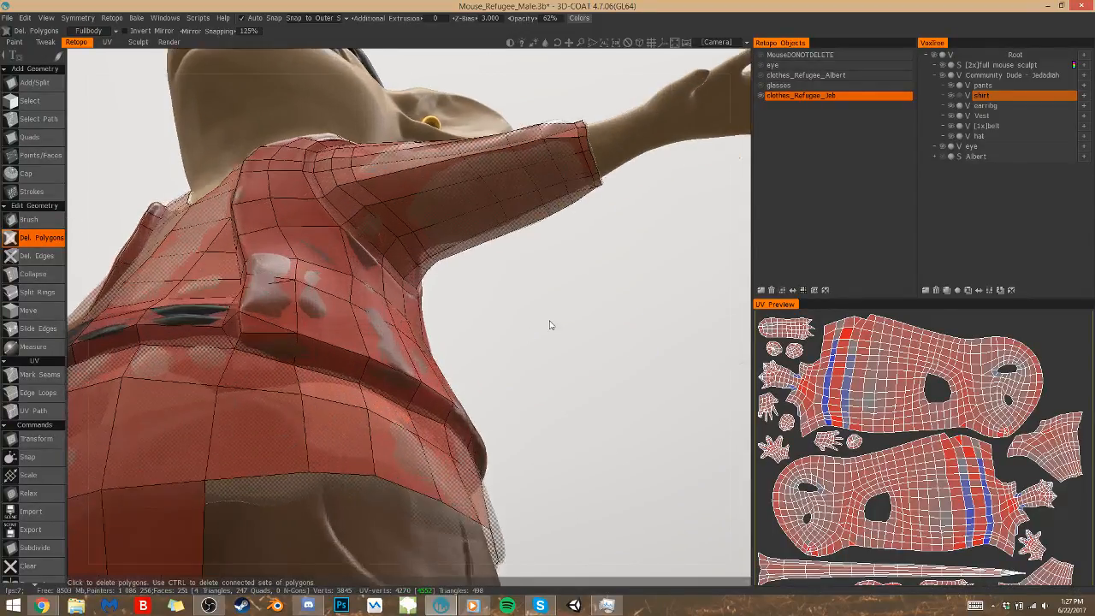
pyautogui.scroll(-2, 551, 326)
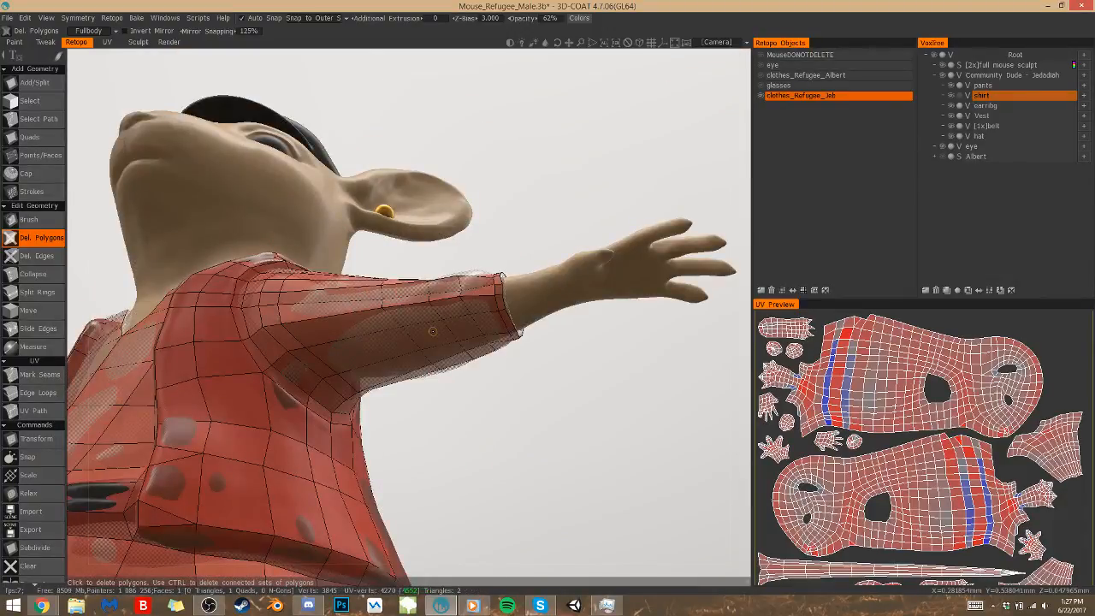
pyautogui.click(459, 328)
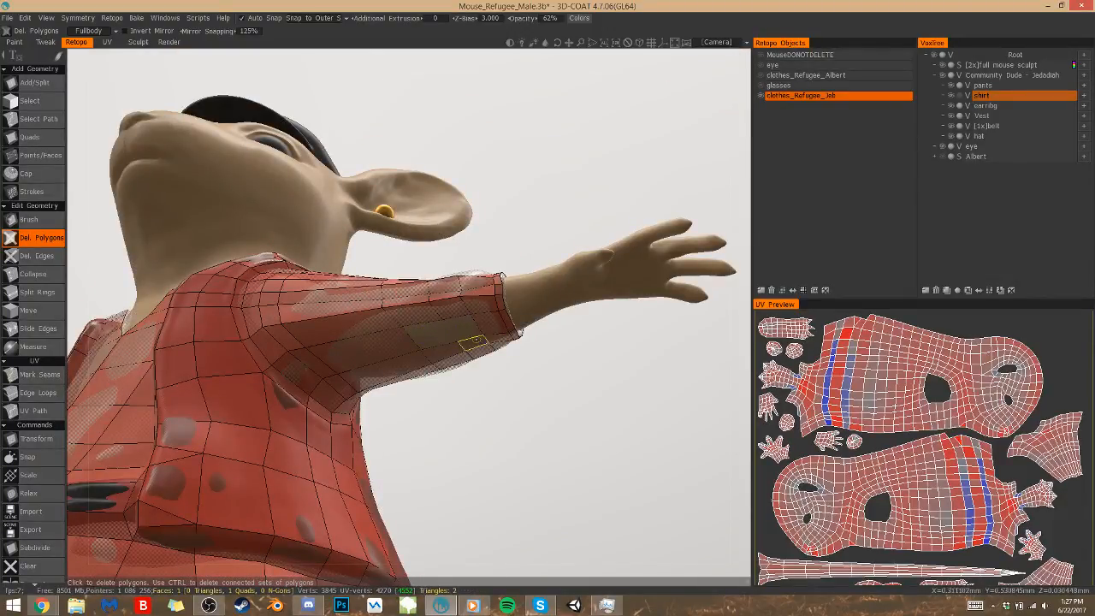
pyautogui.keyDown('alt'); pyautogui.moveTo(482, 329); pyautogui.dragTo(397, 282); pyautogui.keyUp('alt')
pyautogui.click(397, 284)
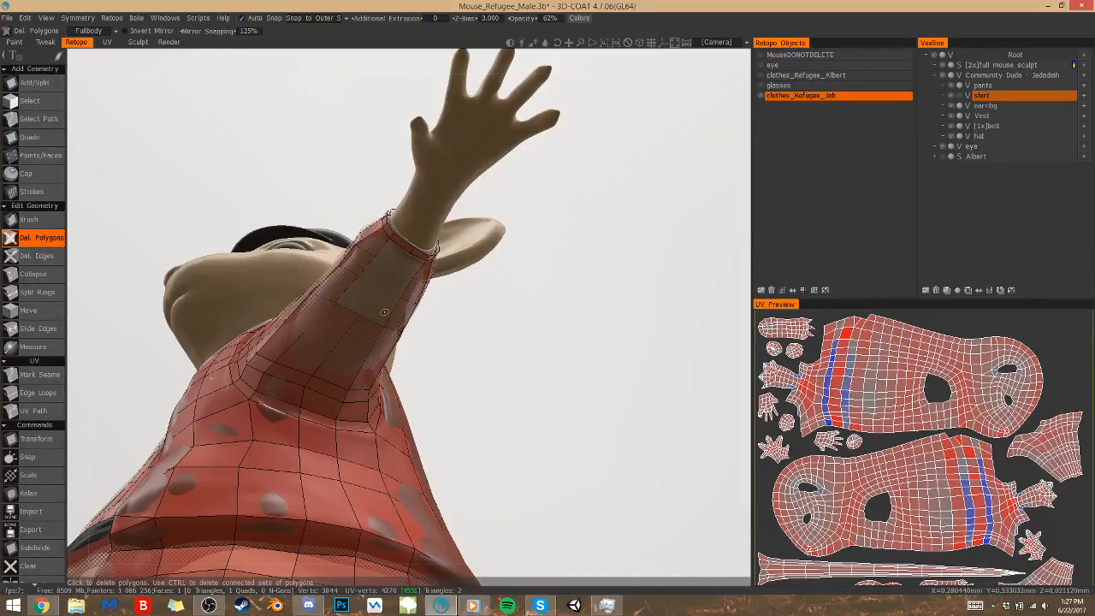
pyautogui.click(362, 261)
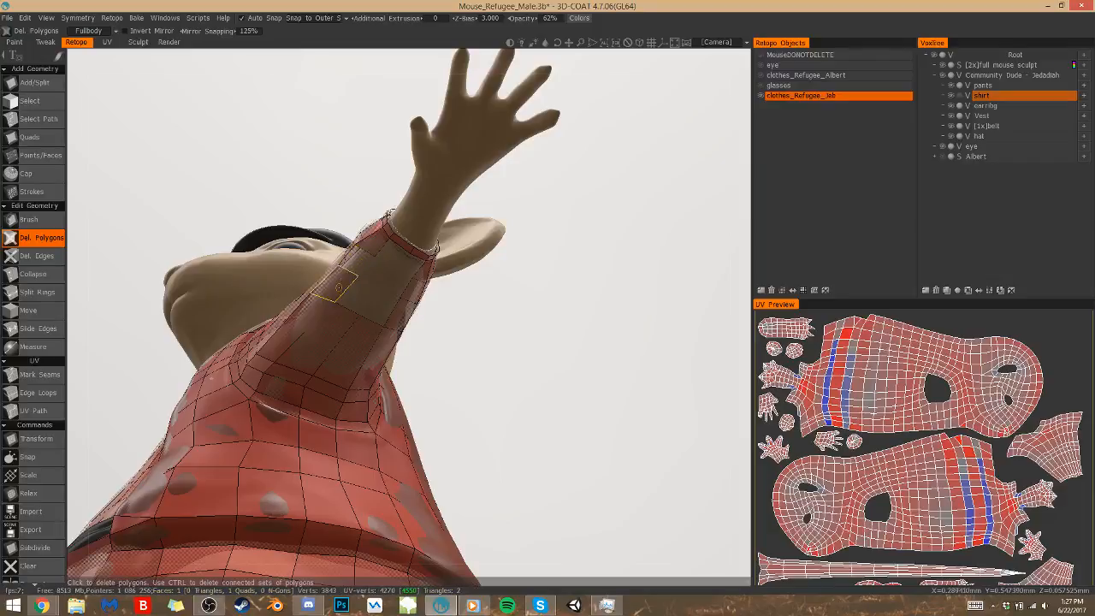
pyautogui.click(370, 249)
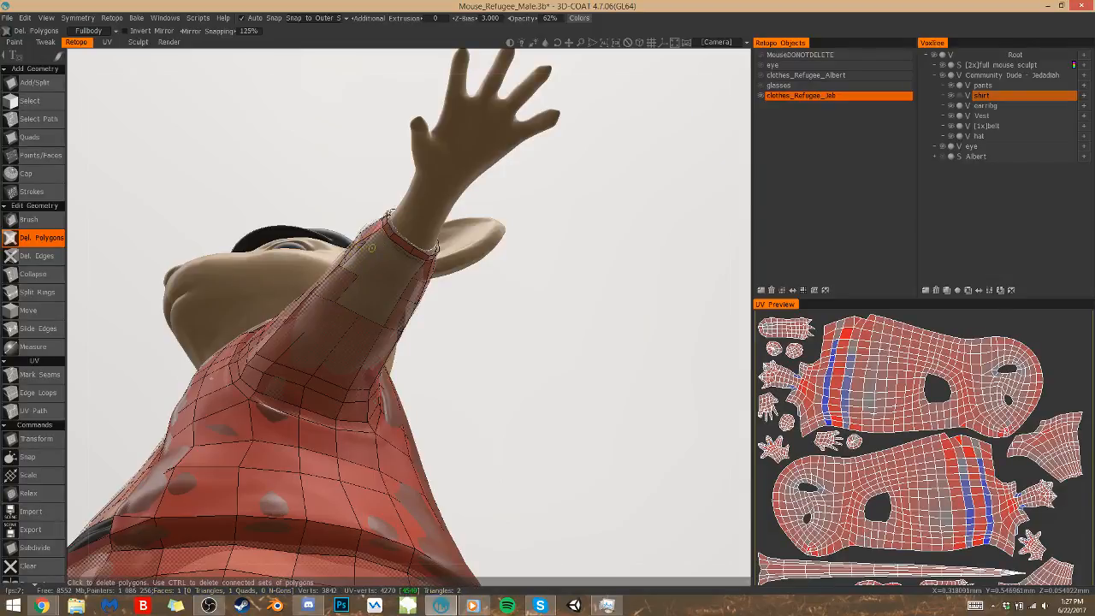
# Delete the remaining underside sleeve polygons up to the armhole ring and turn off ghosting for the shirt layer
pyautogui.click(320, 350)
pyautogui.click(297, 333)
pyautogui.click(352, 360)
pyautogui.click(391, 333)
pyautogui.moveTo(408, 287)
pyautogui.keyDown('alt'); pyautogui.mouseDown()
pyautogui.moveTo(338, 295)
pyautogui.moveTo(385, 330)
pyautogui.moveTo(410, 284)
pyautogui.moveTo(402, 248)
pyautogui.moveTo(410, 284)
pyautogui.mouseUp(); pyautogui.keyUp('alt')
pyautogui.click(320, 313)
pyautogui.click(308, 293)
pyautogui.click(298, 278)
pyautogui.keyDown('alt'); pyautogui.moveTo(315, 280); pyautogui.dragTo(318, 272); pyautogui.keyUp('alt')
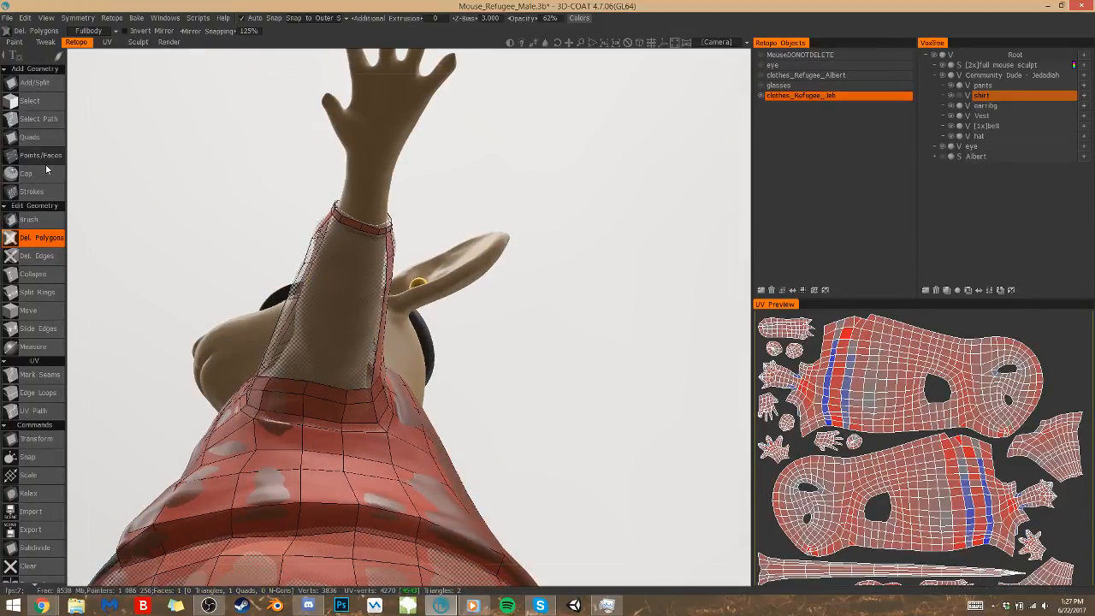
pyautogui.click(959, 95)
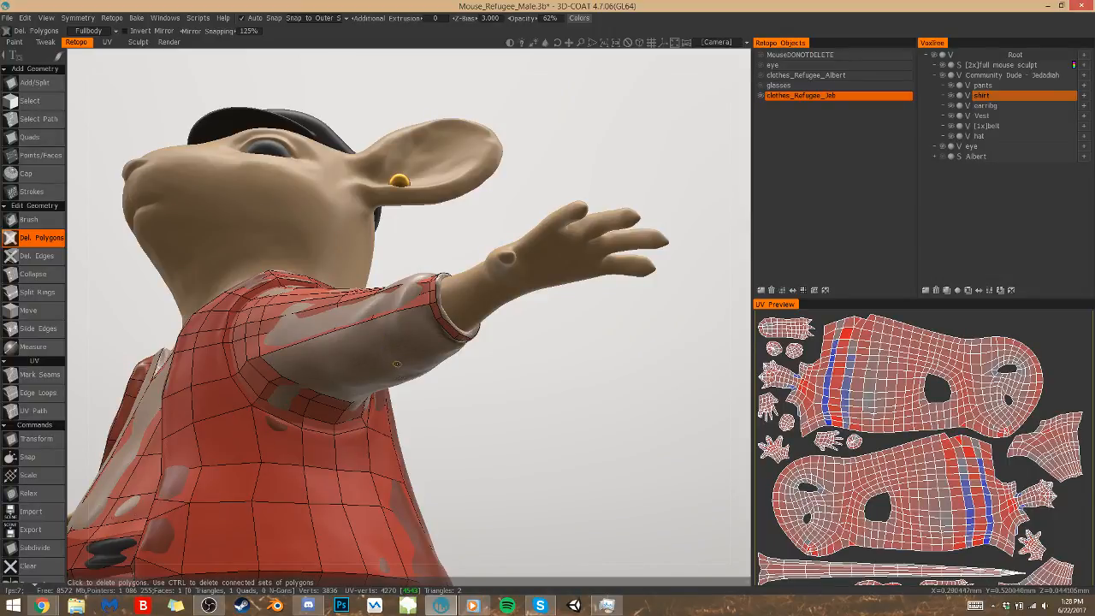
# Place points on the sleeve's underside and build a row of three quads toward the cuff with the Points/Faces tool
pyautogui.press('1')
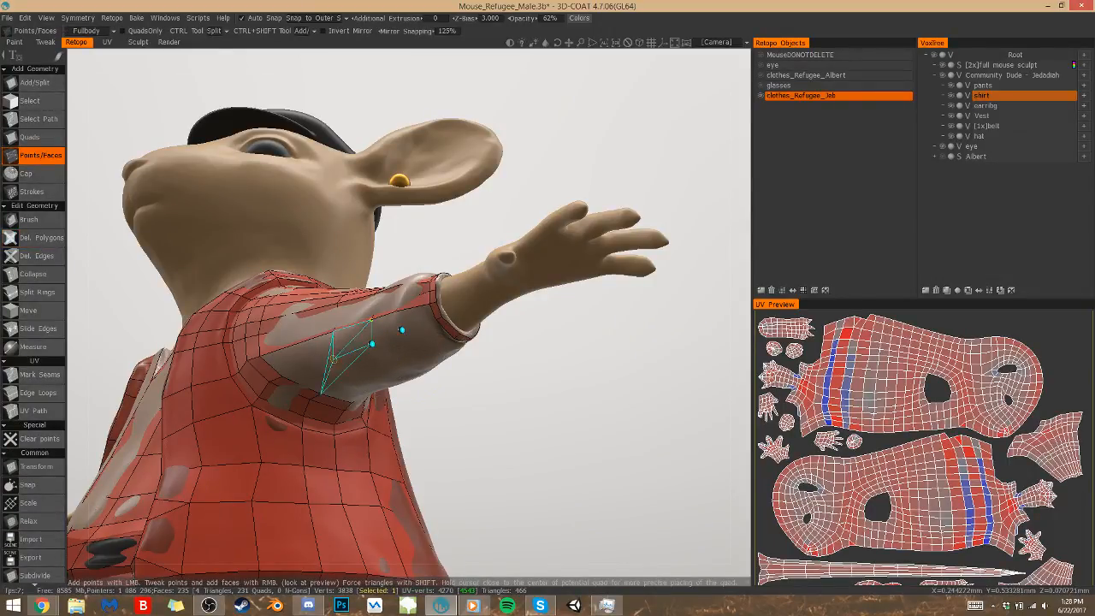
pyautogui.rightClick(350, 337)
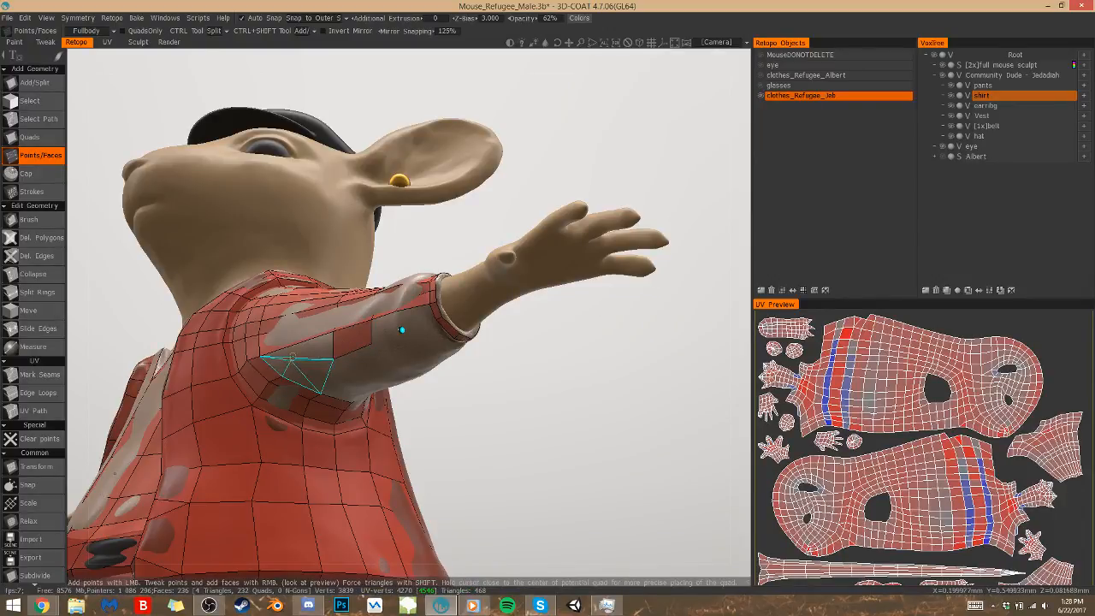
pyautogui.rightClick(295, 346)
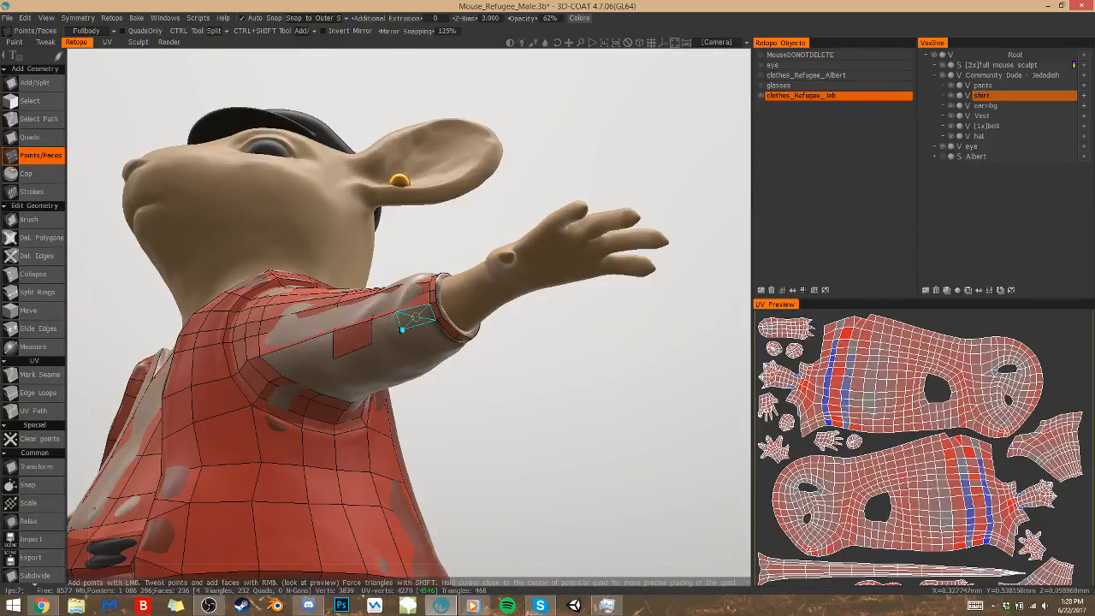
pyautogui.rightClick(385, 327)
pyautogui.keyDown('alt'); pyautogui.moveTo(385, 328); pyautogui.dragTo(424, 331); pyautogui.keyUp('alt')
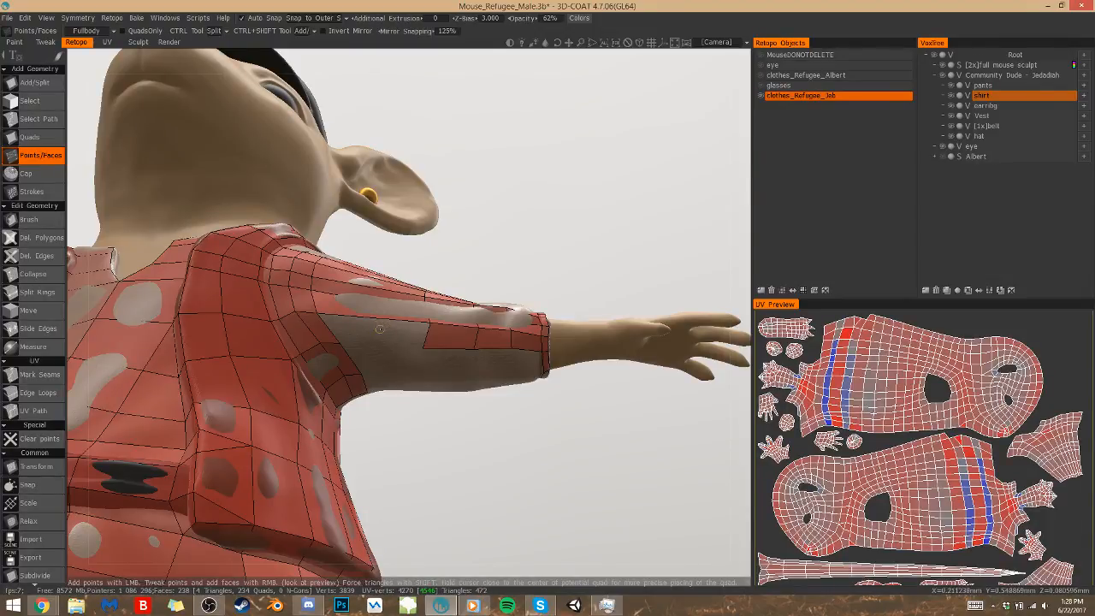
# Bridge the gap between the armhole ring and the new underside row with a quad using the Quads tool
pyautogui.press('q')
pyautogui.click(375, 318)
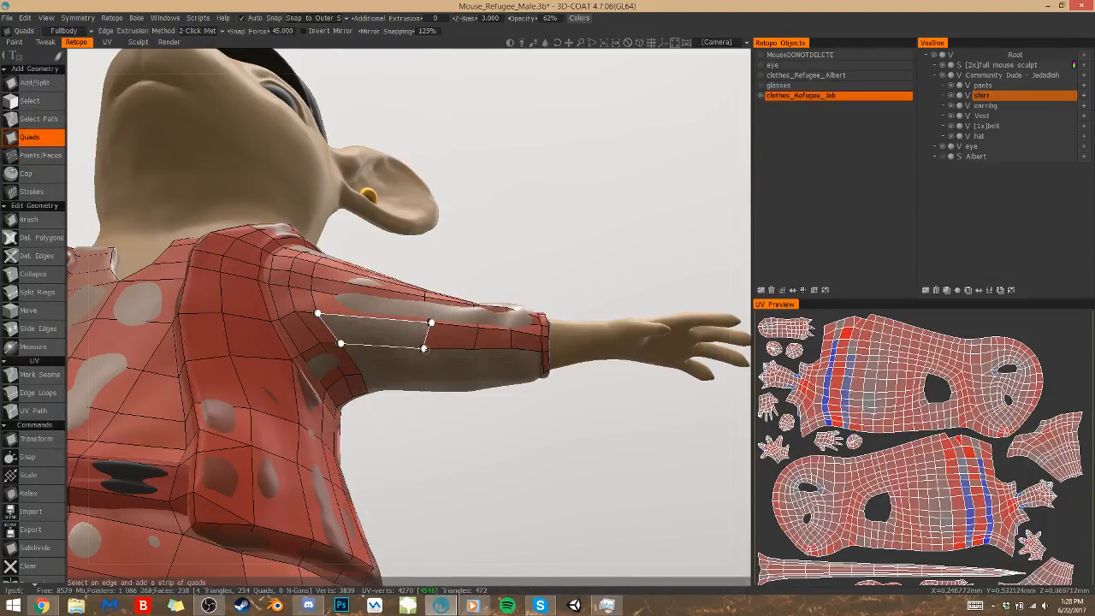
pyautogui.click(425, 349)
pyautogui.keyDown('alt'); pyautogui.moveTo(443, 364); pyautogui.dragTo(442, 402); pyautogui.keyUp('alt')
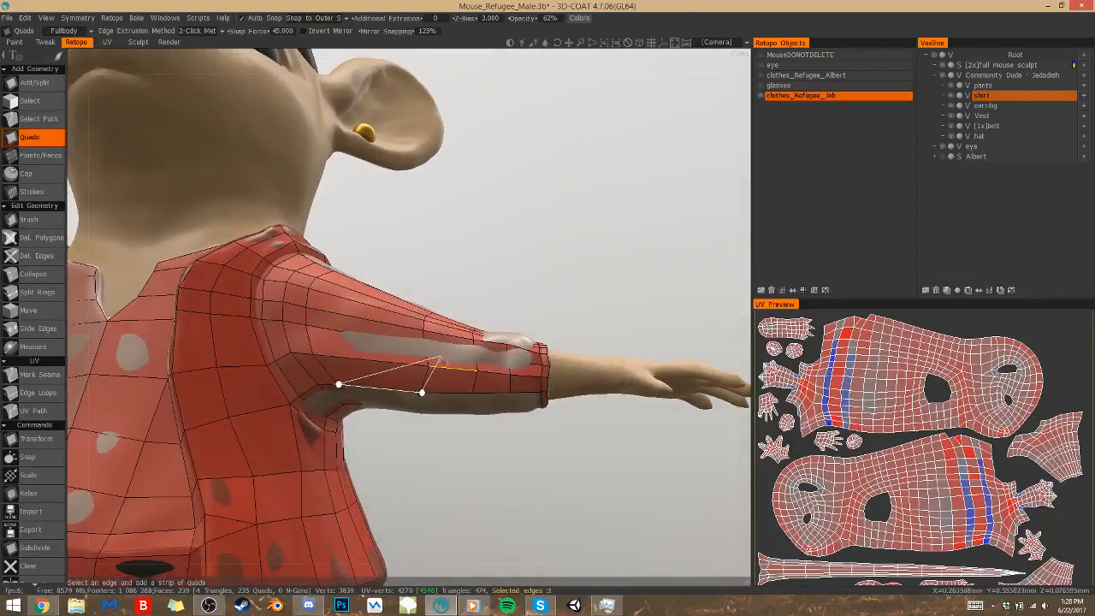
# Delete the strip of polygons along the front of the shirt sleeve from the armhole ring to the cuff
pyautogui.press('p')
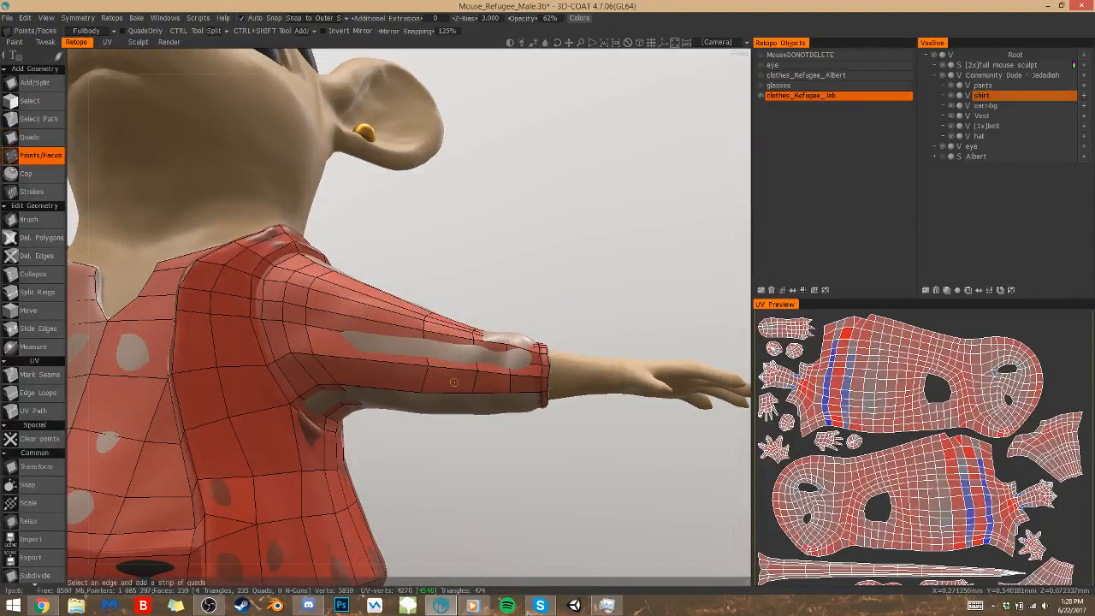
pyautogui.press('3')
pyautogui.press('4')
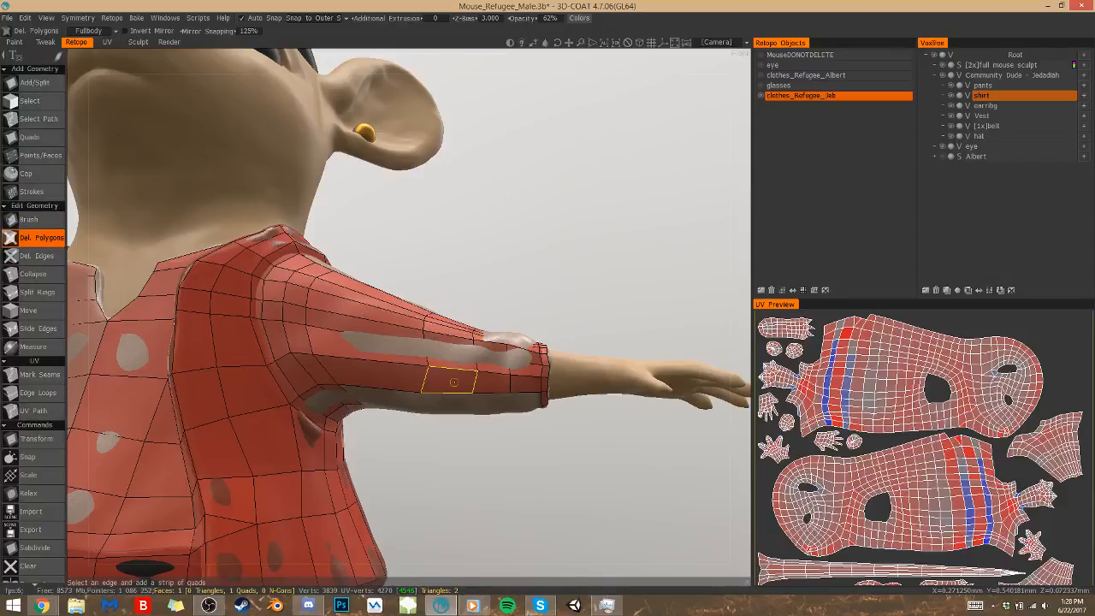
pyautogui.click(395, 350)
pyautogui.click(440, 354)
pyautogui.click(408, 336)
pyautogui.click(489, 349)
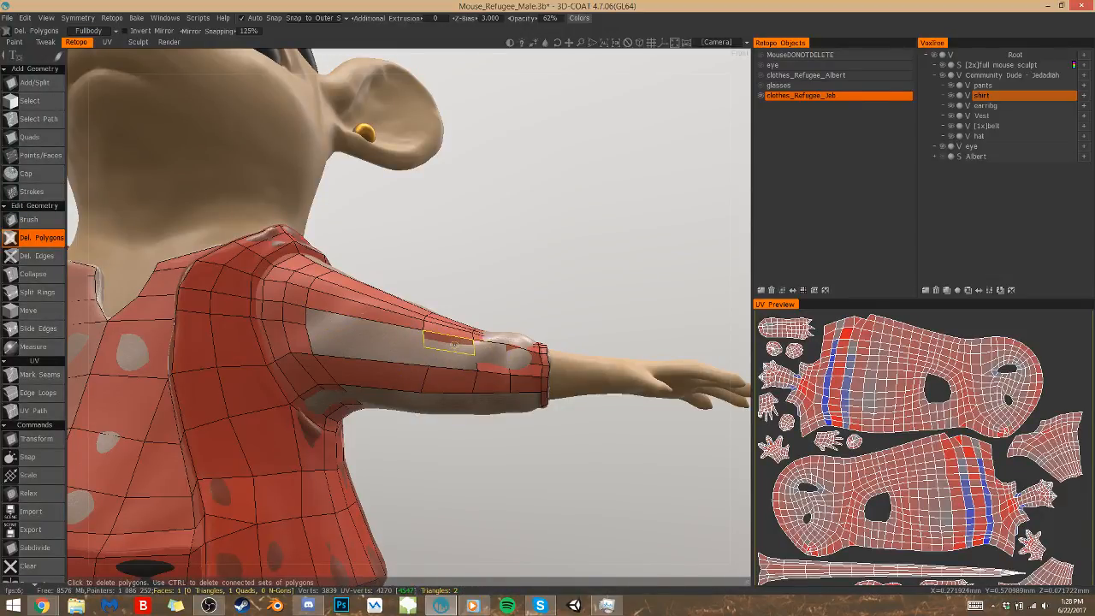
pyautogui.click(496, 367)
pyautogui.moveTo(475, 374); pyautogui.dragTo(469, 370, button='middle')
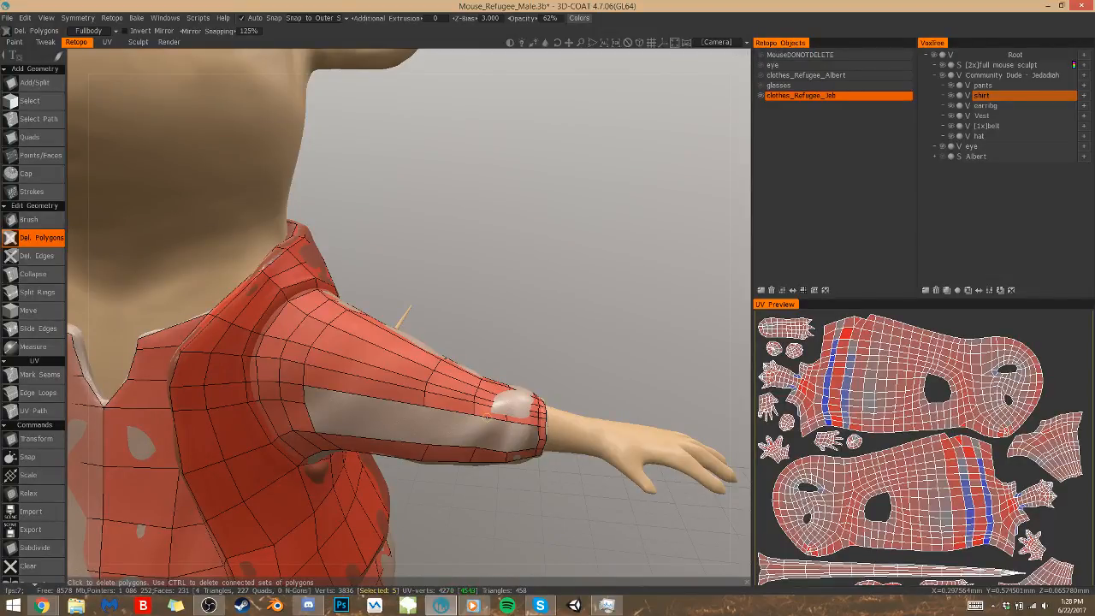
# Fill the middle of the sleeve's front gap with two quads using Points/Faces, and undo the stray face toward the armhole
pyautogui.click(61, 157)
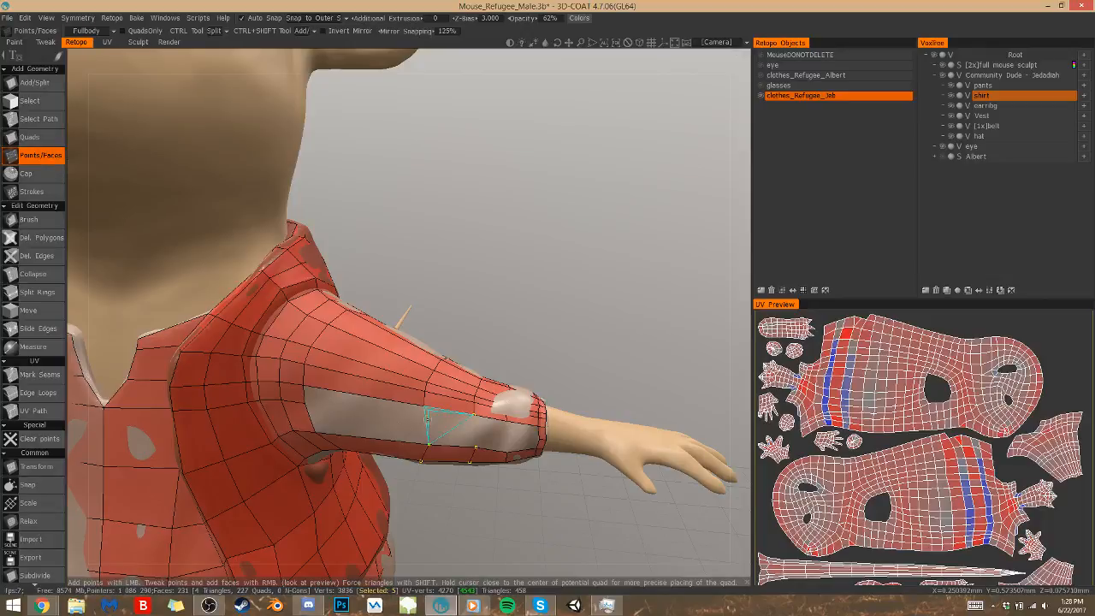
pyautogui.click(426, 423)
pyautogui.click(472, 432)
pyautogui.click(451, 419)
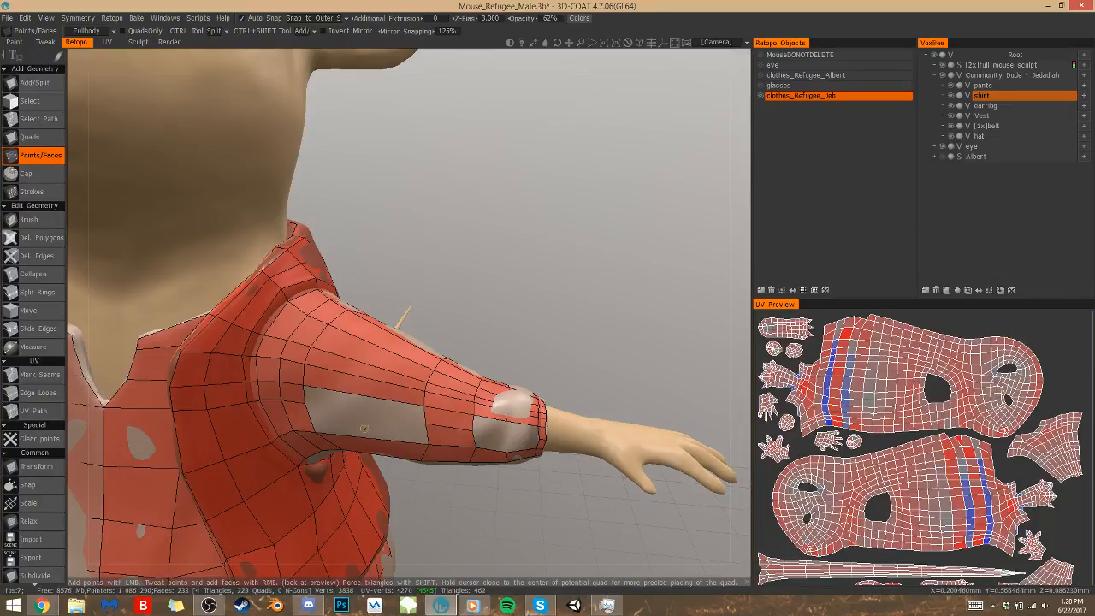
pyautogui.click(362, 401)
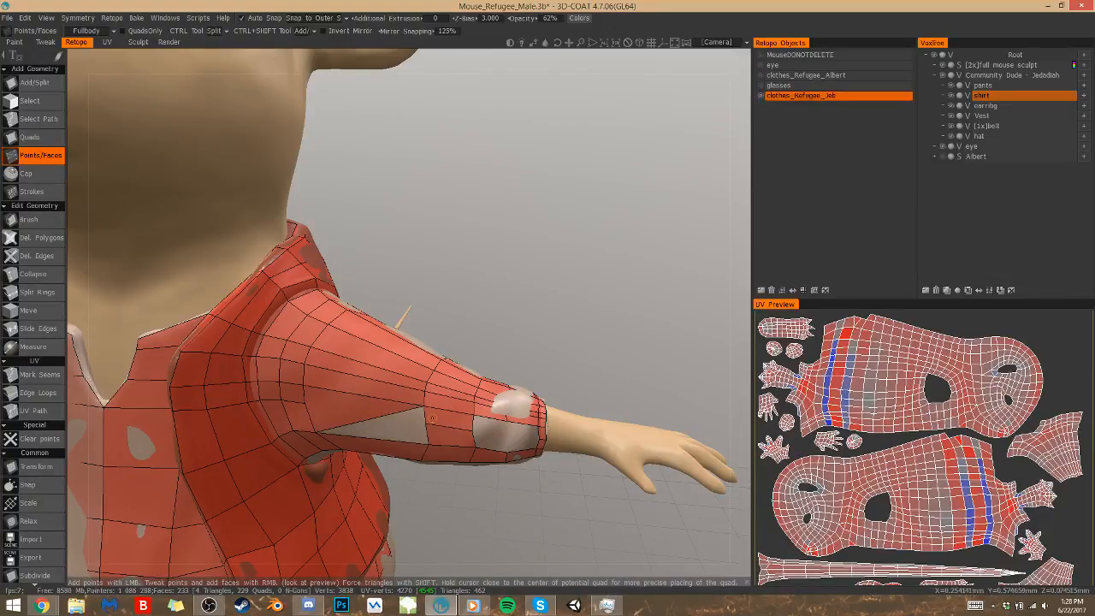
pyautogui.hotkey('ctrl', 'z')
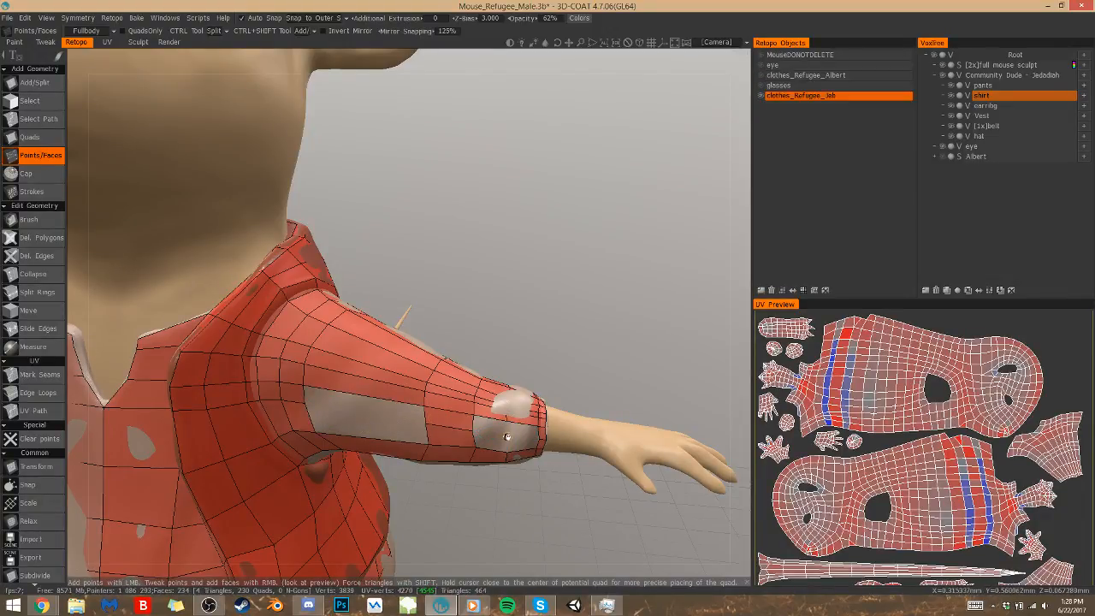
# Close the gap on the sleeve's front beside the cuff band with small quads
pyautogui.click(495, 427)
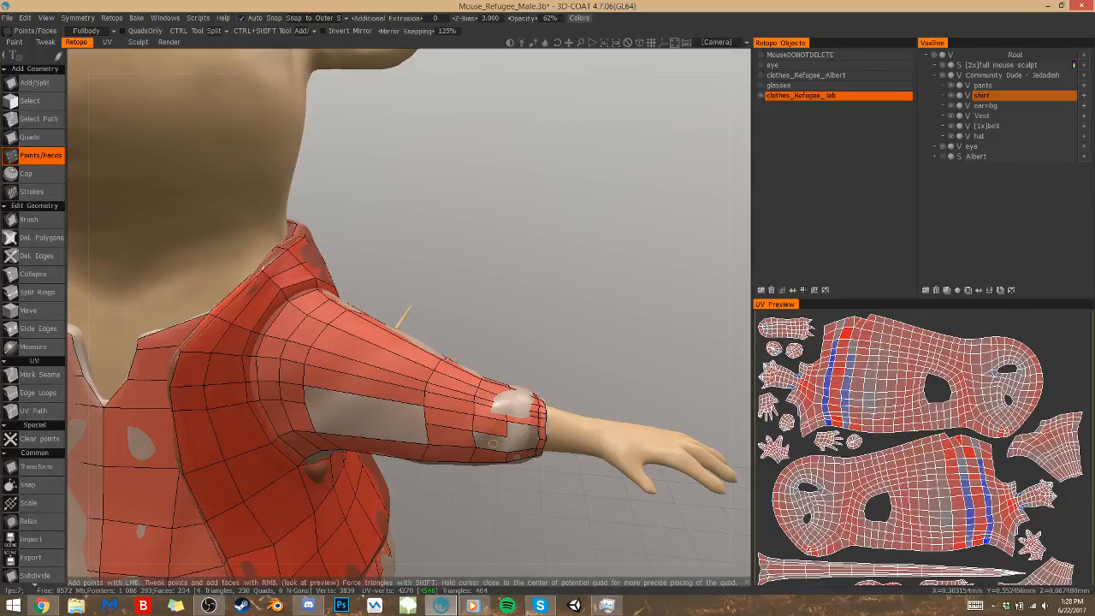
pyautogui.click(523, 429)
pyautogui.click(519, 444)
pyautogui.click(516, 413)
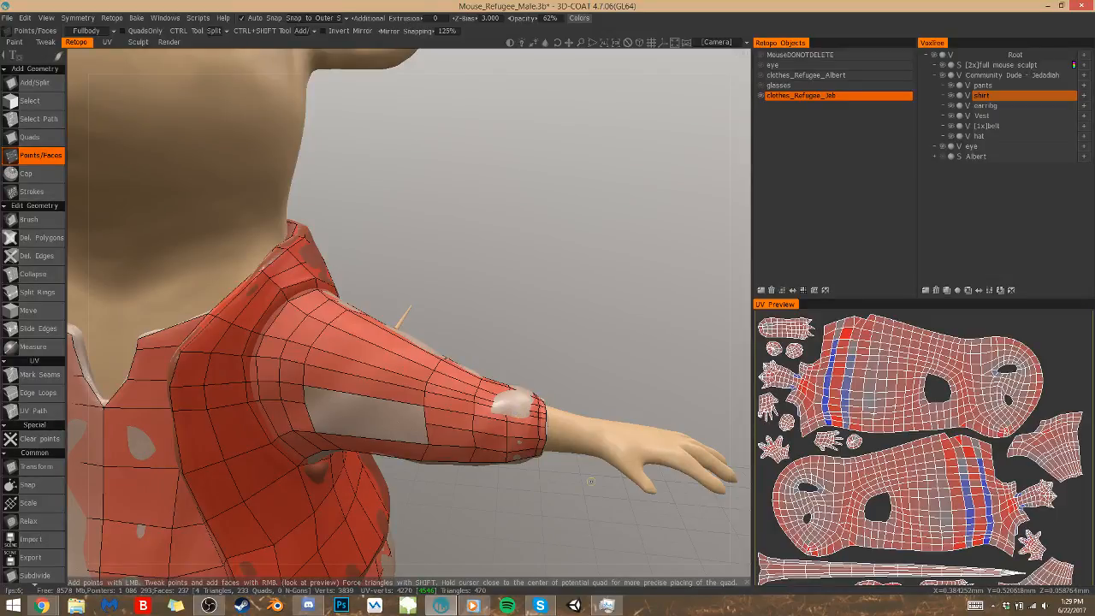
# Bridge the opening on the sleeve's front between the armhole ring and the forearm faces with two quads using the Quads tool
pyautogui.keyDown('shift'); pyautogui.moveTo(607, 269); pyautogui.dragTo(616, 224); pyautogui.keyUp('shift')
pyautogui.press('q')
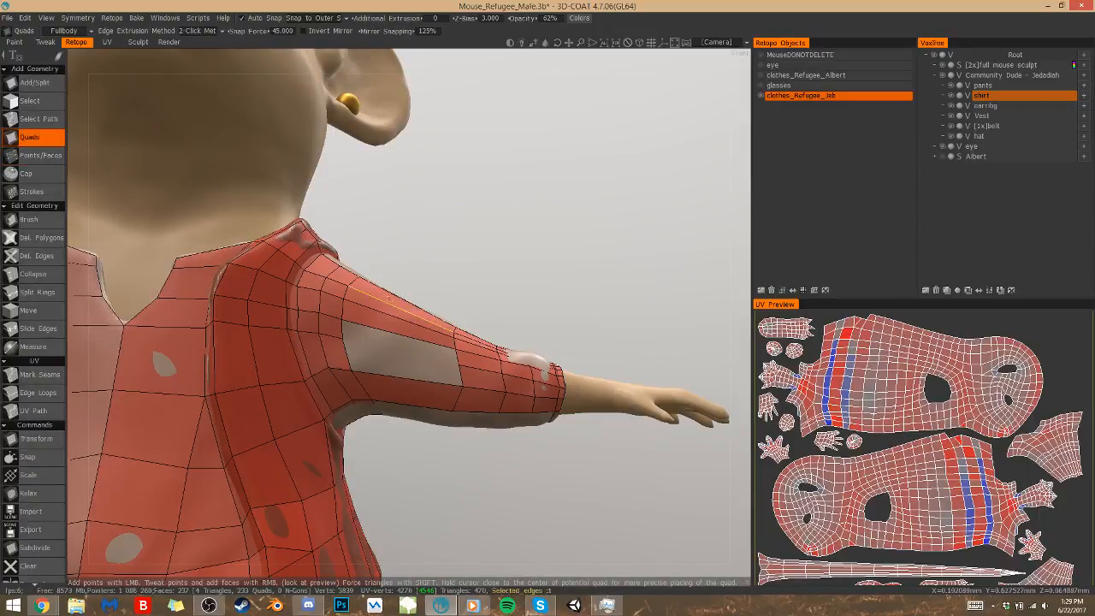
pyautogui.click(422, 340)
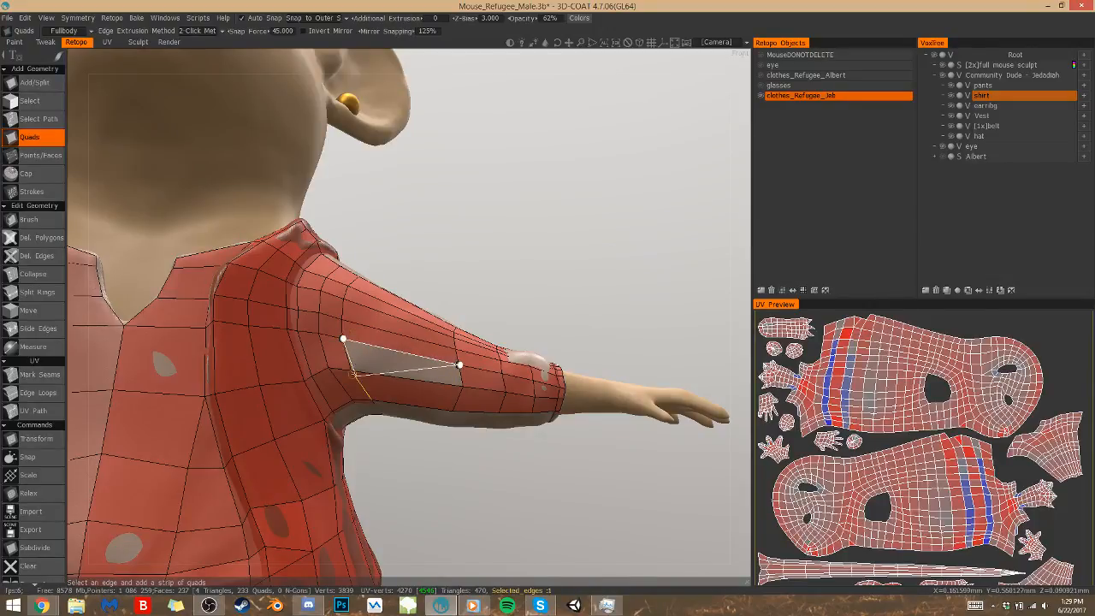
pyautogui.click(469, 375)
# Build a row of three quads across the sleeve's underside along the cuff band
pyautogui.keyDown('alt'); pyautogui.moveTo(468, 375); pyautogui.dragTo(312, 248); pyautogui.keyUp('alt')
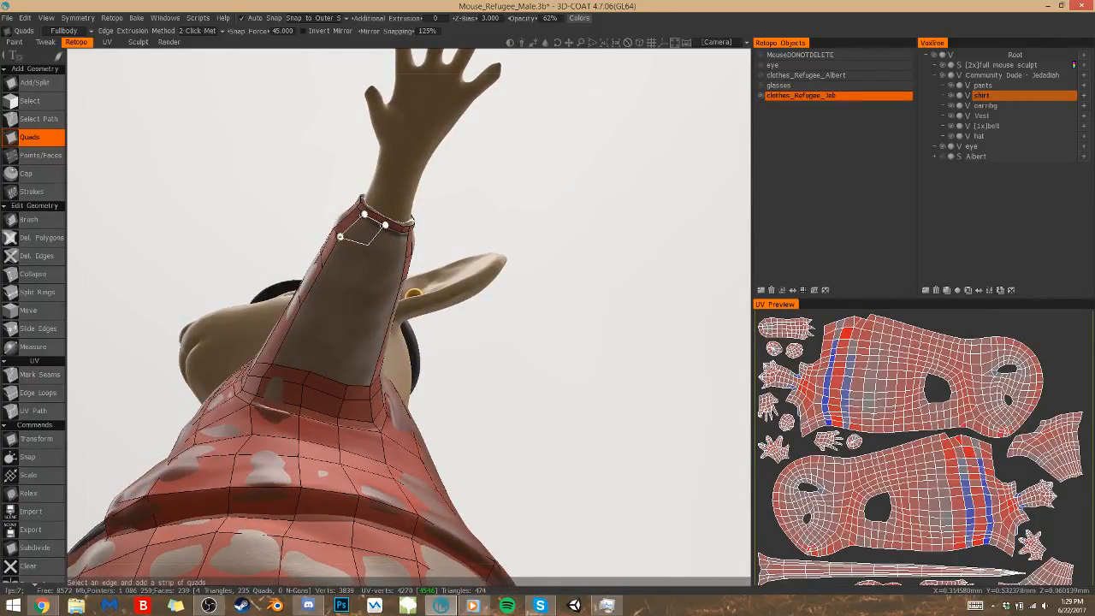
pyautogui.click(368, 244)
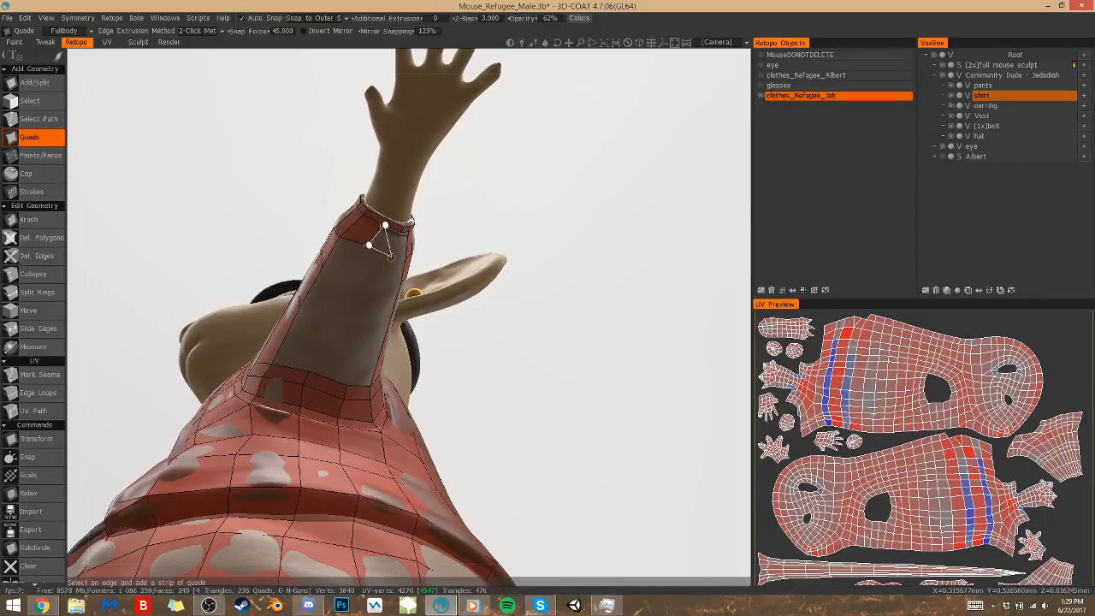
pyautogui.click(393, 258)
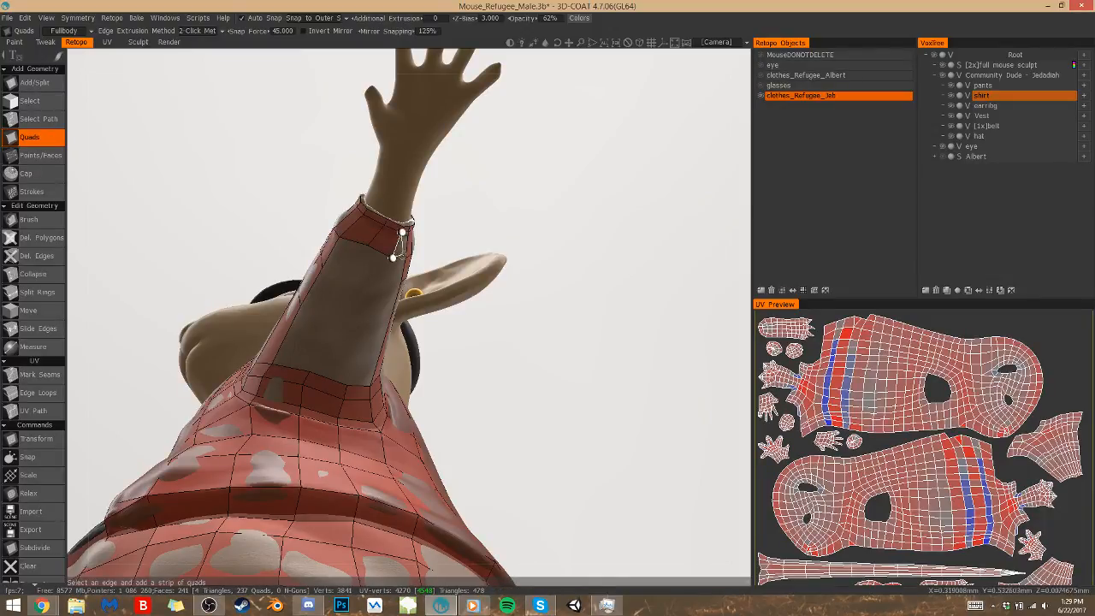
pyautogui.click(405, 231)
pyautogui.keyDown('alt'); pyautogui.moveTo(412, 224); pyautogui.dragTo(355, 227); pyautogui.keyUp('alt')
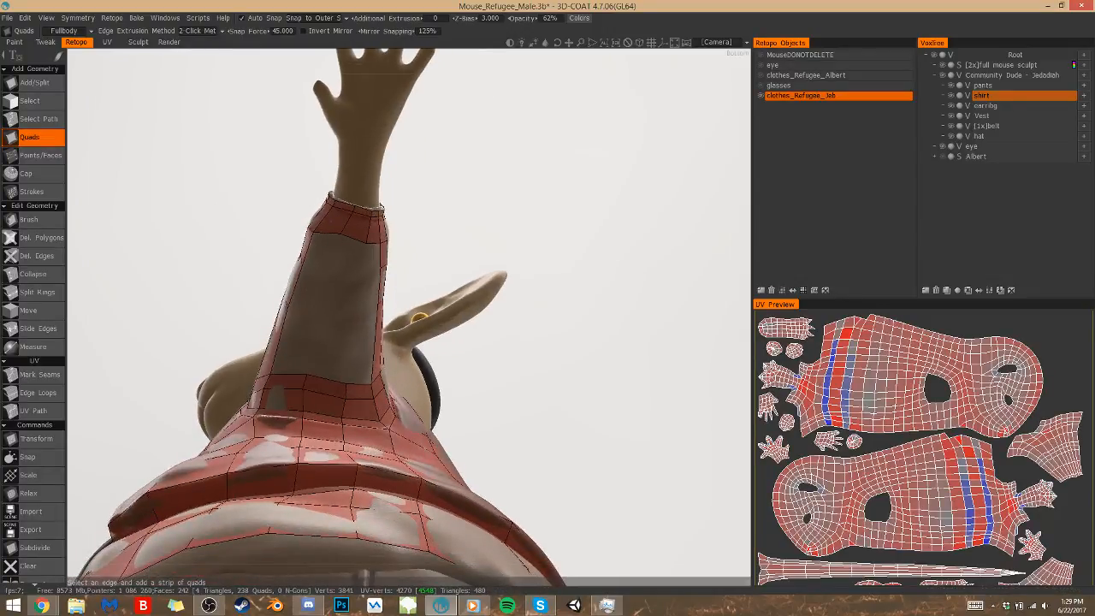
# Extend a strip of three quads down the middle of the sleeve's underside from the cuff row to the armhole ring
pyautogui.click(352, 238)
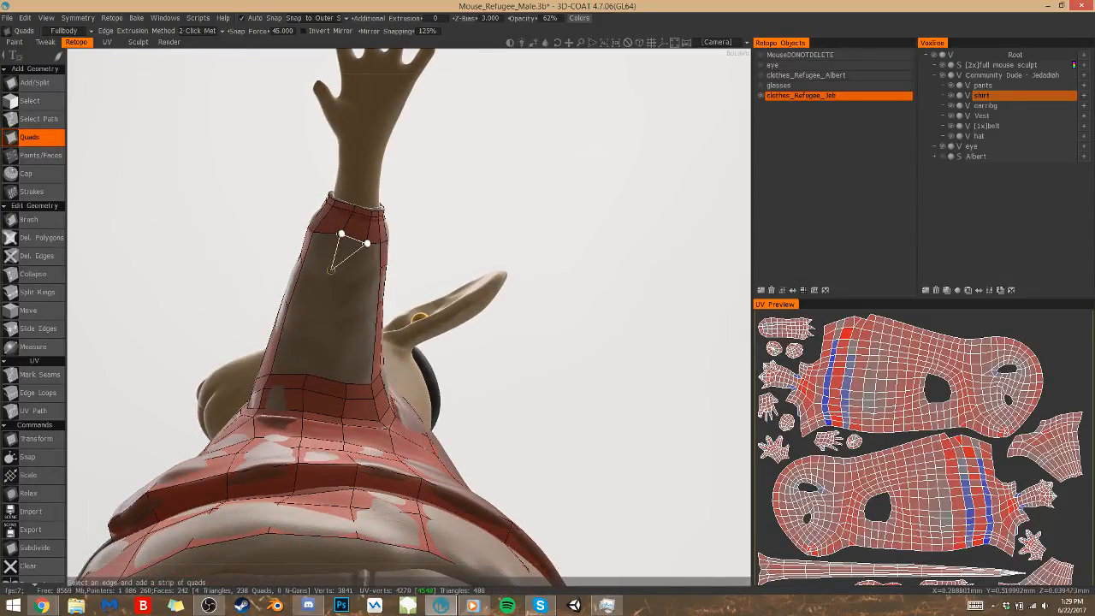
pyautogui.click(357, 274)
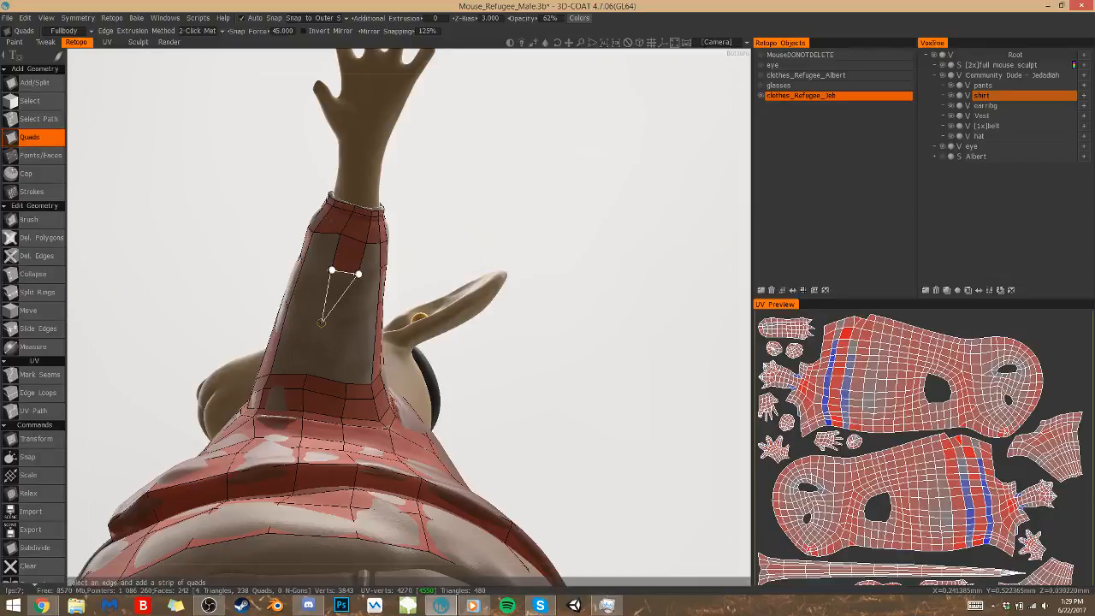
pyautogui.click(345, 315)
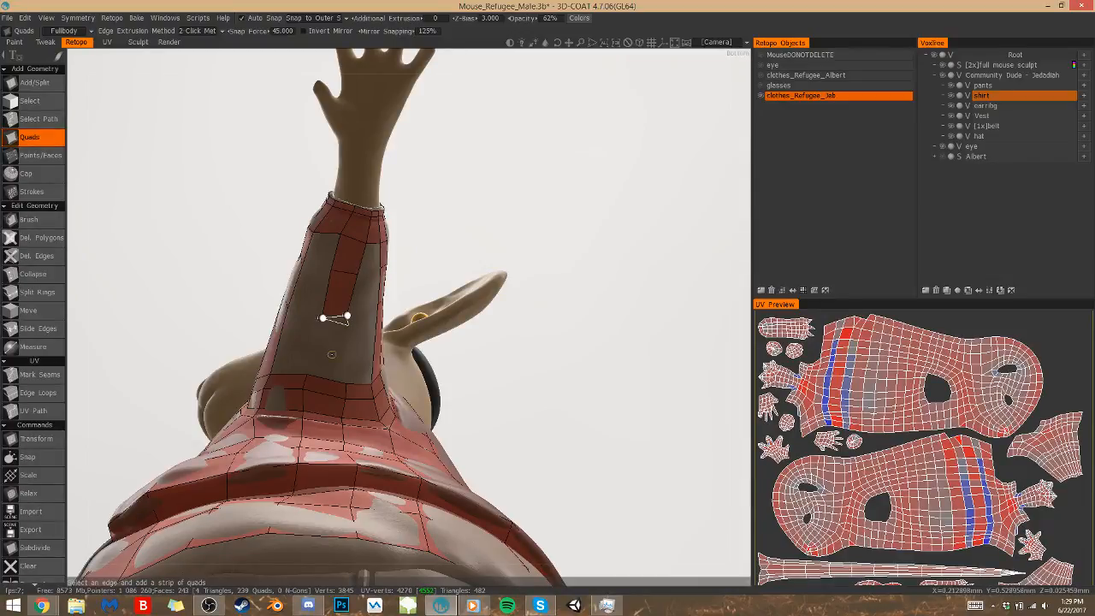
pyautogui.click(308, 377)
pyautogui.hotkey('ctrl', 'z')
pyautogui.click(336, 317)
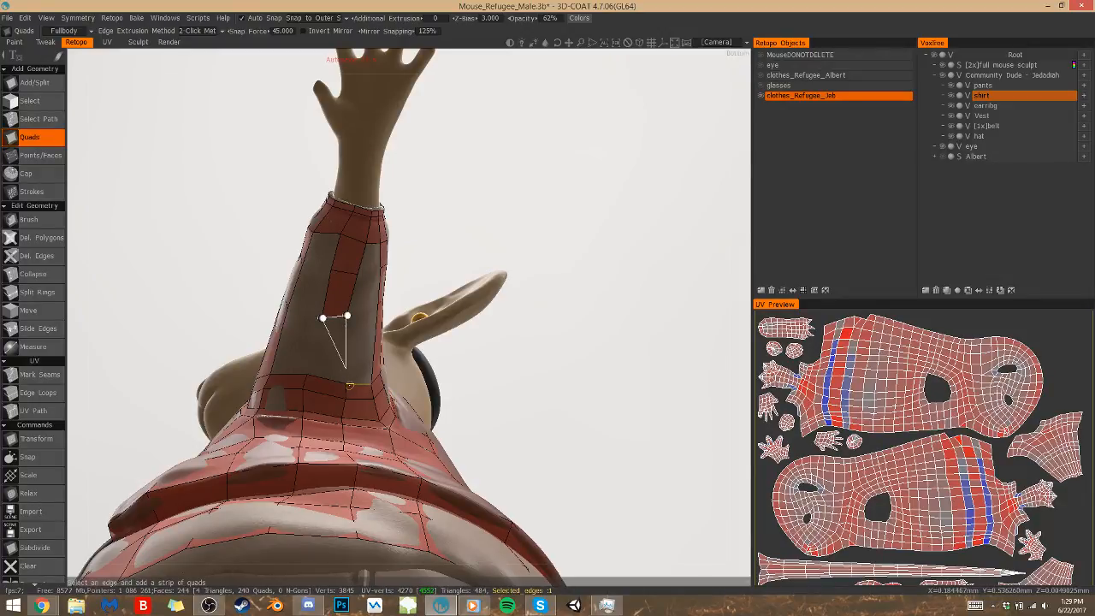
pyautogui.click(307, 376)
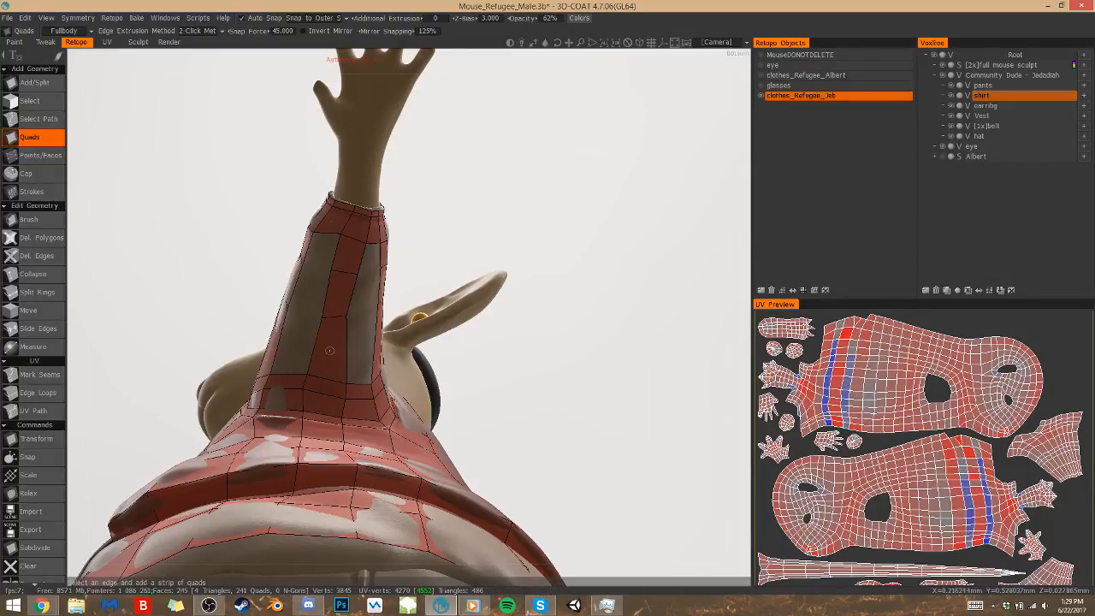
# Fill the gaps on both sides of the underside strip with quads using Points/Faces and check the sleeve all around
pyautogui.click(40, 155)
pyautogui.rightClick(360, 350)
pyautogui.rightClick(295, 339)
pyautogui.rightClick(309, 288)
pyautogui.rightClick(364, 291)
pyautogui.rightClick(368, 261)
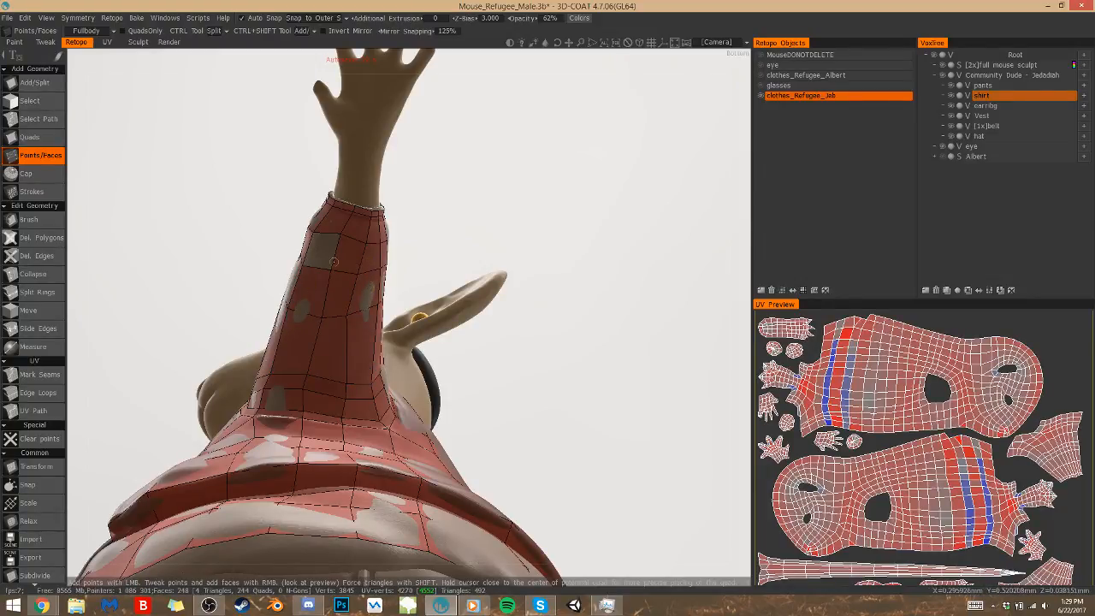
pyautogui.moveTo(483, 285); pyautogui.dragTo(498, 287, button='middle')
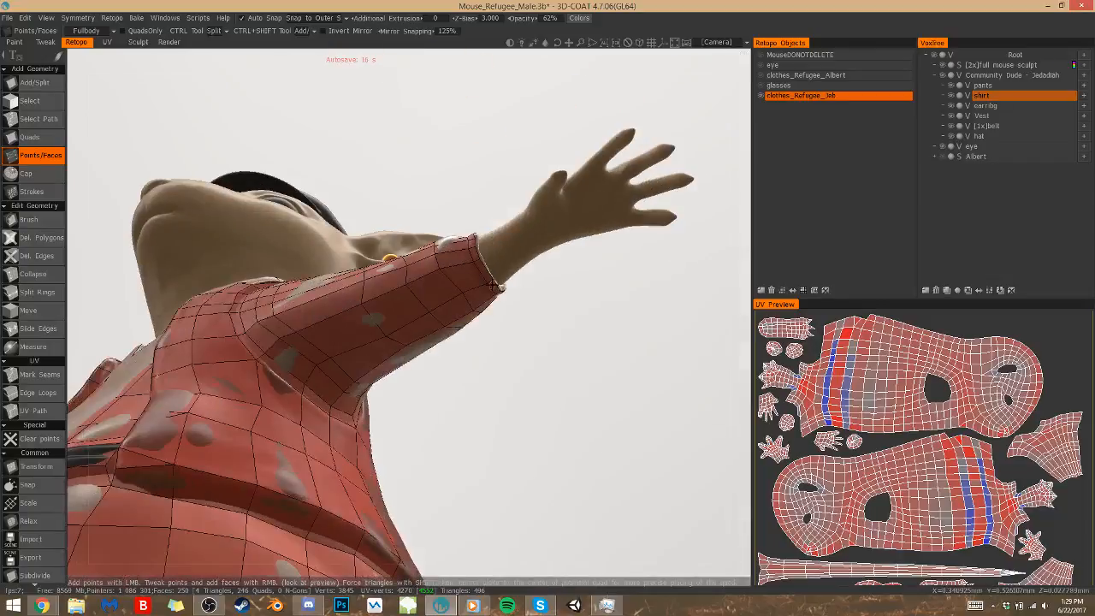
pyautogui.keyDown('alt'); pyautogui.moveTo(452, 291); pyautogui.dragTo(466, 484); pyautogui.keyUp('alt')
pyautogui.keyDown('alt'); pyautogui.moveTo(495, 436); pyautogui.dragTo(438, 381); pyautogui.keyUp('alt')
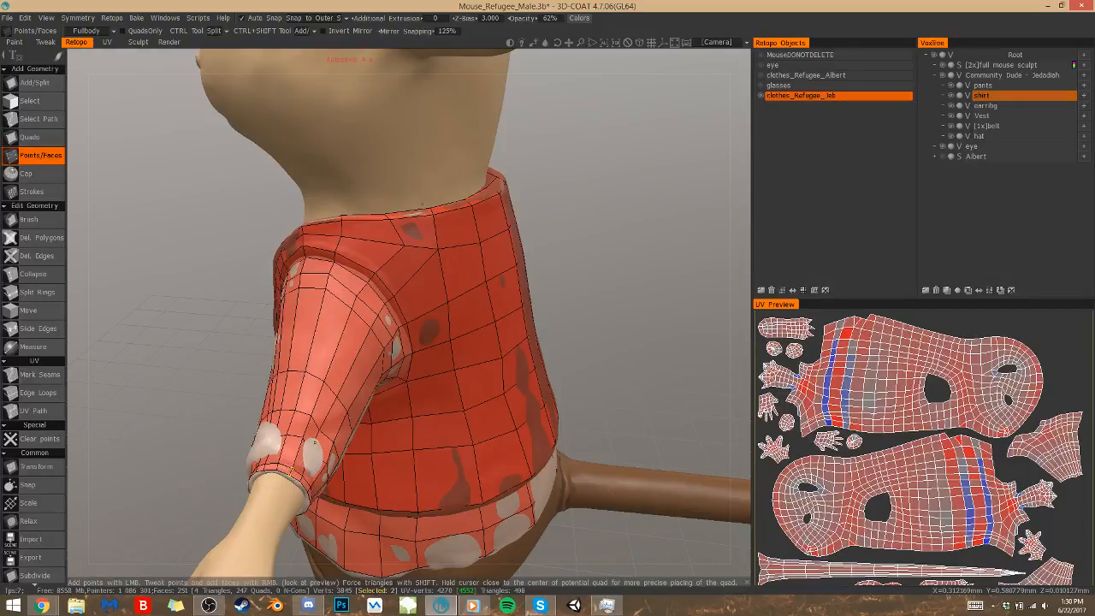
# Hide the full mouse sculpt layer to expose the sleeve's cuff opening and save the scene
pyautogui.click(944, 70)
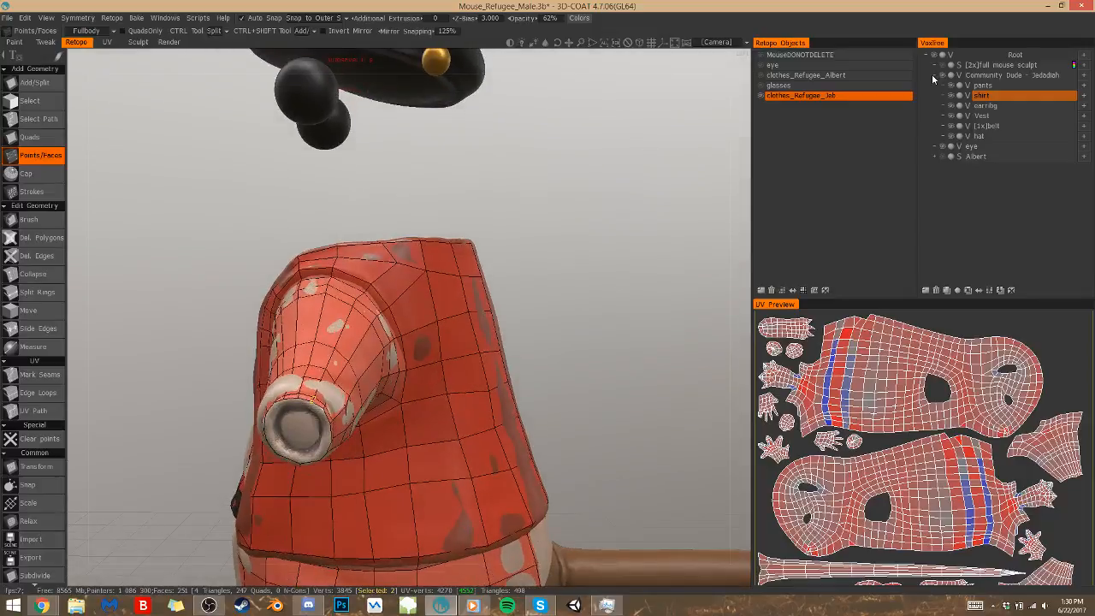
pyautogui.hotkey('ctrl', 's')
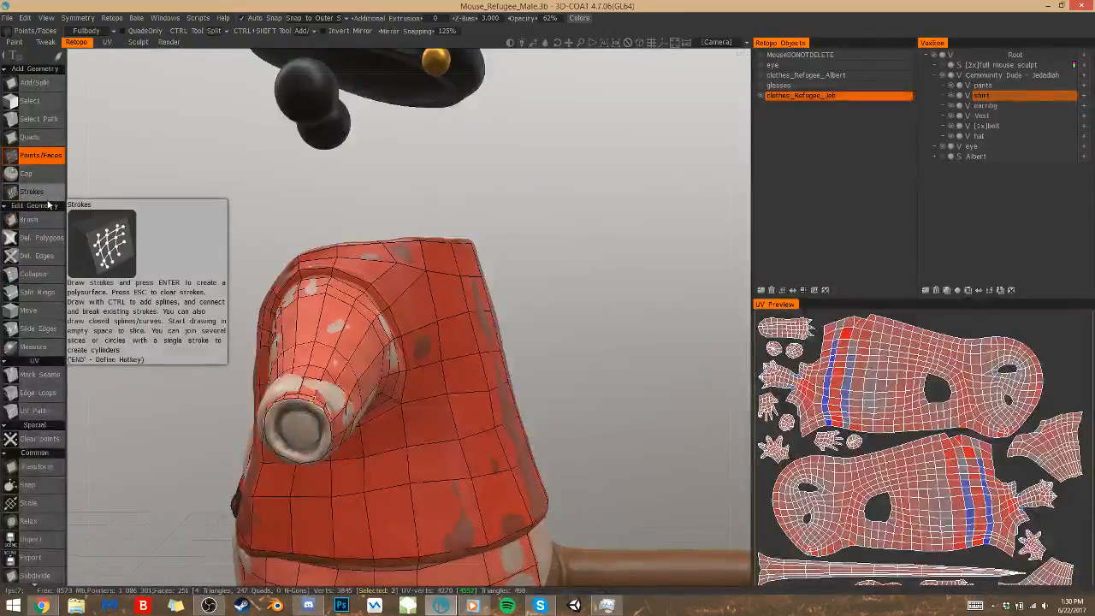
# Close the sleeve's open cuff end with the Cap tool and switch back to Points/Faces
pyautogui.click(26, 173)
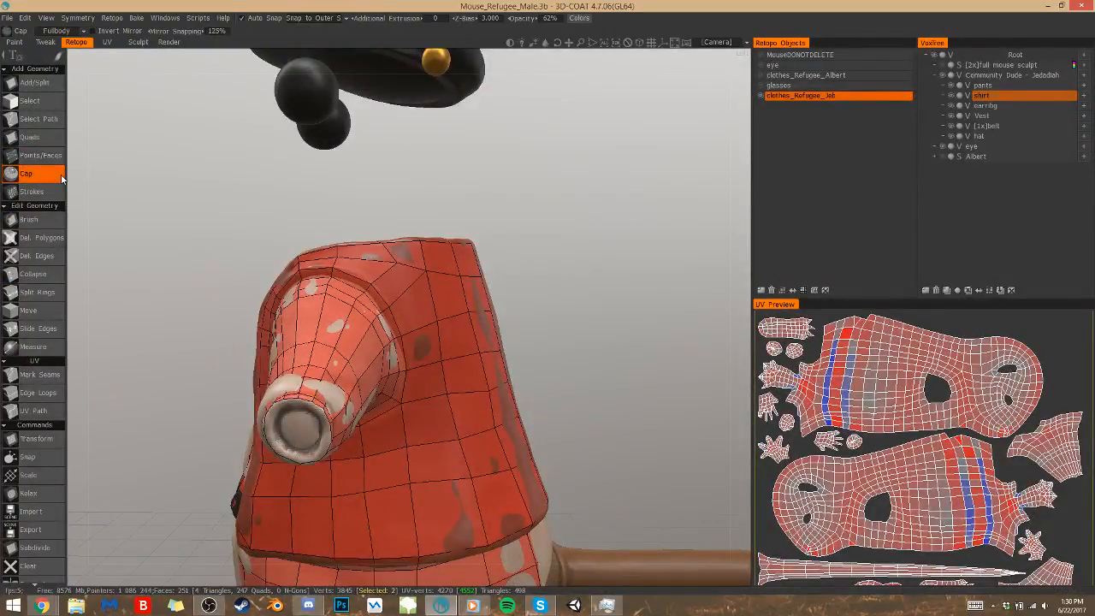
pyautogui.click(299, 425)
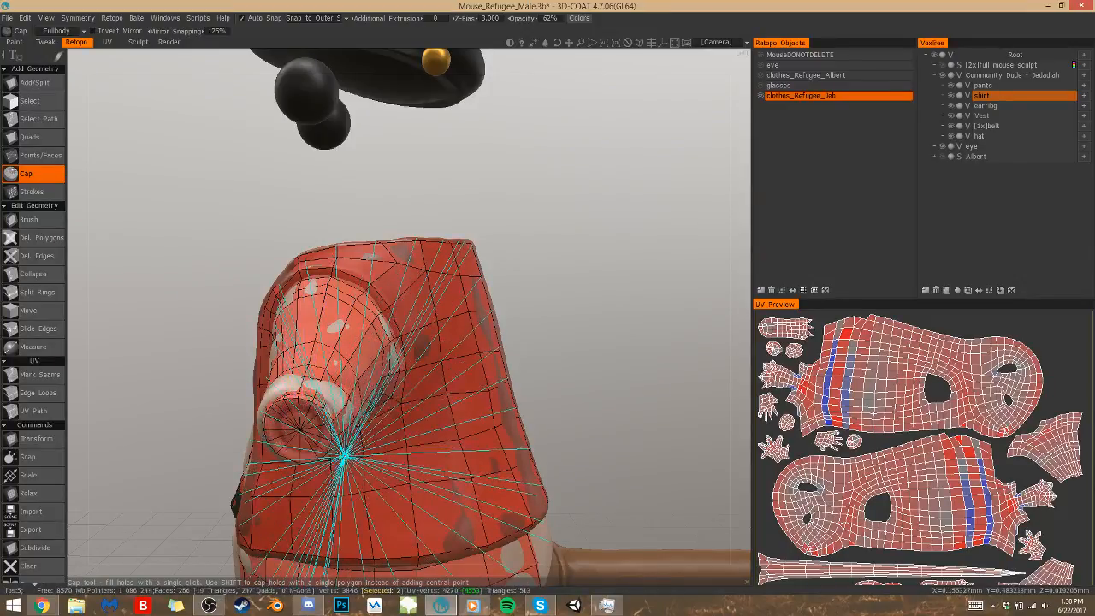
pyautogui.click(54, 172)
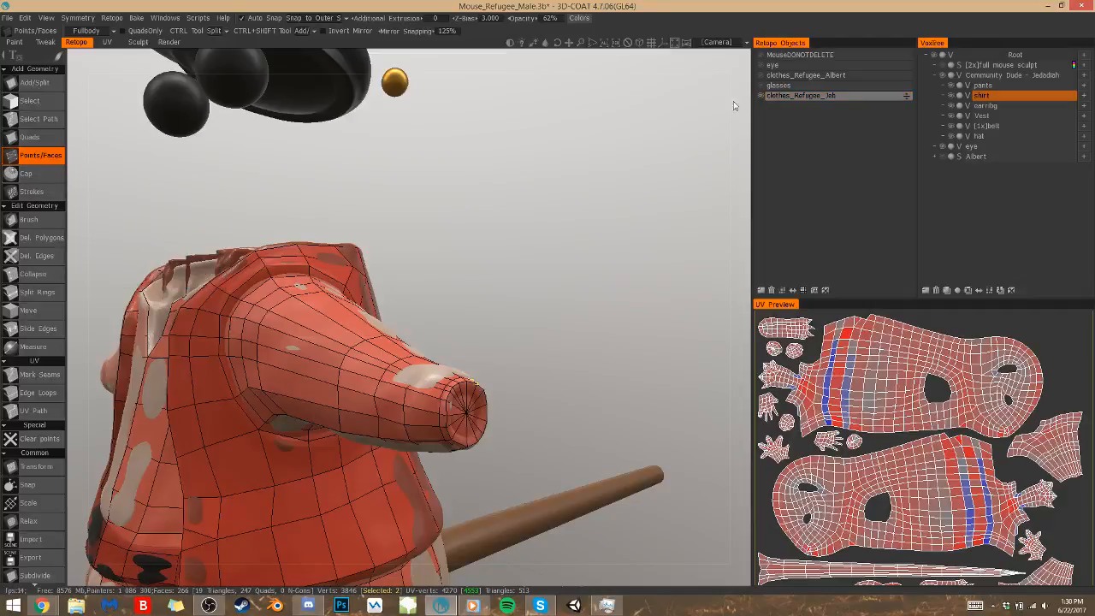
# Show the MouseDONOTDELETE retopo object, examine how its arm mesh meets the capped sleeve, and hide it again
pyautogui.click(759, 56)
pyautogui.moveTo(590, 352); pyautogui.dragTo(432, 372)
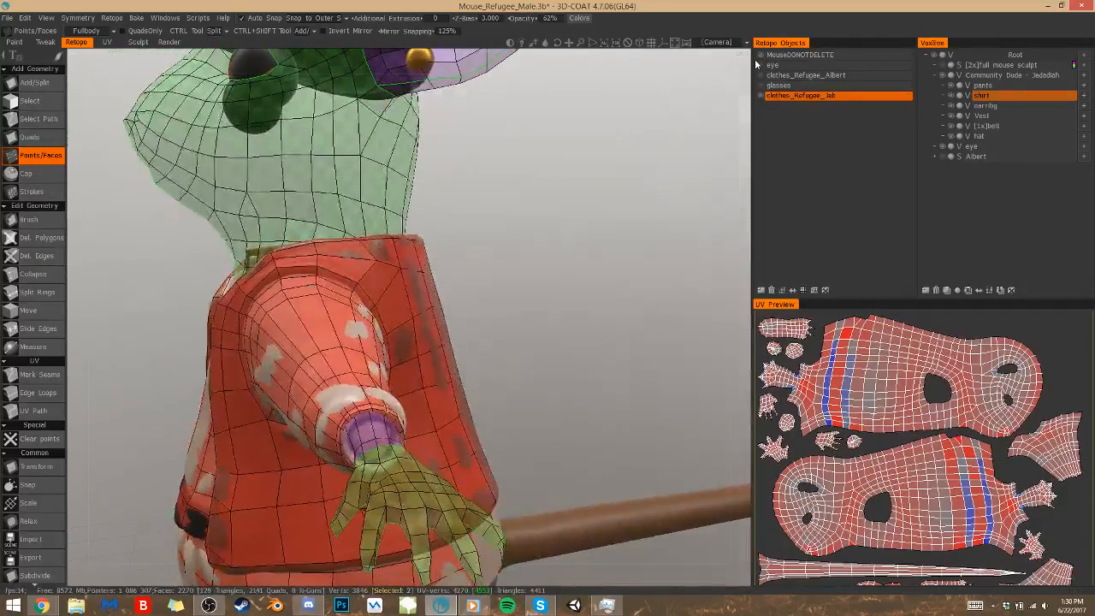
pyautogui.moveTo(358, 425)
pyautogui.keyDown('alt'); pyautogui.mouseDown()
pyautogui.moveTo(365, 442)
pyautogui.moveTo(351, 419)
pyautogui.mouseUp(); pyautogui.keyUp('alt')
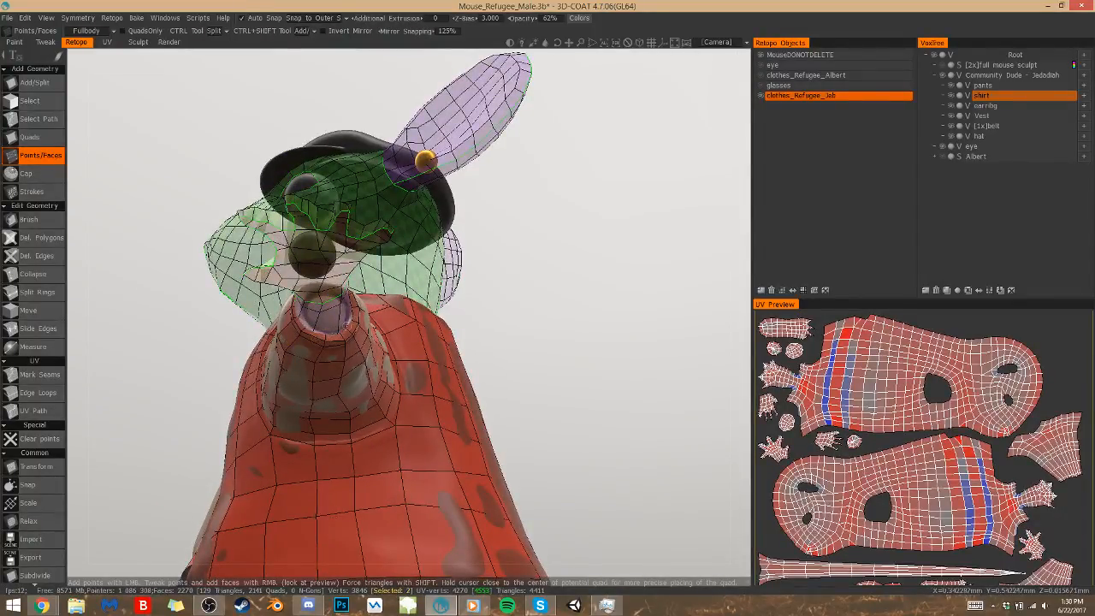
pyautogui.keyDown('alt'); pyautogui.moveTo(347, 324); pyautogui.dragTo(505, 387); pyautogui.keyUp('alt')
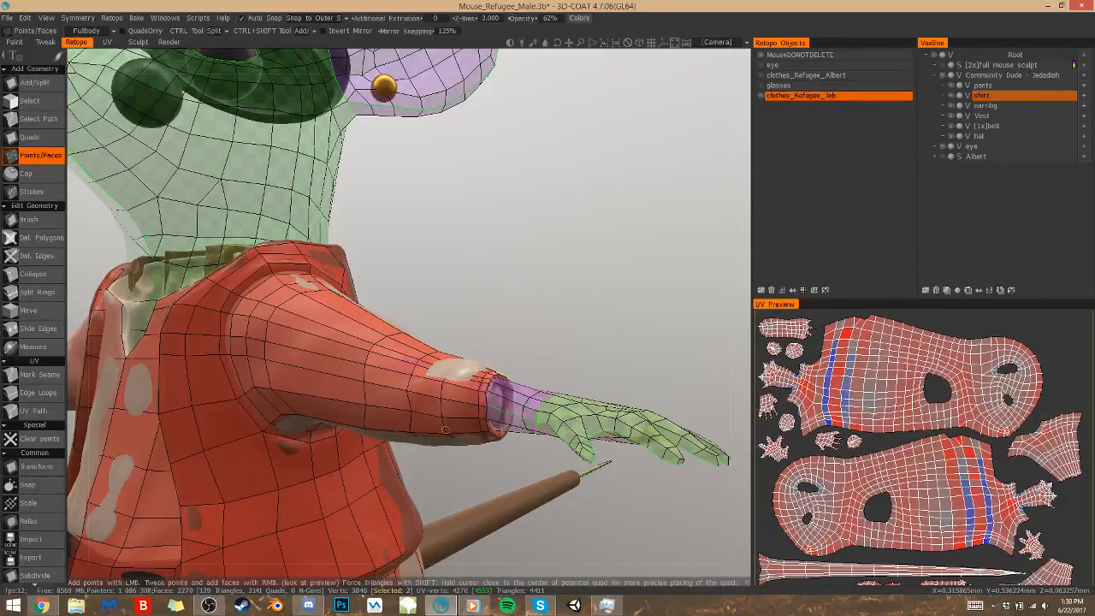
pyautogui.click(761, 55)
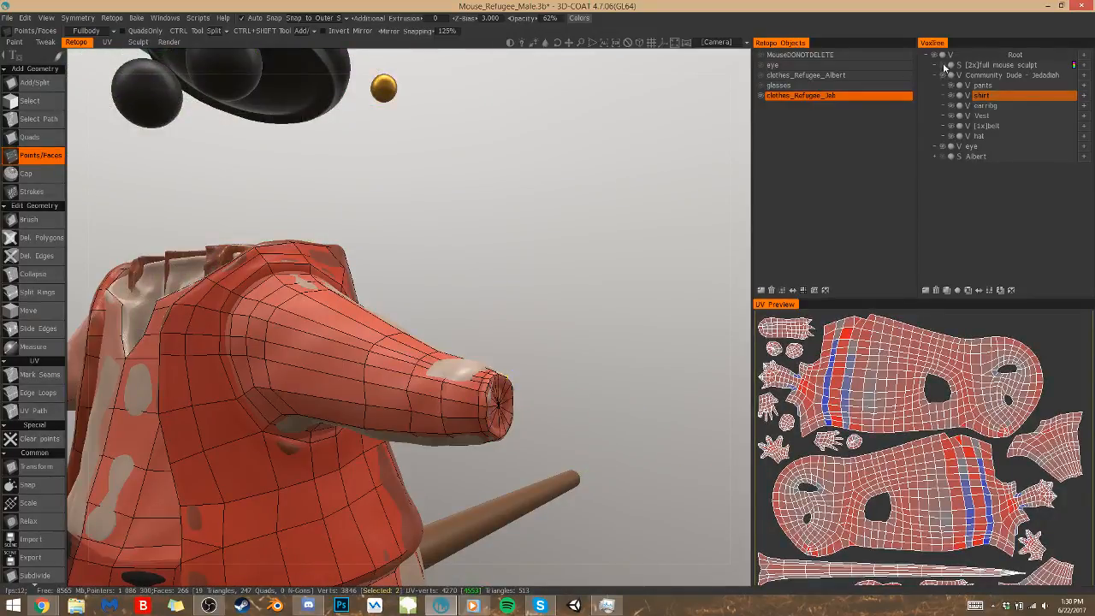
# Show the full mouse sculpt layer again and bring the pants and tail into view
pyautogui.click(945, 66)
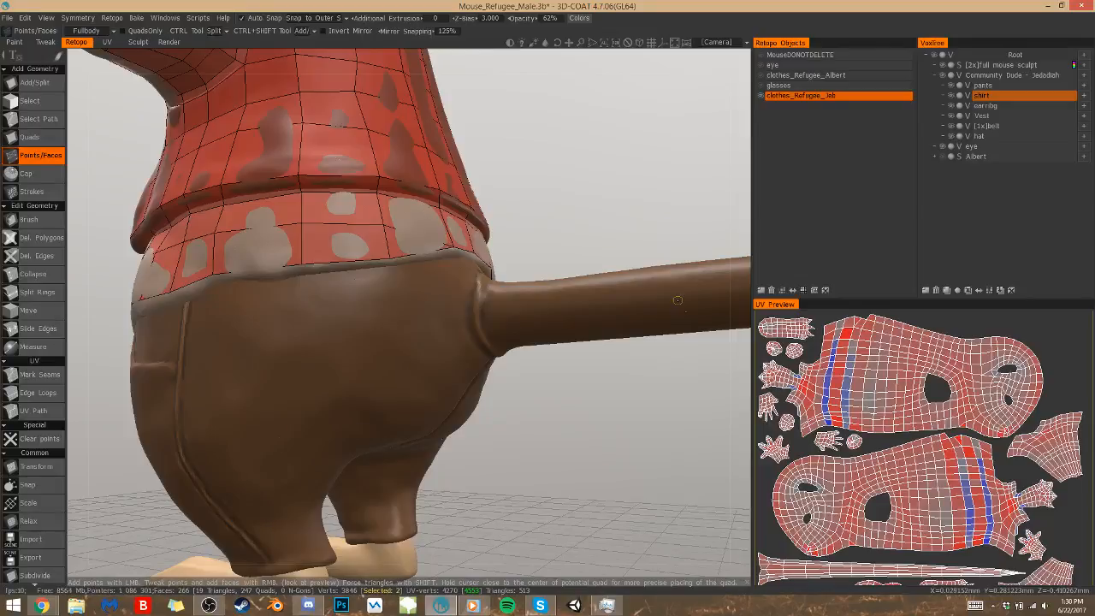
pyautogui.keyDown('alt'); pyautogui.moveTo(496, 385); pyautogui.dragTo(476, 419, button='right'); pyautogui.keyUp('alt')
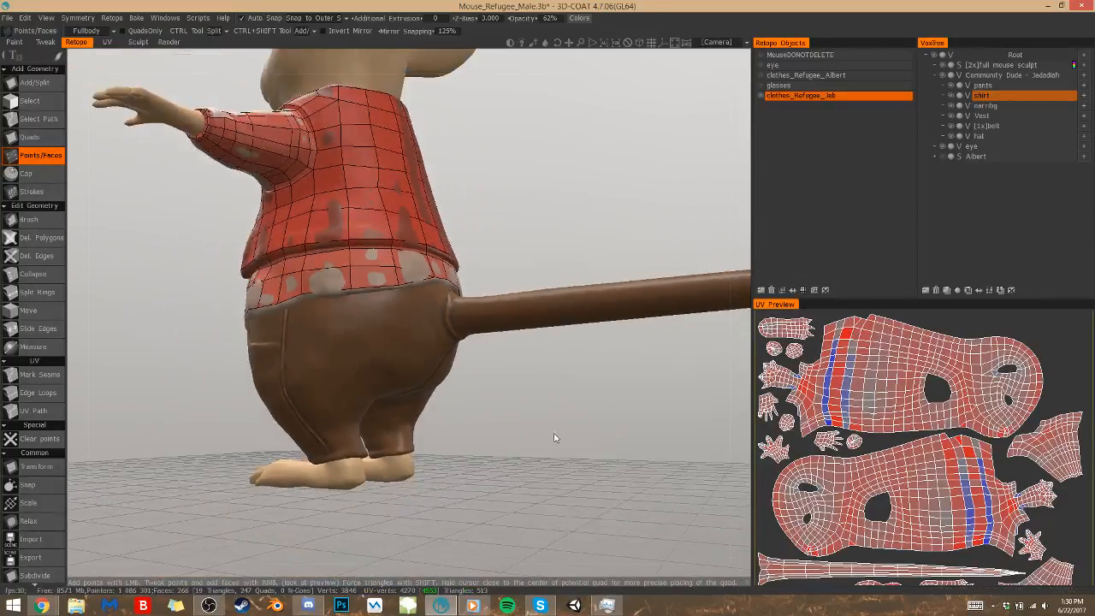
# Add the first quads beneath the shirt hem at the pants' front pocket, extending the existing front mesh sideways
pyautogui.keyDown('alt'); pyautogui.moveTo(550, 437); pyautogui.dragTo(515, 453); pyautogui.keyUp('alt')
pyautogui.keyDown('alt'); pyautogui.moveTo(488, 432); pyautogui.dragTo(488, 432, button='middle'); pyautogui.keyUp('alt')
pyautogui.keyDown('alt'); pyautogui.moveTo(516, 432); pyautogui.dragTo(582, 436); pyautogui.keyUp('alt')
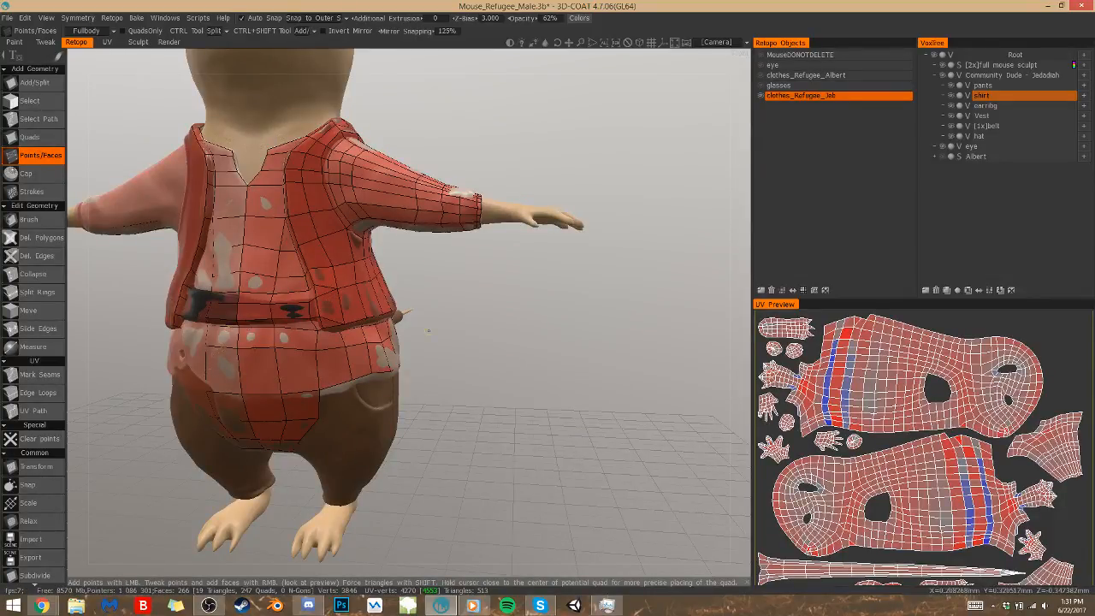
pyautogui.keyDown('alt'); pyautogui.moveTo(481, 418); pyautogui.dragTo(417, 424); pyautogui.keyUp('alt')
pyautogui.click(326, 386)
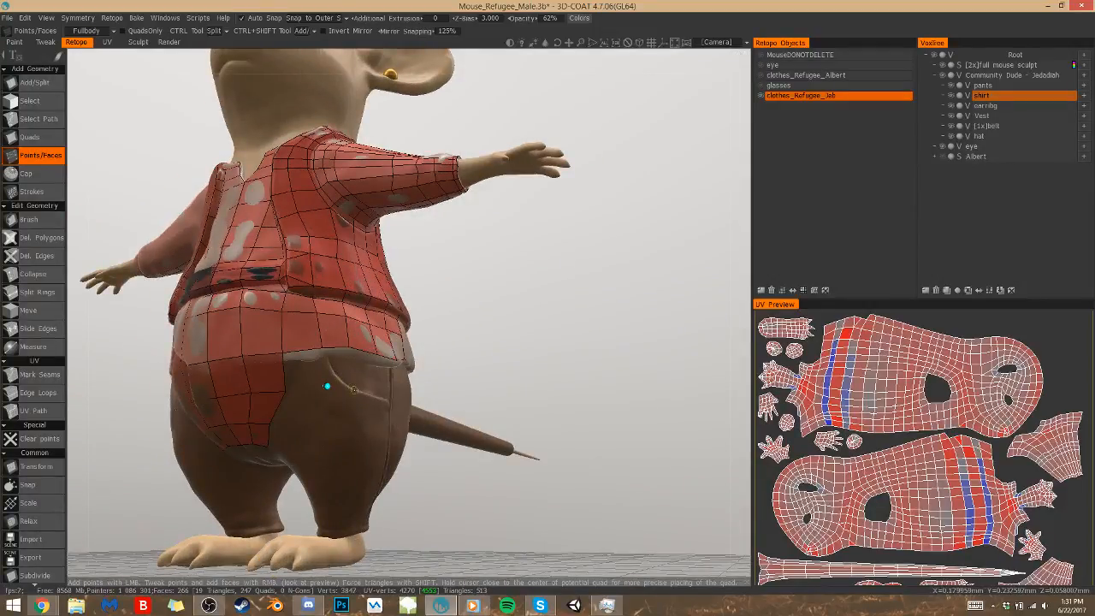
pyautogui.click(355, 393)
pyautogui.click(340, 374)
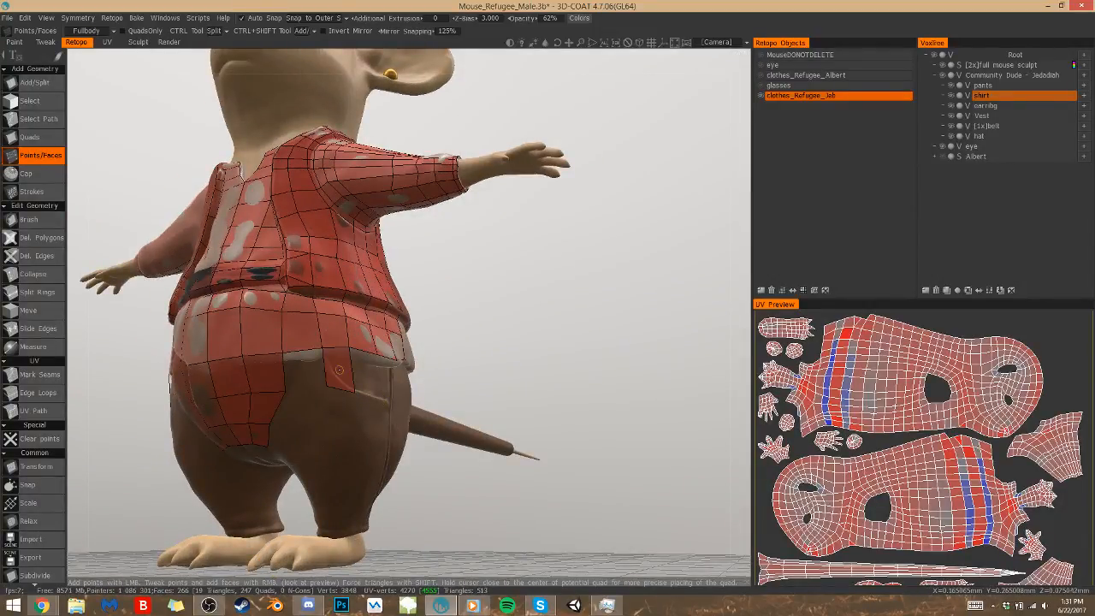
# Continue the strip of quads under the shirt hem across the pocket and past the pants' side seam
pyautogui.keyDown('alt'); pyautogui.moveTo(408, 414); pyautogui.dragTo(404, 408); pyautogui.keyUp('alt')
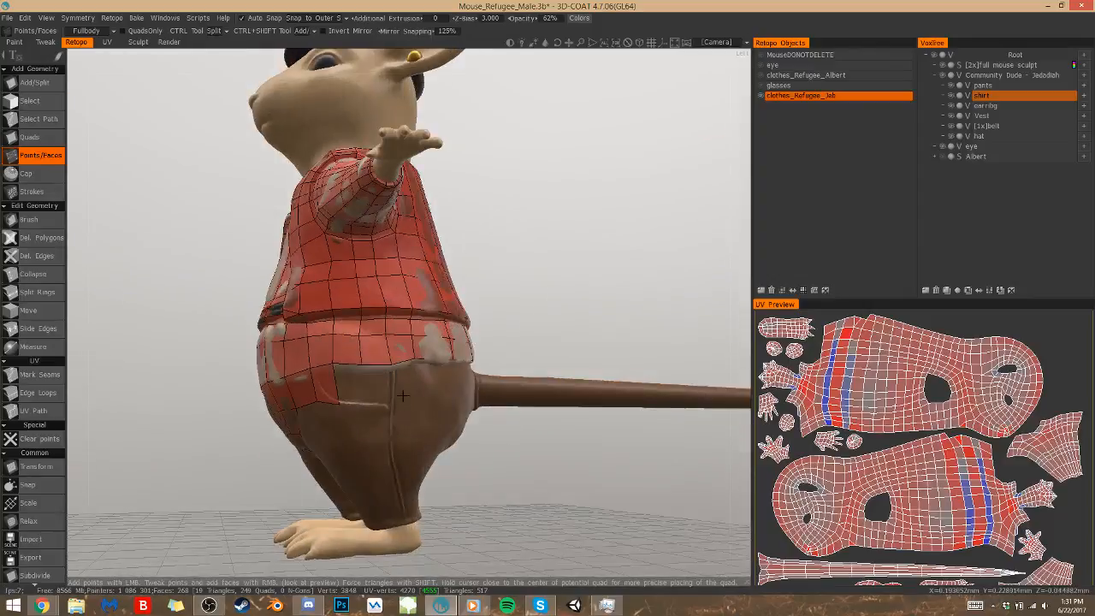
pyautogui.click(367, 402)
pyautogui.rightClick(378, 389)
pyautogui.rightClick(349, 389)
pyautogui.click(416, 403)
pyautogui.rightClick(403, 384)
# Extend the quad strip under the hem around the back of the hip up to the tail base
pyautogui.keyDown('alt'); pyautogui.moveTo(556, 383); pyautogui.dragTo(460, 371); pyautogui.keyUp('alt')
pyautogui.click(466, 391)
pyautogui.click(513, 378)
pyautogui.rightClick(469, 373)
pyautogui.keyDown('alt'); pyautogui.moveTo(556, 383); pyautogui.dragTo(546, 406); pyautogui.keyUp('alt')
pyautogui.click(569, 330)
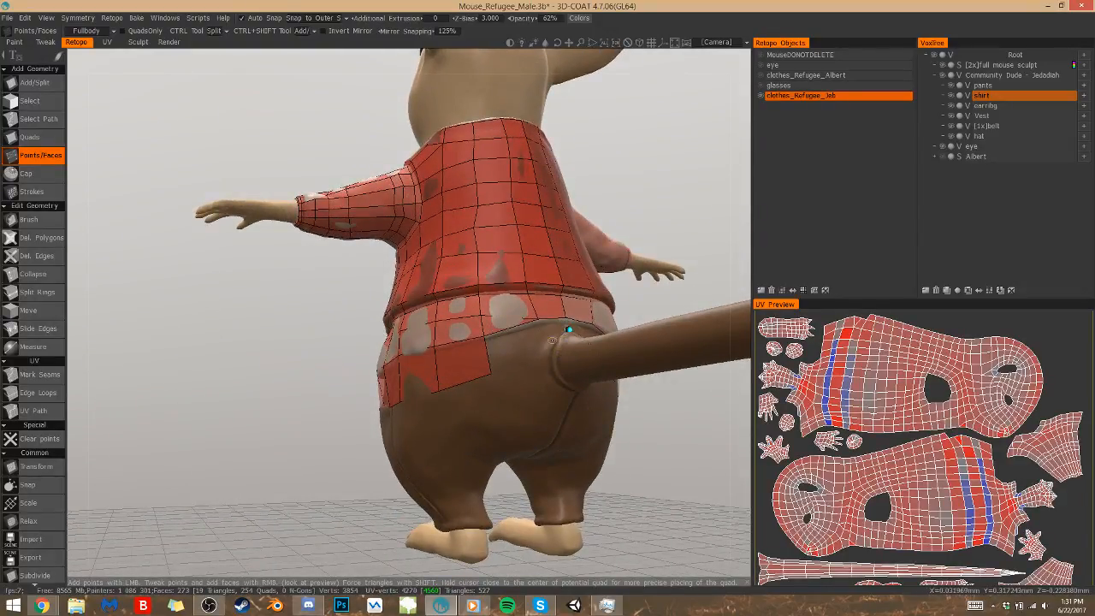
pyautogui.rightClick(556, 331)
pyautogui.rightClick(512, 350)
pyautogui.rightClick(545, 348)
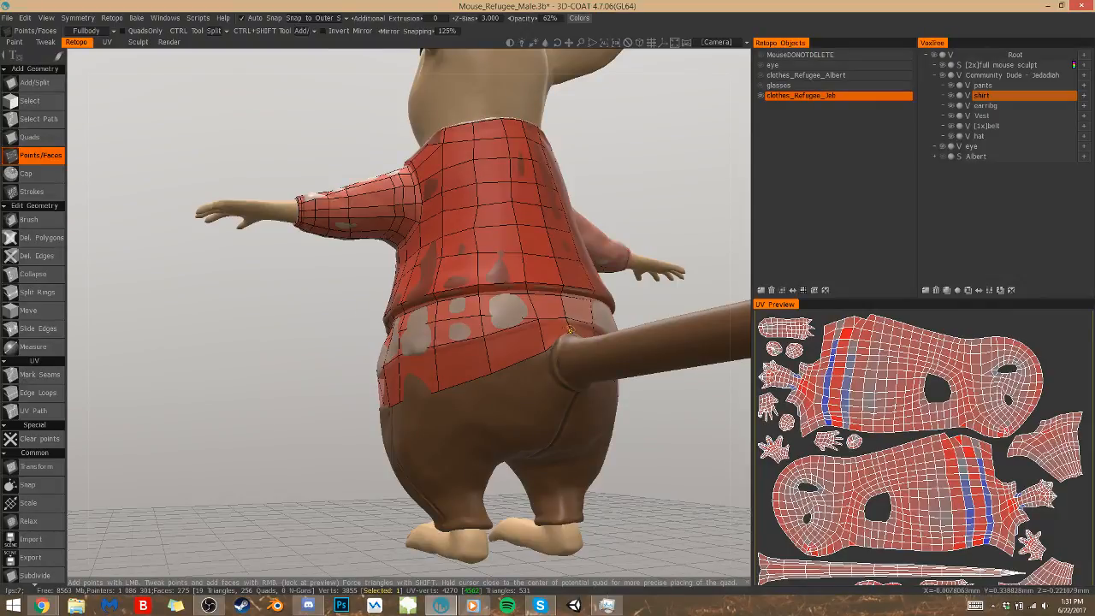
# Place a point beside the tail base and fill the quad joining it to the strip's lower edge
pyautogui.click(552, 374)
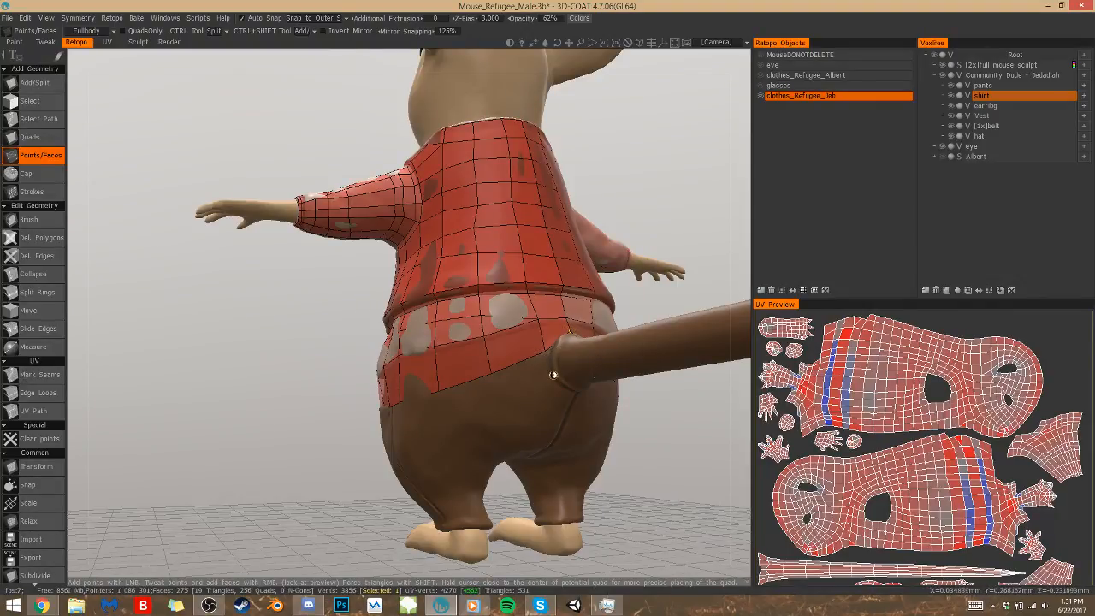
pyautogui.rightClick(521, 378)
pyautogui.moveTo(727, 464); pyautogui.dragTo(519, 447)
pyautogui.moveTo(447, 383); pyautogui.dragTo(448, 373, button='right')
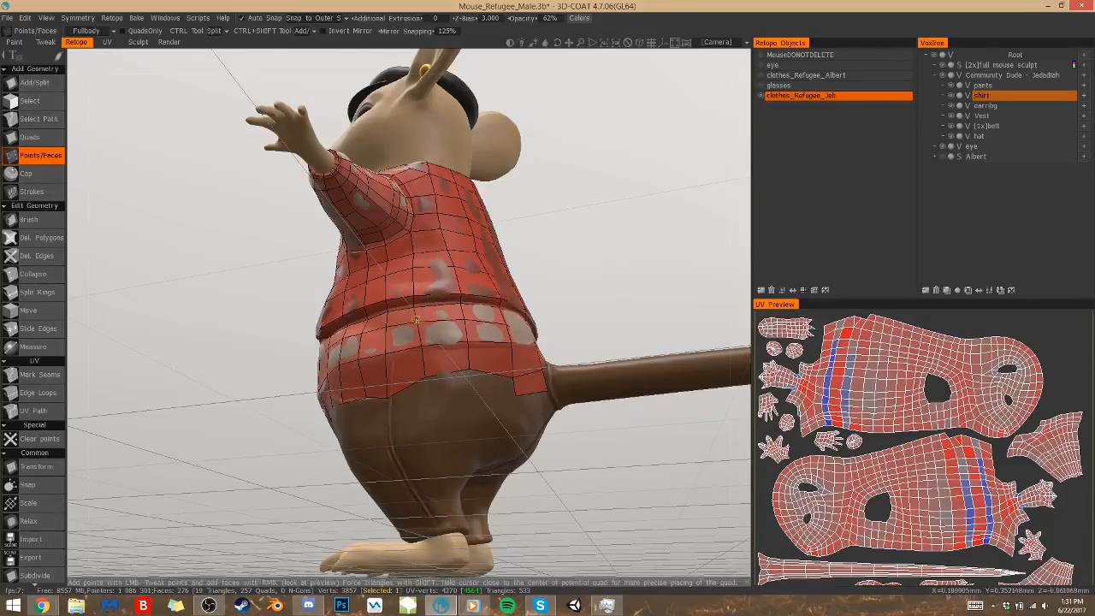
pyautogui.moveTo(612, 479); pyautogui.dragTo(642, 442)
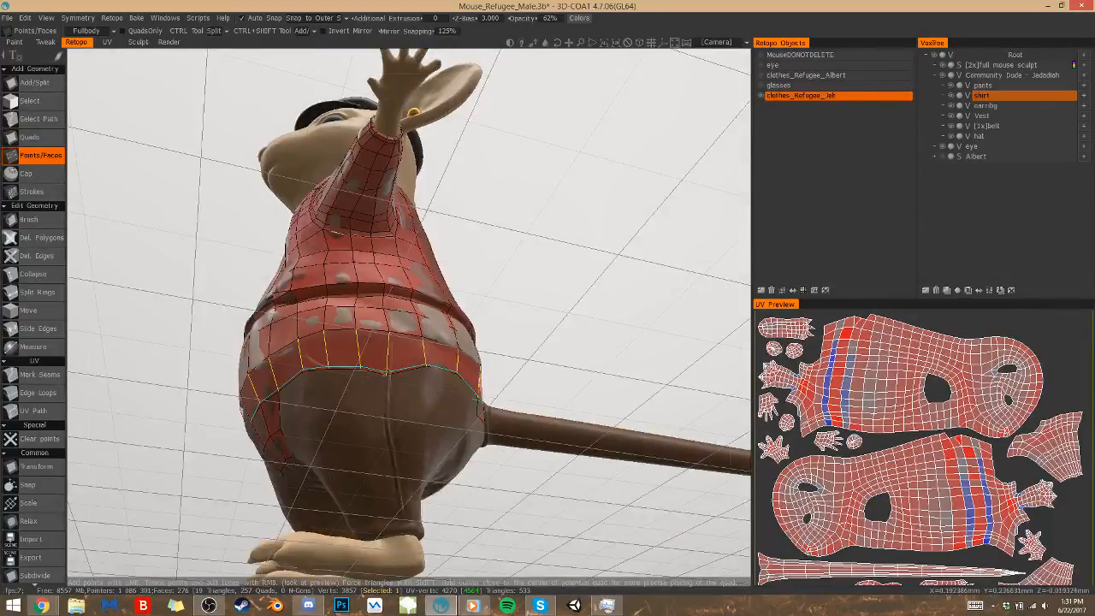
pyautogui.moveTo(391, 365); pyautogui.dragTo(351, 363, button='right')
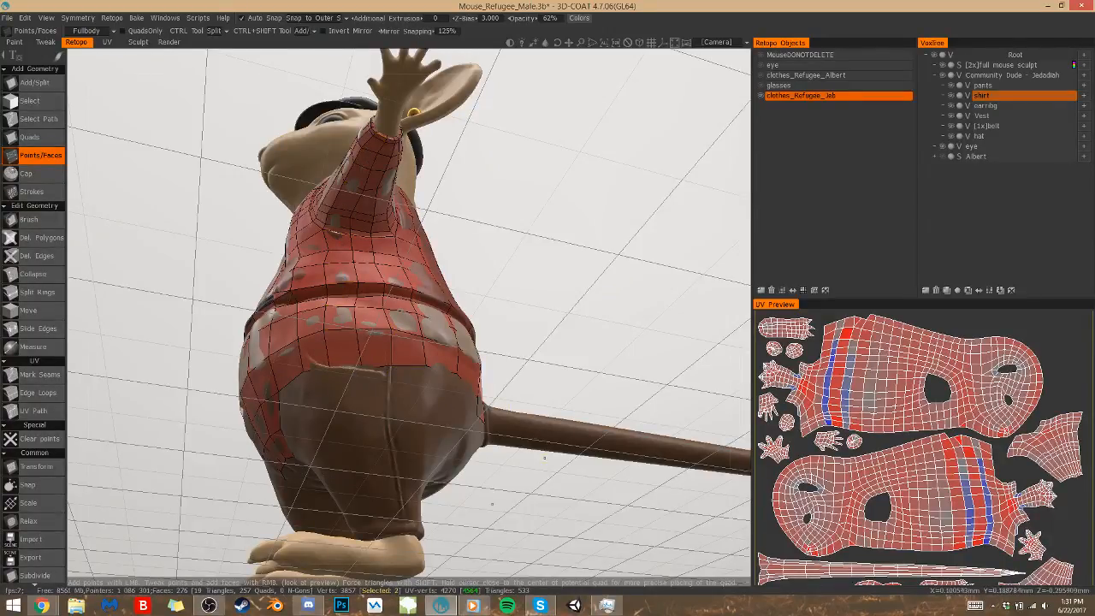
pyautogui.moveTo(732, 506); pyautogui.dragTo(607, 442)
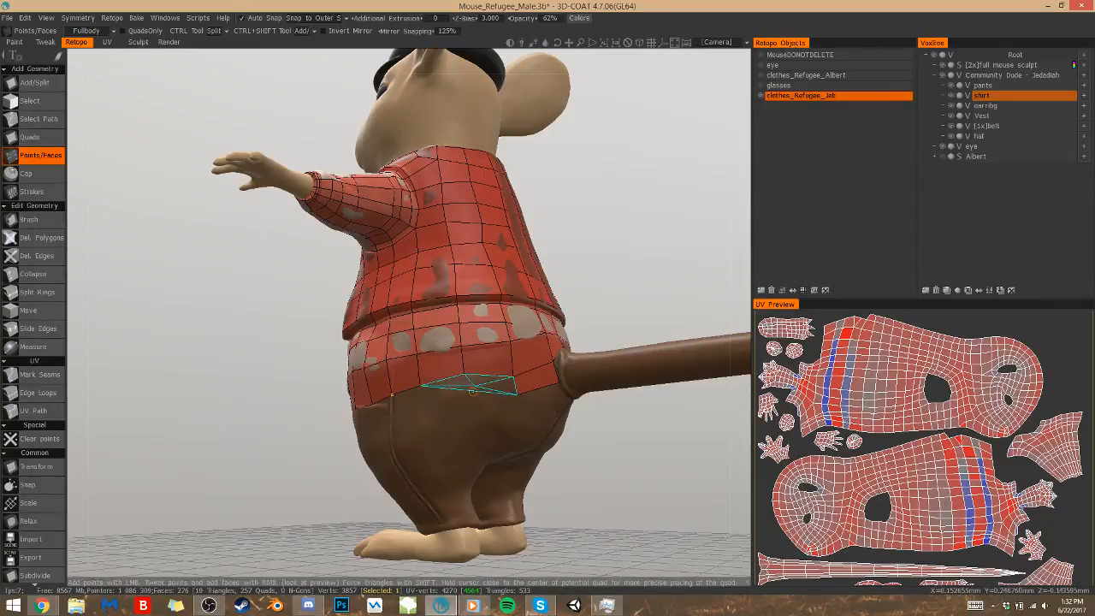
# Start a second row of pants quads on the back of the hip, working from the tail toward the side seam
pyautogui.click(473, 391)
pyautogui.click(422, 404)
pyautogui.click(424, 397)
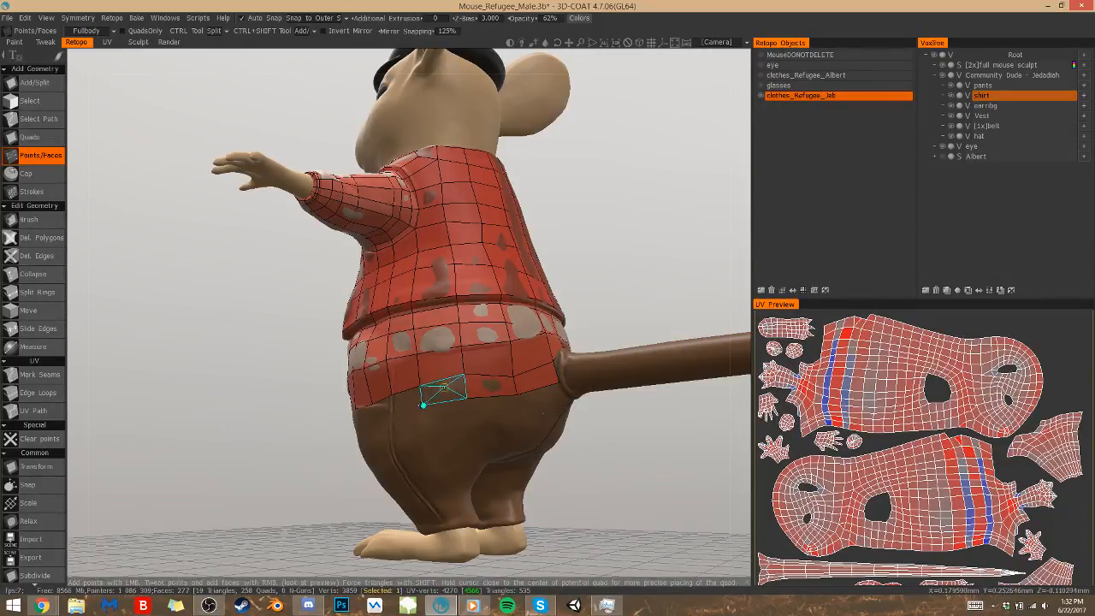
pyautogui.click(389, 415)
pyautogui.rightClick(407, 397)
# Carry the second row of pants quads across the side seam and pocket to meet the front mesh
pyautogui.moveTo(357, 511); pyautogui.dragTo(383, 507)
pyautogui.moveTo(383, 462); pyautogui.dragTo(402, 440)
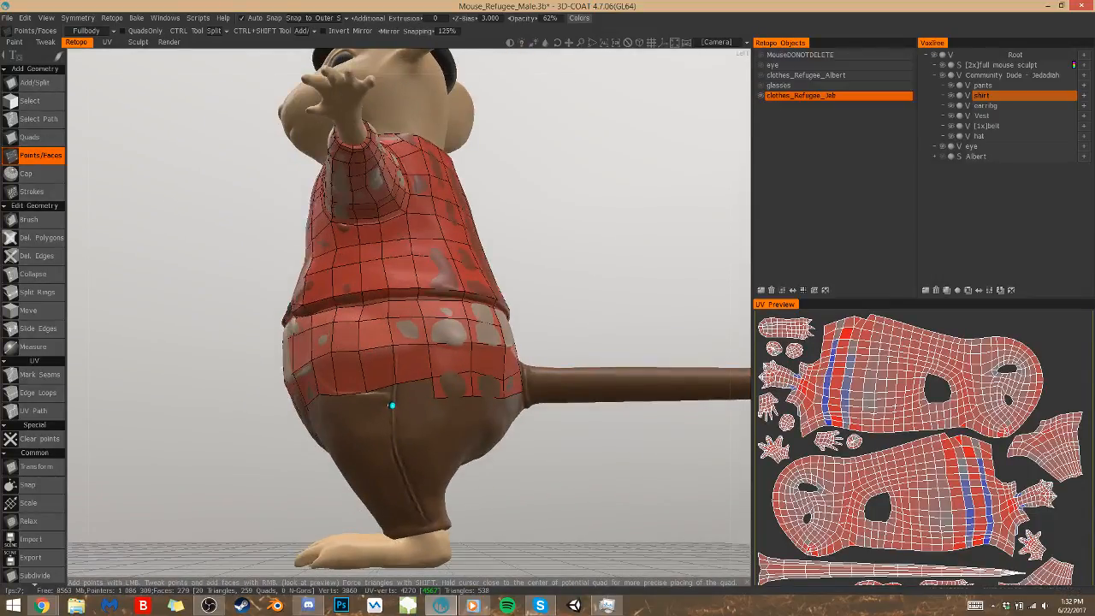
pyautogui.moveTo(513, 505); pyautogui.dragTo(533, 484)
pyautogui.click(402, 403)
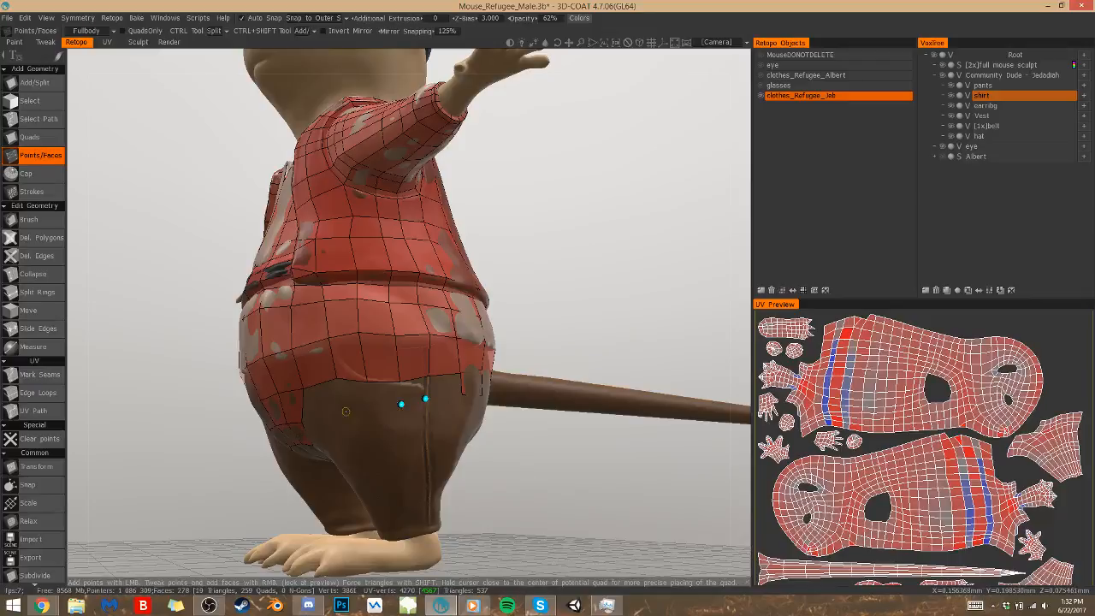
pyautogui.click(367, 410)
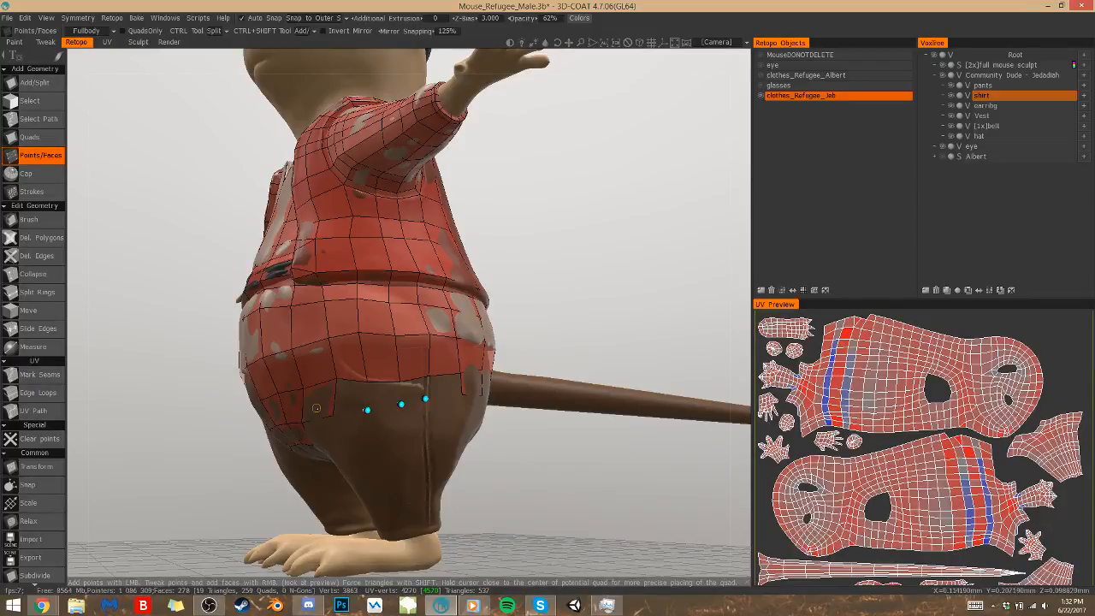
pyautogui.click(383, 396)
pyautogui.rightClick(414, 393)
pyautogui.rightClick(445, 388)
# Add quads beneath the tail at the back center seam and connect them to the hip's second row
pyautogui.moveTo(517, 475); pyautogui.dragTo(346, 470)
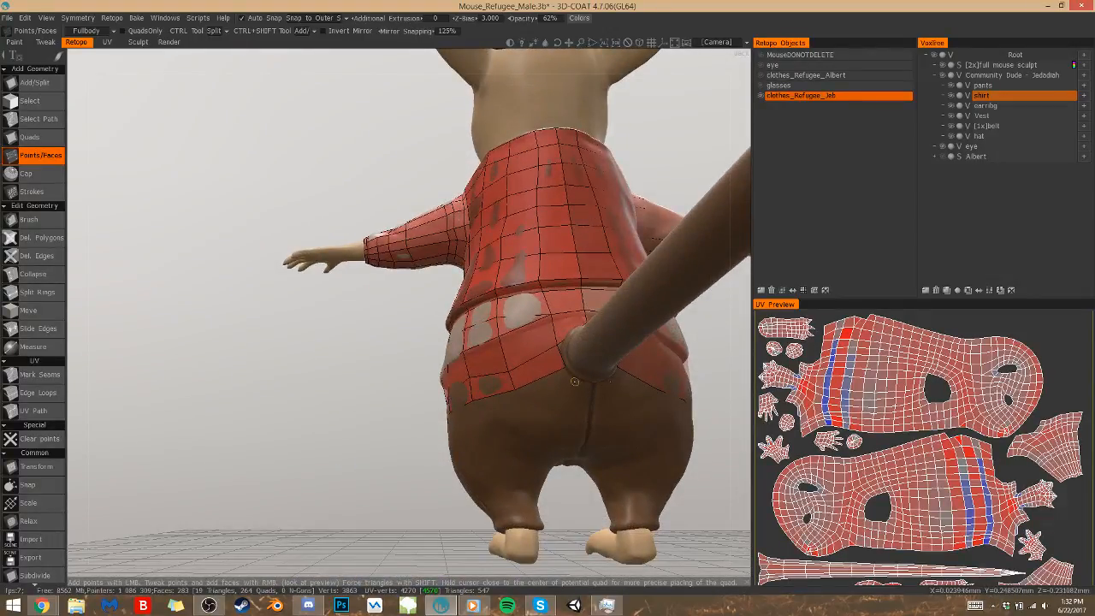
pyautogui.click(568, 397)
pyautogui.click(592, 400)
pyautogui.rightClick(592, 379)
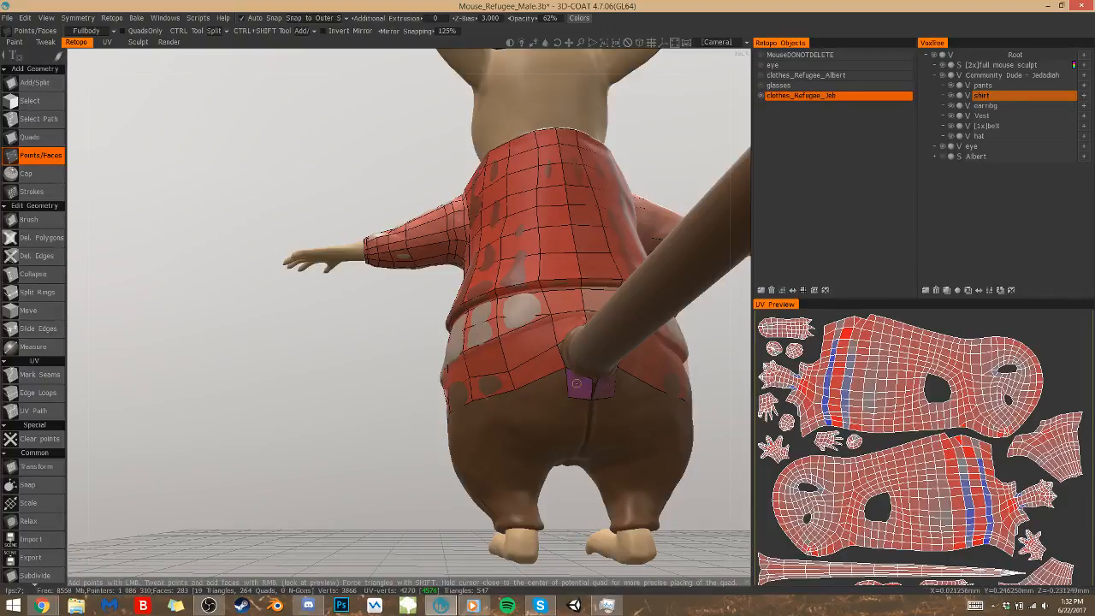
pyautogui.click(523, 401)
pyautogui.rightClick(542, 394)
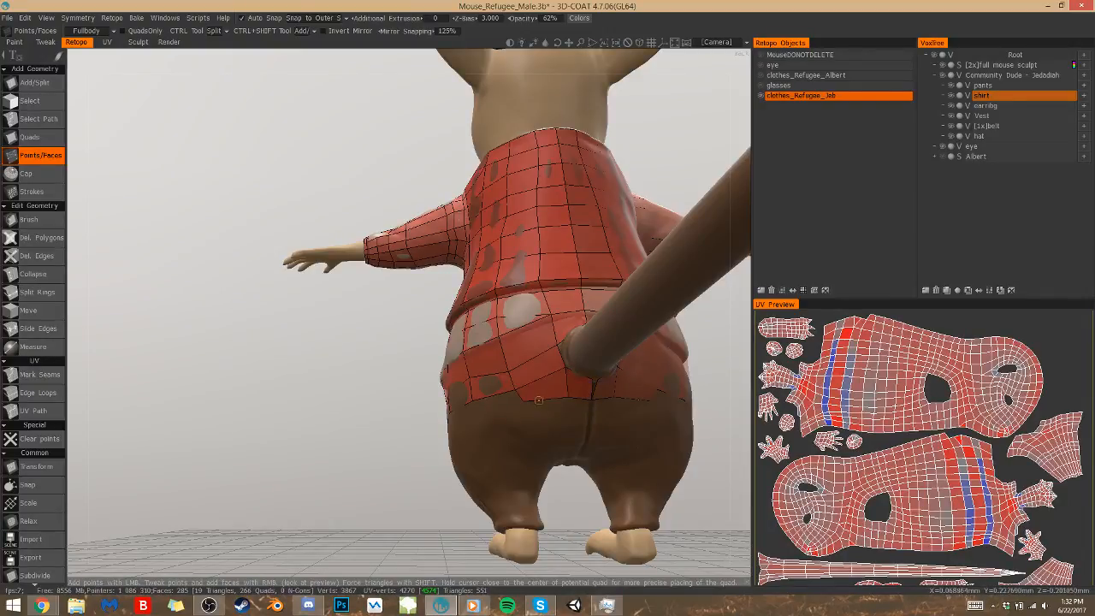
pyautogui.click(590, 382)
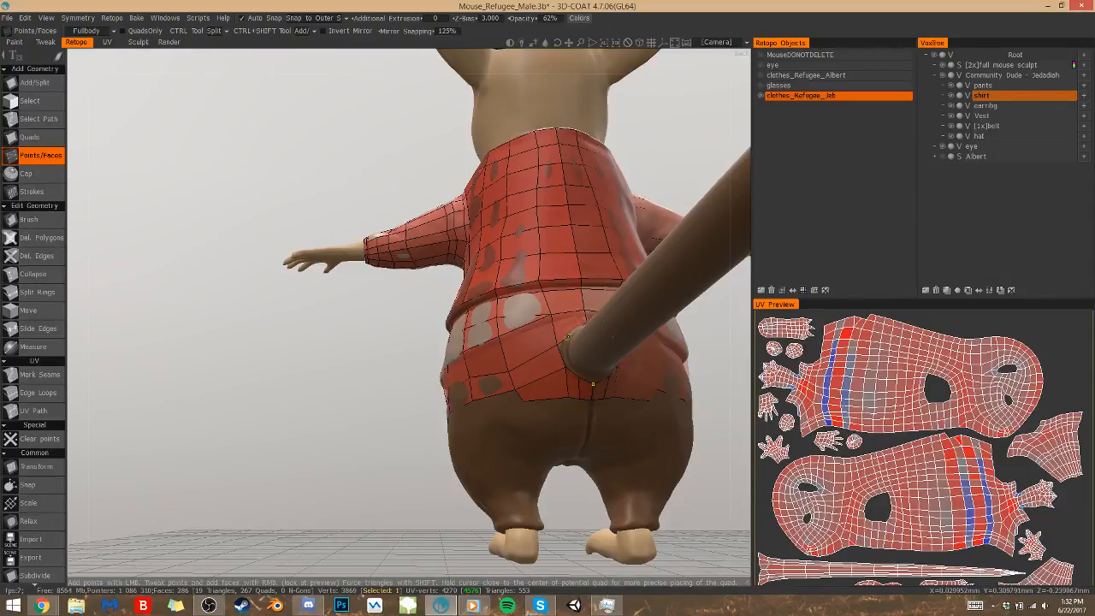
# Split the upper row of pants quads to insert an edge loop just below the shirt hem
pyautogui.moveTo(419, 476); pyautogui.dragTo(521, 334)
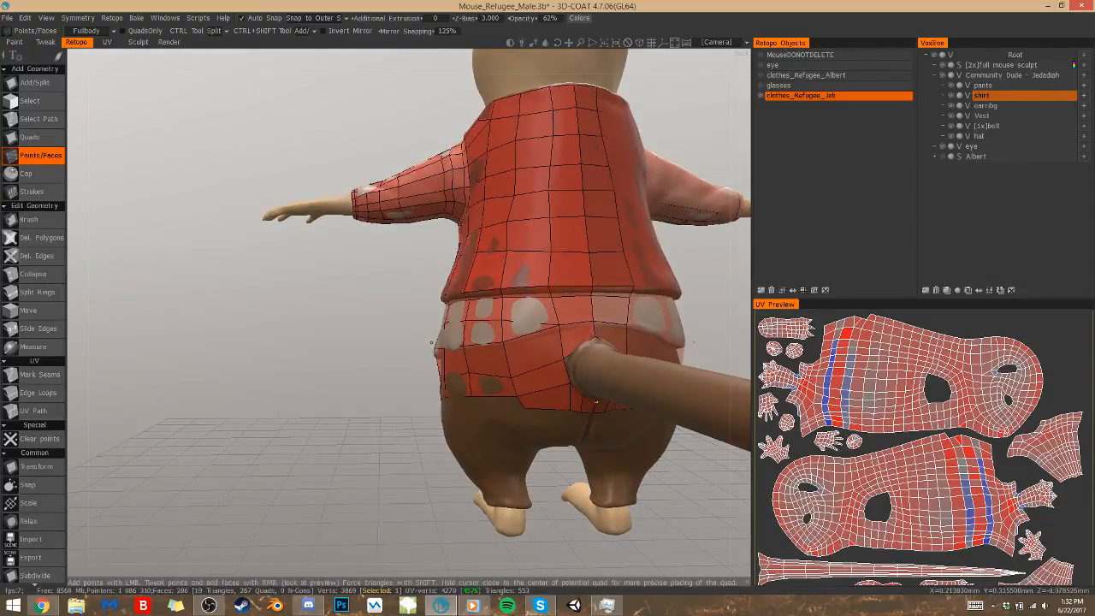
pyautogui.click(553, 343)
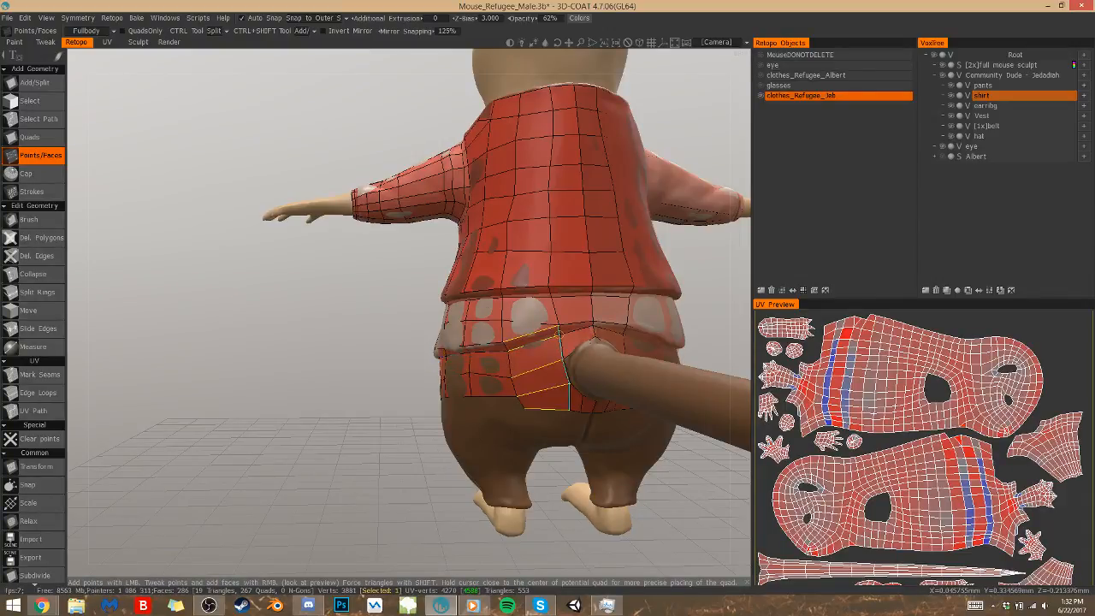
pyautogui.keyDown('alt'); pyautogui.moveTo(602, 407); pyautogui.dragTo(566, 440); pyautogui.keyUp('alt')
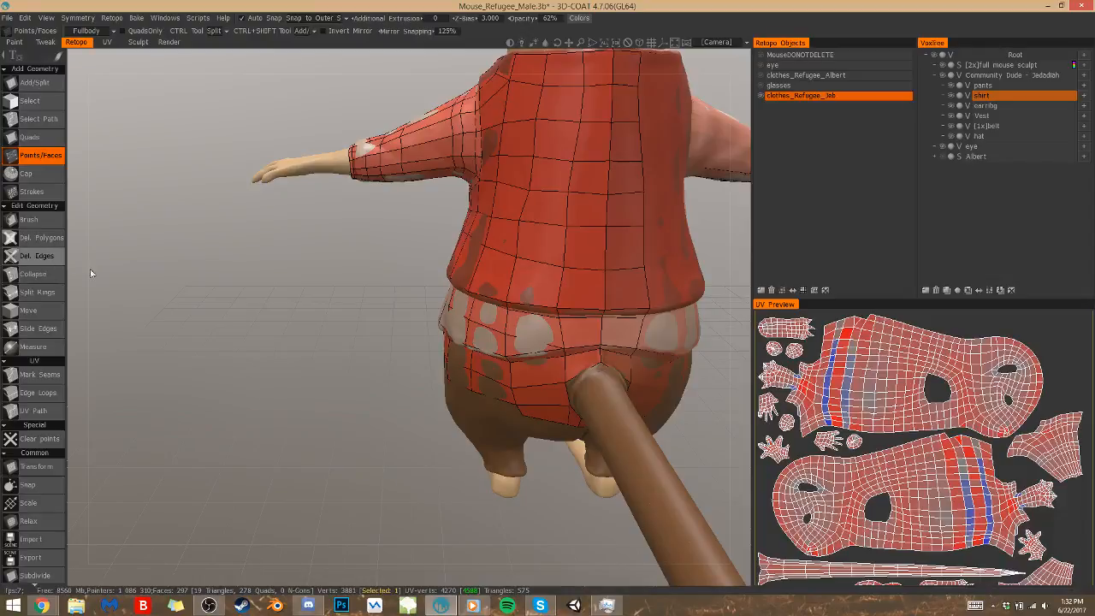
# Delete the polygon above the tail base and rebuild it with Points/Faces from new points around the tail
pyautogui.click(38, 237)
pyautogui.click(577, 367)
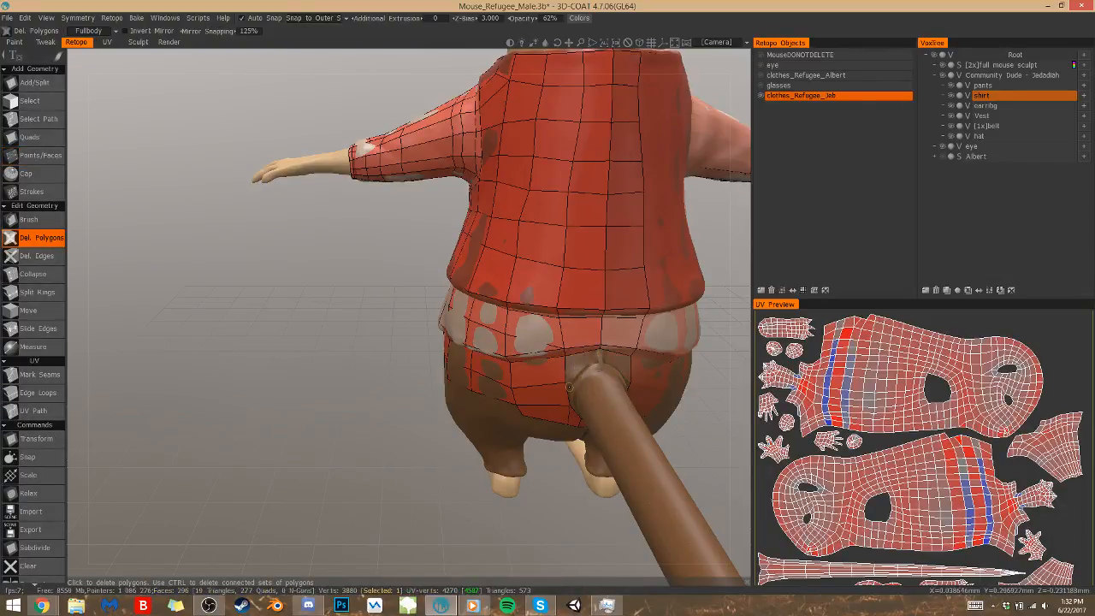
pyautogui.click(41, 155)
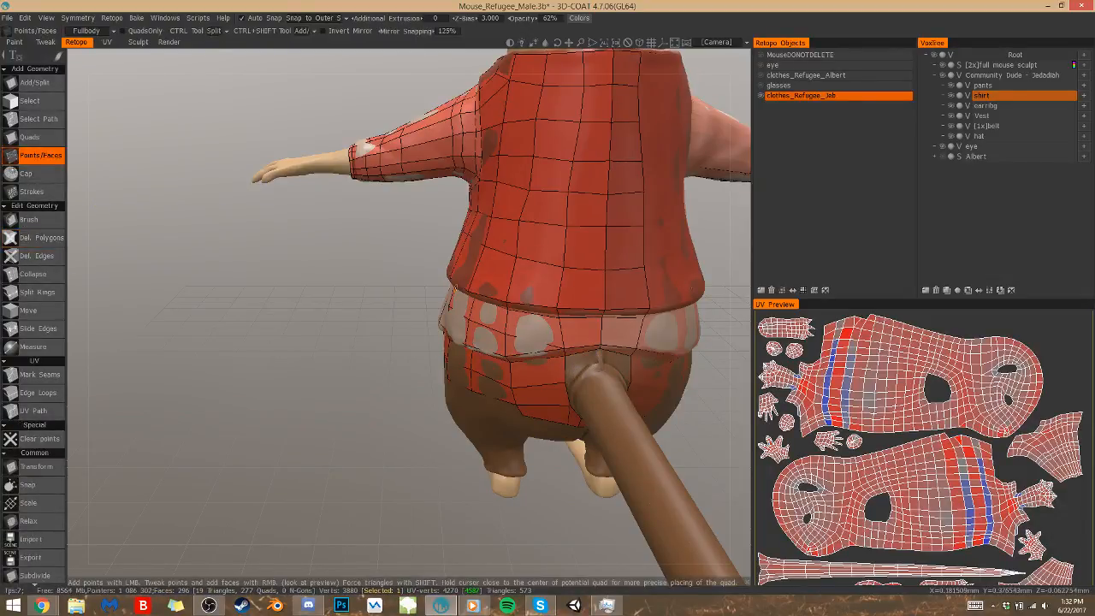
pyautogui.click(591, 356)
pyautogui.click(604, 367)
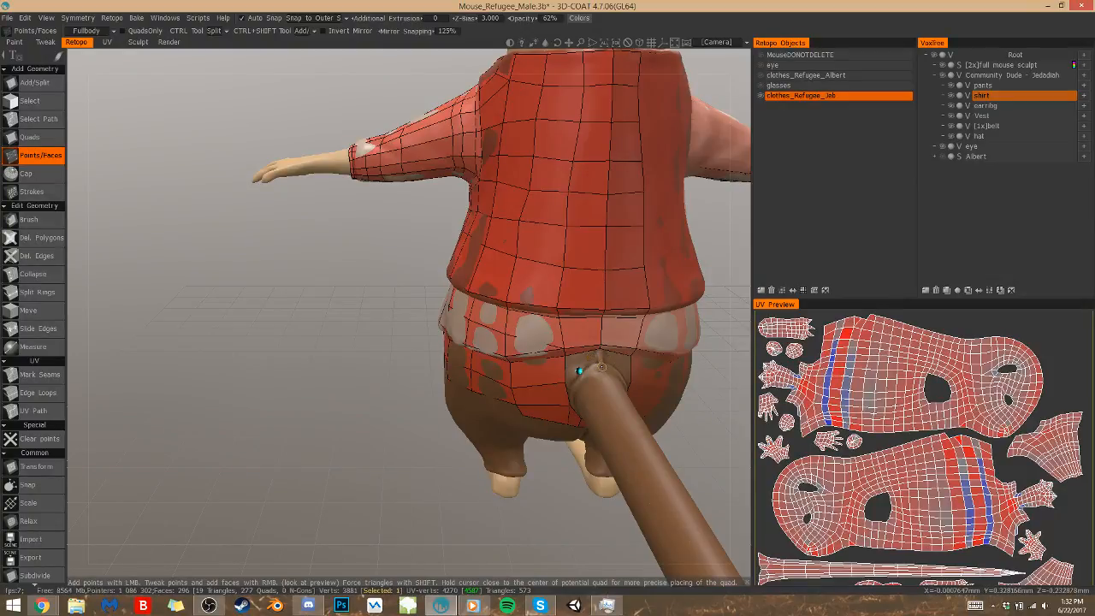
pyautogui.click(589, 361)
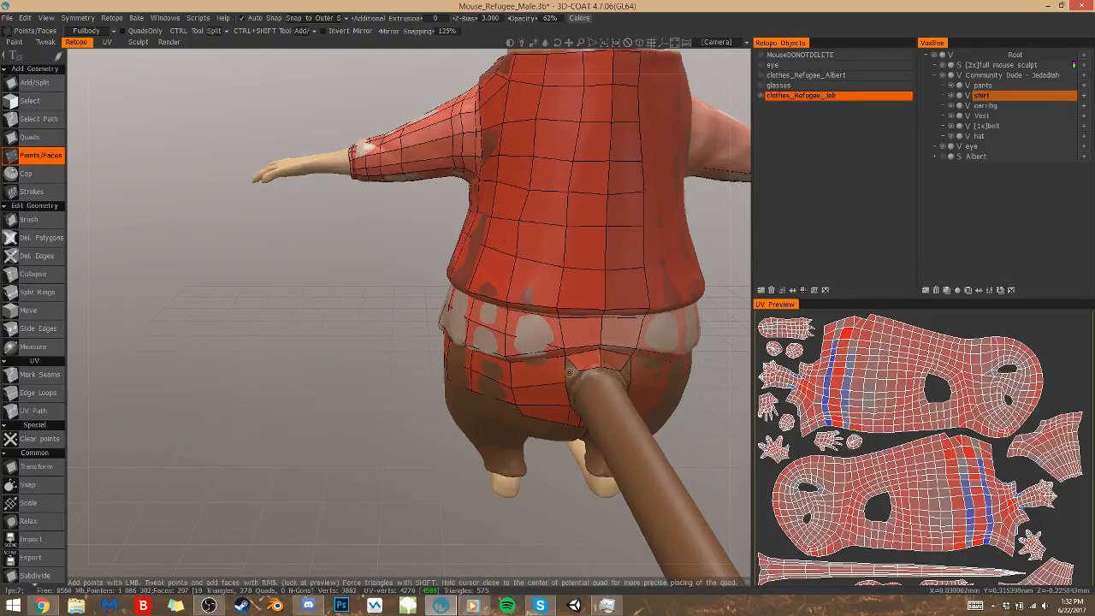
# Undo the last edit beside the tail base, adjust the edge point there, and fill the remaining gap with a triangle
pyautogui.rightClick(569, 376)
pyautogui.keyDown('alt'); pyautogui.moveTo(535, 455); pyautogui.dragTo(591, 432); pyautogui.keyUp('alt')
pyautogui.hotkey('ctrl', 'z')
pyautogui.keyDown('alt'); pyautogui.moveTo(666, 338); pyautogui.dragTo(673, 312); pyautogui.keyUp('alt')
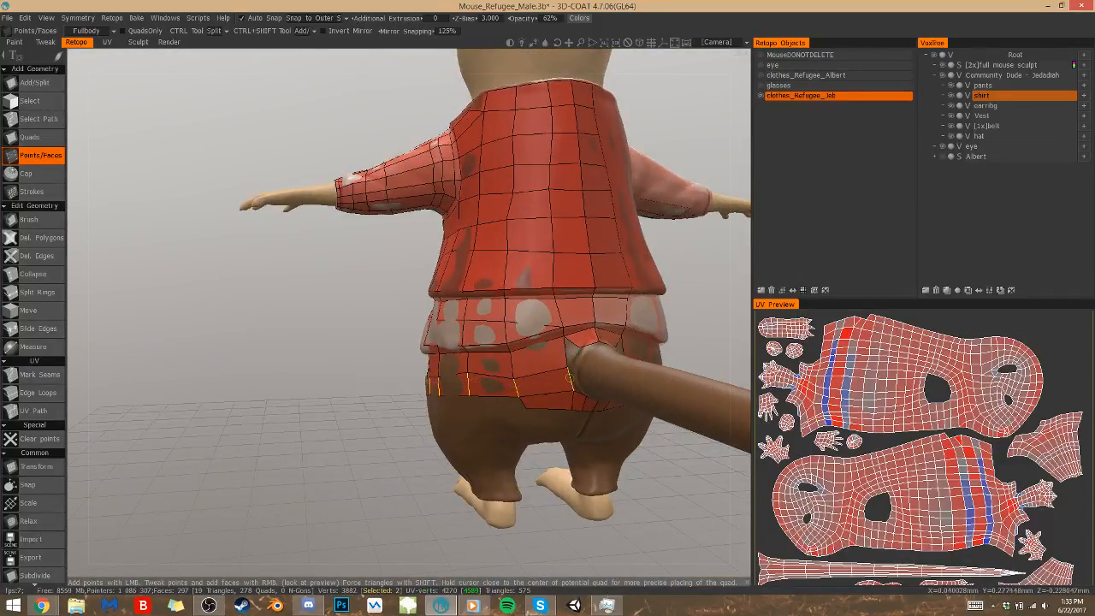
pyautogui.moveTo(568, 371); pyautogui.dragTo(570, 350, button='right')
pyautogui.rightClick(568, 345)
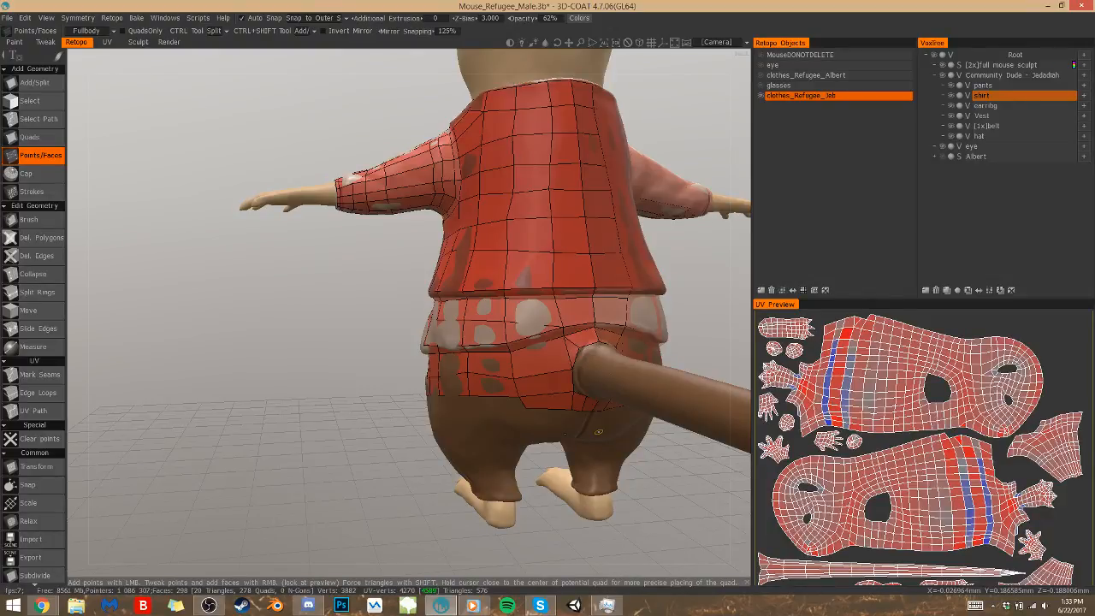
# Examine the clothing mesh from the front, side and back, checking how the pants rows meet the shirt hem
pyautogui.keyDown('alt'); pyautogui.moveTo(598, 432); pyautogui.dragTo(742, 421); pyautogui.keyUp('alt')
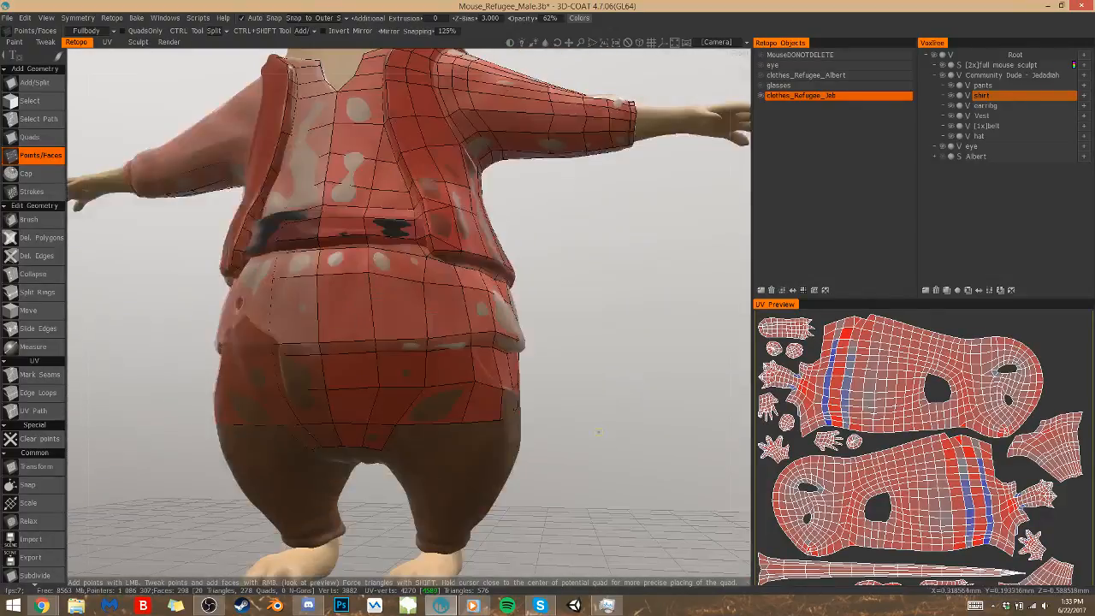
pyautogui.scroll(-4, 555, 337)
pyautogui.keyDown('alt'); pyautogui.moveTo(557, 334); pyautogui.dragTo(518, 367); pyautogui.keyUp('alt')
pyautogui.keyDown('alt'); pyautogui.moveTo(556, 335); pyautogui.dragTo(552, 410, button='middle'); pyautogui.keyUp('alt')
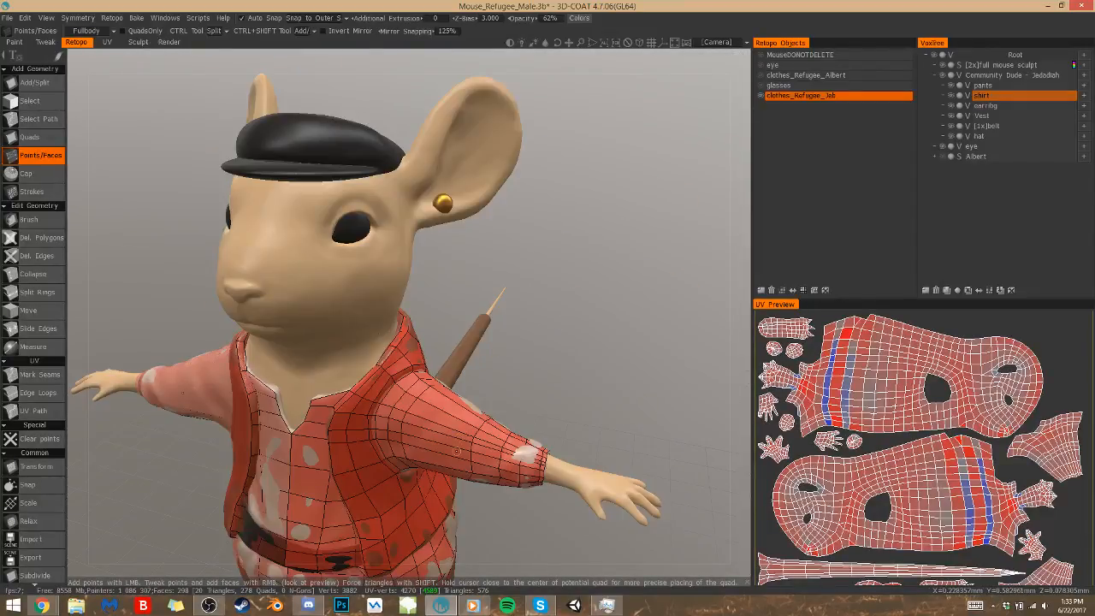
pyautogui.scroll(-3, 496, 304)
pyautogui.moveTo(490, 301)
pyautogui.keyDown('alt'); pyautogui.mouseDown(button='middle')
pyautogui.moveTo(489, 87)
pyautogui.moveTo(486, 298)
pyautogui.mouseUp(button='middle'); pyautogui.keyUp('alt')
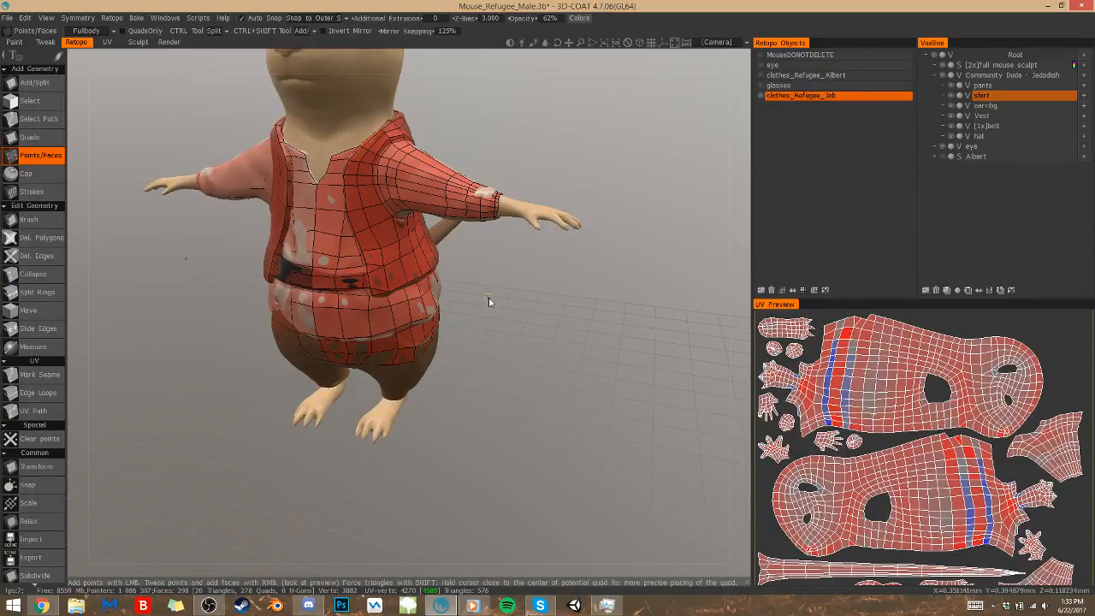
pyautogui.click(477, 392)
pyautogui.press('Delete')
pyautogui.keyDown('alt'); pyautogui.moveTo(481, 385); pyautogui.dragTo(483, 387); pyautogui.keyUp('alt')
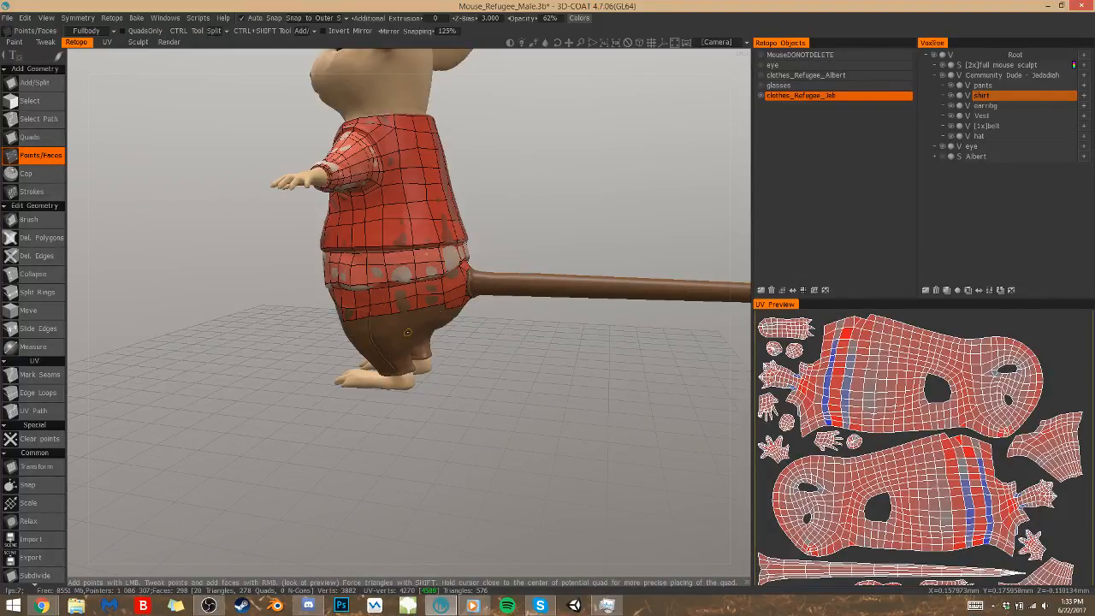
pyautogui.keyDown('alt'); pyautogui.moveTo(448, 375); pyautogui.dragTo(443, 369, button='right'); pyautogui.keyUp('alt')
pyautogui.keyDown('alt'); pyautogui.moveTo(443, 368); pyautogui.dragTo(442, 368); pyautogui.keyUp('alt')
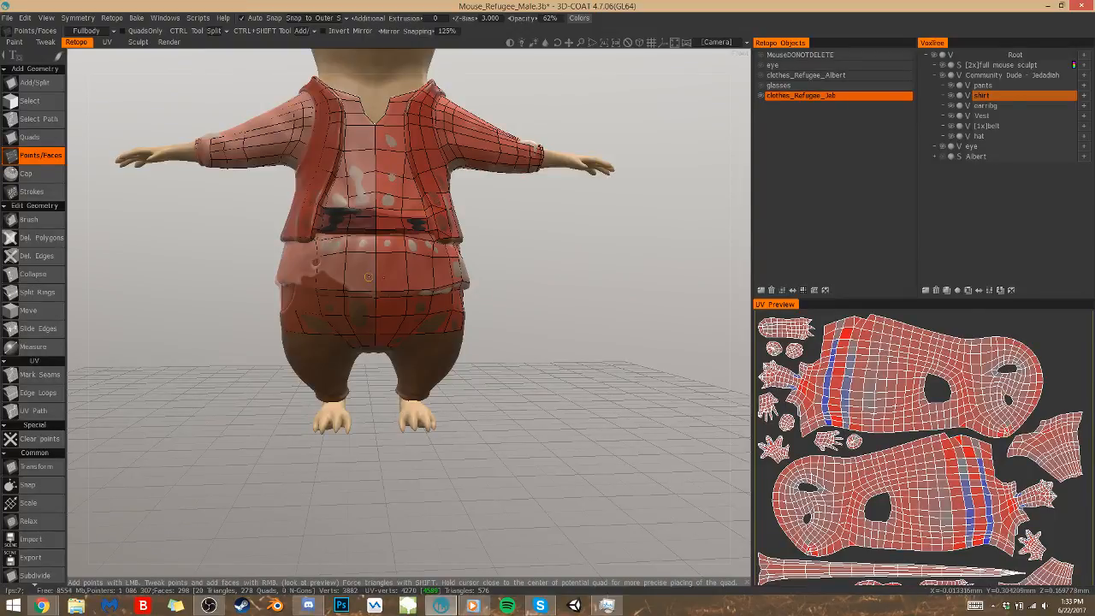
pyautogui.keyDown('alt'); pyautogui.moveTo(368, 277); pyautogui.dragTo(368, 277); pyautogui.keyUp('alt')
pyautogui.scroll(2, 481, 383)
pyautogui.moveTo(482, 382); pyautogui.dragTo(482, 383)
pyautogui.scroll(4, 555, 411)
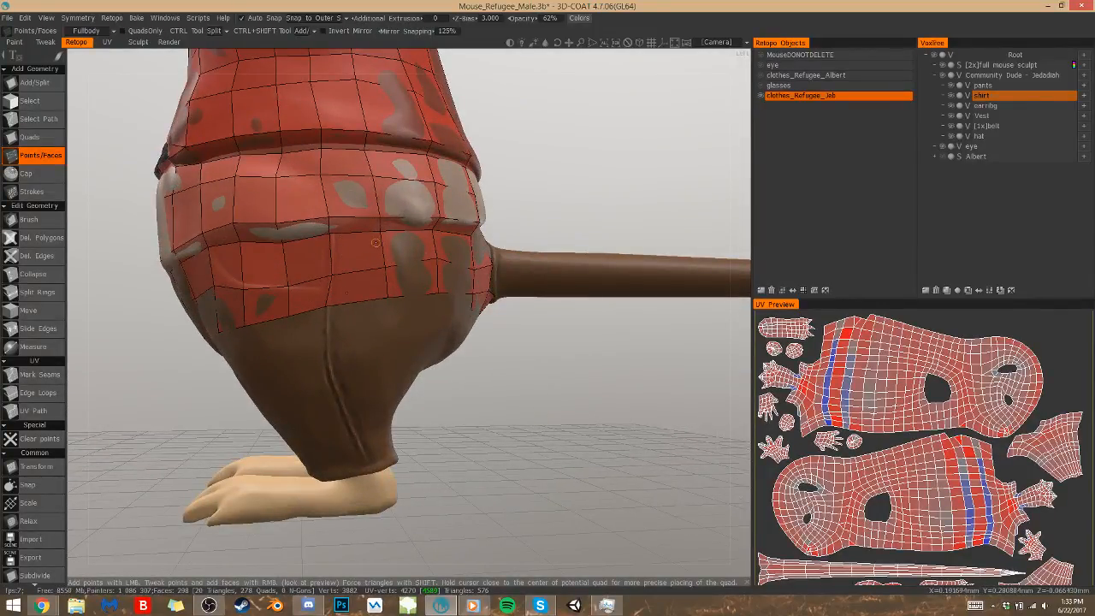
# Place two points on the front of the inner leg and extend the pants edge with a quad beside the crotch
pyautogui.moveTo(339, 362); pyautogui.dragTo(340, 362, button='middle')
pyautogui.click(464, 350)
pyautogui.click(424, 363)
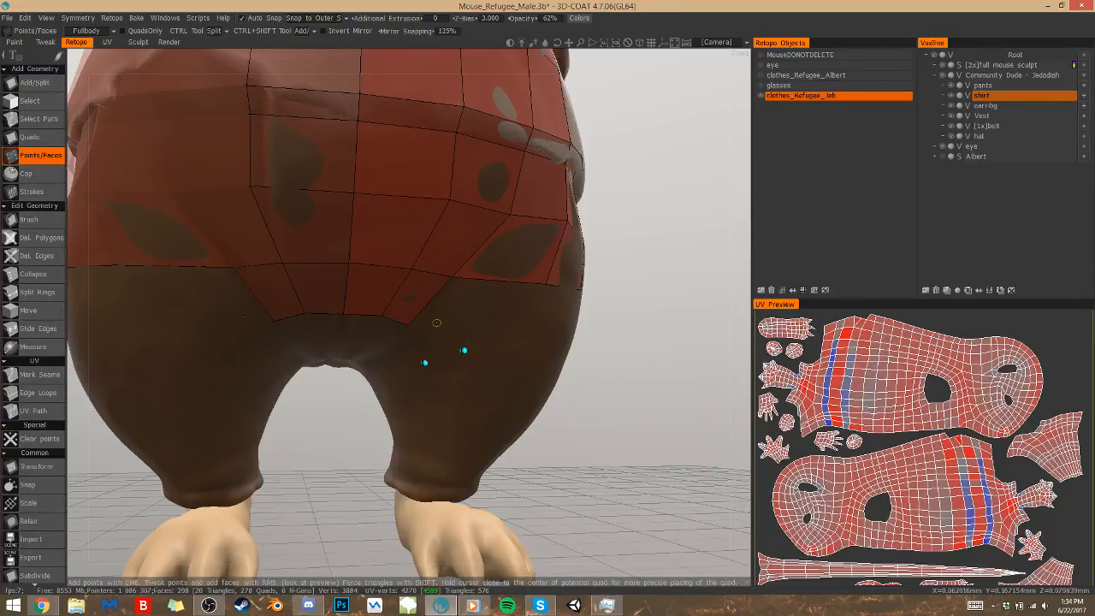
pyautogui.moveTo(441, 321); pyautogui.dragTo(440, 320, button='middle')
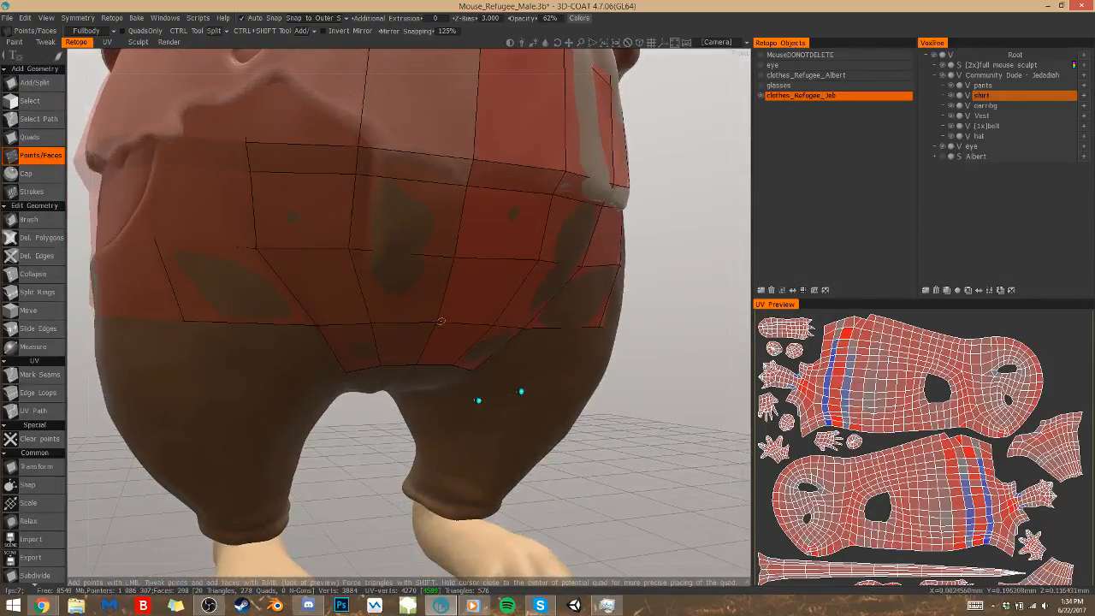
pyautogui.click(504, 376)
pyautogui.keyDown('alt'); pyautogui.moveTo(497, 372); pyautogui.dragTo(496, 372); pyautogui.keyUp('alt')
# Place points under the front of the crotch and fill the quads between the centre panel and the inner leg
pyautogui.click(340, 204)
pyautogui.click(378, 218)
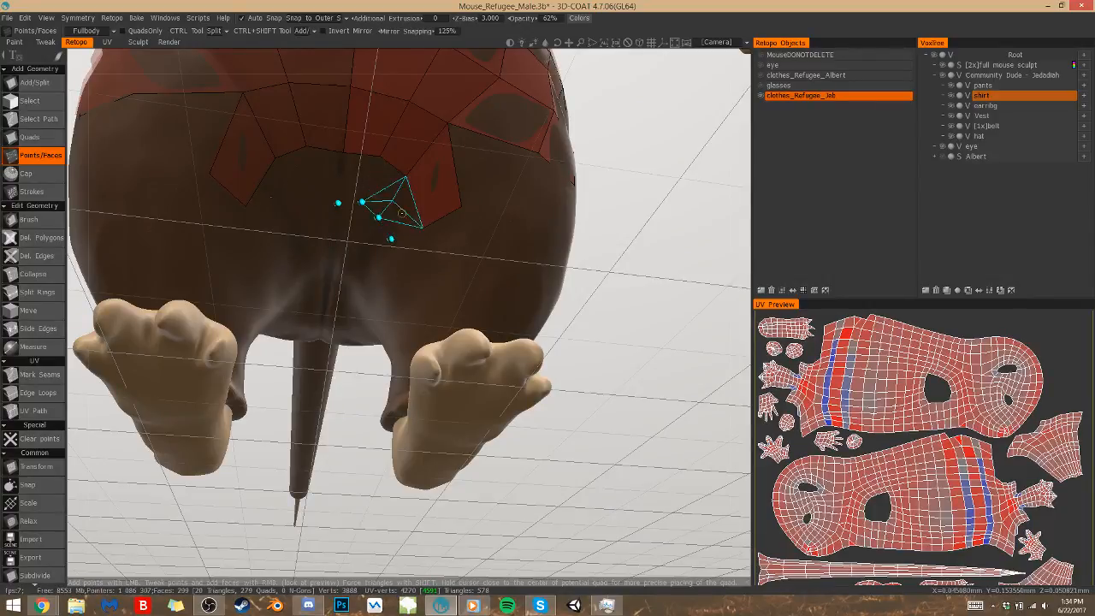
pyautogui.click(385, 190)
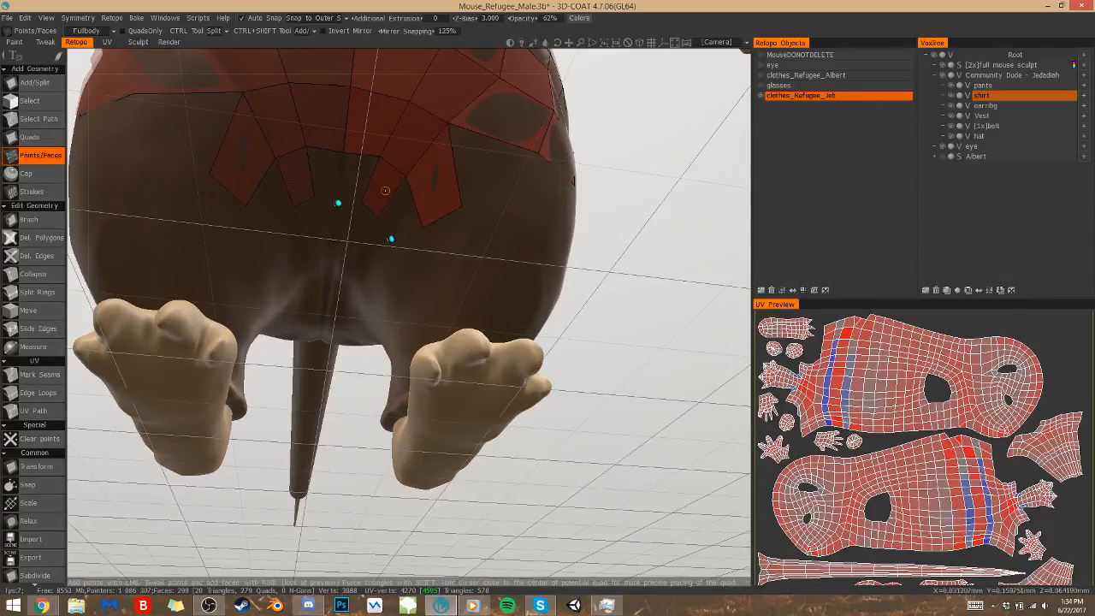
pyautogui.click(359, 178)
pyautogui.moveTo(371, 173)
pyautogui.keyDown('alt'); pyautogui.mouseDown()
pyautogui.moveTo(479, 236)
pyautogui.moveTo(492, 213)
pyautogui.mouseUp(); pyautogui.keyUp('alt')
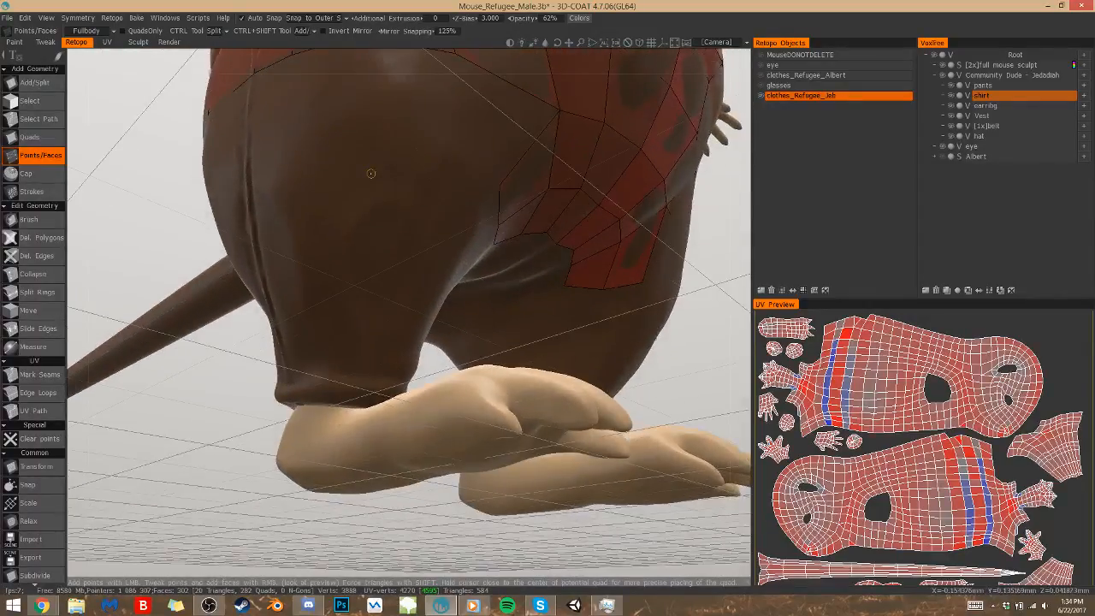
# Place points across the front outer thigh and fill the quads beneath the pants edge toward the side seam
pyautogui.moveTo(548, 264)
pyautogui.keyDown('alt'); pyautogui.mouseDown()
pyautogui.moveTo(329, 278)
pyautogui.moveTo(364, 256)
pyautogui.moveTo(513, 273)
pyautogui.mouseUp(); pyautogui.keyUp('alt')
pyautogui.click(300, 343)
pyautogui.click(367, 335)
pyautogui.keyDown('alt'); pyautogui.moveTo(344, 327); pyautogui.dragTo(308, 336); pyautogui.keyUp('alt')
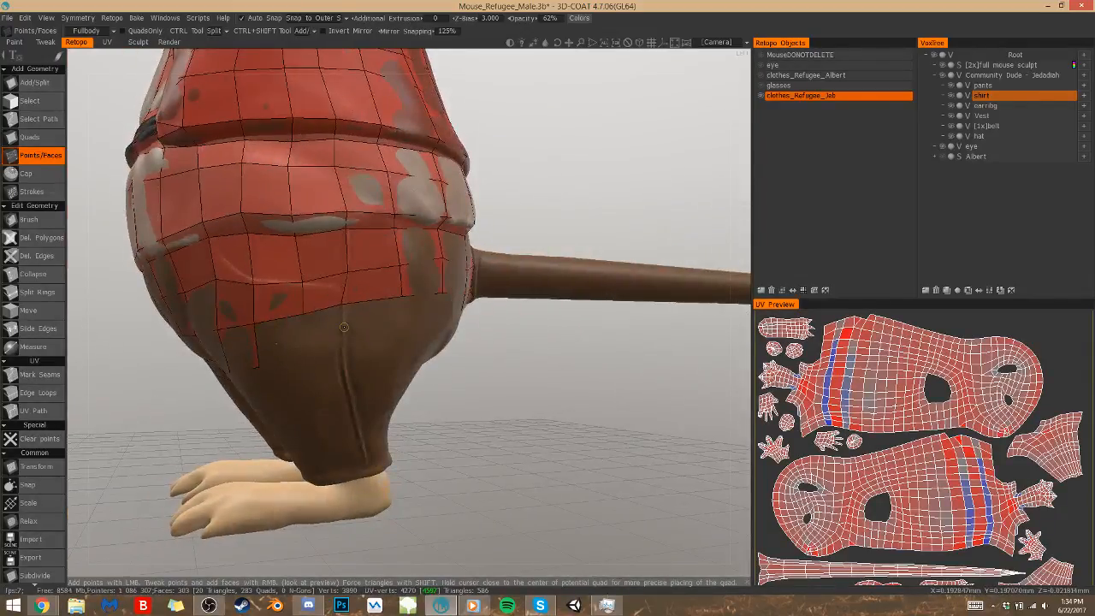
pyautogui.click(304, 359)
pyautogui.click(341, 352)
pyautogui.rightClick(322, 338)
pyautogui.rightClick(282, 340)
# Continue the lower pants row past the side seam with two new points and a quad on the outer hip
pyautogui.keyDown('alt'); pyautogui.moveTo(318, 312); pyautogui.dragTo(376, 320); pyautogui.keyUp('alt')
pyautogui.click(372, 342)
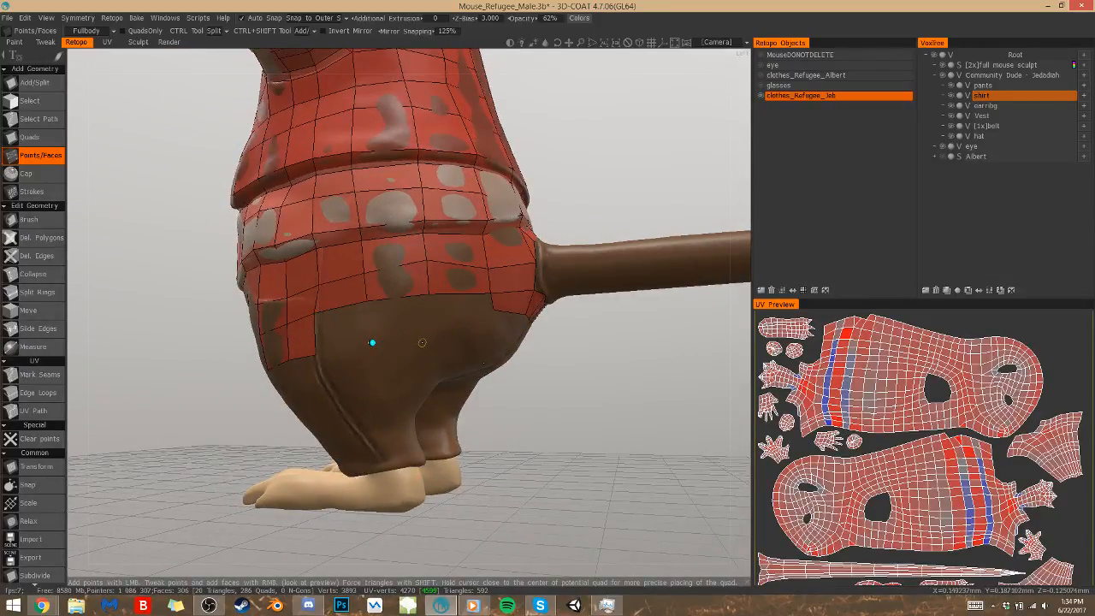
pyautogui.click(427, 339)
pyautogui.rightClick(398, 323)
pyautogui.keyDown('alt'); pyautogui.moveTo(345, 330); pyautogui.dragTo(252, 286); pyautogui.keyUp('alt')
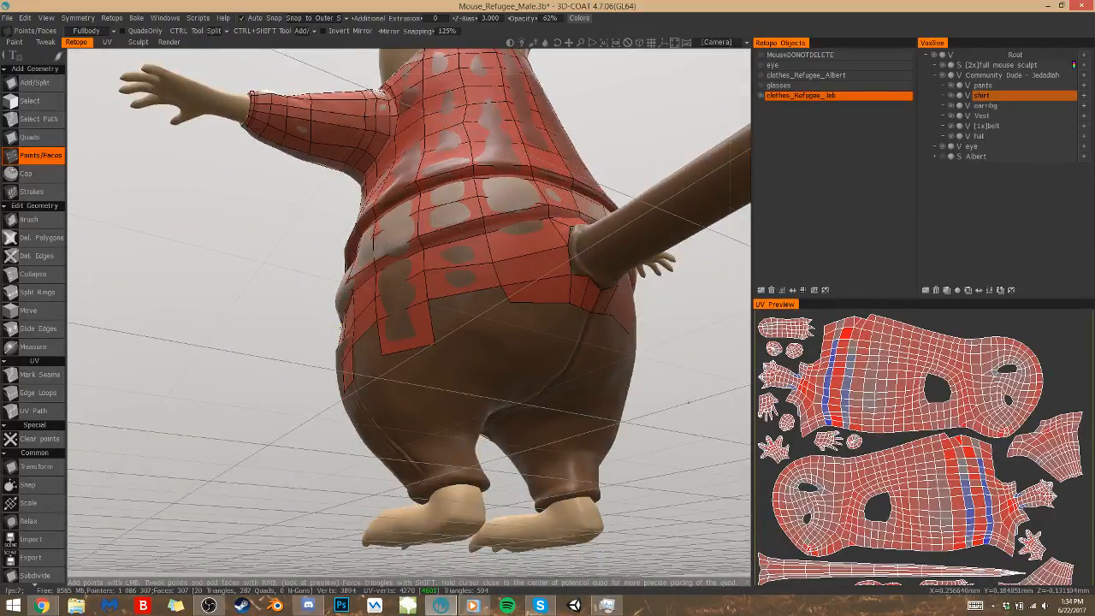
# Add quads on the rear hip between the side row and the buttock, adjusting the edge point there
pyautogui.click(471, 326)
pyautogui.click(461, 352)
pyautogui.rightClick(450, 329)
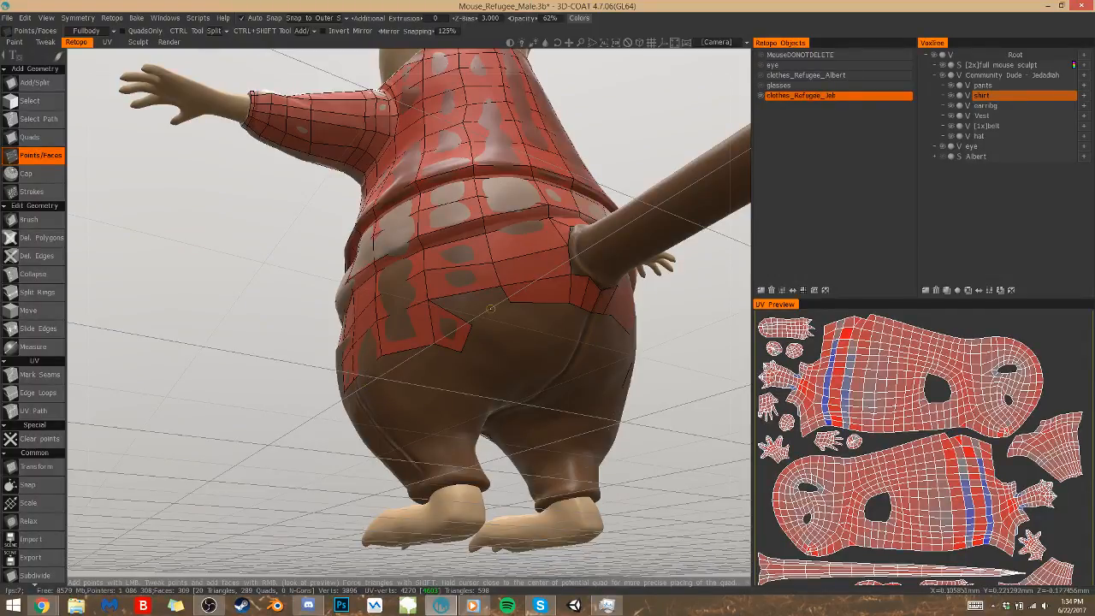
pyautogui.click(509, 302)
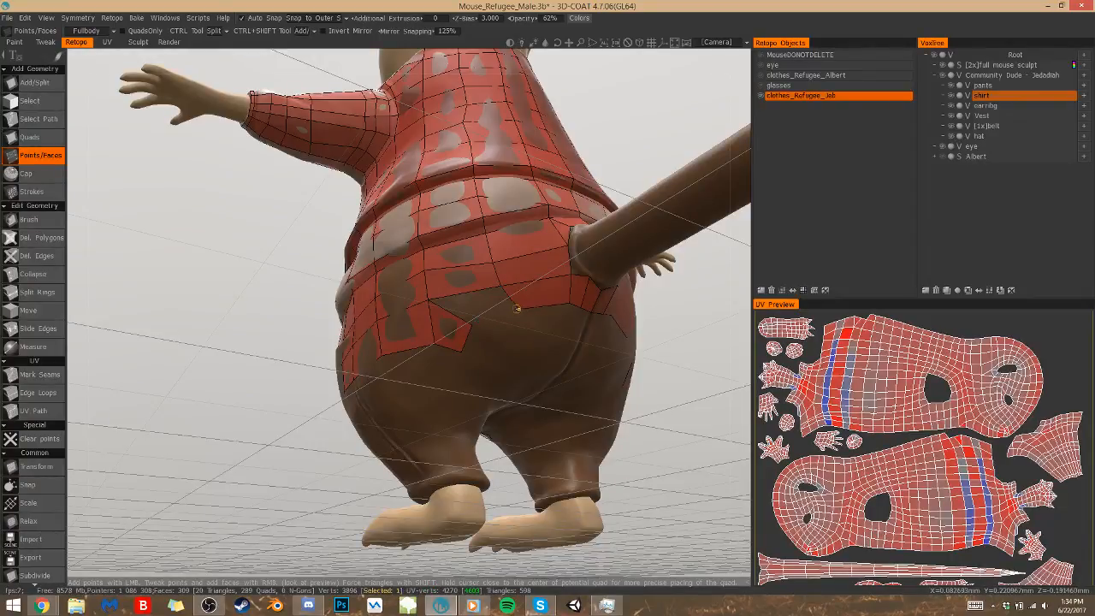
pyautogui.press('Escape')
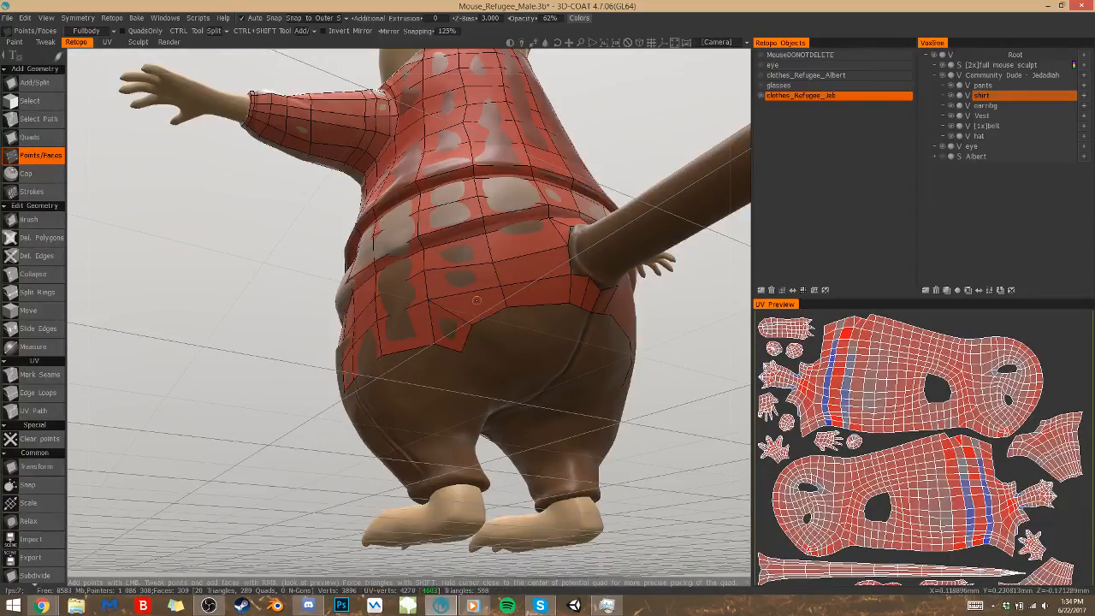
pyautogui.keyDown('alt'); pyautogui.moveTo(470, 319); pyautogui.dragTo(556, 322); pyautogui.keyUp('alt')
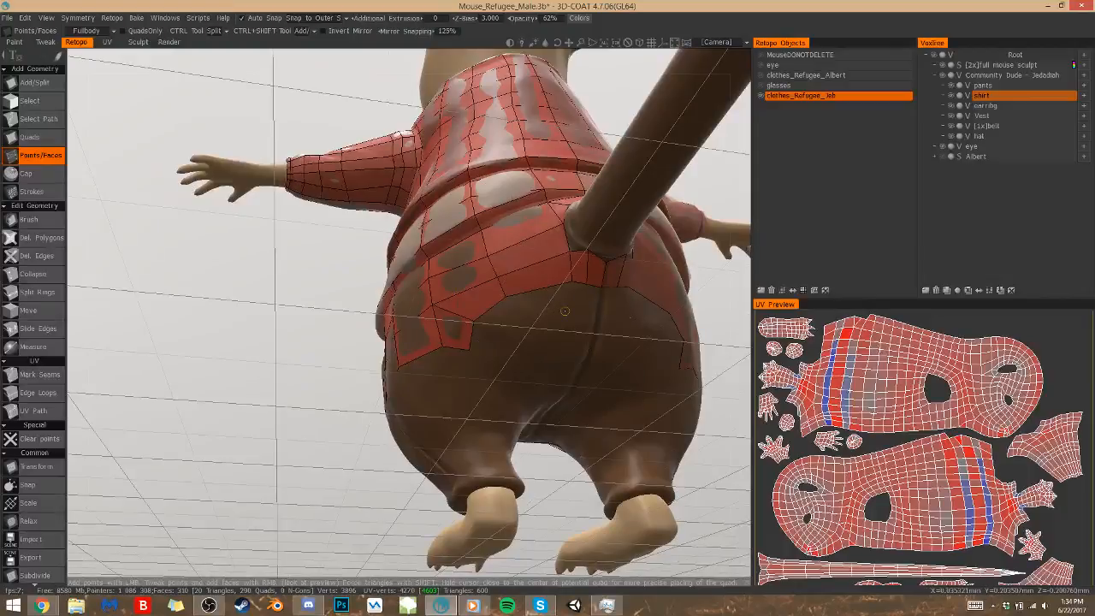
# Place two points on the buttock, adjust the point beside the tail, and collapse the narrow edge below the tail base
pyautogui.click(526, 355)
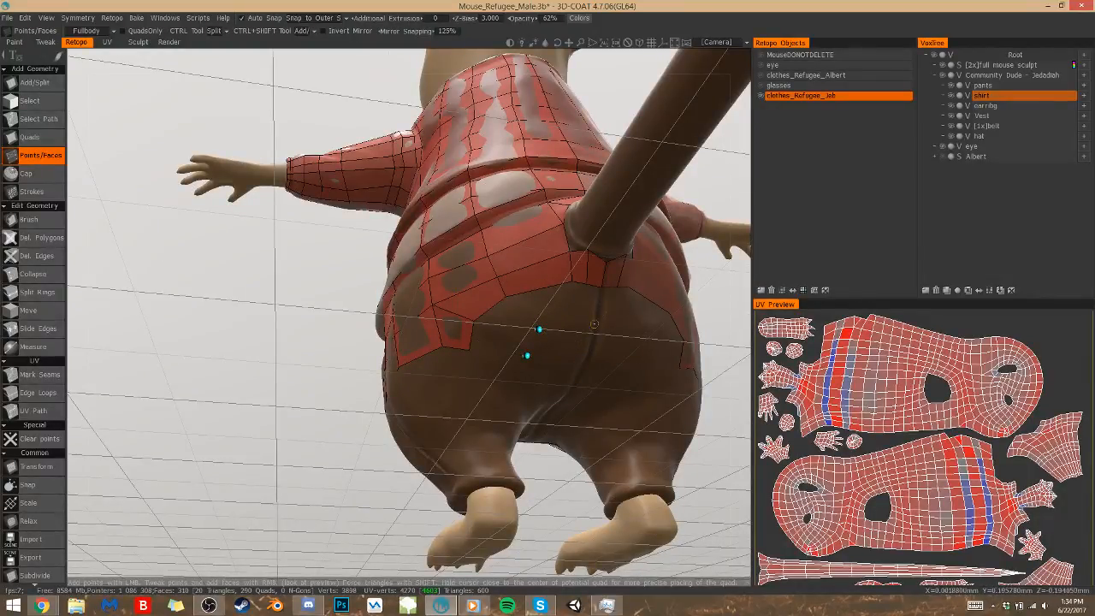
pyautogui.moveTo(571, 251); pyautogui.dragTo(570, 243, button='right')
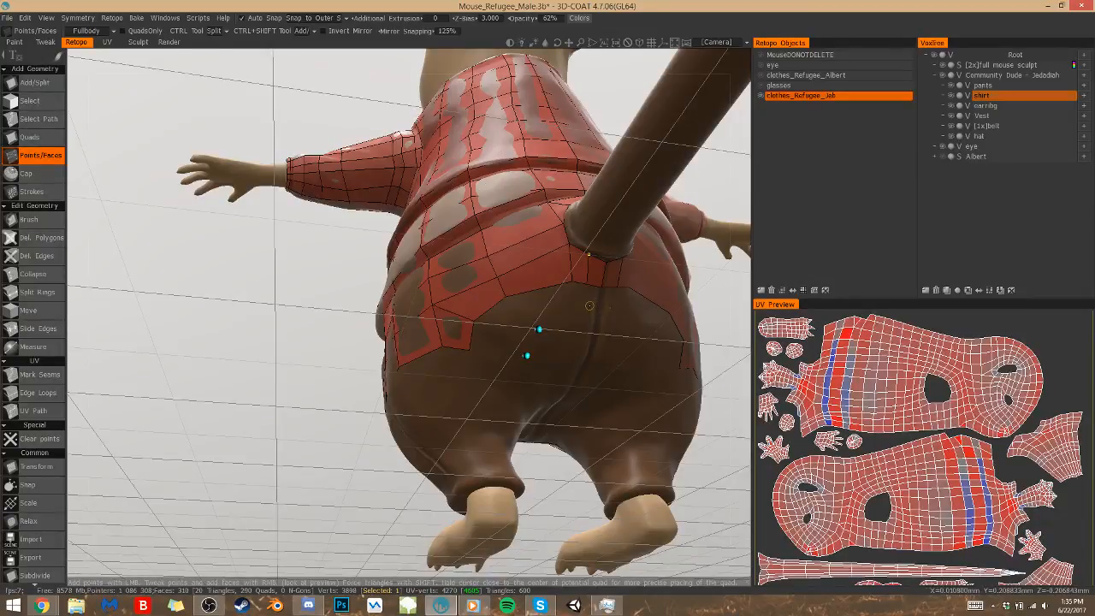
pyautogui.press('d')
pyautogui.press('c')
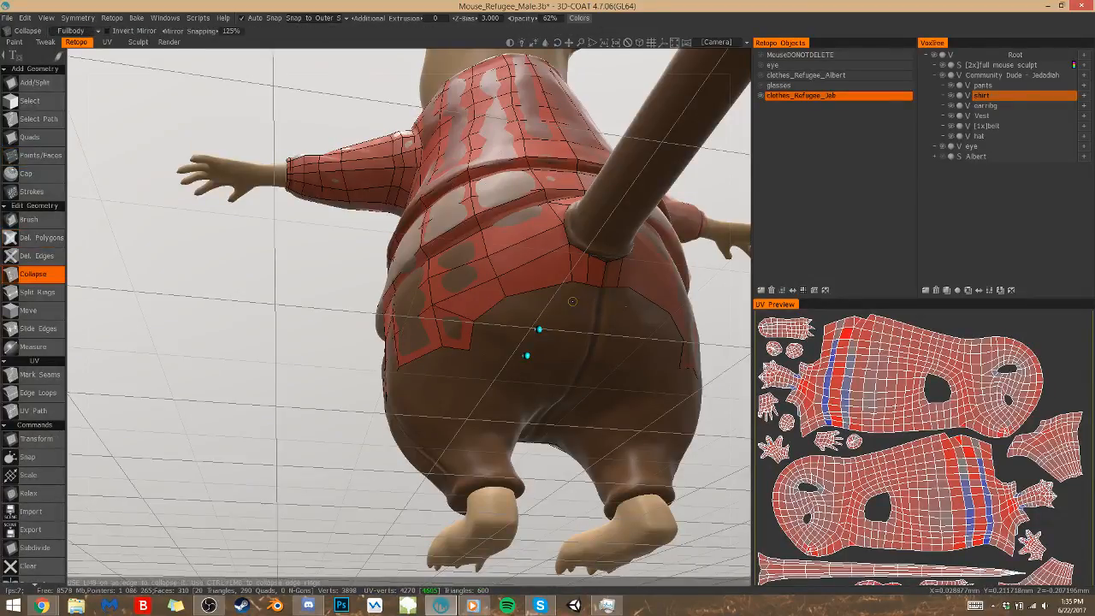
pyautogui.click(588, 272)
pyautogui.press('d')
pyautogui.press('s')
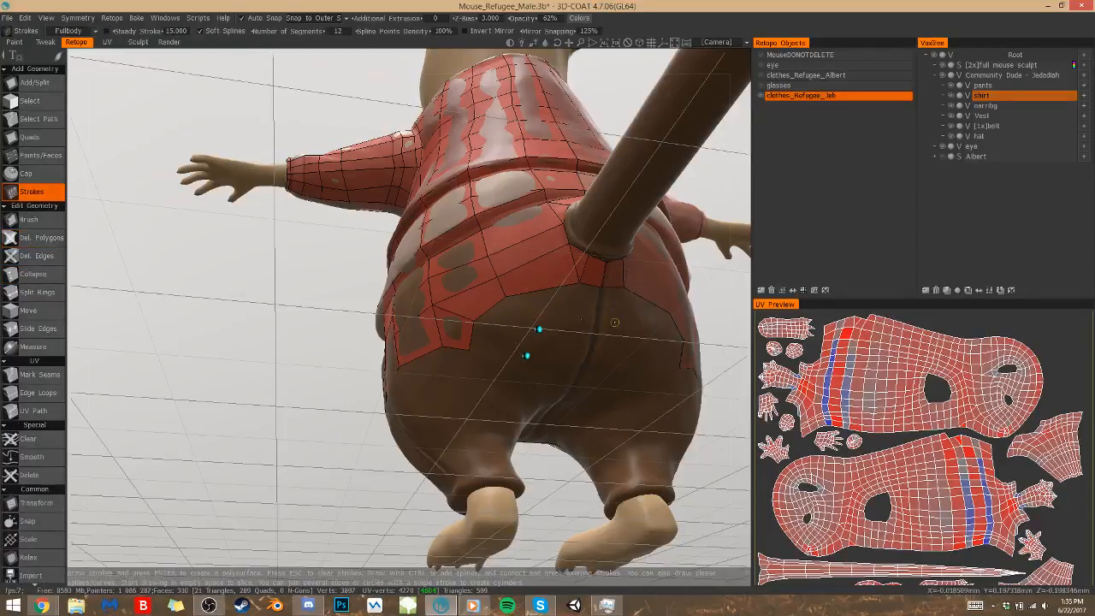
pyautogui.press('p')
# Place points below the tail out to the centre seam and fill that row of quads with Points/Faces
pyautogui.keyDown('alt'); pyautogui.moveTo(612, 304); pyautogui.dragTo(586, 281); pyautogui.keyUp('alt')
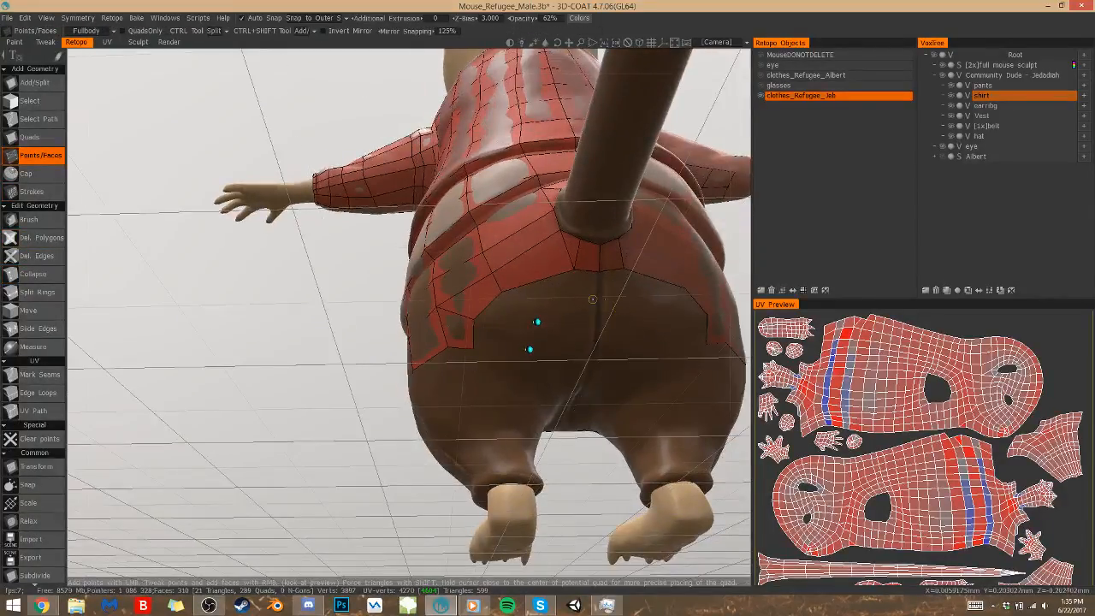
pyautogui.click(596, 308)
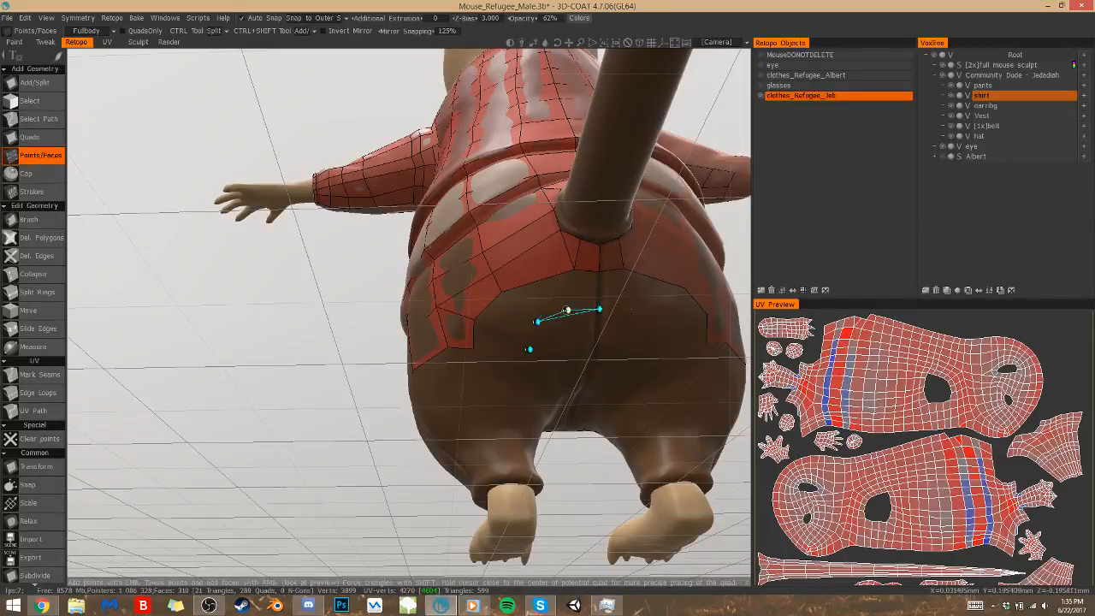
pyautogui.click(542, 293)
pyautogui.click(584, 287)
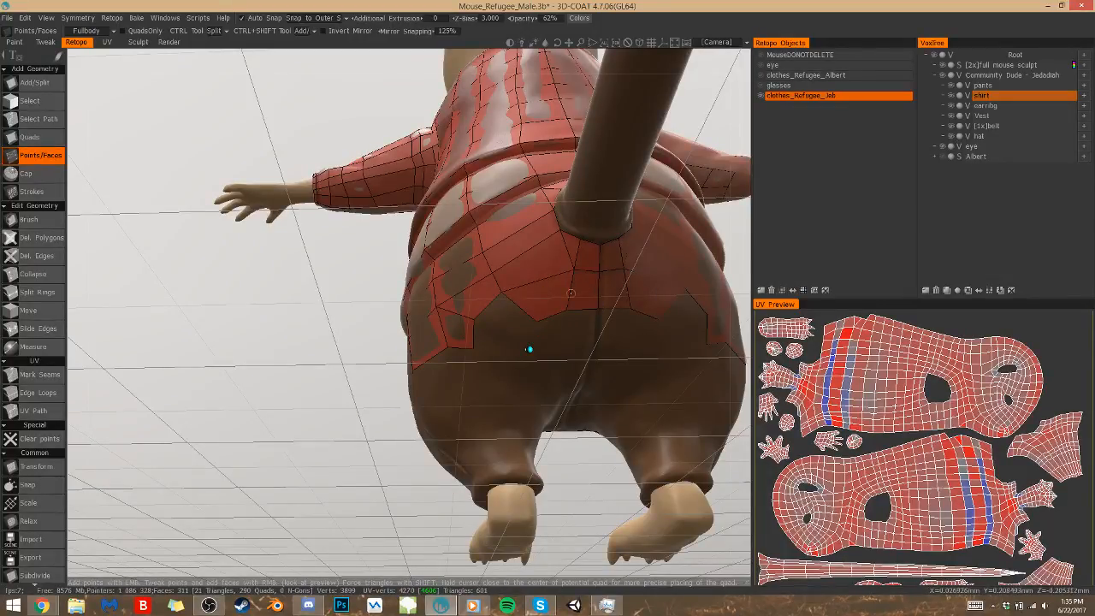
# Fill the buttock gap with quads joining the hip edge to the row below the tail
pyautogui.rightClick(509, 321)
pyautogui.click(518, 369)
pyautogui.rightClick(496, 352)
pyautogui.rightClick(557, 353)
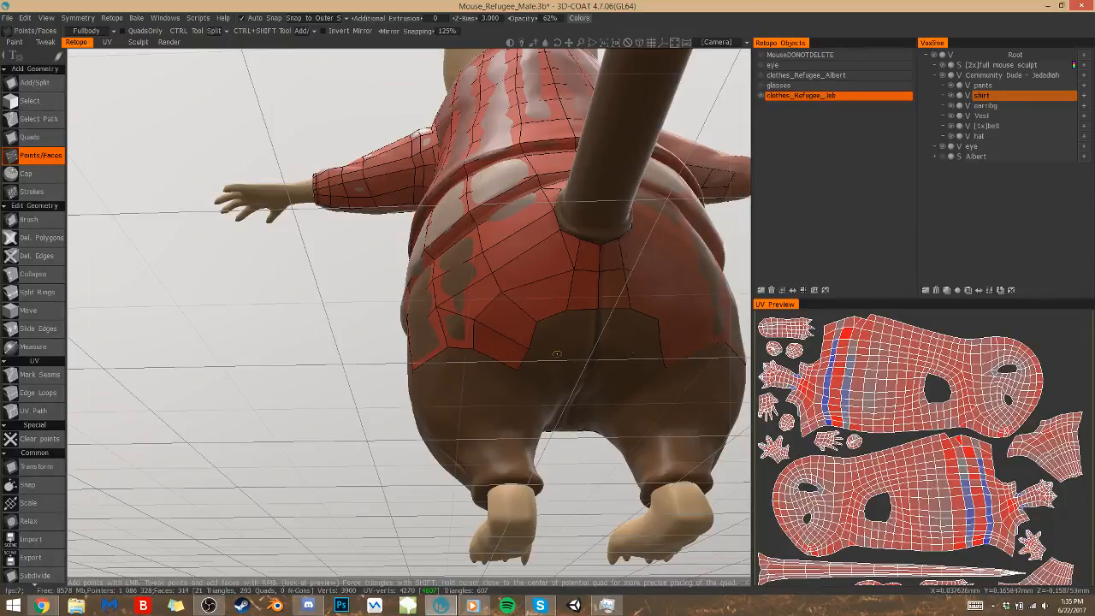
# Add the next row of quads from the buttock to the centre seam and align its point on the mirror line
pyautogui.click(592, 339)
pyautogui.click(567, 349)
pyautogui.rightClick(582, 326)
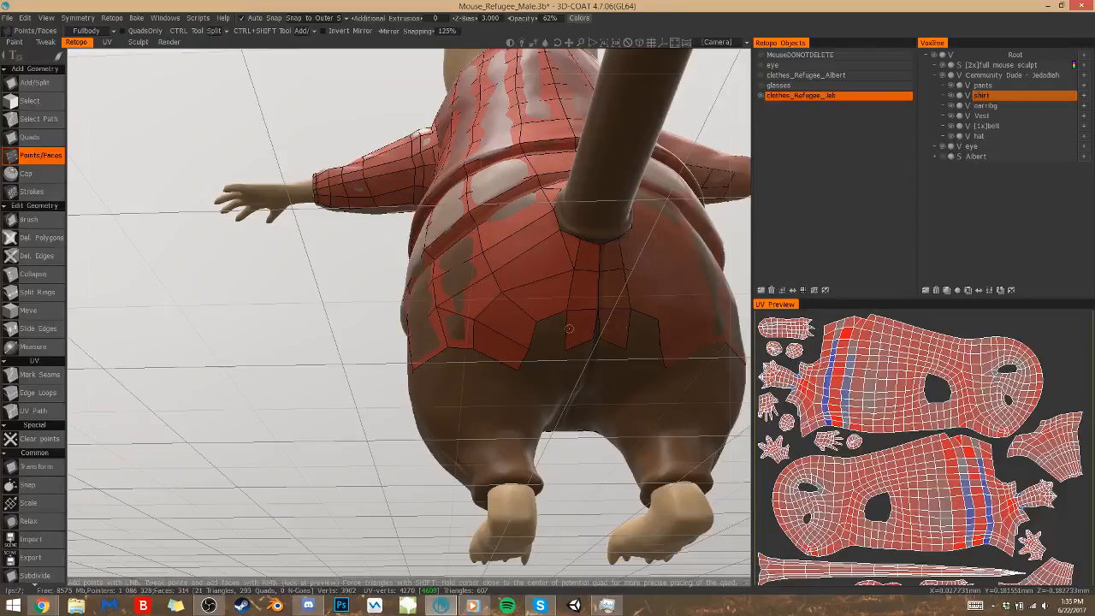
pyautogui.rightClick(548, 332)
pyautogui.click(592, 342)
pyautogui.press('Escape')
pyautogui.click(590, 341)
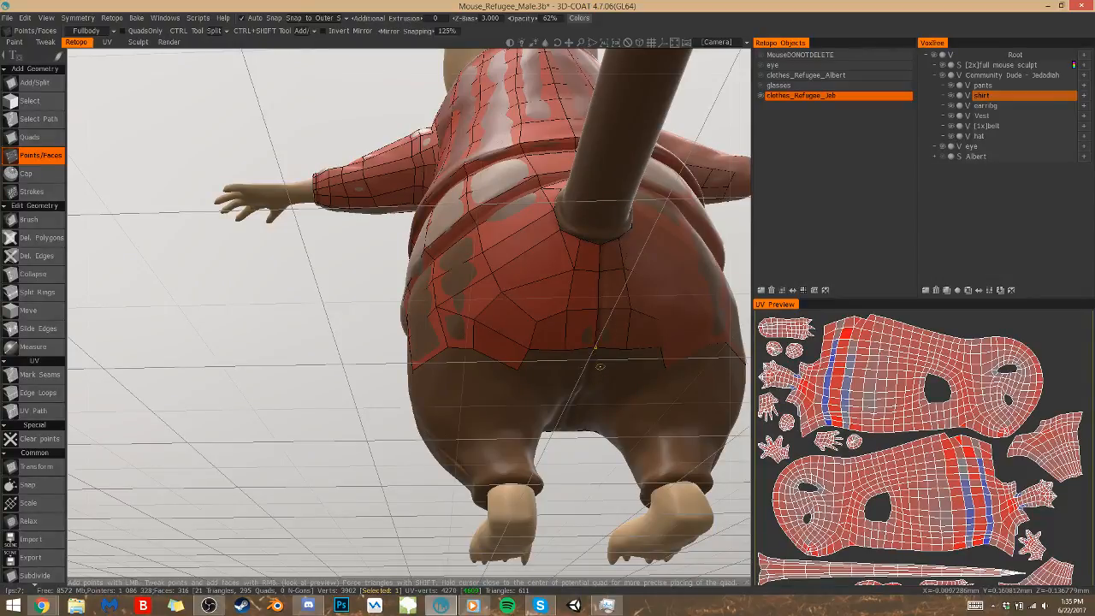
# Place points along the centre seam toward the crotch and fill a quad beside it
pyautogui.keyDown('alt'); pyautogui.moveTo(578, 370); pyautogui.dragTo(580, 368); pyautogui.keyUp('alt')
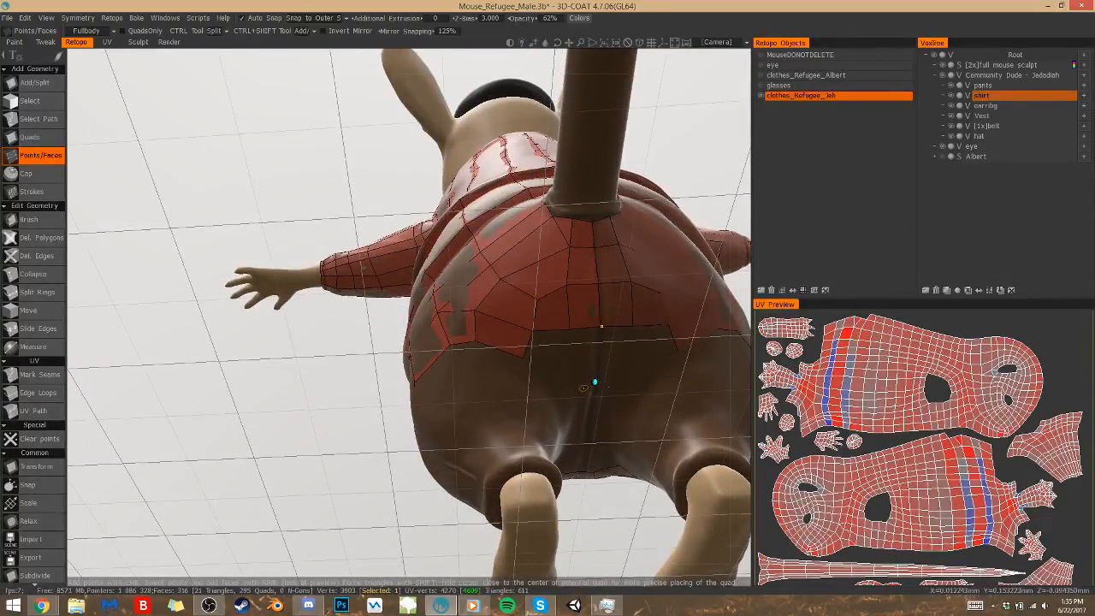
pyautogui.click(573, 382)
pyautogui.click(582, 363)
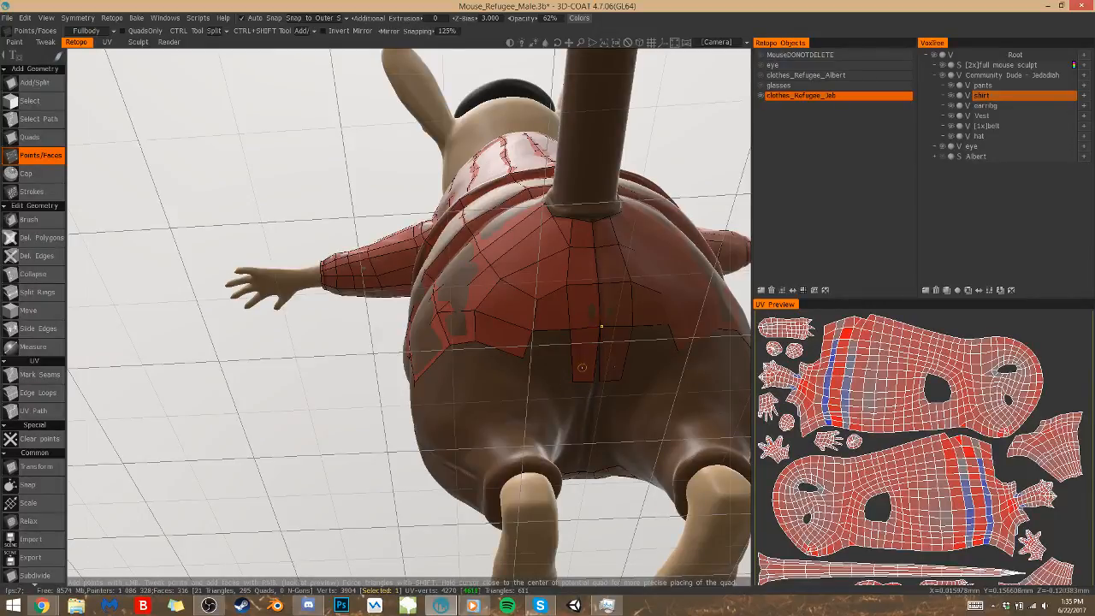
pyautogui.keyDown('alt'); pyautogui.moveTo(612, 374); pyautogui.dragTo(590, 364); pyautogui.keyUp('alt')
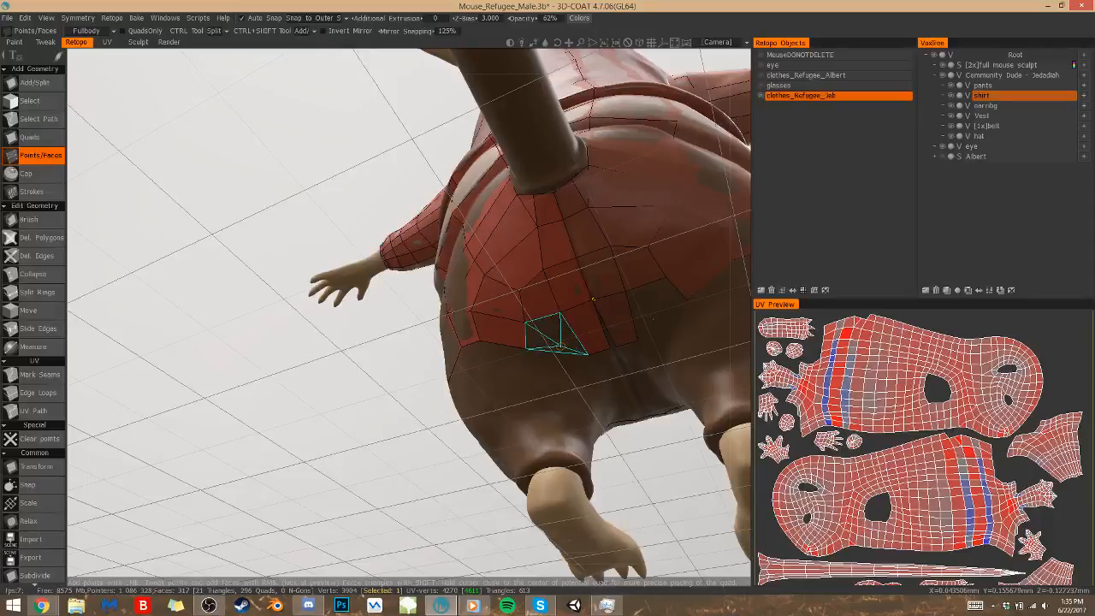
# Place two points below the inner buttock, undo the misplaced quad, and fill the outer quad of the row
pyautogui.click(573, 365)
pyautogui.click(566, 380)
pyautogui.click(545, 350)
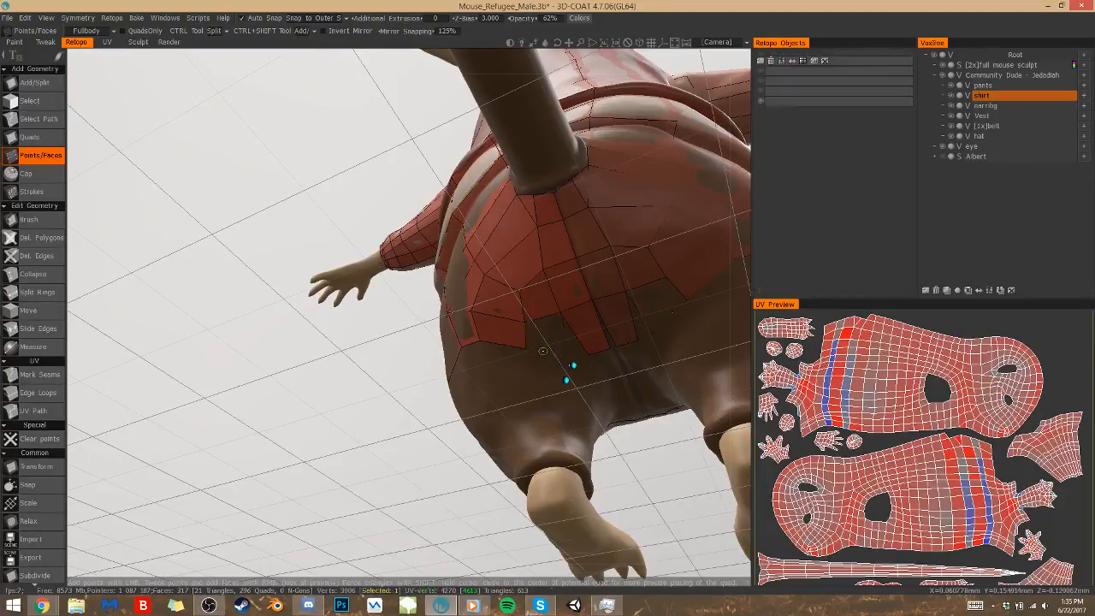
pyautogui.click(545, 355)
pyautogui.hotkey('ctrl', 'z')
pyautogui.rightClick(544, 349)
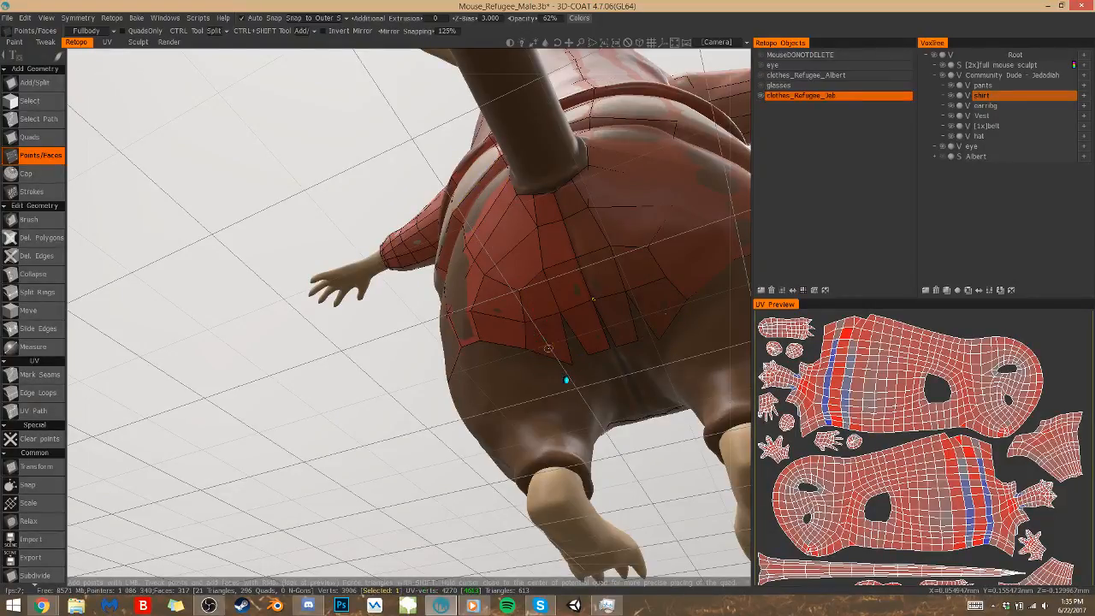
pyautogui.rightClick(551, 346)
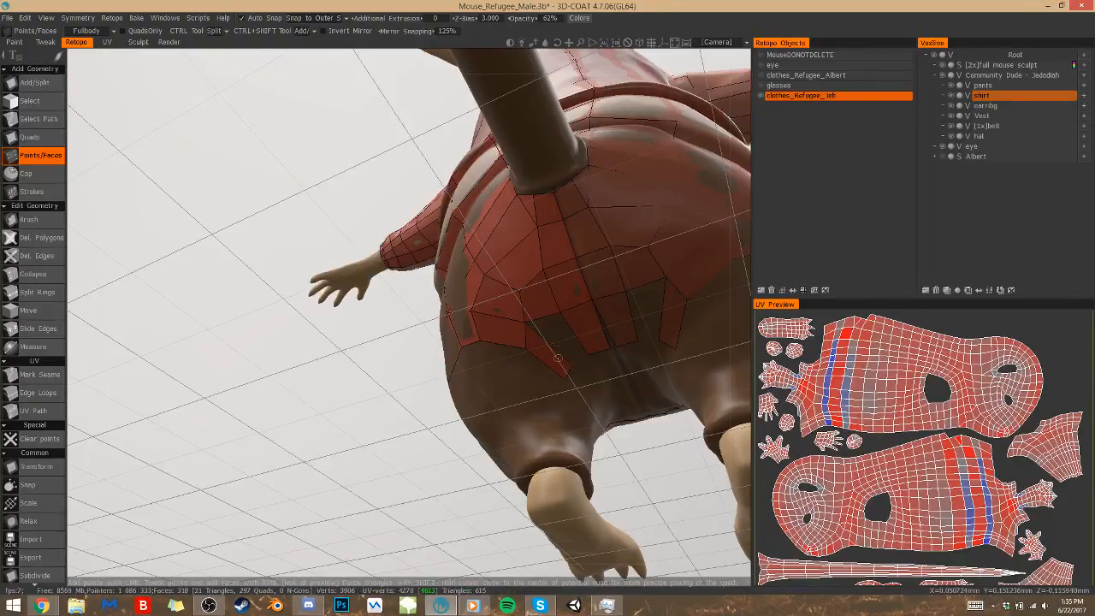
# Bridge the gap beside the centre strip using the Quads tool and close the opening at the centre seam with Points/Faces
pyautogui.press('q')
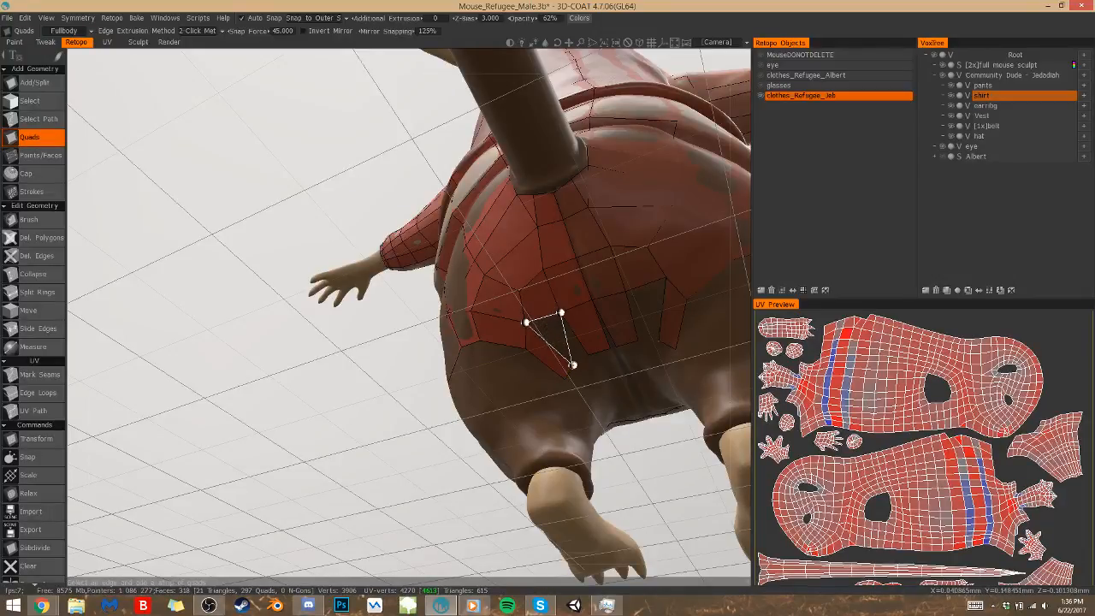
pyautogui.click(573, 365)
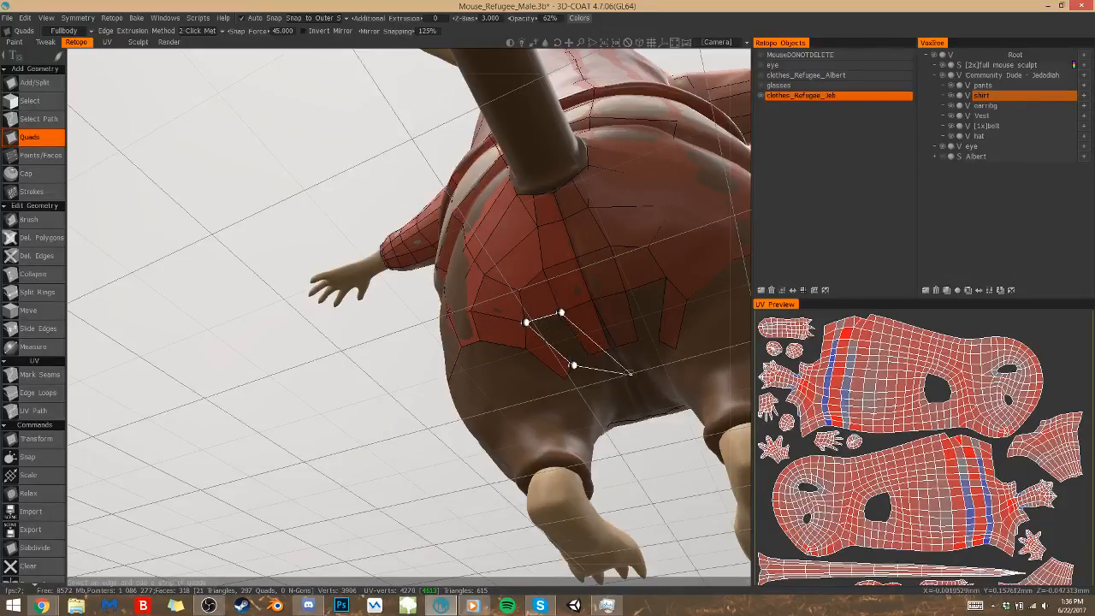
pyautogui.click(589, 354)
pyautogui.press('p')
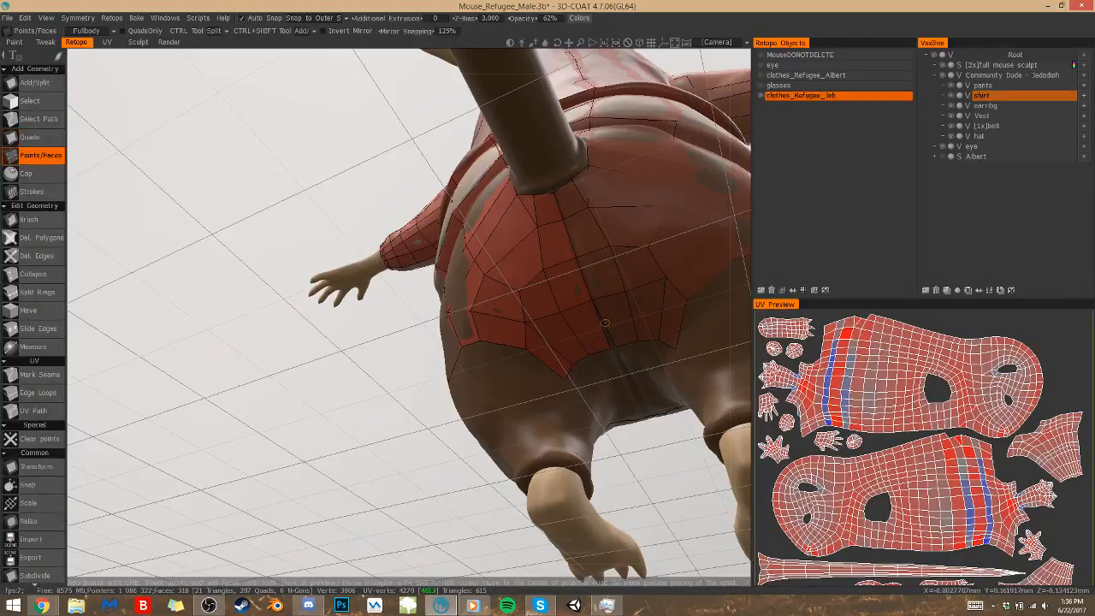
pyautogui.click(609, 346)
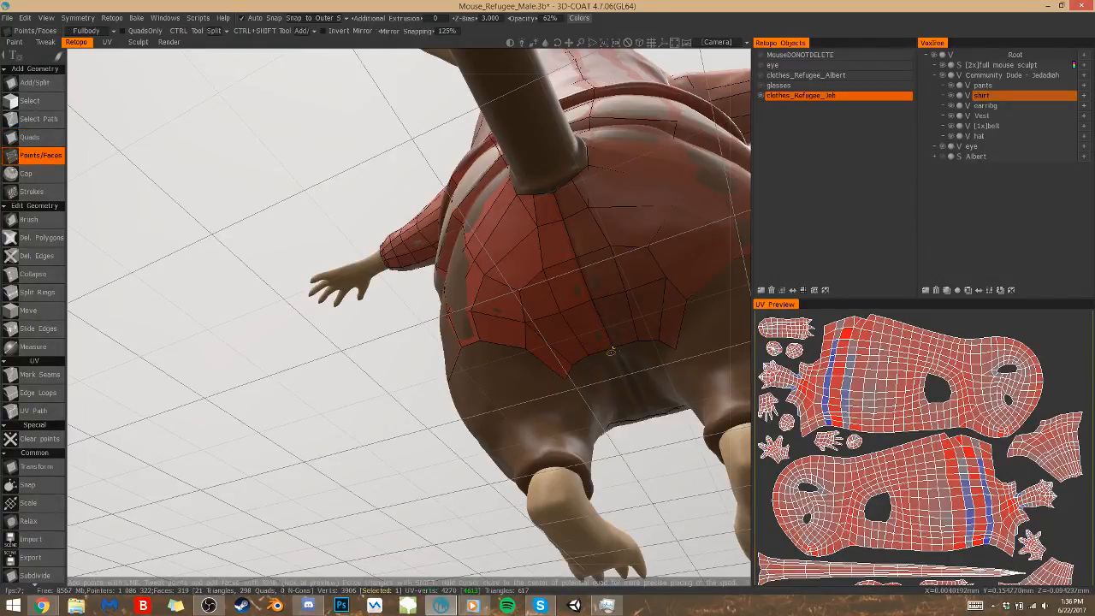
# Place points beside the centre seam on the crotch's underside and fill a quad extending the buttock mesh forward
pyautogui.keyDown('alt'); pyautogui.moveTo(610, 365); pyautogui.dragTo(479, 295); pyautogui.keyUp('alt')
pyautogui.keyDown('alt'); pyautogui.moveTo(610, 364); pyautogui.dragTo(451, 346, button='middle'); pyautogui.keyUp('alt')
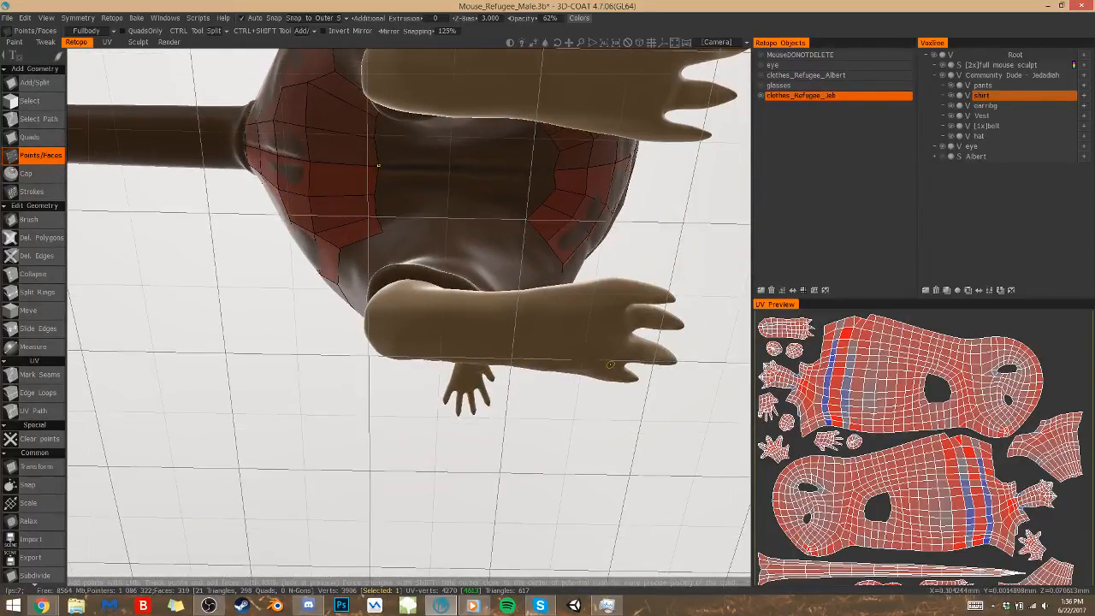
pyautogui.scroll(-5, 610, 365)
pyautogui.keyDown('alt'); pyautogui.moveTo(548, 291); pyautogui.dragTo(481, 236); pyautogui.keyUp('alt')
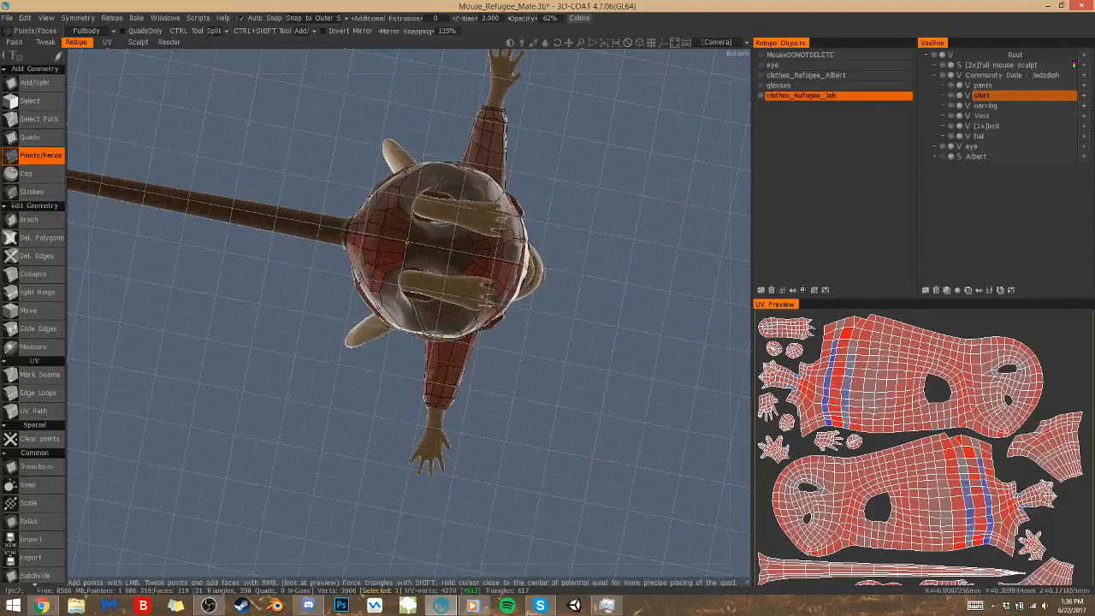
pyautogui.scroll(1, 608, 266)
pyautogui.scroll(5, 592, 280)
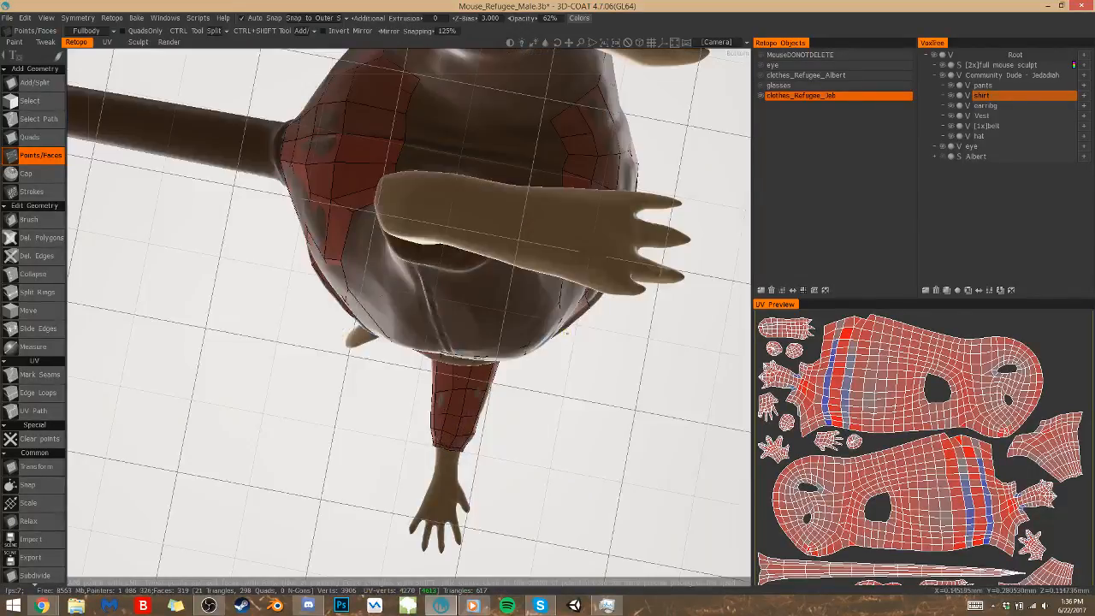
pyautogui.keyDown('alt'); pyautogui.moveTo(592, 282); pyautogui.dragTo(705, 413); pyautogui.keyUp('alt')
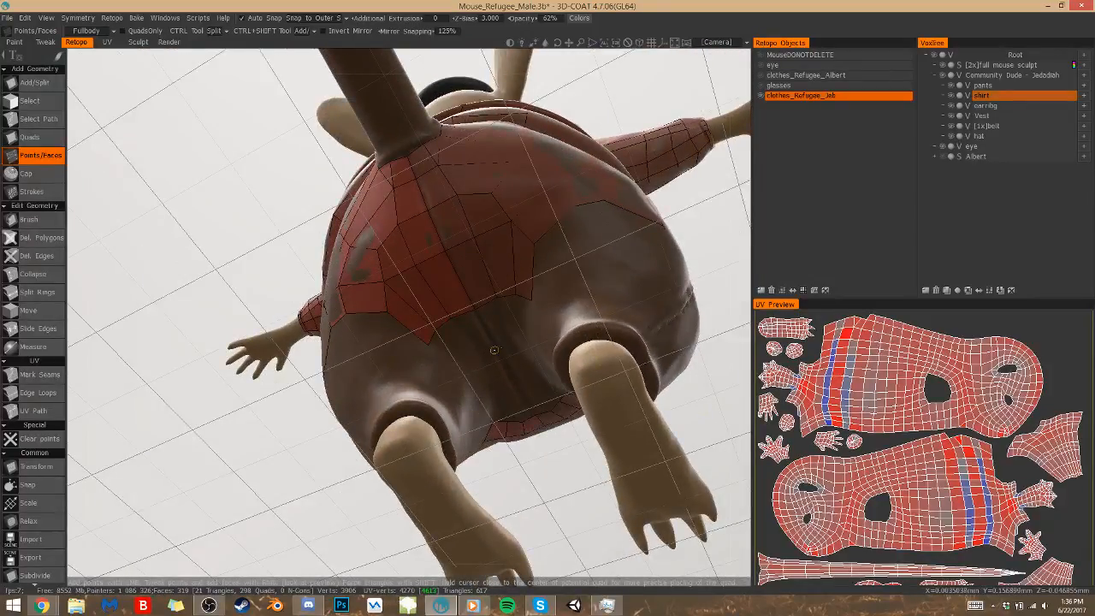
pyautogui.click(500, 352)
pyautogui.click(489, 359)
pyautogui.click(474, 370)
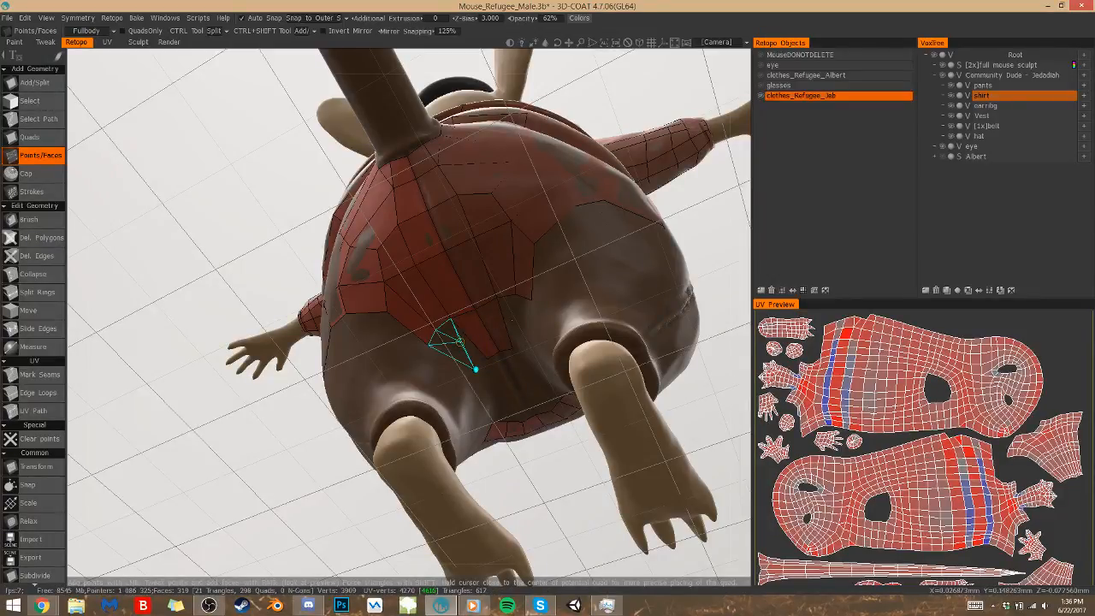
pyautogui.click(465, 346)
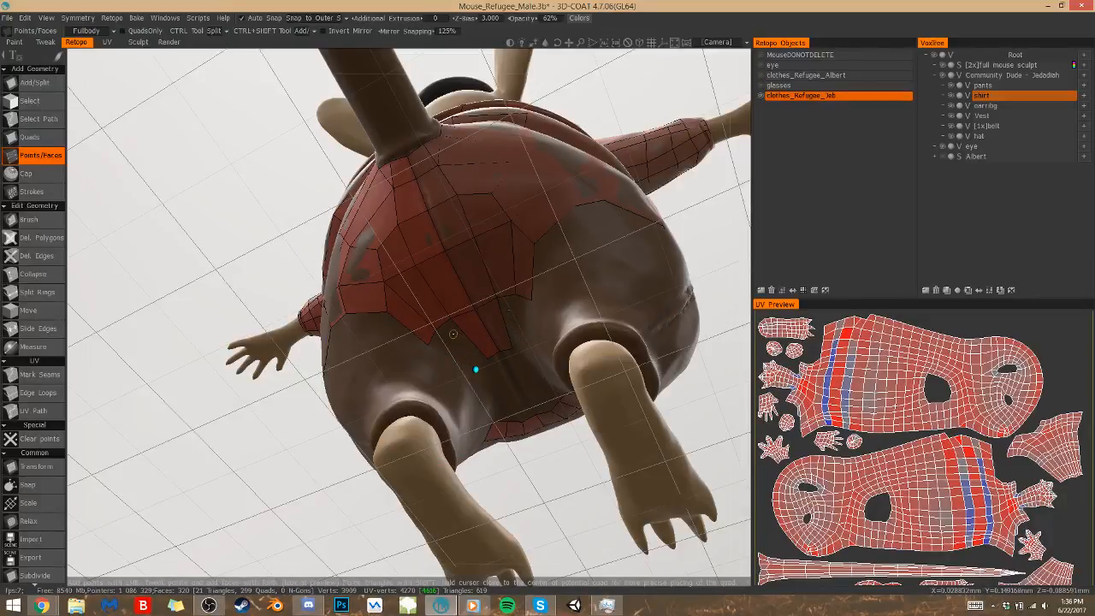
# Fill the quad beside the new crotch face with the Quads tool and extend the narrow strip toward the front
pyautogui.press('q')
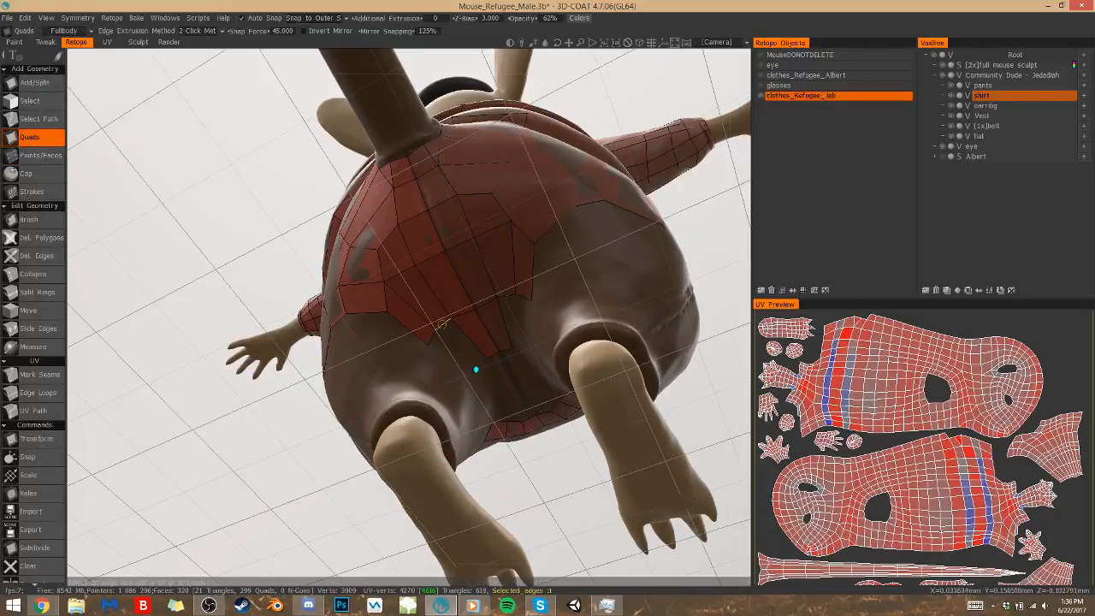
pyautogui.click(475, 370)
pyautogui.click(487, 360)
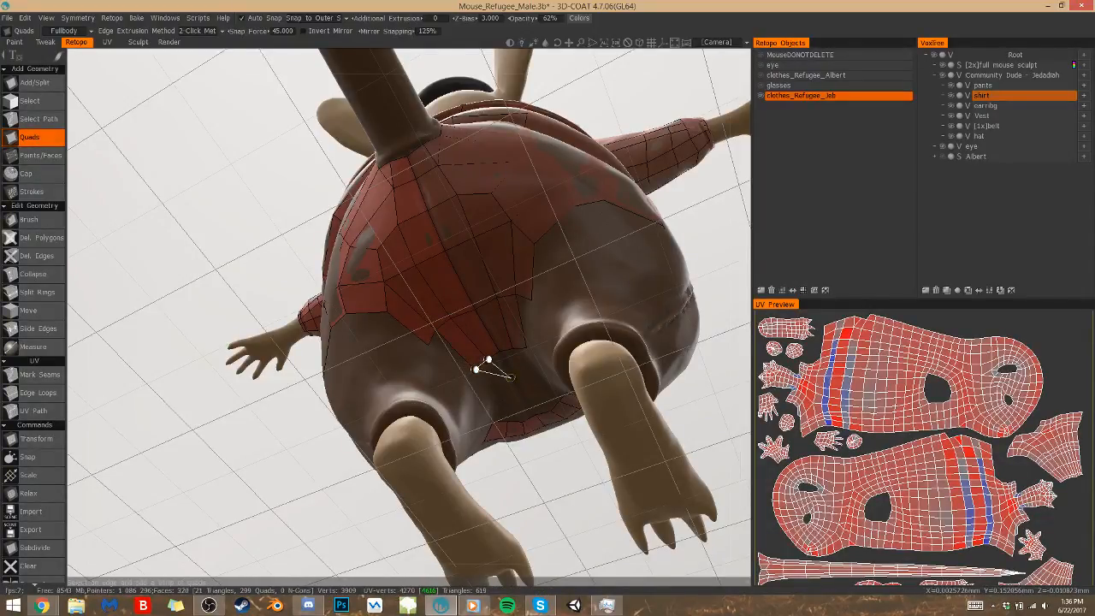
pyautogui.keyDown('alt'); pyautogui.moveTo(511, 378); pyautogui.dragTo(317, 381); pyautogui.keyUp('alt')
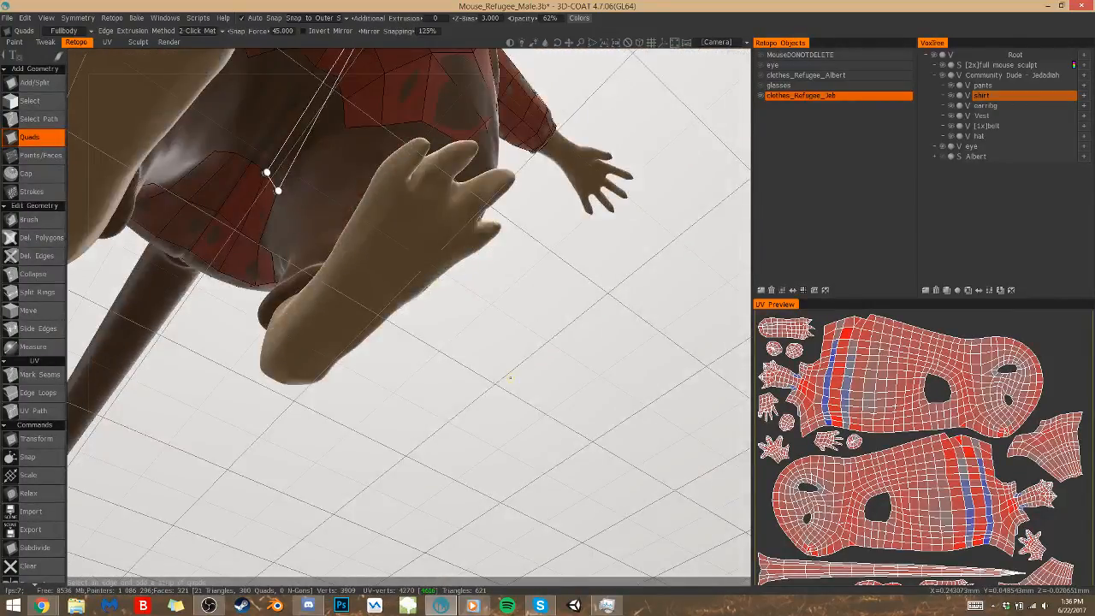
pyautogui.click(299, 130)
pyautogui.click(314, 139)
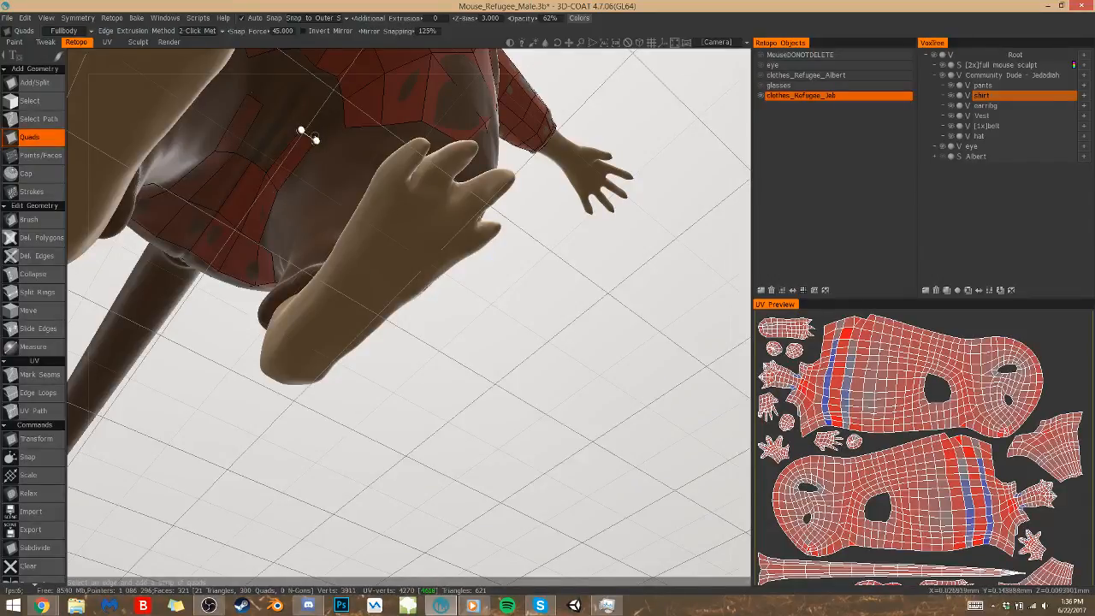
# Bridge the front end of the crotch strip to the existing front pants mesh with quads
pyautogui.click(337, 76)
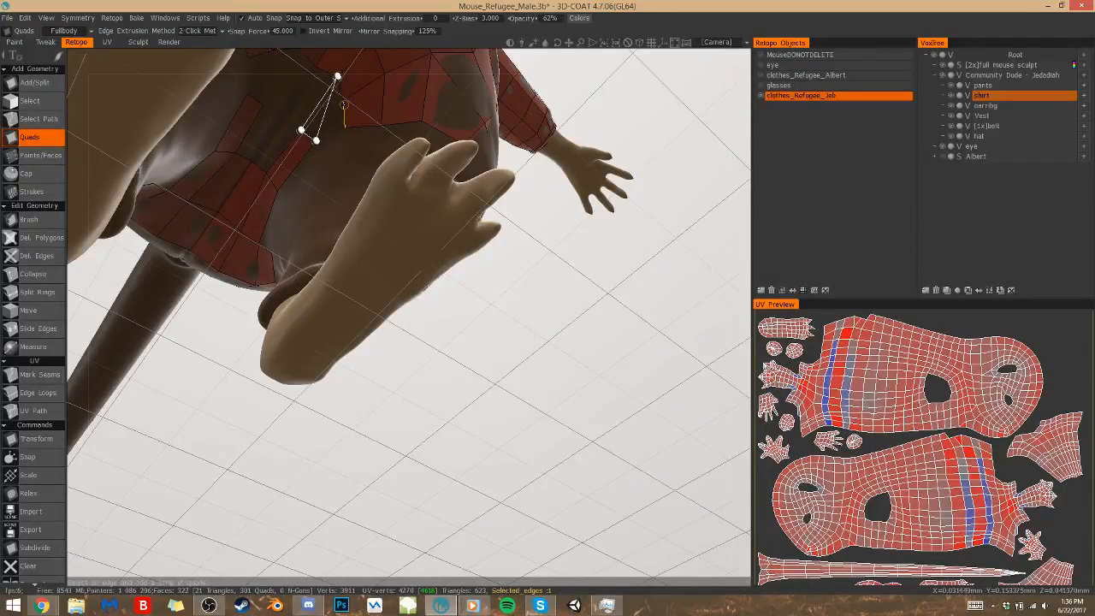
pyautogui.click(344, 103)
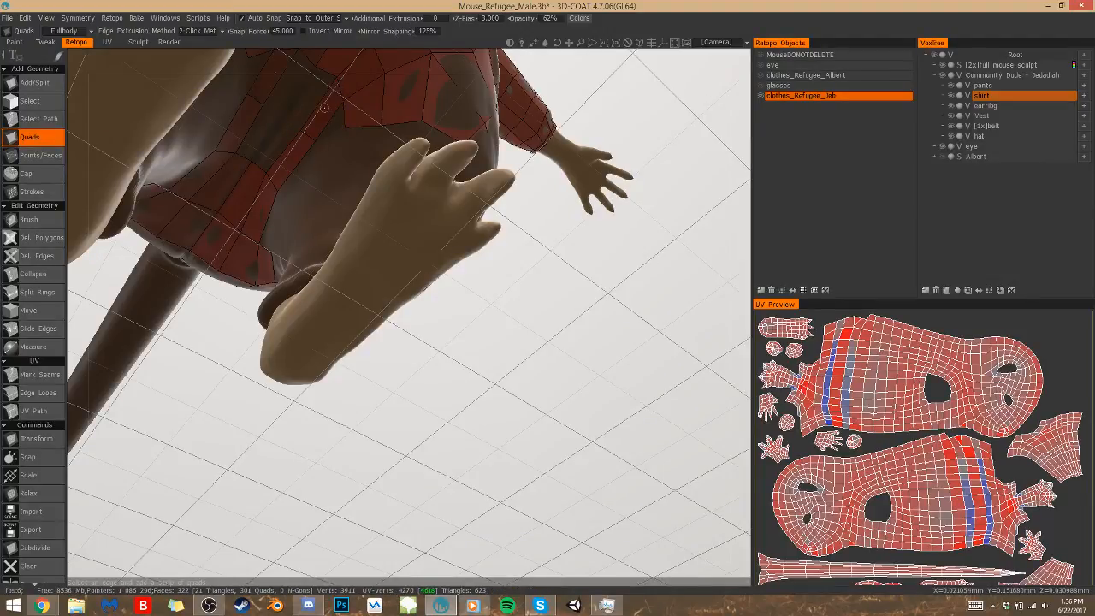
pyautogui.click(328, 70)
pyautogui.click(319, 80)
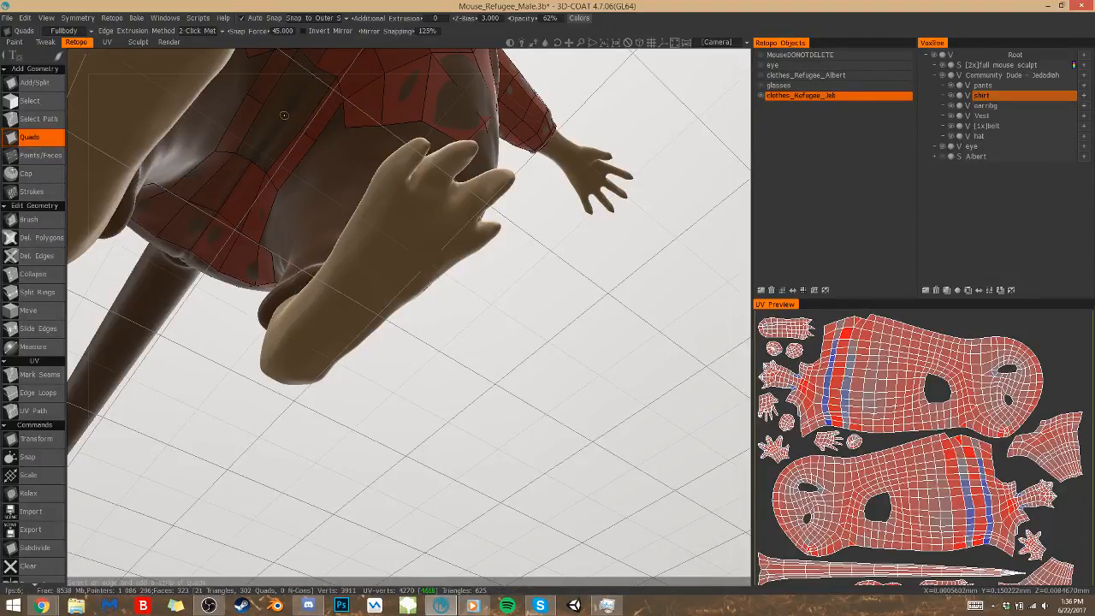
pyautogui.click(326, 72)
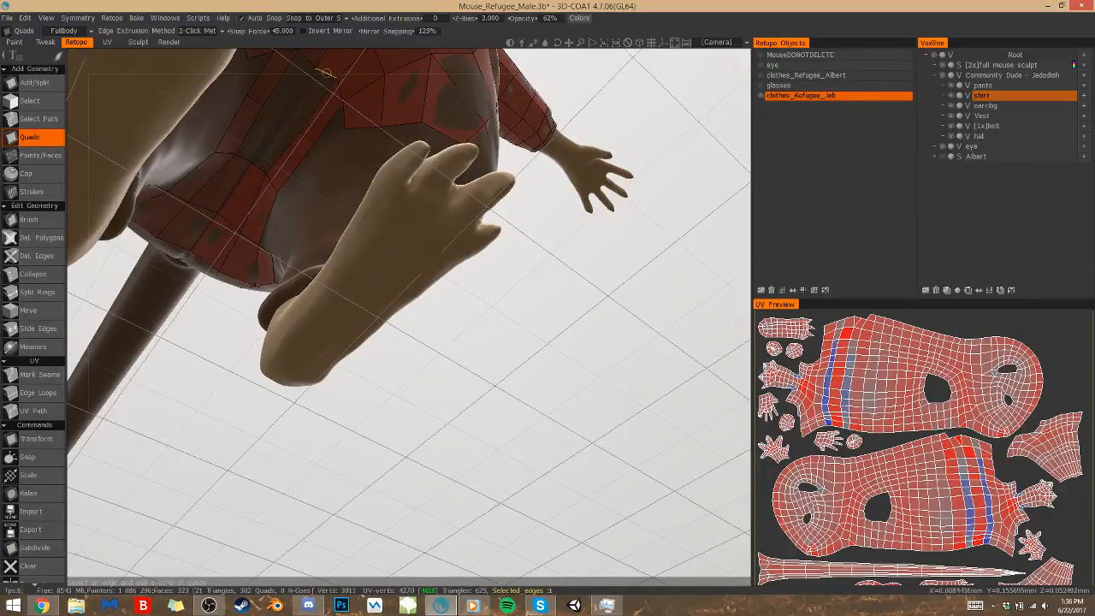
pyautogui.keyDown('alt'); pyautogui.moveTo(327, 71); pyautogui.dragTo(327, 74); pyautogui.keyUp('alt')
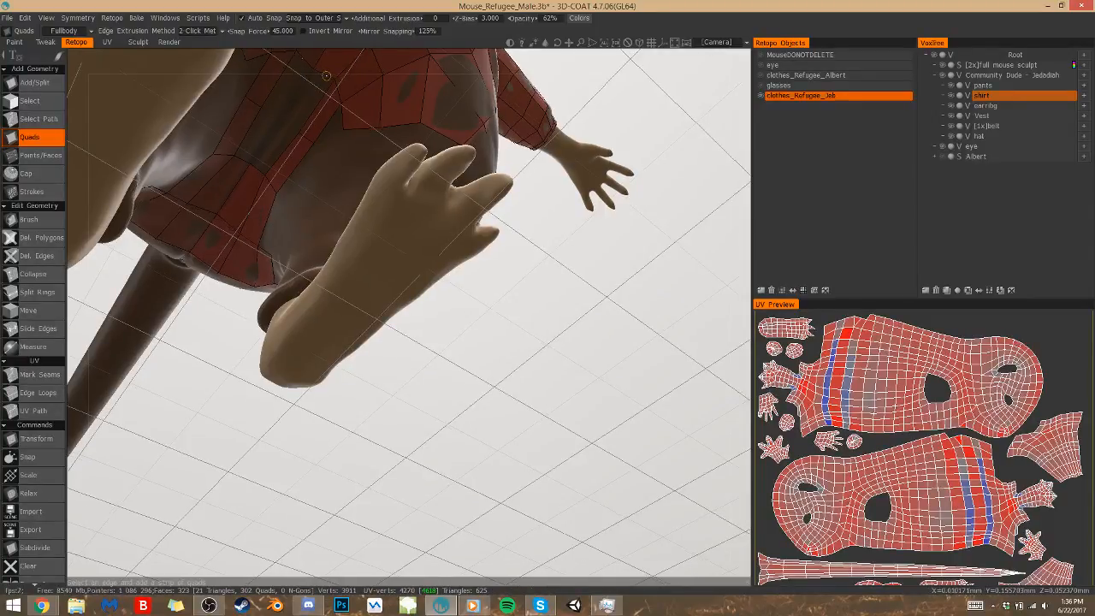
pyautogui.click(328, 74)
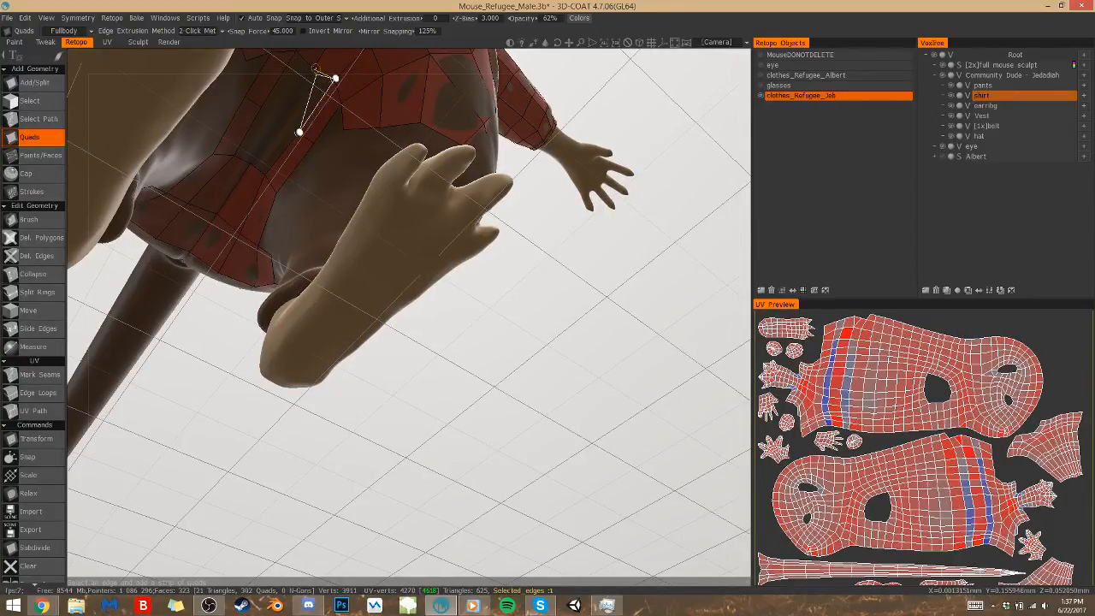
pyautogui.click(315, 70)
pyautogui.click(315, 70)
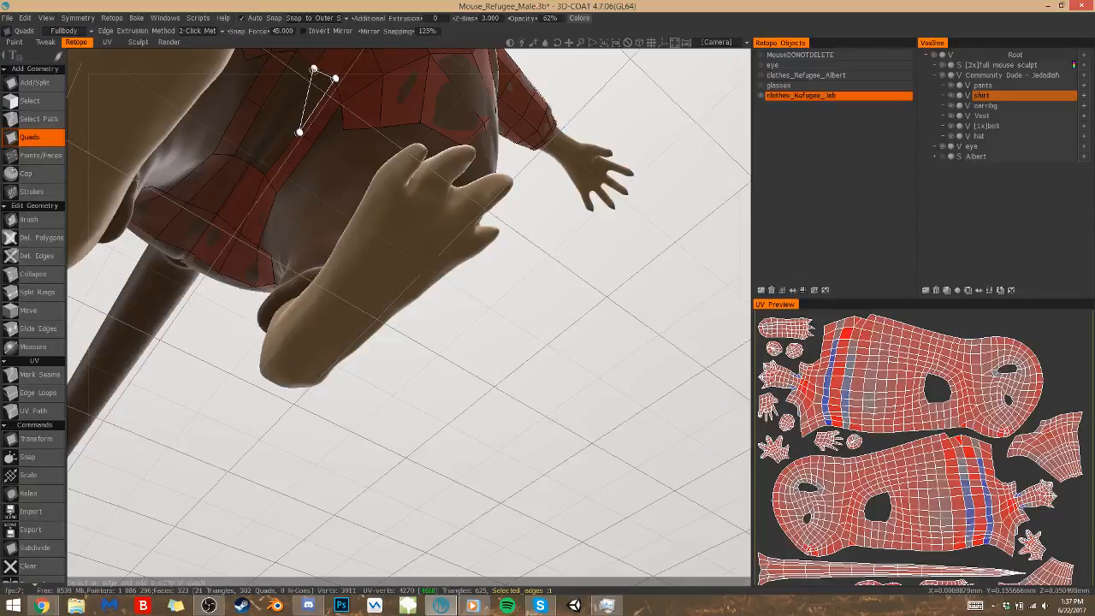
pyautogui.keyDown('alt'); pyautogui.moveTo(315, 69); pyautogui.dragTo(313, 70); pyautogui.keyUp('alt')
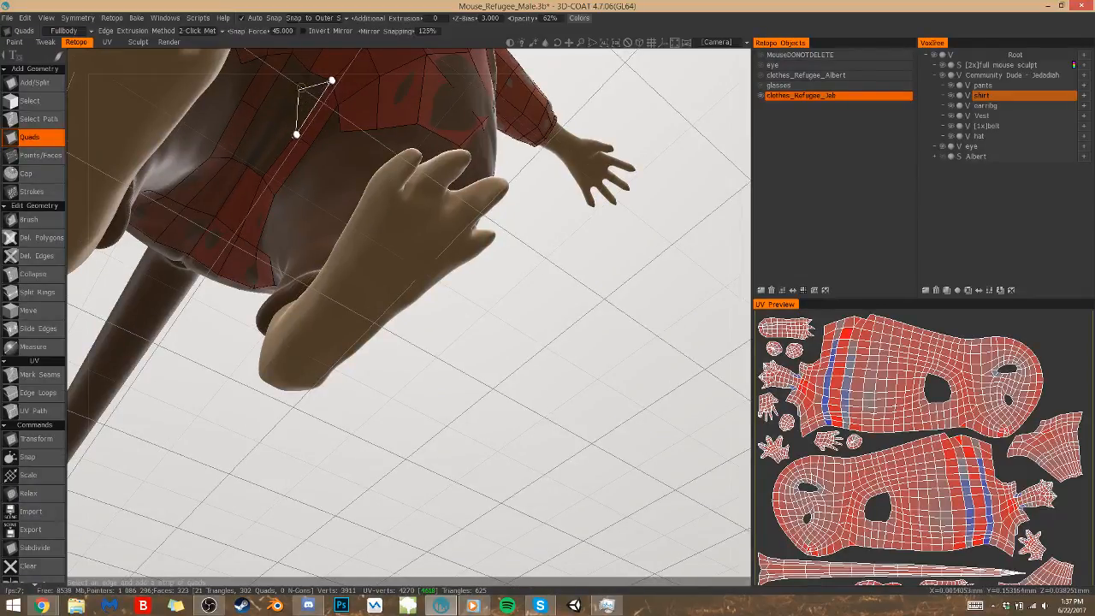
# Place a Points/Faces point on the centre seam midway along the open gap between the mirrored crotch strips
pyautogui.press('p')
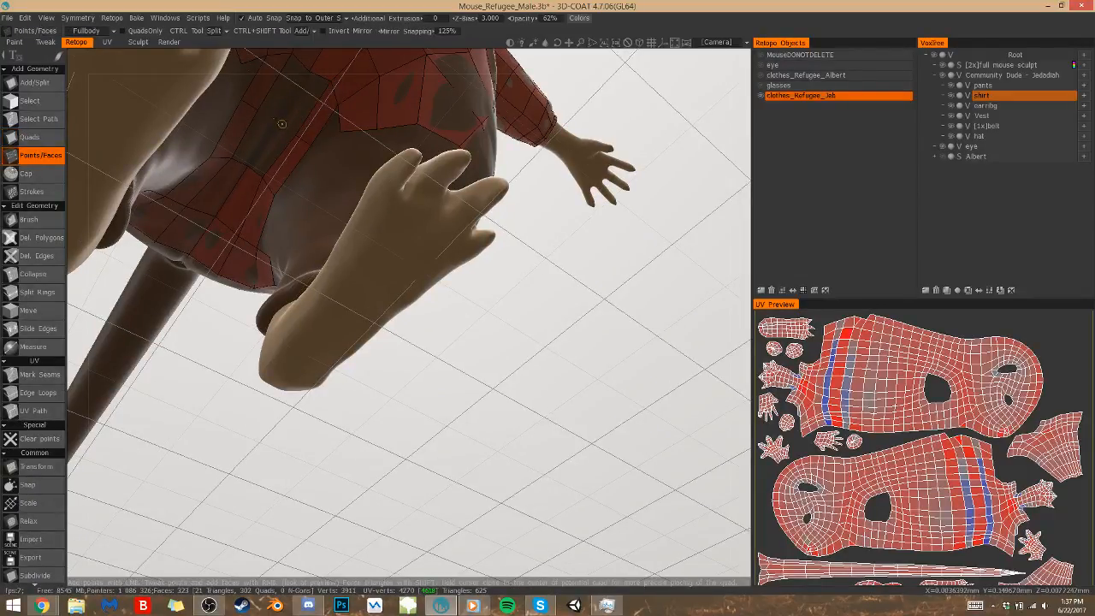
pyautogui.click(280, 121)
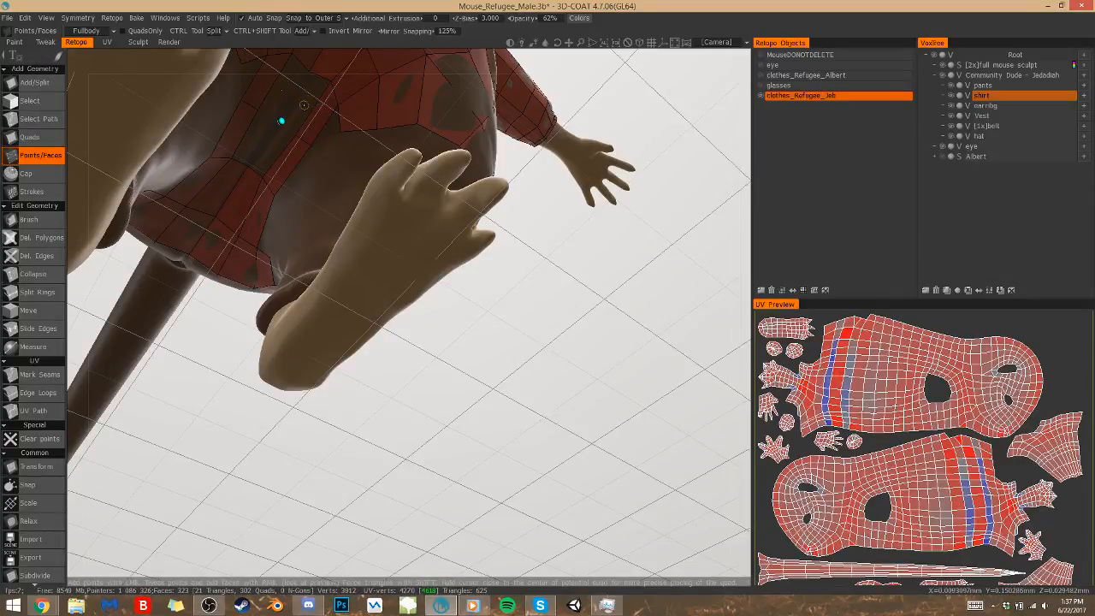
pyautogui.keyDown('alt'); pyautogui.moveTo(308, 119); pyautogui.dragTo(295, 154); pyautogui.keyUp('alt')
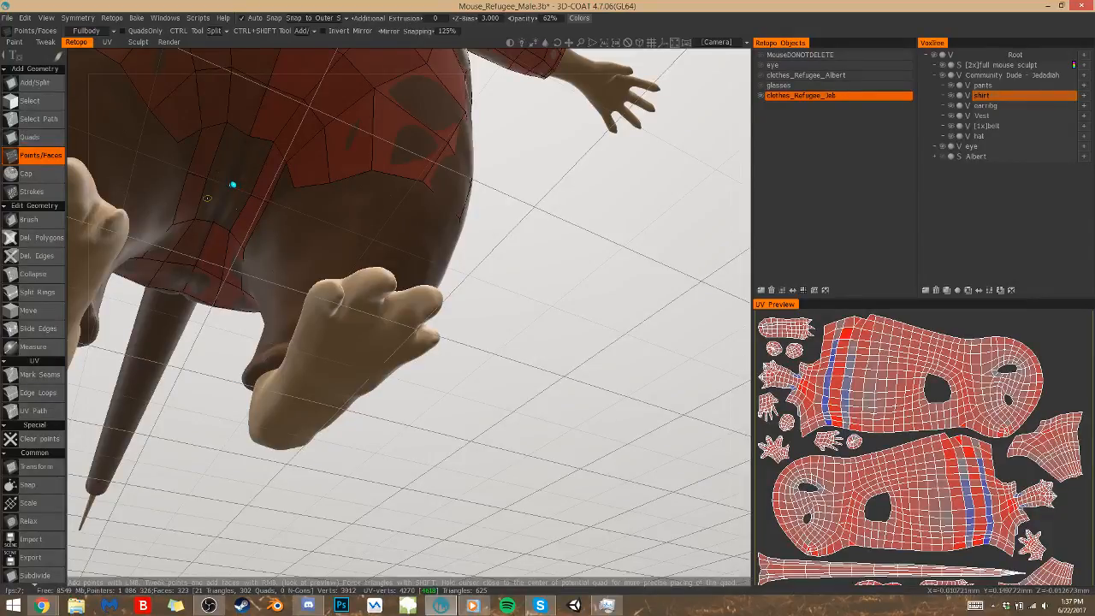
pyautogui.click(263, 141)
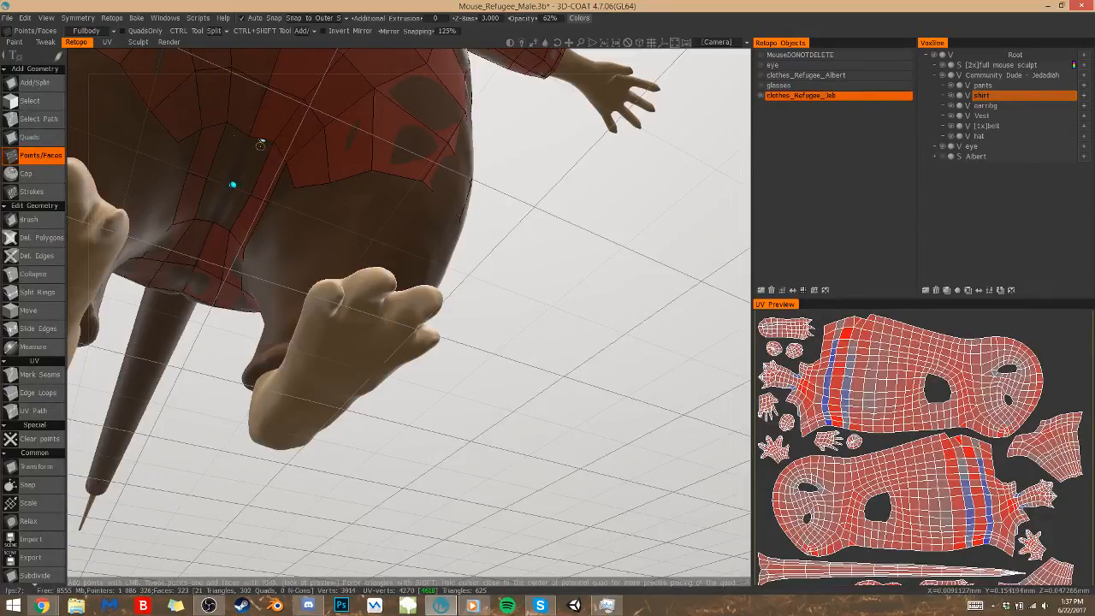
pyautogui.press('q')
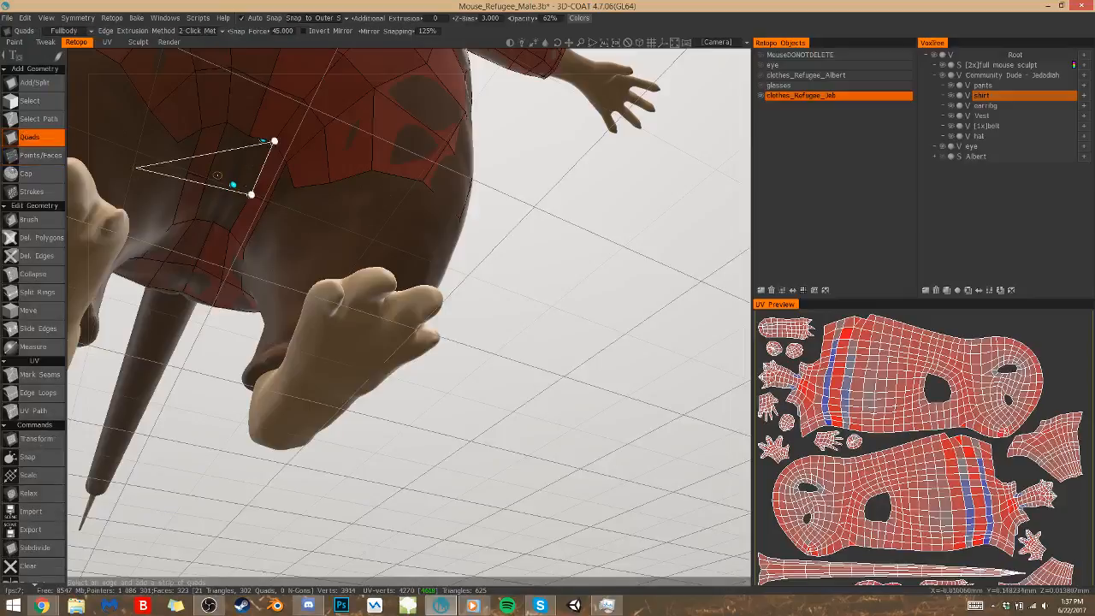
pyautogui.press('p')
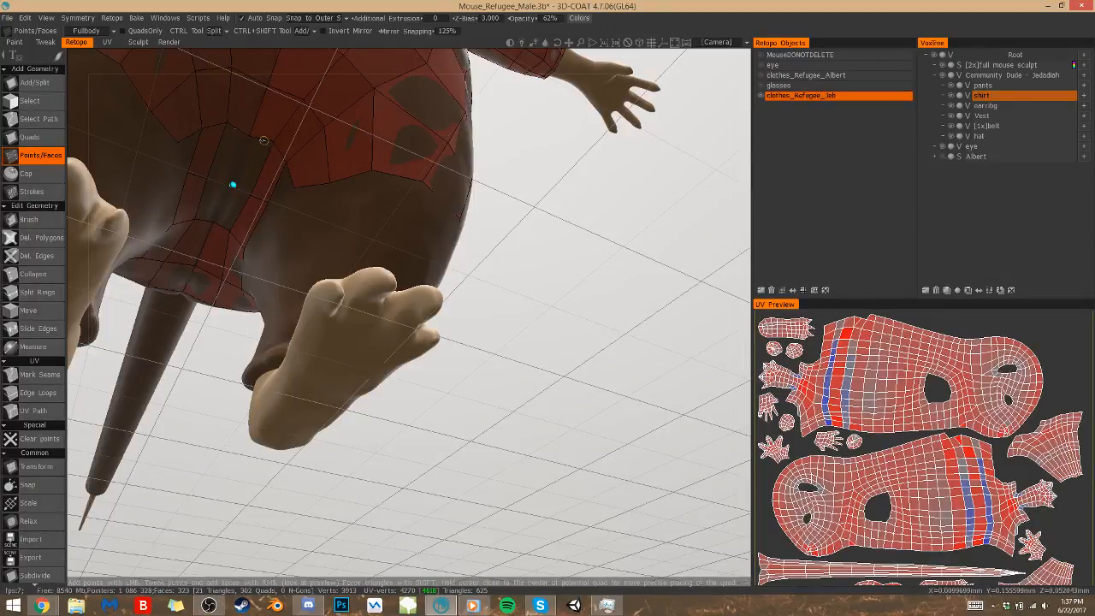
pyautogui.press('Delete')
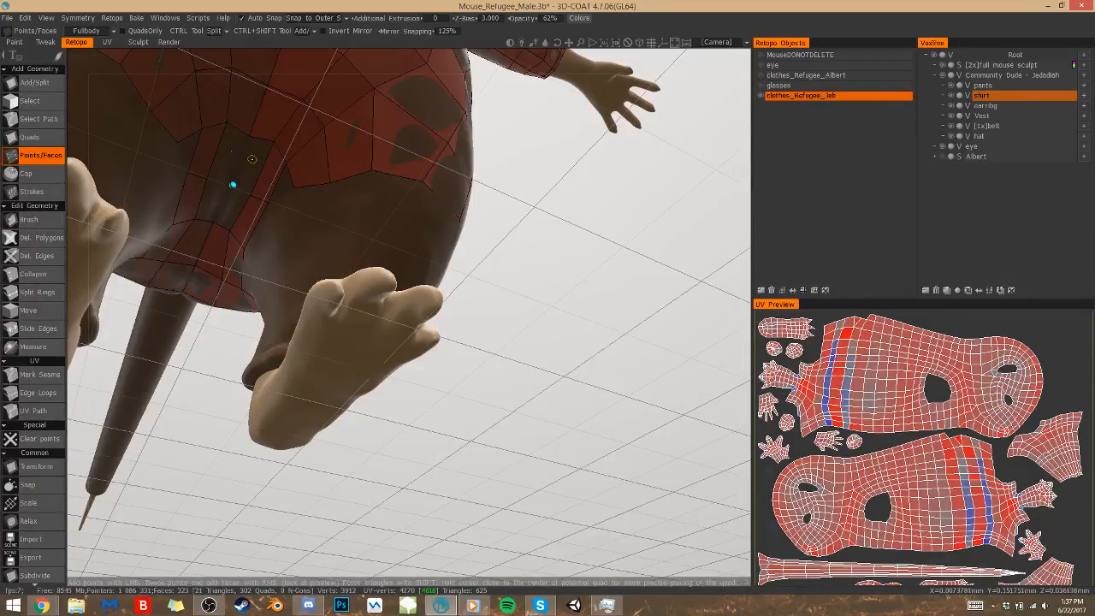
# Hide the full mouse sculpt to inspect the retopo mesh around the crotch and leg openings, and show it again
pyautogui.moveTo(253, 160)
pyautogui.mouseDown(button='middle')
pyautogui.moveTo(317, 176)
pyautogui.moveTo(261, 145)
pyautogui.mouseUp(button='middle')
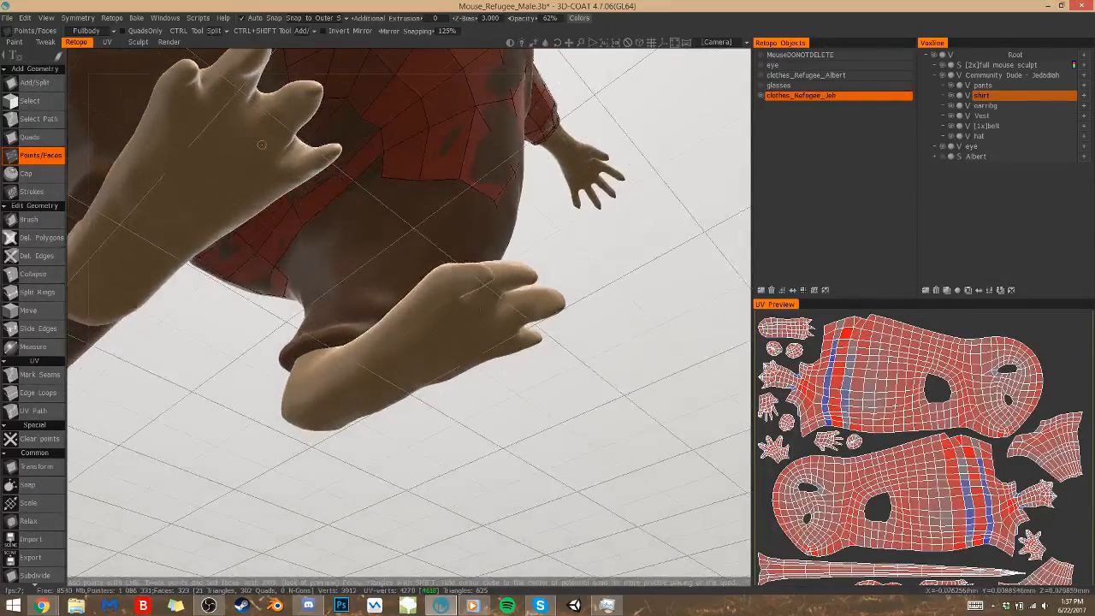
pyautogui.click(939, 65)
pyautogui.moveTo(323, 159); pyautogui.dragTo(464, 308, button='middle')
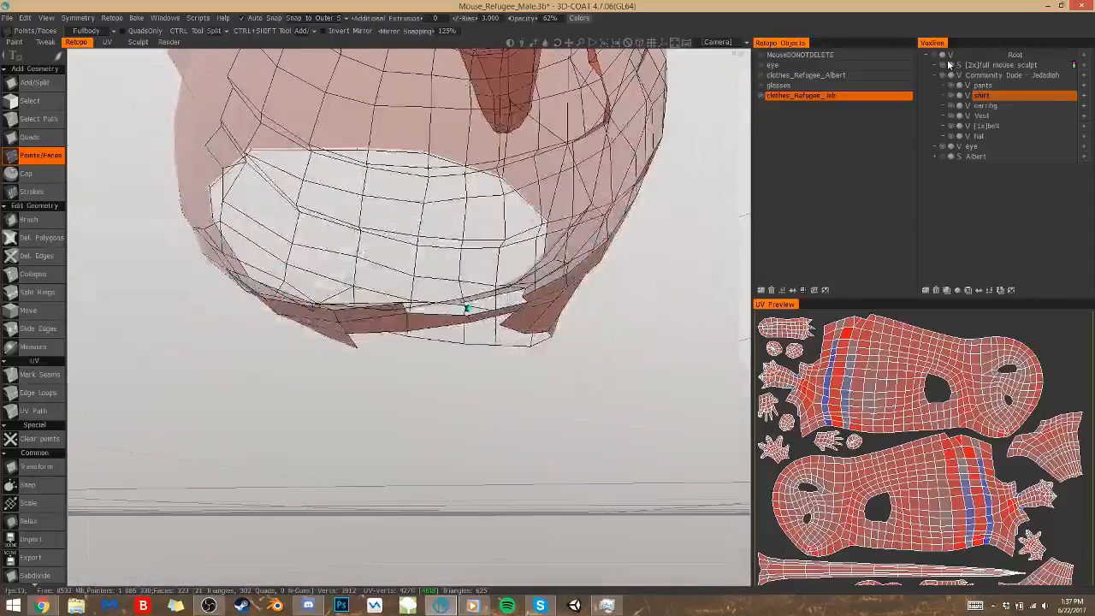
pyautogui.click(941, 65)
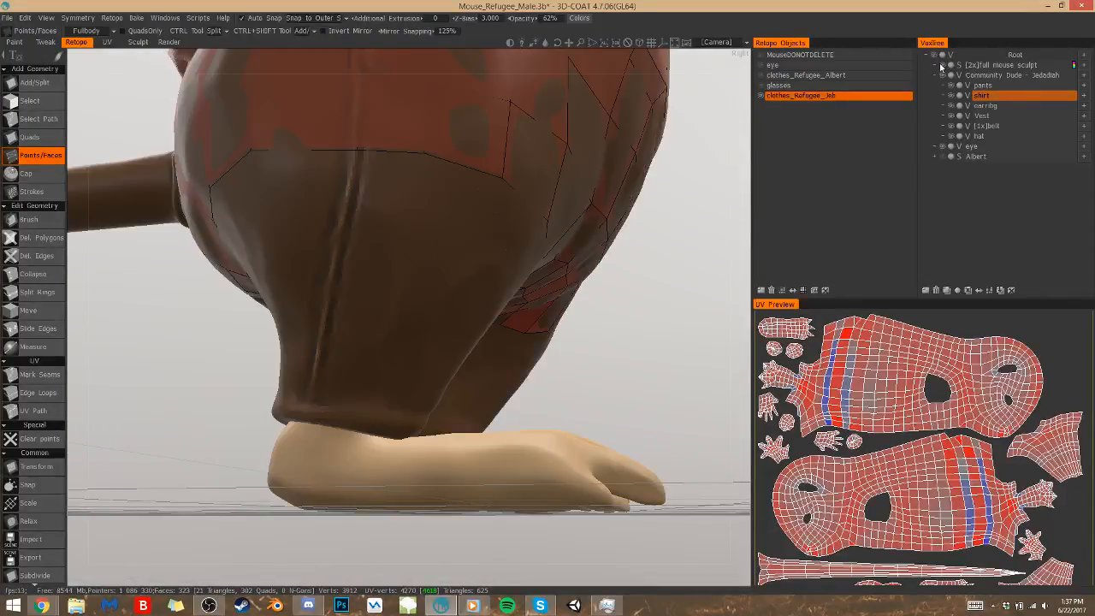
pyautogui.moveTo(411, 368); pyautogui.dragTo(150, 216, button='middle')
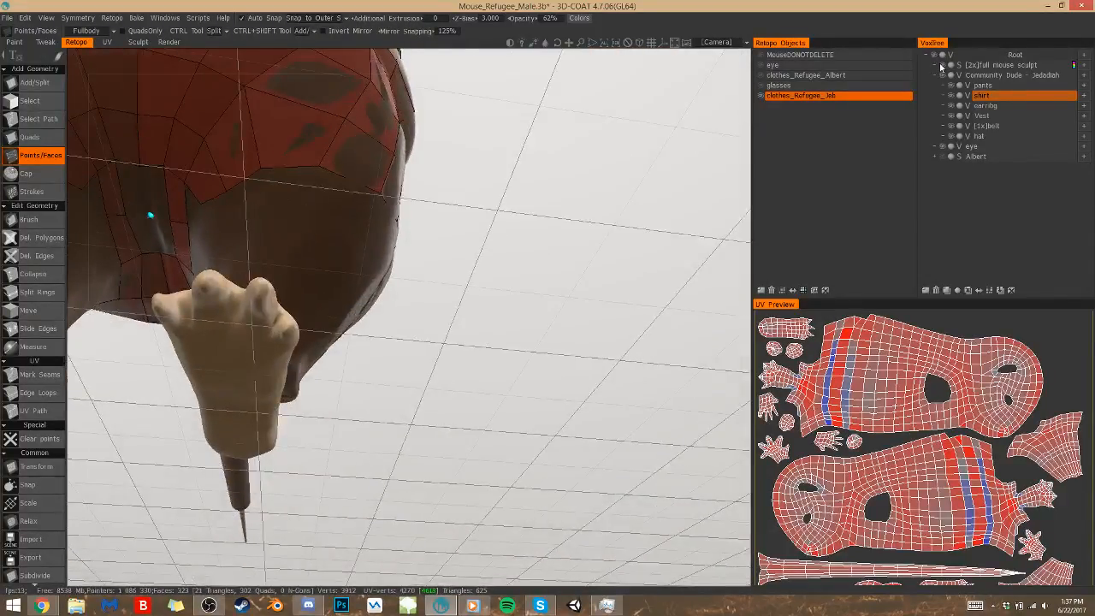
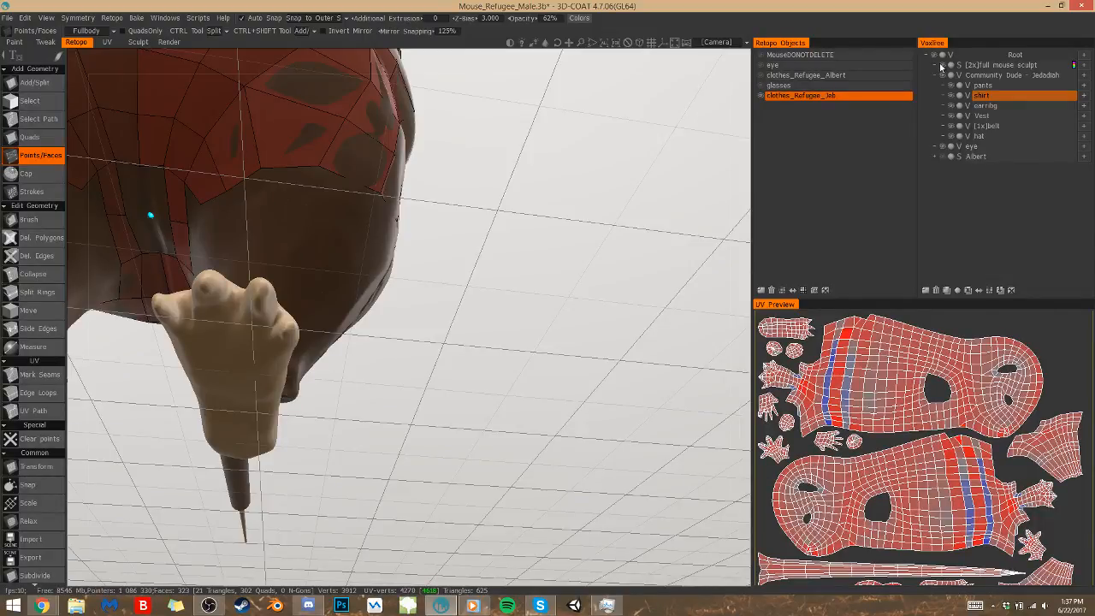
pyautogui.keyDown('alt'); pyautogui.moveTo(310, 198); pyautogui.dragTo(288, 253); pyautogui.keyUp('alt')
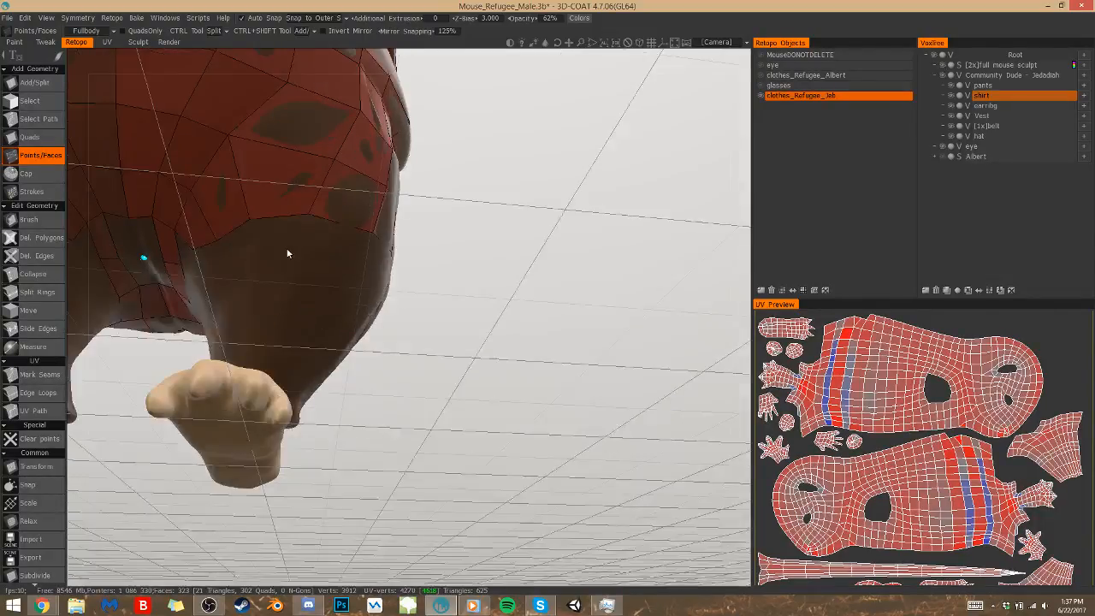
pyautogui.click(145, 240)
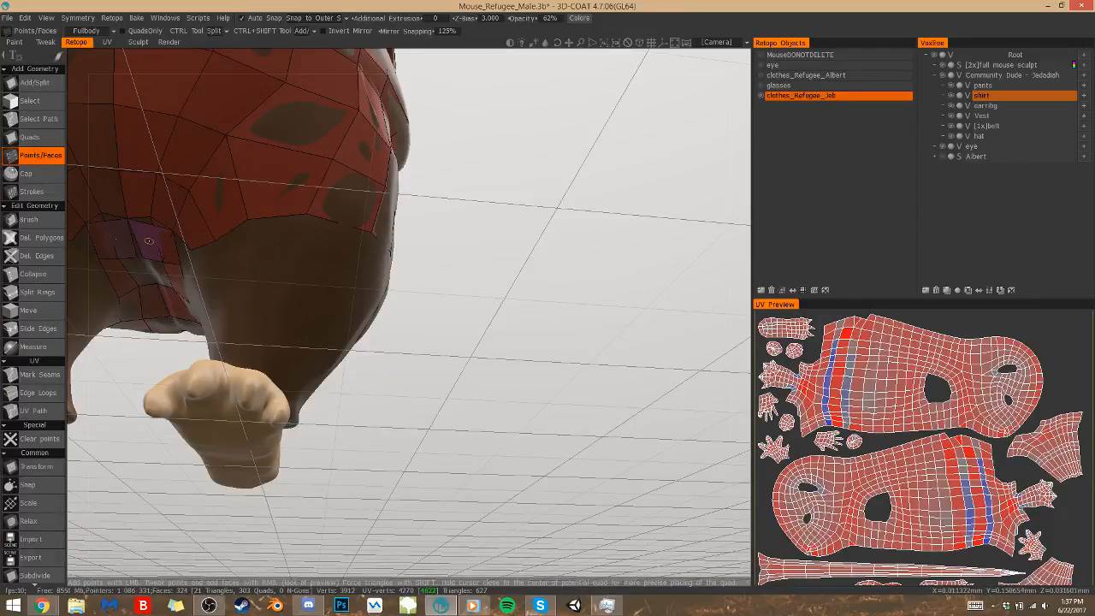
pyautogui.keyDown('alt'); pyautogui.moveTo(152, 225); pyautogui.dragTo(191, 209); pyautogui.keyUp('alt')
pyautogui.hotkey('ctrl', 'z')
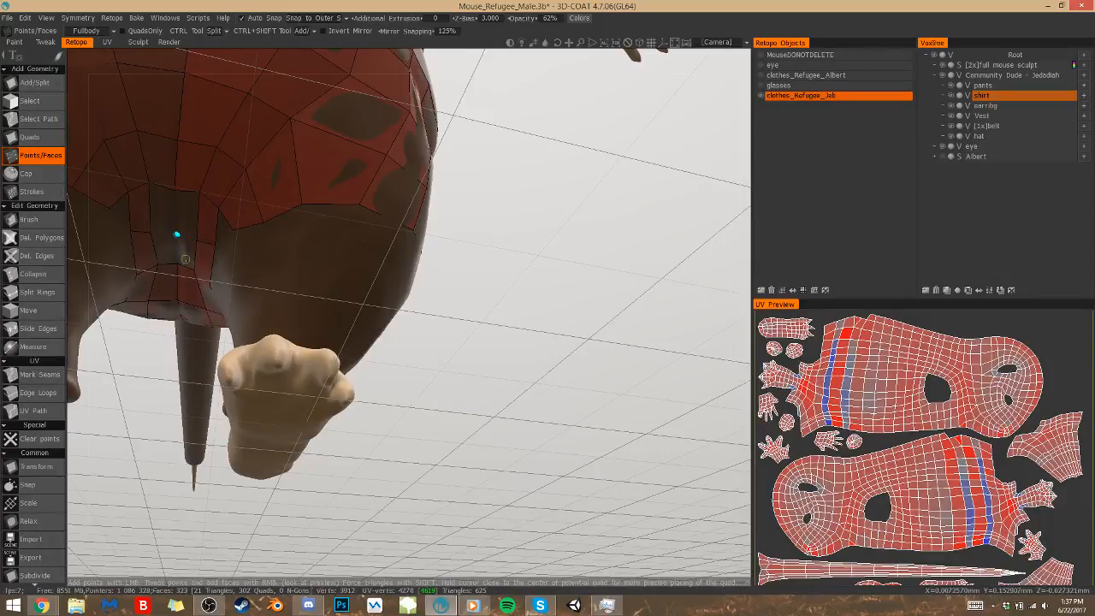
# Close the centre gap between the mirrored crotch strips with quads, using the point placed on the seam
pyautogui.rightClick(180, 237)
pyautogui.click(176, 237)
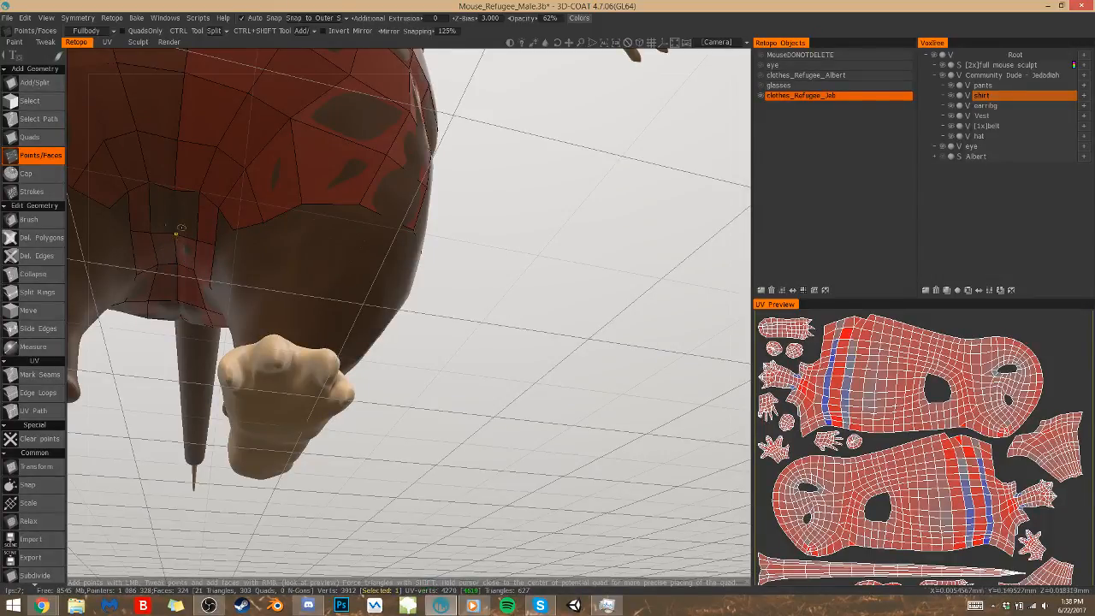
pyautogui.press('q')
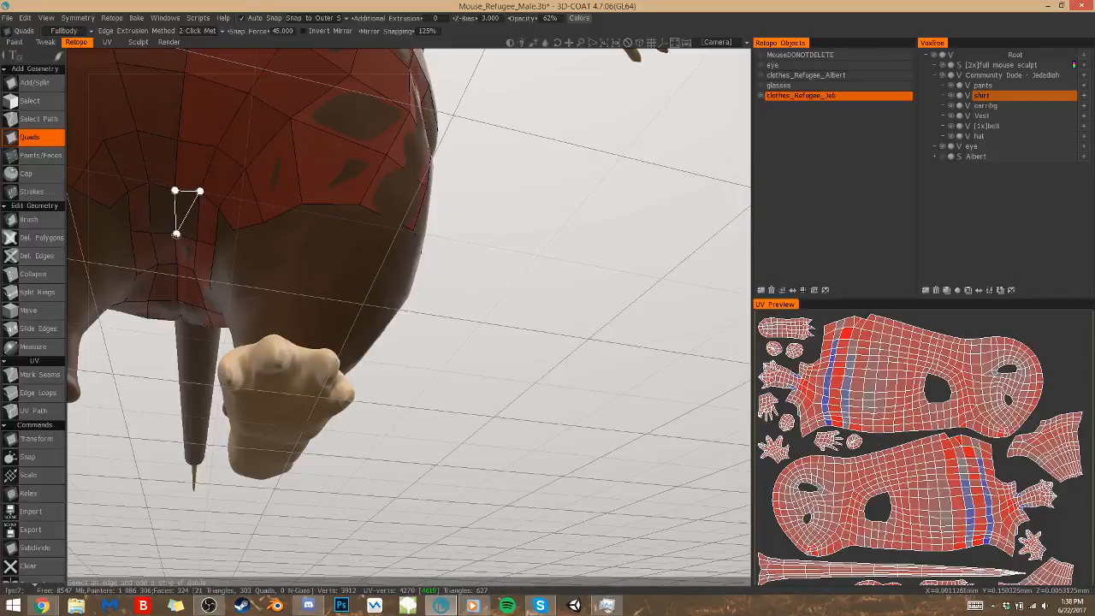
pyautogui.click(193, 234)
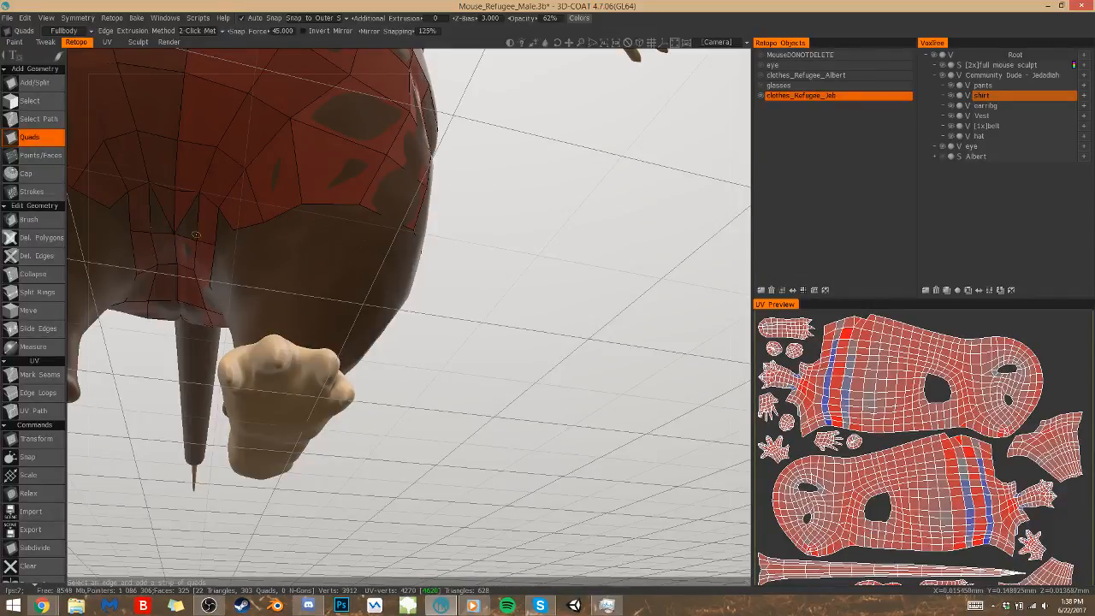
pyautogui.hotkey('ctrl', 'z')
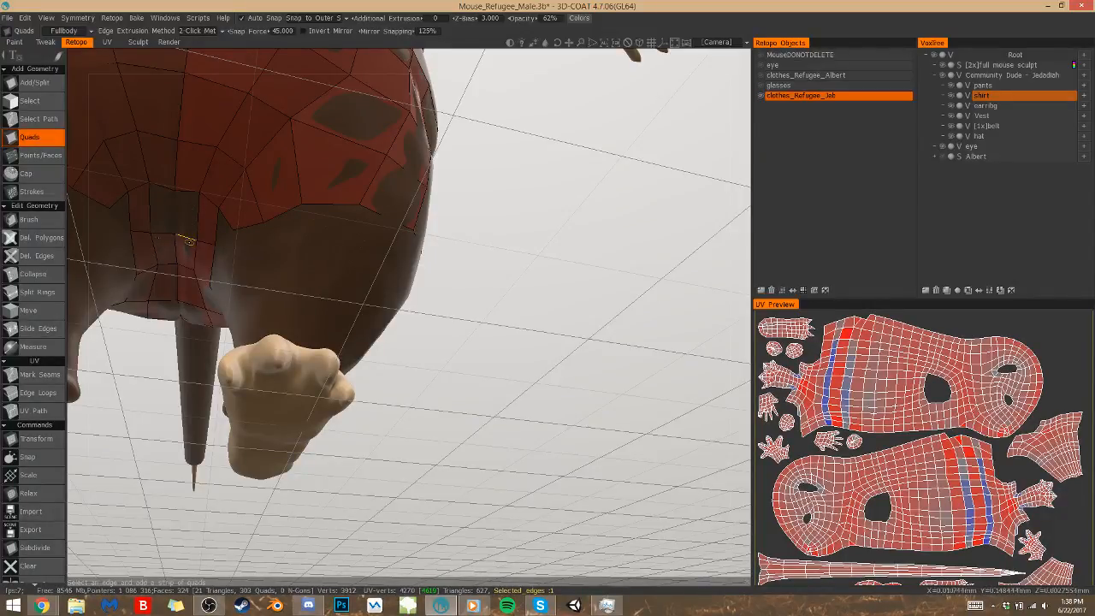
pyautogui.click(200, 191)
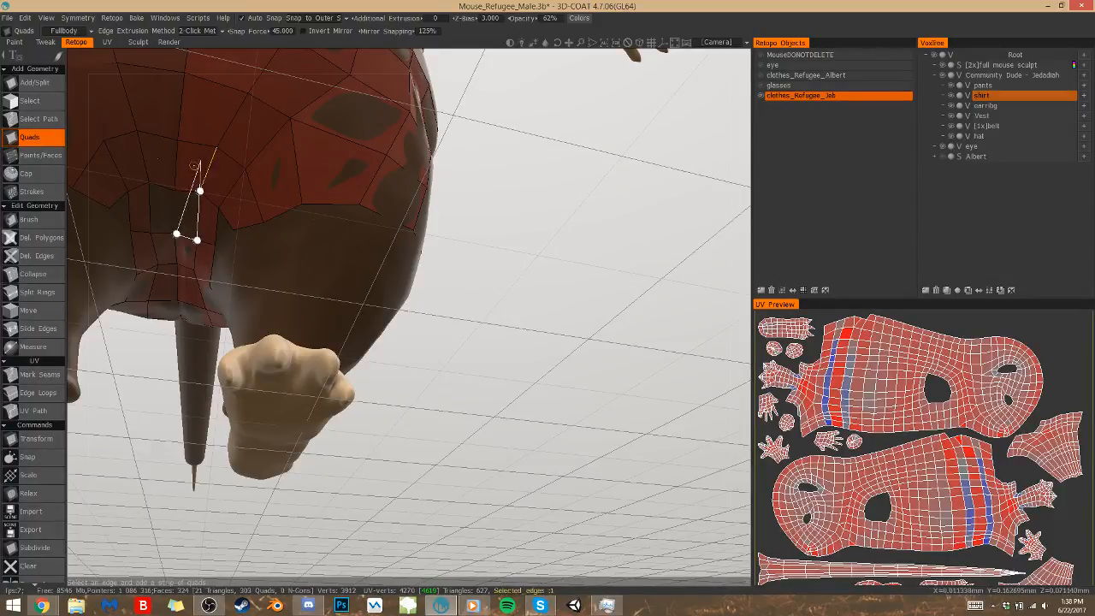
pyautogui.click(175, 188)
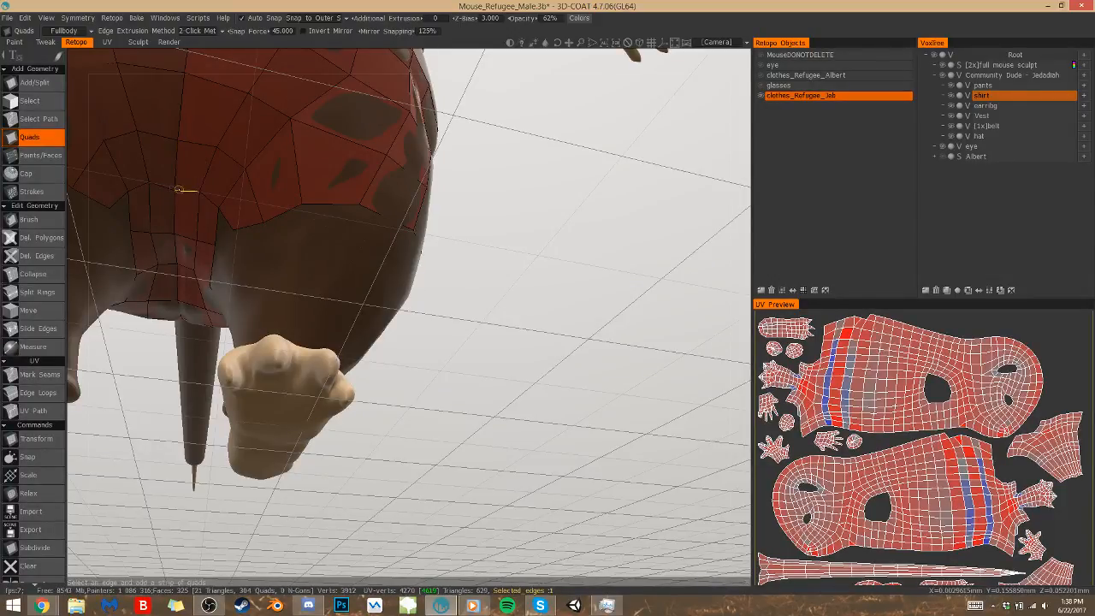
# Extend the crotch strip along the inner thigh with Points/Faces quads, linking the front leg edge to the back leg edge
pyautogui.click(57, 155)
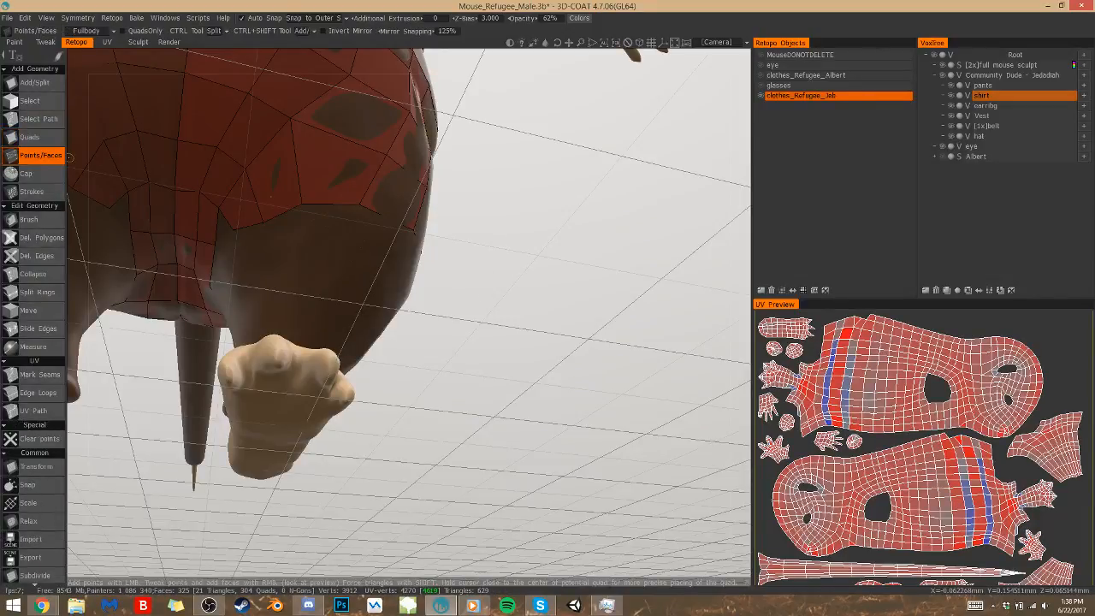
pyautogui.scroll(-4, 427, 338)
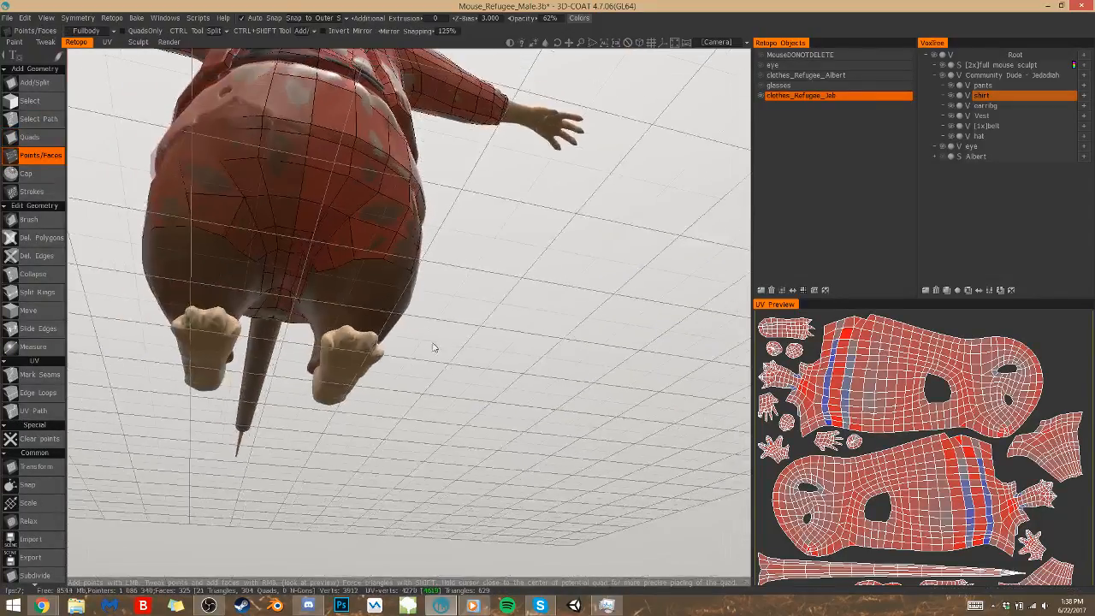
pyautogui.moveTo(468, 377)
pyautogui.mouseDown()
pyautogui.moveTo(480, 382)
pyautogui.moveTo(460, 362)
pyautogui.mouseUp()
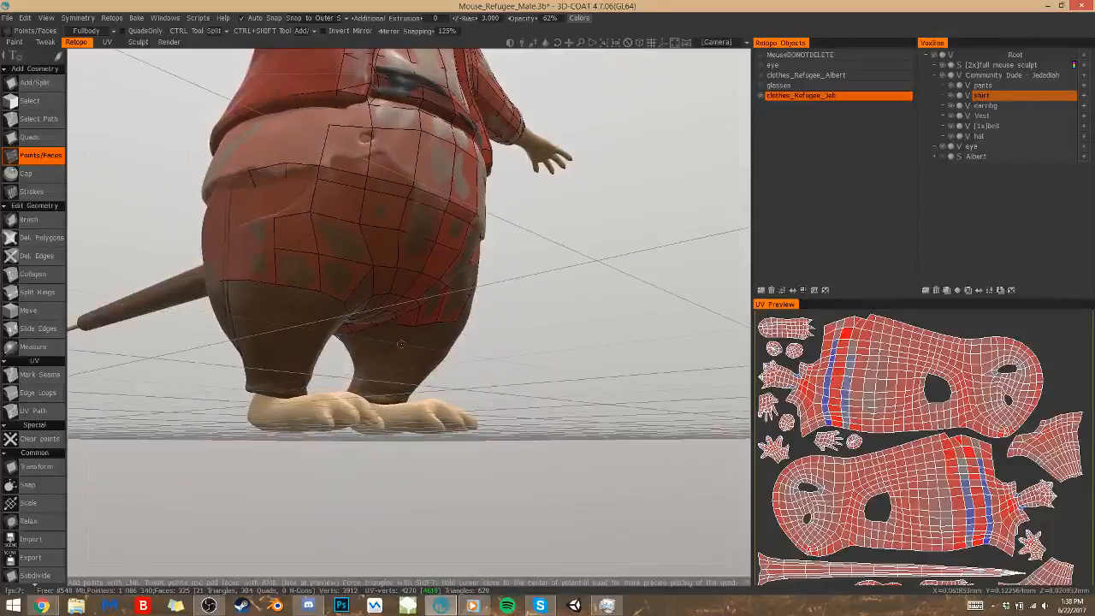
pyautogui.scroll(5, 540, 405)
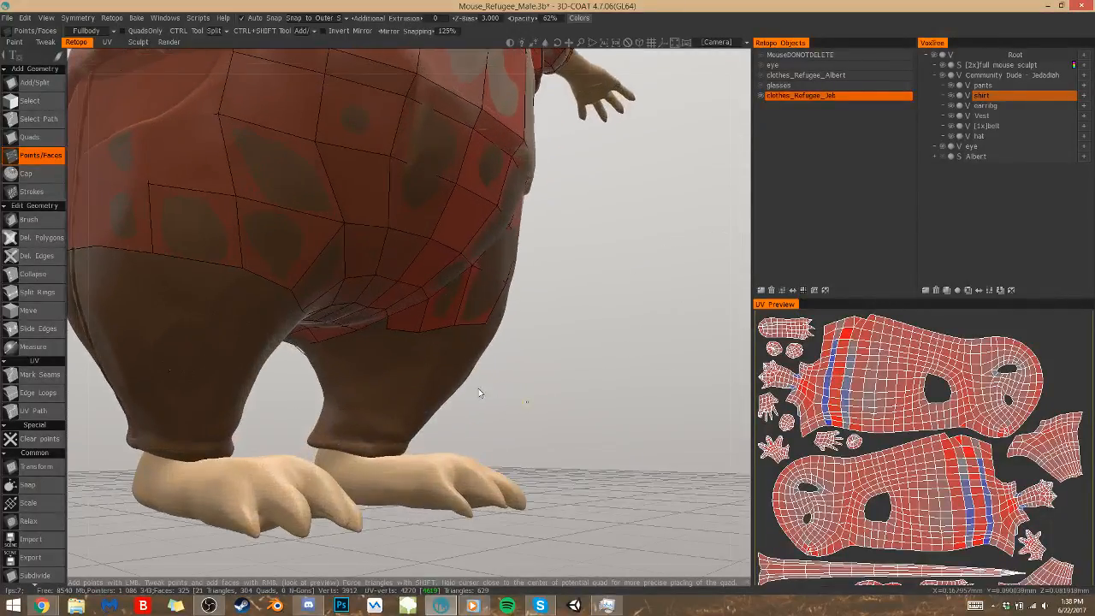
pyautogui.click(388, 331)
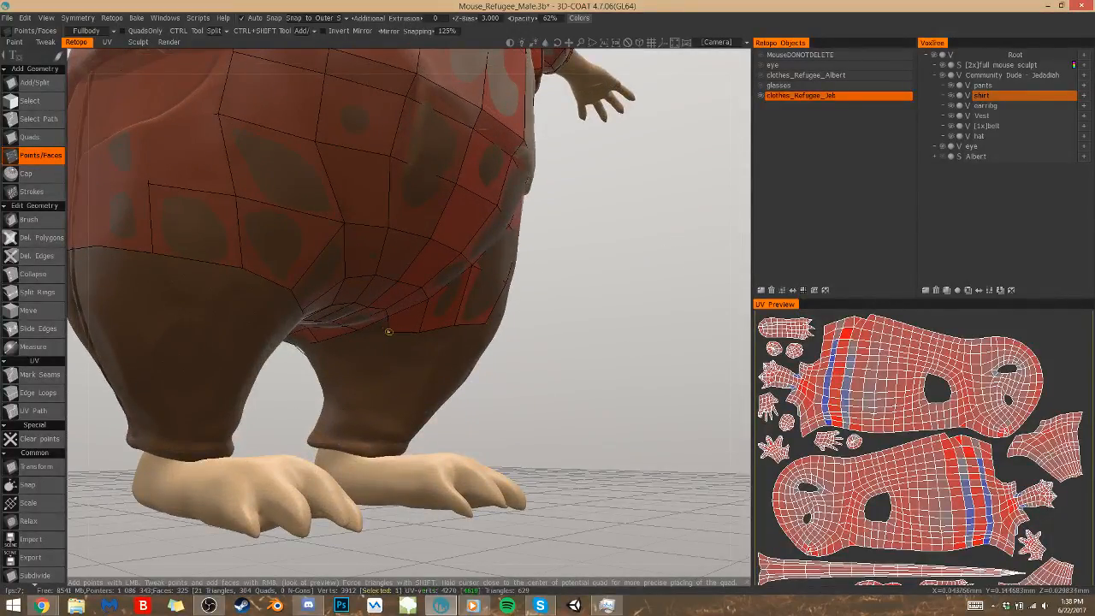
pyautogui.click(355, 341)
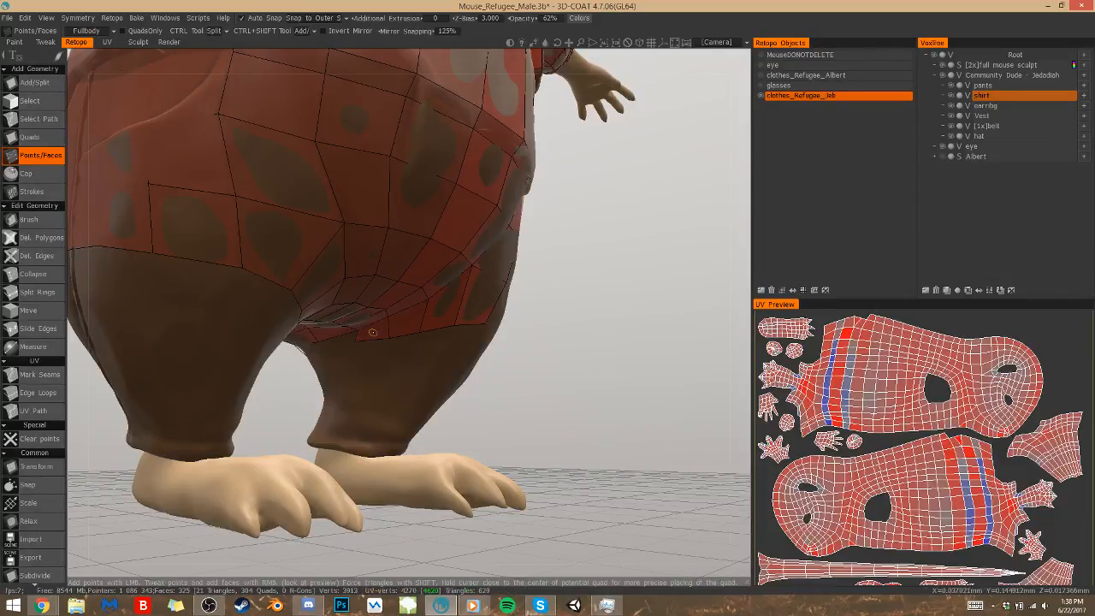
pyautogui.moveTo(281, 404); pyautogui.dragTo(378, 334)
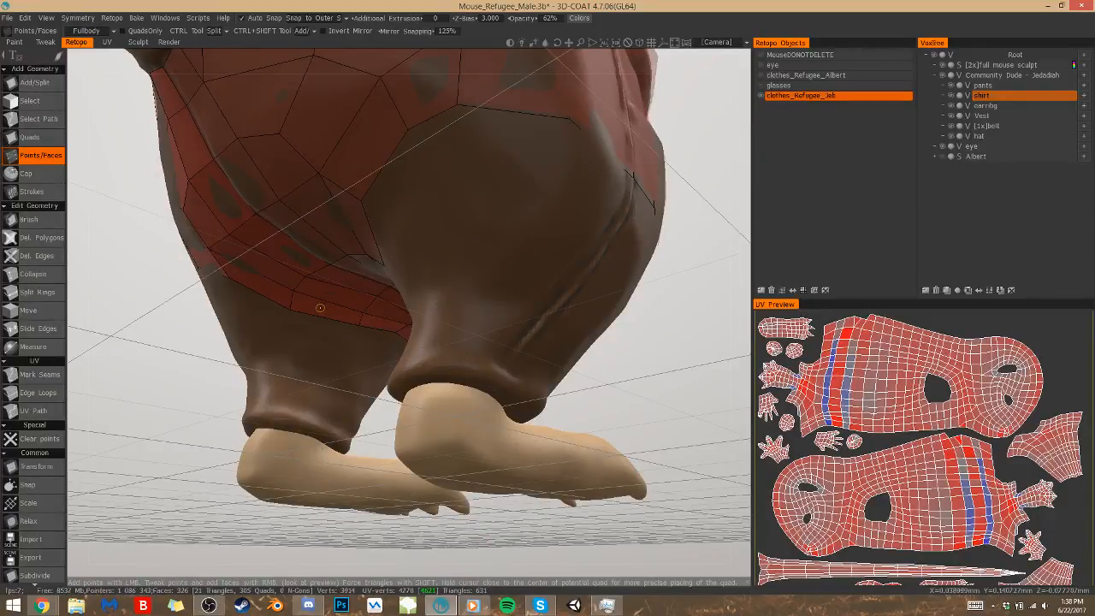
pyautogui.moveTo(279, 395); pyautogui.dragTo(492, 363)
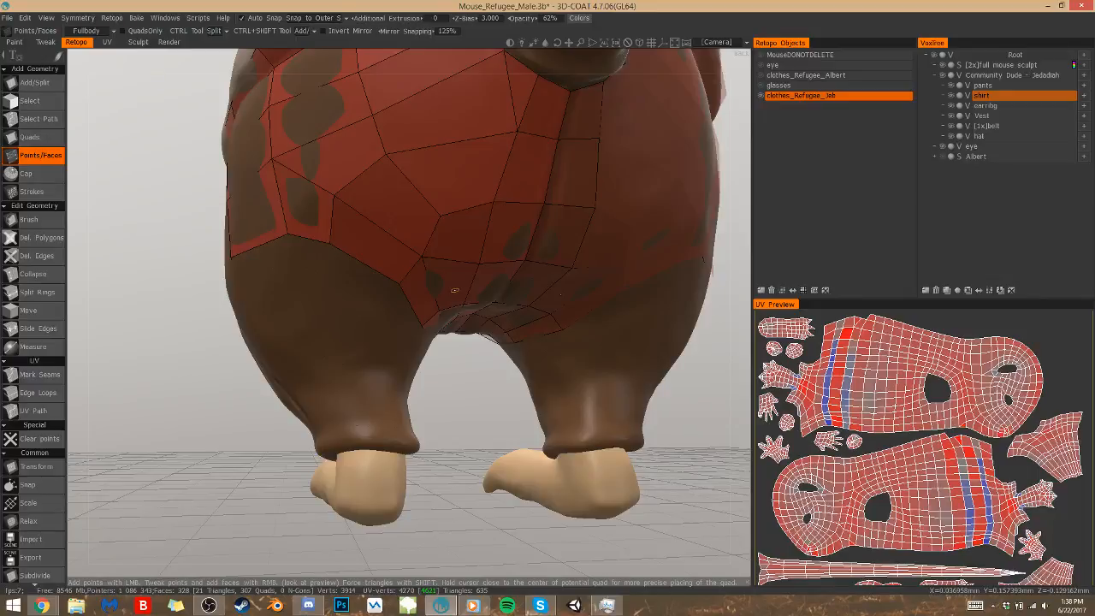
# Delete the uneven polygons along the lower edge of the pants mesh on the back of the thigh
pyautogui.click(45, 239)
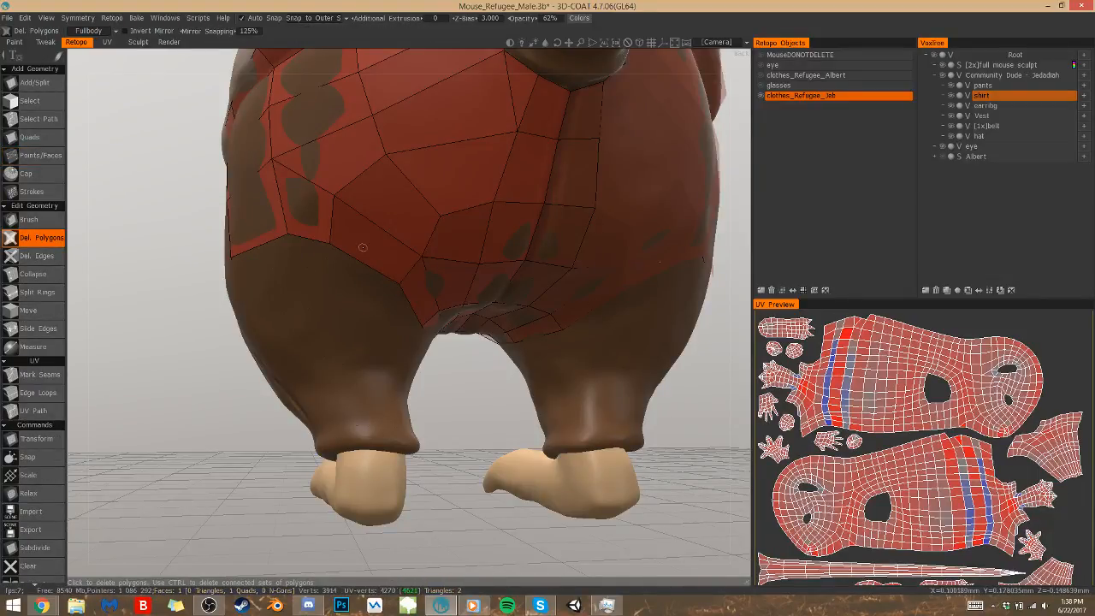
pyautogui.keyDown('alt'); pyautogui.moveTo(376, 255); pyautogui.dragTo(376, 254); pyautogui.keyUp('alt')
pyautogui.click(349, 297)
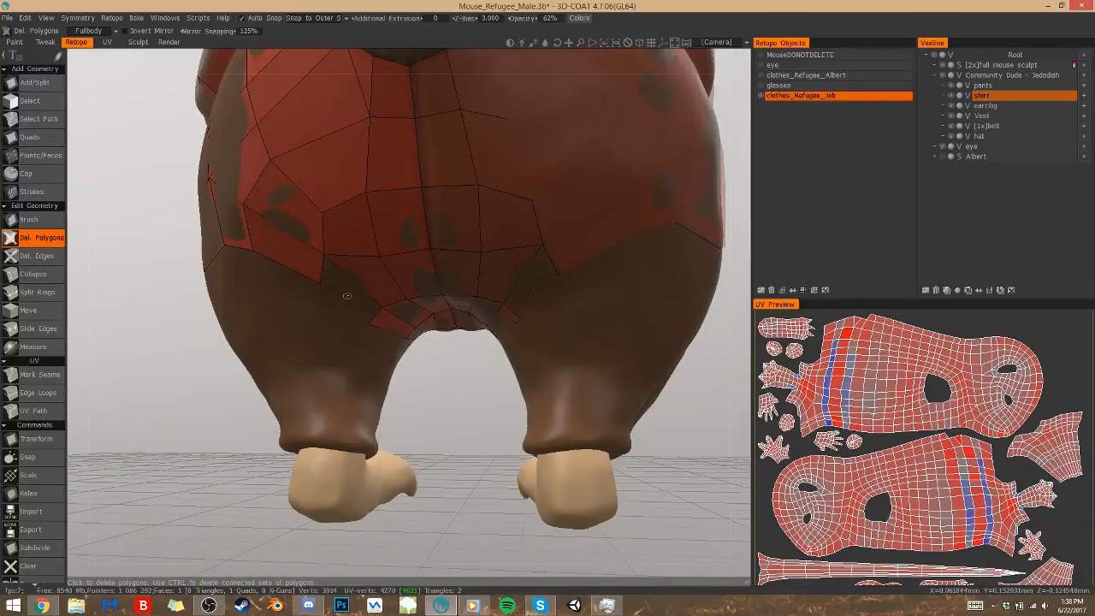
pyautogui.keyDown('alt'); pyautogui.moveTo(302, 263); pyautogui.dragTo(447, 468, button='right'); pyautogui.keyUp('alt')
pyautogui.keyDown('alt'); pyautogui.moveTo(446, 468); pyautogui.dragTo(508, 467); pyautogui.keyUp('alt')
pyautogui.click(457, 288)
pyautogui.click(429, 297)
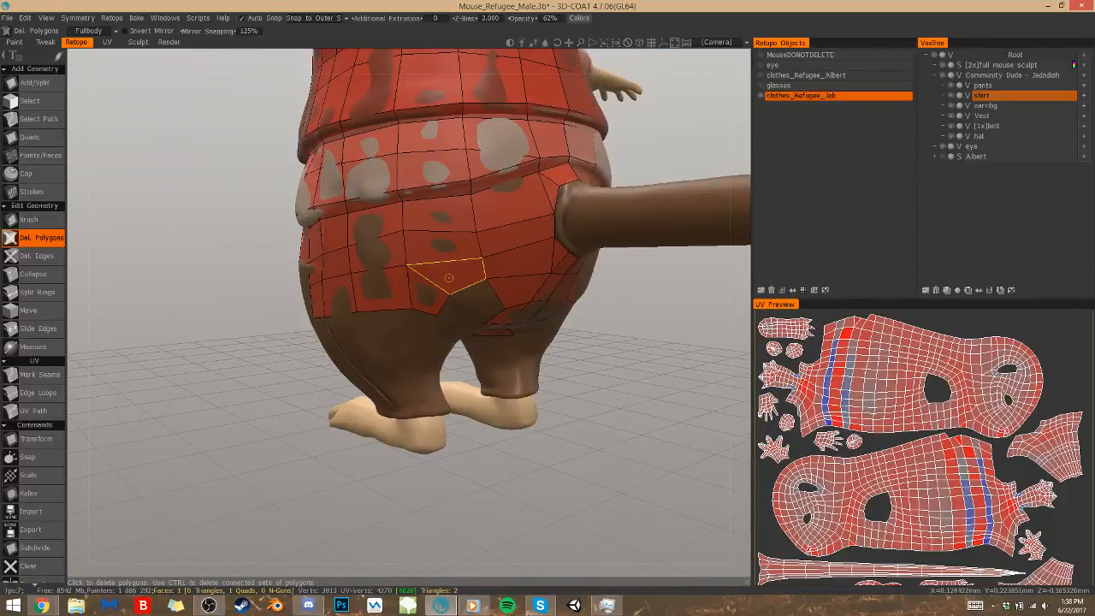
pyautogui.keyDown('alt'); pyautogui.moveTo(435, 302); pyautogui.dragTo(410, 220); pyautogui.keyUp('alt')
pyautogui.moveTo(434, 302)
pyautogui.keyDown('alt'); pyautogui.mouseDown()
pyautogui.moveTo(436, 330)
pyautogui.moveTo(433, 295)
pyautogui.mouseUp(); pyautogui.keyUp('alt')
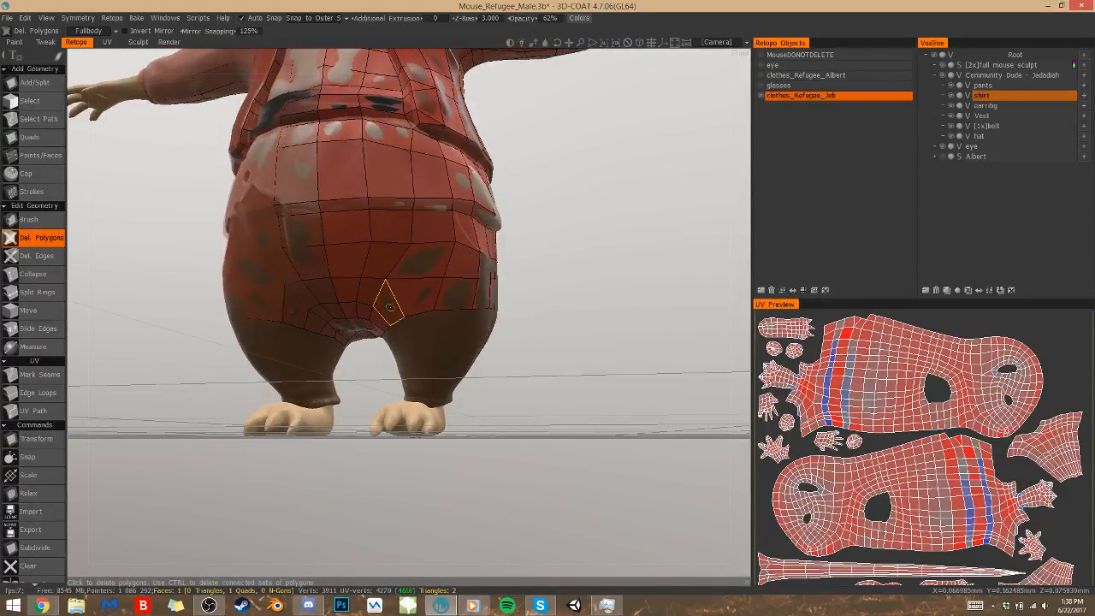
# Delete the lower row of polygons on the front of the thigh and the uneven face above its inner end
pyautogui.click(395, 307)
pyautogui.click(449, 296)
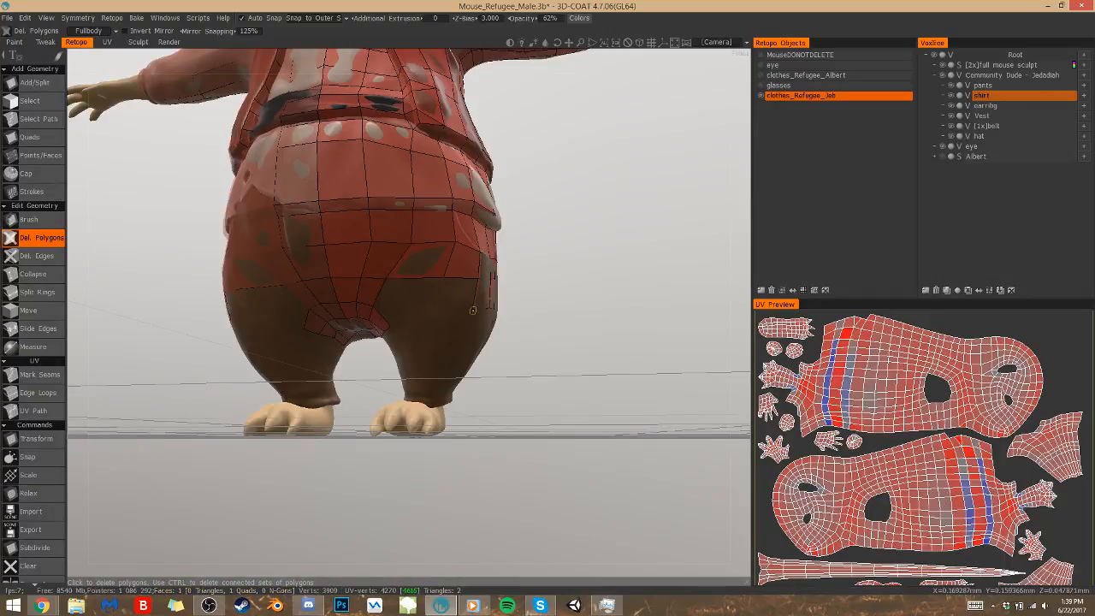
pyautogui.press('p')
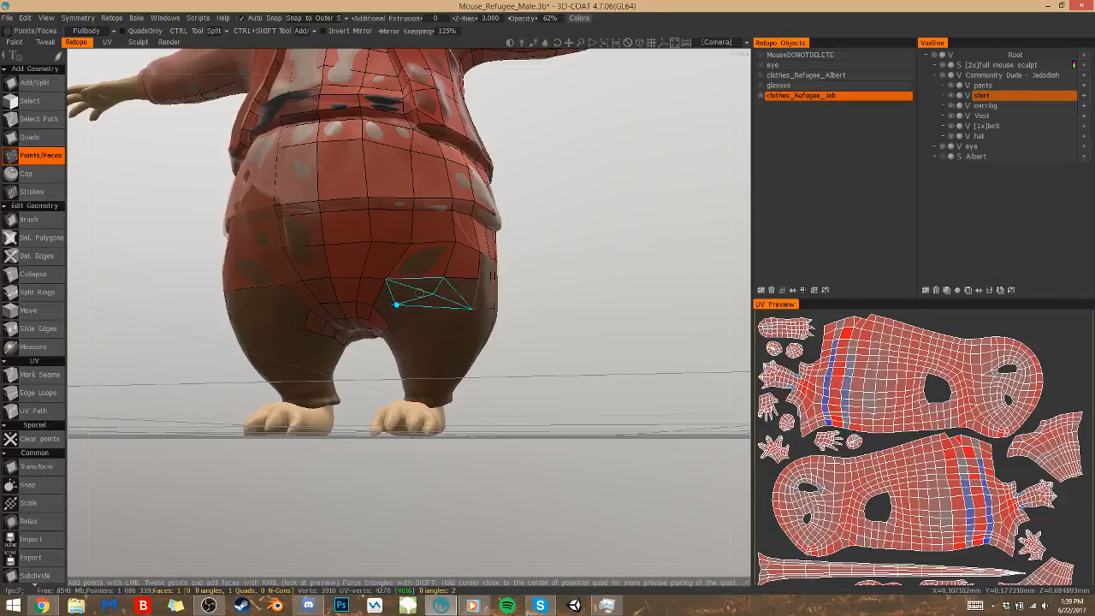
pyautogui.hotkey('ctrl', 'z')
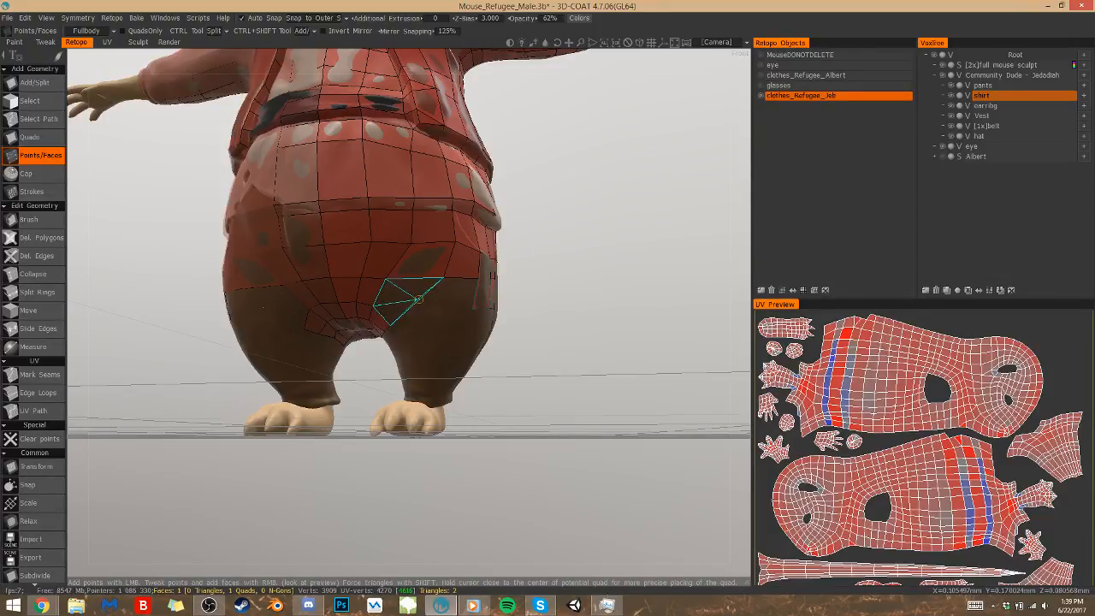
pyautogui.press('Down')
pyautogui.press('Down')
pyautogui.press('Down')
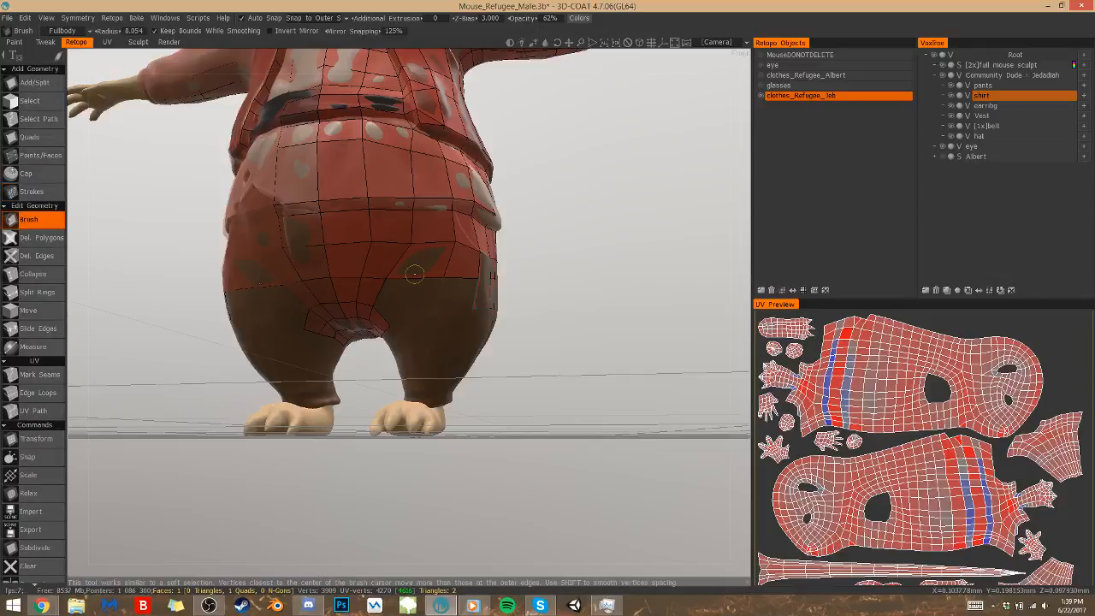
pyautogui.press('Down')
pyautogui.click(418, 263)
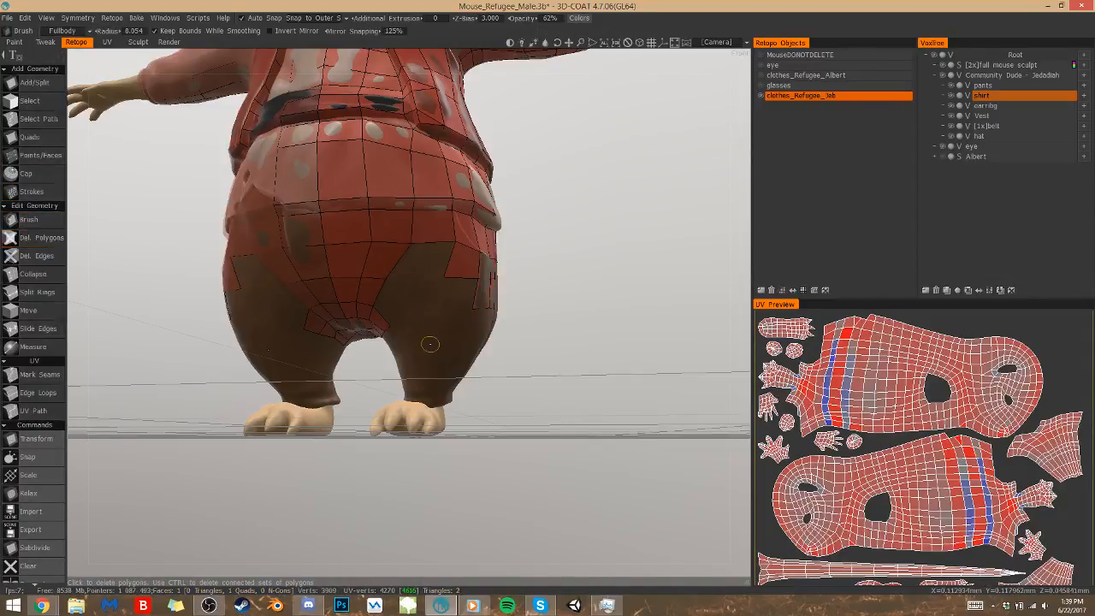
# Rebuild the inner front thigh with new Points/Faces quads running down from the pants mesh to the crotch strip
pyautogui.press('Up')
pyautogui.press('Up')
pyautogui.press('Up')
pyautogui.press('Up')
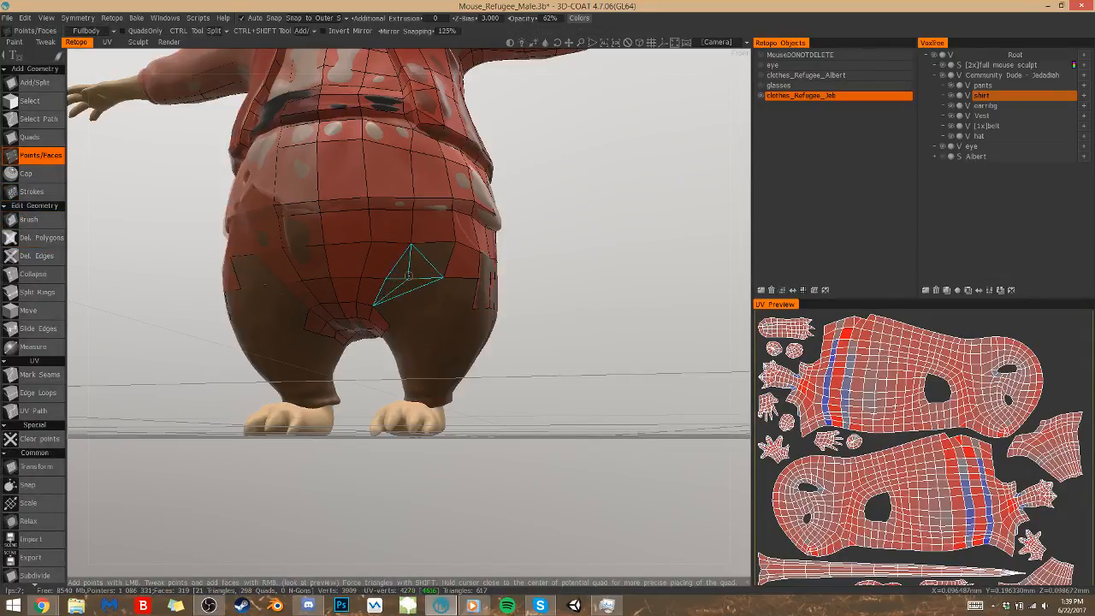
pyautogui.click(430, 260)
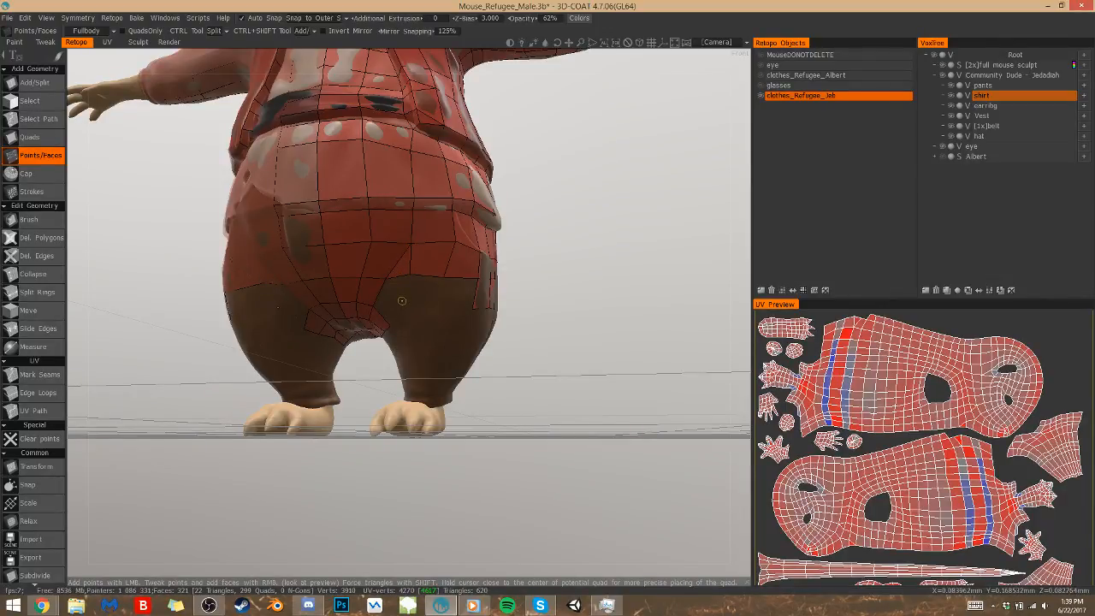
pyautogui.click(400, 299)
pyautogui.click(401, 319)
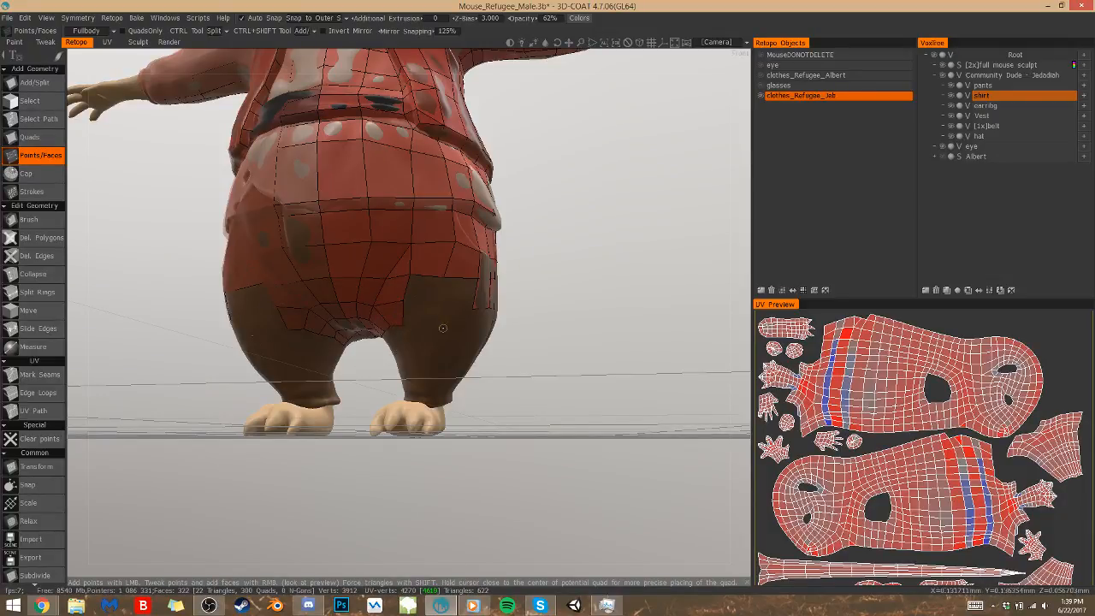
pyautogui.rightClick(391, 325)
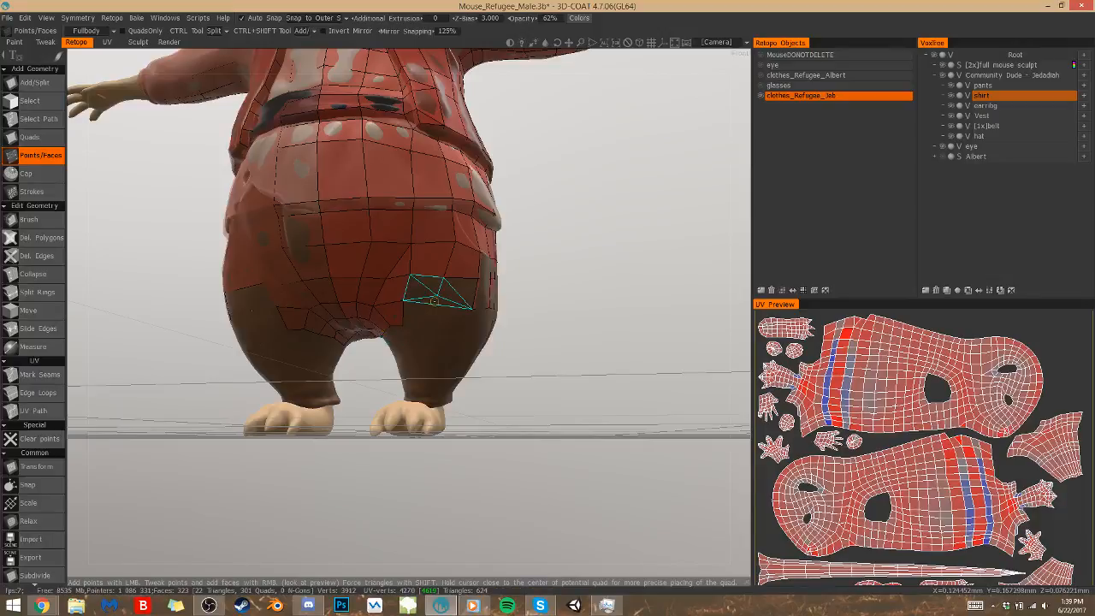
# Place points across the front of the thigh and fill quads between the inner thigh column and the outer side
pyautogui.click(454, 297)
pyautogui.rightClick(422, 294)
pyautogui.moveTo(422, 294); pyautogui.dragTo(444, 291, button='middle')
pyautogui.click(402, 316)
pyautogui.click(439, 317)
pyautogui.click(467, 317)
pyautogui.moveTo(473, 318); pyautogui.dragTo(465, 315, button='right')
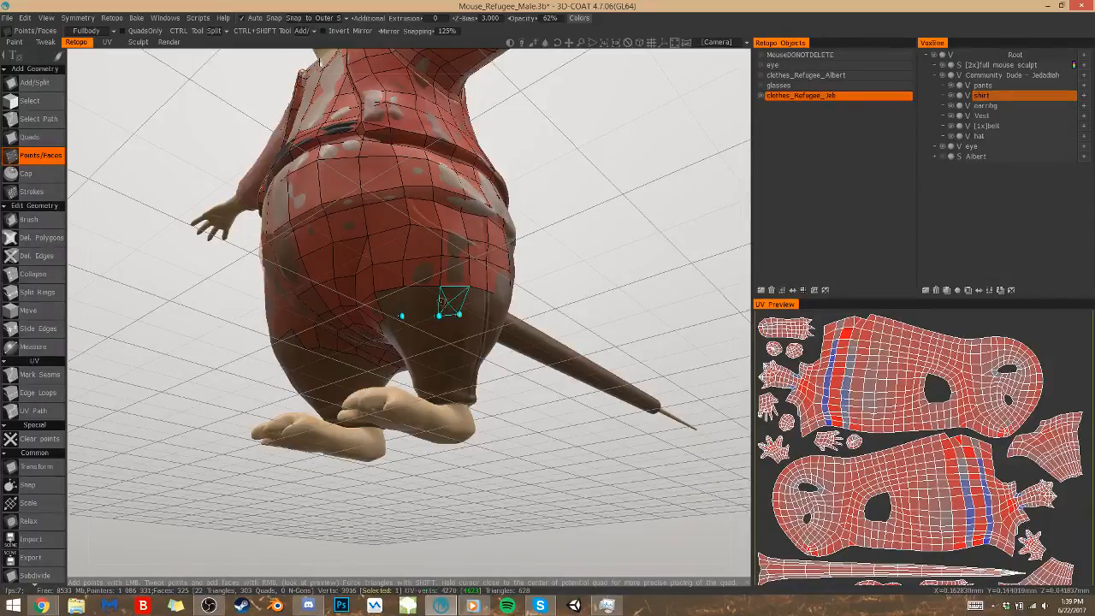
pyautogui.rightClick(453, 303)
pyautogui.rightClick(402, 310)
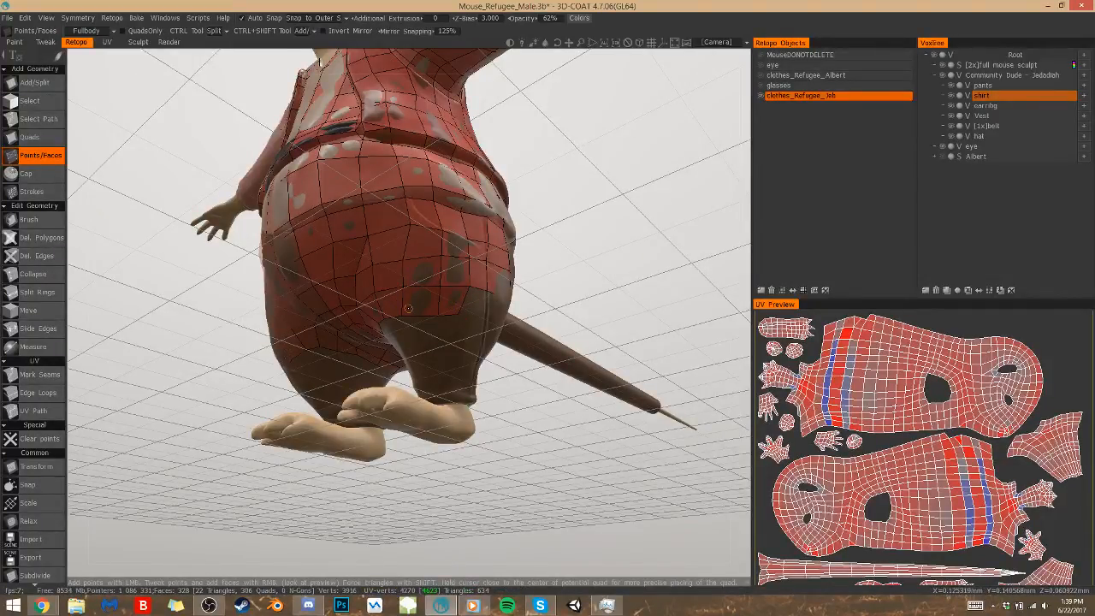
# Fill the notch in the pants mesh at the back of the thigh with new faces and adjust the neighbouring vertices
pyautogui.keyDown('alt'); pyautogui.moveTo(408, 308); pyautogui.dragTo(408, 307); pyautogui.keyUp('alt')
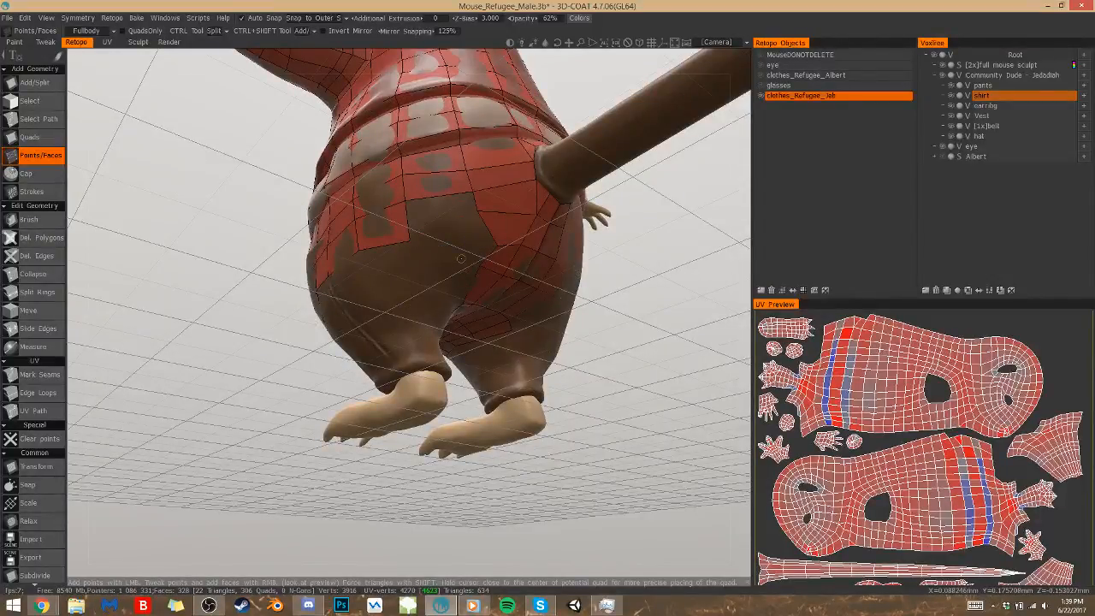
pyautogui.click(484, 242)
pyautogui.press('Escape')
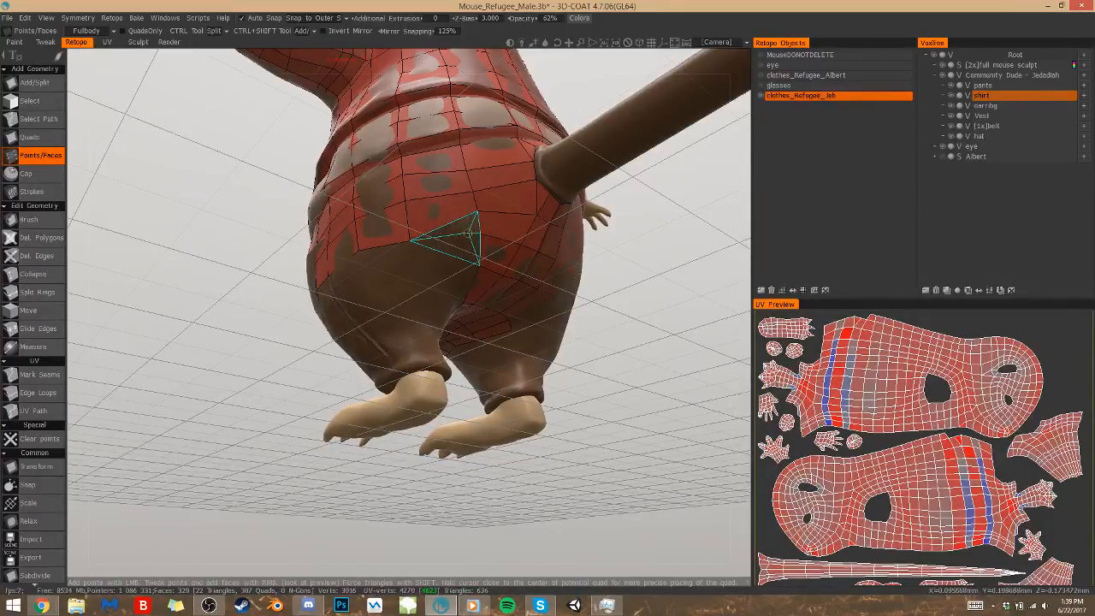
pyautogui.rightClick(468, 235)
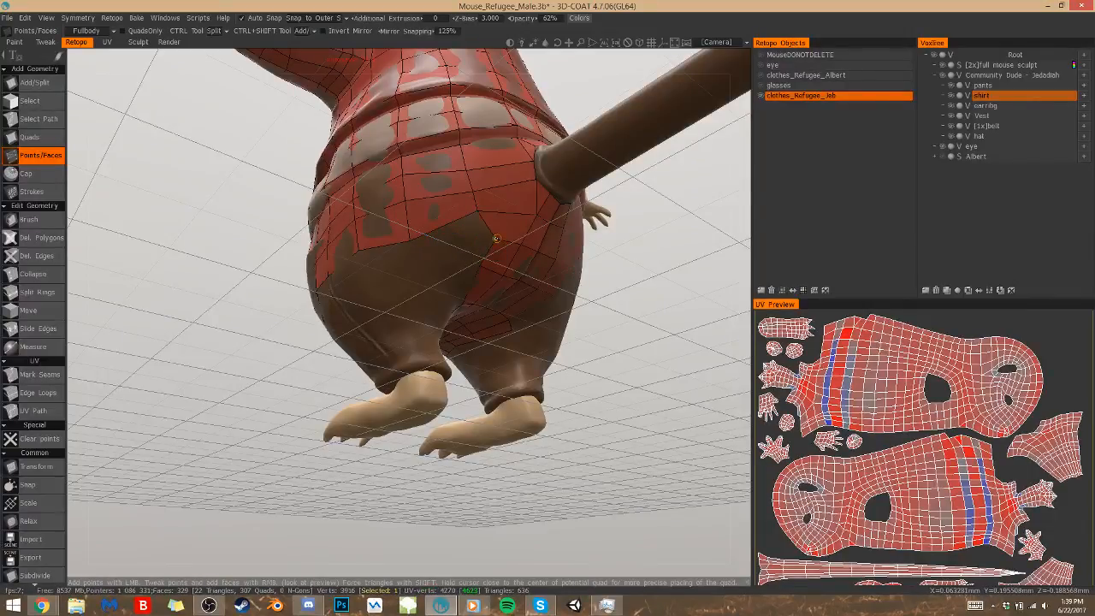
pyautogui.rightClick(476, 211)
pyautogui.moveTo(473, 221); pyautogui.dragTo(475, 223)
pyautogui.moveTo(657, 304); pyautogui.dragTo(639, 257)
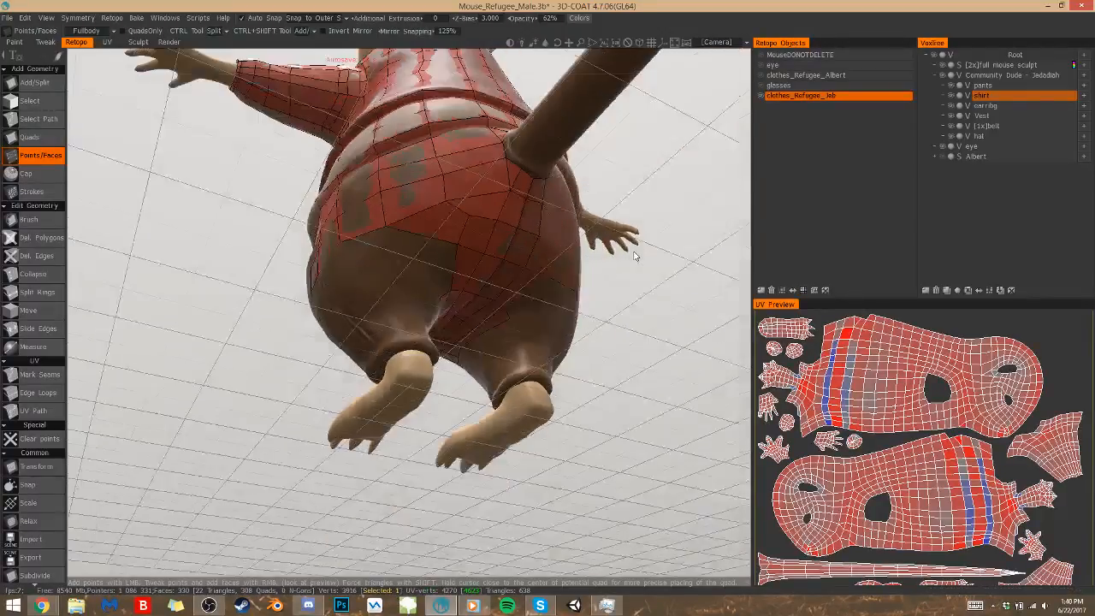
pyautogui.moveTo(454, 239); pyautogui.dragTo(442, 243)
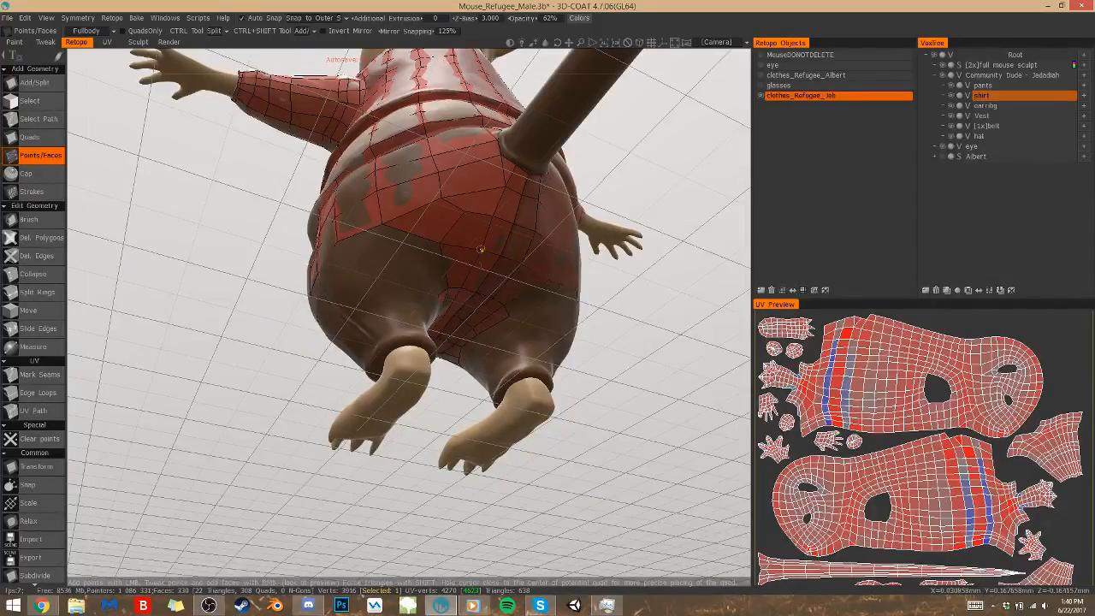
pyautogui.moveTo(506, 185); pyautogui.dragTo(497, 182)
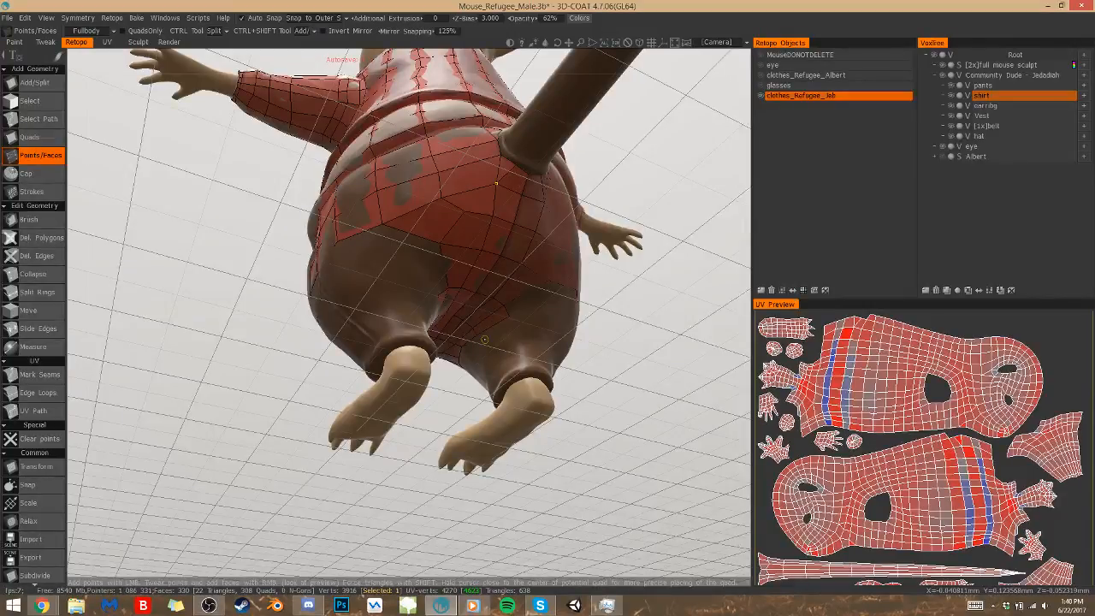
# Delete the uneven polygons on the seat of the pants just below the tail and save the scene
pyautogui.click(41, 238)
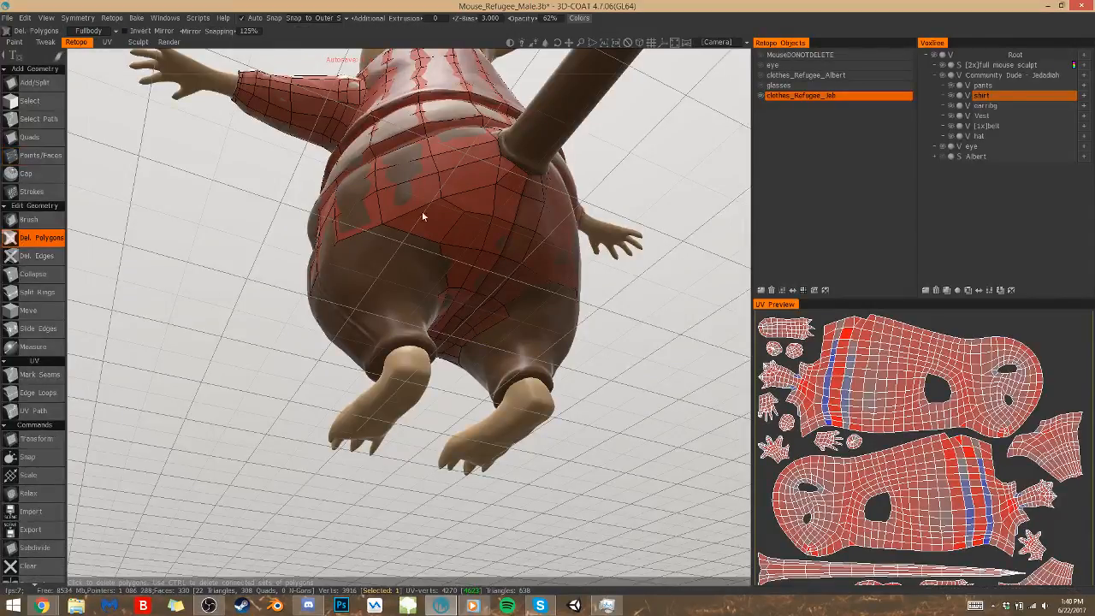
pyautogui.click(506, 181)
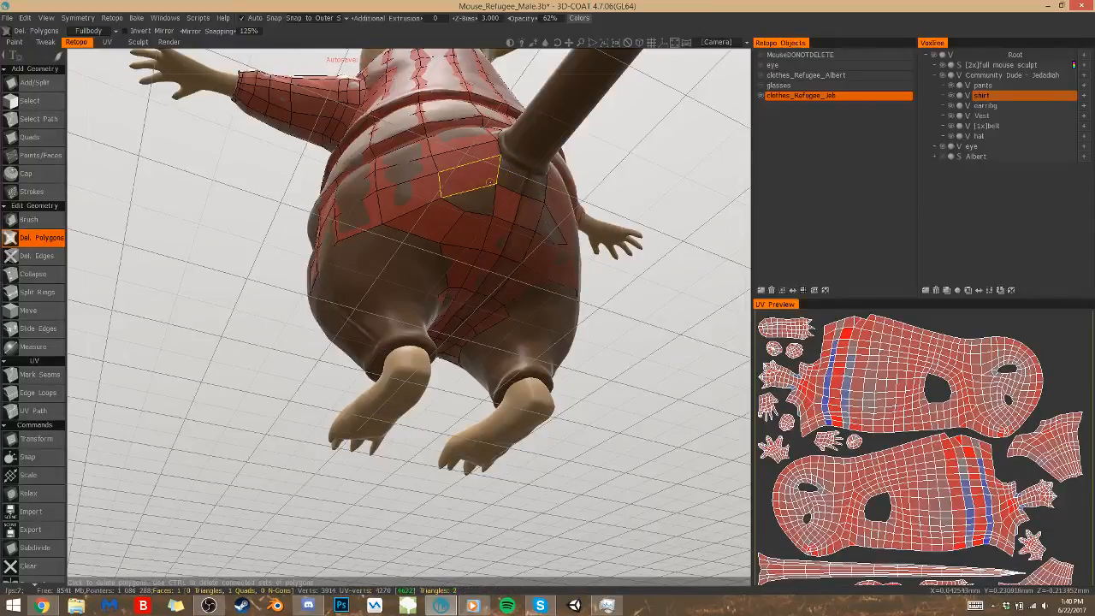
pyautogui.hotkey('ctrl', 's')
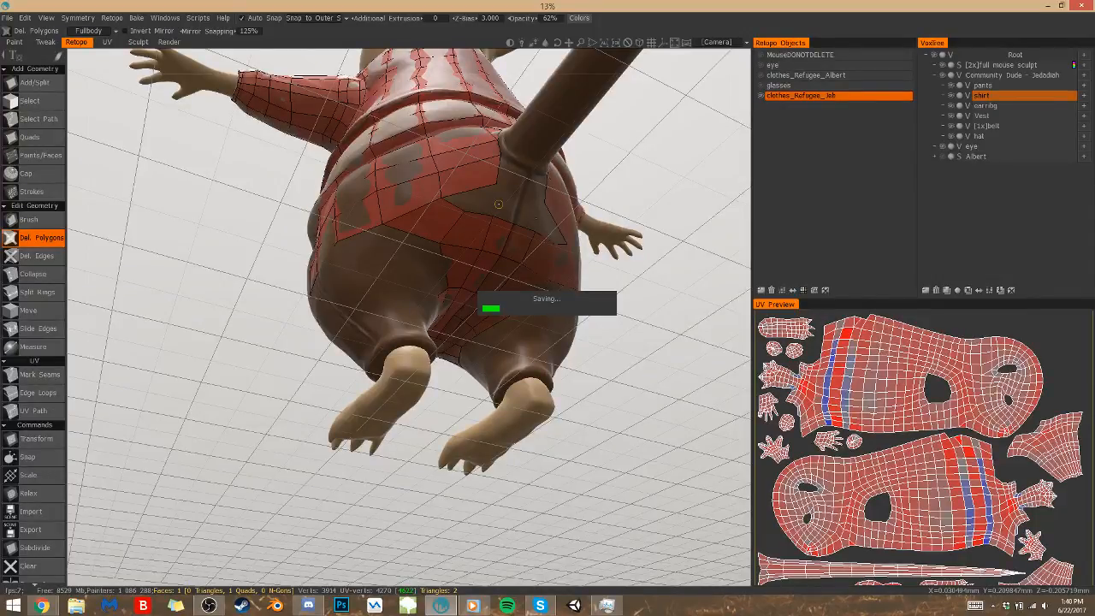
# Place new points below the tail base with Points/Faces and rebuild the seat with narrower quads
pyautogui.click(37, 255)
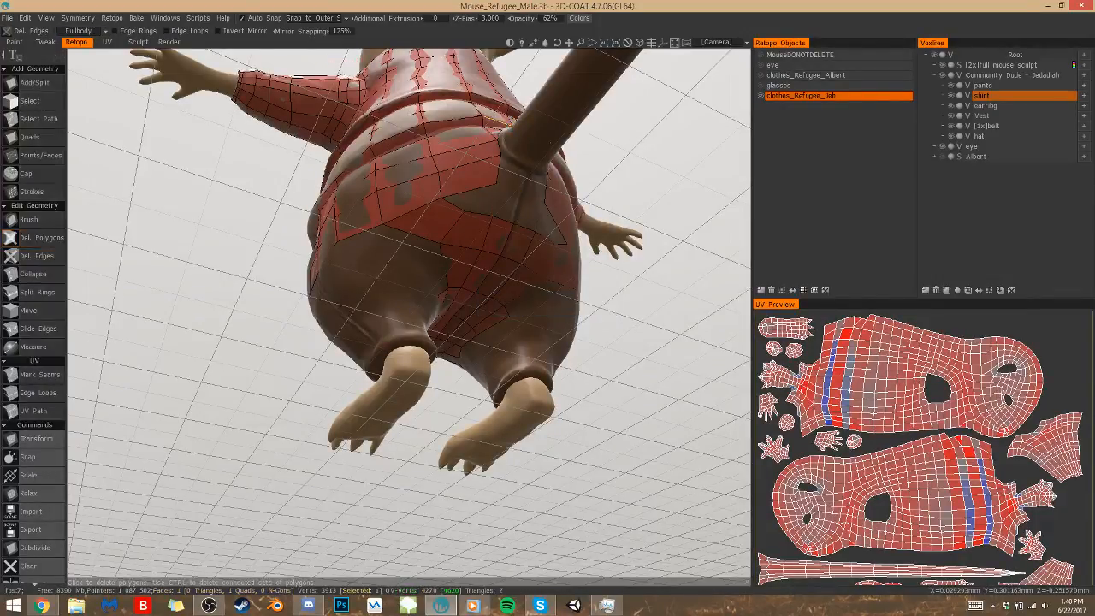
pyautogui.click(38, 157)
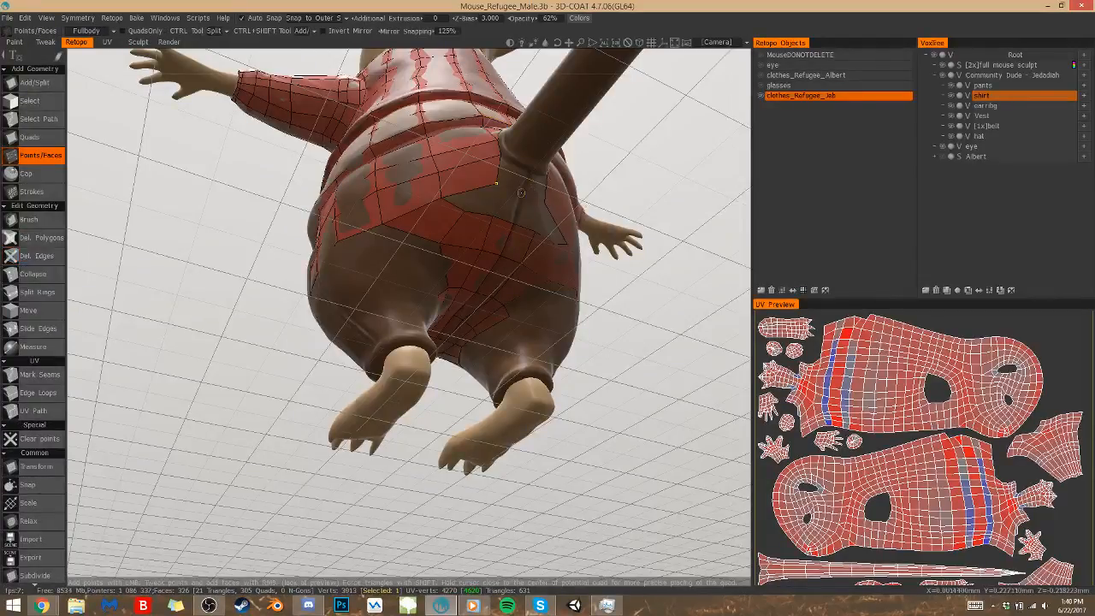
pyautogui.moveTo(496, 182); pyautogui.dragTo(490, 178, button='right')
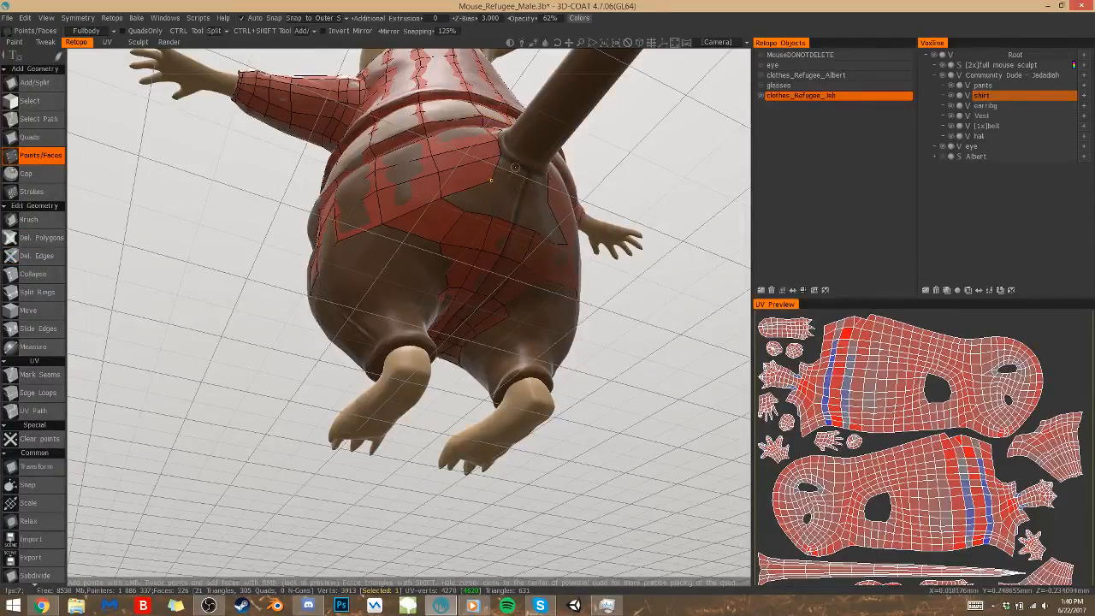
pyautogui.click(506, 171)
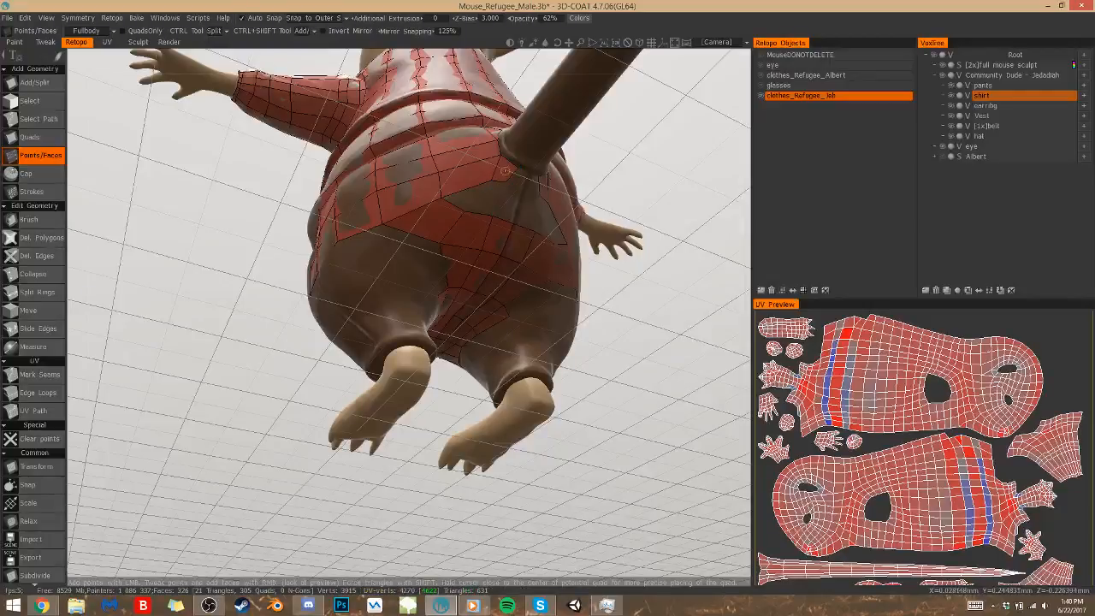
pyautogui.click(485, 204)
pyautogui.click(521, 186)
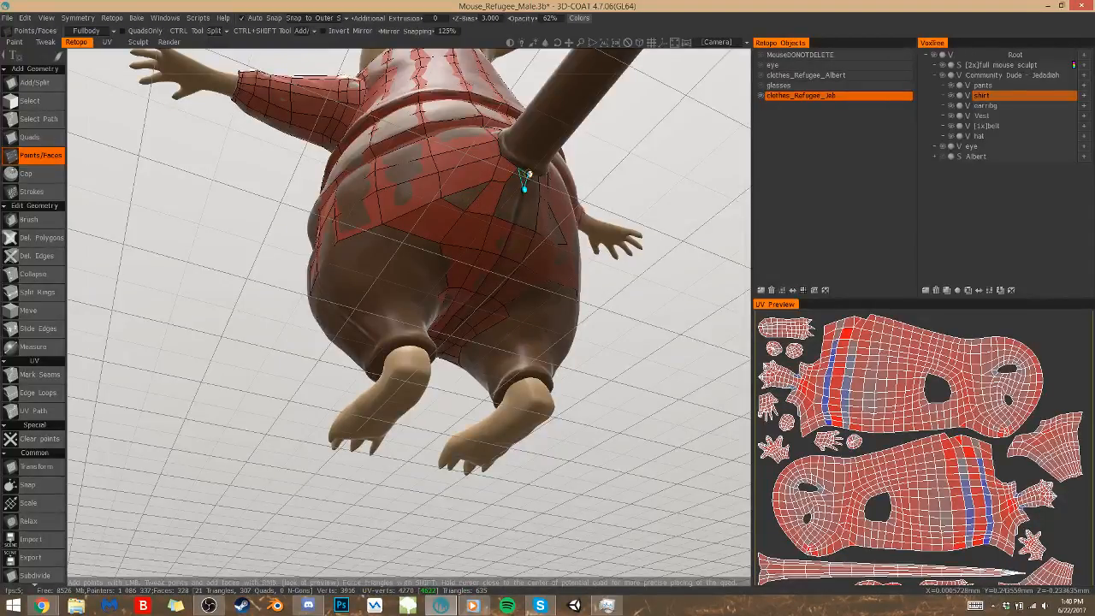
pyautogui.click(506, 208)
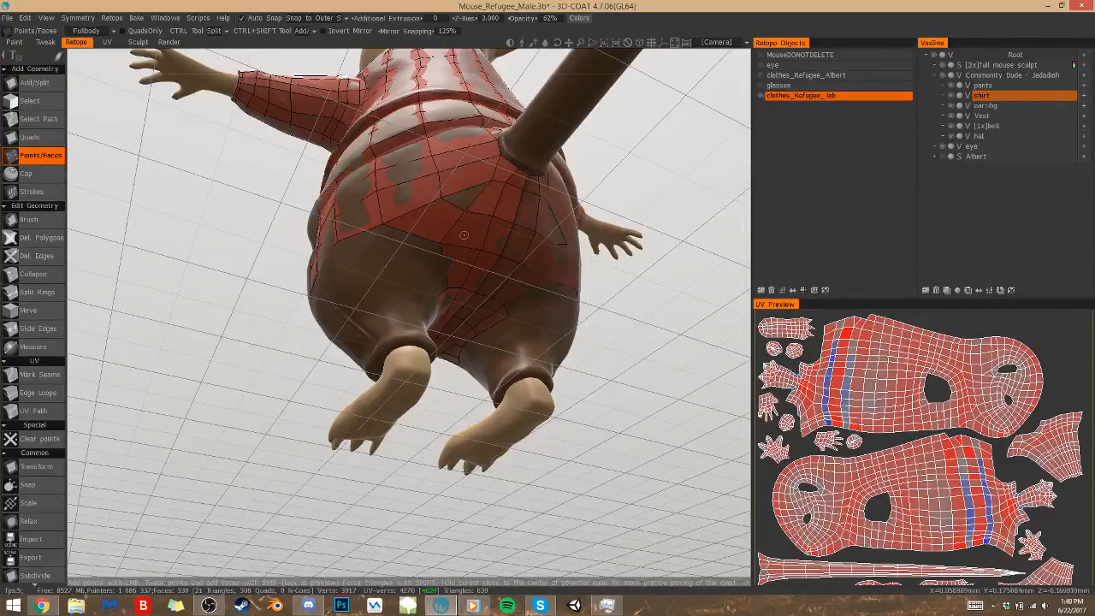
# Close the small triangular gap left on the seat beside the rebuilt quads below the tail
pyautogui.press('q')
pyautogui.click(468, 189)
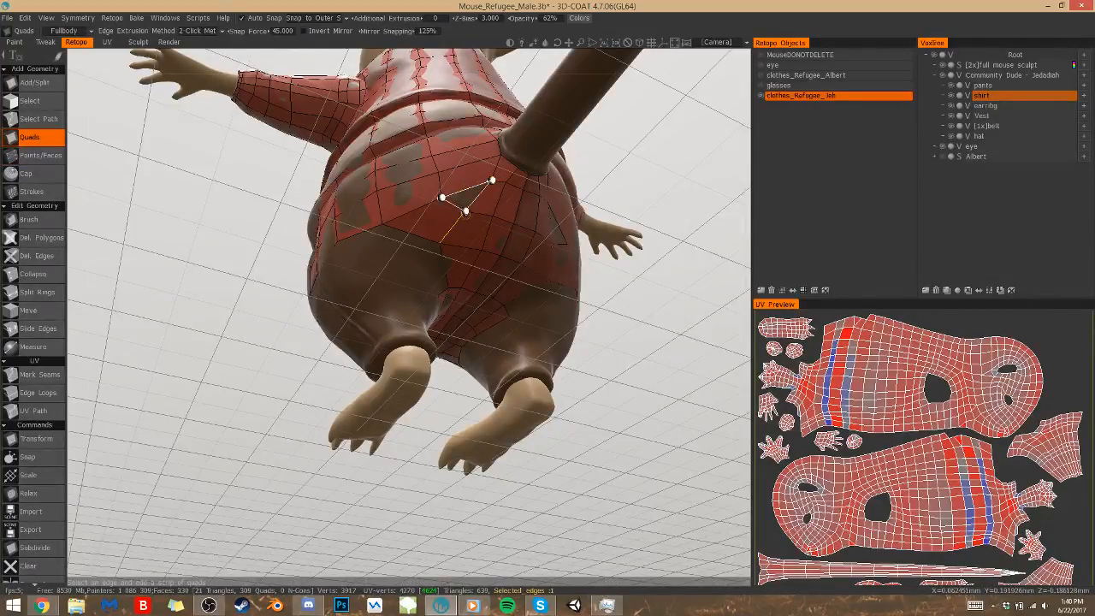
pyautogui.click(467, 213)
pyautogui.press('w')
pyautogui.moveTo(464, 232)
pyautogui.keyDown('alt'); pyautogui.mouseDown()
pyautogui.moveTo(513, 266)
pyautogui.moveTo(552, 243)
pyautogui.moveTo(463, 233)
pyautogui.mouseUp(); pyautogui.keyUp('alt')
# Add a row of quads across the back of the thigh, linking the outer side to the inner thigh mesh
pyautogui.click(414, 294)
pyautogui.click(453, 290)
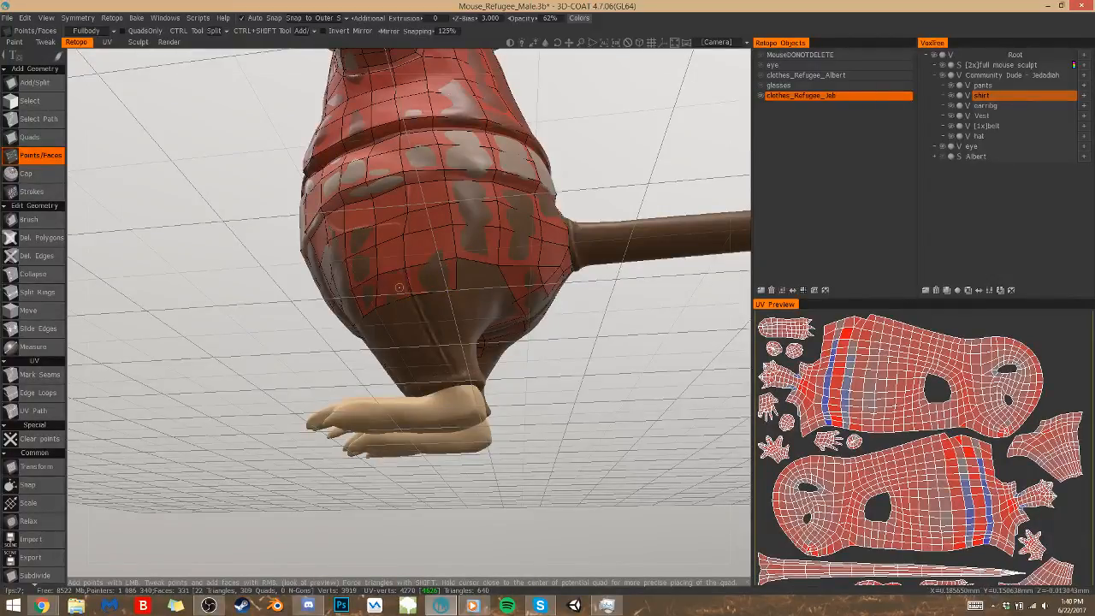
pyautogui.moveTo(572, 360); pyautogui.dragTo(573, 360)
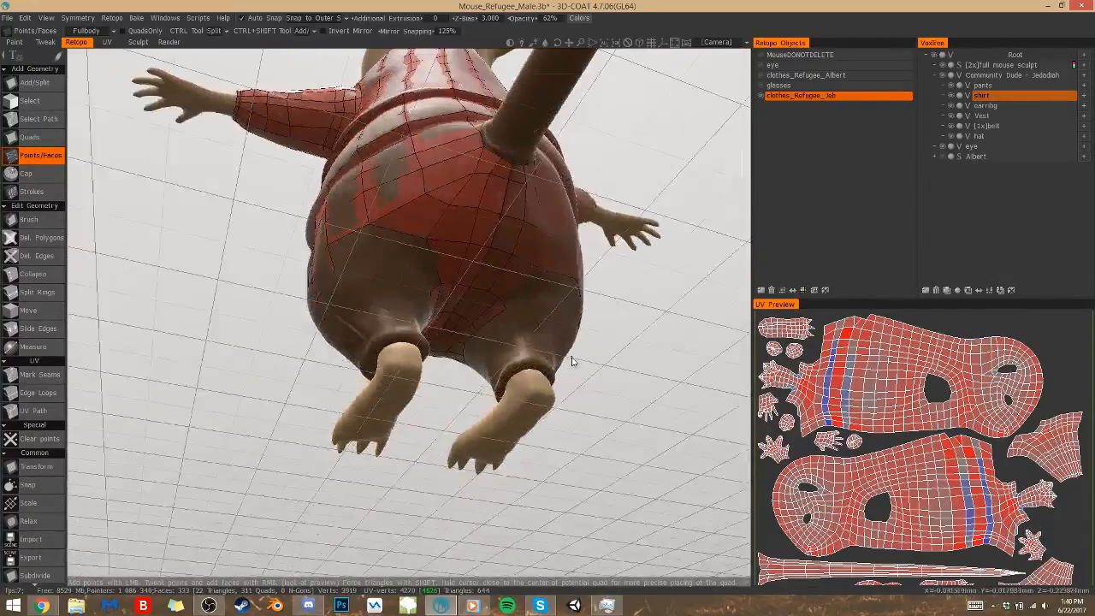
pyautogui.click(396, 250)
pyautogui.rightClick(352, 251)
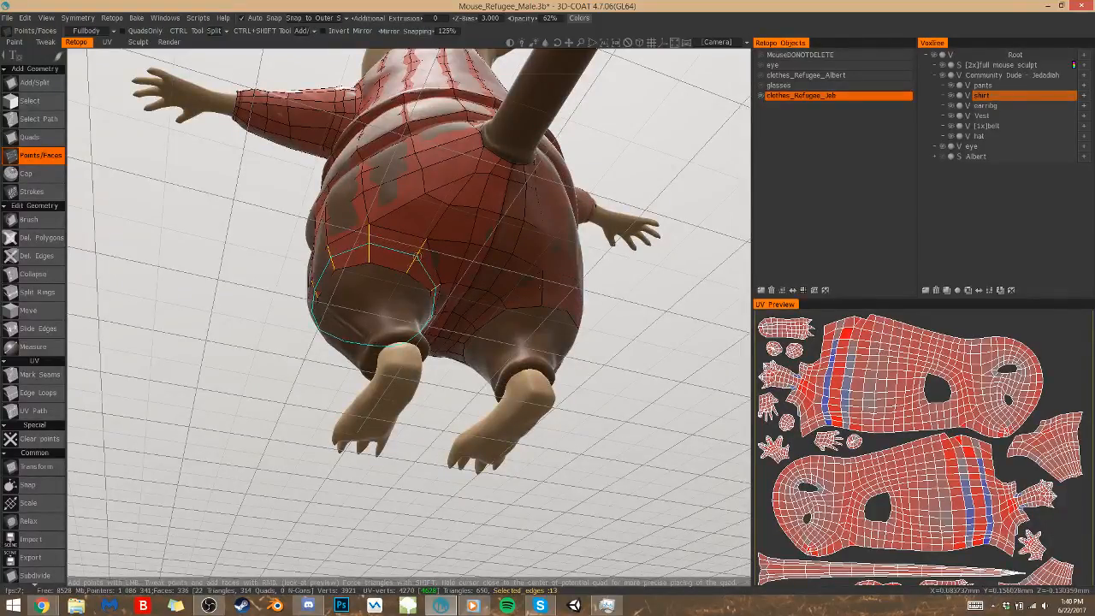
# Extend the pants mesh down the outer side of the lower leg to the cuff with new points and quads
pyautogui.keyDown('alt'); pyautogui.moveTo(414, 256); pyautogui.dragTo(414, 255); pyautogui.keyUp('alt')
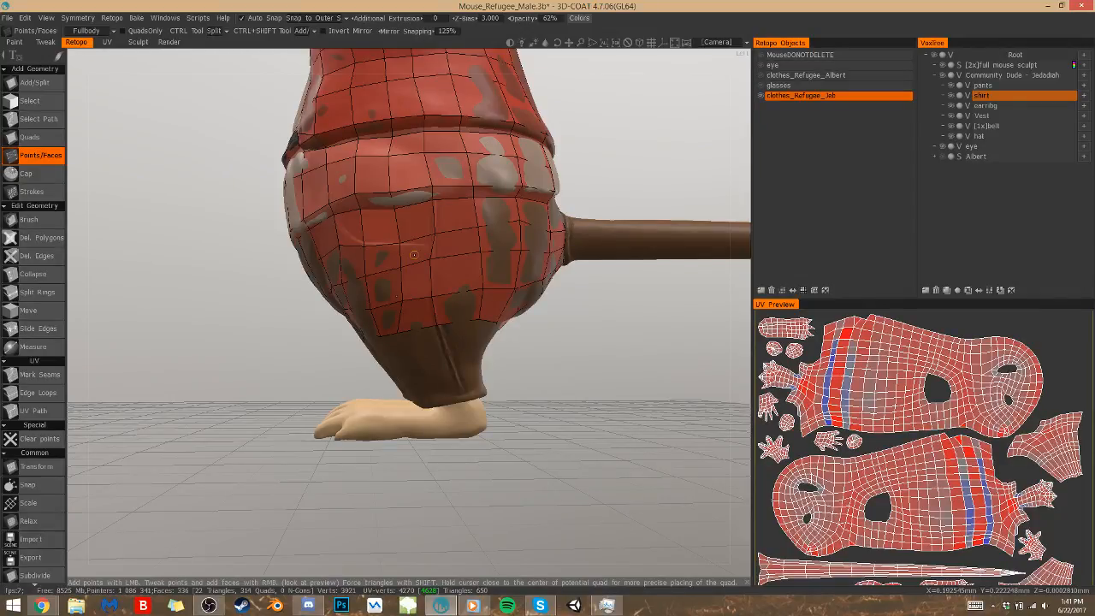
pyautogui.click(444, 351)
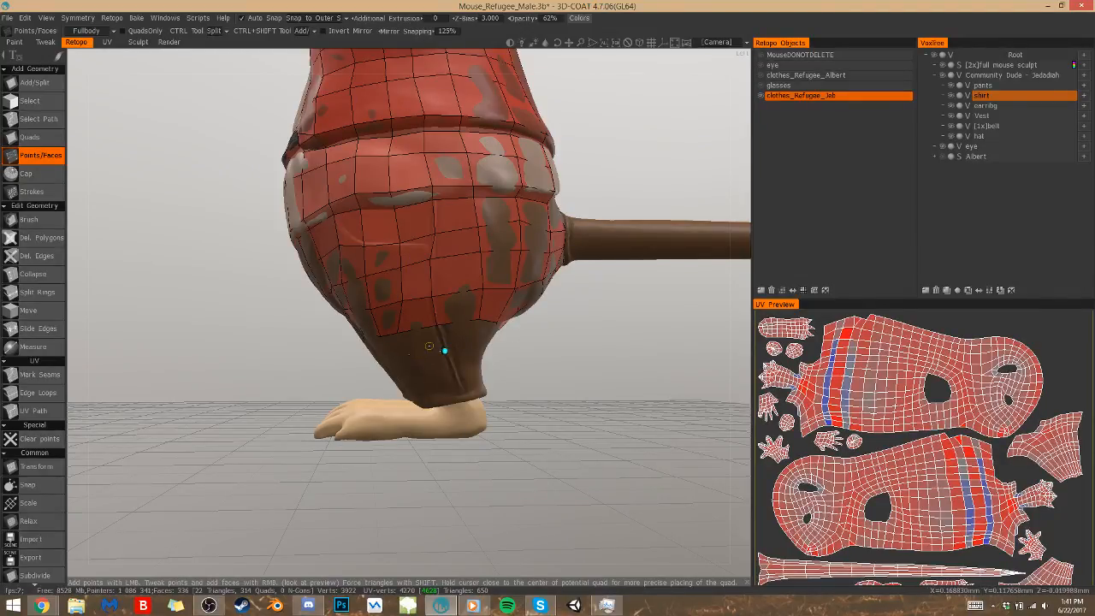
pyautogui.click(414, 353)
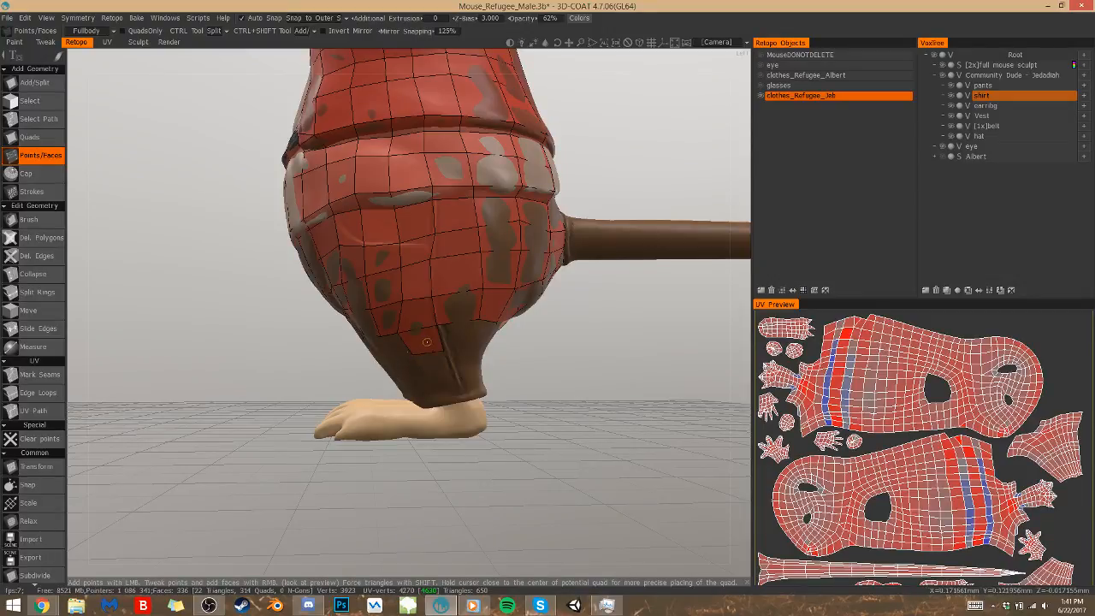
pyautogui.click(462, 334)
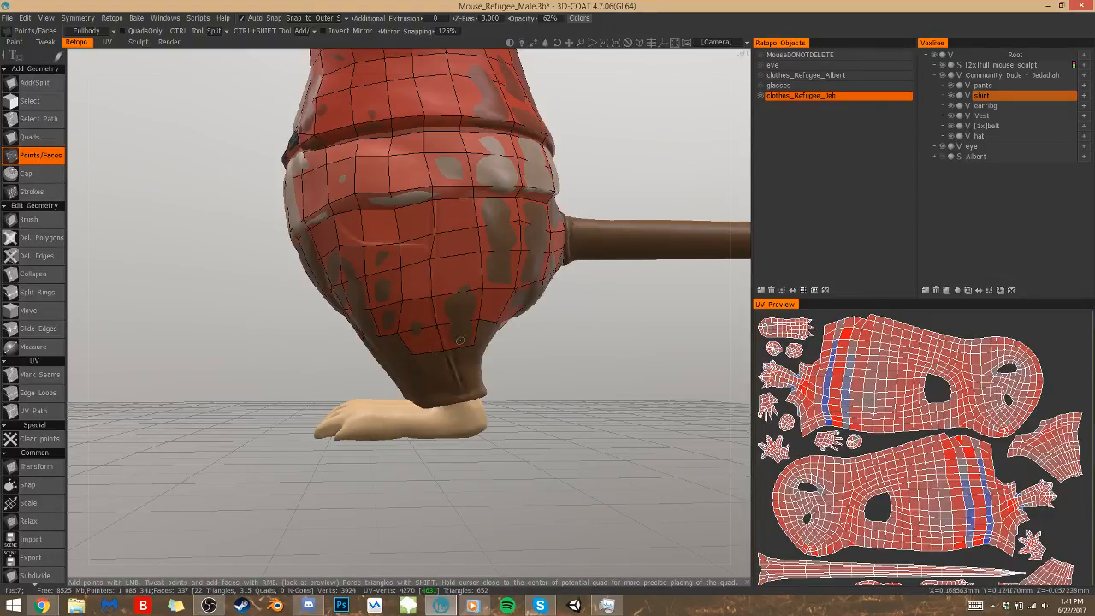
pyautogui.click(456, 375)
pyautogui.click(440, 386)
pyautogui.click(444, 366)
# Build a column of quads down the back of the lower leg from the thigh mesh to the cuff
pyautogui.moveTo(489, 374); pyautogui.dragTo(409, 357)
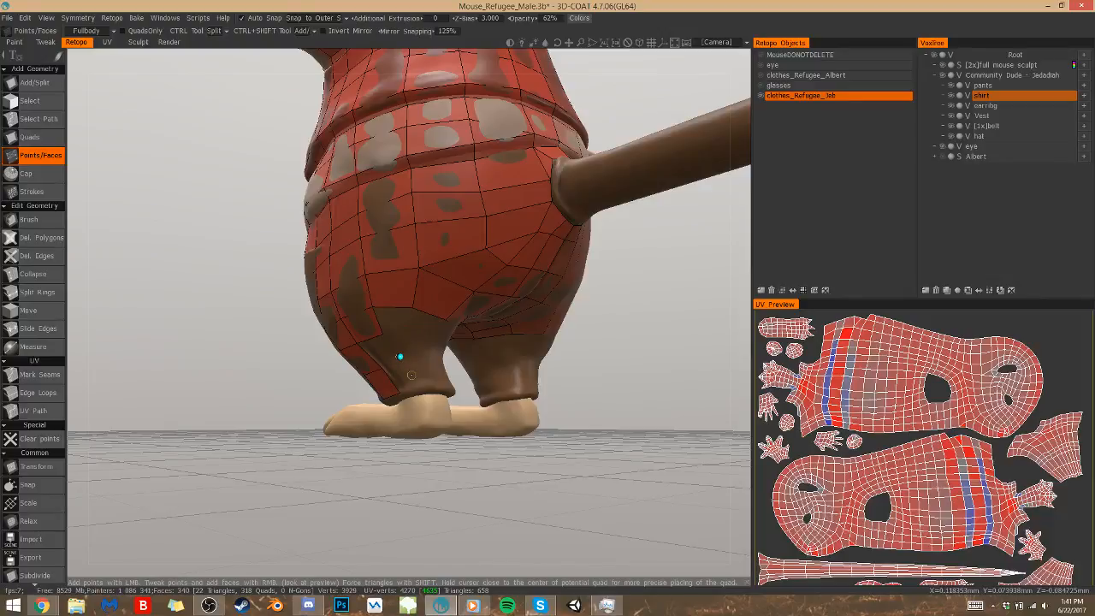
pyautogui.click(397, 373)
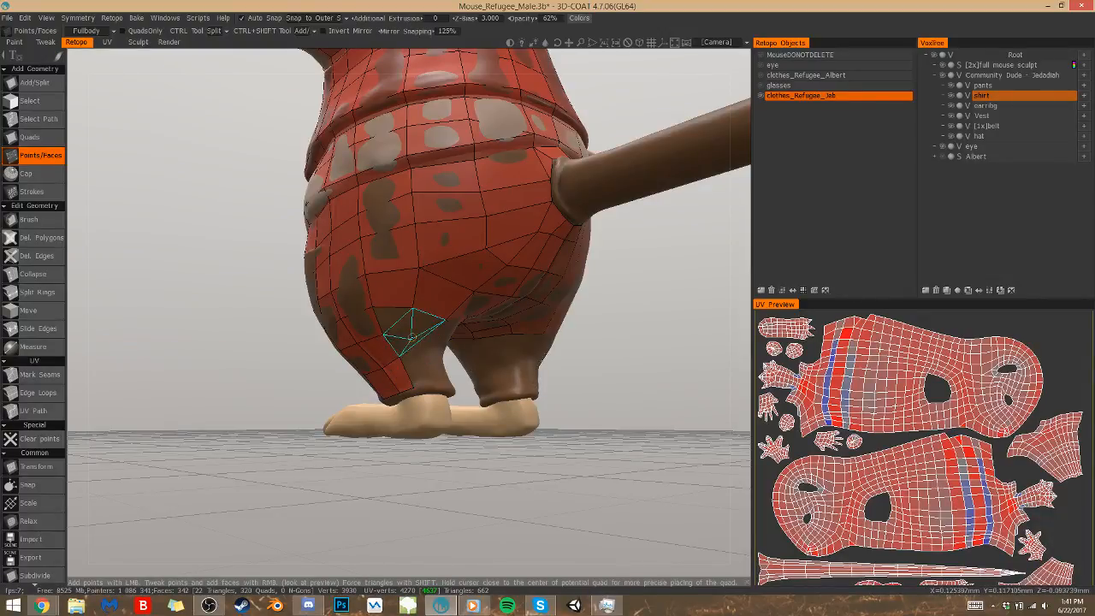
pyautogui.click(414, 332)
pyautogui.click(429, 386)
pyautogui.rightClick(414, 372)
pyautogui.rightClick(405, 346)
pyautogui.rightClick(393, 321)
# Continue the quads around the inner back of the lower leg, from the crotch edge down to the cuff
pyautogui.keyDown('alt'); pyautogui.moveTo(470, 389); pyautogui.dragTo(385, 326); pyautogui.keyUp('alt')
pyautogui.click(388, 326)
pyautogui.click(408, 332)
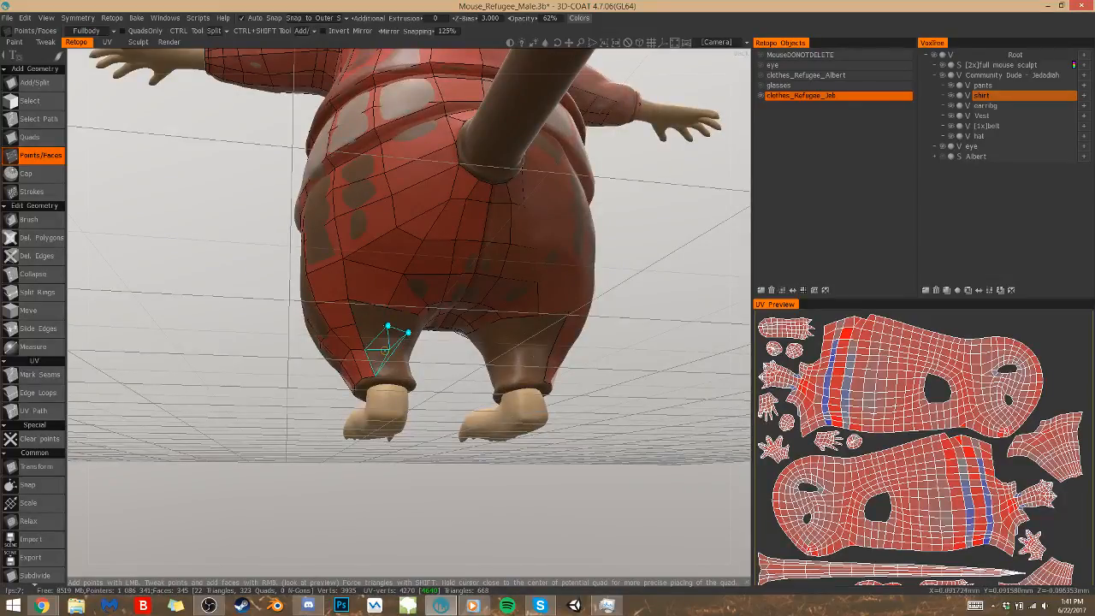
pyautogui.click(401, 355)
pyautogui.click(394, 376)
pyautogui.rightClick(387, 364)
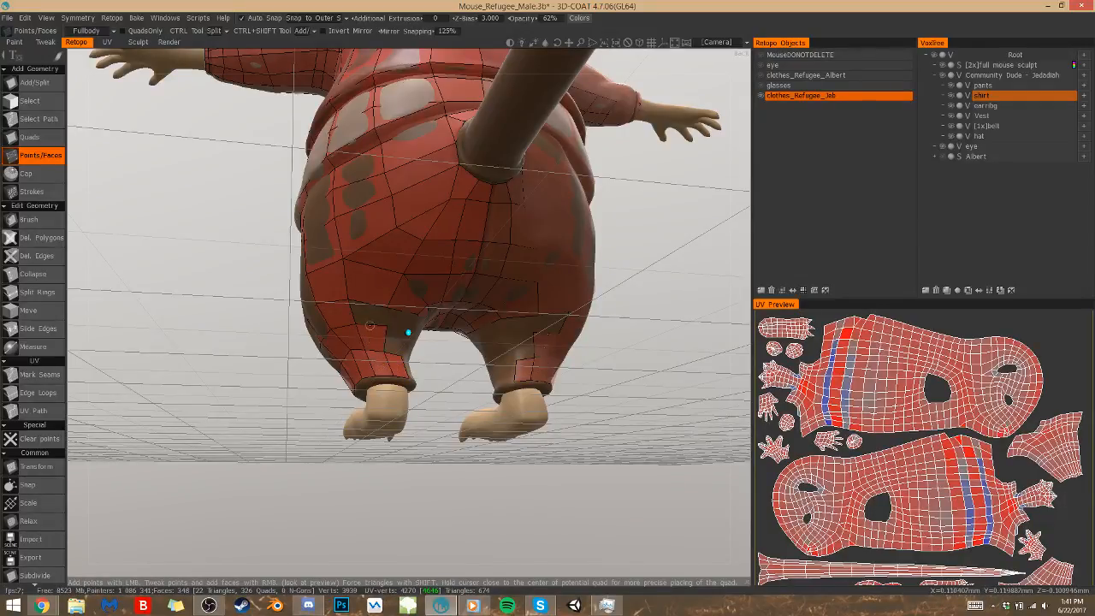
pyautogui.rightClick(379, 326)
pyautogui.rightClick(394, 348)
# Place three points down the inner side of the lower leg and fill the quads between the crotch edge and cuff
pyautogui.keyDown('alt'); pyautogui.moveTo(398, 375); pyautogui.dragTo(353, 332); pyautogui.keyUp('alt')
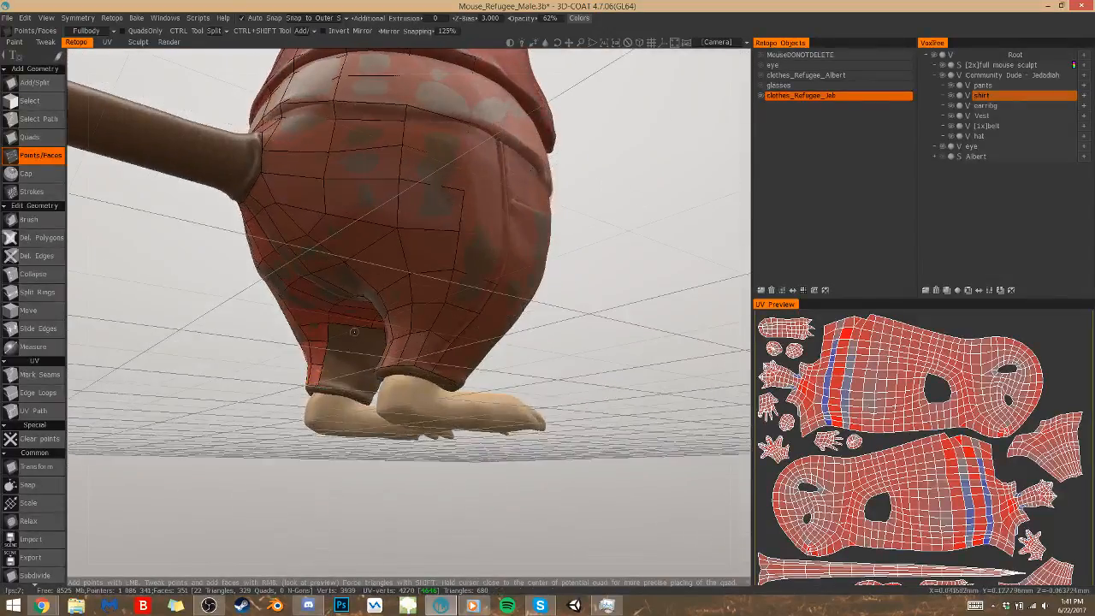
pyautogui.click(366, 342)
pyautogui.click(358, 367)
pyautogui.click(350, 390)
pyautogui.rightClick(339, 375)
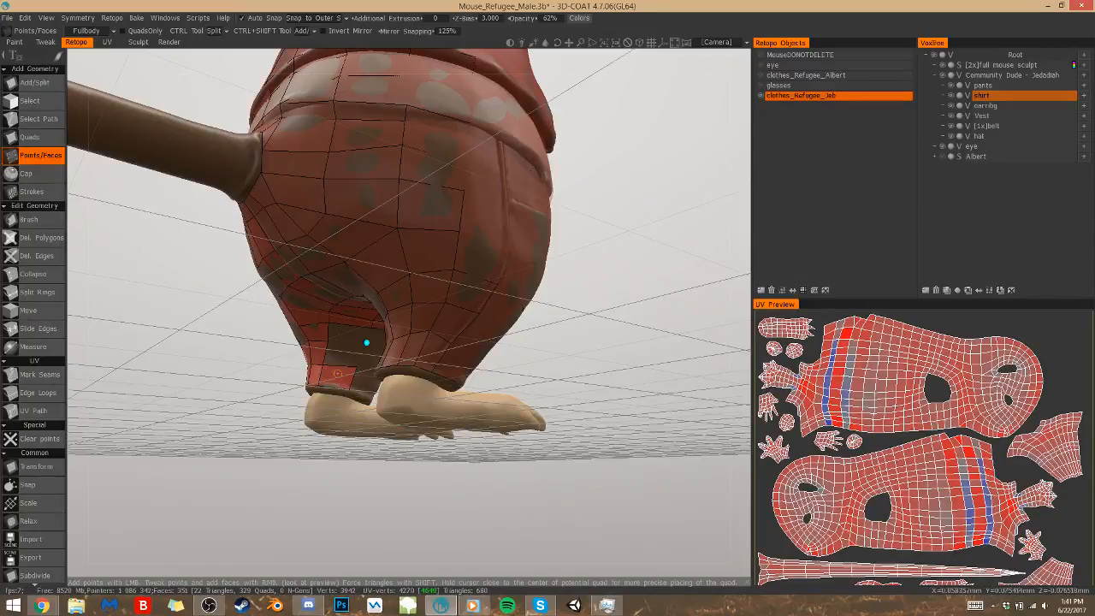
pyautogui.rightClick(345, 350)
pyautogui.rightClick(351, 332)
# Place three points down the inner side of the lower leg towards the front and fill quads from the crotch edge to the cuff
pyautogui.keyDown('alt'); pyautogui.moveTo(492, 342); pyautogui.dragTo(295, 351); pyautogui.keyUp('alt')
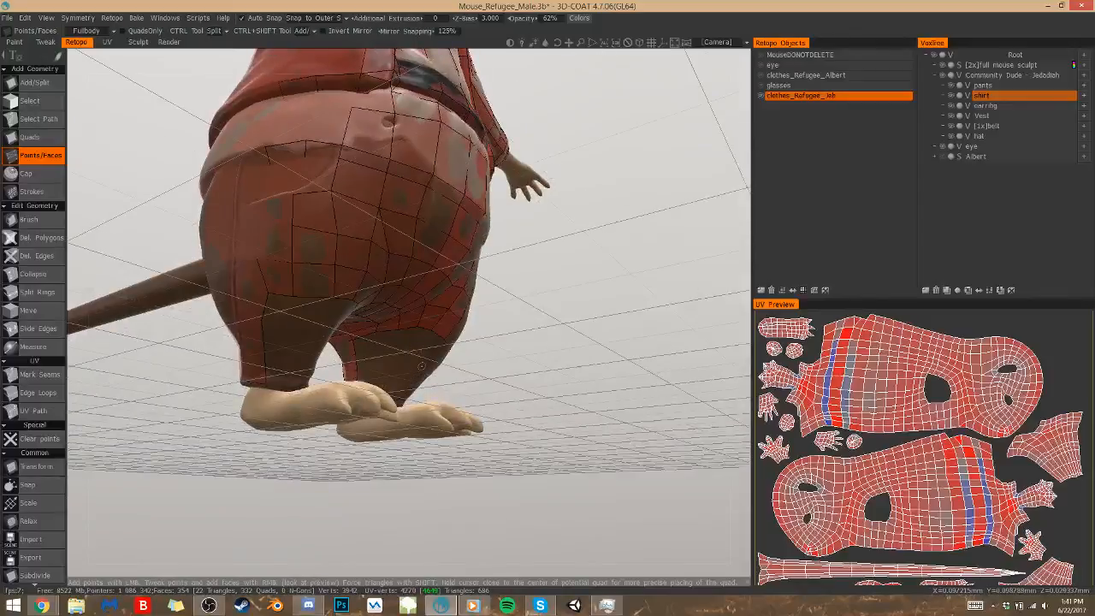
pyautogui.keyDown('alt'); pyautogui.moveTo(514, 372); pyautogui.dragTo(476, 365); pyautogui.keyUp('alt')
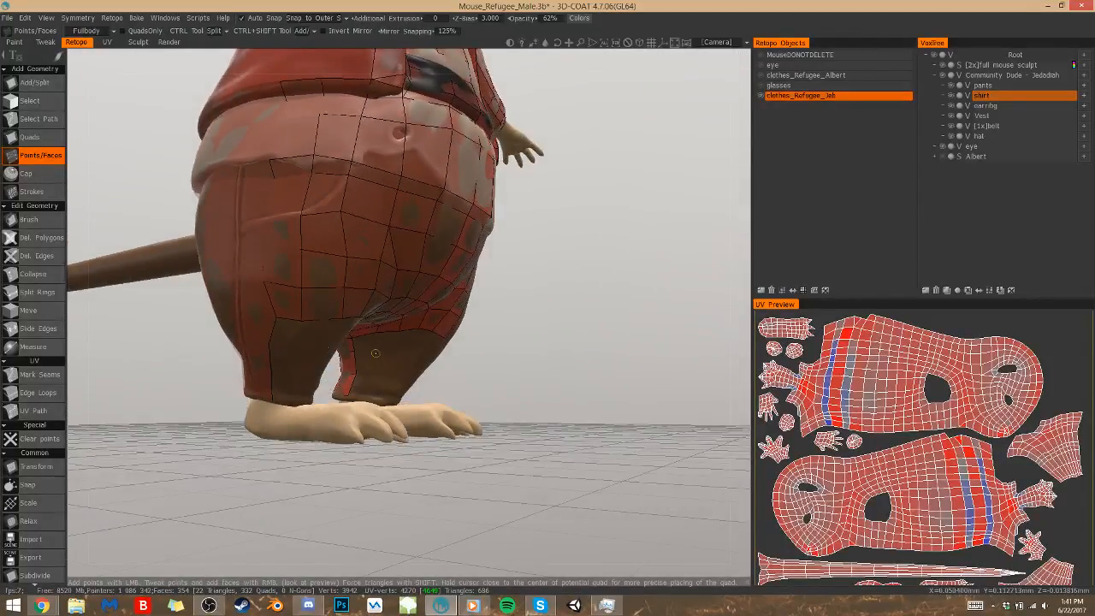
pyautogui.click(375, 350)
pyautogui.click(372, 373)
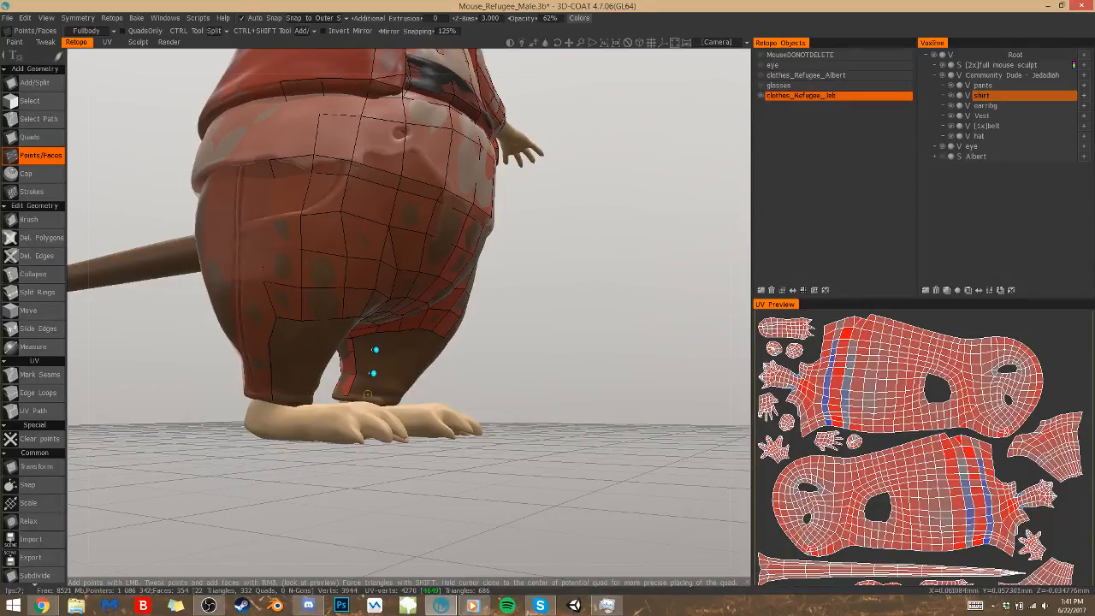
pyautogui.click(366, 396)
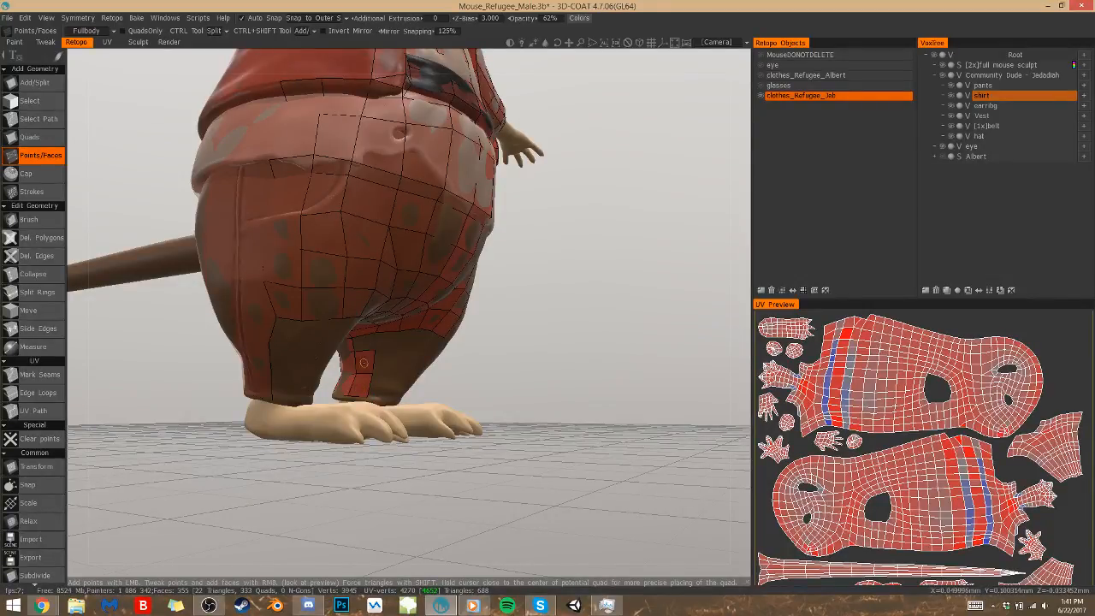
pyautogui.rightClick(365, 342)
# Build another strip of quads down the inner front of the lower leg to the cuff and close the gap to the neighbouring column
pyautogui.click(399, 351)
pyautogui.click(412, 353)
pyautogui.rightClick(404, 340)
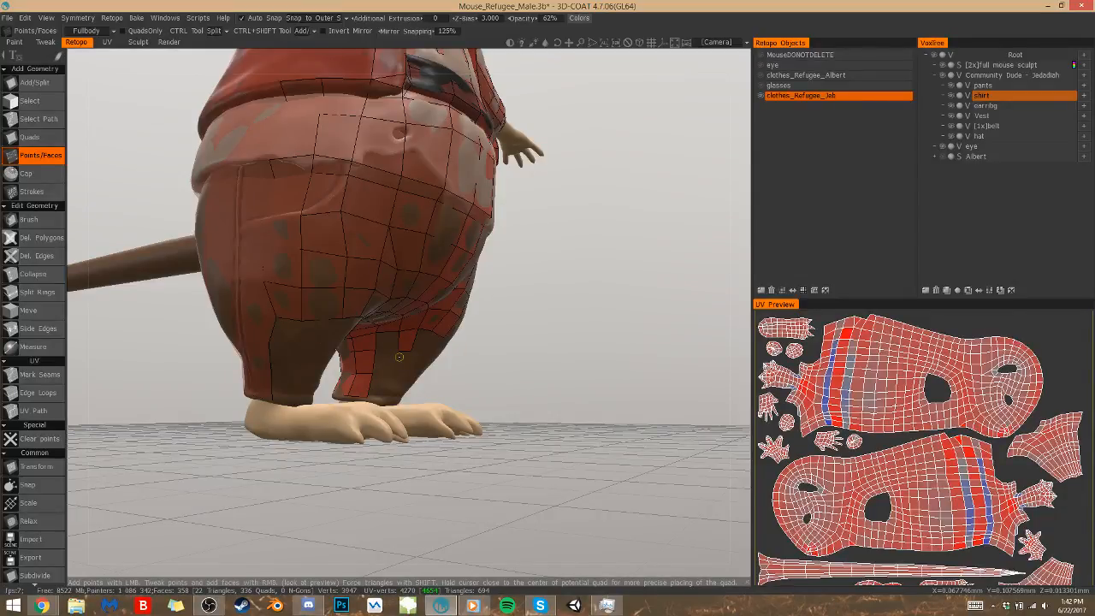
pyautogui.click(393, 375)
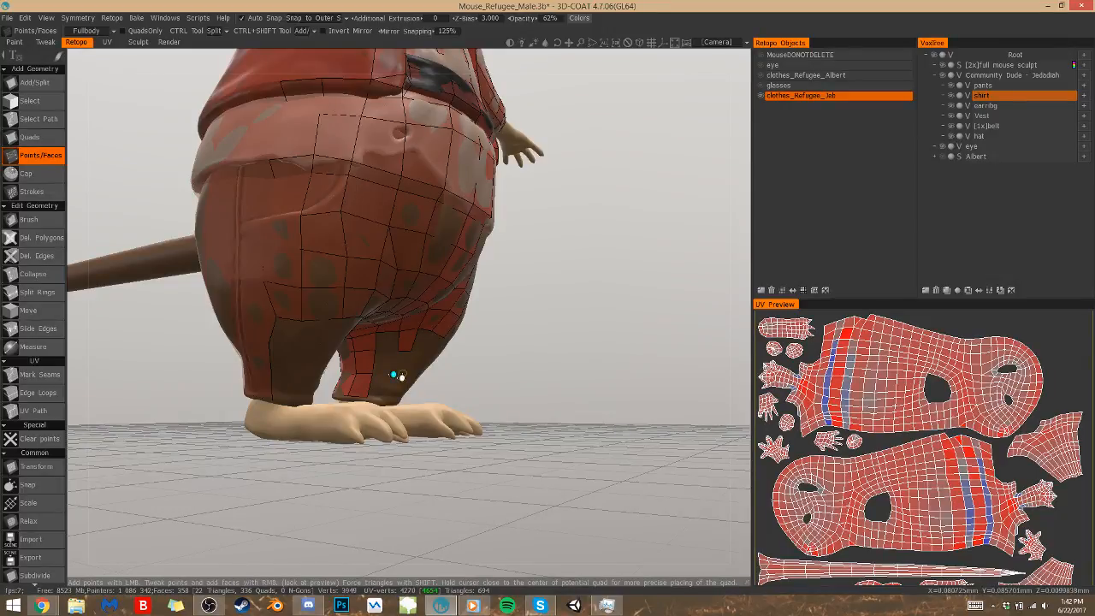
pyautogui.click(395, 375)
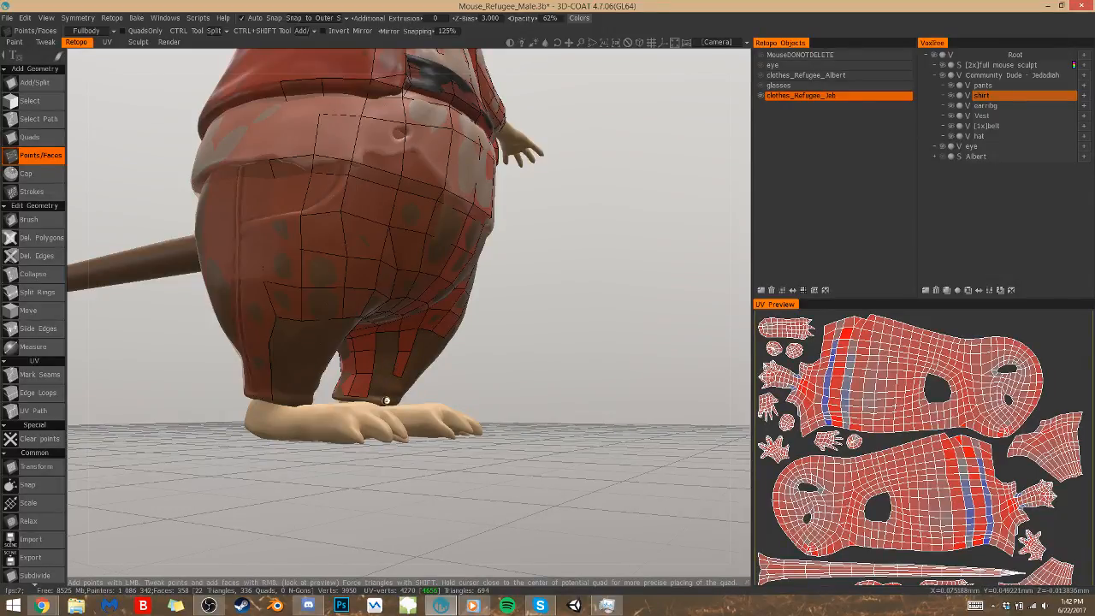
pyautogui.click(391, 399)
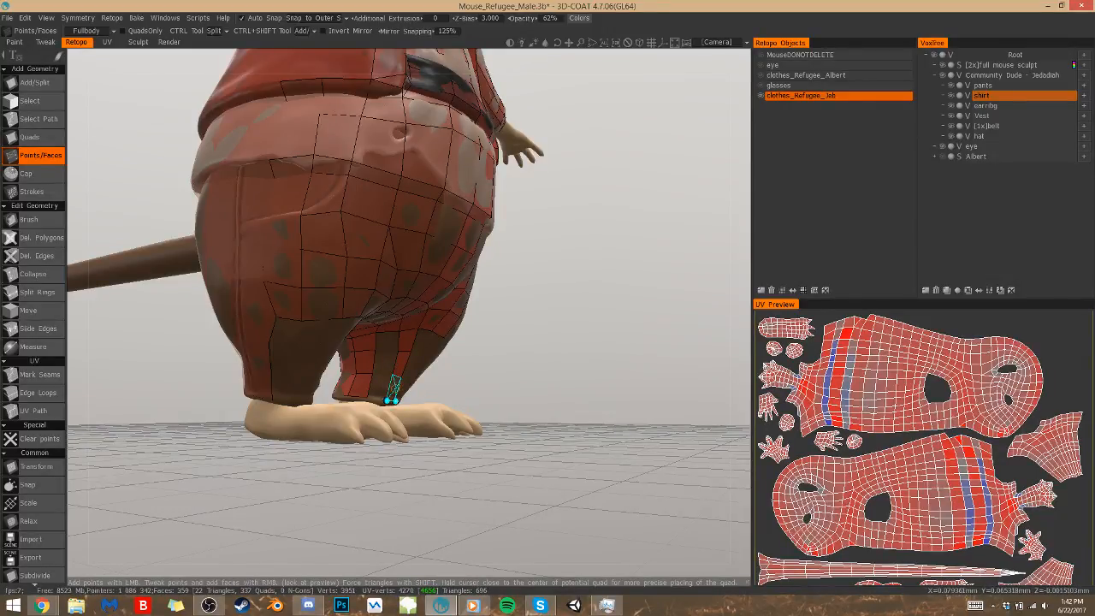
pyautogui.click(376, 388)
pyautogui.click(384, 361)
pyautogui.click(387, 343)
# Place points across the front of the lower leg below the thigh mesh and fill two quads between them
pyautogui.moveTo(433, 378); pyautogui.dragTo(400, 352)
pyautogui.click(414, 342)
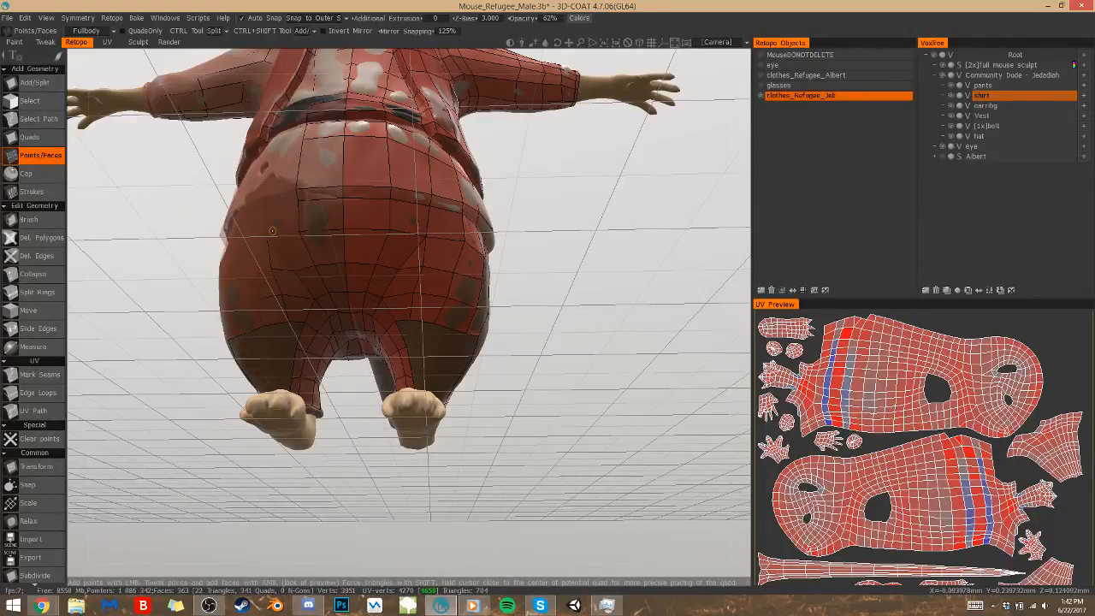
pyautogui.click(416, 344)
pyautogui.click(434, 344)
pyautogui.rightClick(424, 333)
pyautogui.rightClick(414, 333)
# Add two points lower on the shin and fill the next quads down the inner front of the leg
pyautogui.moveTo(539, 377); pyautogui.dragTo(543, 432)
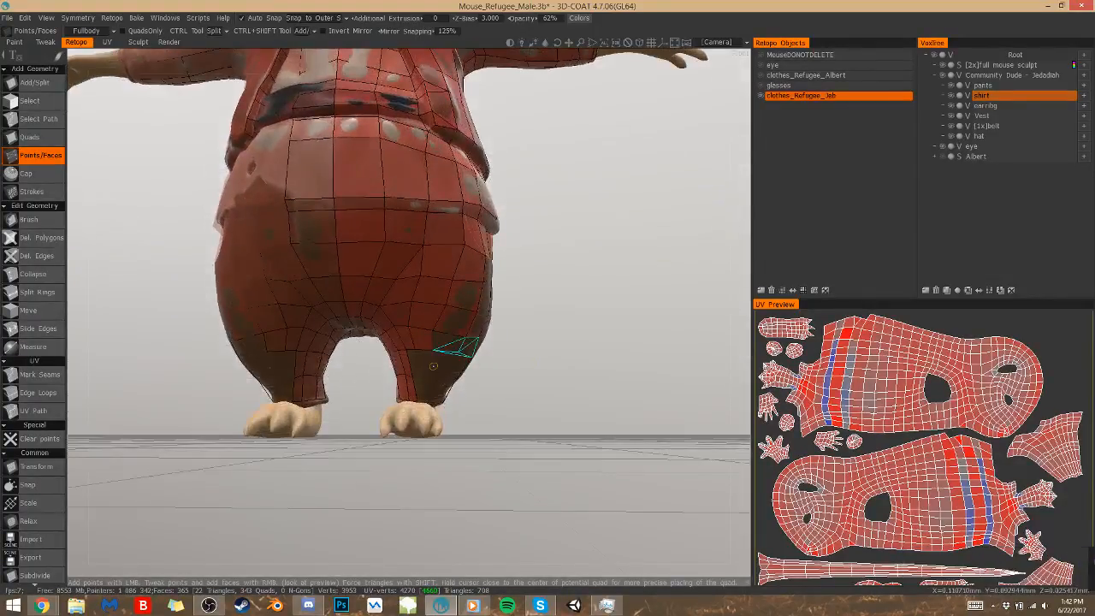
pyautogui.click(419, 377)
pyautogui.click(430, 377)
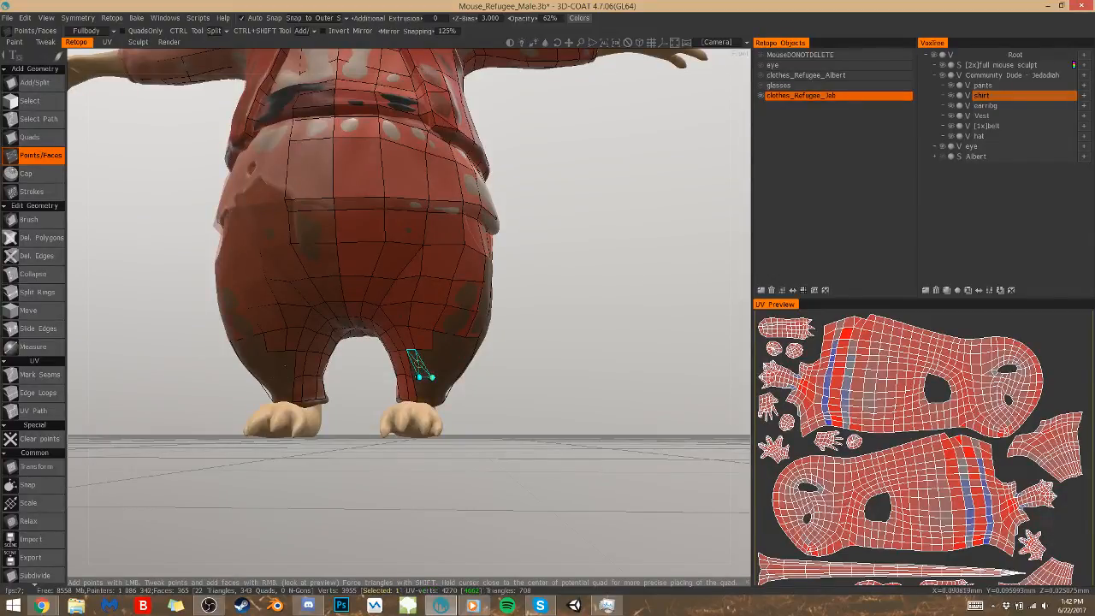
pyautogui.rightClick(412, 364)
# Add a point at the outer front of the lower leg and fill the quads joining the front to the outer side
pyautogui.click(445, 343)
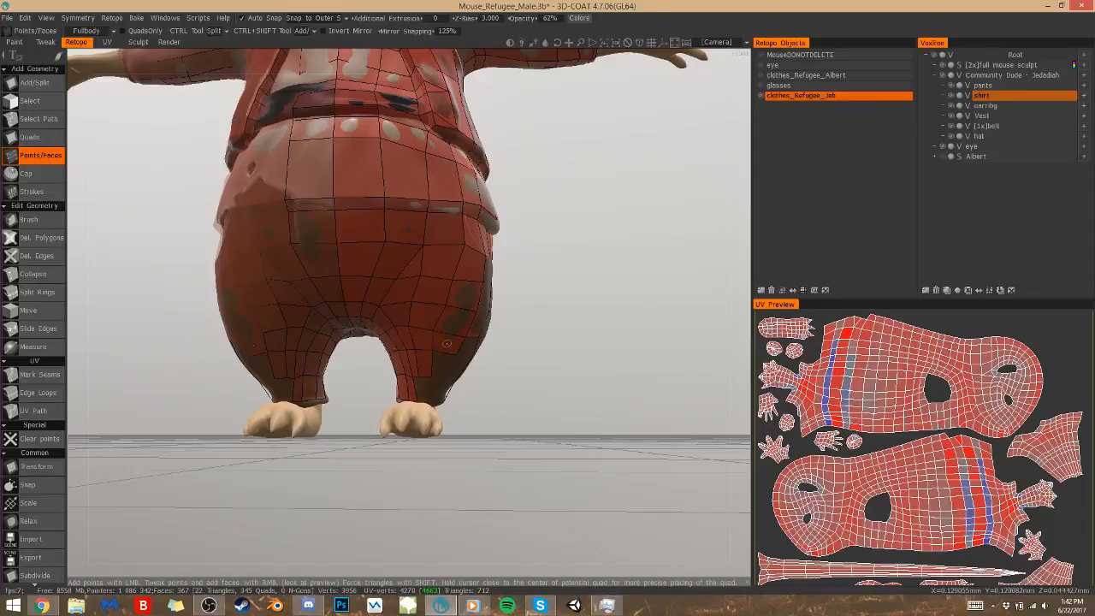
pyautogui.moveTo(488, 351); pyautogui.dragTo(451, 353)
pyautogui.rightClick(456, 334)
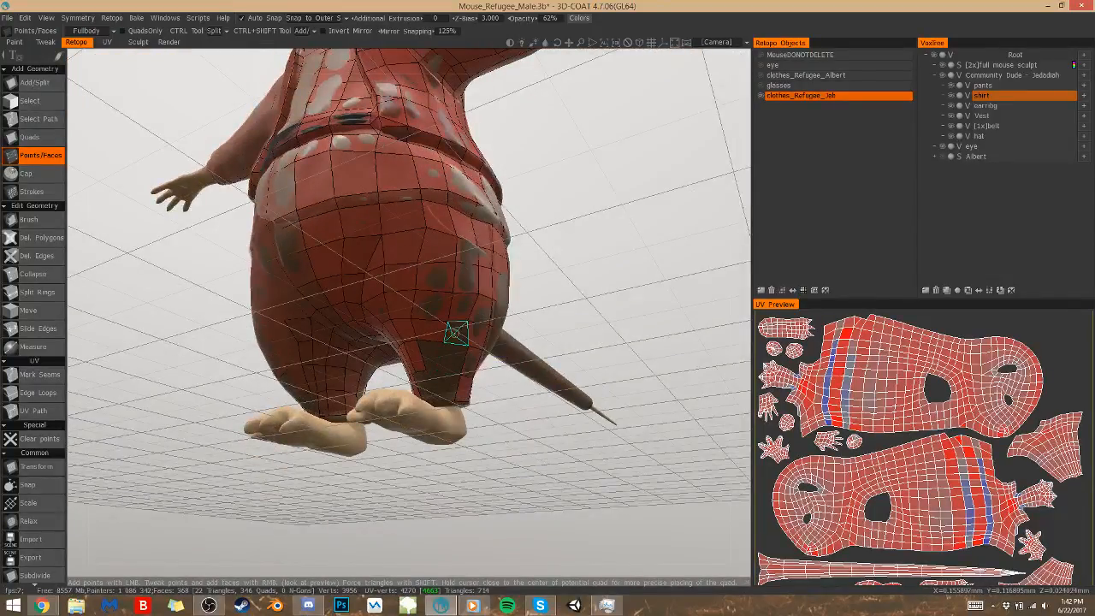
pyautogui.rightClick(444, 361)
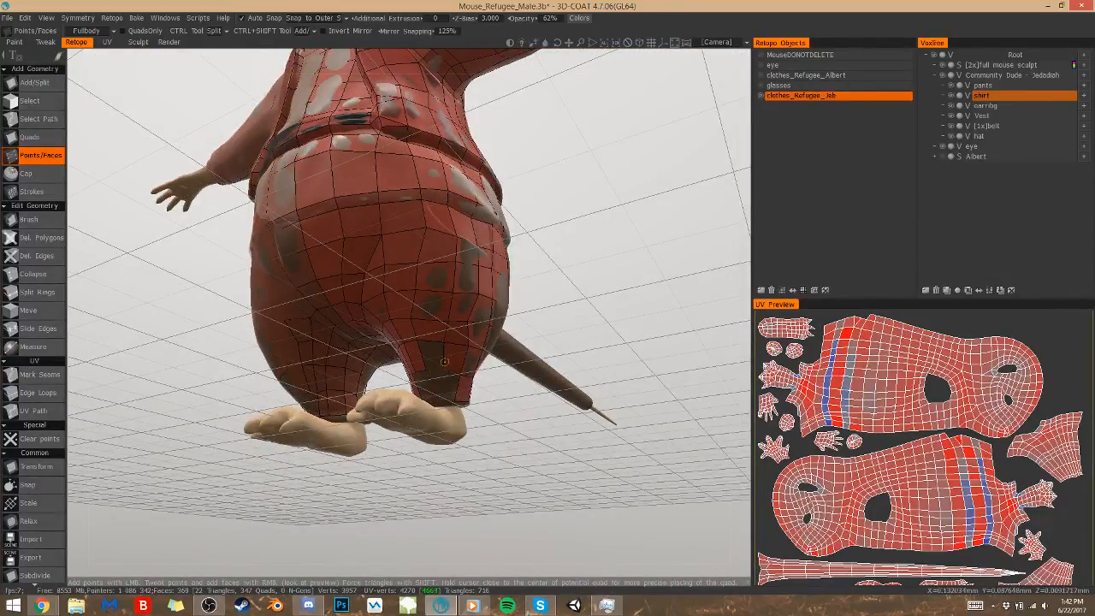
pyautogui.rightClick(431, 356)
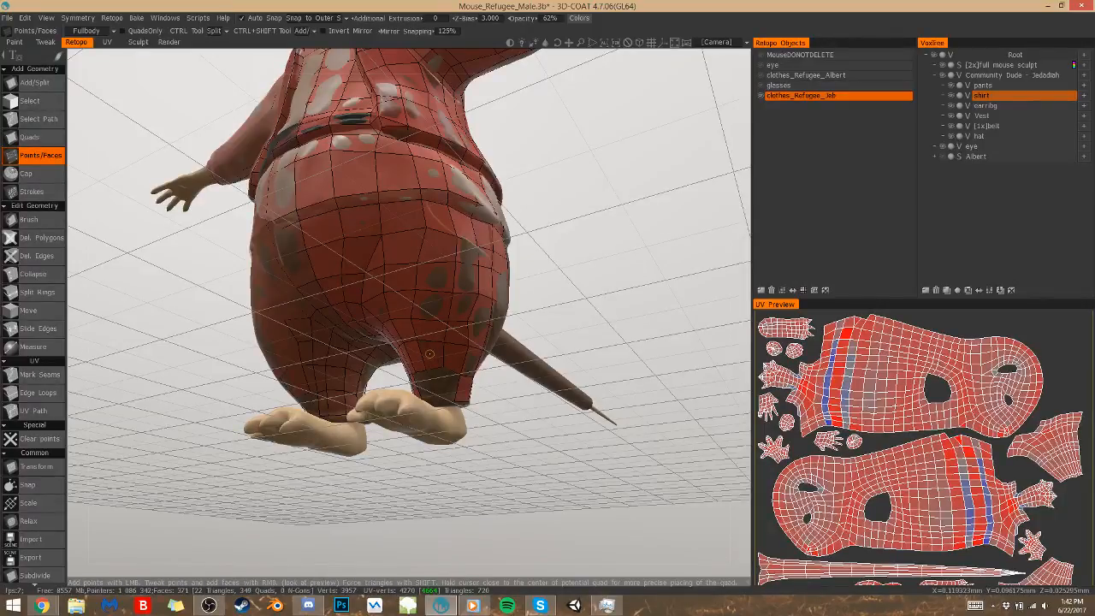
# Fill the bottom row of quads along the front of the leg, down to the cuff
pyautogui.moveTo(517, 339); pyautogui.dragTo(509, 392)
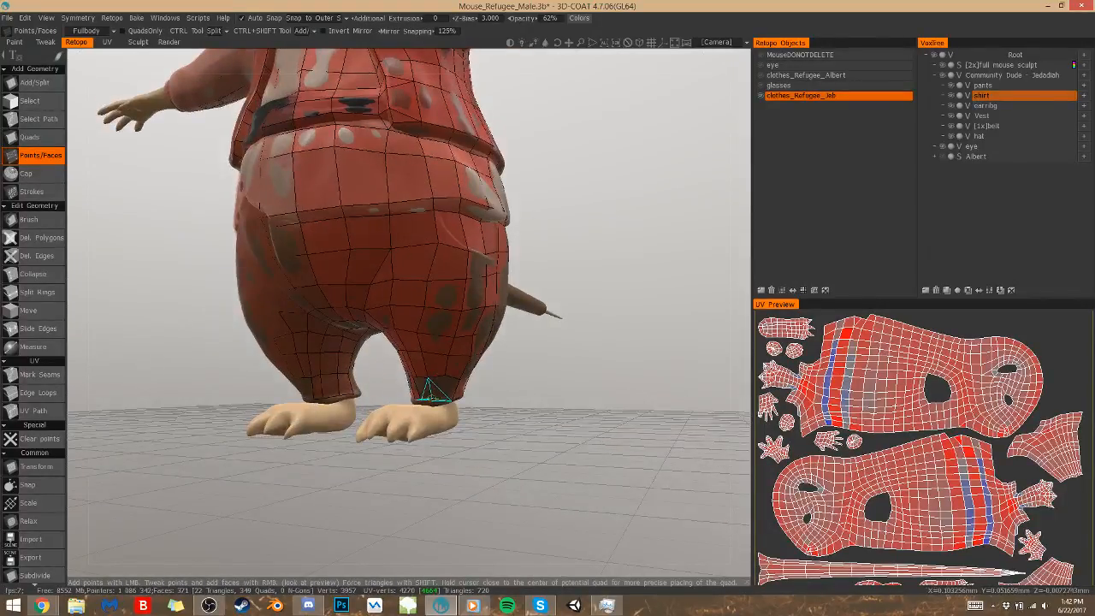
pyautogui.rightClick(438, 390)
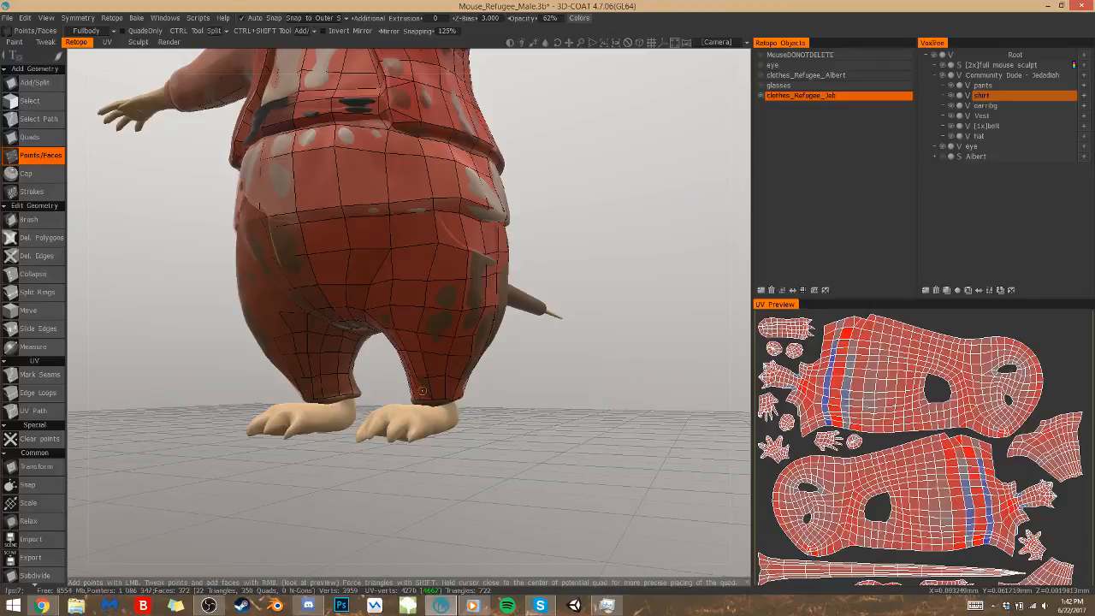
pyautogui.rightClick(423, 389)
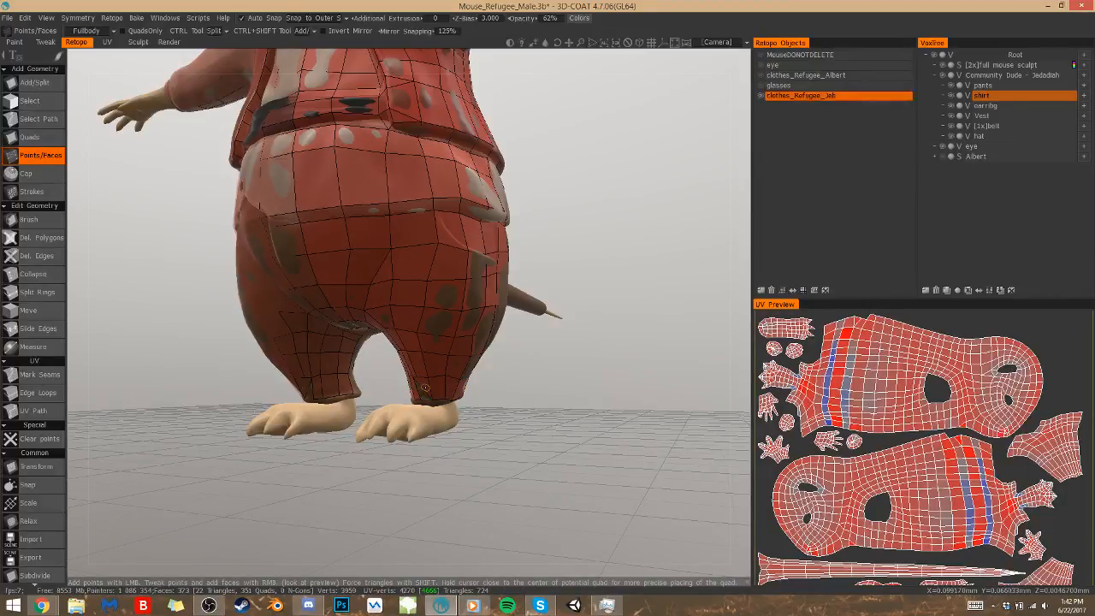
pyautogui.moveTo(525, 385); pyautogui.dragTo(595, 366)
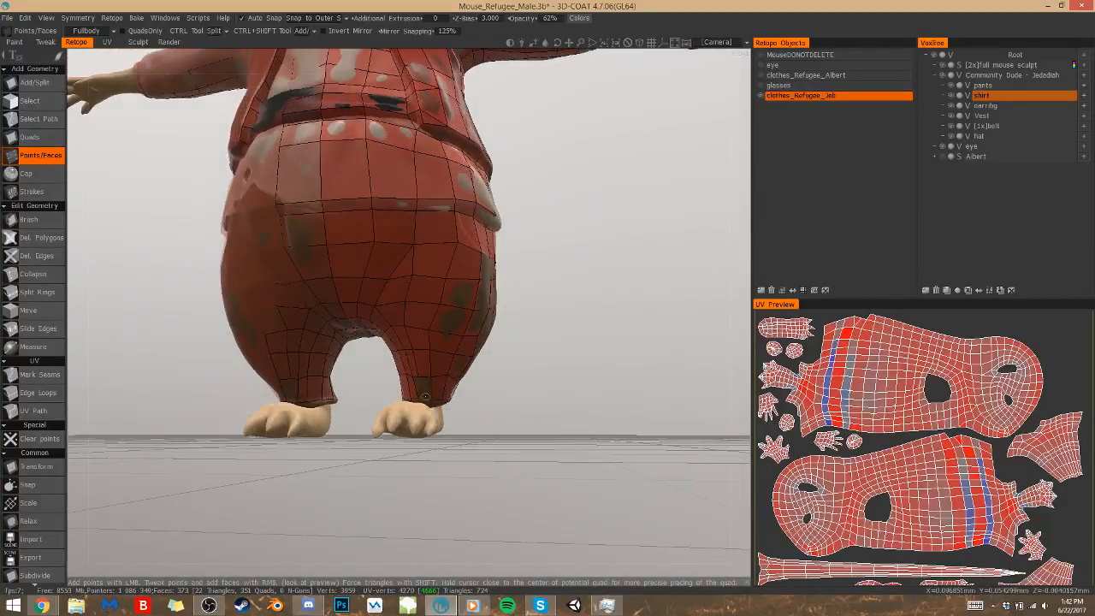
pyautogui.rightClick(424, 387)
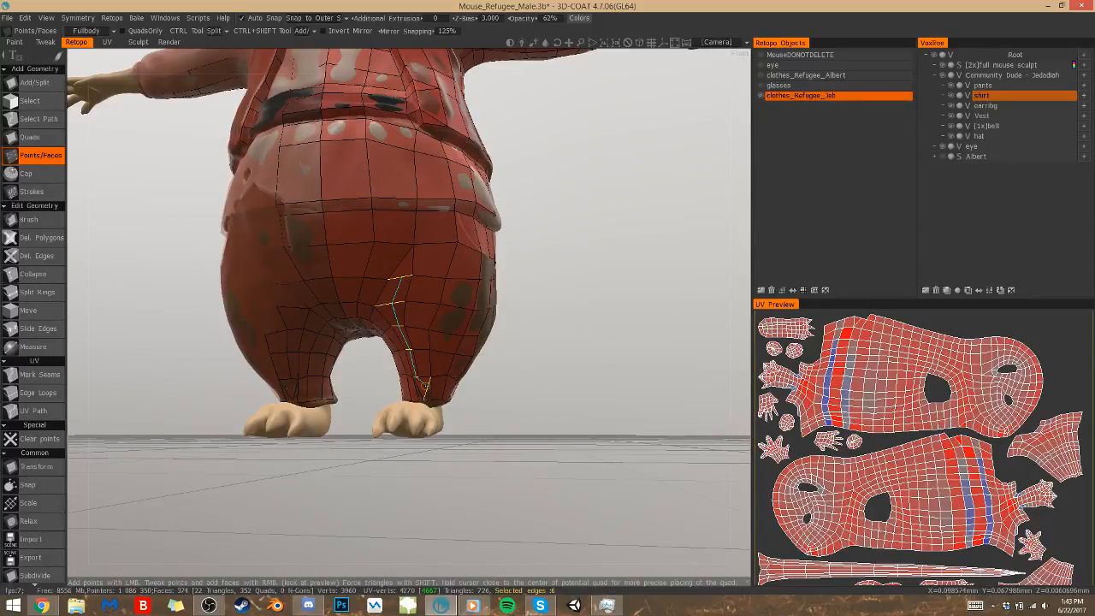
# Undo the last quad at the front cuff and refill the remaining gaps with quads
pyautogui.moveTo(477, 384); pyautogui.dragTo(556, 370, button='right')
pyautogui.hotkey('ctrl', 'z')
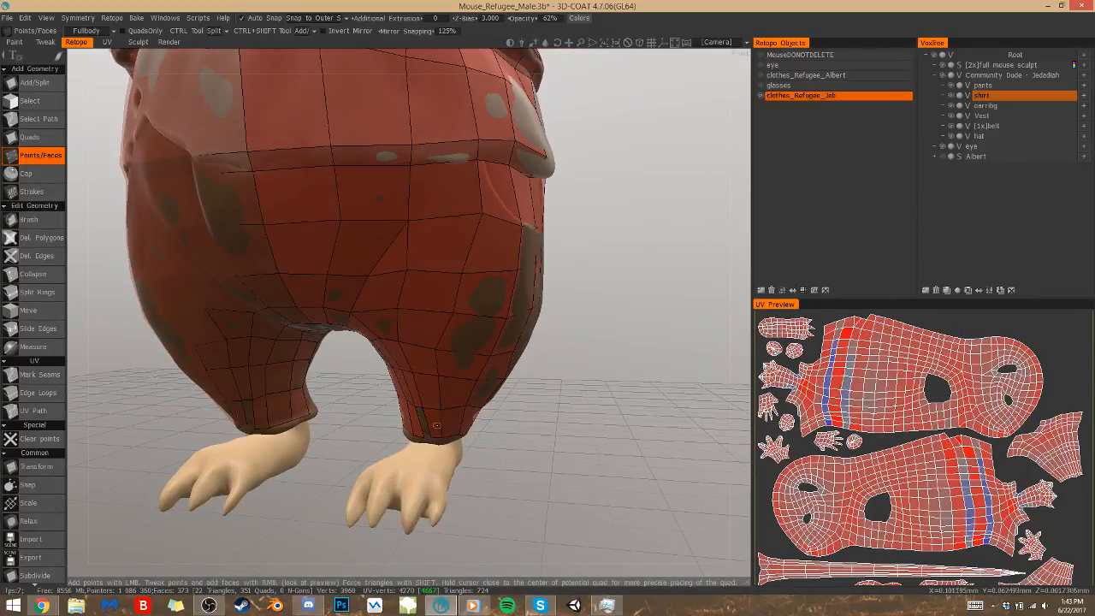
pyautogui.rightClick(436, 426)
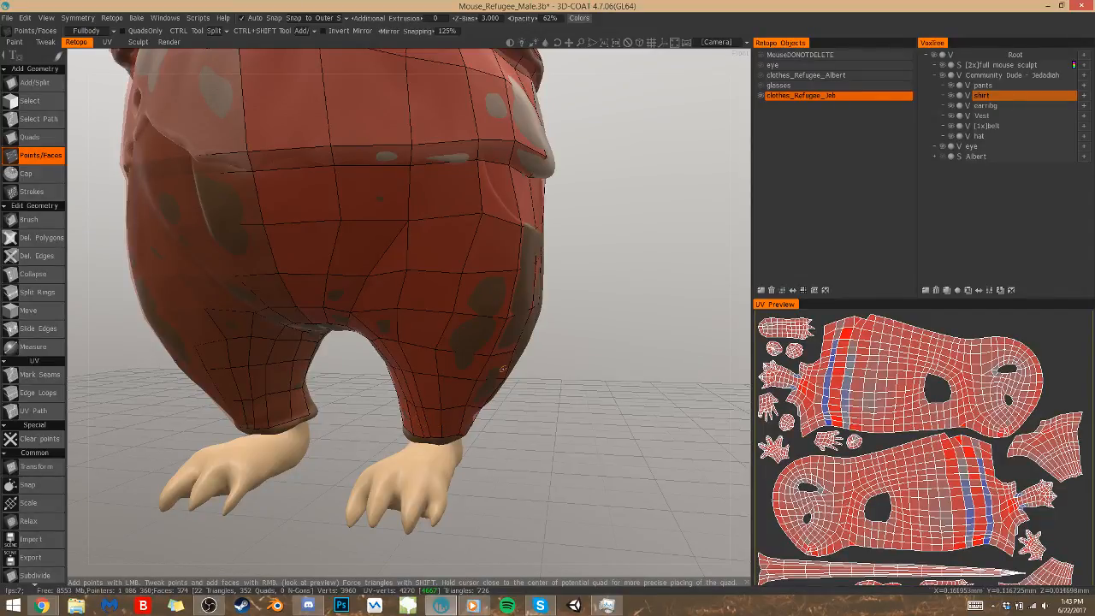
pyautogui.rightClick(416, 427)
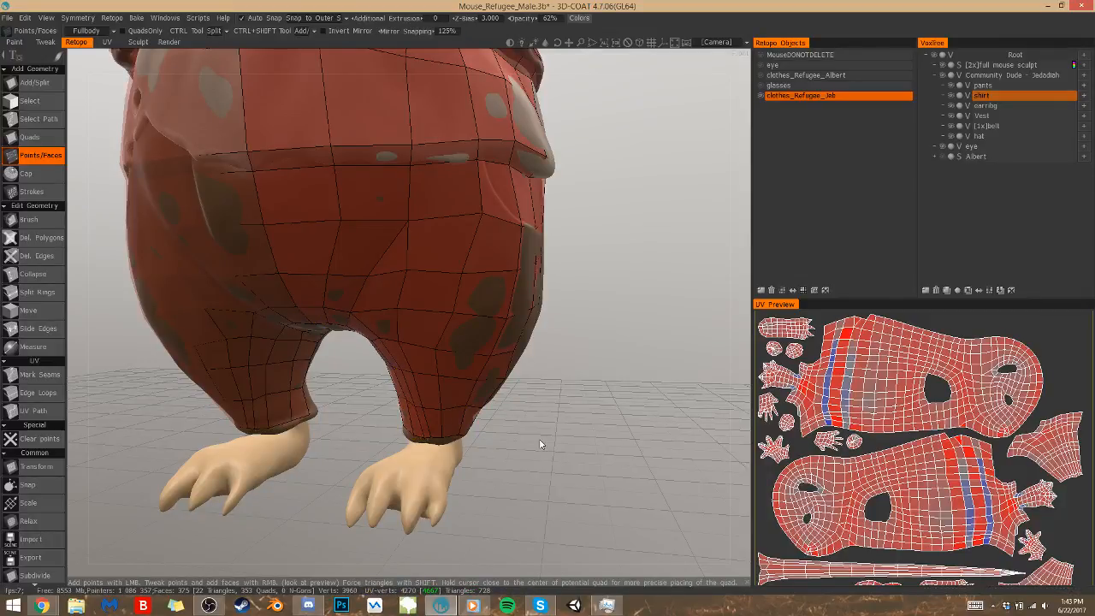
# Adjust the mesh vertices along the side and back of the cuff to follow the pants leg's hem
pyautogui.moveTo(539, 444); pyautogui.dragTo(490, 423)
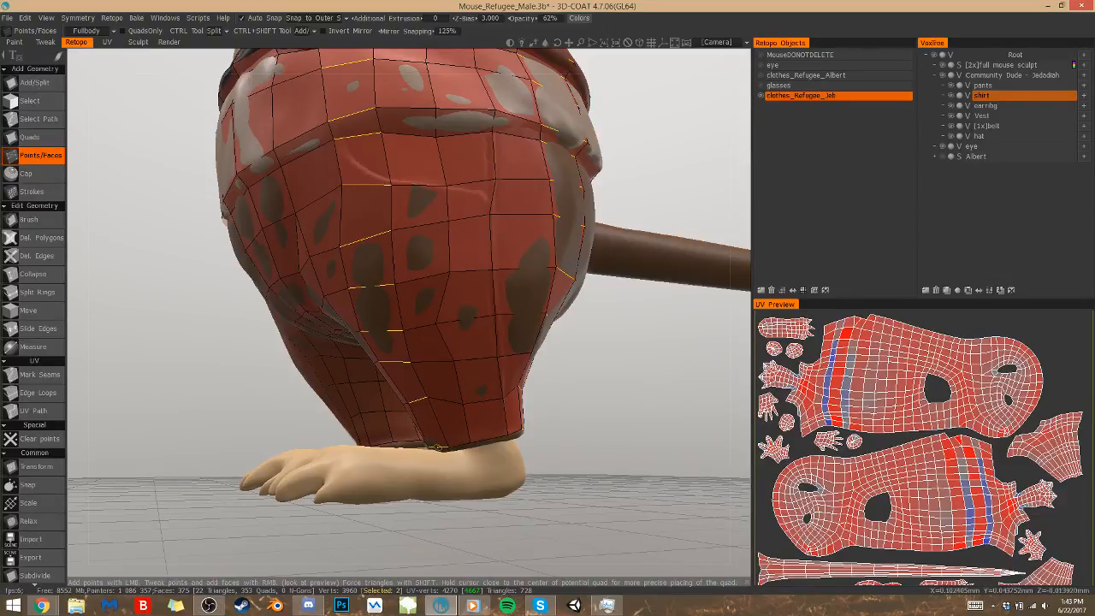
pyautogui.moveTo(559, 432); pyautogui.dragTo(423, 410)
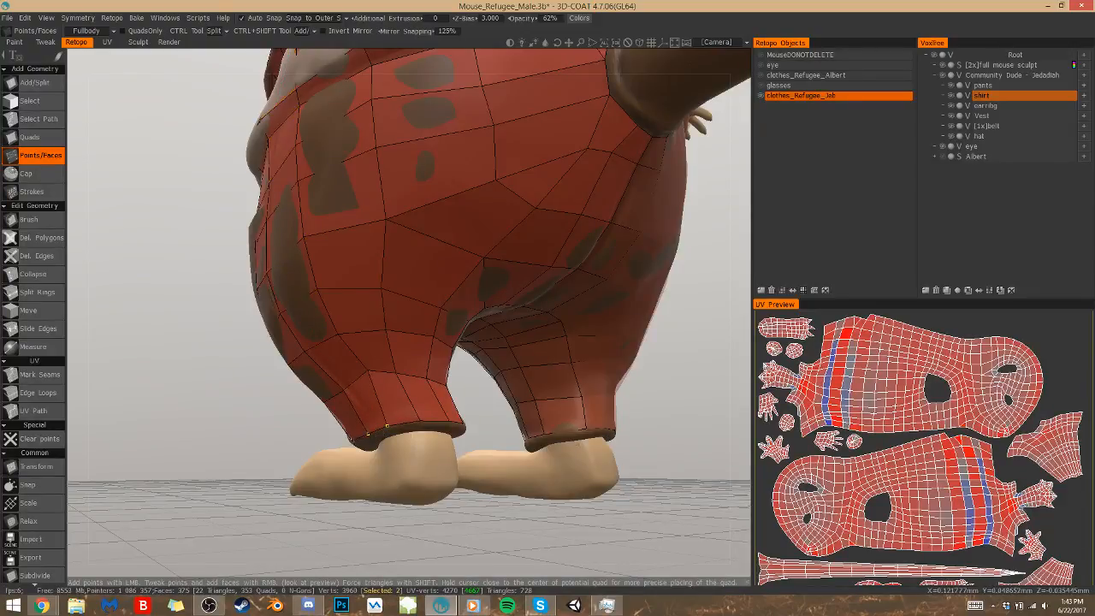
pyautogui.moveTo(353, 441); pyautogui.dragTo(351, 442, button='right')
pyautogui.moveTo(453, 533); pyautogui.dragTo(374, 472)
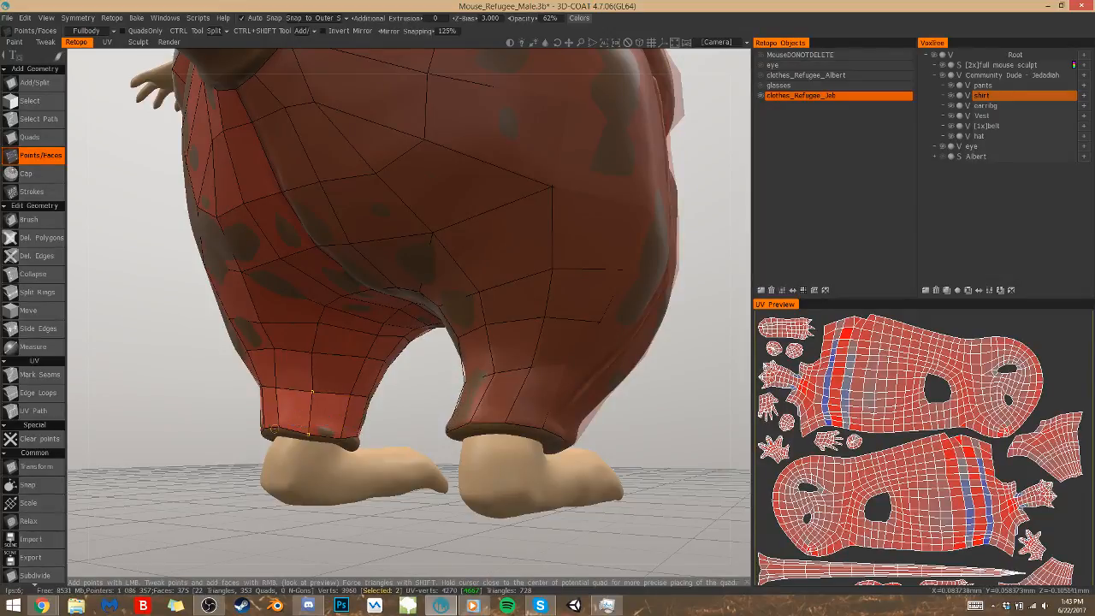
pyautogui.moveTo(325, 381); pyautogui.dragTo(355, 411)
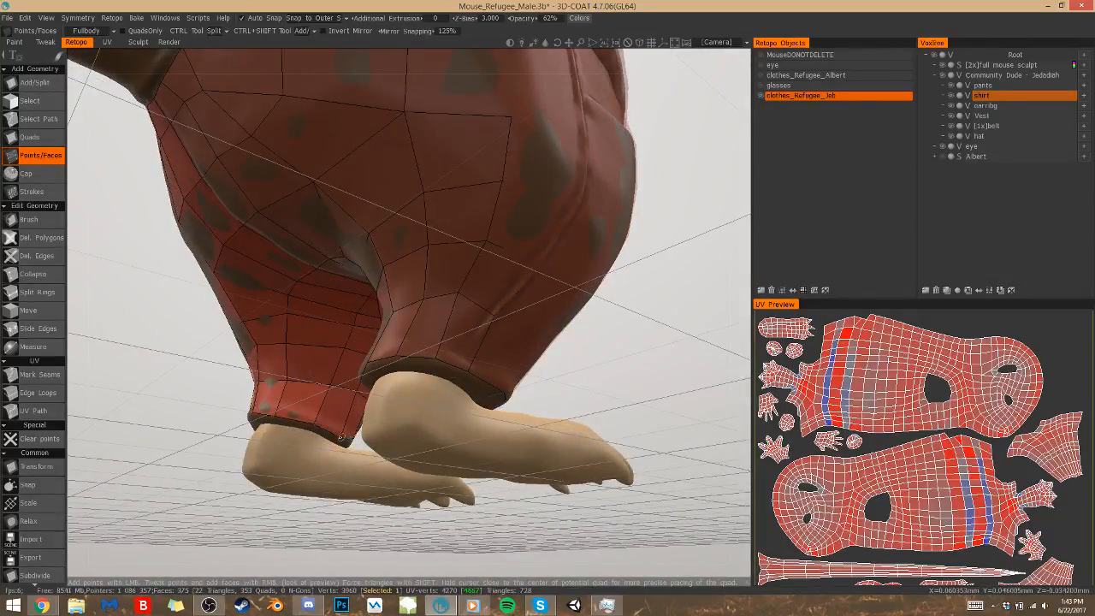
# Hide the full mouse sculpt and adjust the front cuff vertices along the exposed leg opening
pyautogui.click(943, 67)
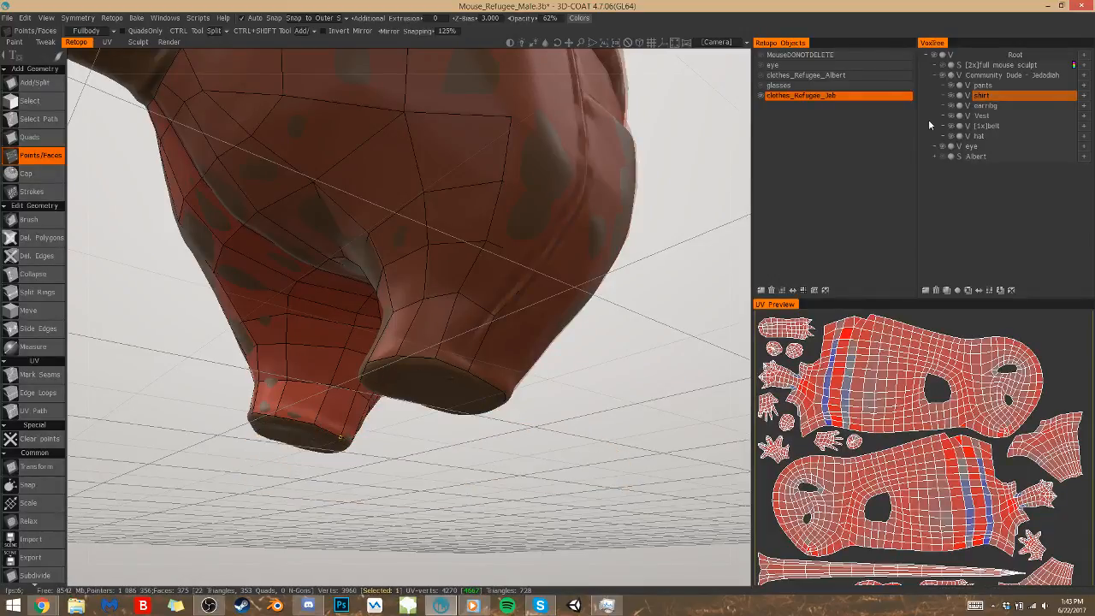
pyautogui.moveTo(414, 471)
pyautogui.mouseDown()
pyautogui.moveTo(355, 462)
pyautogui.moveTo(352, 442)
pyautogui.moveTo(407, 453)
pyautogui.moveTo(436, 477)
pyautogui.moveTo(414, 450)
pyautogui.mouseUp()
pyautogui.moveTo(416, 446); pyautogui.dragTo(406, 457, button='right')
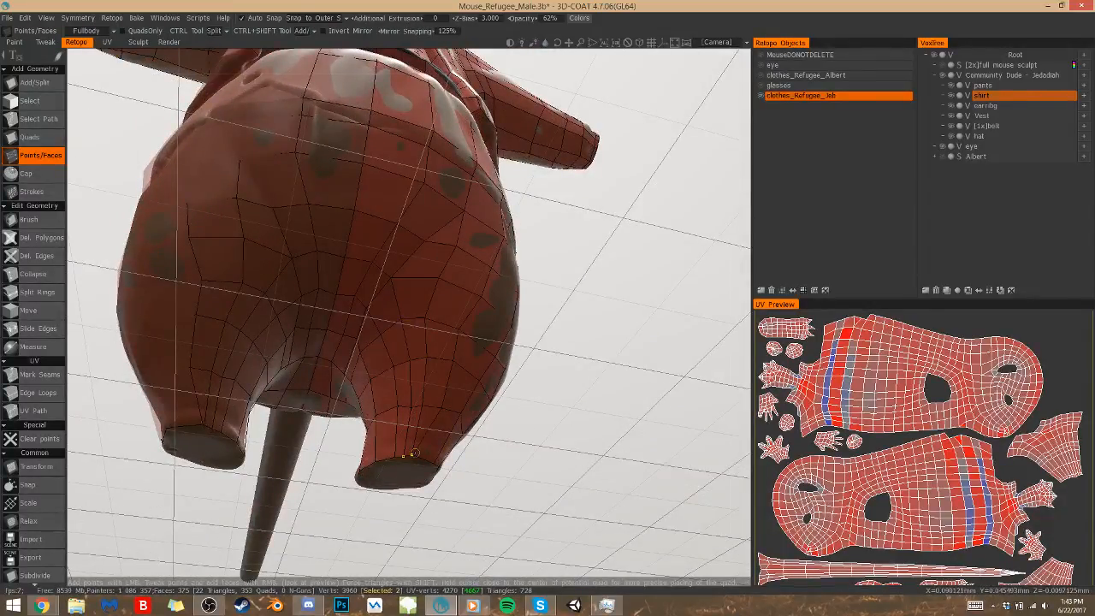
# Add a ring of quads around the cuff edge and close the pants leg opening with a Cap
pyautogui.moveTo(500, 468); pyautogui.dragTo(527, 473)
pyautogui.keyDown('ctrl'); pyautogui.click(427, 452); pyautogui.keyUp('ctrl')
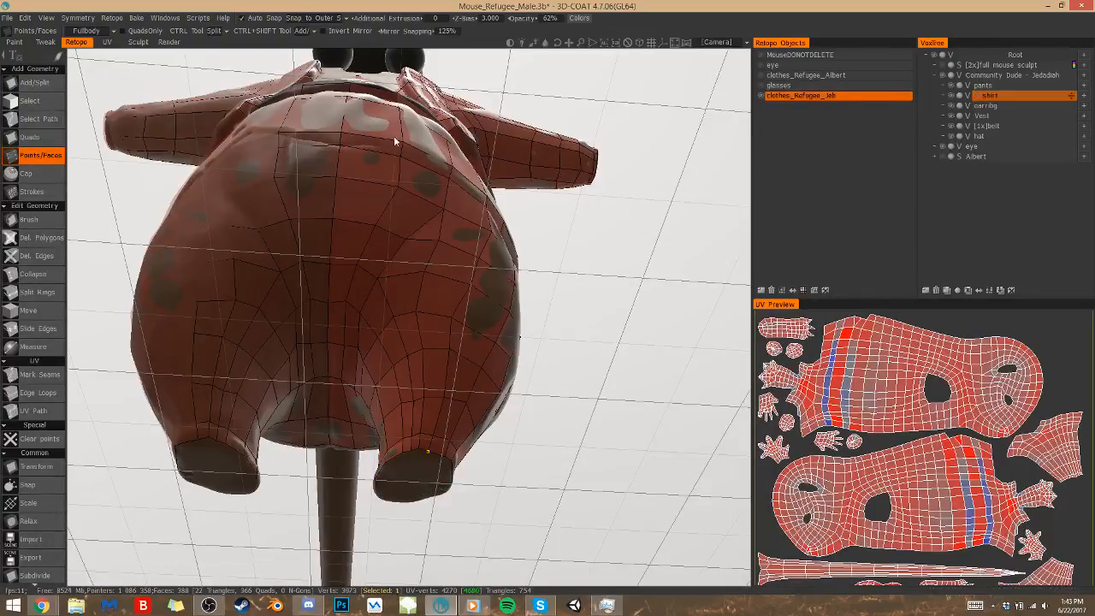
pyautogui.click(29, 173)
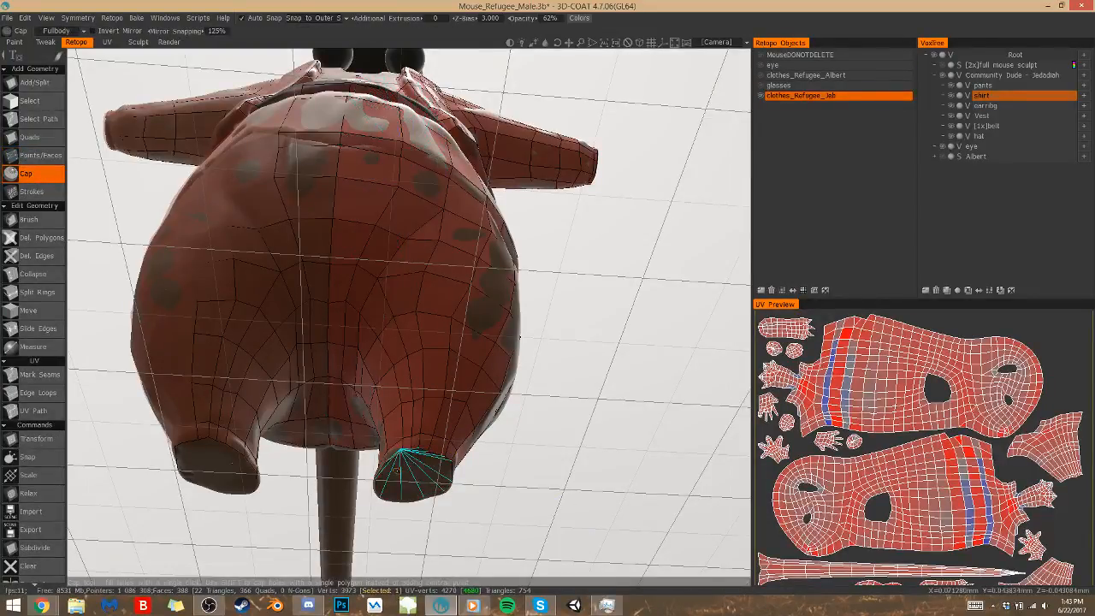
pyautogui.click(412, 482)
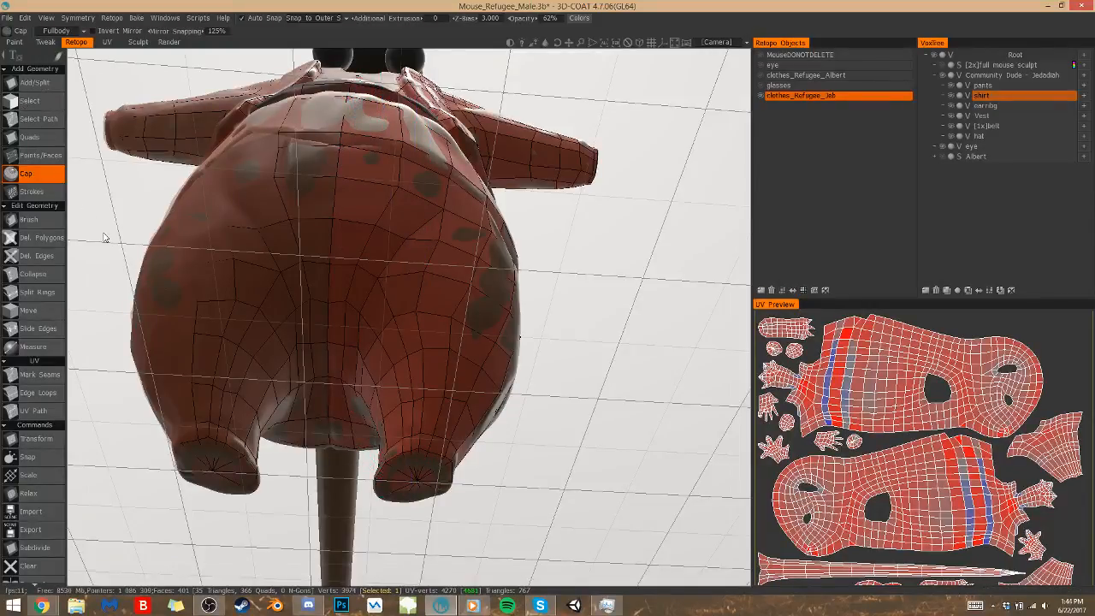
# Show the MouseDONOTDELETE retopo mesh together with the clothes, inspect the fit around the pants, and reactivate the Points/Faces tool
pyautogui.click(761, 57)
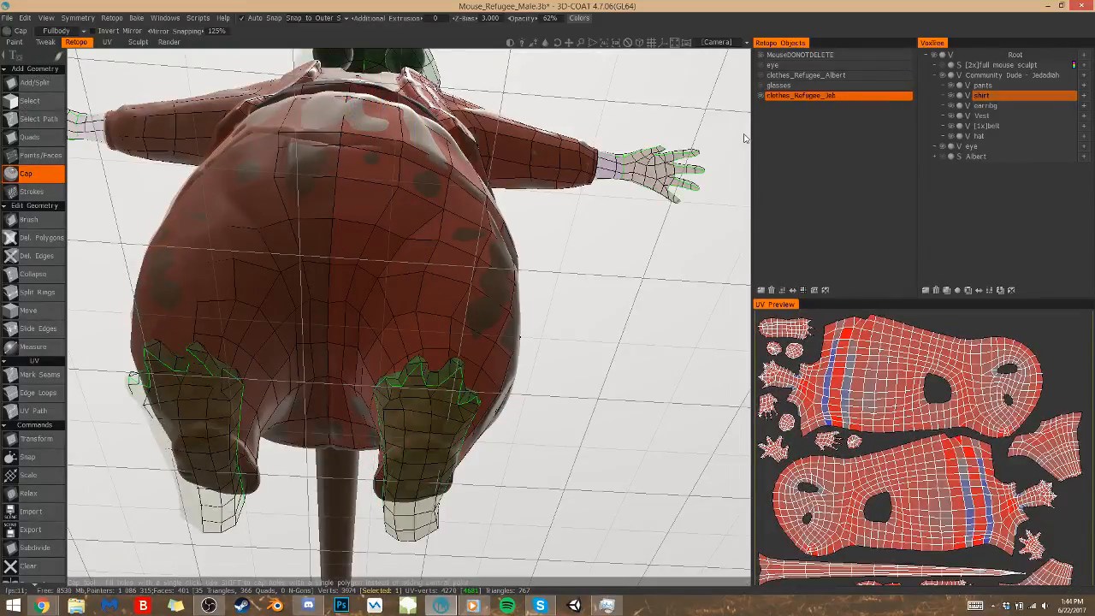
pyautogui.moveTo(613, 382); pyautogui.dragTo(440, 459)
pyautogui.moveTo(506, 77); pyautogui.dragTo(513, 174)
pyautogui.click(36, 155)
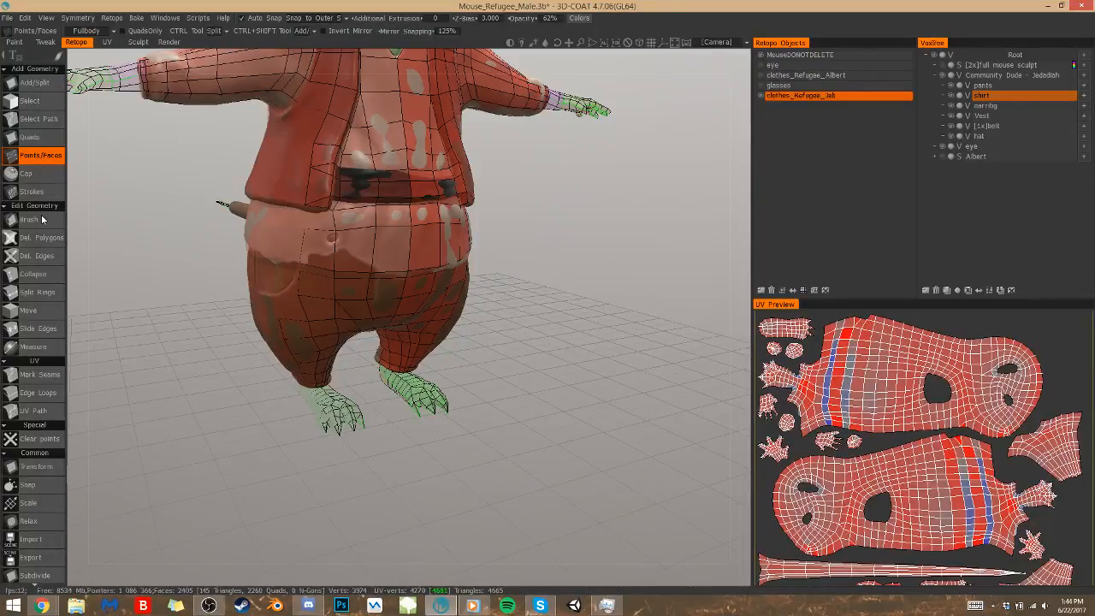
pyautogui.press('space')
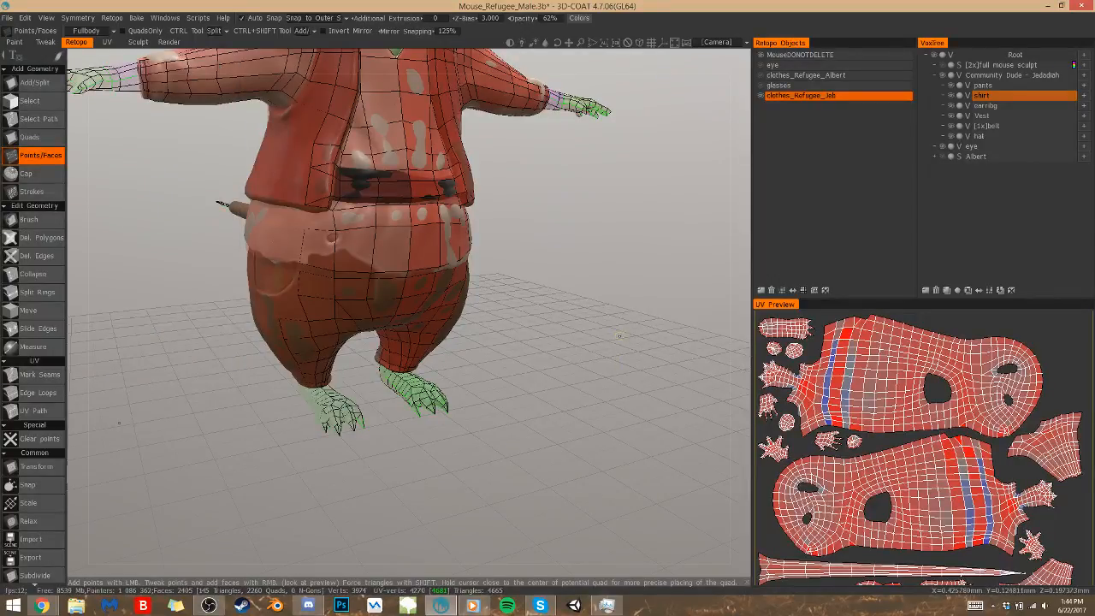
# Hide the clothes_Refugee_Jeb retopo mesh, the full mouse sculpt and the MouseDONOTDELETE retopo mesh
pyautogui.click(950, 65)
pyautogui.scroll(-1, 525, 352)
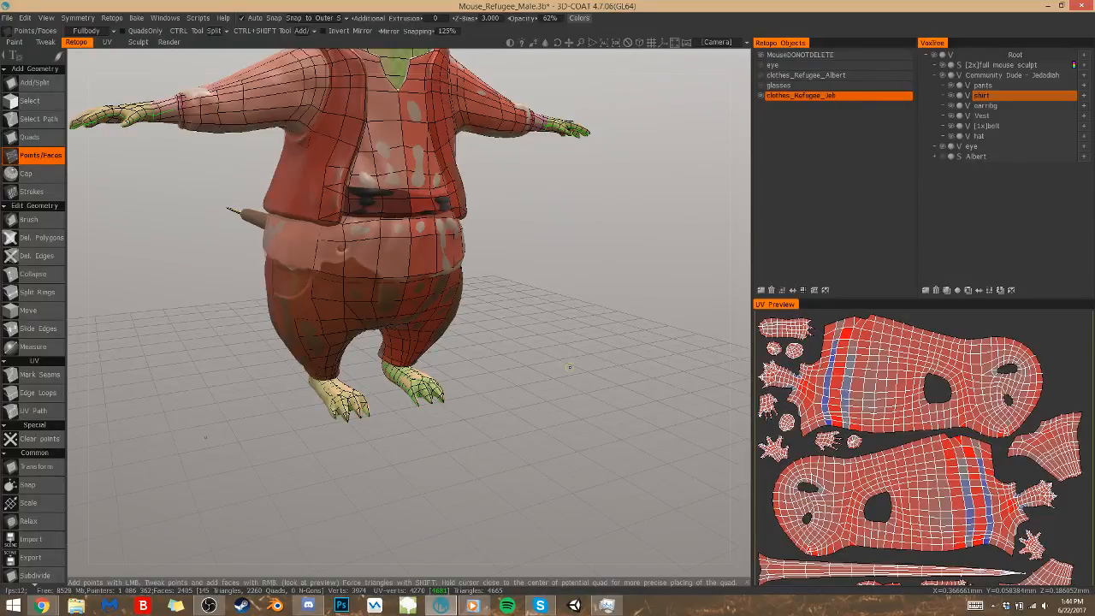
pyautogui.click(760, 94)
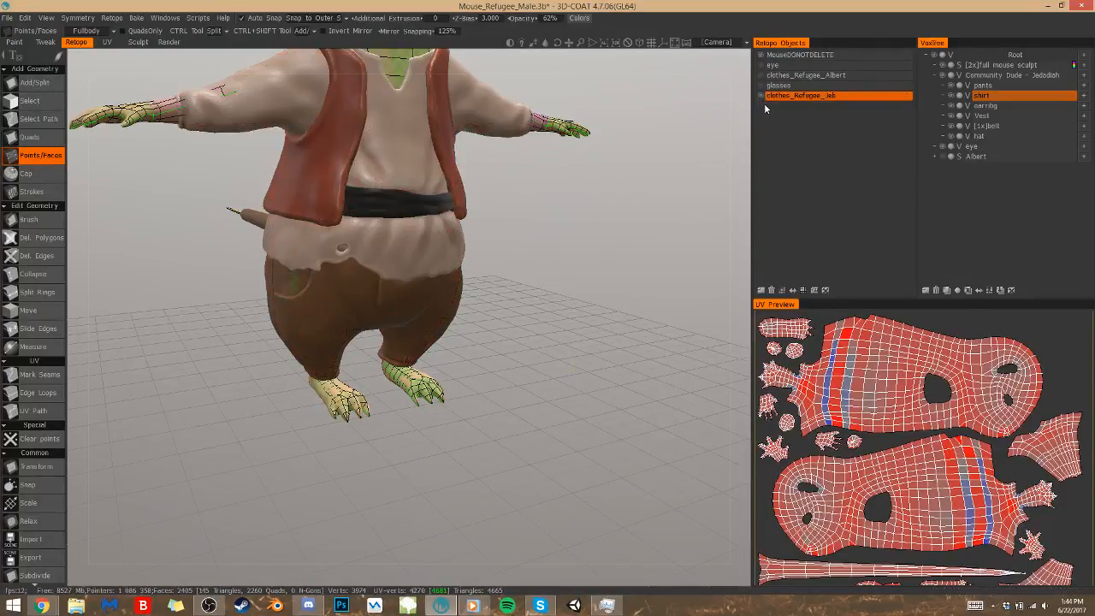
pyautogui.click(945, 67)
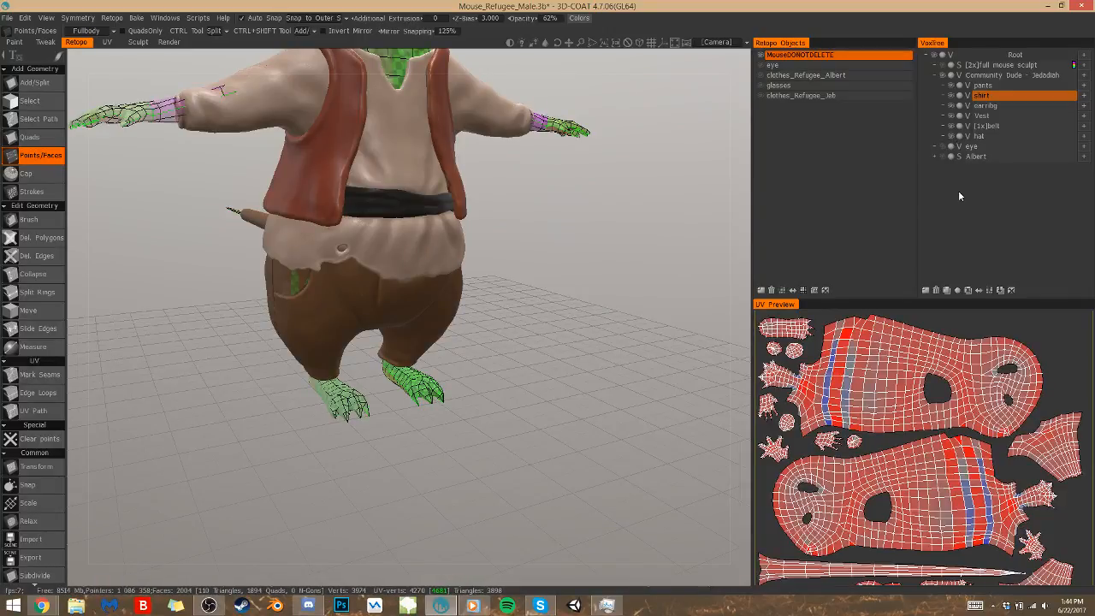
pyautogui.click(761, 56)
# In the UV room, show the MouseDONOTDELETE and eye objects and frame the whole mouse
pyautogui.click(103, 42)
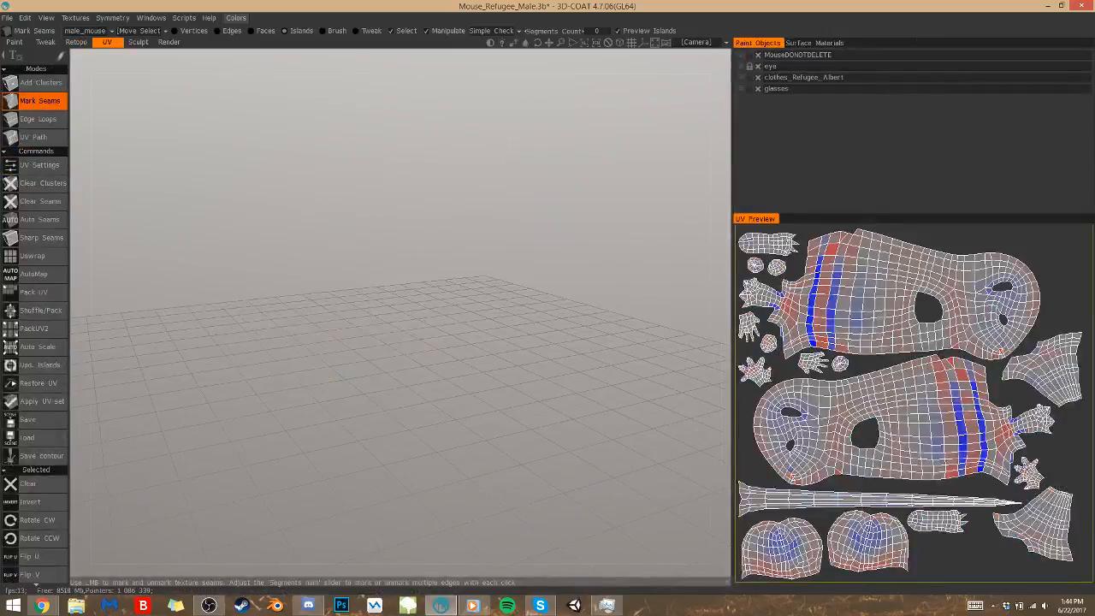
pyautogui.click(742, 56)
pyautogui.click(741, 68)
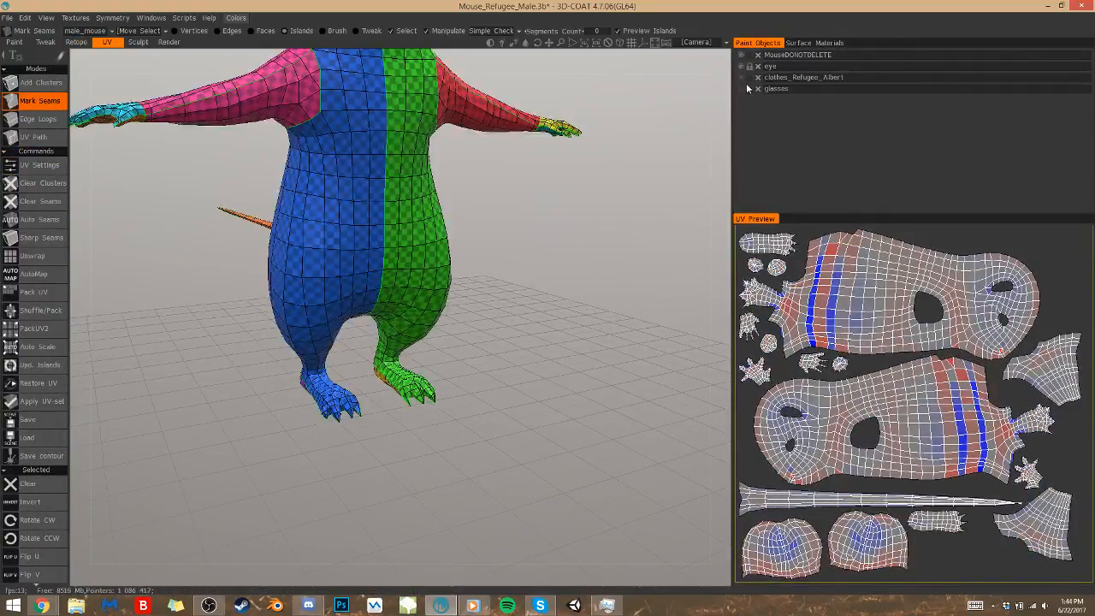
pyautogui.hotkey('shift', 'a')
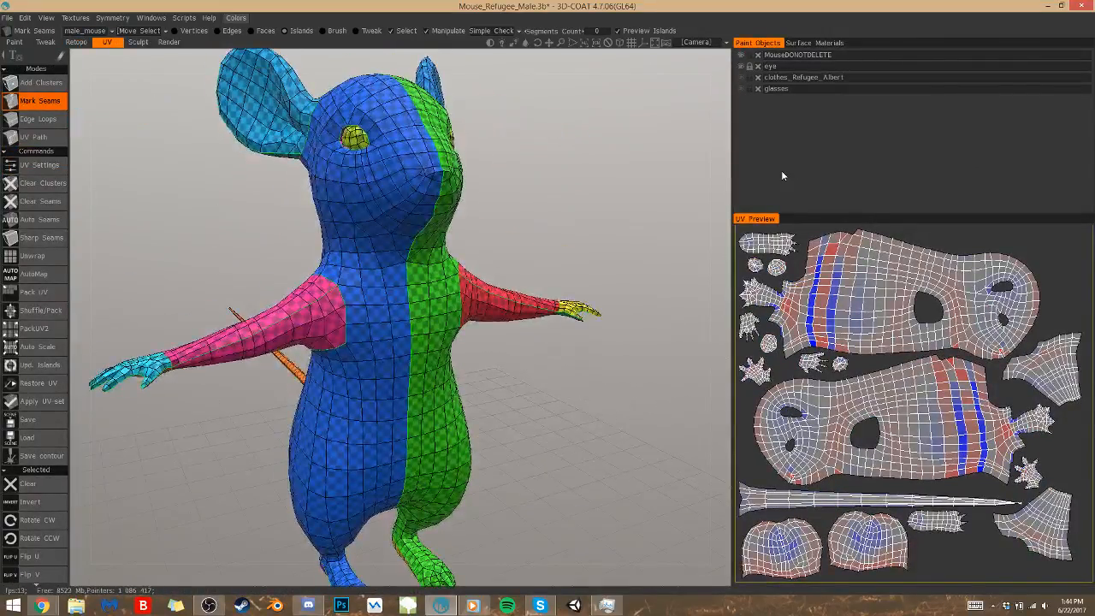
# Switch to the Paint room and view the textured mouse with and without the sculpted clothes, leaving the Root volume hidden
pyautogui.click(17, 43)
pyautogui.moveTo(453, 357); pyautogui.dragTo(504, 422, button='right')
pyautogui.moveTo(505, 422); pyautogui.dragTo(419, 409)
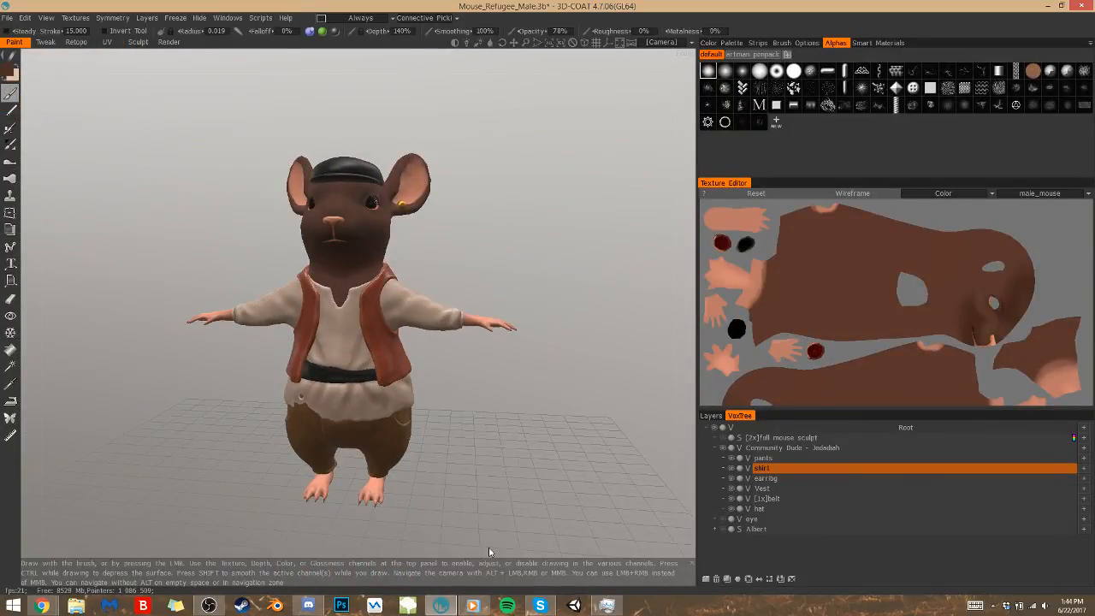
pyautogui.click(716, 431)
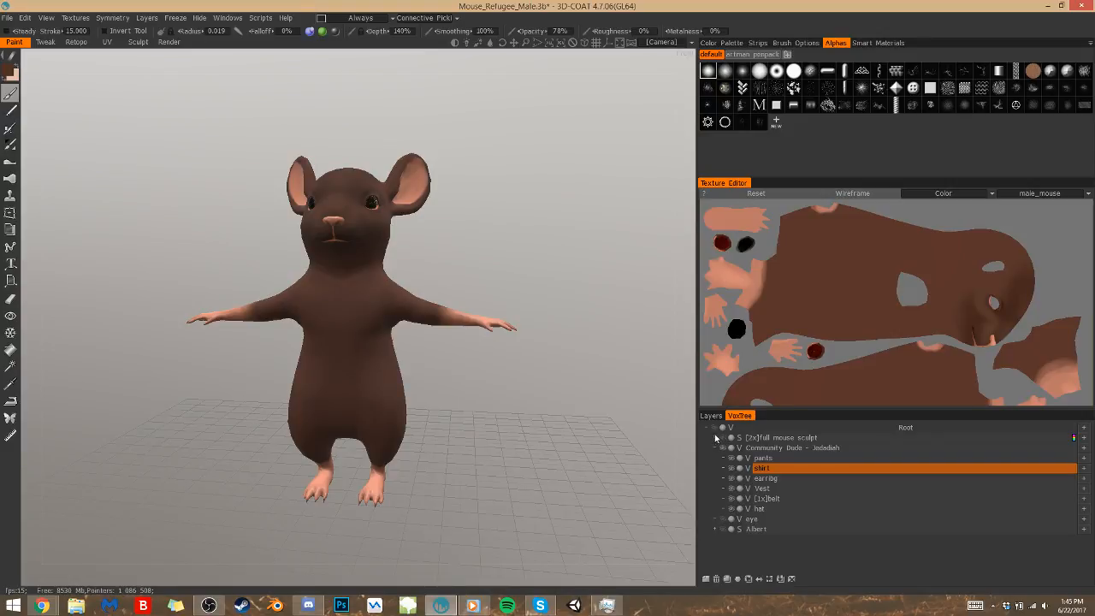
pyautogui.click(723, 448)
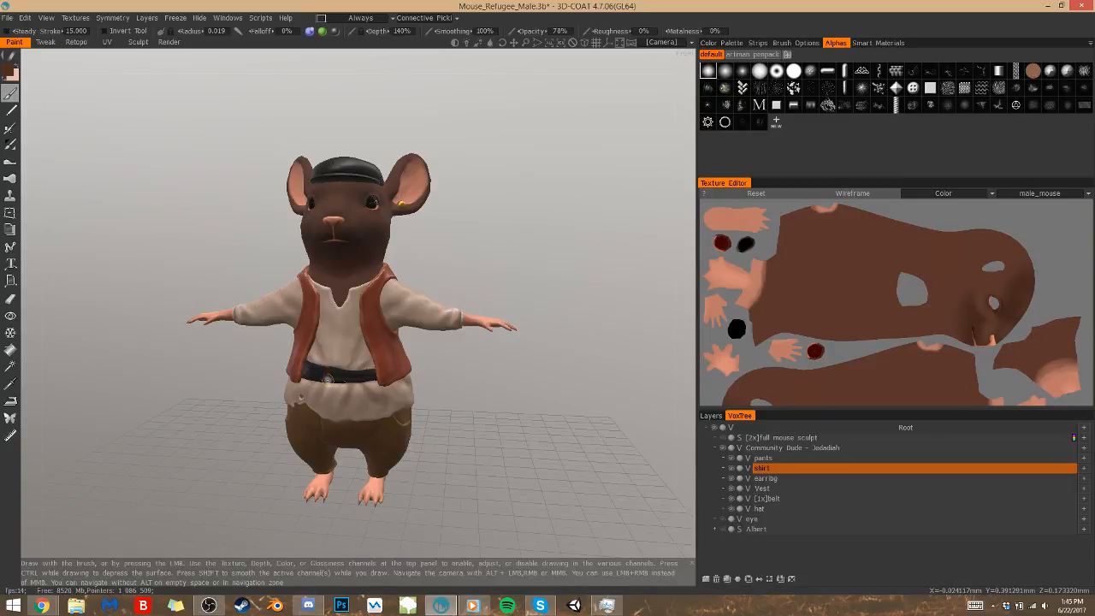
pyautogui.click(715, 437)
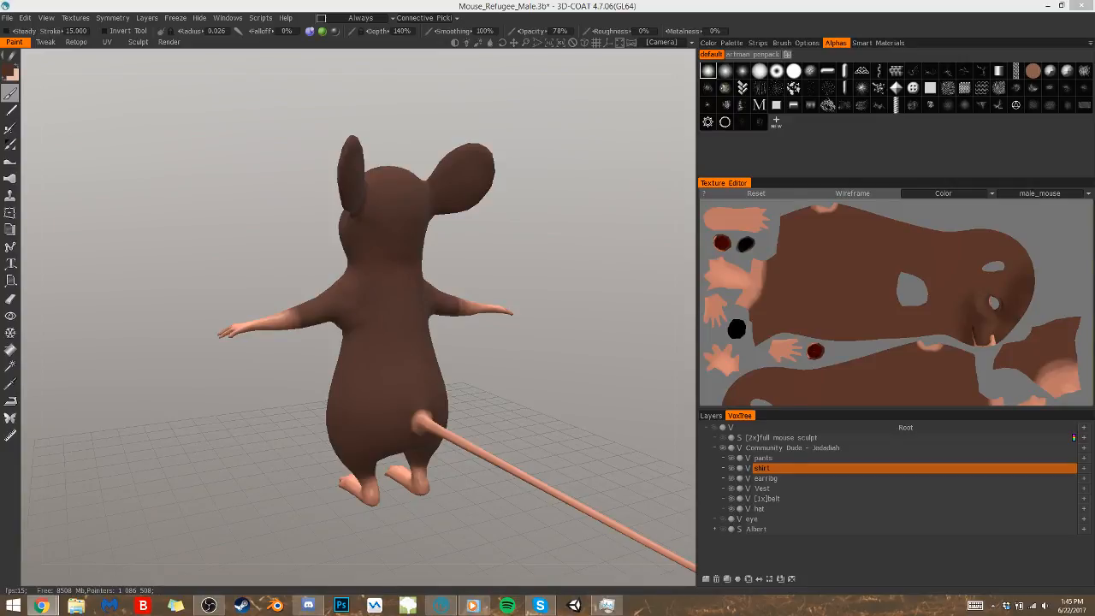
pyautogui.moveTo(171, 411); pyautogui.dragTo(522, 409)
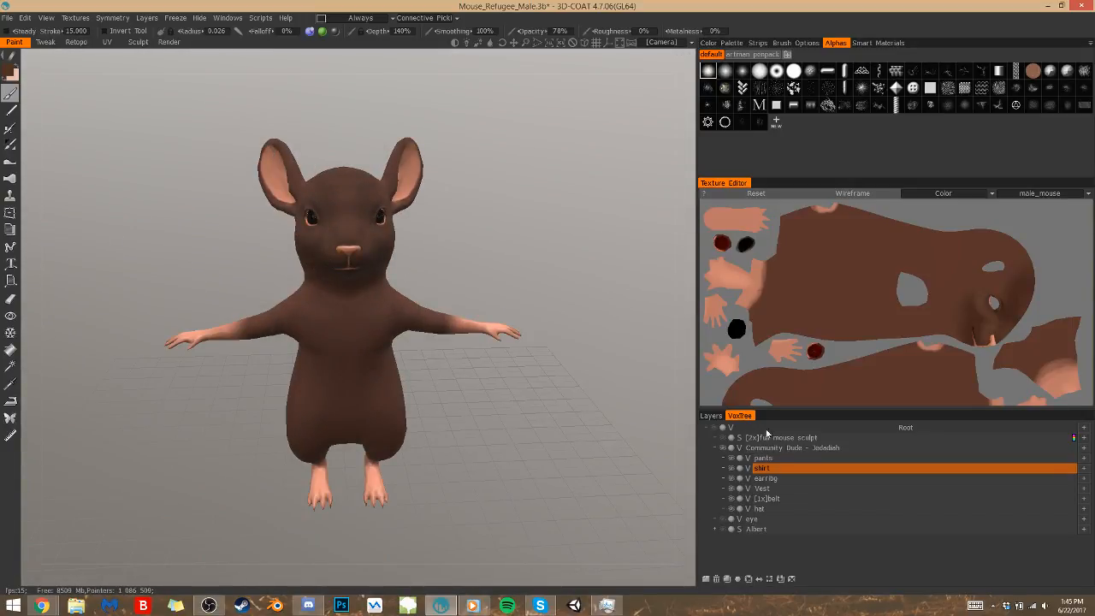
# In the paint layers, collapse the Coyle group and expand the Cap'n Jeb fur group
pyautogui.click(710, 416)
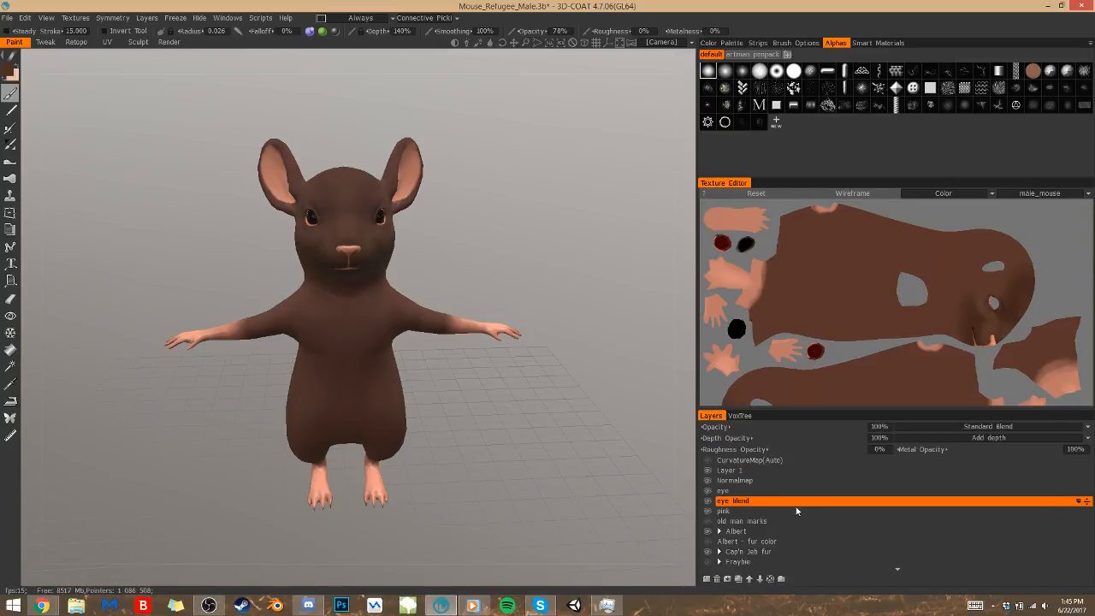
pyautogui.scroll(-5, 797, 511)
pyautogui.click(776, 493)
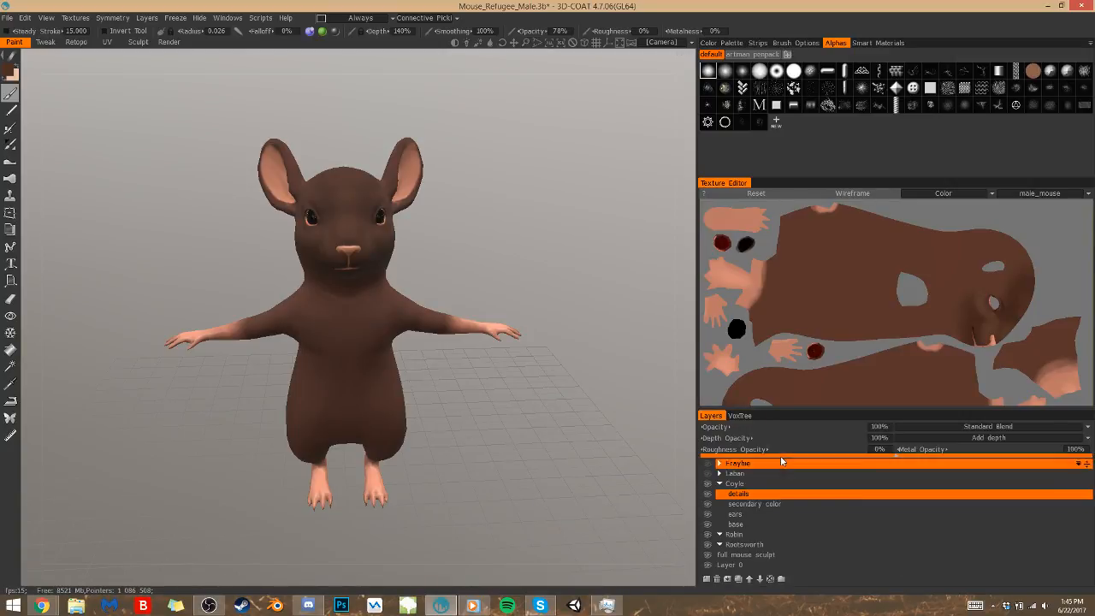
pyautogui.click(718, 485)
pyautogui.click(740, 485)
pyautogui.scroll(3, 744, 510)
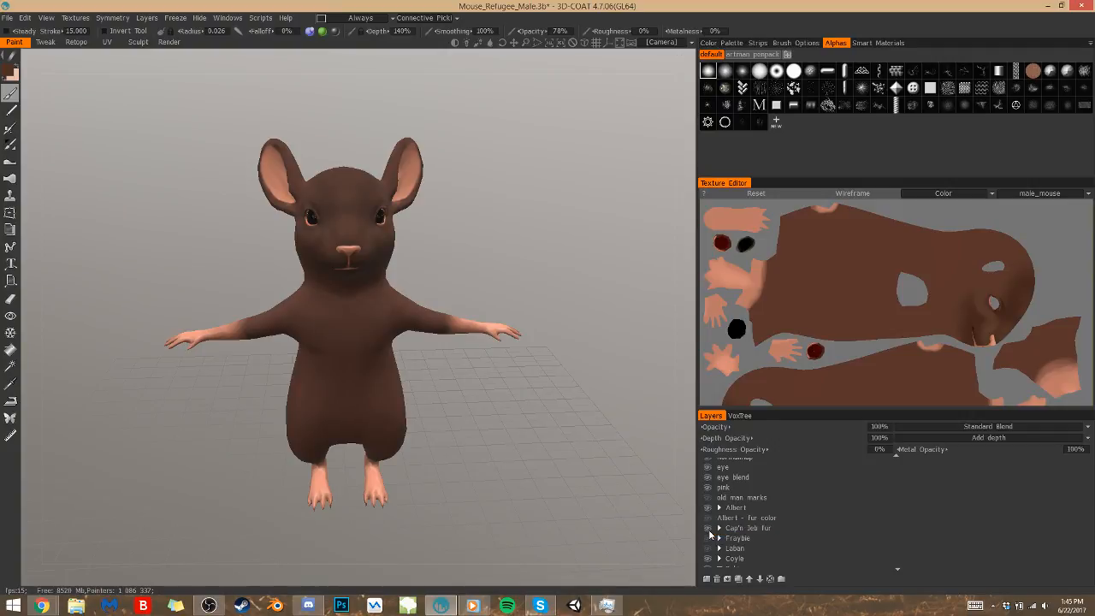
pyautogui.click(718, 528)
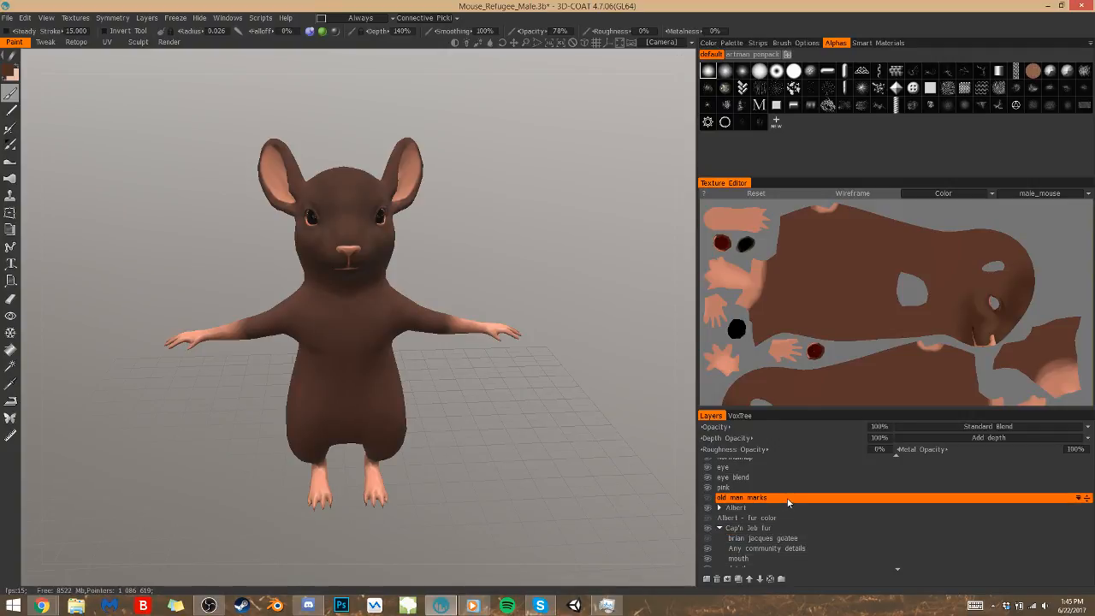
pyautogui.scroll(-1, 788, 503)
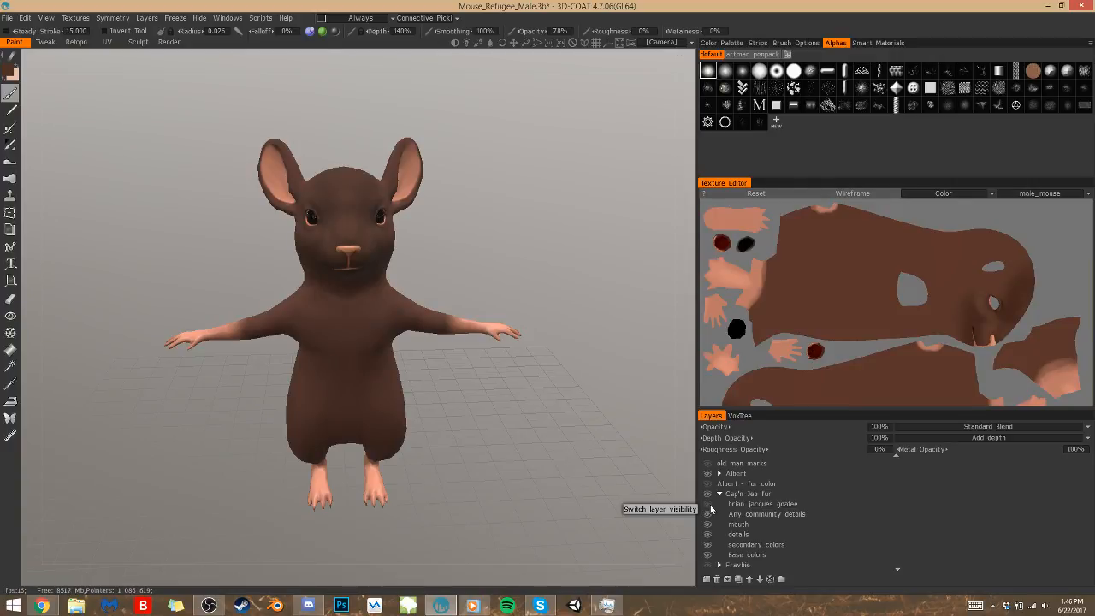
# Show the sculpted clothes and preview the mouse's face with the brian jacques goatee layer on and off
pyautogui.click(742, 417)
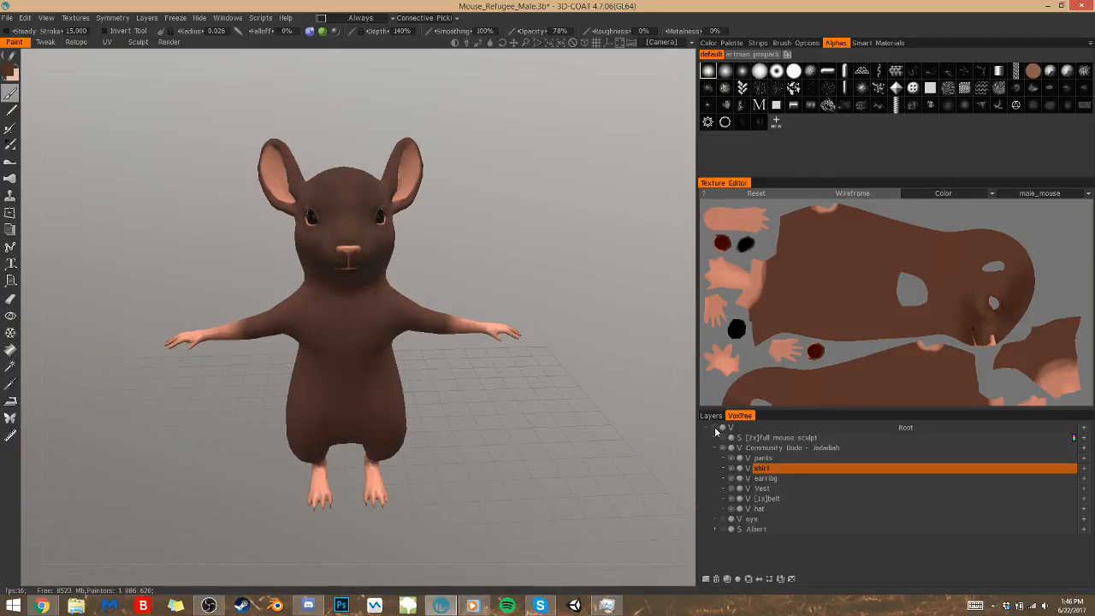
pyautogui.click(714, 433)
pyautogui.click(711, 417)
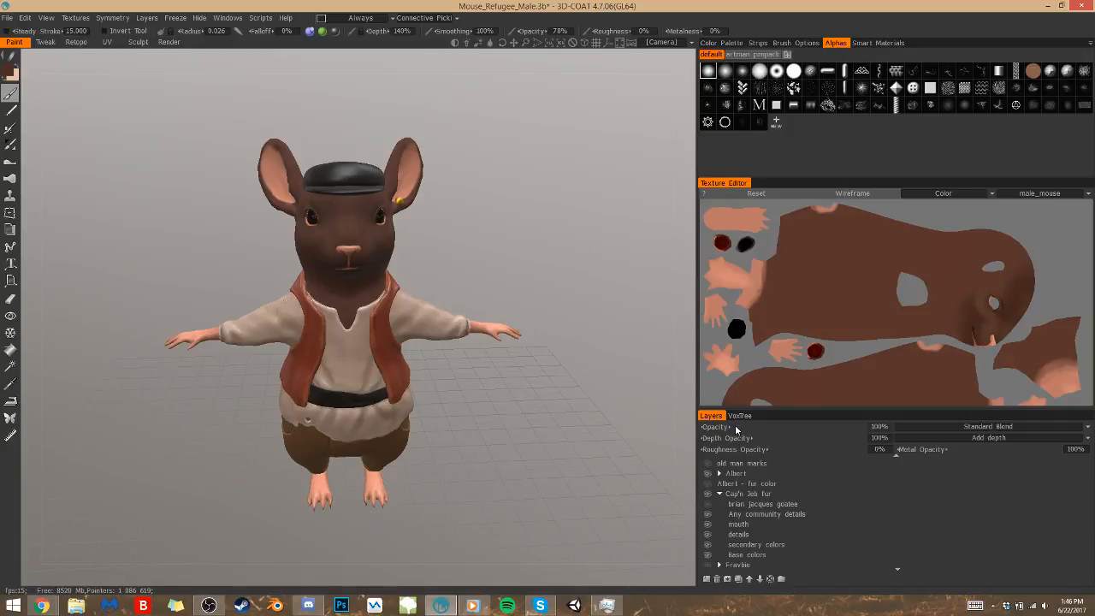
pyautogui.click(719, 505)
pyautogui.click(709, 504)
pyautogui.click(707, 506)
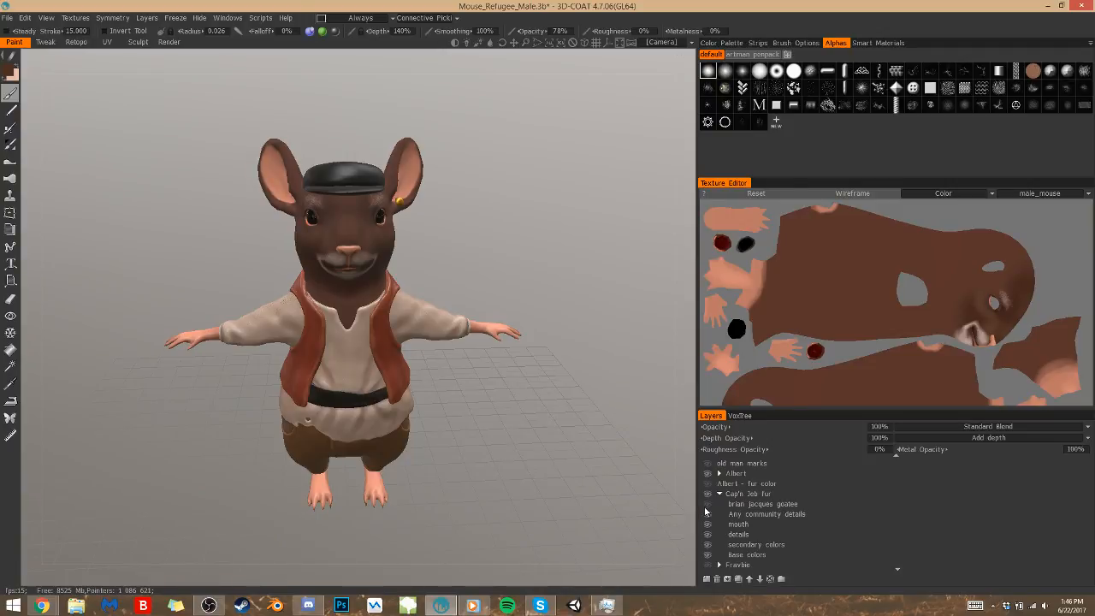
pyautogui.moveTo(555, 456); pyautogui.dragTo(519, 364)
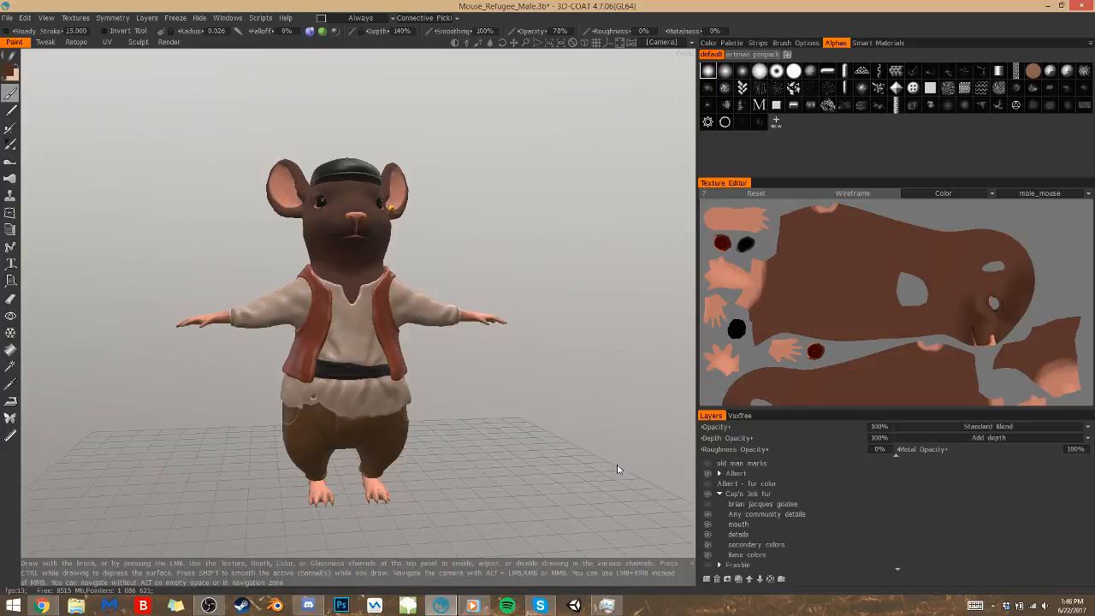
# Hide the Root volume with the sculpted clothes and select the Any community details layer in the Cap'n Jeb fur group
pyautogui.click(740, 416)
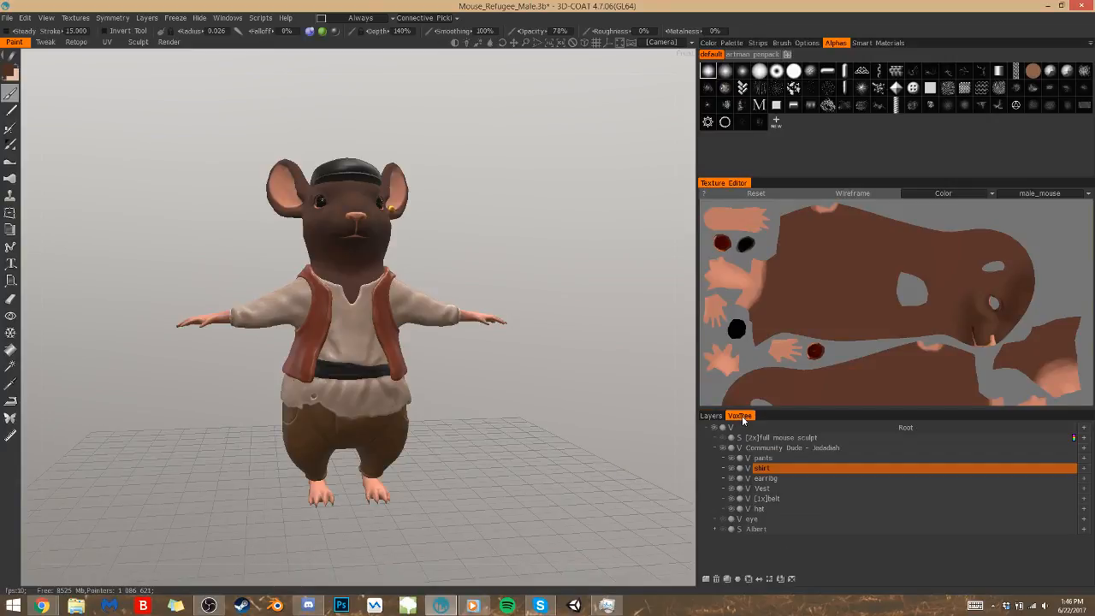
pyautogui.click(714, 428)
pyautogui.click(712, 417)
pyautogui.click(743, 504)
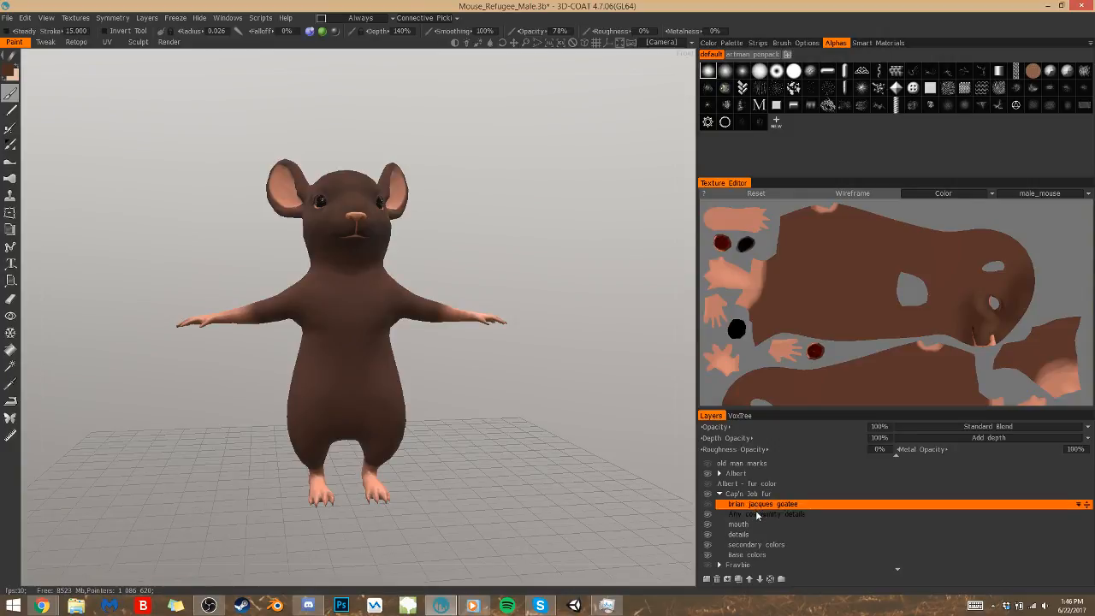
pyautogui.keyDown('shift'); pyautogui.click(757, 514); pyautogui.keyUp('shift')
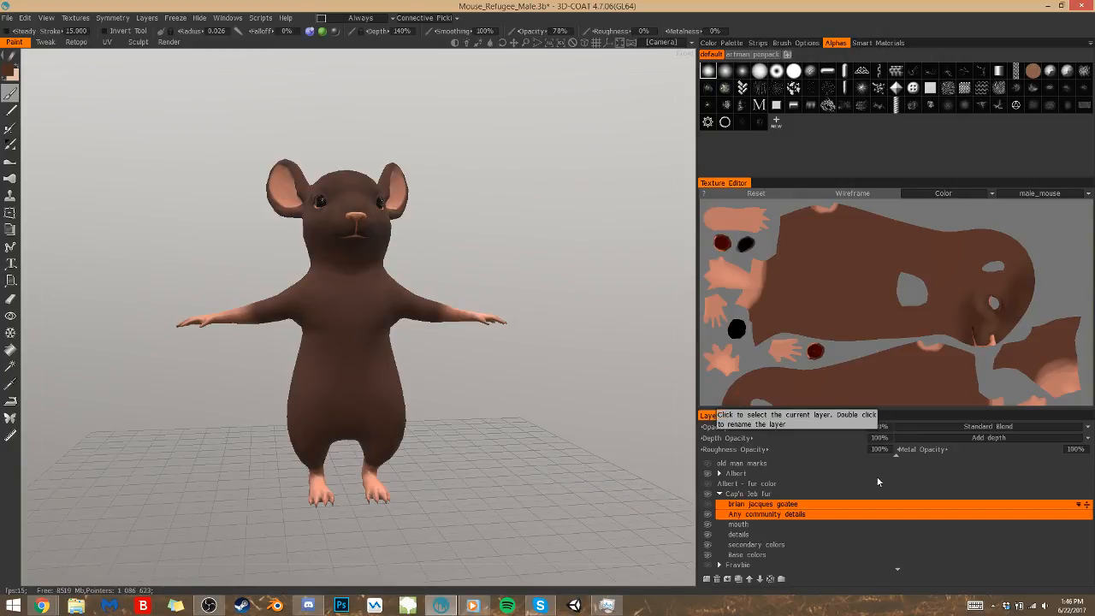
pyautogui.click(722, 527)
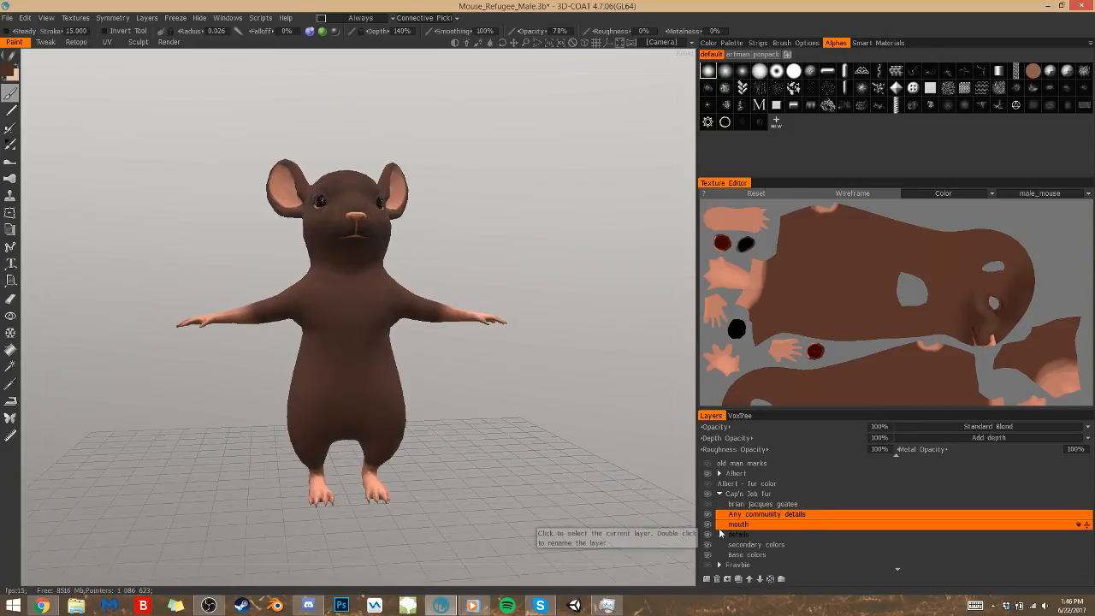
# Enlarge the paint brush to a radius of about 0.087 with its depth at 0%
pyautogui.moveTo(536, 426); pyautogui.dragTo(528, 437)
pyautogui.moveTo(362, 315)
pyautogui.mouseDown(button='right')
pyautogui.moveTo(367, 358)
pyautogui.moveTo(378, 334)
pyautogui.mouseUp(button='right')
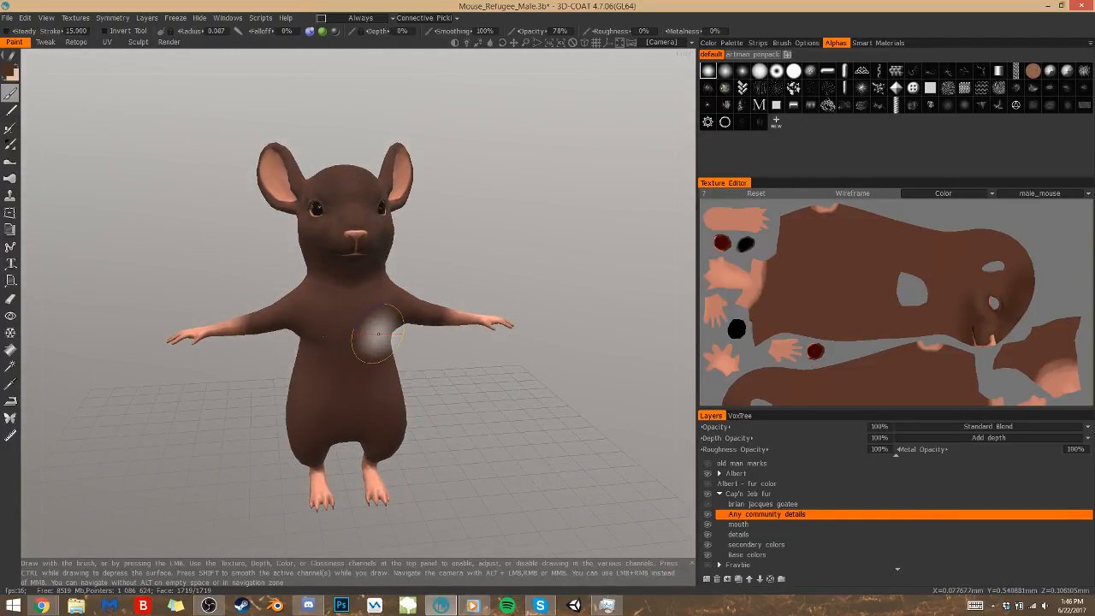
pyautogui.press('s')
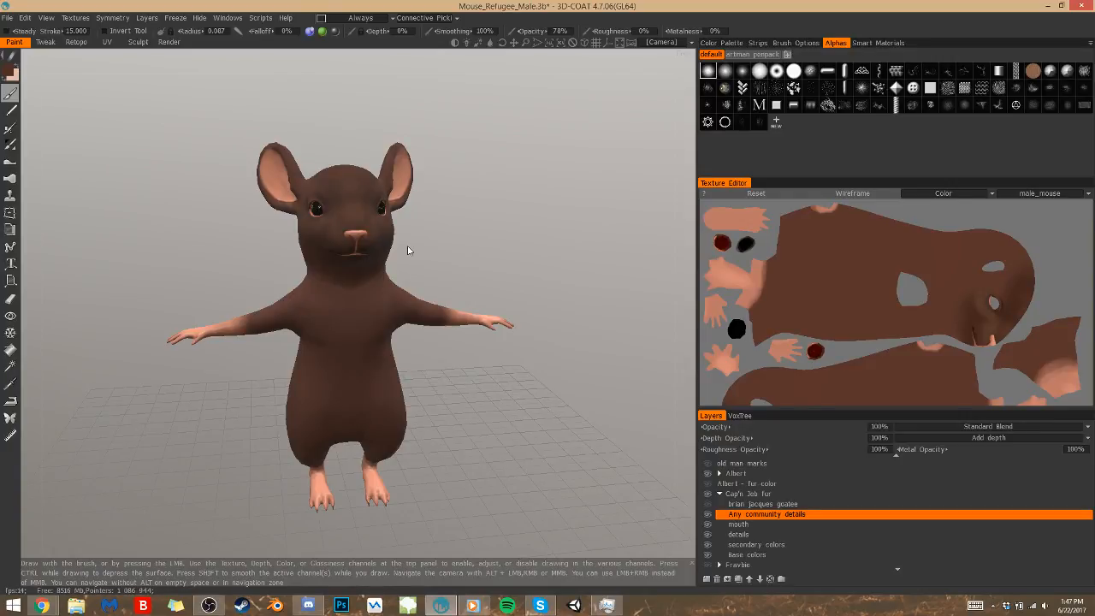
pyautogui.moveTo(408, 250); pyautogui.dragTo(408, 249)
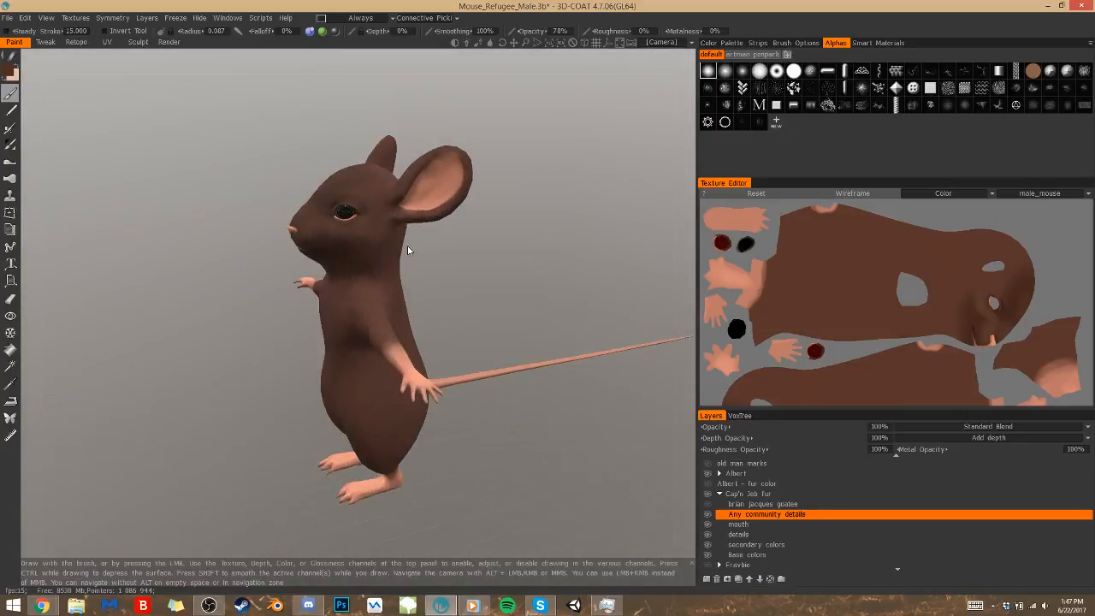
# Choose a light pinkish-brown as the brush color
pyautogui.click(11, 74)
pyautogui.click(340, 278)
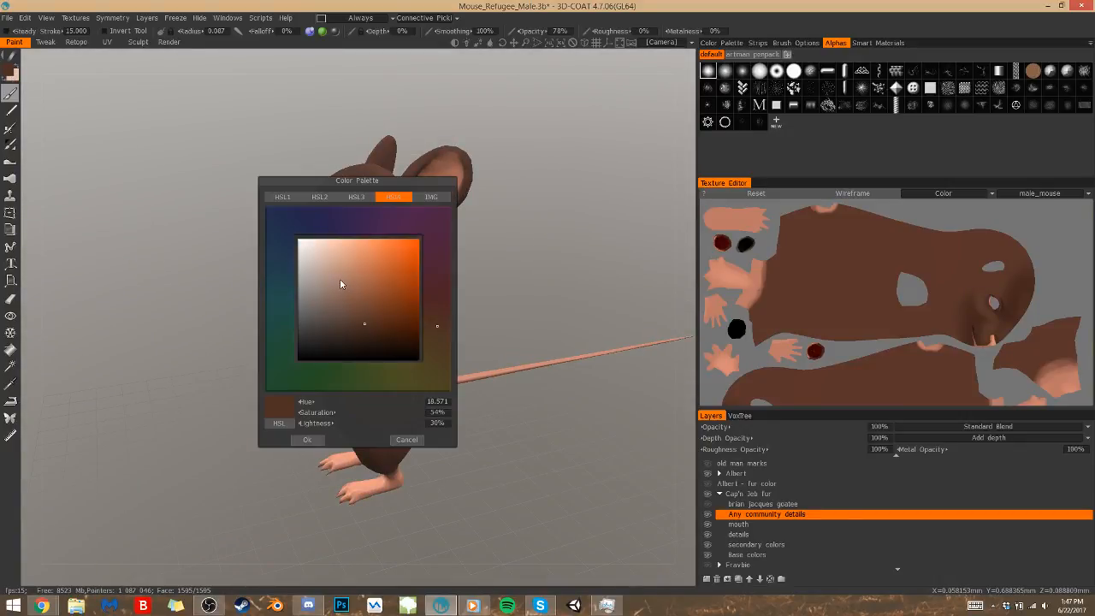
pyautogui.click(313, 425)
# Use X-axis mirror symmetry for painting and lower the brush opacity to 48%
pyautogui.keyDown('alt'); pyautogui.moveTo(350, 381); pyautogui.dragTo(351, 383); pyautogui.keyUp('alt')
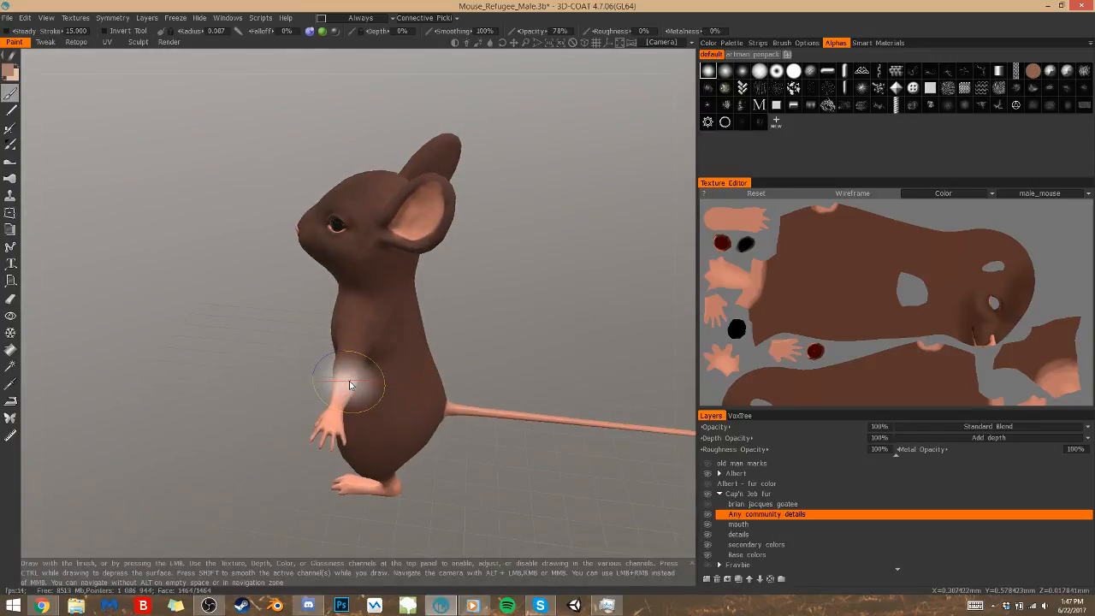
pyautogui.press('s')
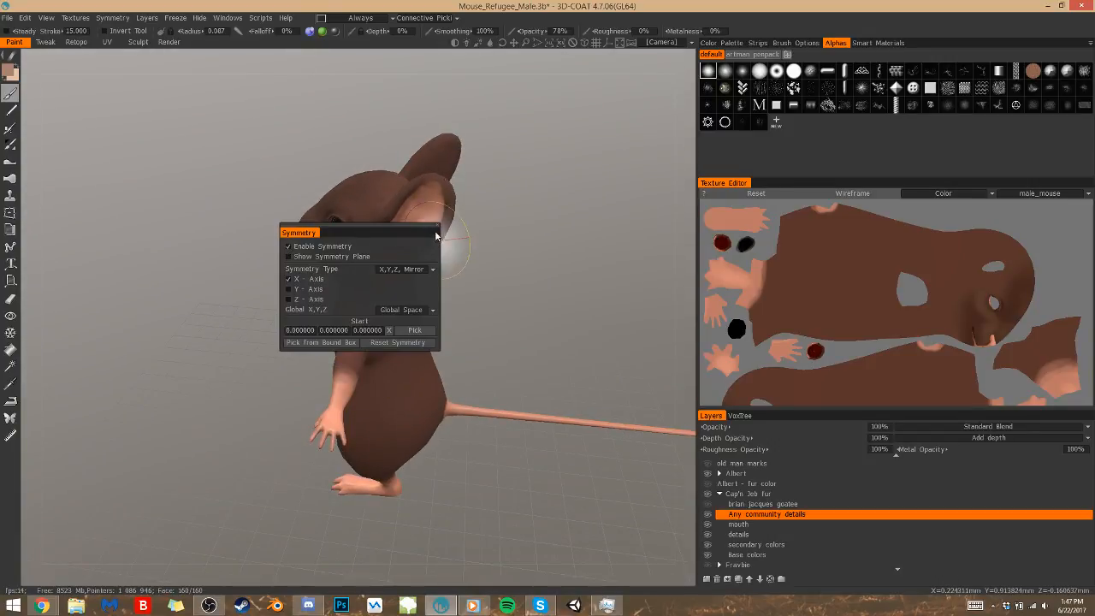
pyautogui.moveTo(534, 32); pyautogui.dragTo(495, 37)
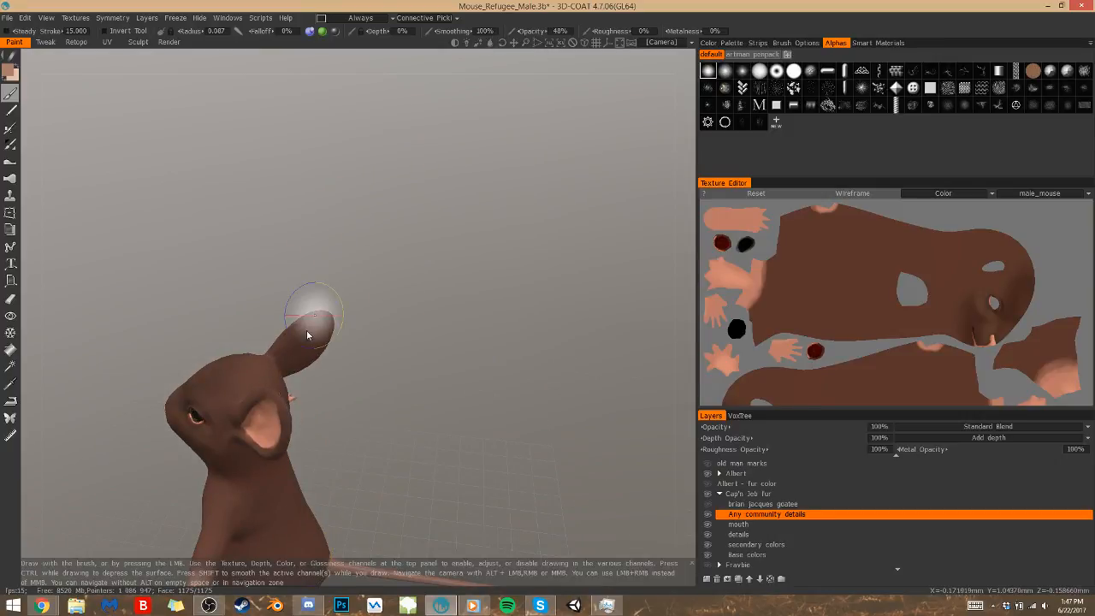
# Paint the lighter color onto the mouse's ears and set the Any community details layer's roughness opacity to 0%
pyautogui.moveTo(305, 335); pyautogui.dragTo(322, 322)
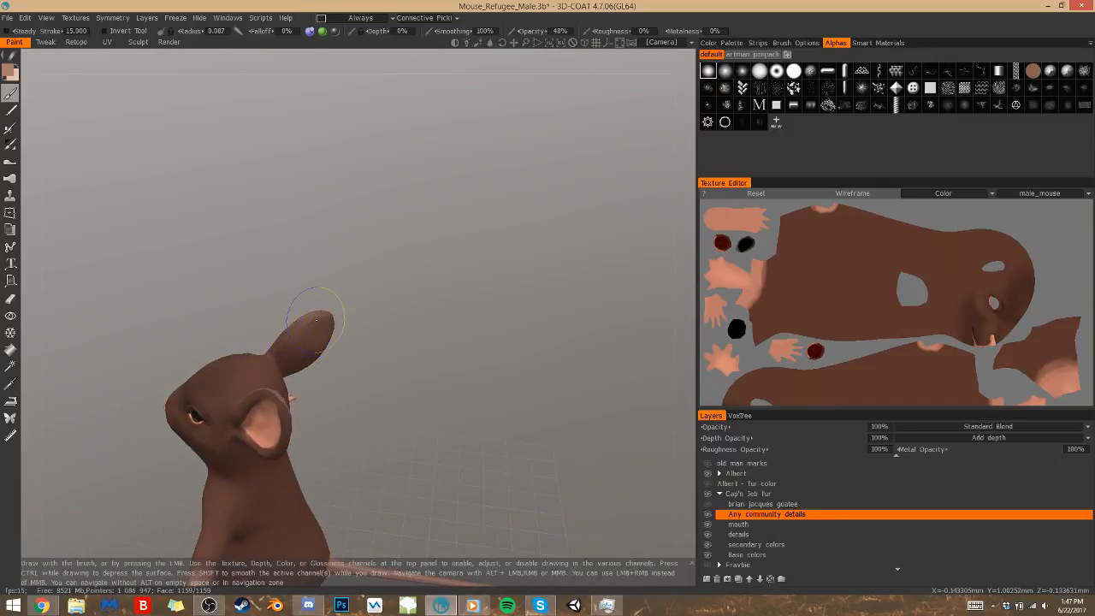
pyautogui.moveTo(284, 394); pyautogui.dragTo(275, 397)
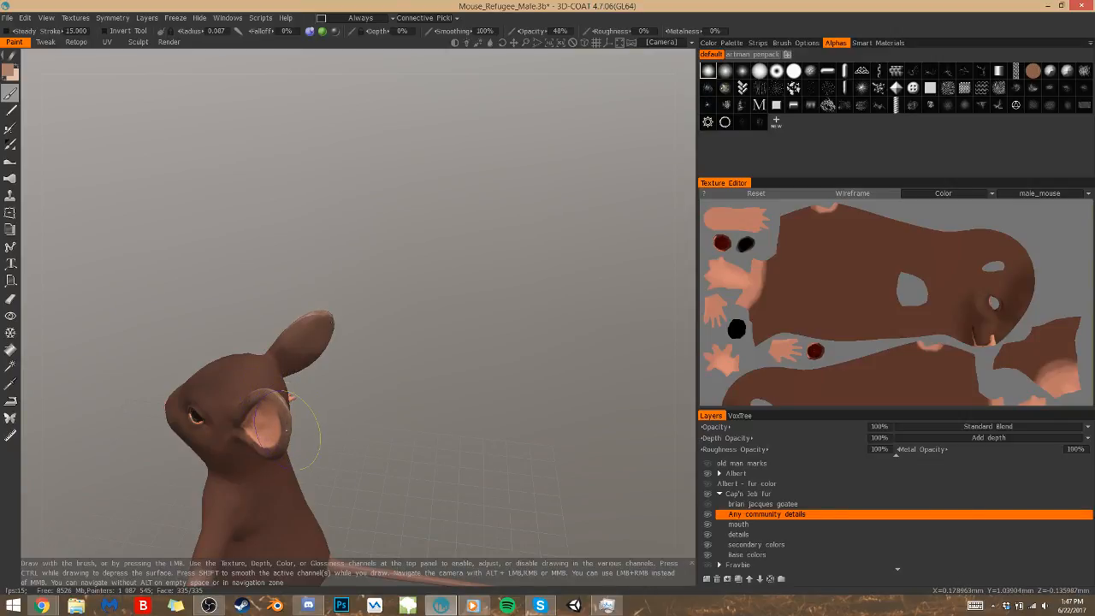
pyautogui.click(879, 449)
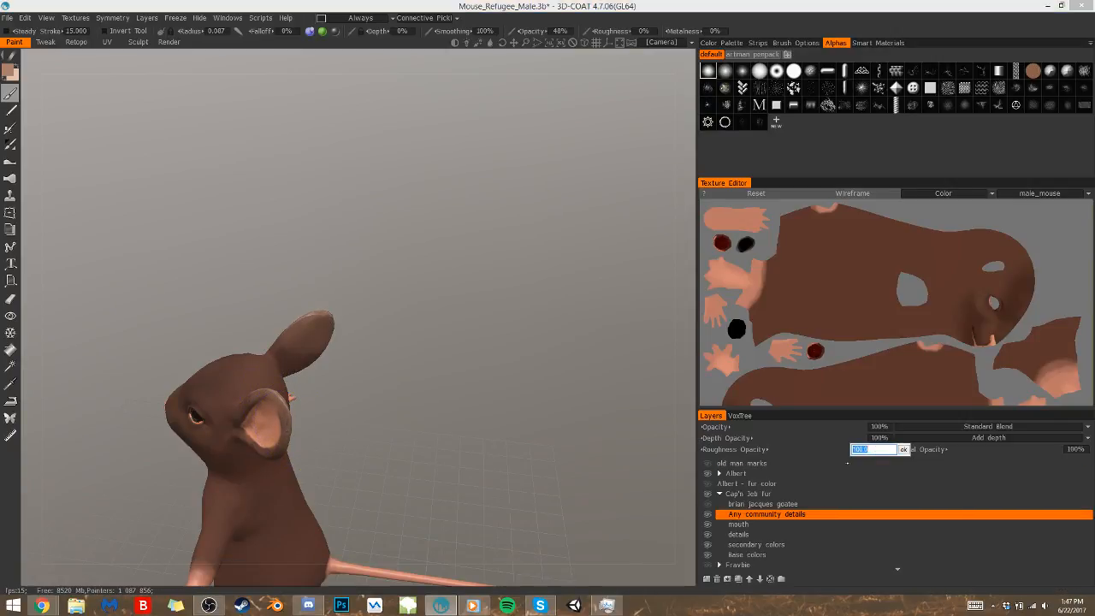
pyautogui.press('Return')
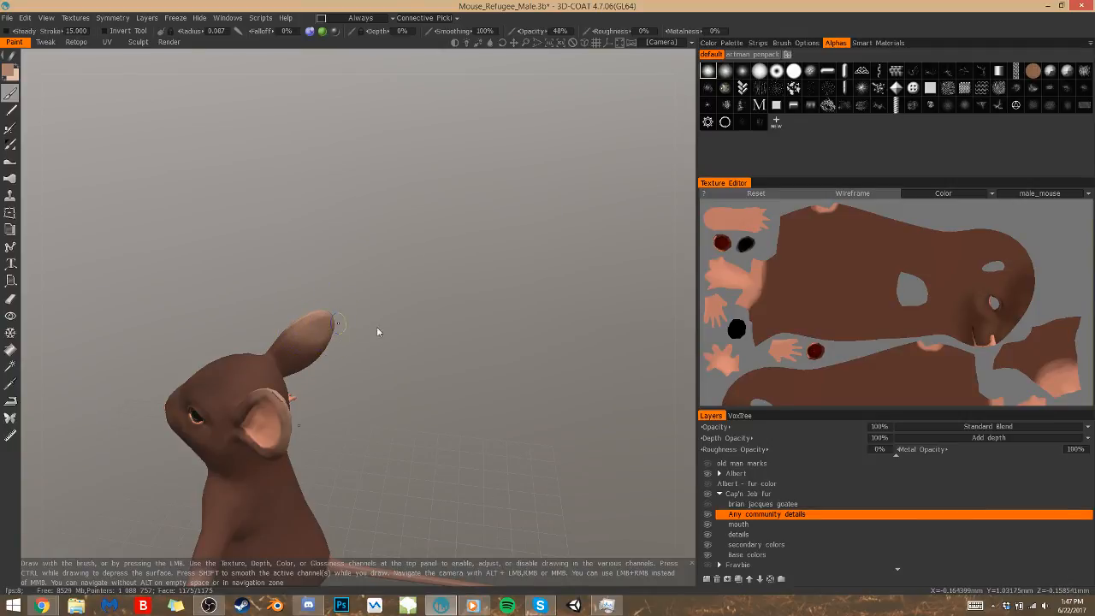
# Reduce the brush radius to about 0.054 and paint the lighter color over the backs and rims of both ears
pyautogui.moveTo(430, 414); pyautogui.dragTo(334, 382)
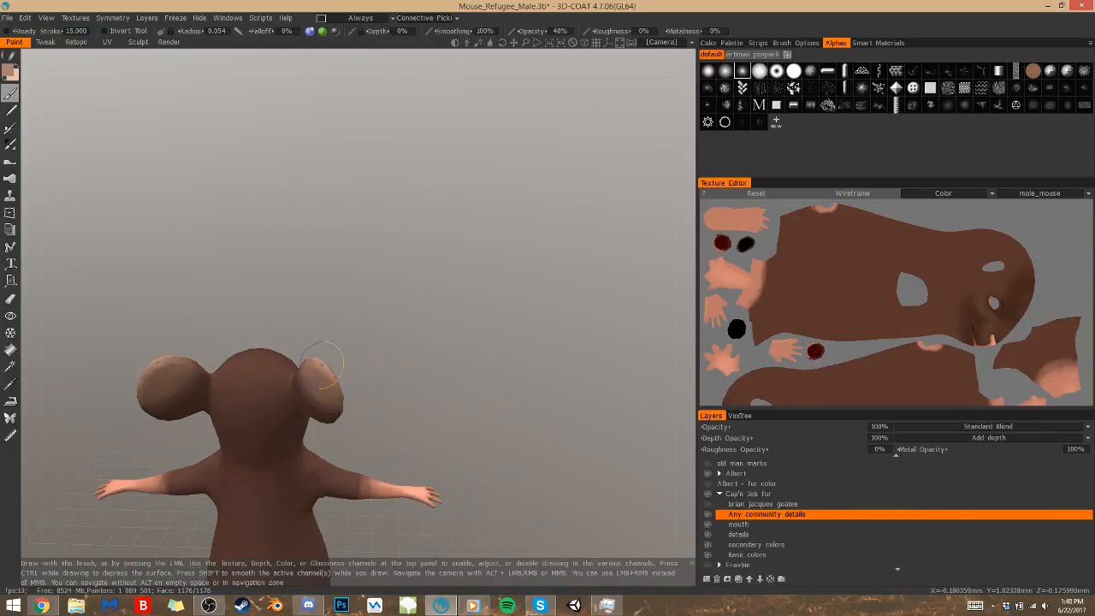
pyautogui.moveTo(454, 357)
pyautogui.mouseDown()
pyautogui.moveTo(533, 350)
pyautogui.moveTo(440, 376)
pyautogui.moveTo(296, 360)
pyautogui.mouseUp()
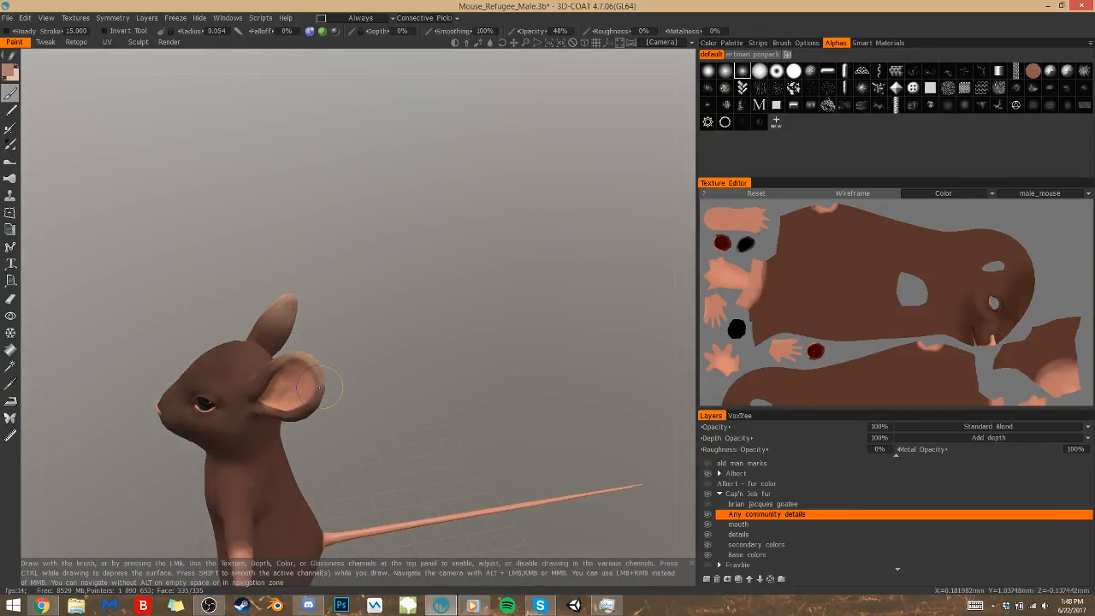
pyautogui.moveTo(449, 377); pyautogui.dragTo(351, 381)
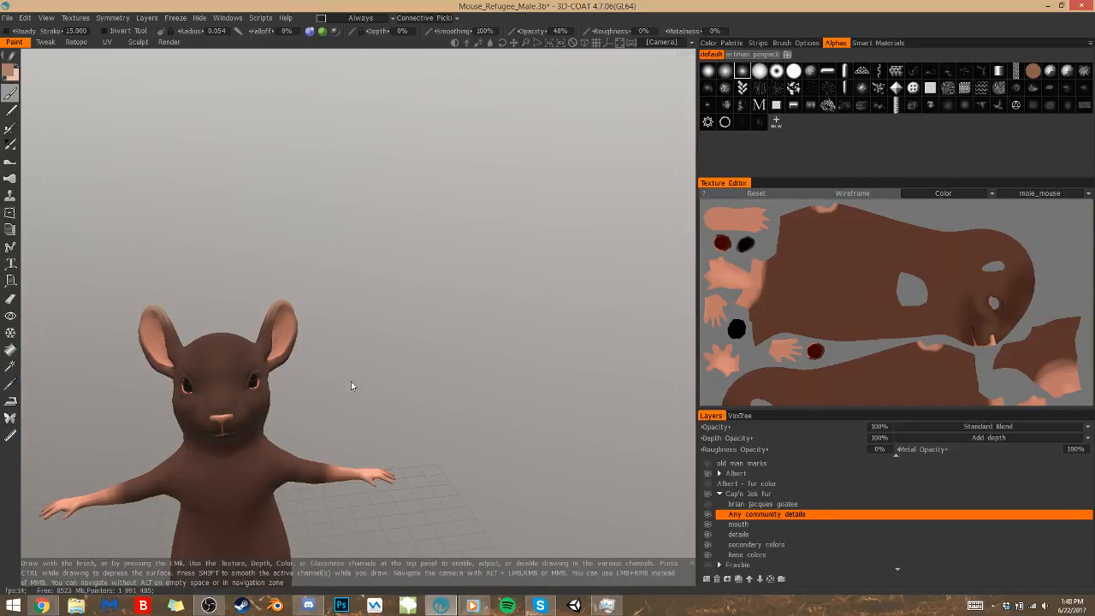
pyautogui.moveTo(464, 391); pyautogui.dragTo(516, 261, button='middle')
pyautogui.moveTo(516, 261); pyautogui.dragTo(548, 282)
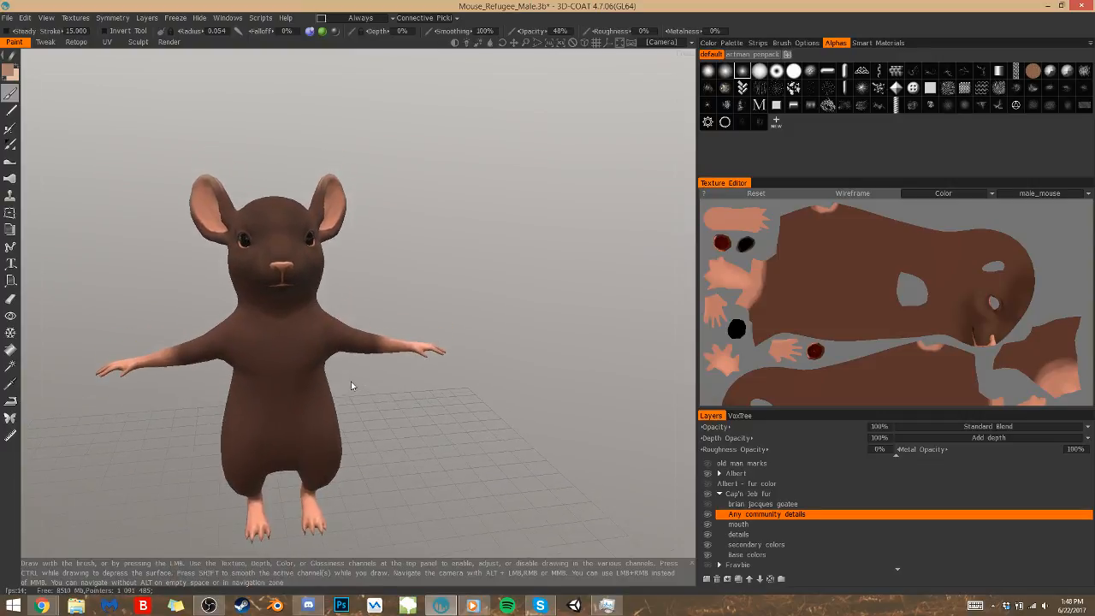
# Set the brush color to a light peach with hue 23.381, saturation 35% and lightness 81%
pyautogui.click(10, 77)
pyautogui.click(438, 335)
pyautogui.click(339, 261)
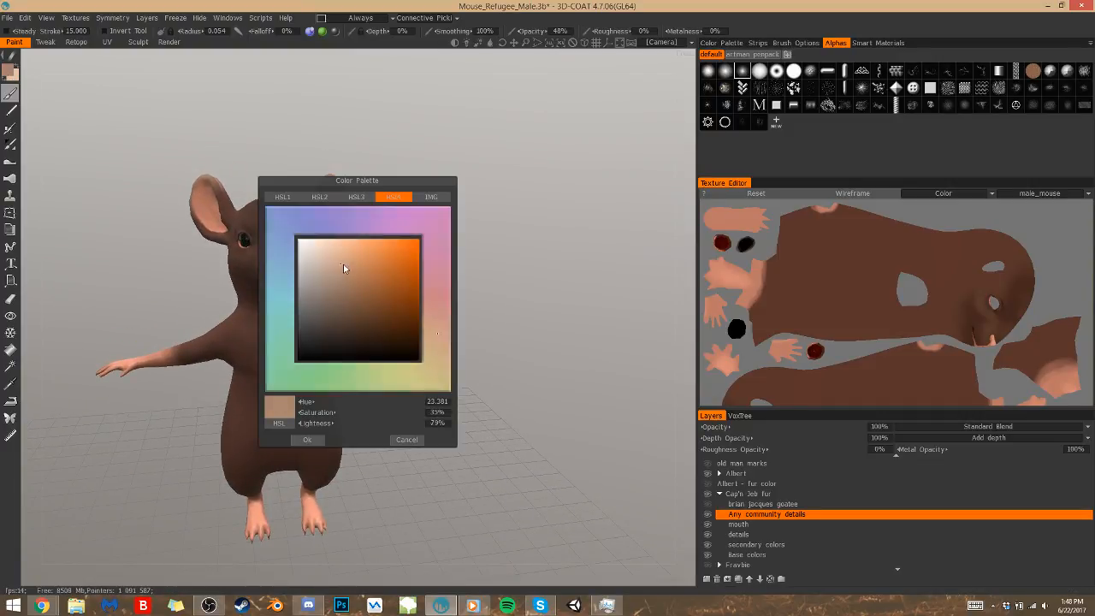
pyautogui.click(307, 440)
# Paint light peach on the mouse's ears and add a soft patch to the chest with a brush radius of 0.080
pyautogui.moveTo(521, 298); pyautogui.dragTo(575, 309)
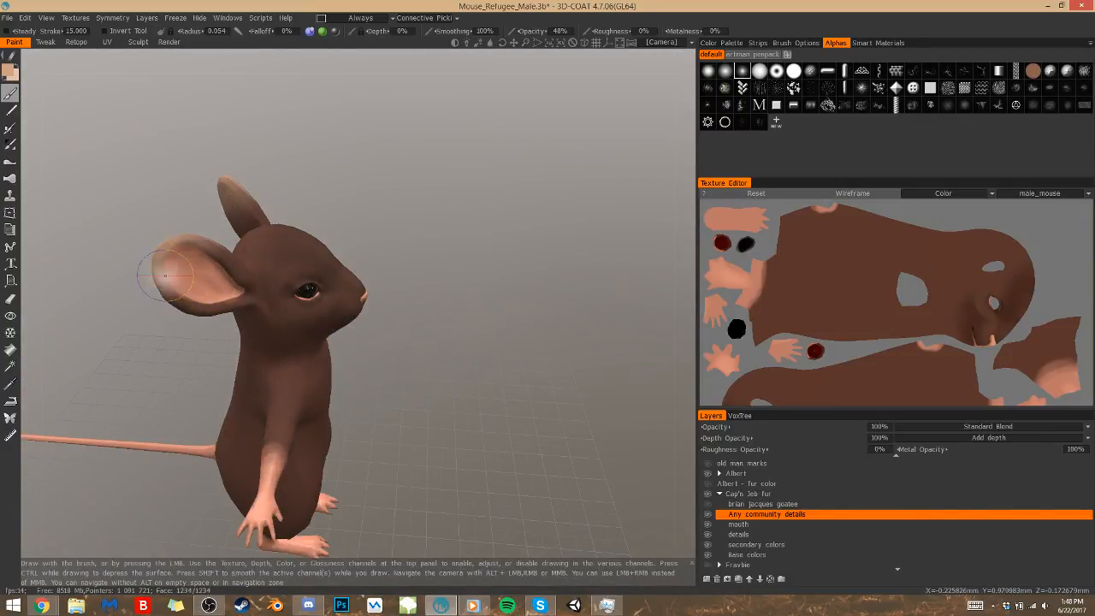
pyautogui.moveTo(402, 248)
pyautogui.mouseDown()
pyautogui.moveTo(553, 205)
pyautogui.moveTo(513, 202)
pyautogui.mouseUp()
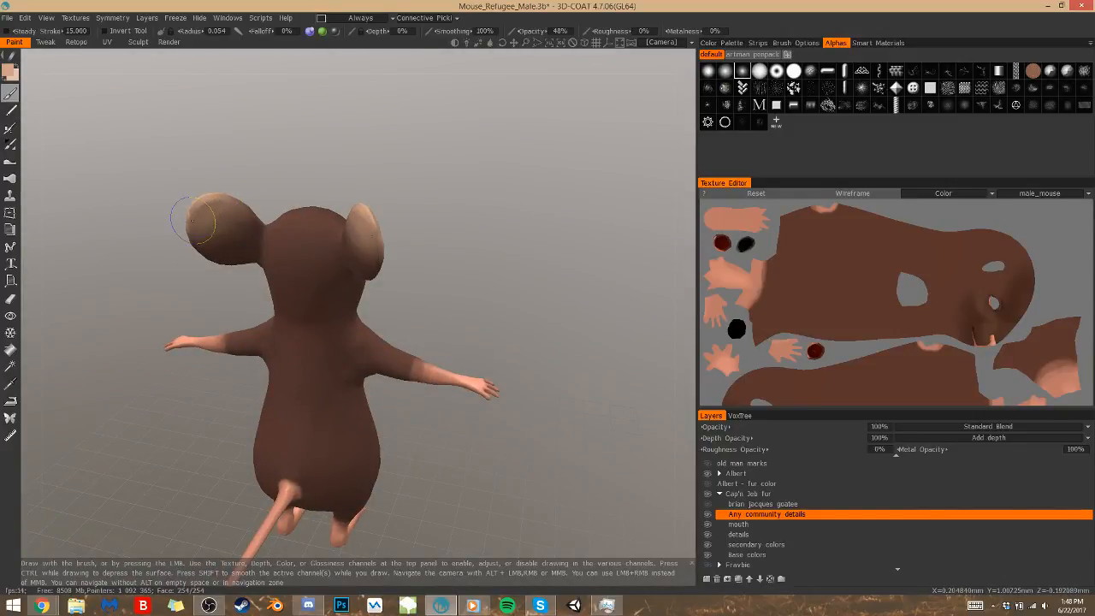
pyautogui.moveTo(510, 274); pyautogui.dragTo(288, 275)
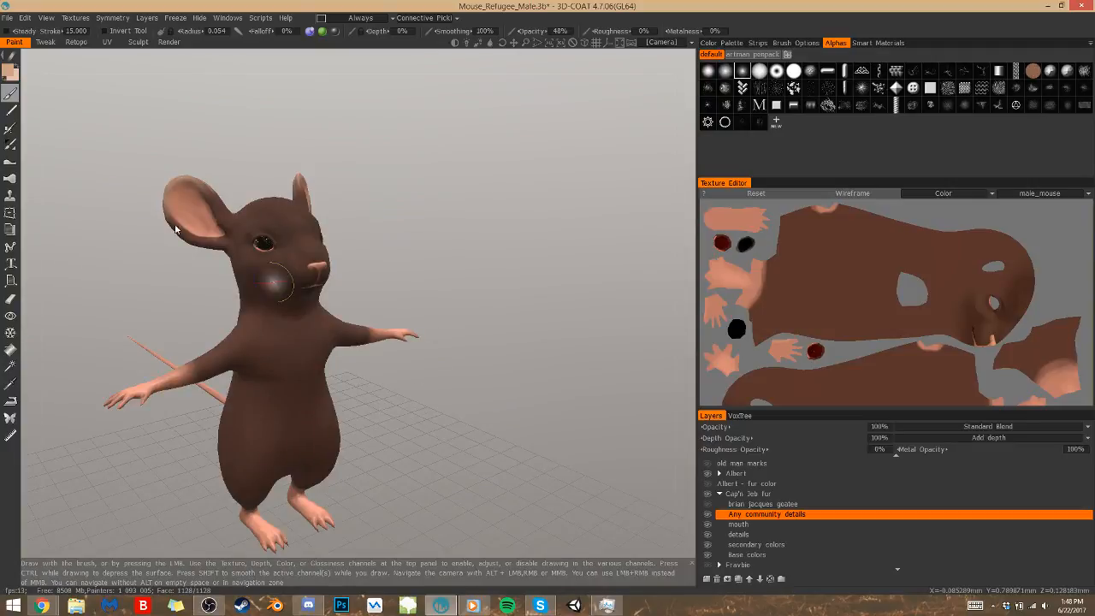
pyautogui.moveTo(280, 318); pyautogui.dragTo(301, 340)
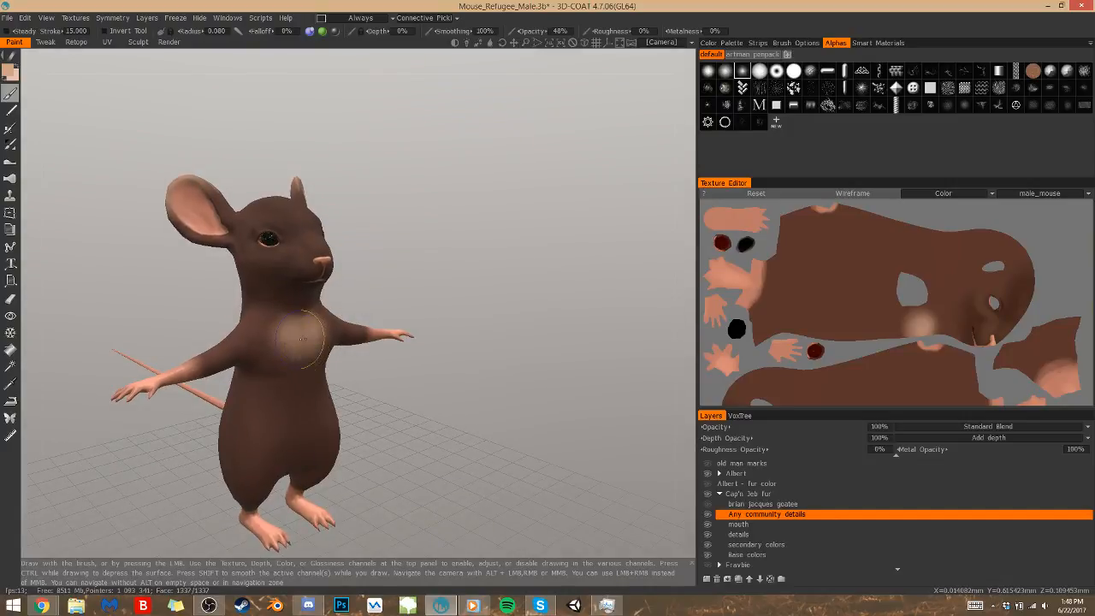
# Darken the brush color to a tan with hue 23.014, saturation 34% and lightness 71%
pyautogui.click(10, 73)
pyautogui.click(338, 274)
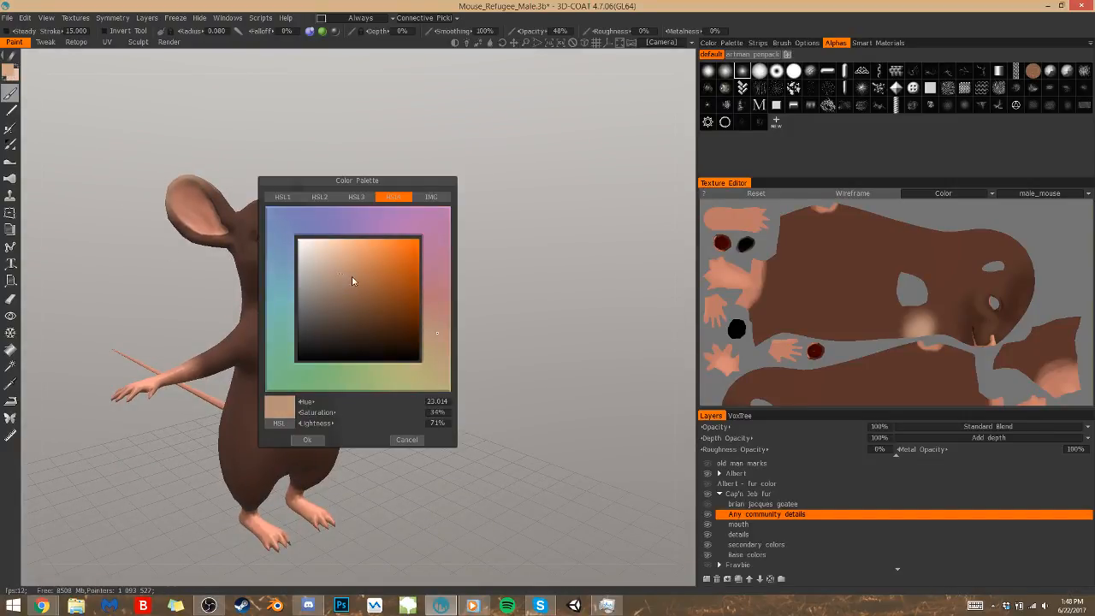
pyautogui.click(307, 439)
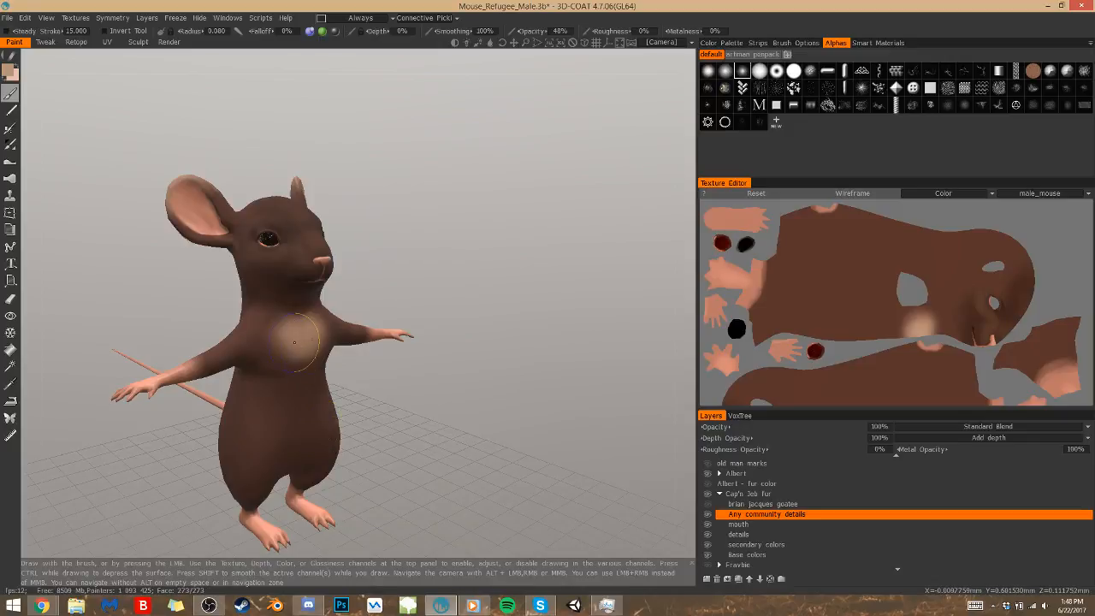
# Turn off mirror symmetry and widen the light chest patch with a brush radius of about 0.056
pyautogui.moveTo(489, 291); pyautogui.dragTo(405, 248)
pyautogui.moveTo(447, 239); pyautogui.dragTo(411, 285, button='right')
pyautogui.rightClick(360, 329)
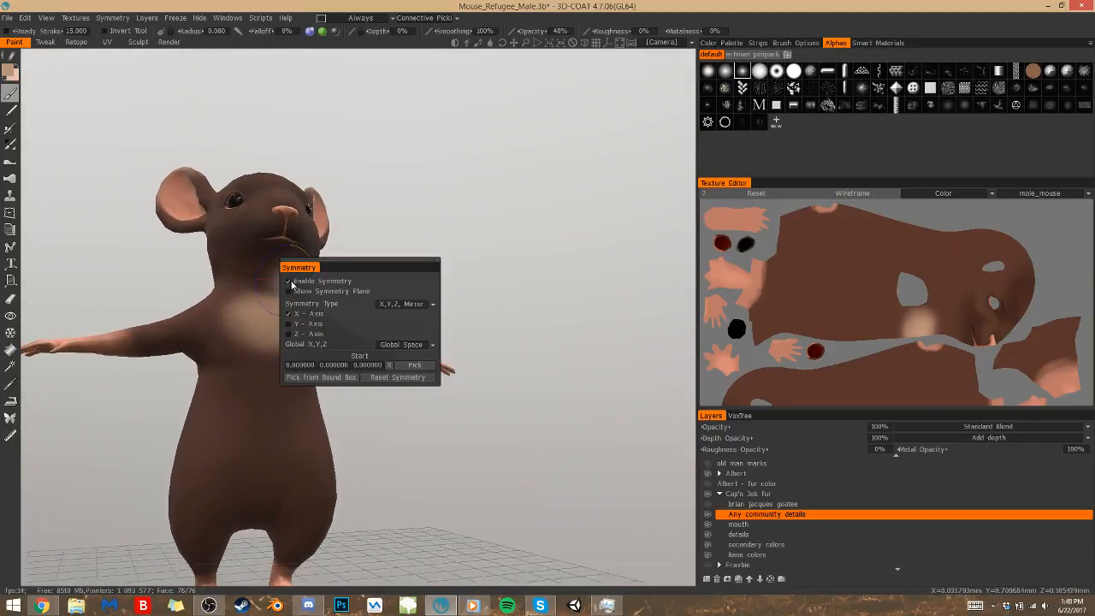
pyautogui.moveTo(301, 282); pyautogui.dragTo(286, 288, button='right')
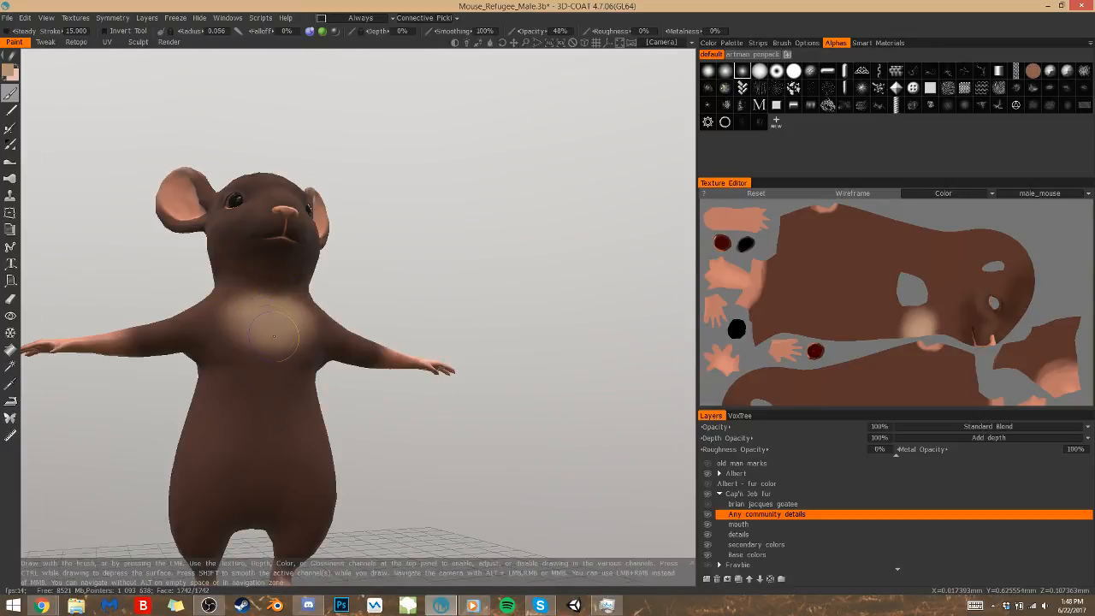
pyautogui.moveTo(273, 349); pyautogui.dragTo(263, 351)
# Lower the brush opacity to 32% and extend the tan color from the chest down over the belly
pyautogui.moveTo(530, 33); pyautogui.dragTo(515, 34)
pyautogui.moveTo(281, 343); pyautogui.dragTo(294, 345, button='right')
pyautogui.moveTo(291, 345)
pyautogui.mouseDown()
pyautogui.moveTo(267, 384)
pyautogui.moveTo(238, 396)
pyautogui.moveTo(242, 418)
pyautogui.moveTo(272, 406)
pyautogui.moveTo(262, 377)
pyautogui.moveTo(237, 396)
pyautogui.moveTo(255, 437)
pyautogui.moveTo(301, 393)
pyautogui.moveTo(275, 376)
pyautogui.moveTo(264, 346)
pyautogui.mouseUp()
pyautogui.moveTo(396, 308); pyautogui.dragTo(265, 286)
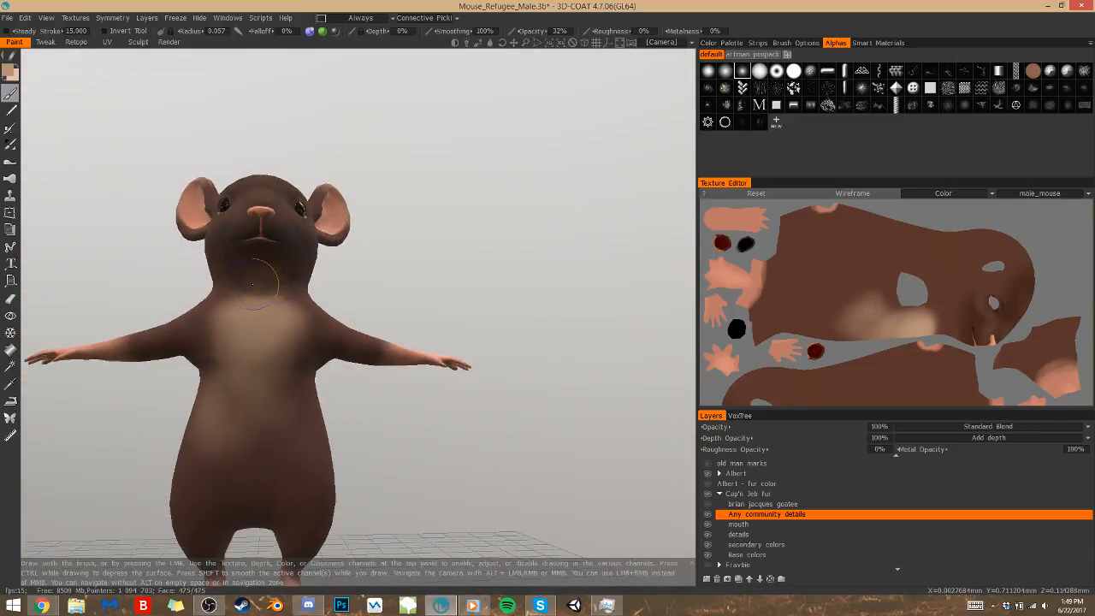
# Blend the tan color up the throat to below the mouth and out toward the shoulders
pyautogui.moveTo(267, 290); pyautogui.dragTo(284, 282)
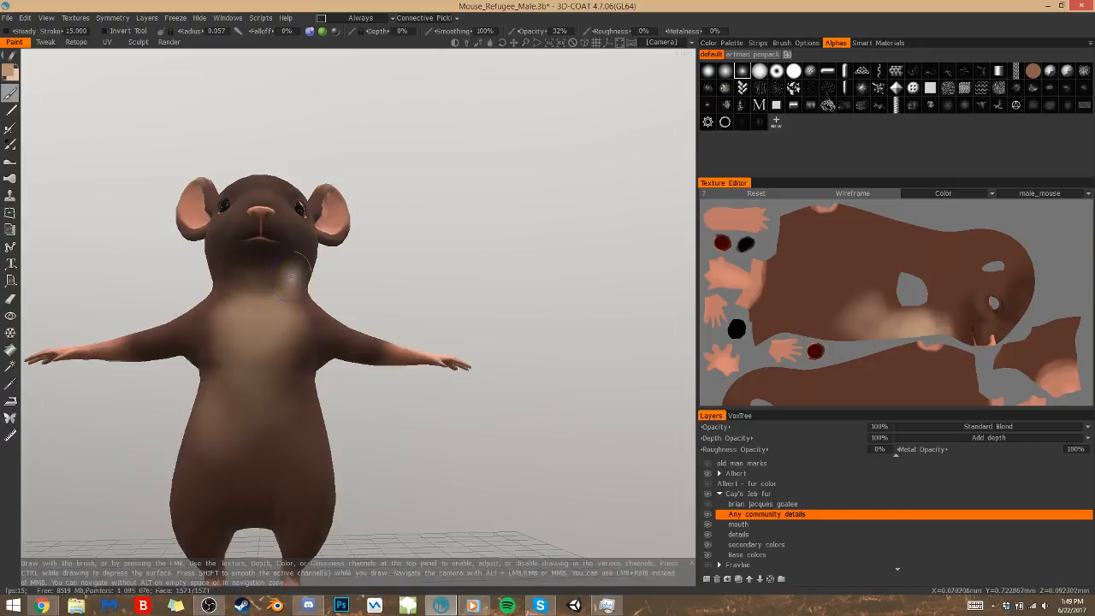
pyautogui.moveTo(250, 258); pyautogui.dragTo(255, 276)
pyautogui.moveTo(475, 305); pyautogui.dragTo(272, 272)
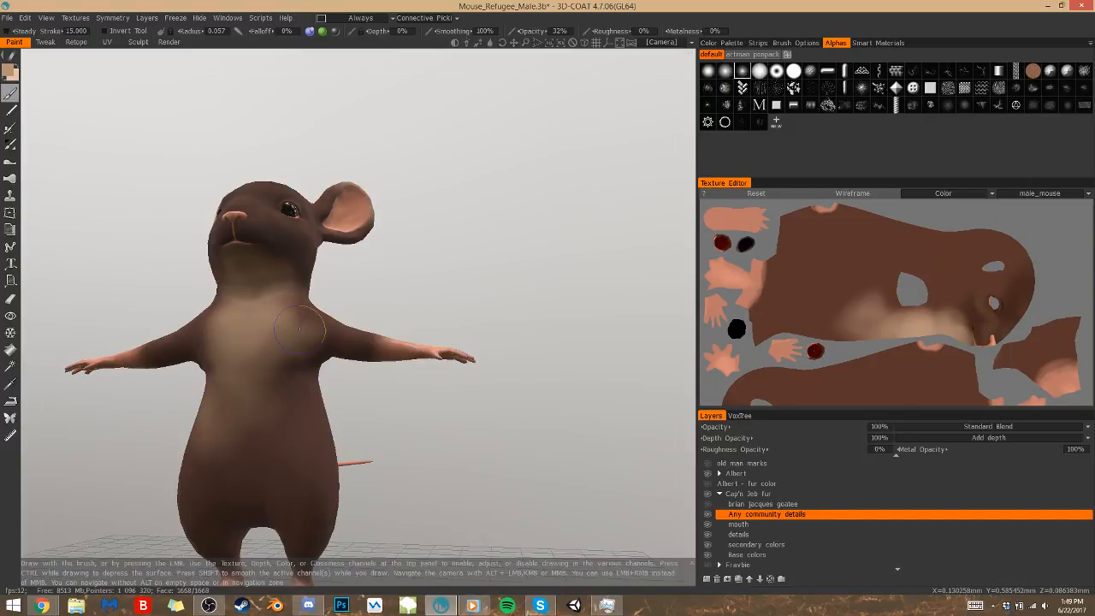
pyautogui.moveTo(379, 384); pyautogui.dragTo(377, 358)
pyautogui.moveTo(211, 325)
pyautogui.mouseDown()
pyautogui.moveTo(201, 335)
pyautogui.moveTo(217, 346)
pyautogui.mouseUp()
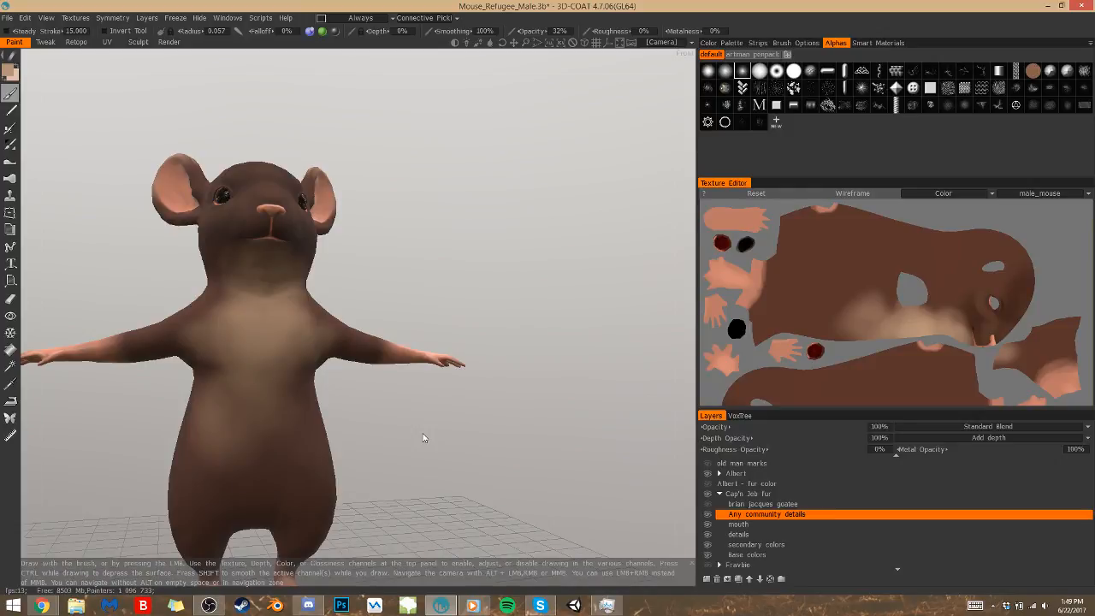
# Make the Community Dude - Jedadiah clothing group visible on the painted mouse
pyautogui.moveTo(397, 412); pyautogui.dragTo(369, 463)
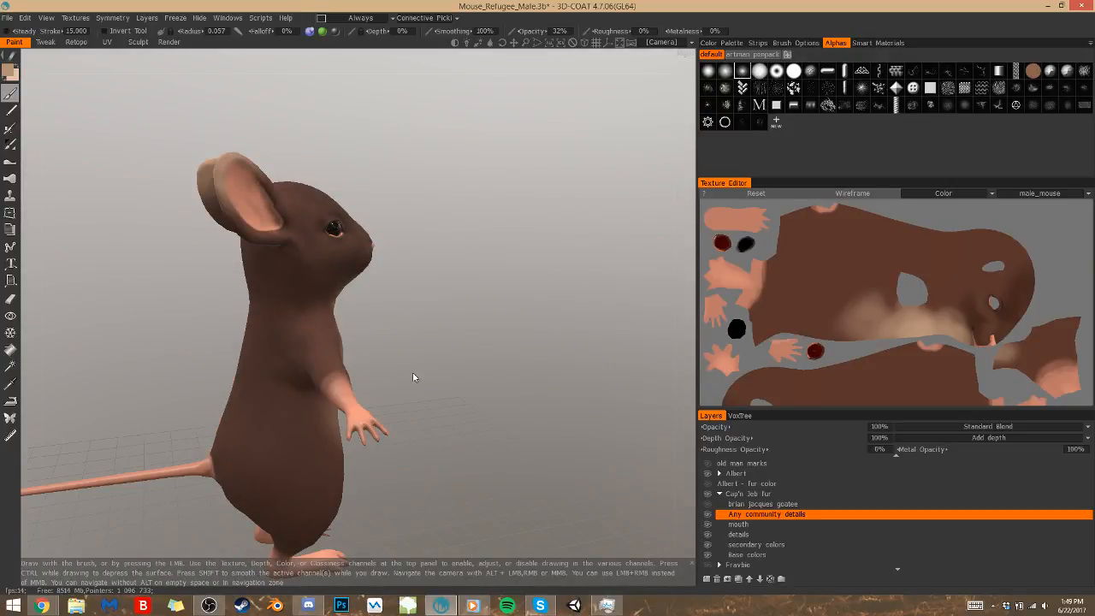
pyautogui.moveTo(421, 373); pyautogui.dragTo(565, 372)
pyautogui.moveTo(516, 441); pyautogui.dragTo(467, 457)
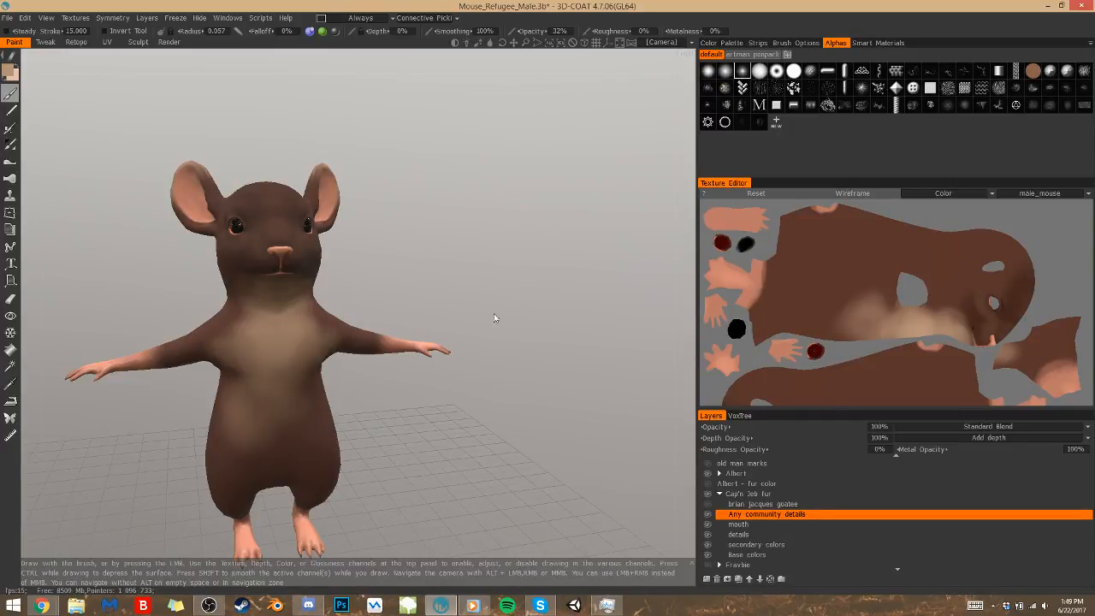
pyautogui.moveTo(531, 384)
pyautogui.mouseDown()
pyautogui.moveTo(542, 399)
pyautogui.moveTo(545, 379)
pyautogui.mouseUp()
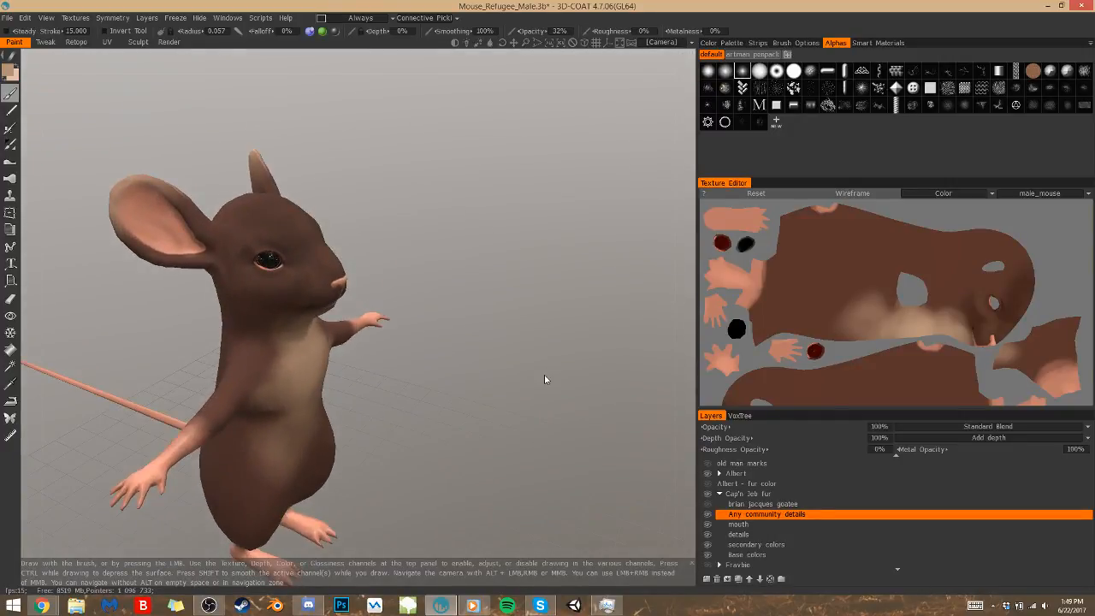
pyautogui.click(138, 42)
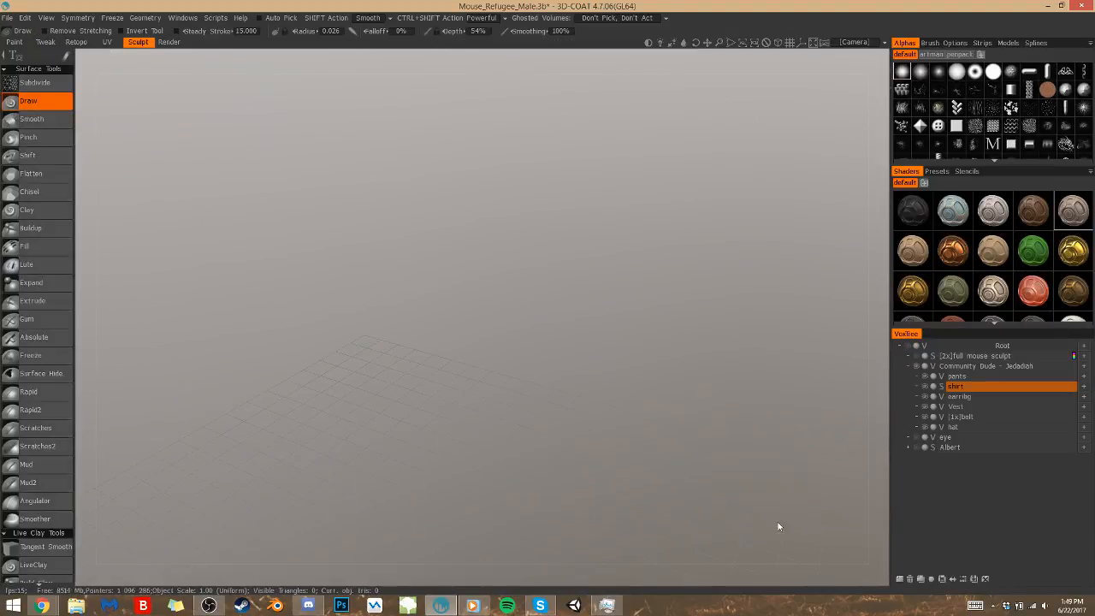
pyautogui.click(15, 42)
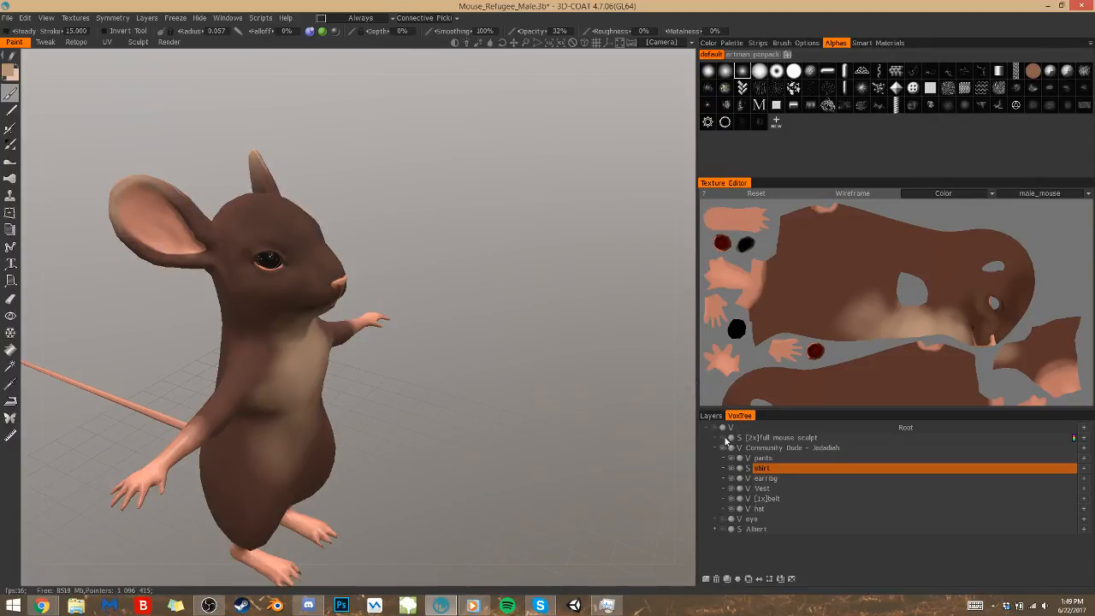
pyautogui.click(715, 447)
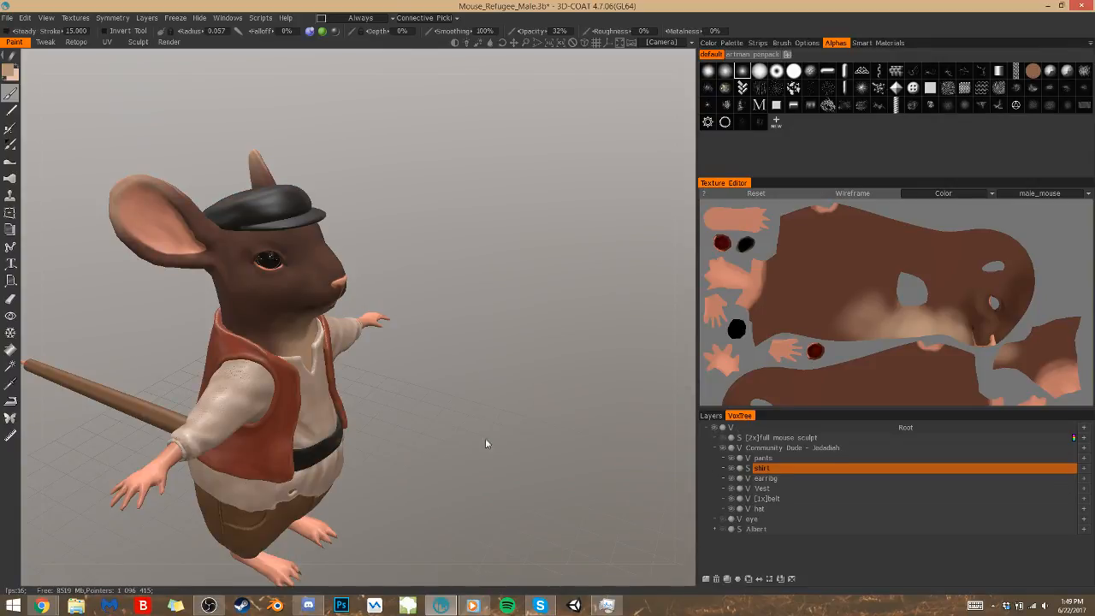
# Check the dressed mouse from the front and save the scene
pyautogui.moveTo(498, 440); pyautogui.dragTo(445, 422)
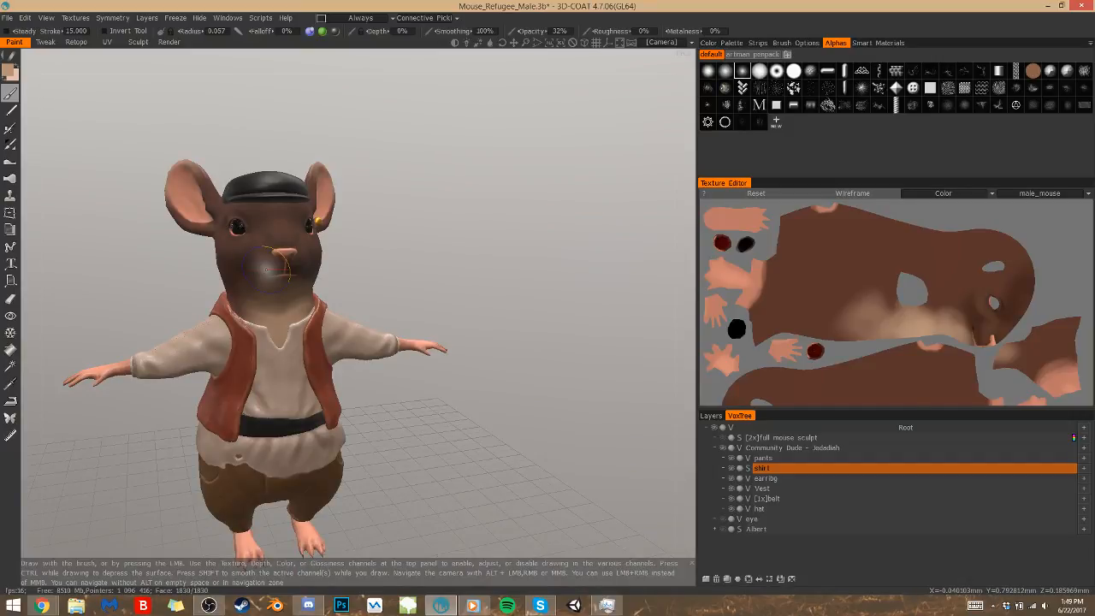
pyautogui.moveTo(412, 484); pyautogui.dragTo(456, 519)
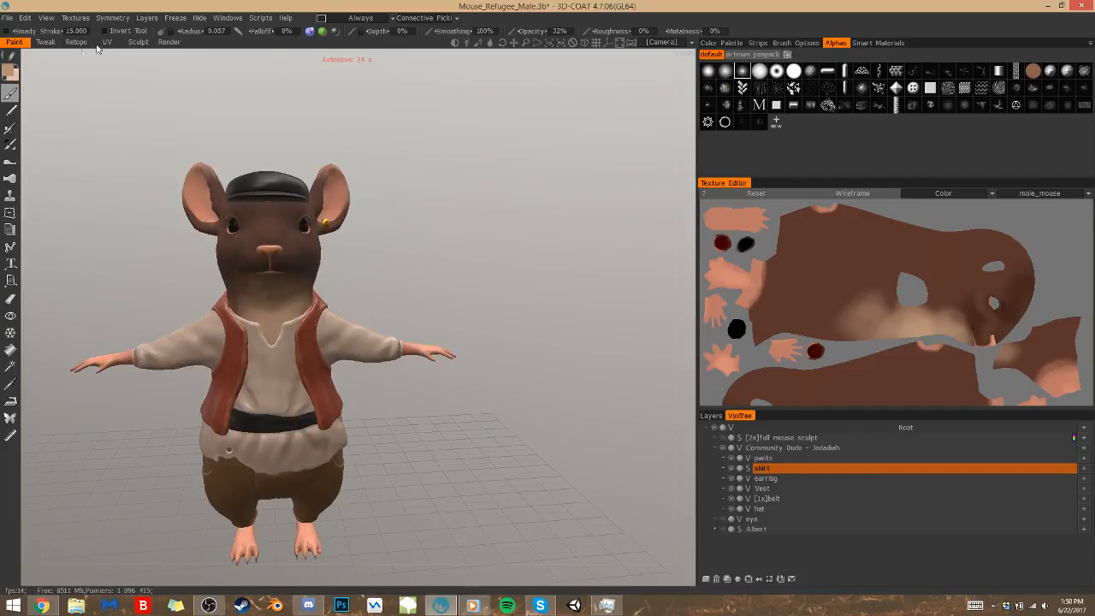
pyautogui.hotkey('ctrl', 's')
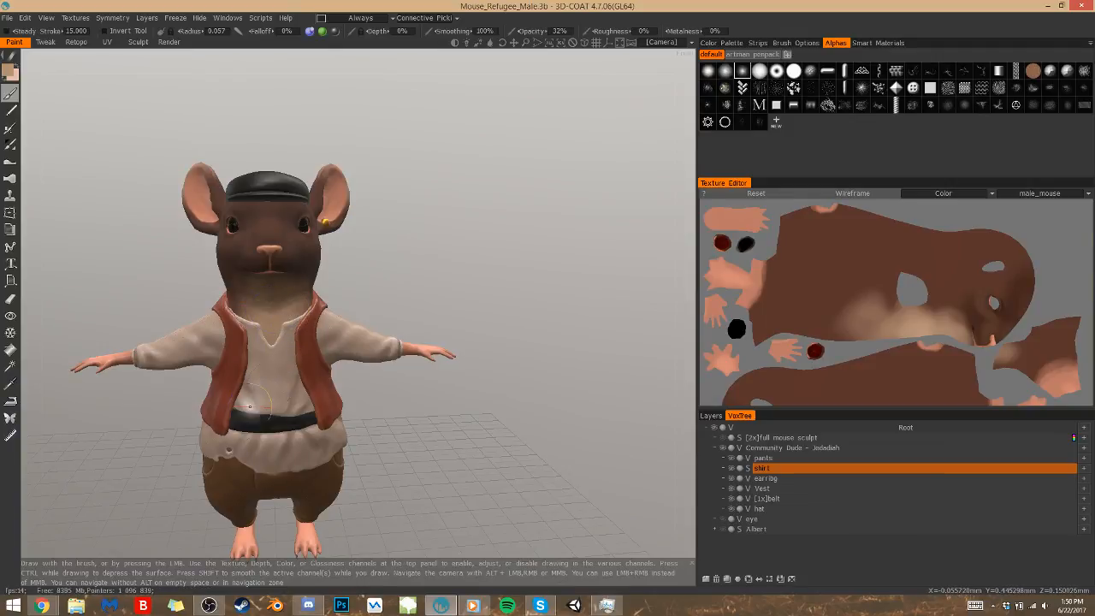
# Paint more tan onto the tips and backs of both ears at 32% opacity
pyautogui.moveTo(272, 449)
pyautogui.keyDown('alt'); pyautogui.mouseDown()
pyautogui.moveTo(349, 462)
pyautogui.moveTo(304, 342)
pyautogui.mouseUp(); pyautogui.keyUp('alt')
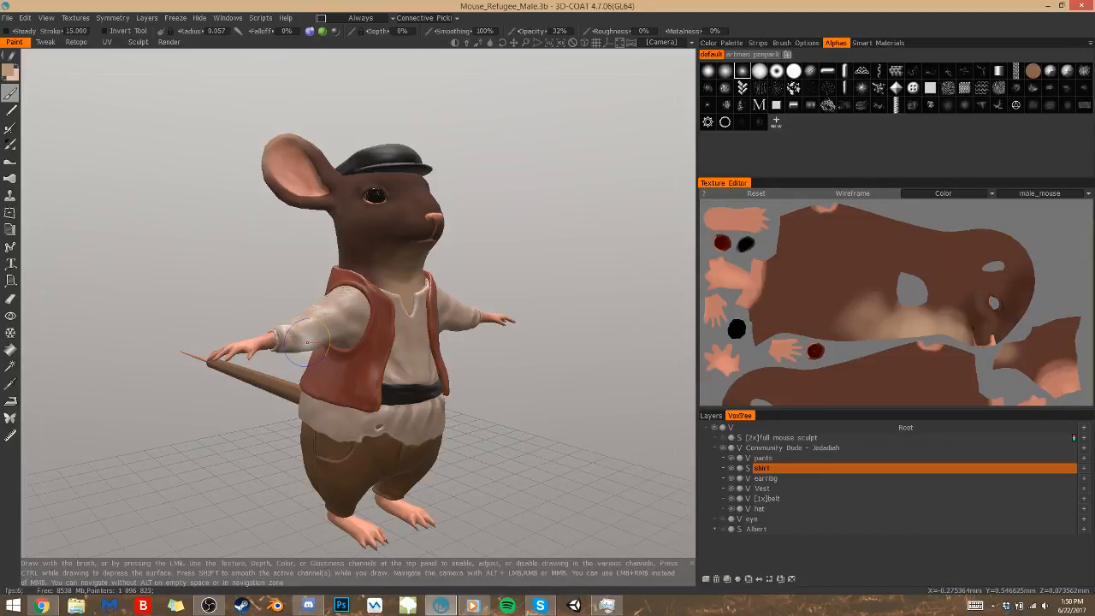
pyautogui.moveTo(306, 342)
pyautogui.keyDown('alt'); pyautogui.mouseDown()
pyautogui.moveTo(408, 270)
pyautogui.moveTo(282, 256)
pyautogui.mouseUp(); pyautogui.keyUp('alt')
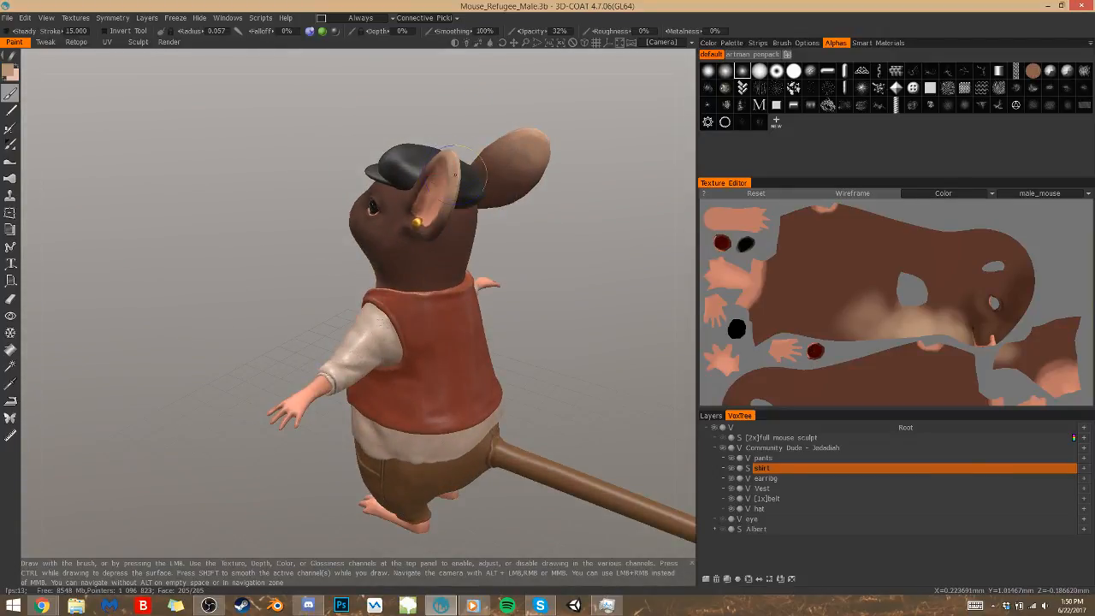
pyautogui.moveTo(492, 183); pyautogui.dragTo(529, 137)
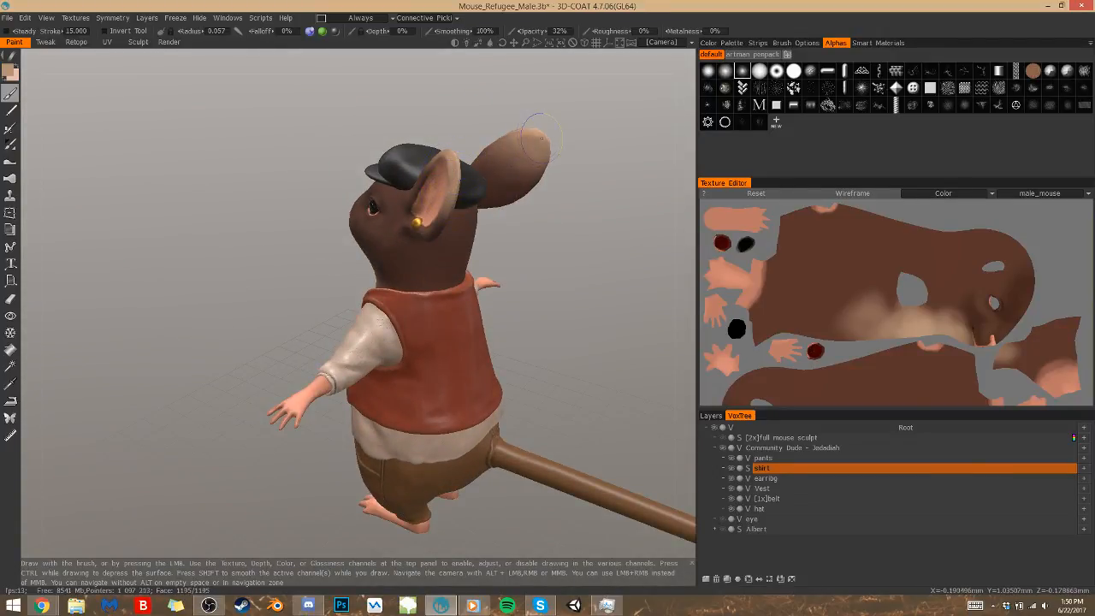
pyautogui.moveTo(590, 183); pyautogui.dragTo(497, 183)
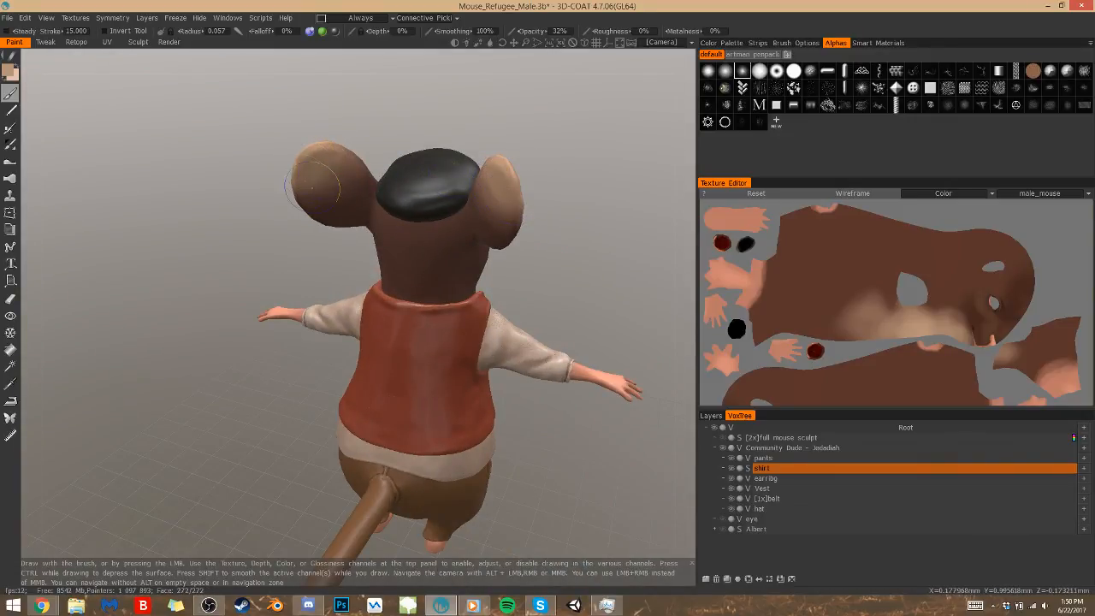
pyautogui.moveTo(222, 330); pyautogui.dragTo(310, 381)
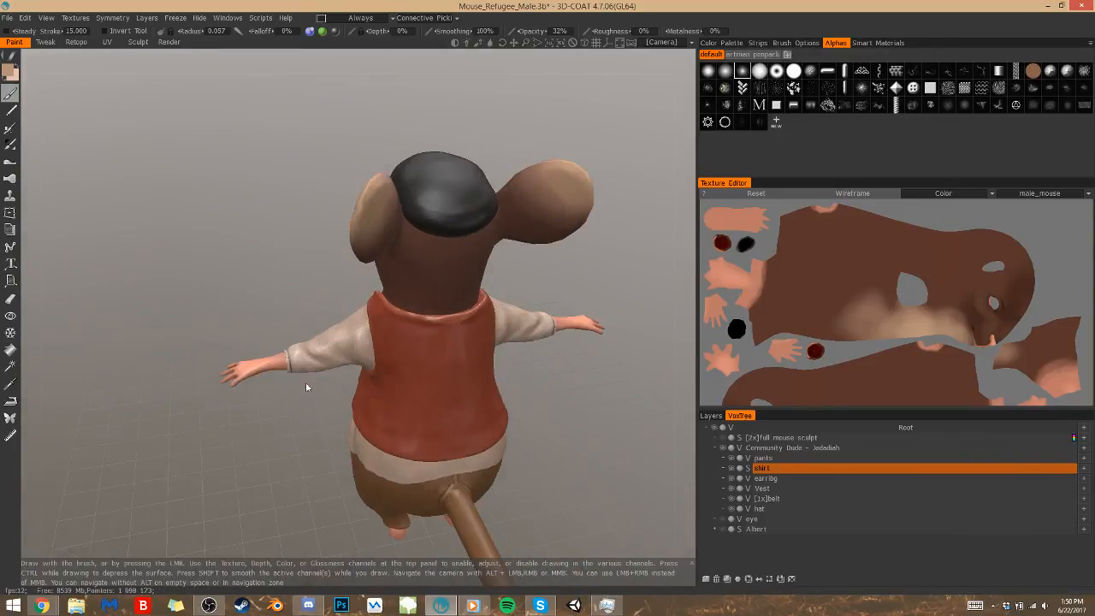
pyautogui.keyDown('alt'); pyautogui.moveTo(357, 243); pyautogui.dragTo(415, 211); pyautogui.keyUp('alt')
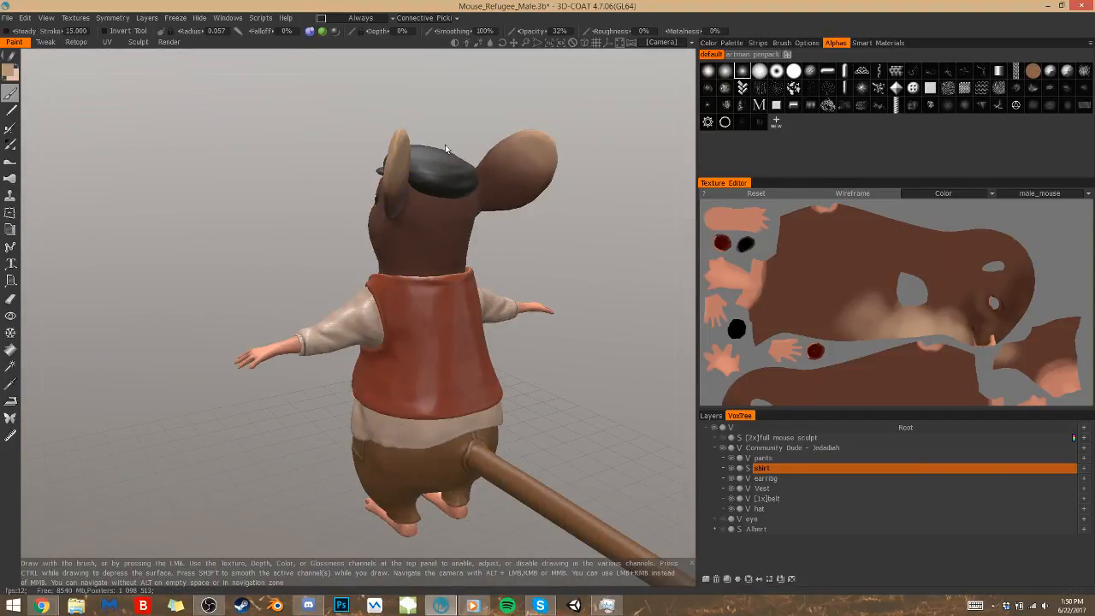
pyautogui.moveTo(332, 298); pyautogui.dragTo(479, 257)
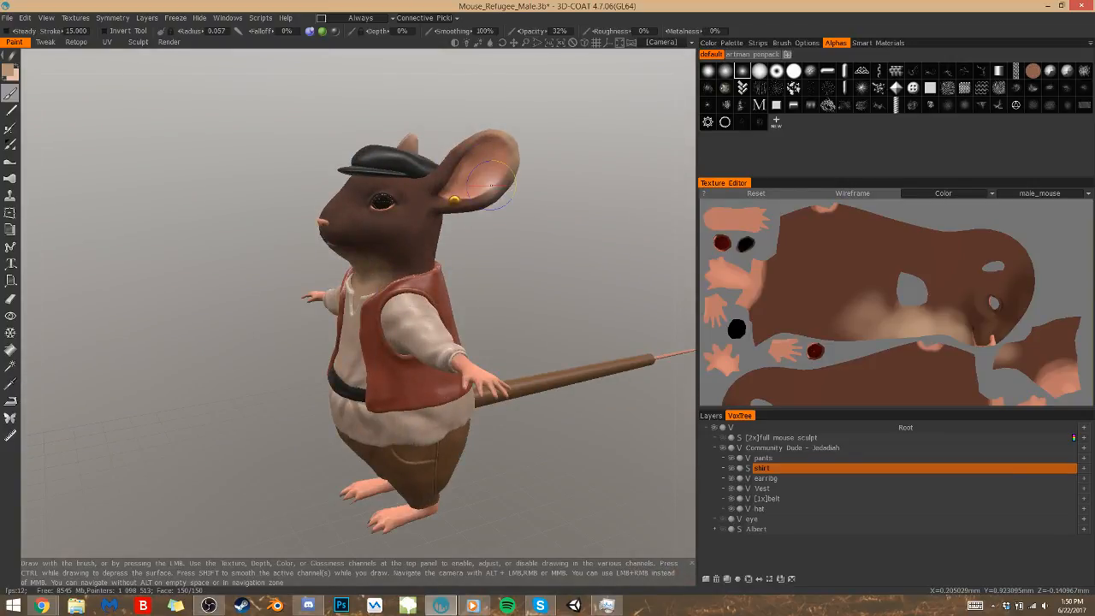
# Return to the paint layers and collapse the Cap'n Jeb fur group
pyautogui.click(711, 416)
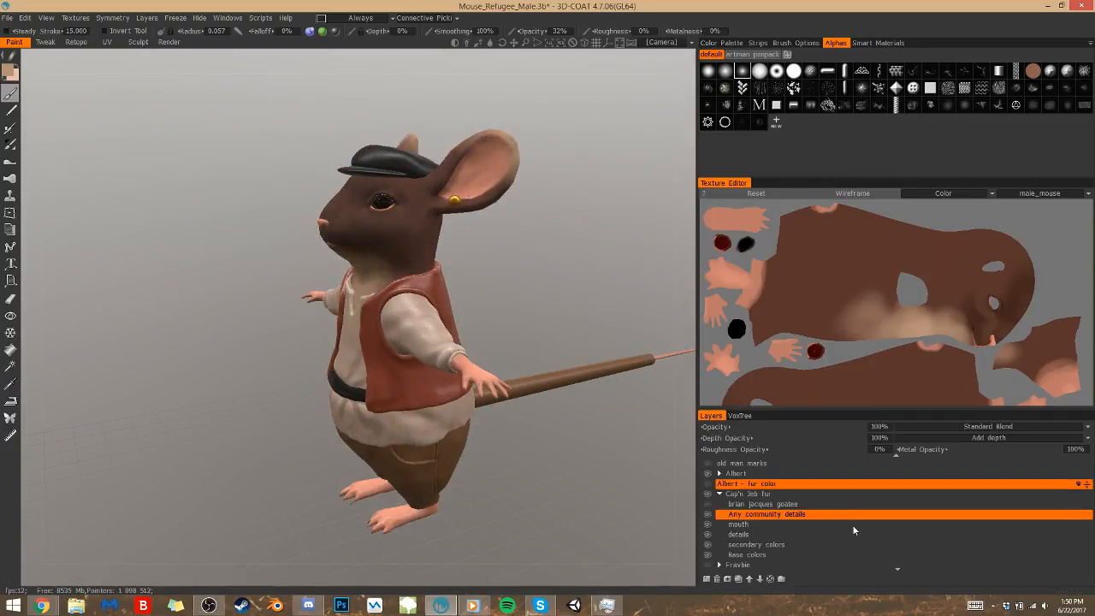
pyautogui.click(721, 494)
pyautogui.click(720, 495)
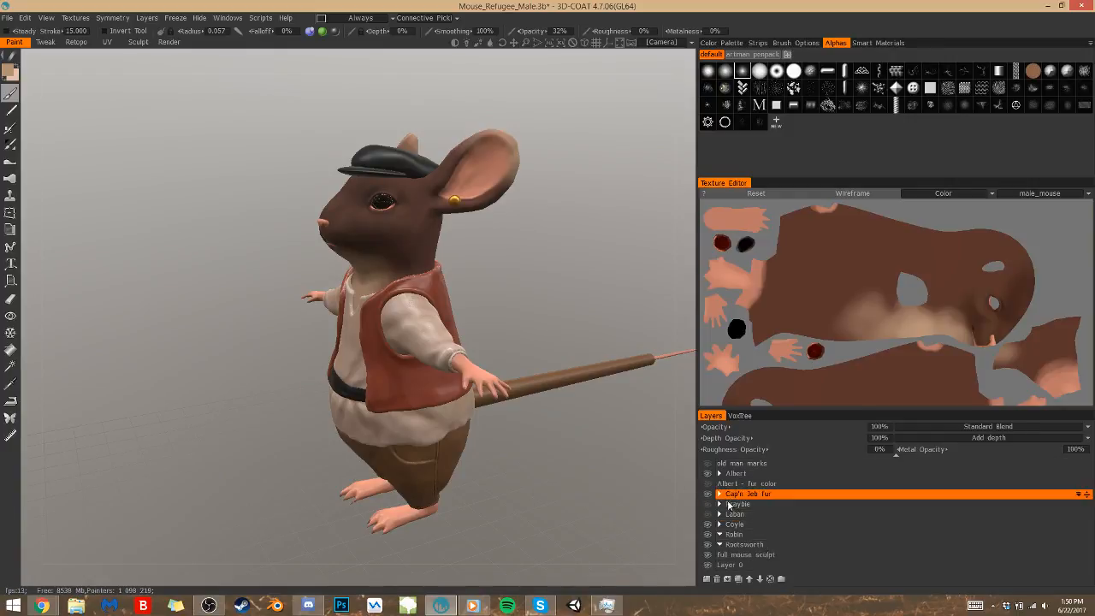
# Look into the Coyle group and compare the dressed mouse with the Cap'n Jeb fur group hidden and shown
pyautogui.click(751, 505)
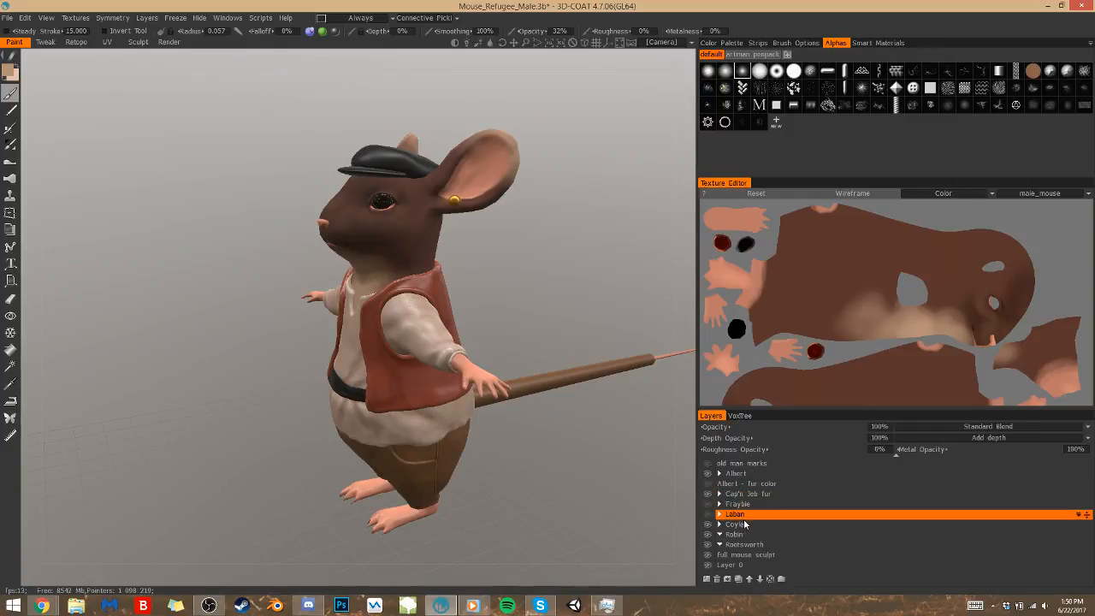
pyautogui.click(736, 523)
pyautogui.click(719, 525)
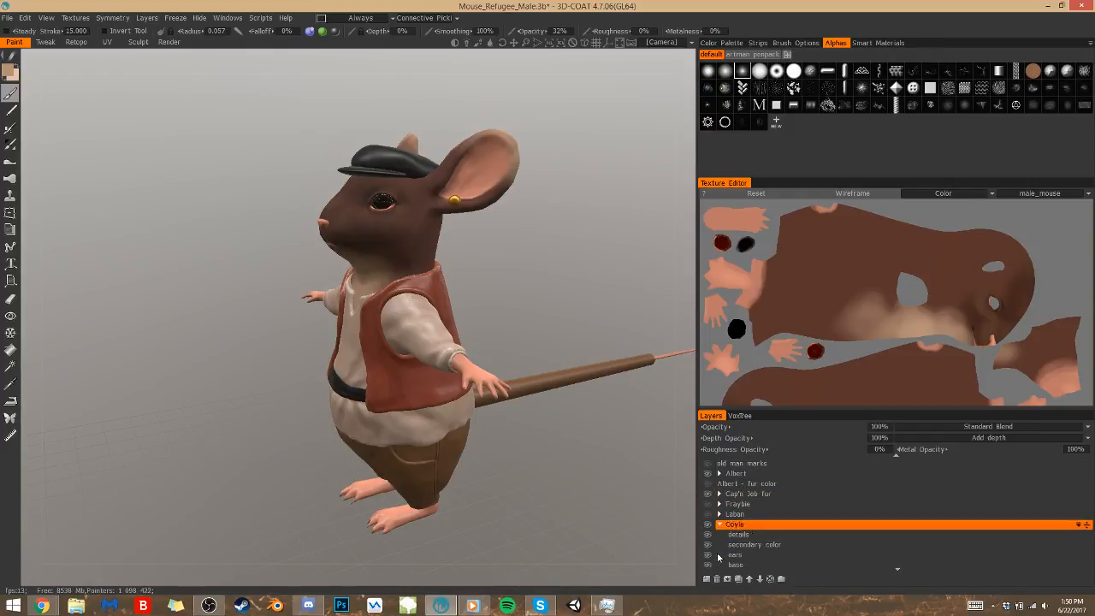
pyautogui.click(720, 525)
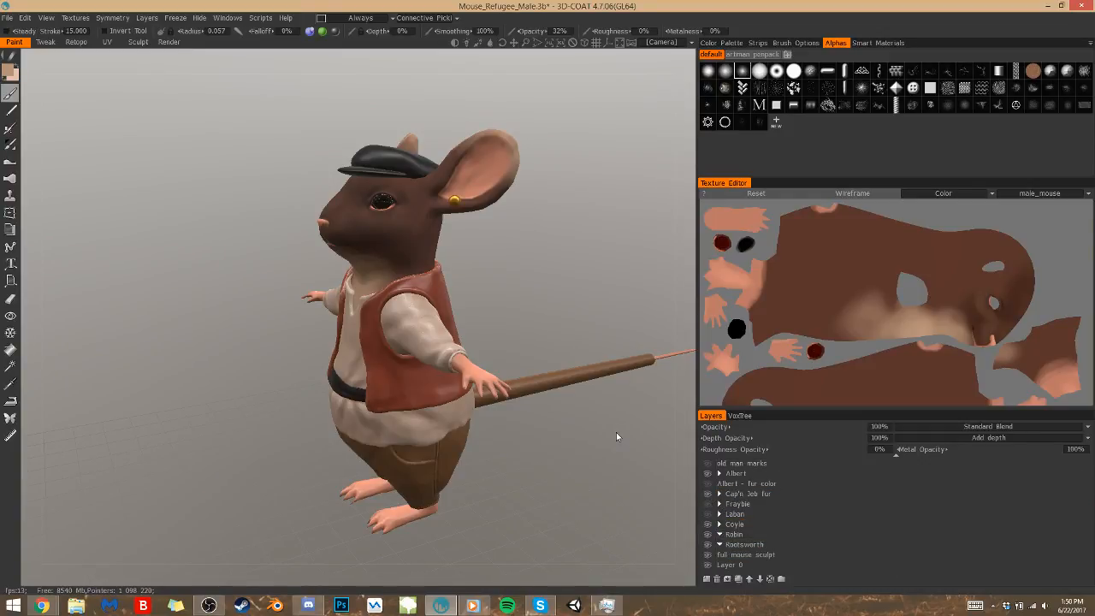
pyautogui.moveTo(219, 384); pyautogui.dragTo(311, 408)
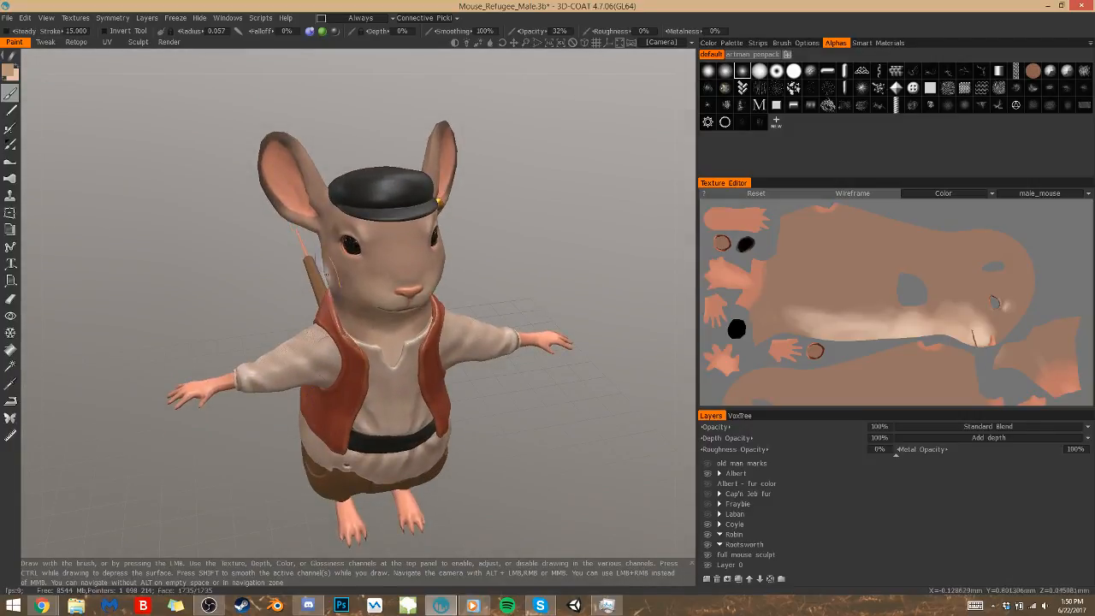
pyautogui.moveTo(241, 268)
pyautogui.mouseDown()
pyautogui.moveTo(241, 248)
pyautogui.moveTo(150, 234)
pyautogui.moveTo(178, 248)
pyautogui.mouseUp()
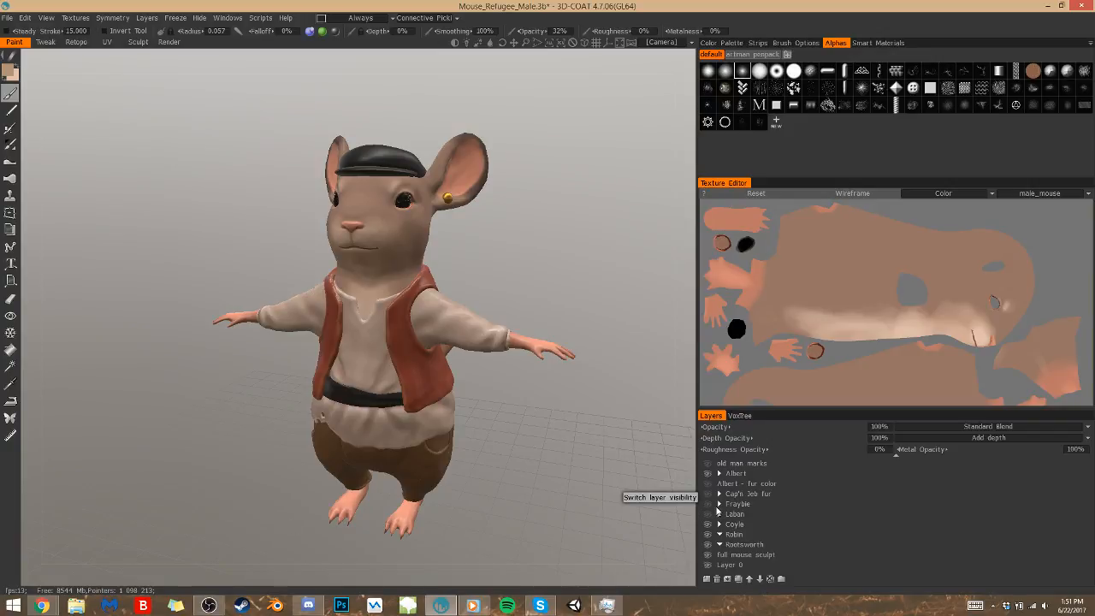
pyautogui.click(717, 509)
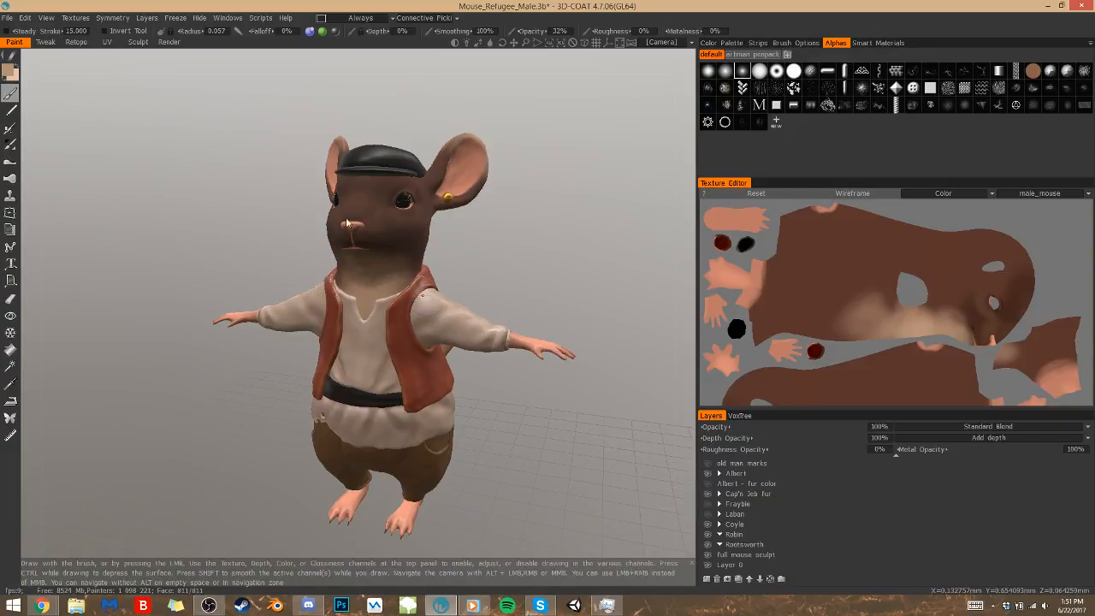
pyautogui.moveTo(479, 239); pyautogui.dragTo(572, 302)
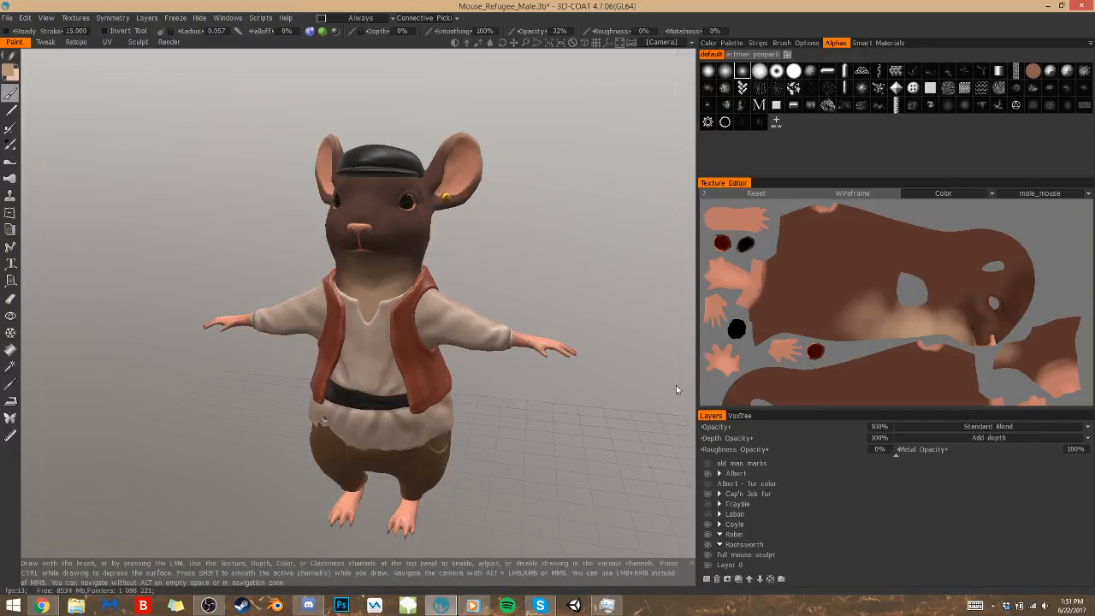
# Check what the pink layer covers by hiding and showing it, and isolate that layer on the mouse
pyautogui.click(748, 508)
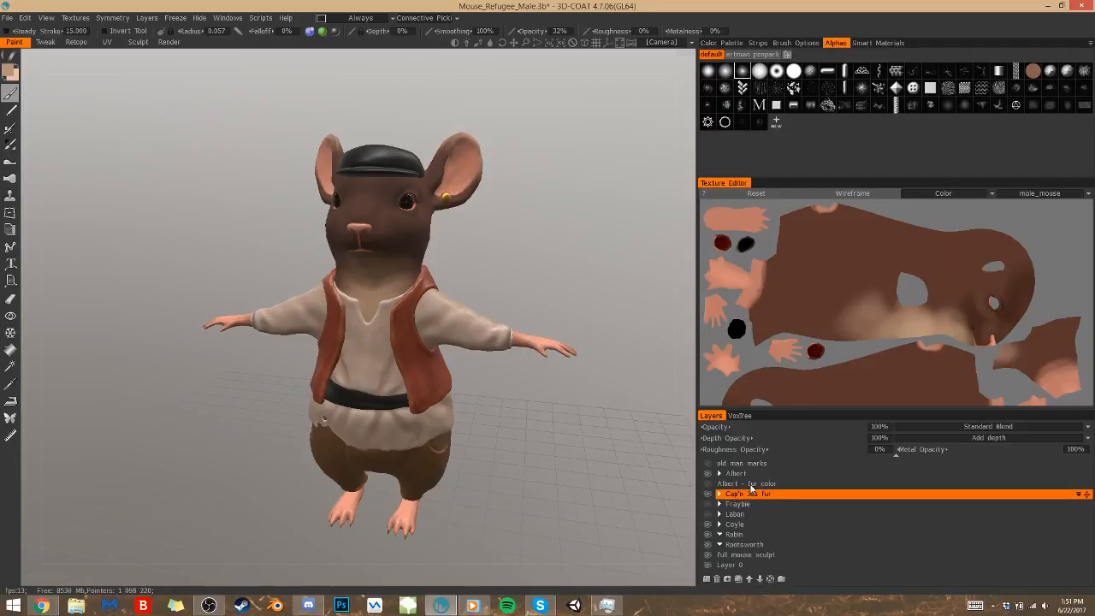
pyautogui.scroll(1, 752, 485)
pyautogui.scroll(1, 758, 511)
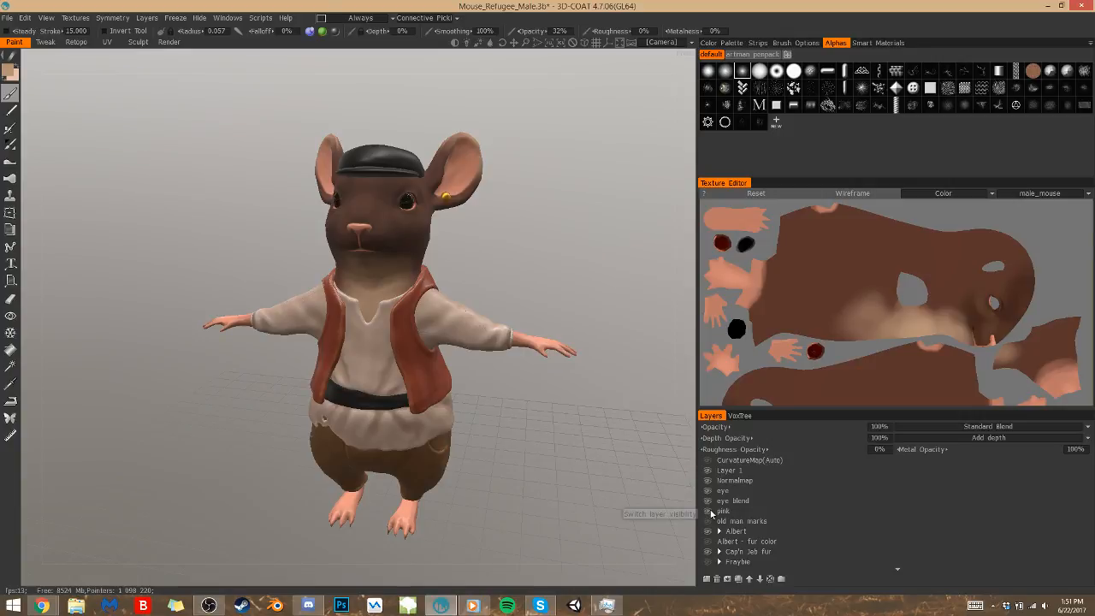
pyautogui.click(710, 512)
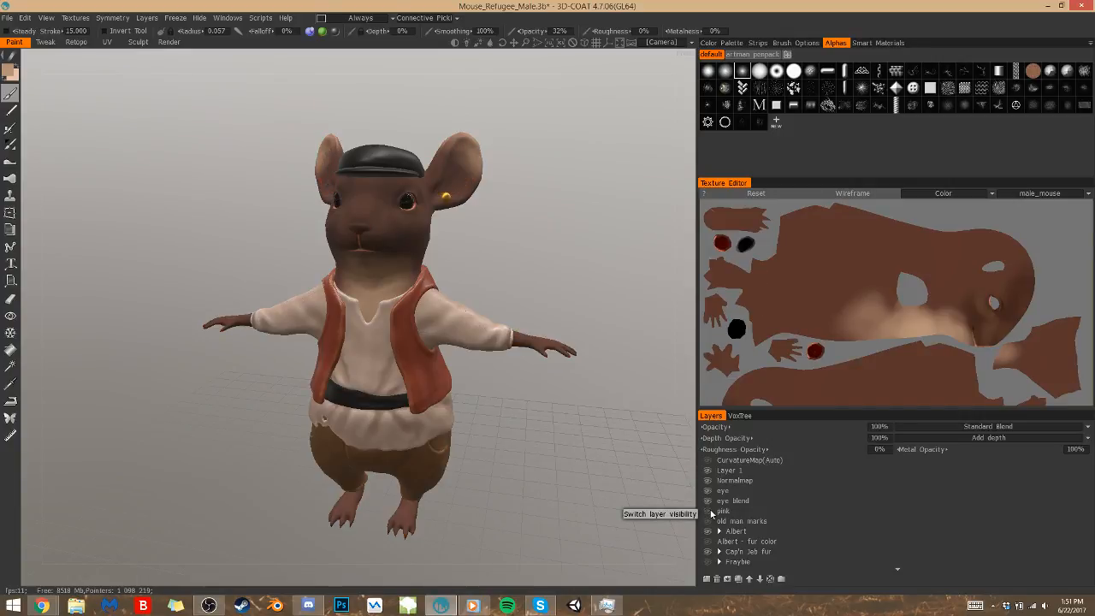
pyautogui.click(709, 512)
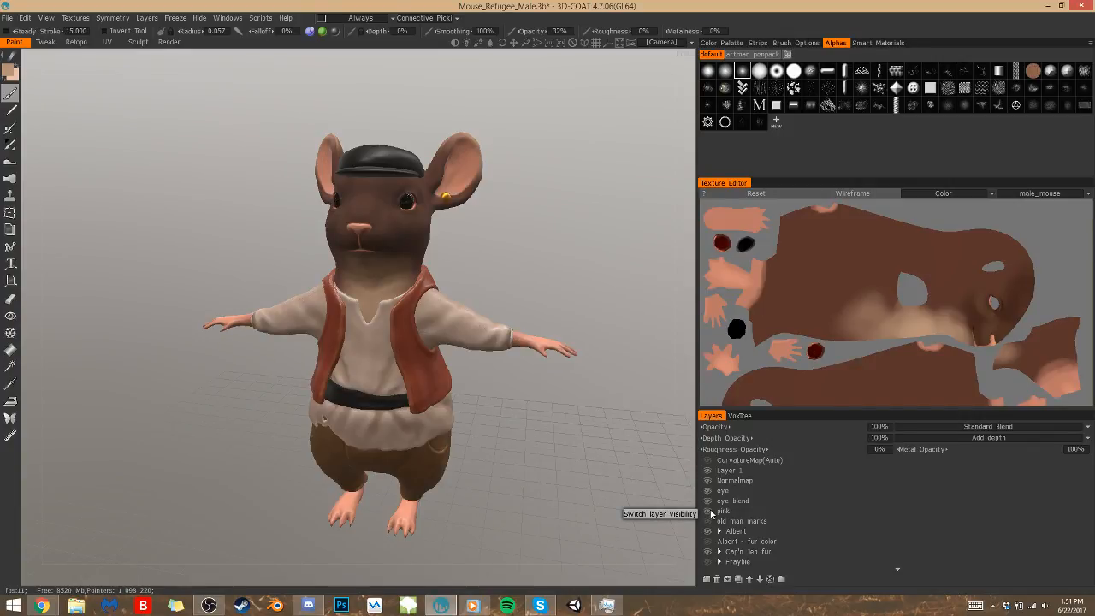
pyautogui.click(732, 511)
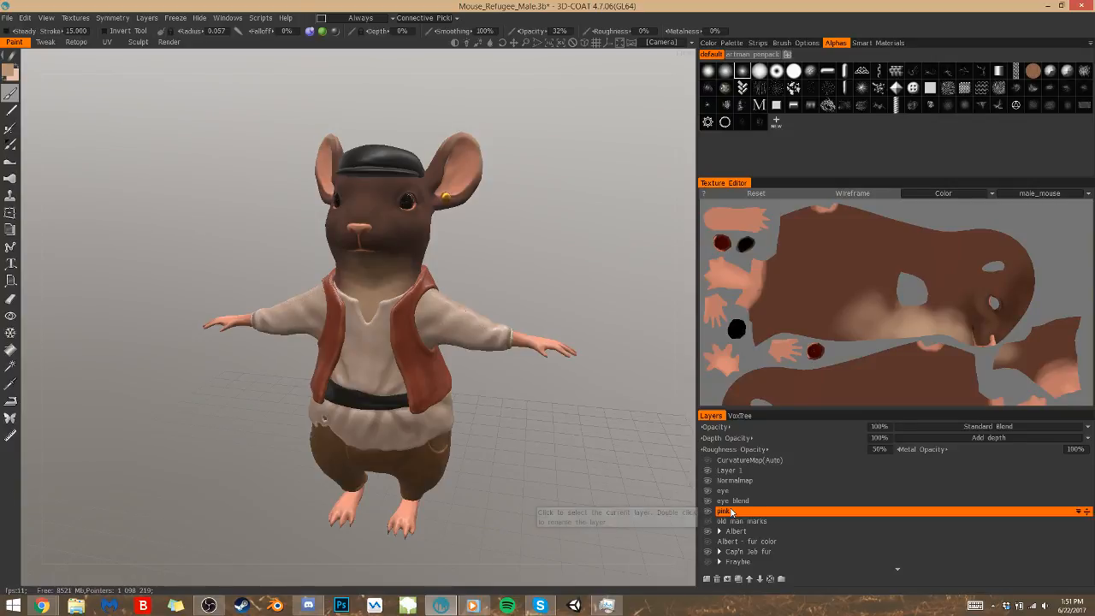
pyautogui.rightClick(739, 512)
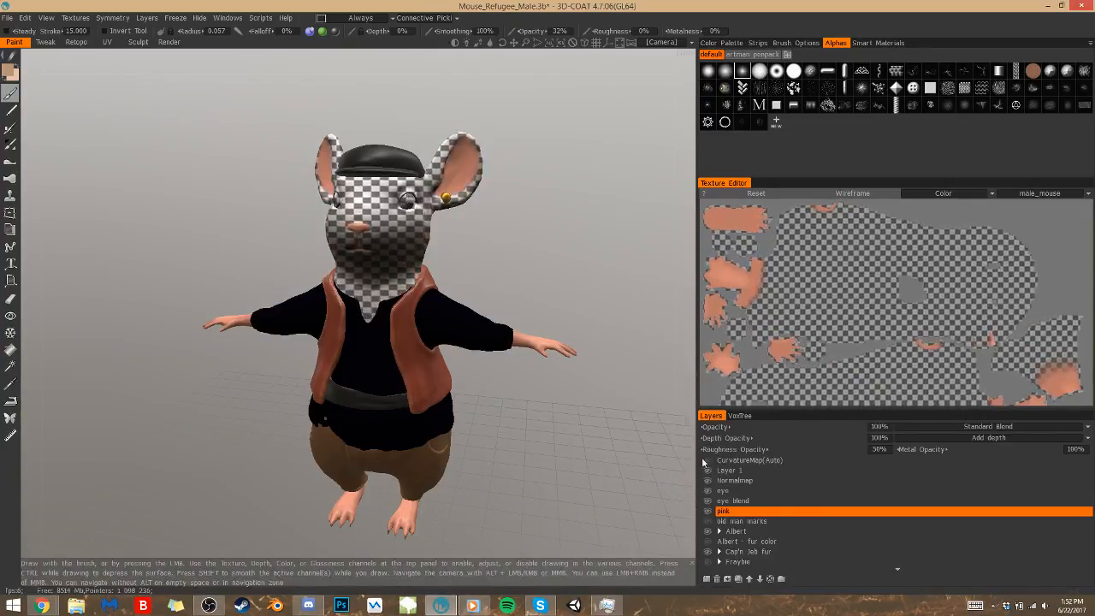
# Create a new layer directly above the pink layer and name it black nose
pyautogui.click(708, 579)
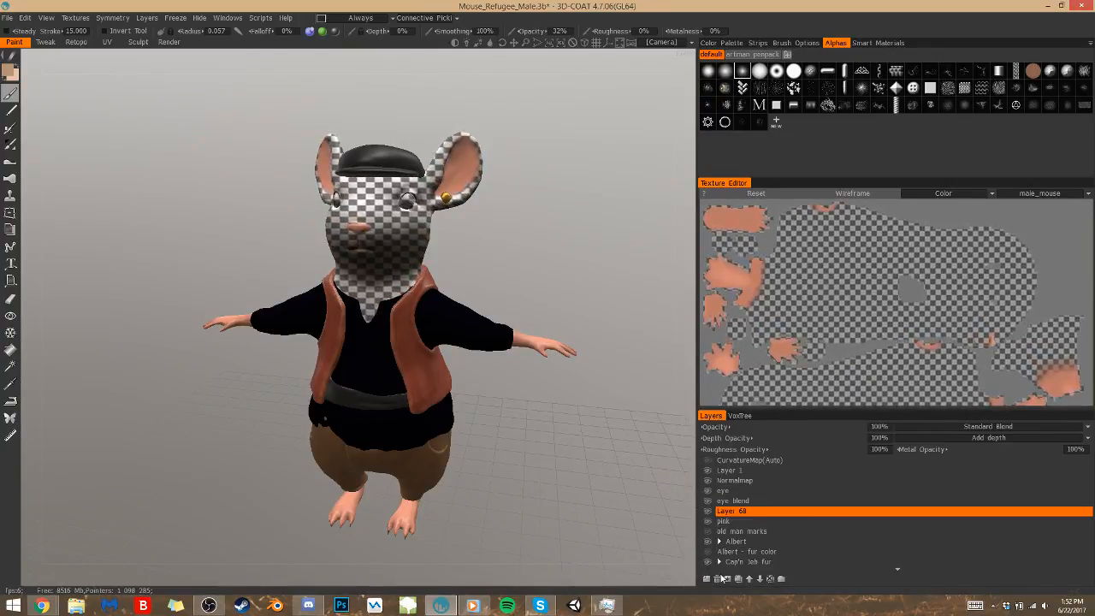
pyautogui.doubleClick(731, 512)
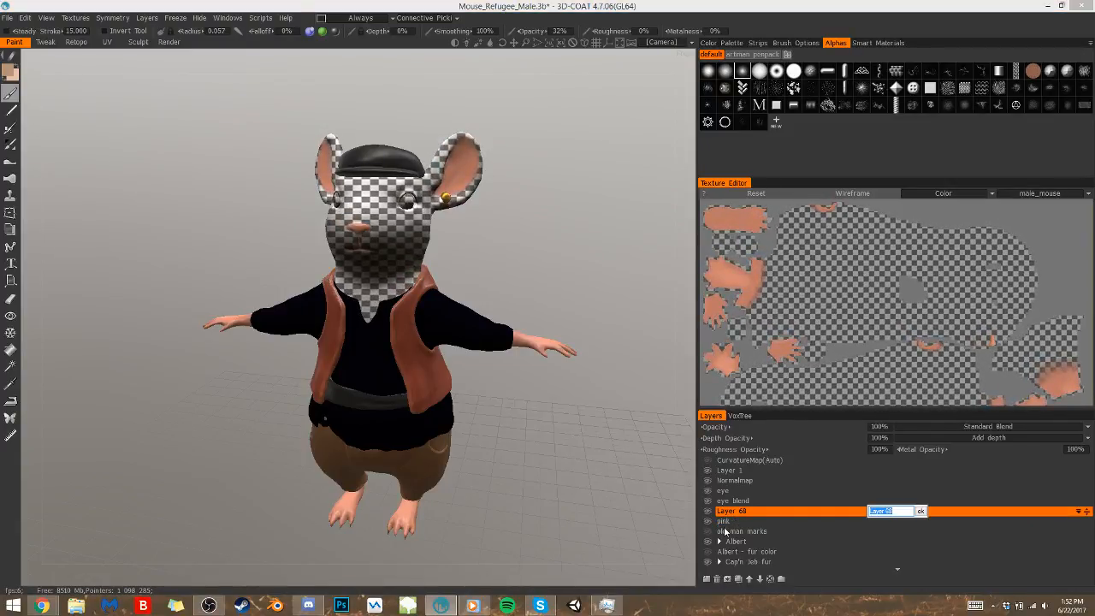
pyautogui.write('d')
pyautogui.write('lack nose')
pyautogui.press('Return')
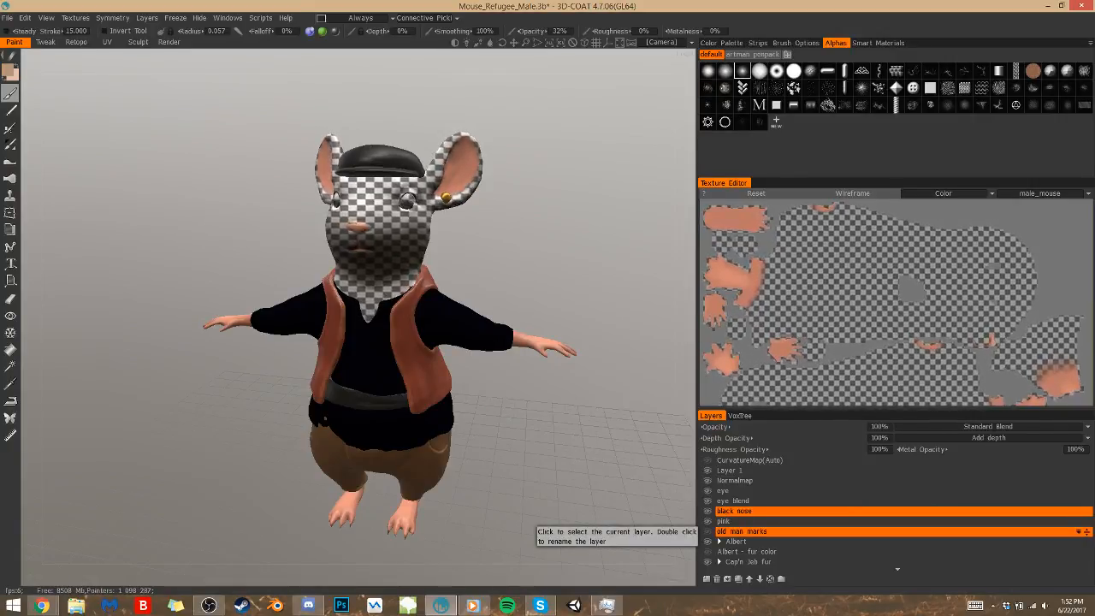
# Paint the nose dark brown (hue about 27, saturation 42%, lightness 30%) and set the black nose layer's blending to Multiply
pyautogui.click(8, 70)
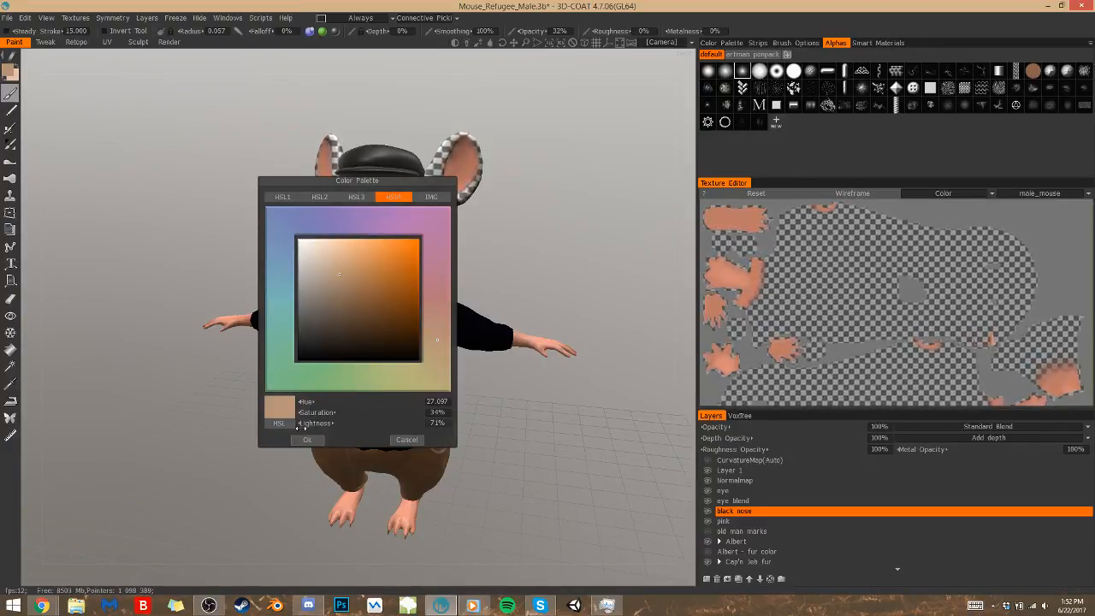
pyautogui.click(348, 329)
pyautogui.click(307, 439)
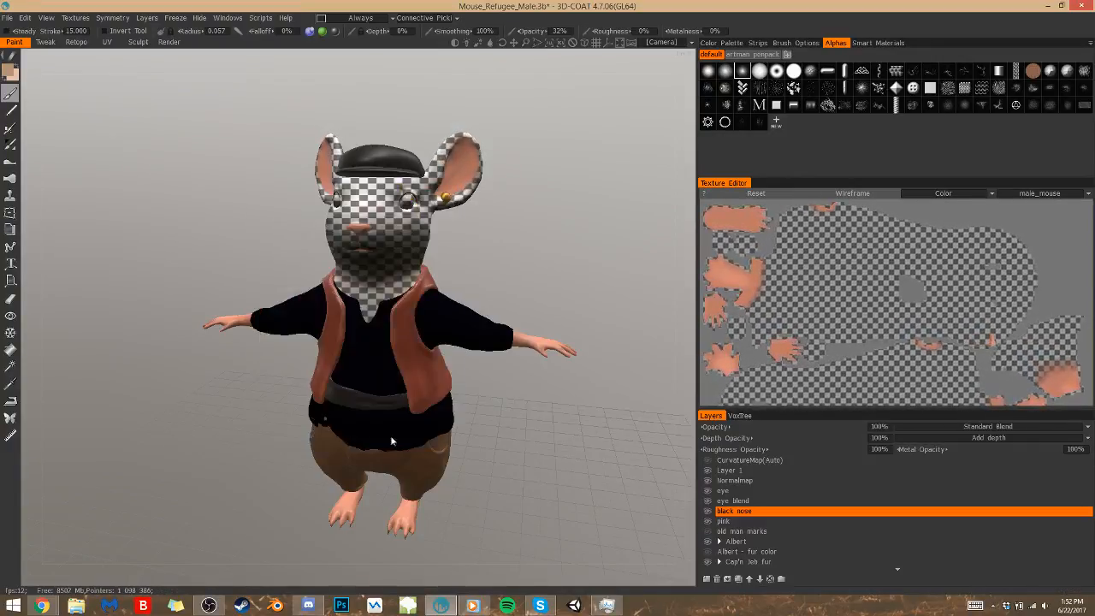
pyautogui.moveTo(353, 228); pyautogui.dragTo(374, 233)
pyautogui.click(949, 425)
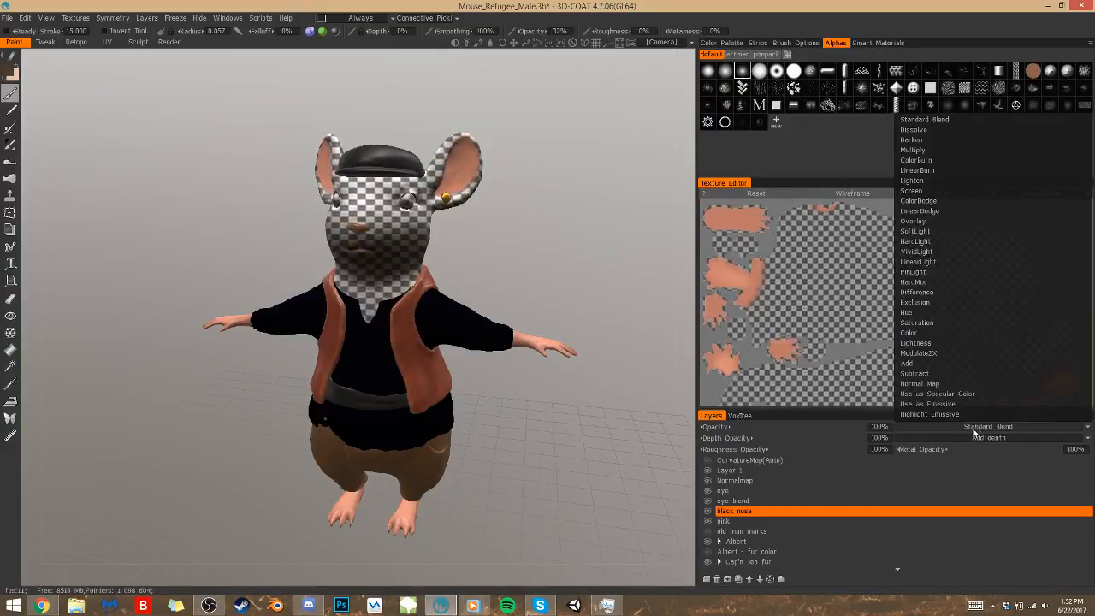
pyautogui.click(944, 149)
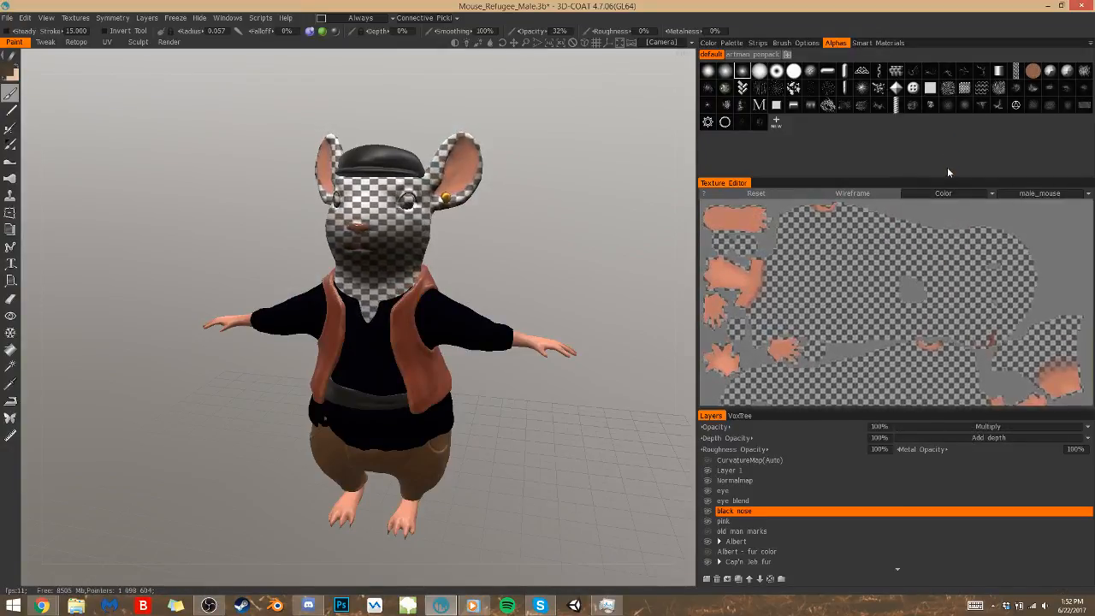
# Reduce the brush radius to 0.020 and paint the nose up close with a darker, less saturated reddish-brown colour
pyautogui.moveTo(476, 259); pyautogui.dragTo(501, 242)
pyautogui.moveTo(501, 243); pyautogui.dragTo(547, 206, button='right')
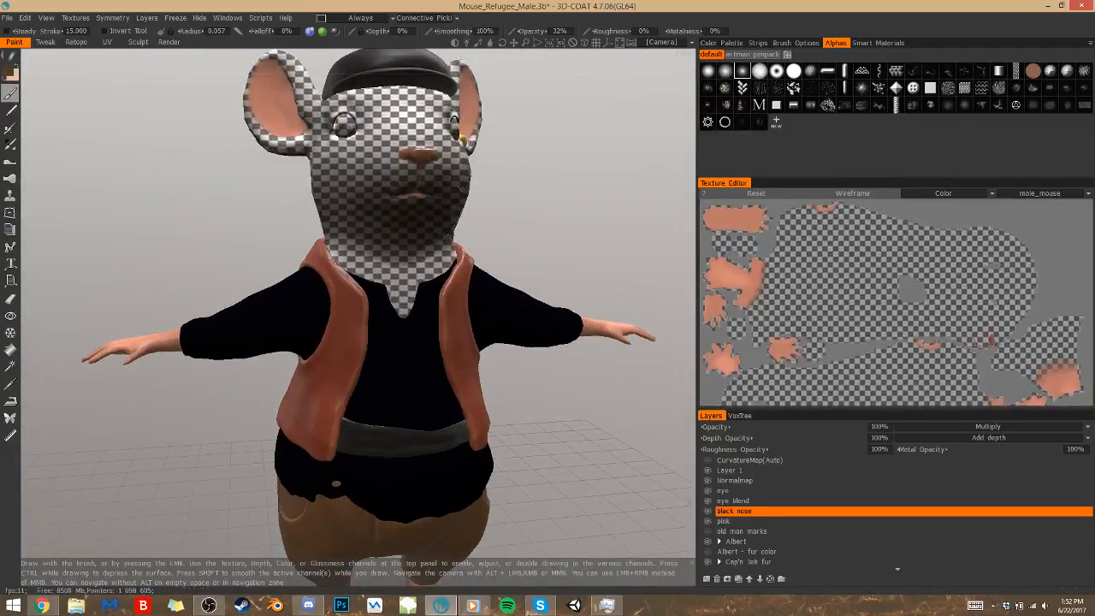
pyautogui.moveTo(547, 206); pyautogui.dragTo(541, 257)
pyautogui.press('v')
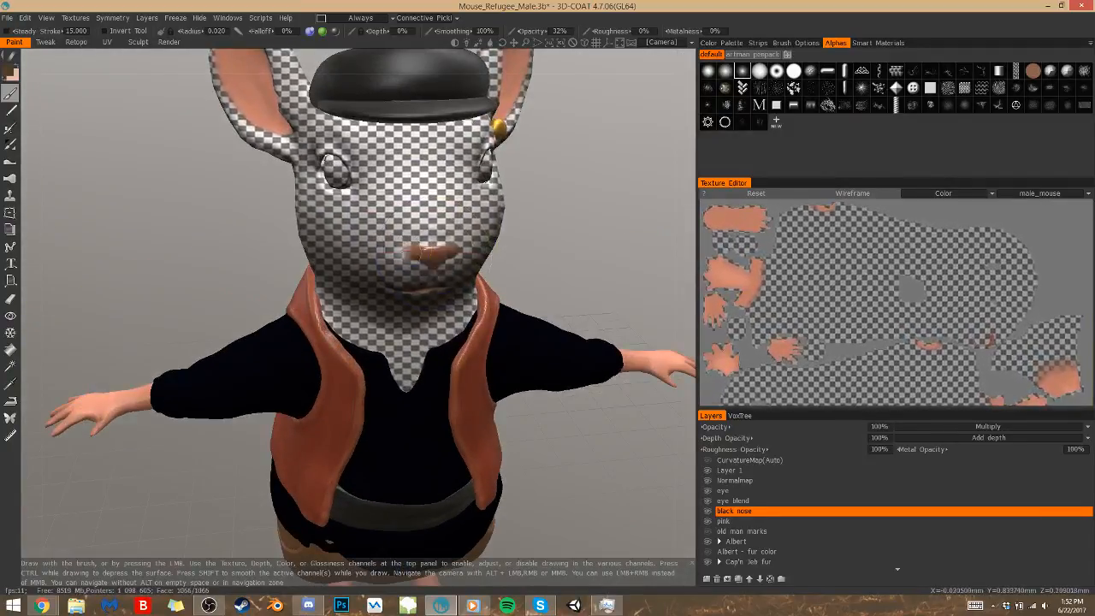
pyautogui.click(11, 74)
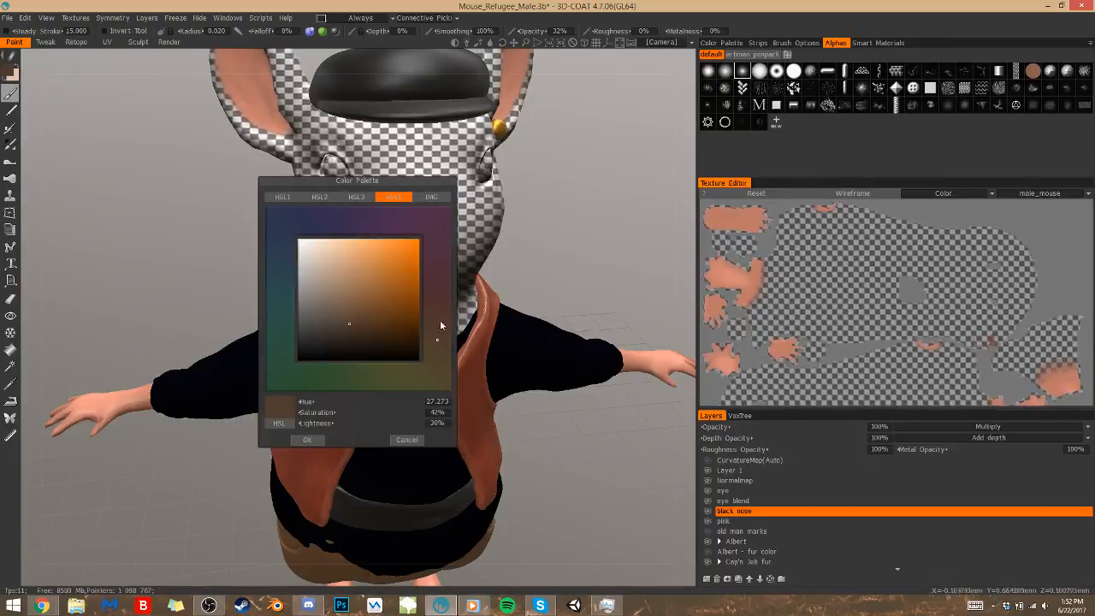
pyautogui.click(438, 308)
pyautogui.click(328, 339)
pyautogui.click(308, 440)
pyautogui.moveTo(431, 253)
pyautogui.mouseDown()
pyautogui.moveTo(417, 255)
pyautogui.moveTo(438, 253)
pyautogui.mouseUp()
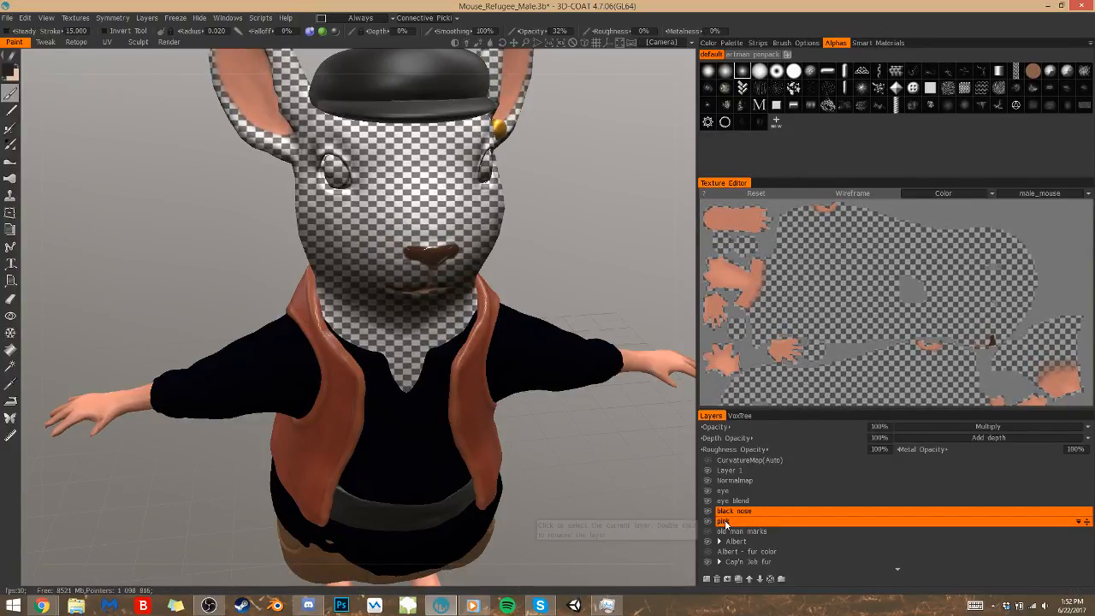
# End the layer isolation and check the darkened nose with the full fur and clothes from the front and side
pyautogui.doubleClick(725, 522)
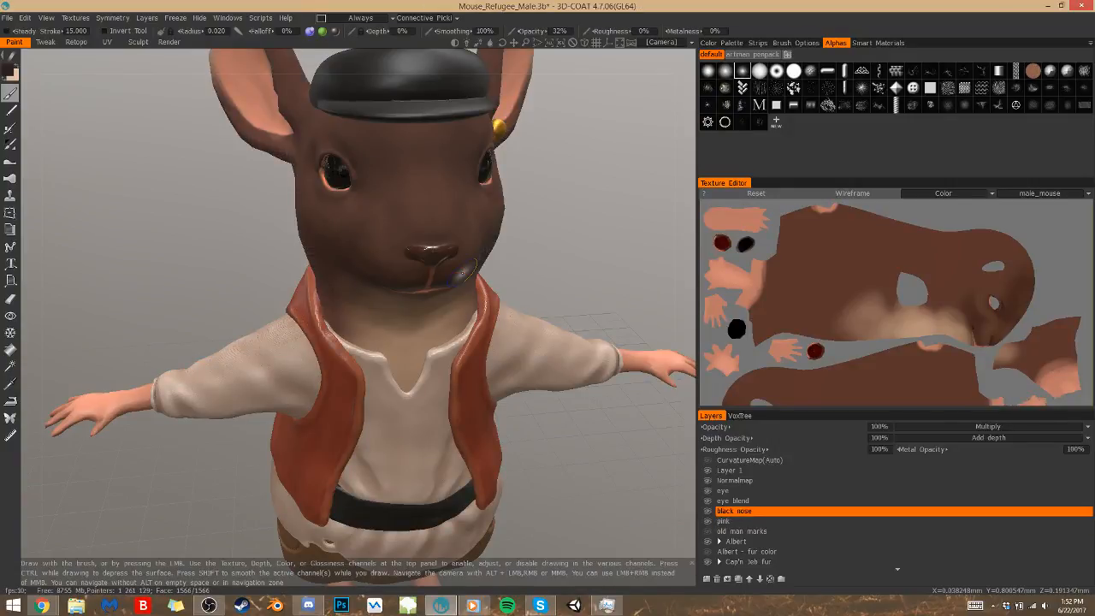
pyautogui.scroll(-3, 548, 263)
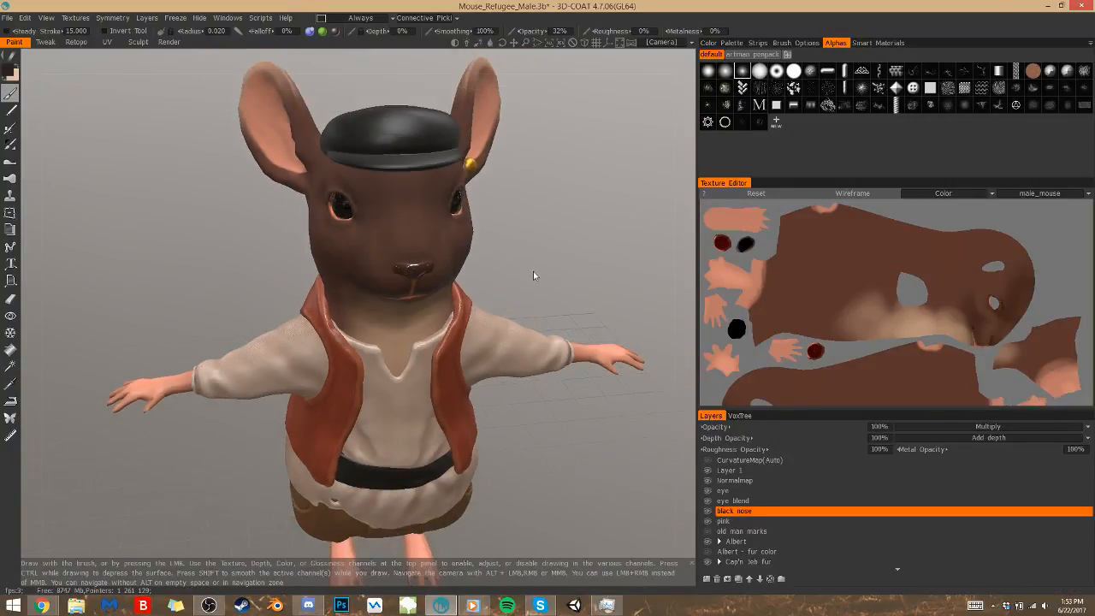
pyautogui.moveTo(562, 278); pyautogui.dragTo(615, 285)
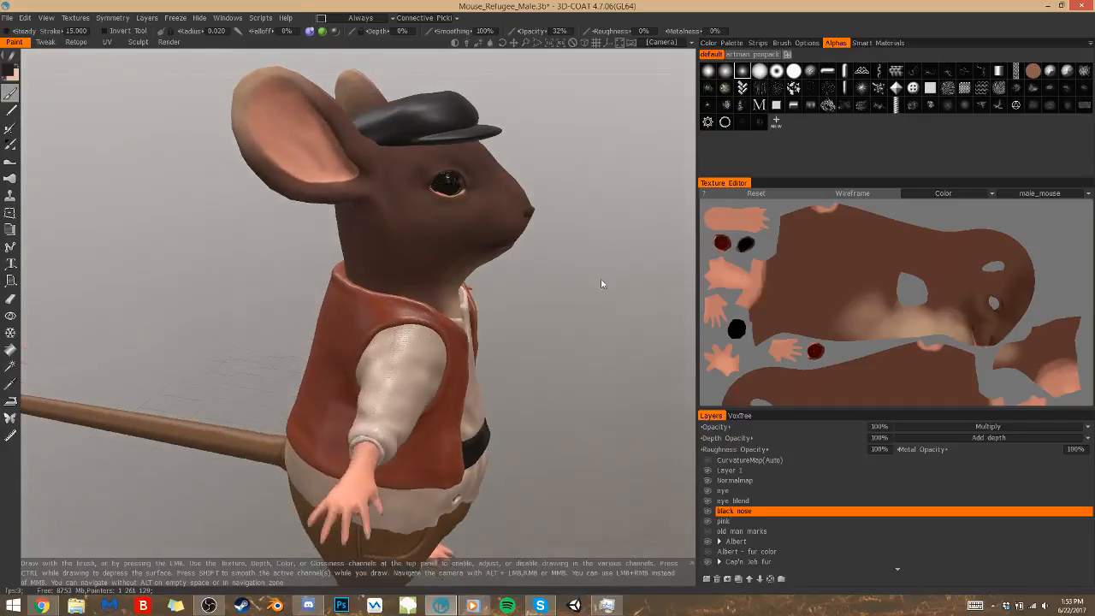
pyautogui.moveTo(557, 349); pyautogui.dragTo(398, 336)
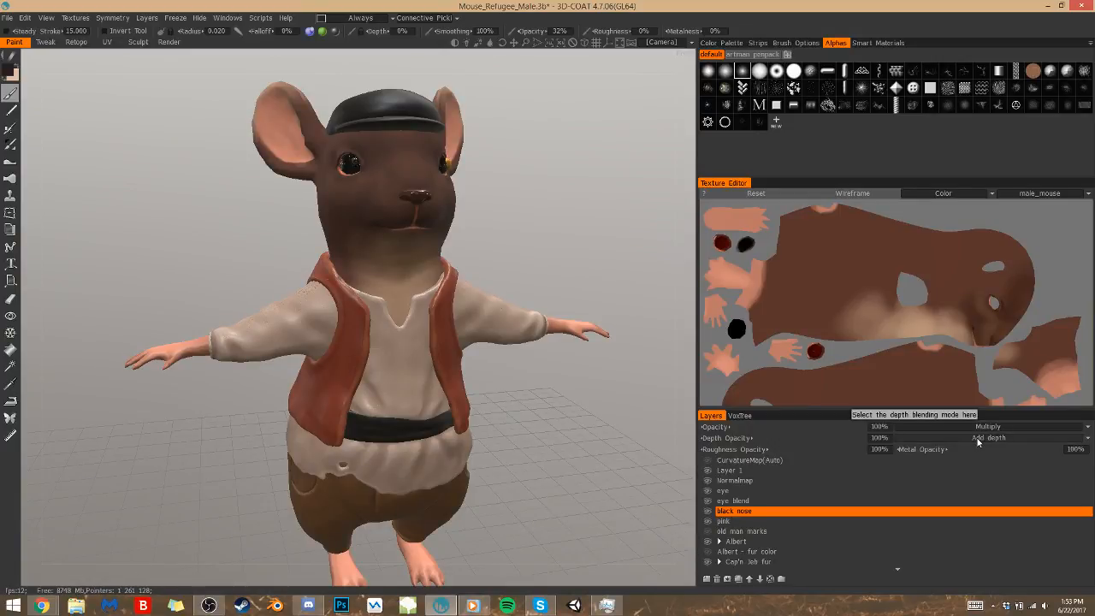
# Set the black nose layer's roughness opacity to 50% and check the nose from another angle
pyautogui.click(733, 521)
pyautogui.click(734, 511)
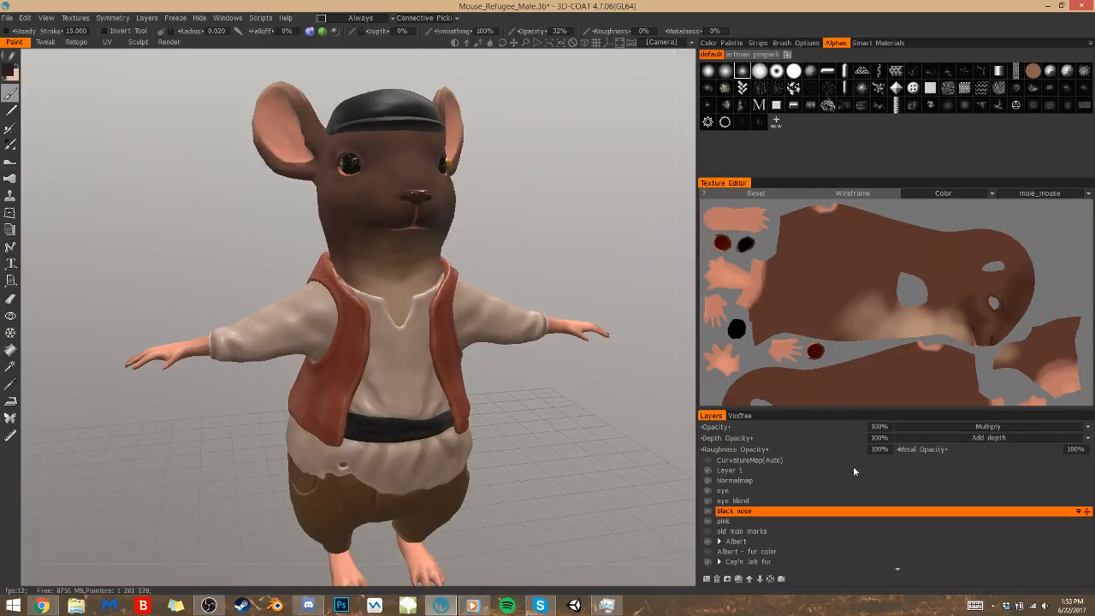
pyautogui.click(882, 449)
pyautogui.write('100')
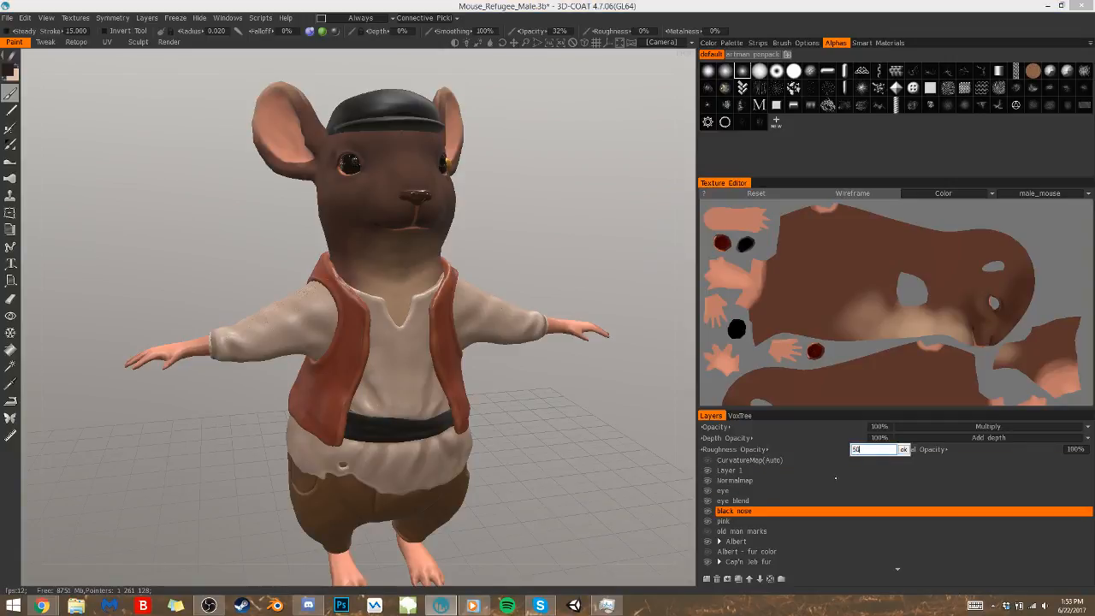
pyautogui.press('Return')
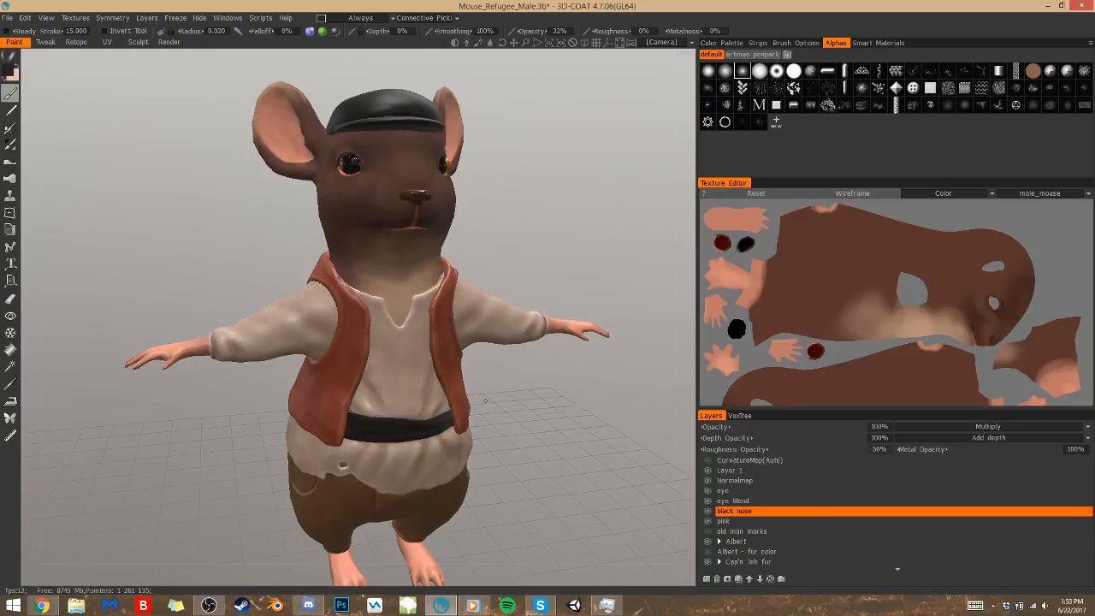
pyautogui.moveTo(549, 450); pyautogui.dragTo(521, 401)
pyautogui.moveTo(528, 454); pyautogui.dragTo(559, 476)
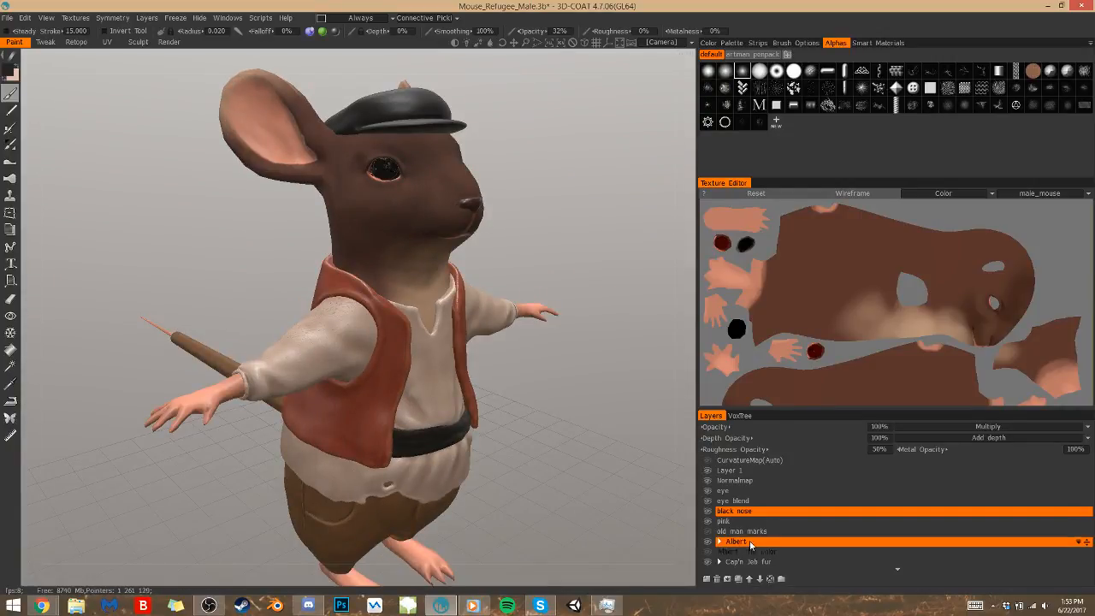
# Expand the Cap'n Jeb fur group and select its Any community details layer
pyautogui.click(720, 562)
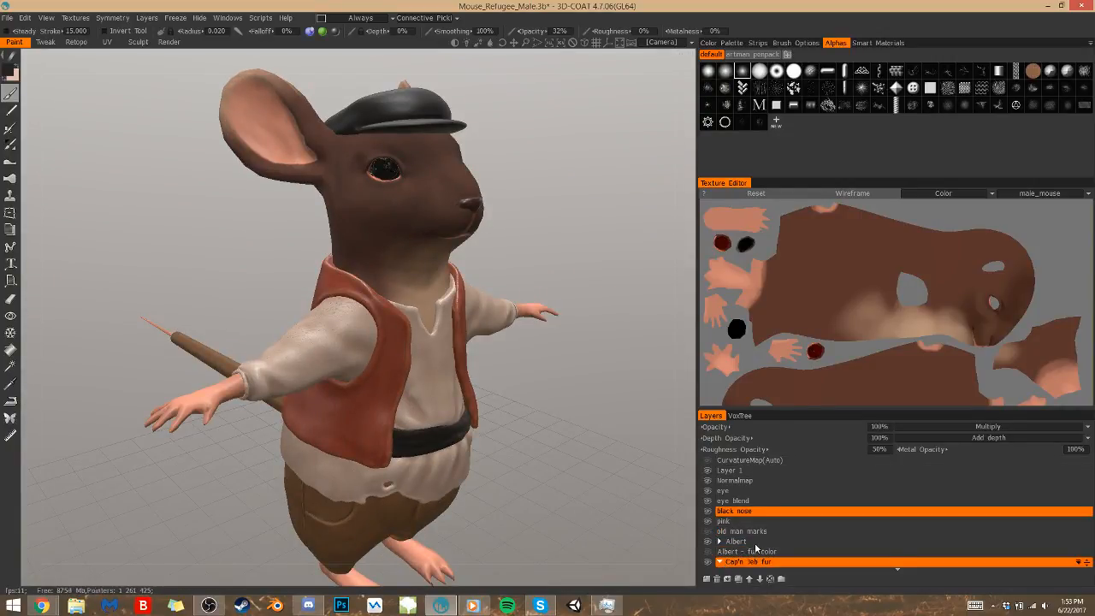
pyautogui.scroll(-2, 751, 547)
pyautogui.scroll(-3, 751, 547)
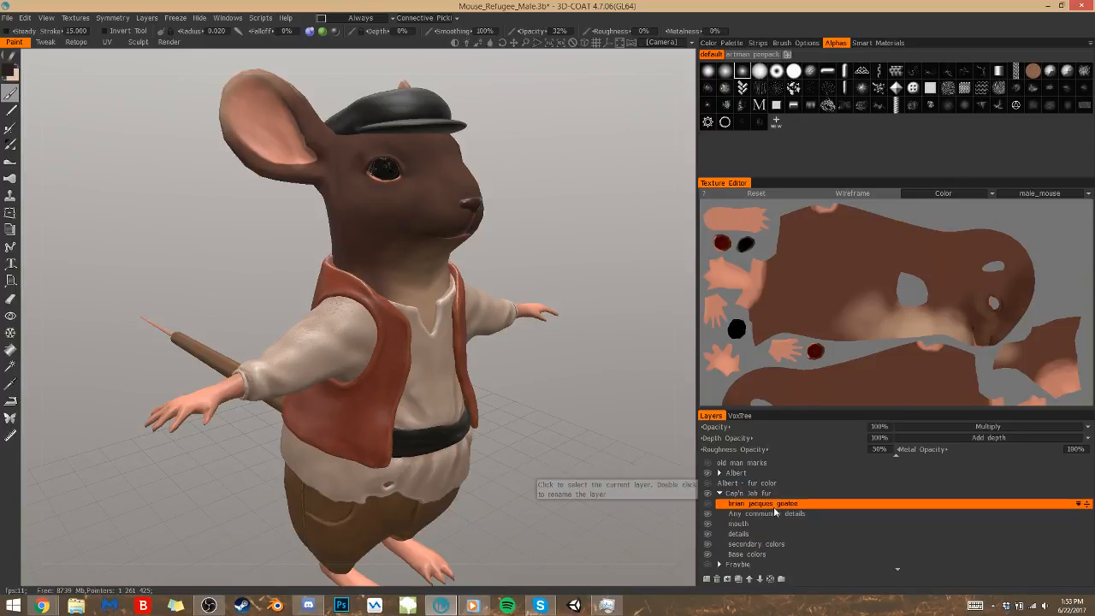
pyautogui.click(777, 514)
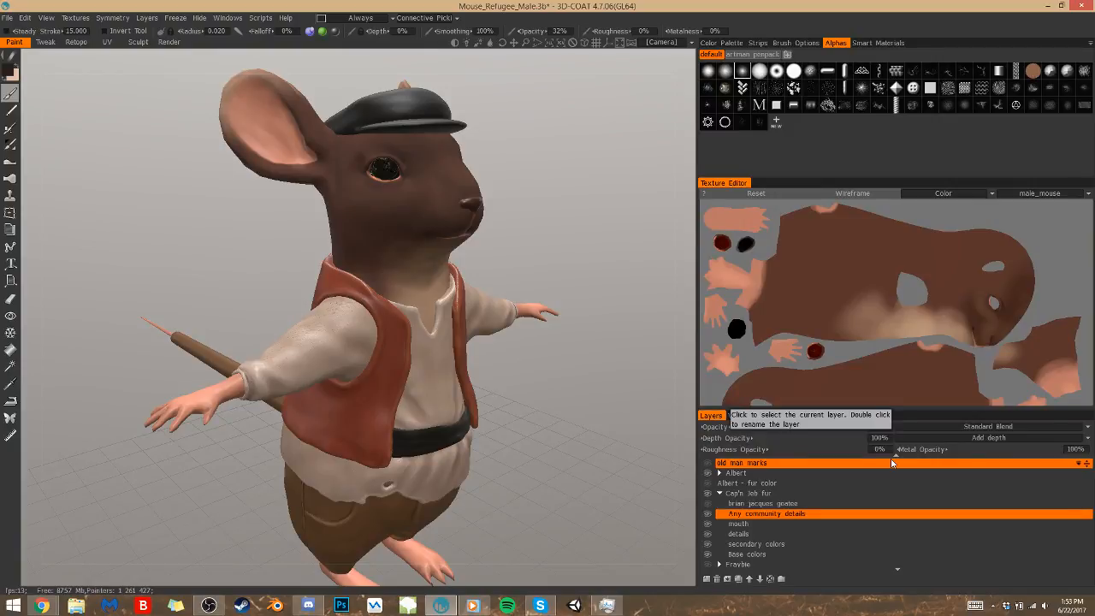
# Set the paint colour to a darker brown with 61% saturation and 18% lightness, and look over the head with the brush ready
pyautogui.click(11, 383)
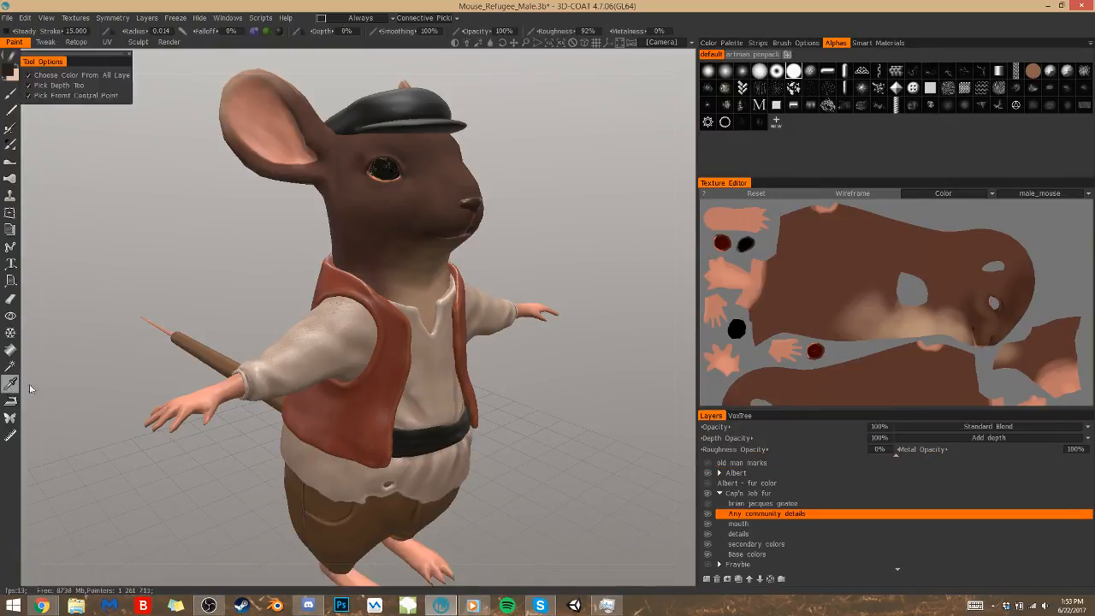
pyautogui.click(7, 73)
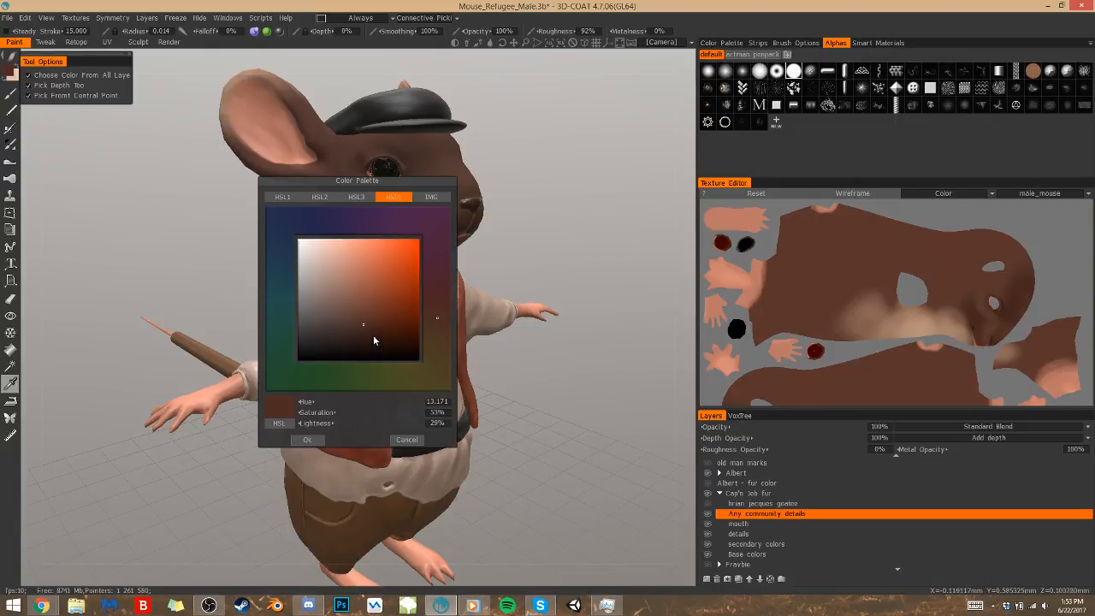
pyautogui.click(372, 339)
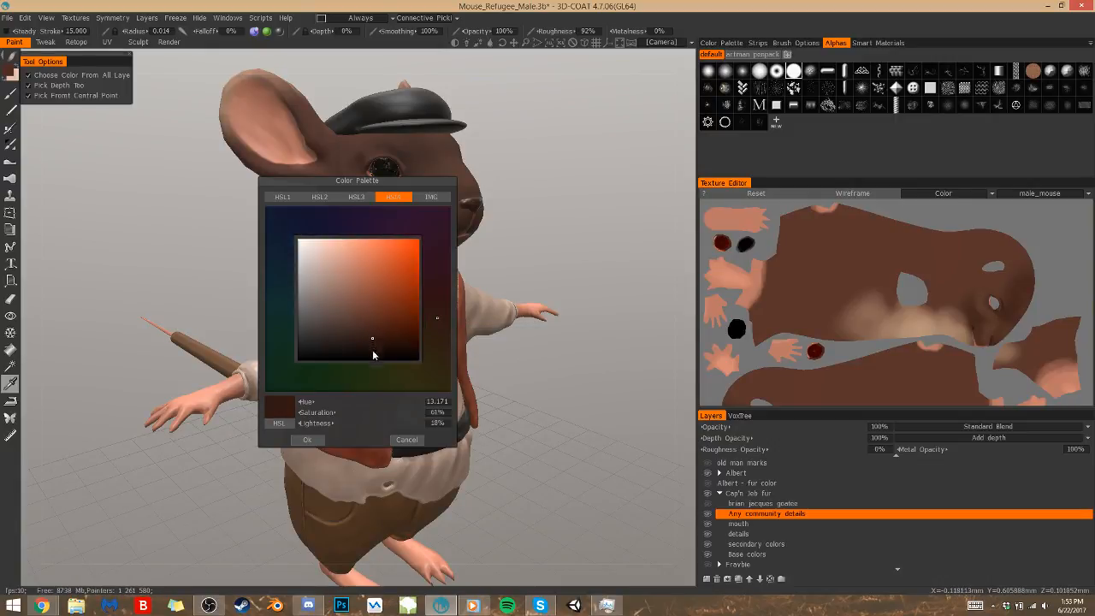
pyautogui.click(307, 440)
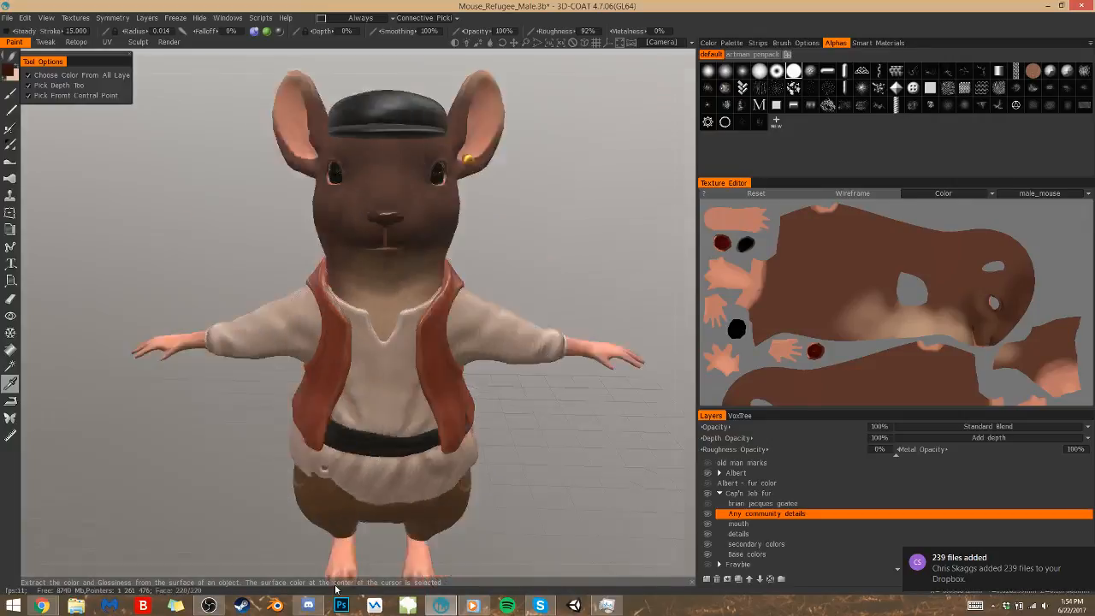
pyautogui.keyDown('alt'); pyautogui.moveTo(335, 589); pyautogui.dragTo(414, 187); pyautogui.keyUp('alt')
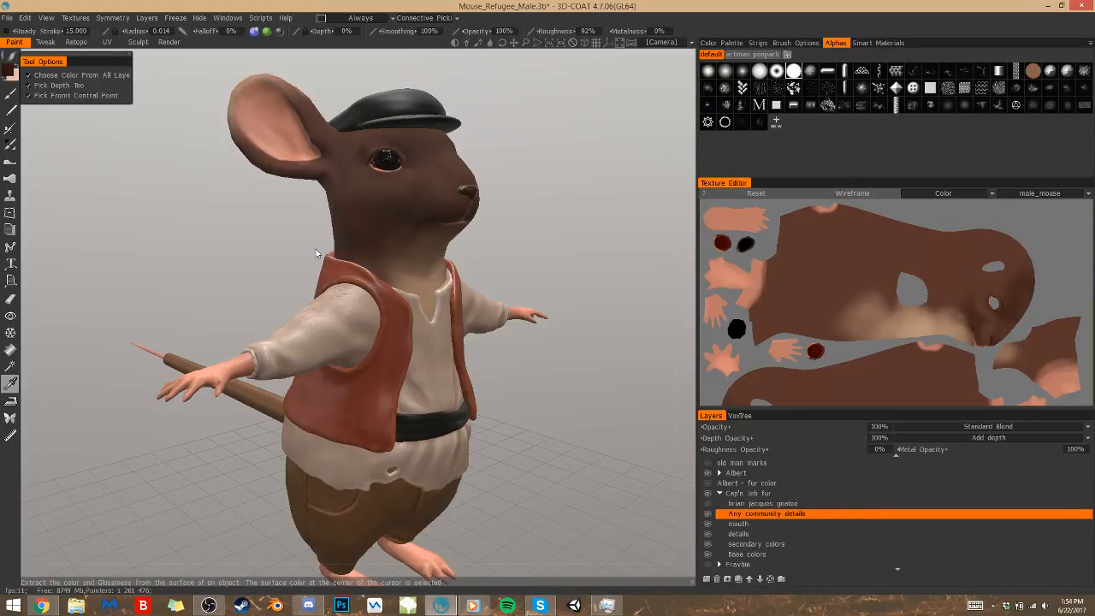
pyautogui.click(10, 94)
pyautogui.keyDown('alt'); pyautogui.moveTo(374, 465); pyautogui.dragTo(374, 467); pyautogui.keyUp('alt')
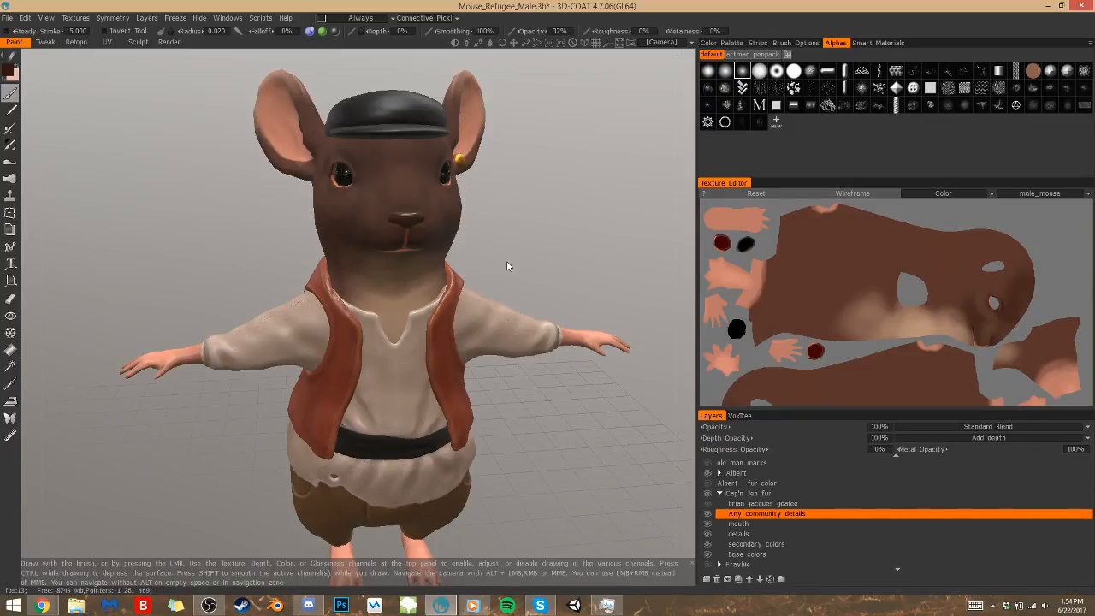
pyautogui.scroll(1, 496, 263)
pyautogui.scroll(2, 496, 263)
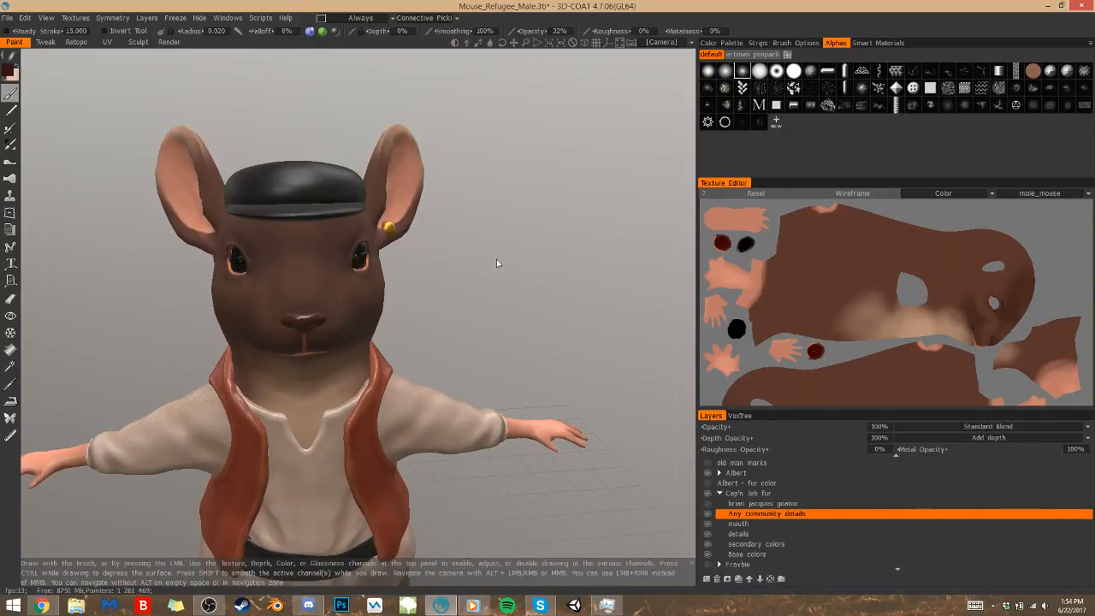
pyautogui.keyDown('alt'); pyautogui.moveTo(268, 290); pyautogui.dragTo(270, 294); pyautogui.keyUp('alt')
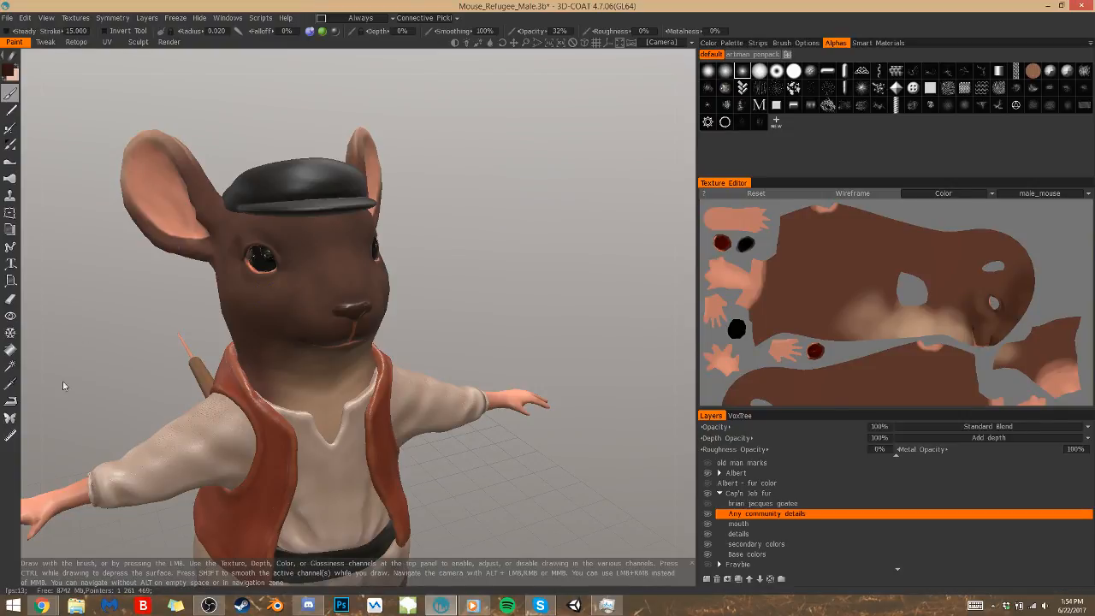
# Sample colours from the throat fur and the lower face with the colour picker
pyautogui.click(10, 382)
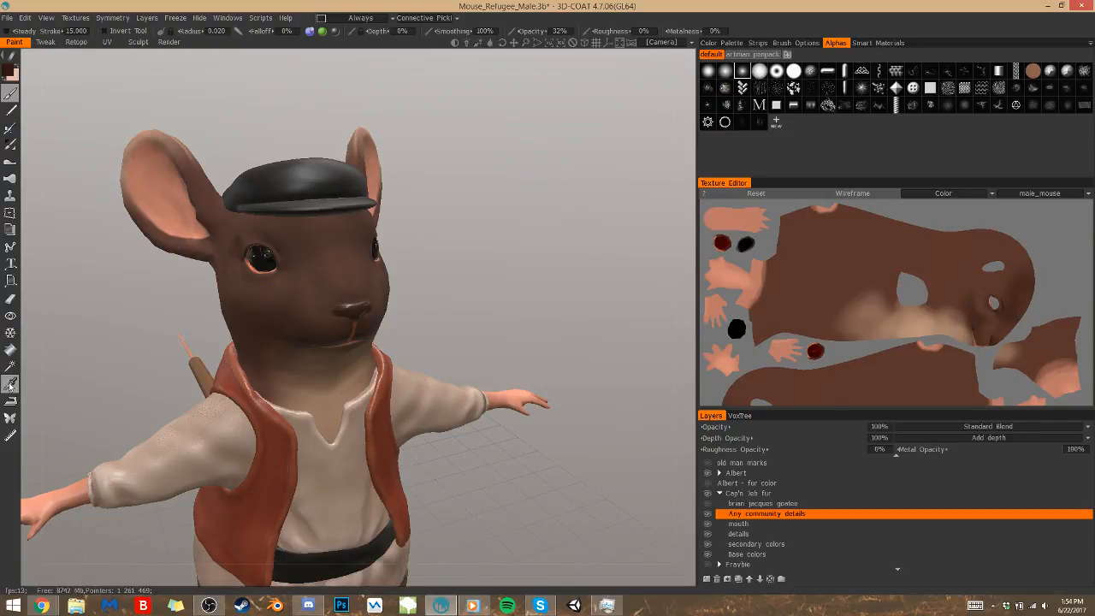
pyautogui.click(292, 389)
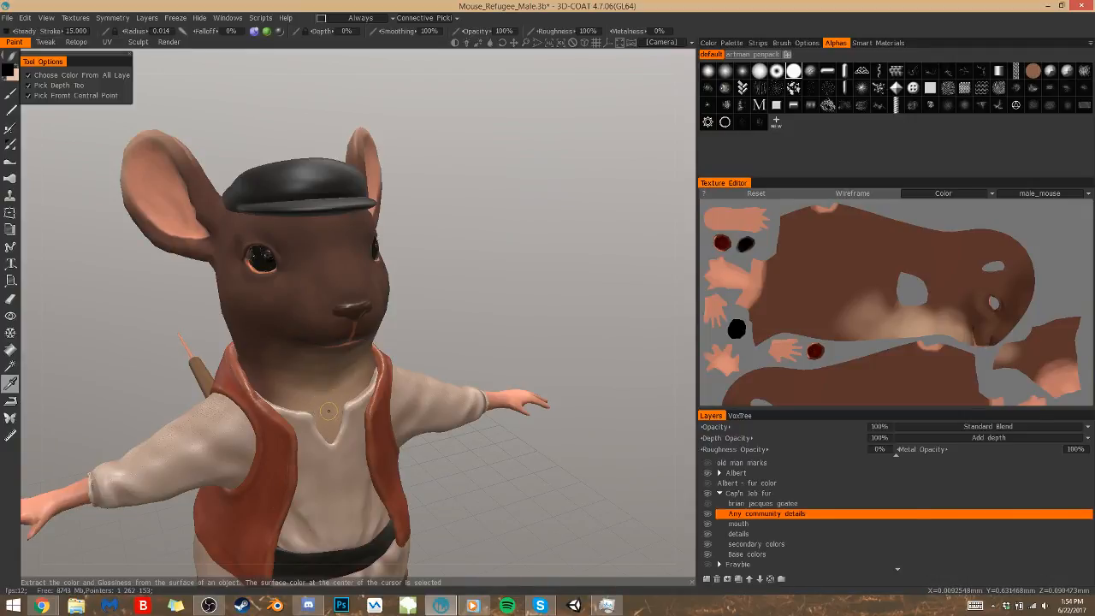
pyautogui.click(318, 398)
pyautogui.click(284, 313)
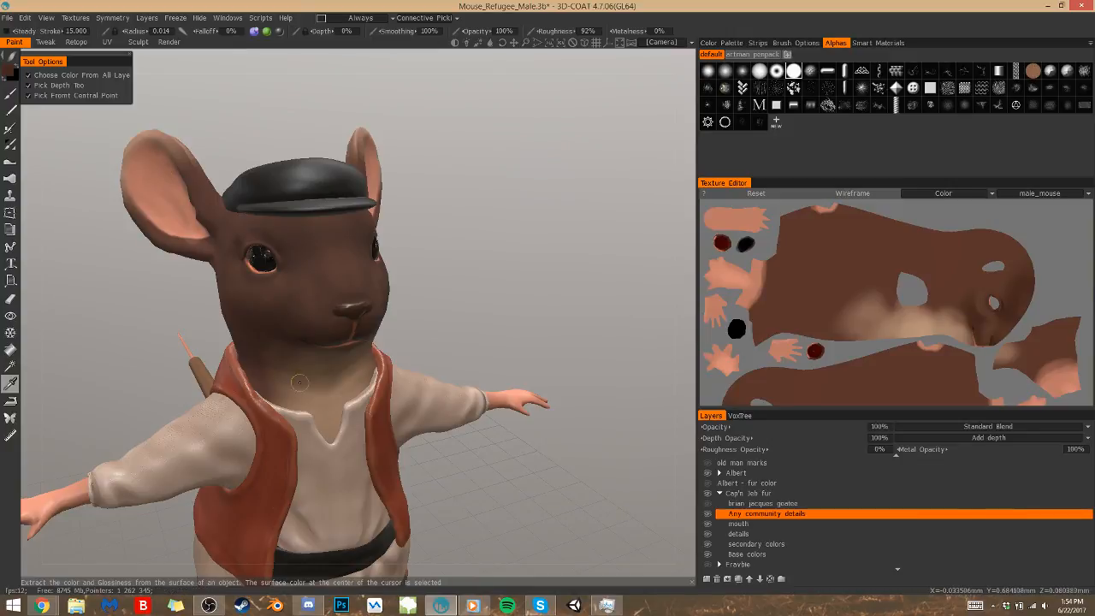
pyautogui.click(315, 403)
pyautogui.keyDown('alt'); pyautogui.moveTo(370, 332); pyautogui.dragTo(307, 389); pyautogui.keyUp('alt')
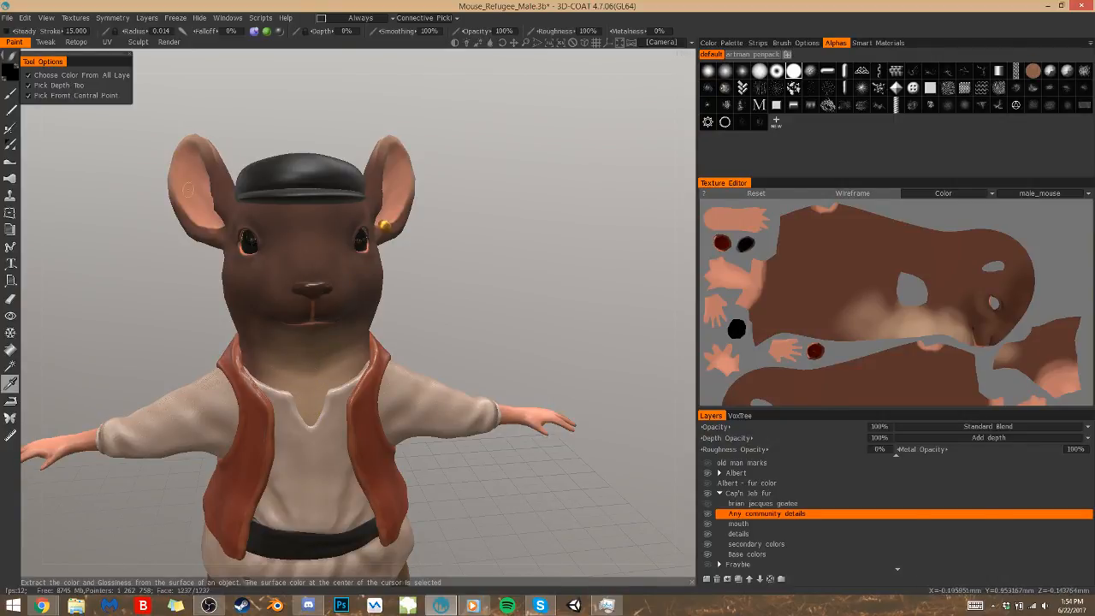
# Set the brush colour to a pale peach with hue about 23, saturation 28% and lightness 80%
pyautogui.click(11, 94)
pyautogui.click(10, 72)
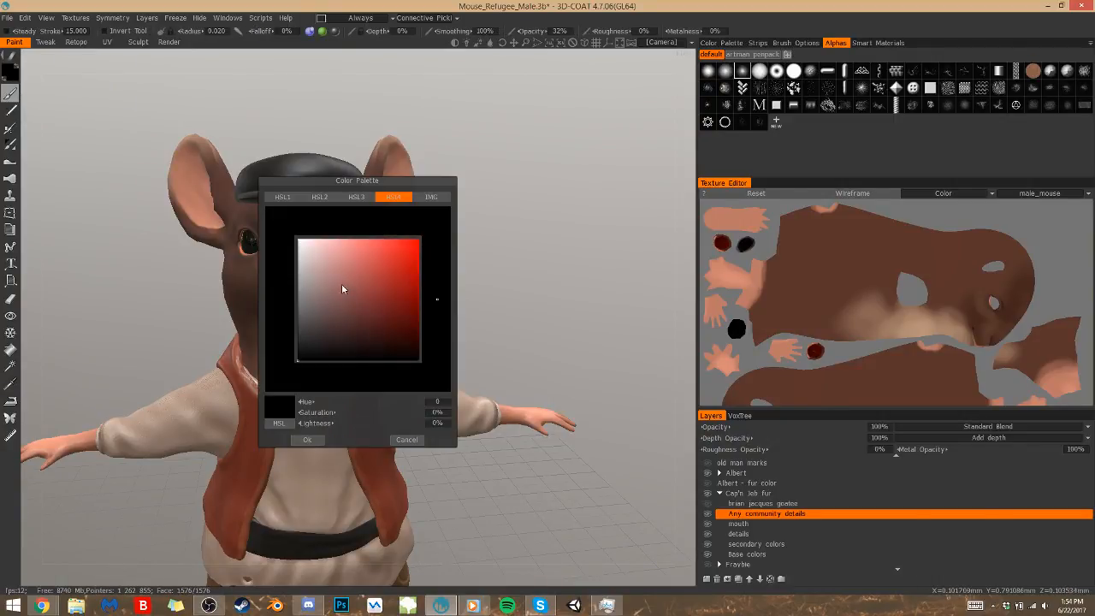
pyautogui.click(340, 285)
pyautogui.click(443, 326)
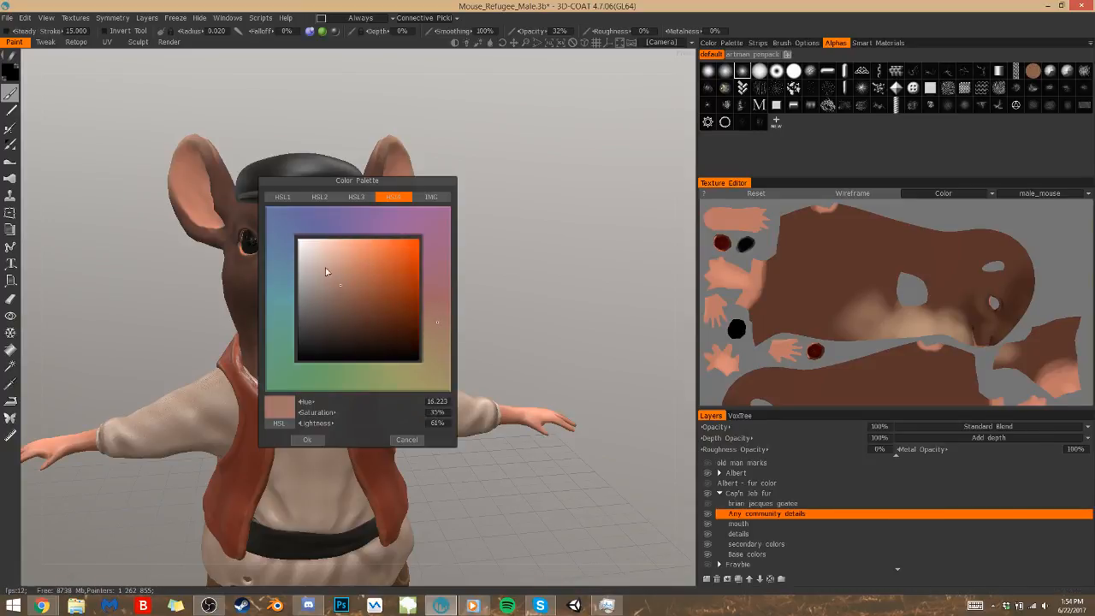
pyautogui.click(332, 263)
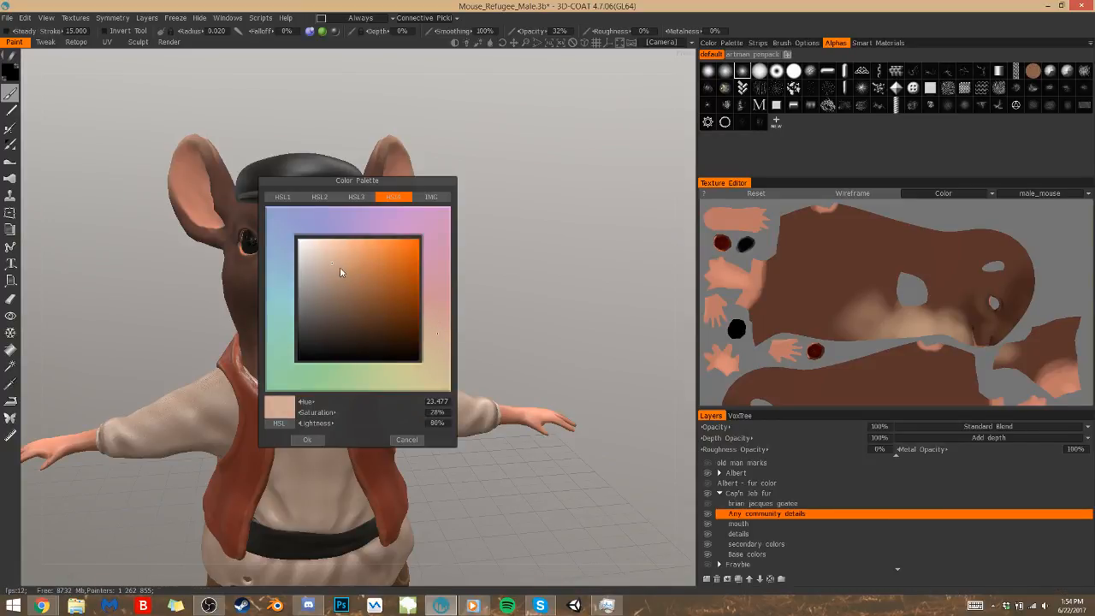
pyautogui.click(313, 438)
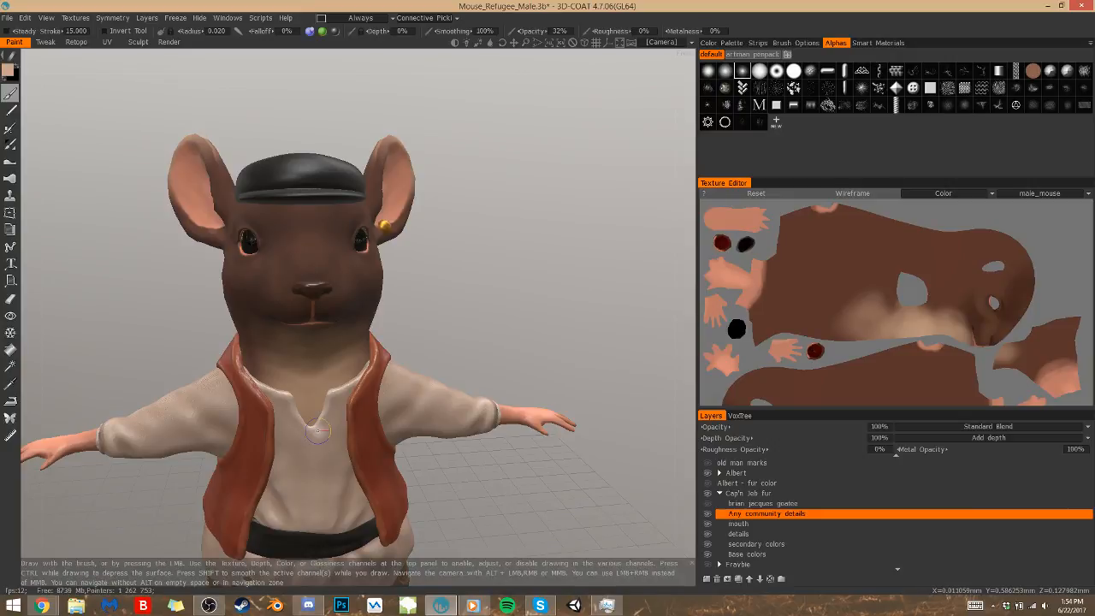
# Try a pale peach marking on the fur beside the eye and view it from the front and side
pyautogui.keyDown('alt'); pyautogui.moveTo(318, 431); pyautogui.dragTo(419, 455); pyautogui.keyUp('alt')
pyautogui.scroll(5, 484, 278)
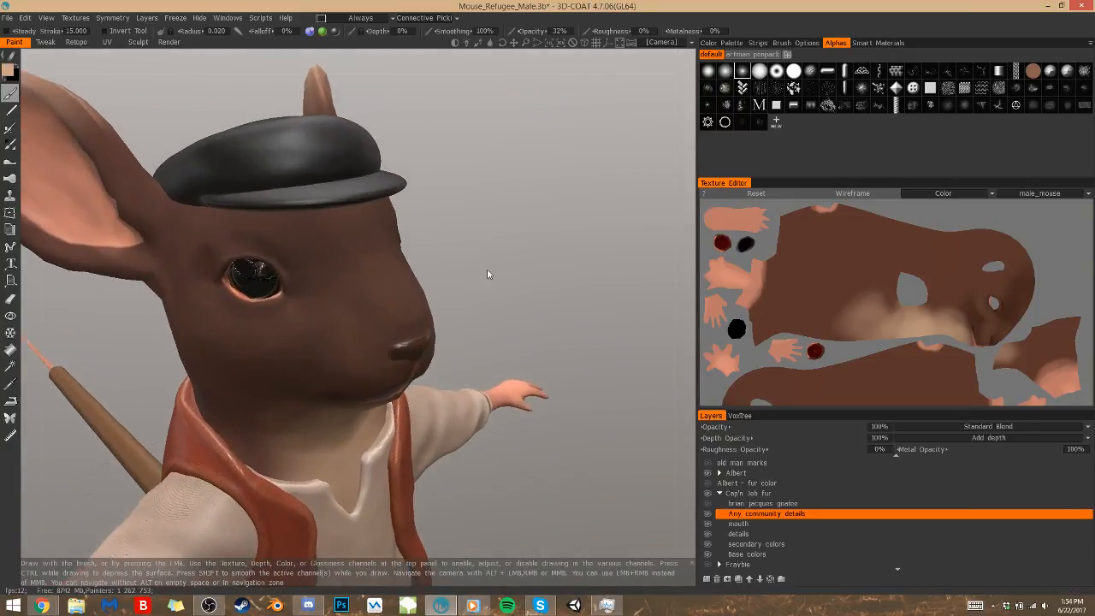
pyautogui.keyDown('alt'); pyautogui.moveTo(491, 264); pyautogui.dragTo(452, 247); pyautogui.keyUp('alt')
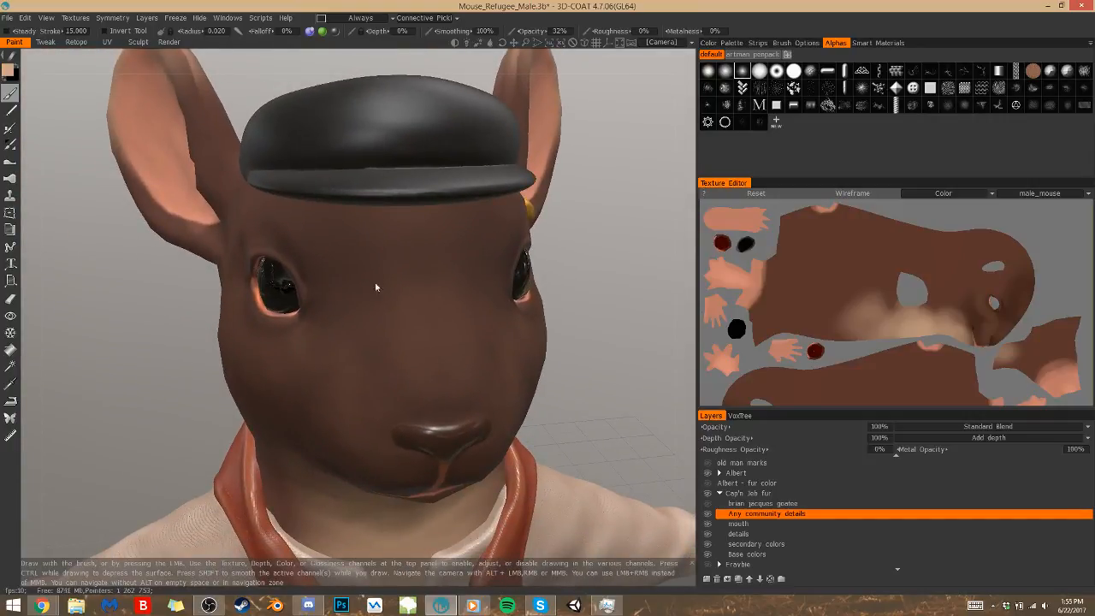
pyautogui.moveTo(320, 279); pyautogui.dragTo(342, 288)
pyautogui.keyDown('alt'); pyautogui.moveTo(556, 246); pyautogui.dragTo(514, 282, button='right'); pyautogui.keyUp('alt')
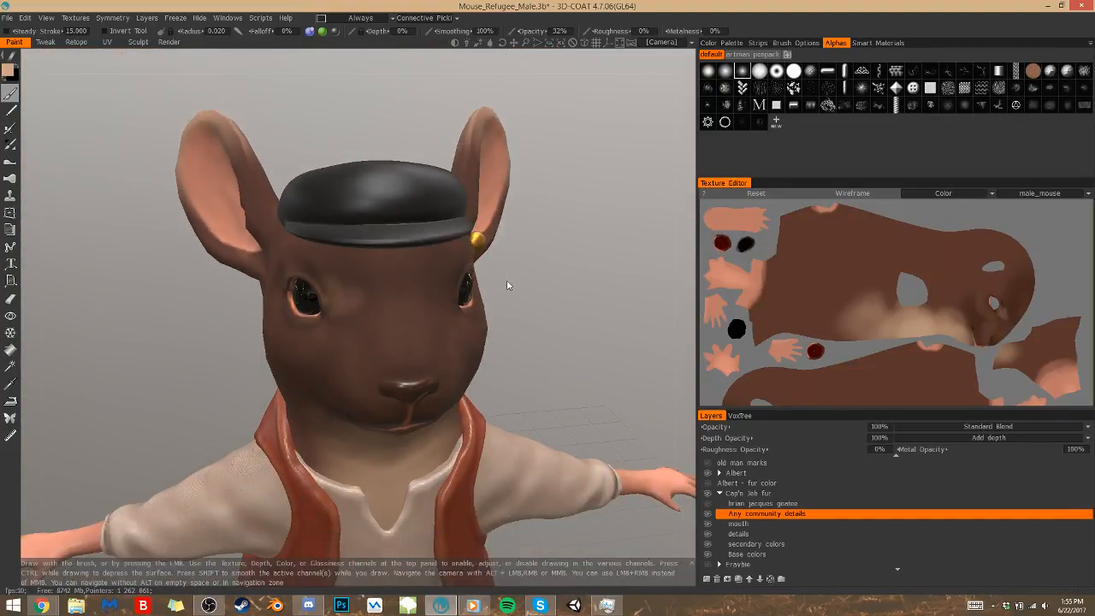
pyautogui.keyDown('alt'); pyautogui.moveTo(513, 277); pyautogui.dragTo(448, 292); pyautogui.keyUp('alt')
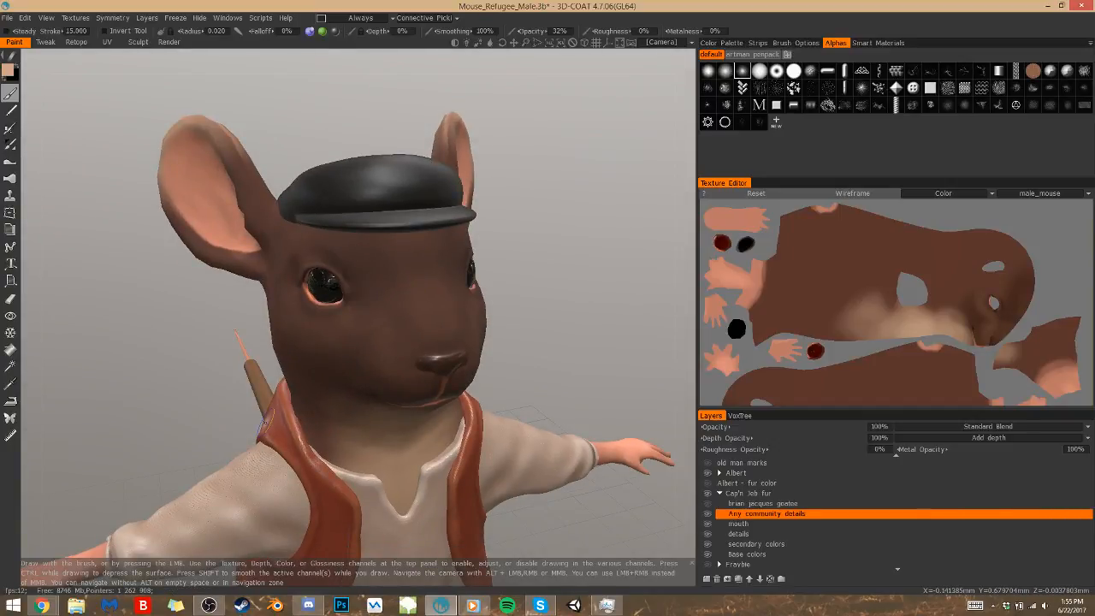
# Examine the whole clothed mouse and its fur layers from several front angles
pyautogui.keyDown('alt'); pyautogui.moveTo(496, 377); pyautogui.dragTo(471, 432, button='right'); pyautogui.keyUp('alt')
pyautogui.keyDown('alt'); pyautogui.moveTo(471, 432); pyautogui.dragTo(599, 501); pyautogui.keyUp('alt')
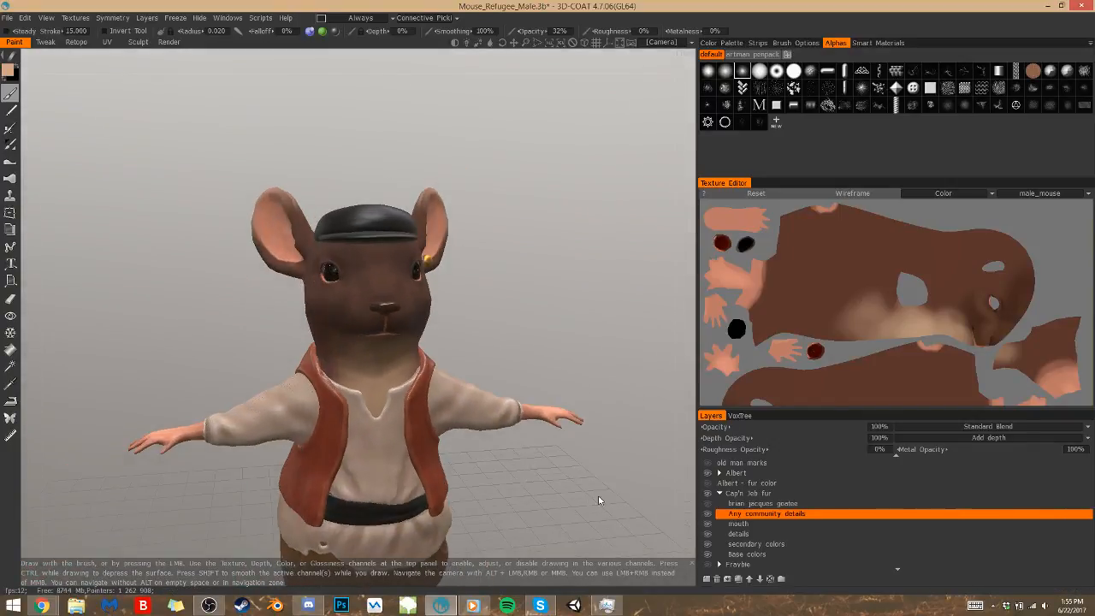
pyautogui.keyDown('ctrl'); pyautogui.click(732, 534); pyautogui.keyUp('ctrl')
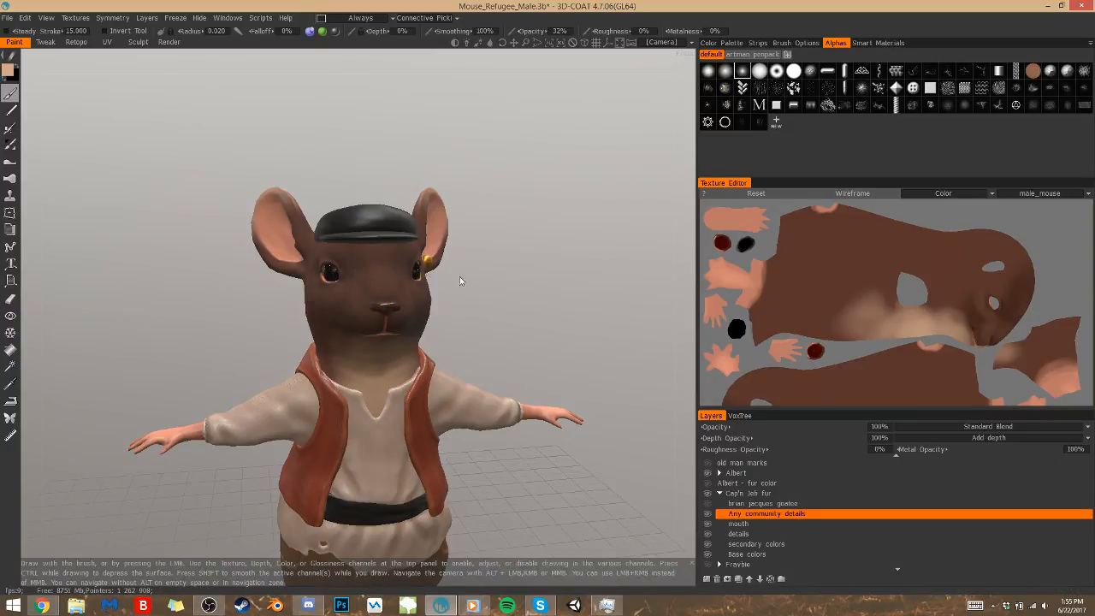
pyautogui.moveTo(560, 276); pyautogui.dragTo(454, 299)
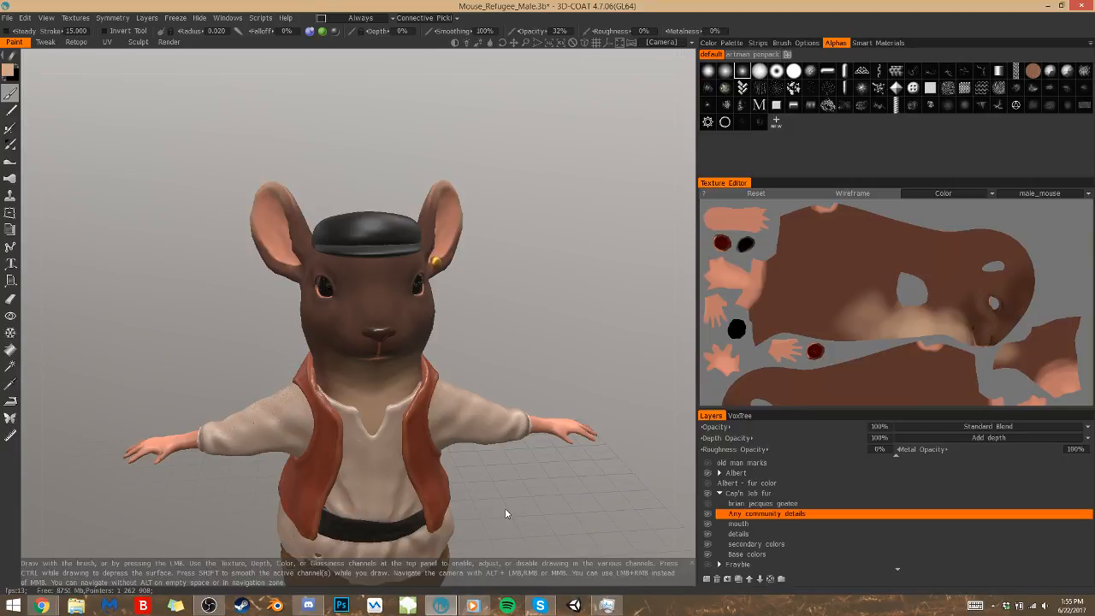
pyautogui.moveTo(518, 471); pyautogui.dragTo(546, 466)
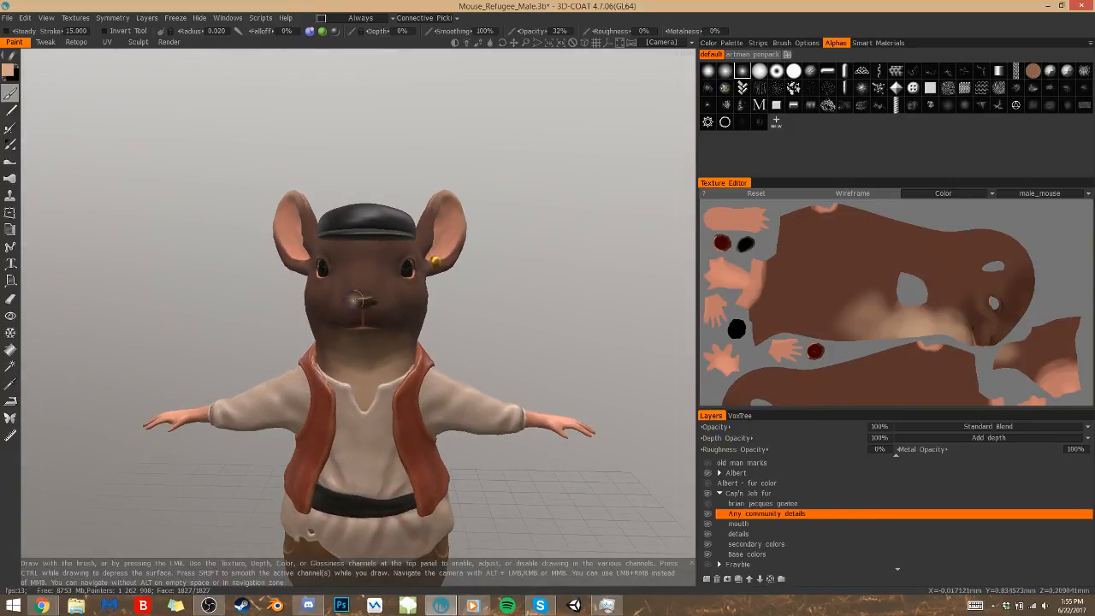
# Enlarge the brush radius to 0.061 and try pale peach markings over the muzzle and cheeks
pyautogui.press(']')
pyautogui.press(']')
pyautogui.press(']')
pyautogui.press(']')
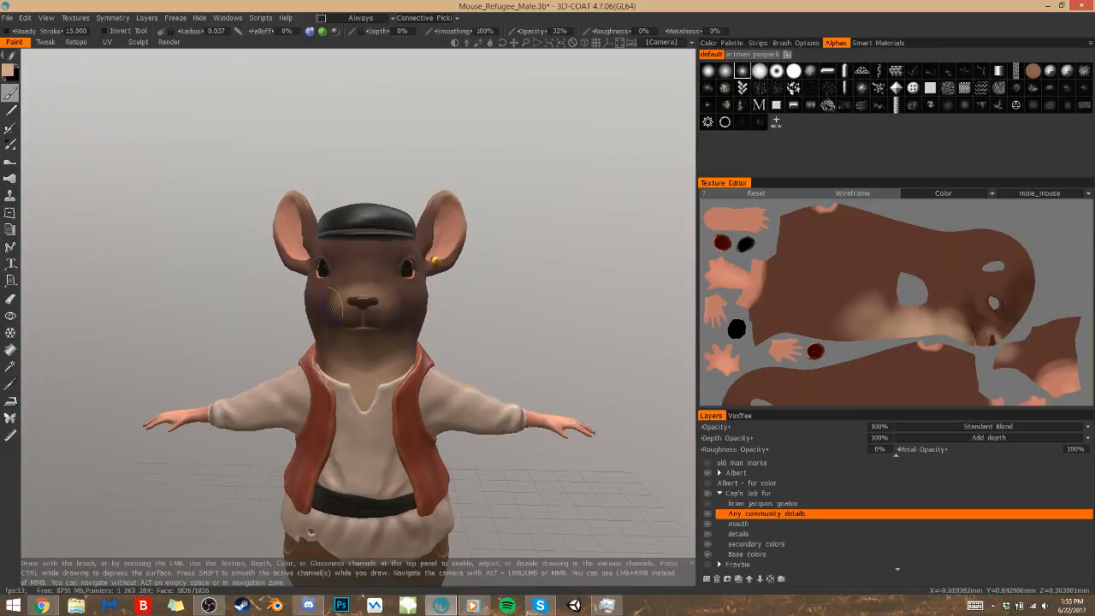
pyautogui.moveTo(516, 346); pyautogui.dragTo(538, 325)
pyautogui.press(']')
pyautogui.press(']')
pyautogui.press(']')
pyautogui.moveTo(438, 327); pyautogui.dragTo(431, 324)
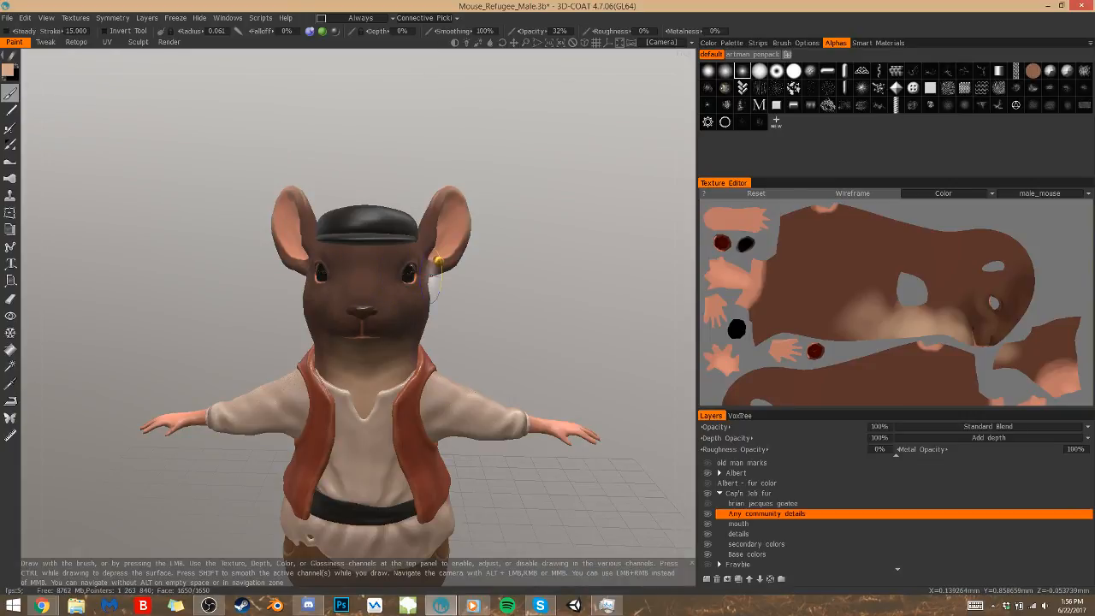
# Switch to the Render room and examine the clothed mouse's lighting and fur from the front and both sides
pyautogui.click(168, 42)
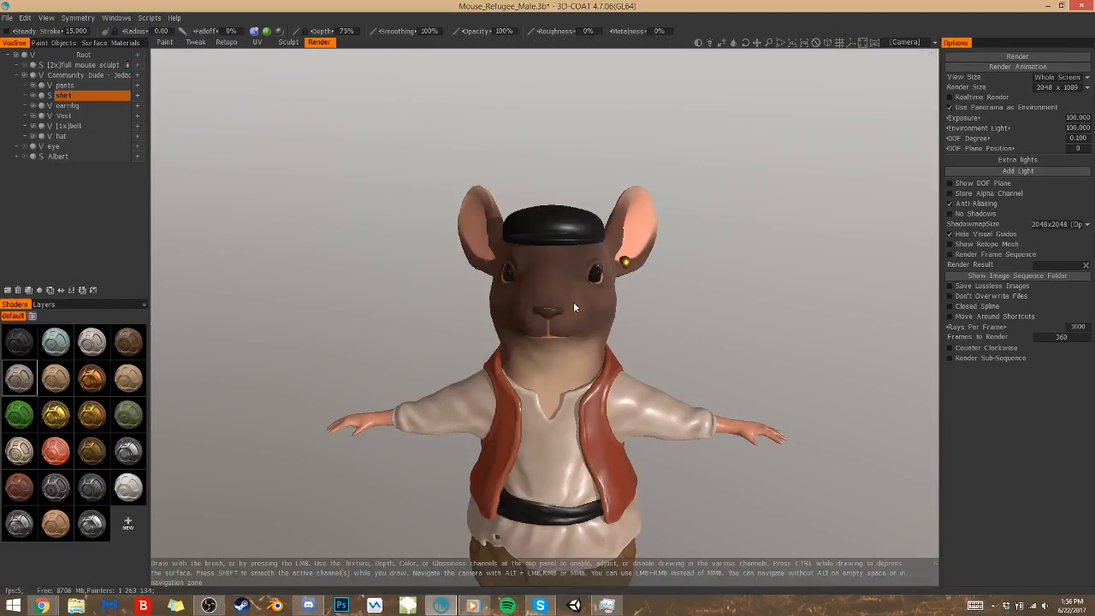
pyautogui.moveTo(642, 337); pyautogui.dragTo(761, 328)
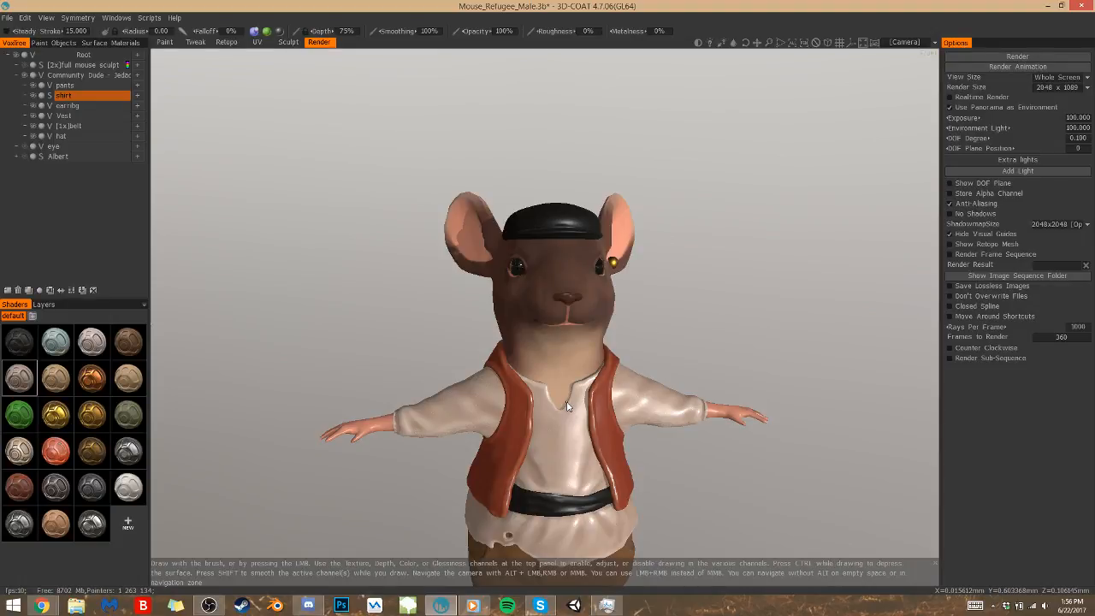
pyautogui.moveTo(687, 340); pyautogui.dragTo(559, 276, button='middle')
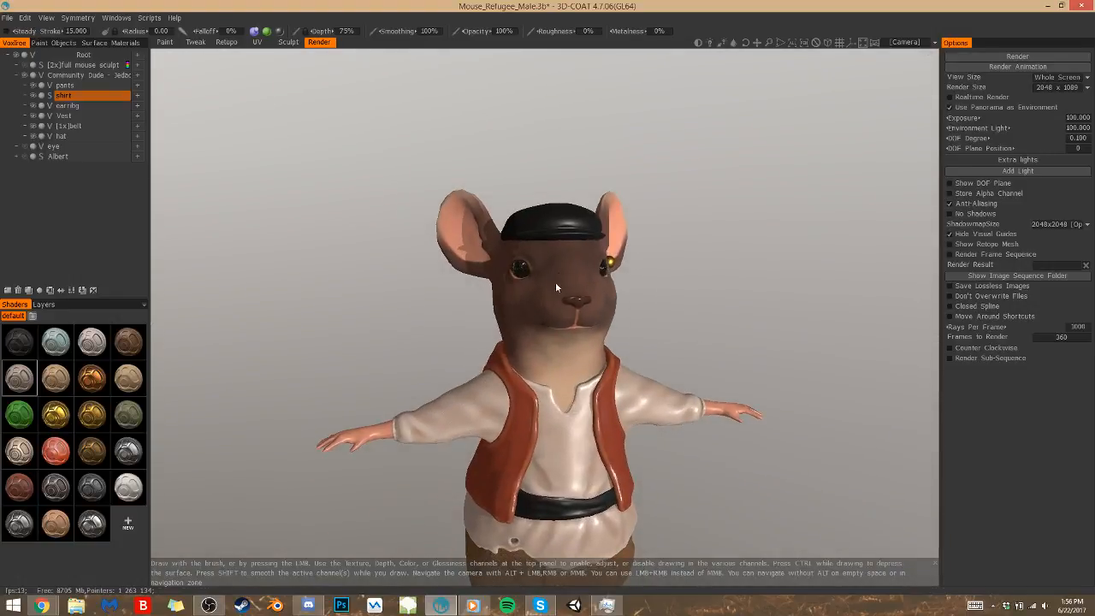
pyautogui.moveTo(680, 296); pyautogui.dragTo(792, 286)
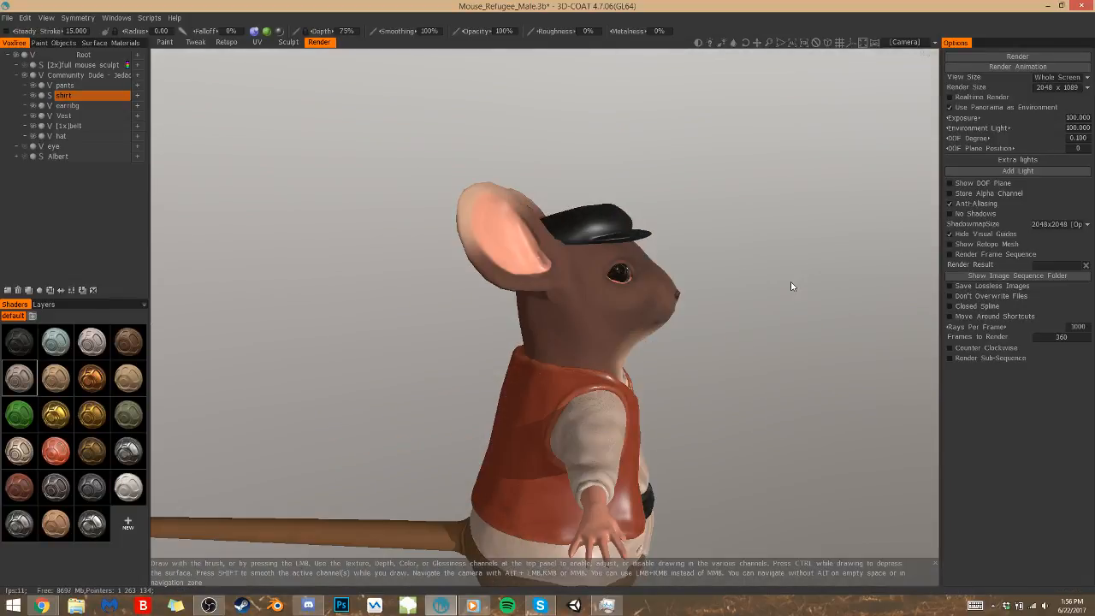
pyautogui.moveTo(739, 339); pyautogui.dragTo(660, 354)
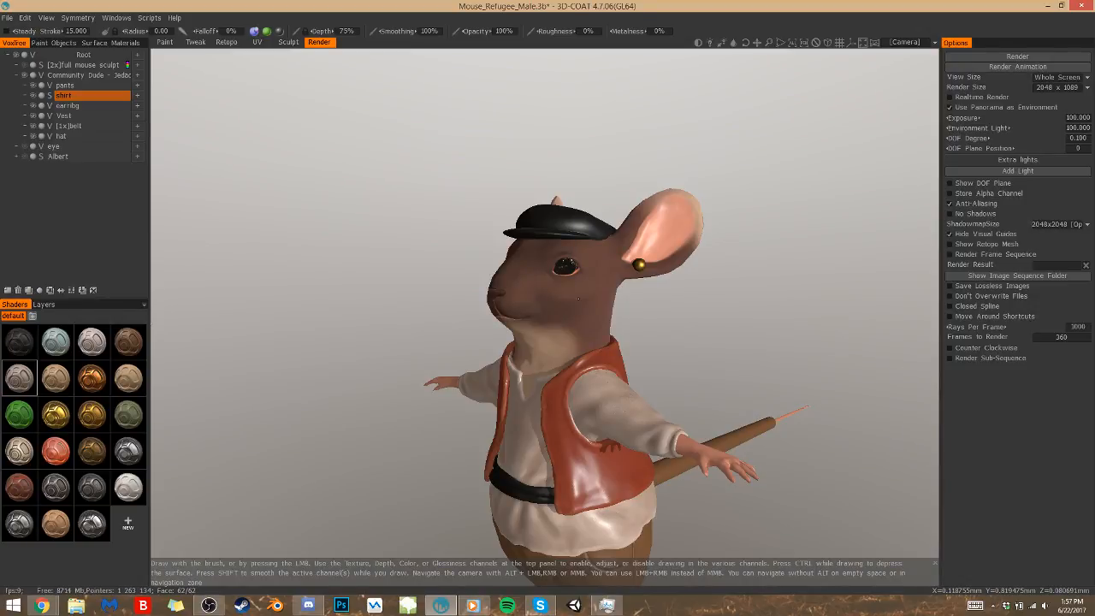
# Return to the Paint room and set the brush colour to a warm beige with hue 26.491, saturation 33% and lightness 81%
pyautogui.click(164, 42)
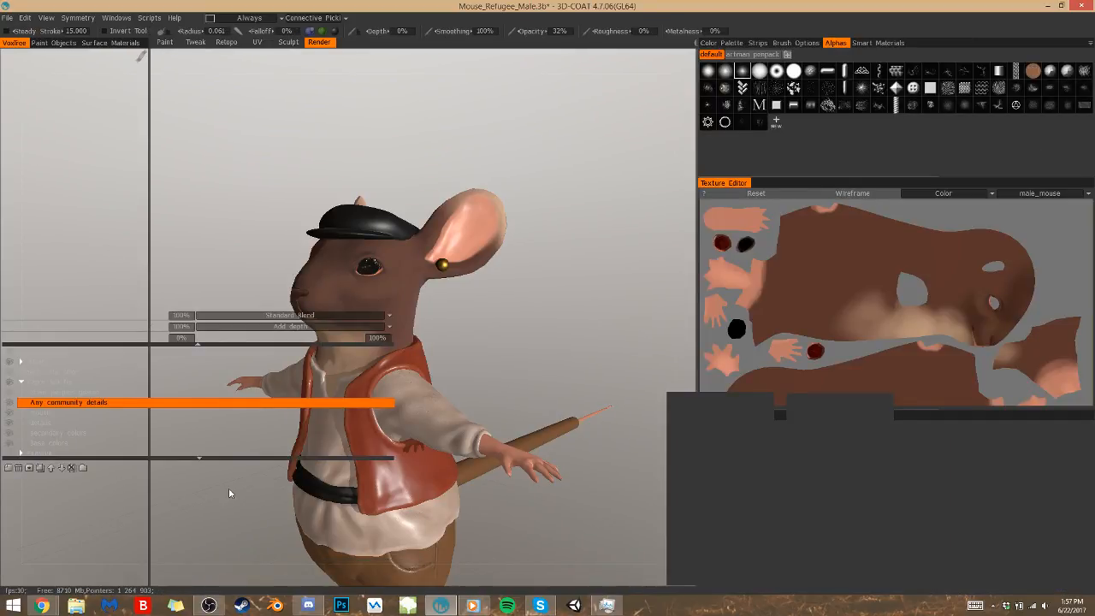
pyautogui.moveTo(485, 335)
pyautogui.mouseDown()
pyautogui.moveTo(579, 344)
pyautogui.moveTo(561, 442)
pyautogui.mouseUp()
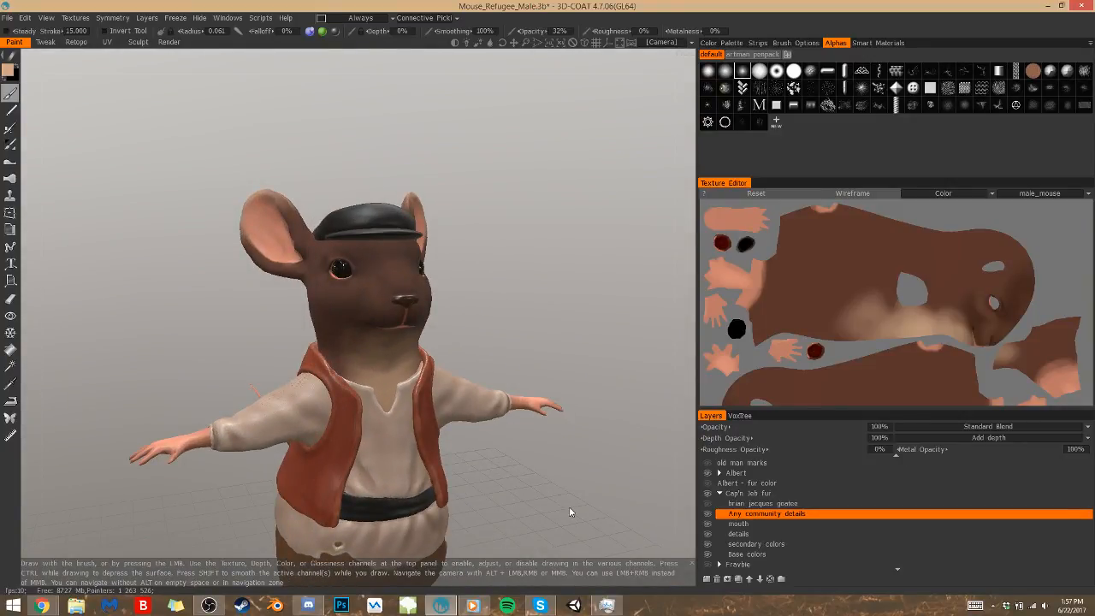
pyautogui.press('space')
pyautogui.click(9, 71)
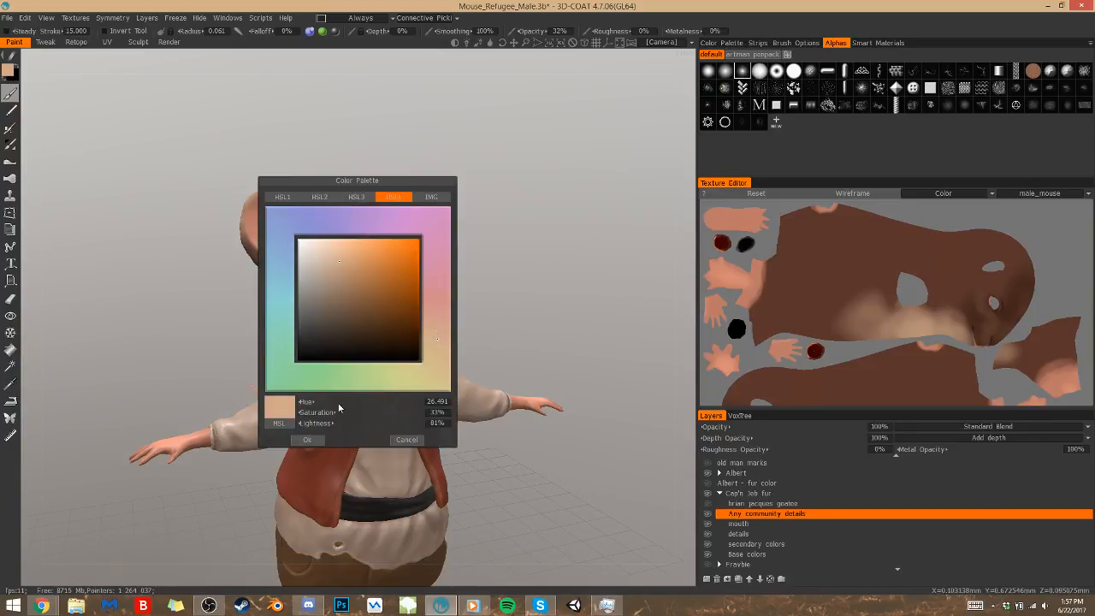
pyautogui.click(339, 265)
pyautogui.click(339, 260)
pyautogui.click(313, 441)
# Try soft beige fur highlights on the forehead and face, checking them from a slight angle
pyautogui.keyDown('alt'); pyautogui.moveTo(428, 267); pyautogui.dragTo(398, 271); pyautogui.keyUp('alt')
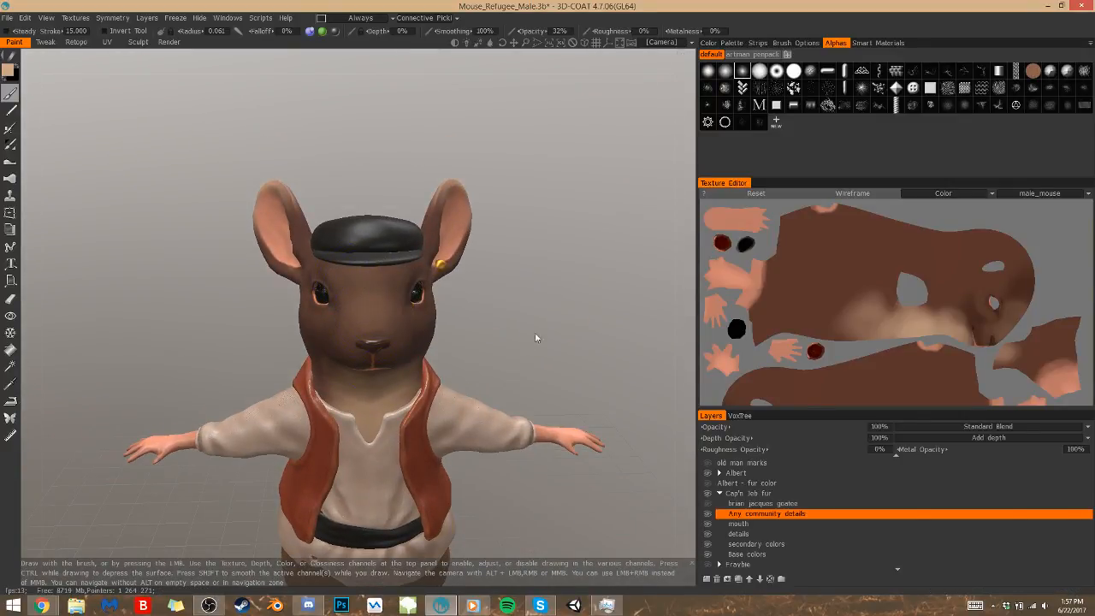
pyautogui.moveTo(533, 336); pyautogui.dragTo(558, 322)
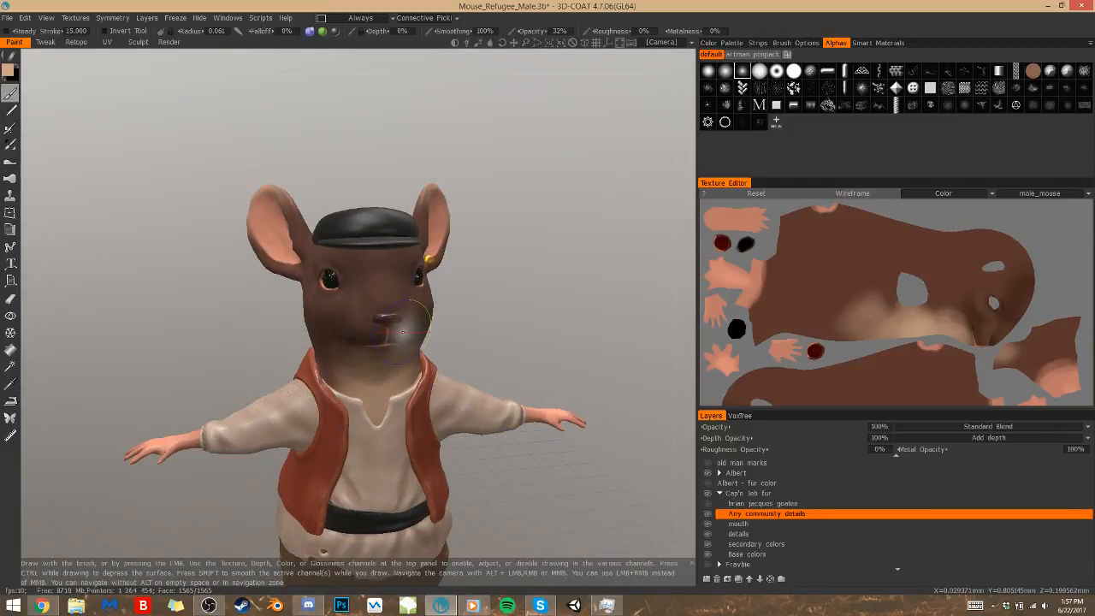
pyautogui.press('s')
pyautogui.click(362, 294)
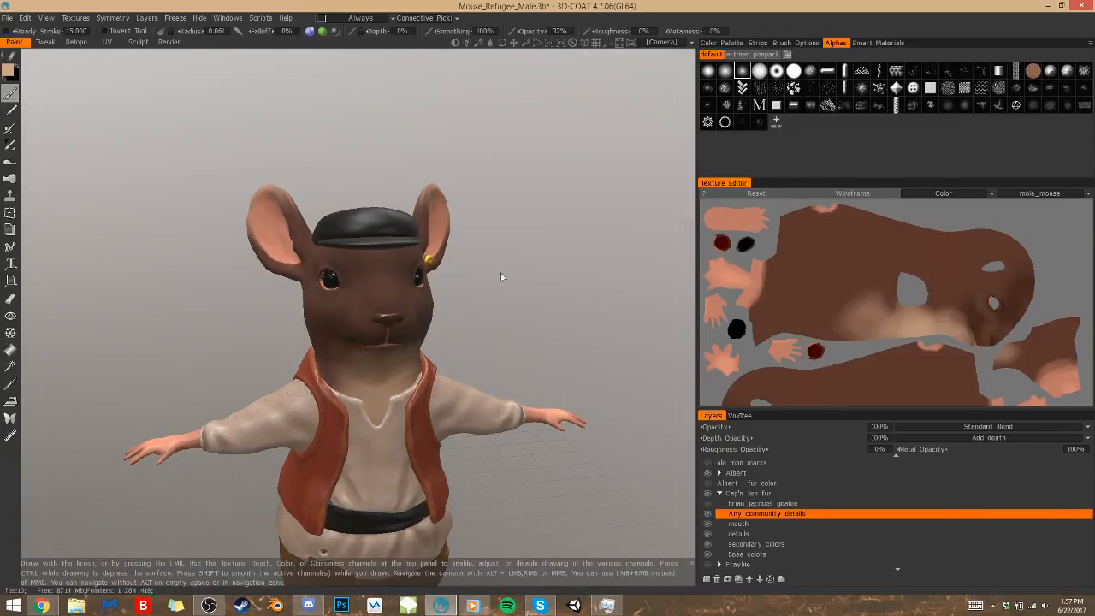
# Reduce the brush radius to 0.036 and try a soft beige highlight on the forehead between the eyes
pyautogui.moveTo(498, 274); pyautogui.dragTo(476, 274)
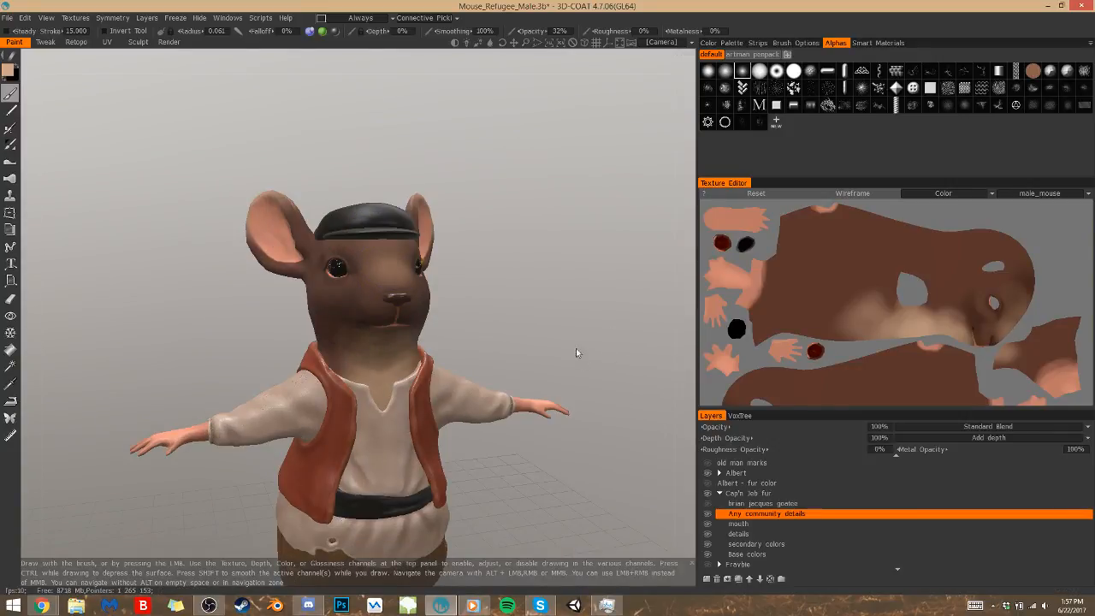
pyautogui.moveTo(553, 327); pyautogui.dragTo(522, 350)
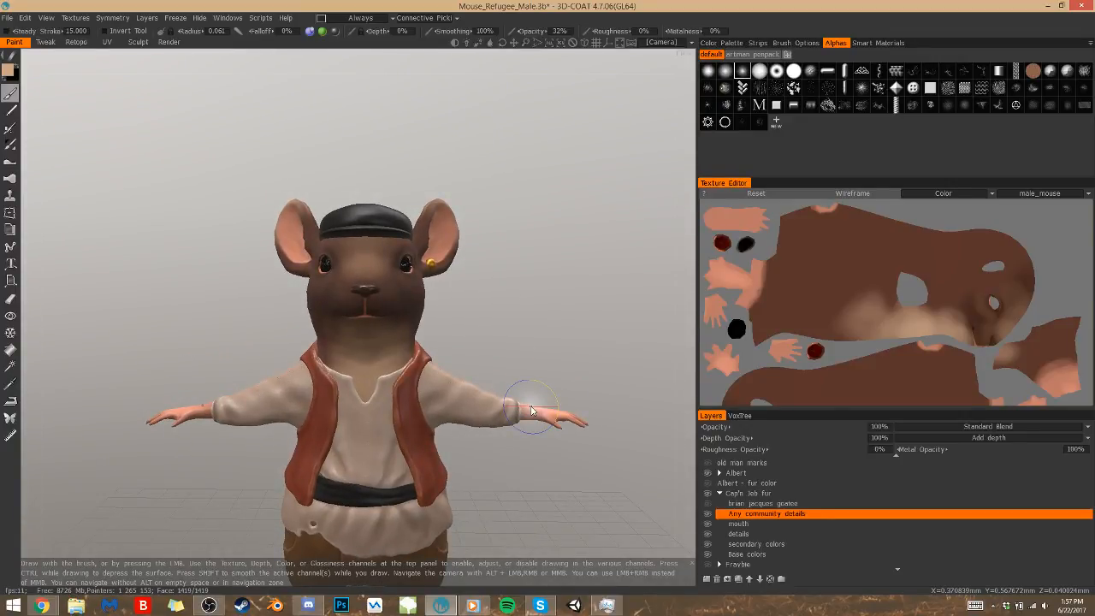
pyautogui.press('[')
pyautogui.press('[')
pyautogui.press('[')
pyautogui.press('[')
pyautogui.press('[')
pyautogui.moveTo(363, 247)
pyautogui.mouseDown()
pyautogui.moveTo(364, 268)
pyautogui.moveTo(377, 257)
pyautogui.mouseUp()
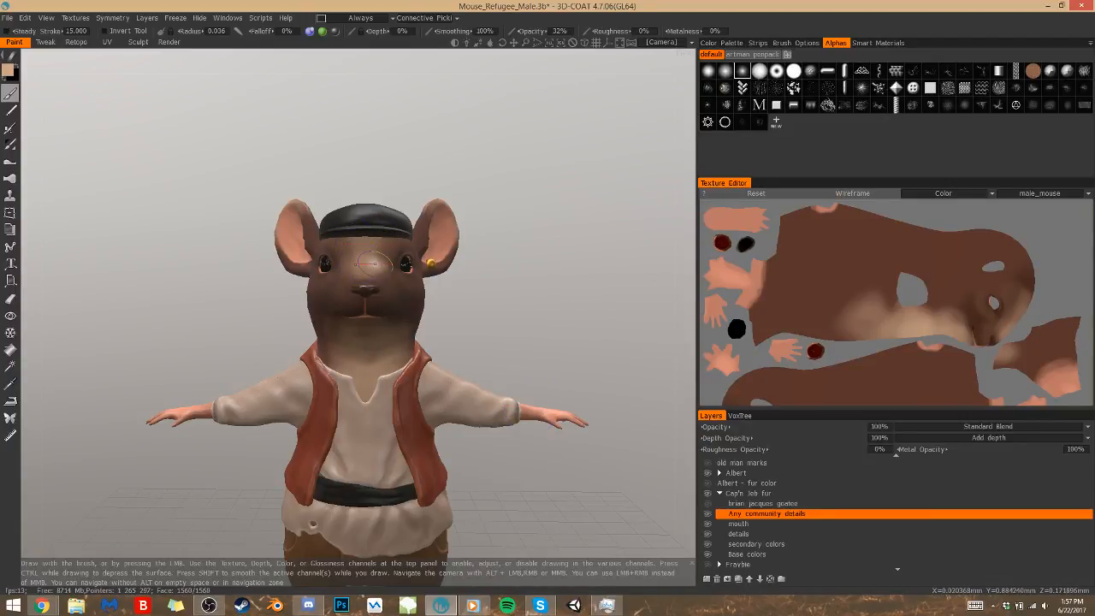
# Examine the face from the front and side, and inspect the area around the eye and muzzle close up in the texture map
pyautogui.moveTo(450, 341); pyautogui.dragTo(462, 448)
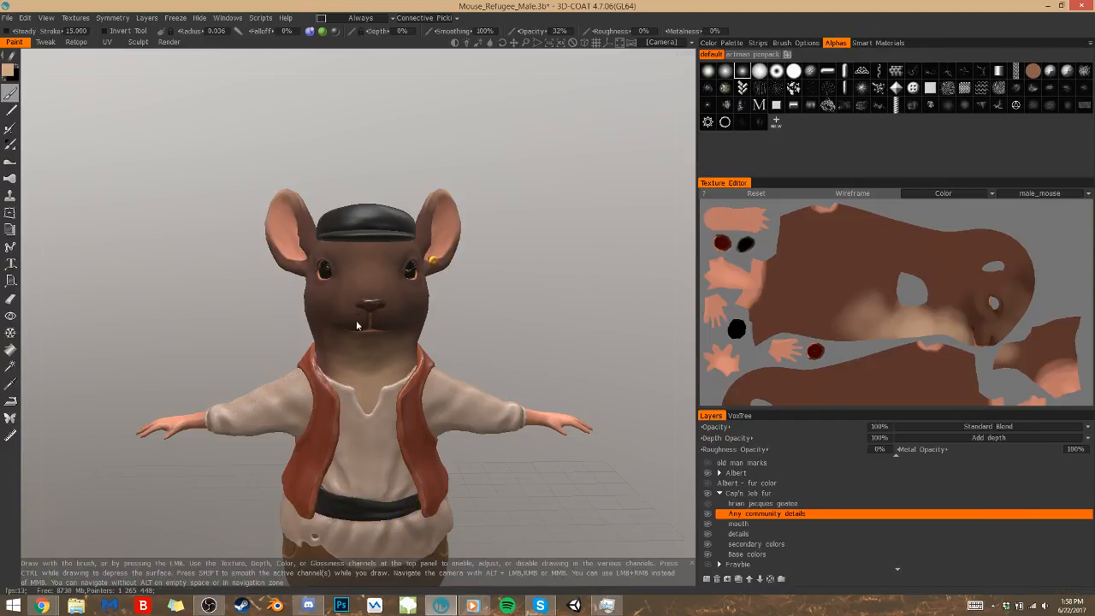
pyautogui.moveTo(496, 318); pyautogui.dragTo(518, 317)
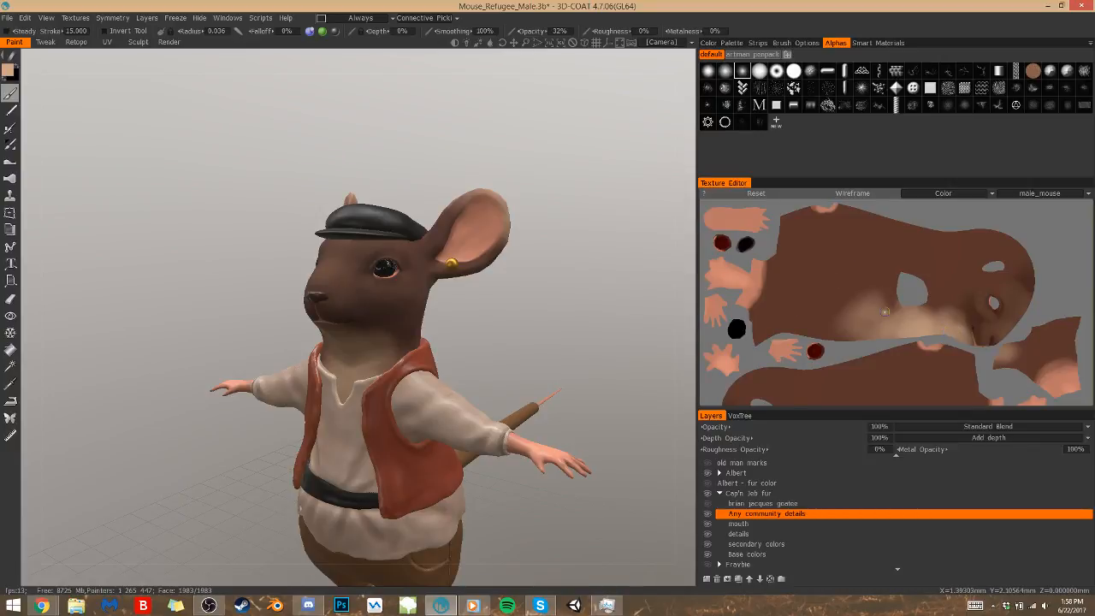
pyautogui.moveTo(1051, 303); pyautogui.dragTo(994, 283, button='middle')
pyautogui.moveTo(994, 282); pyautogui.dragTo(1091, 289, button='right')
pyautogui.moveTo(958, 322); pyautogui.dragTo(807, 428, button='middle')
pyautogui.moveTo(914, 253)
pyautogui.mouseDown(button='middle')
pyautogui.moveTo(922, 321)
pyautogui.moveTo(977, 276)
pyautogui.mouseUp(button='middle')
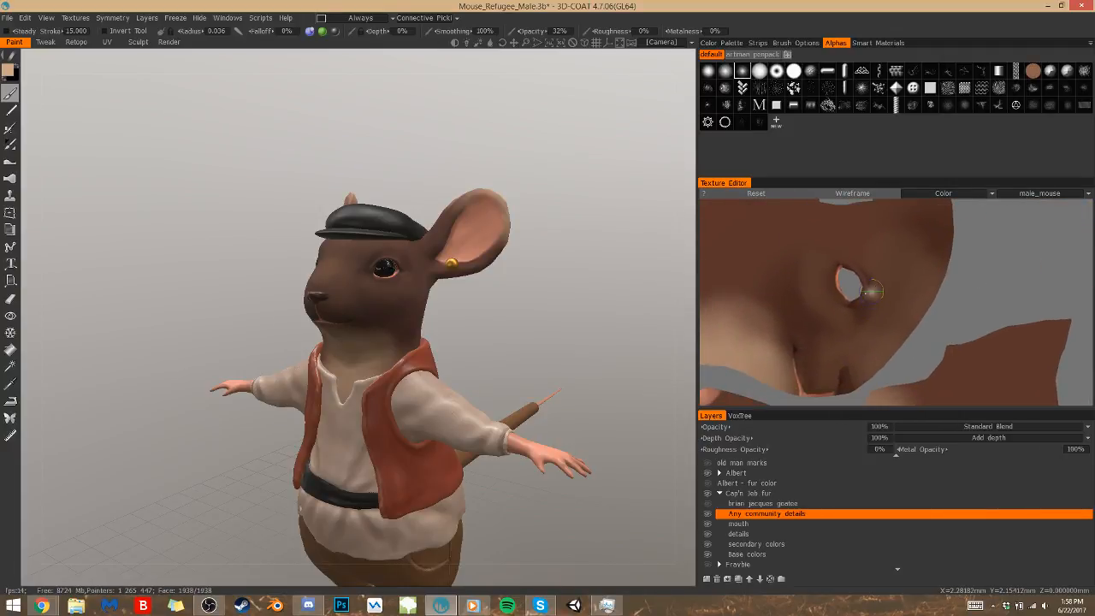
# Examine the fur shading around the mouse's eye up close, and compare it with the whole head
pyautogui.moveTo(489, 297); pyautogui.dragTo(564, 273, button='right')
pyautogui.scroll(-5, 565, 273)
pyautogui.keyDown('alt'); pyautogui.moveTo(565, 273); pyautogui.dragTo(508, 461, button='middle'); pyautogui.keyUp('alt')
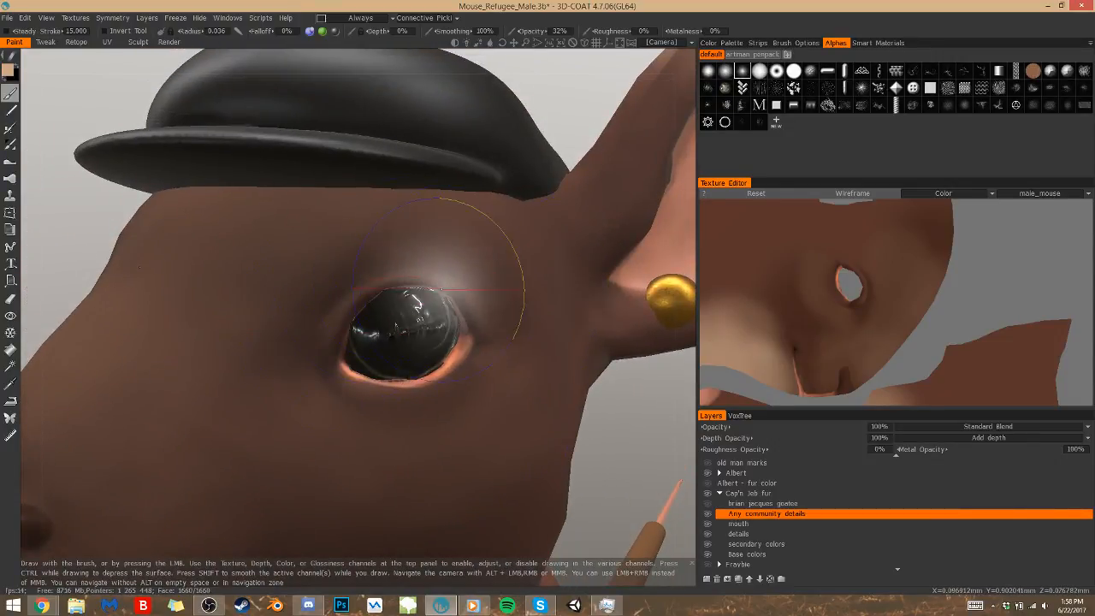
pyautogui.moveTo(639, 421); pyautogui.dragTo(594, 416, button='right')
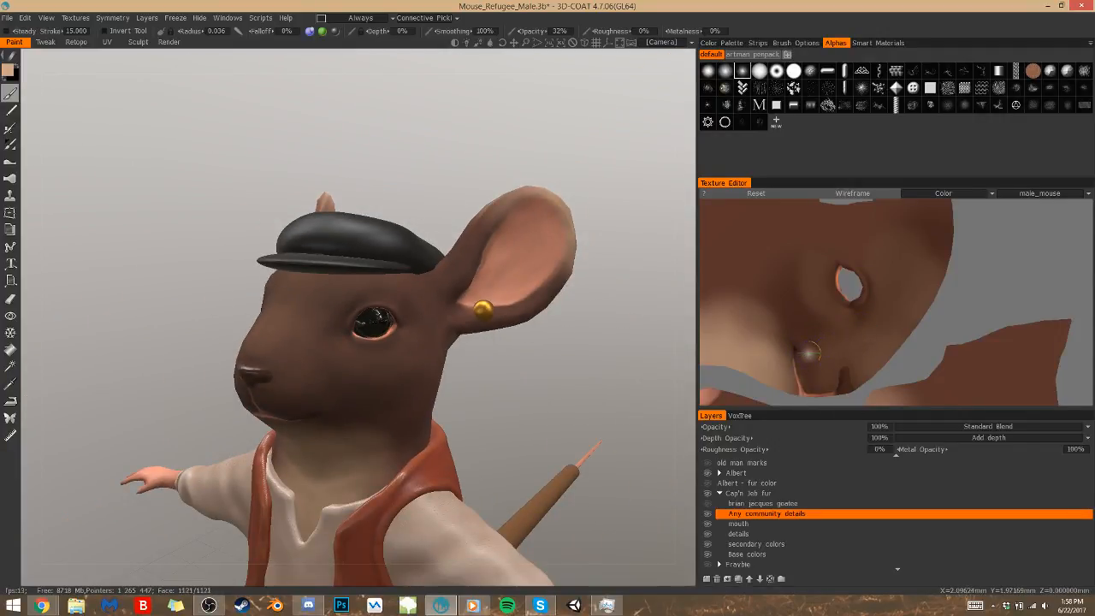
pyautogui.moveTo(591, 374); pyautogui.dragTo(497, 389)
pyautogui.moveTo(632, 386); pyautogui.dragTo(545, 394, button='right')
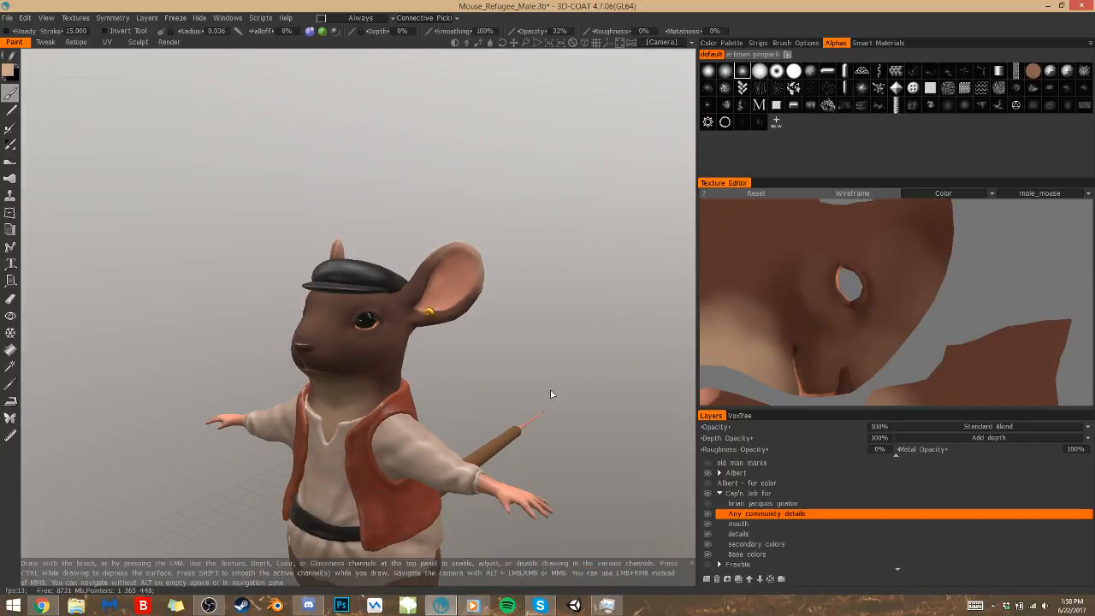
# Examine the clothed mouse from both sides and the front, out to a full-body view
pyautogui.moveTo(545, 394); pyautogui.dragTo(592, 412)
pyautogui.moveTo(660, 435); pyautogui.dragTo(588, 492)
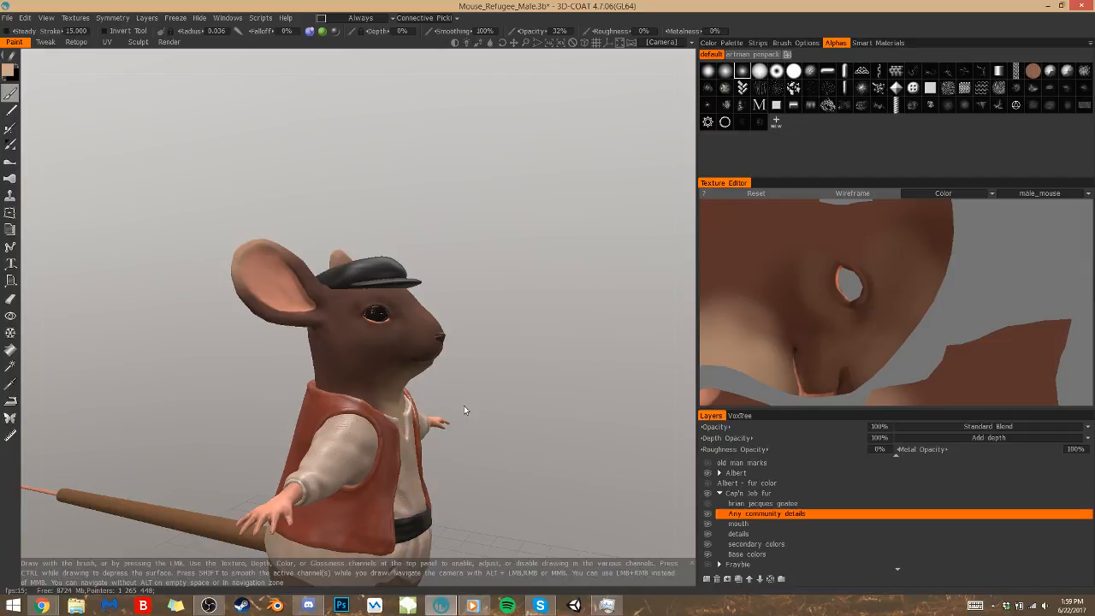
pyautogui.moveTo(484, 214); pyautogui.dragTo(579, 465)
pyautogui.moveTo(430, 496); pyautogui.dragTo(417, 496)
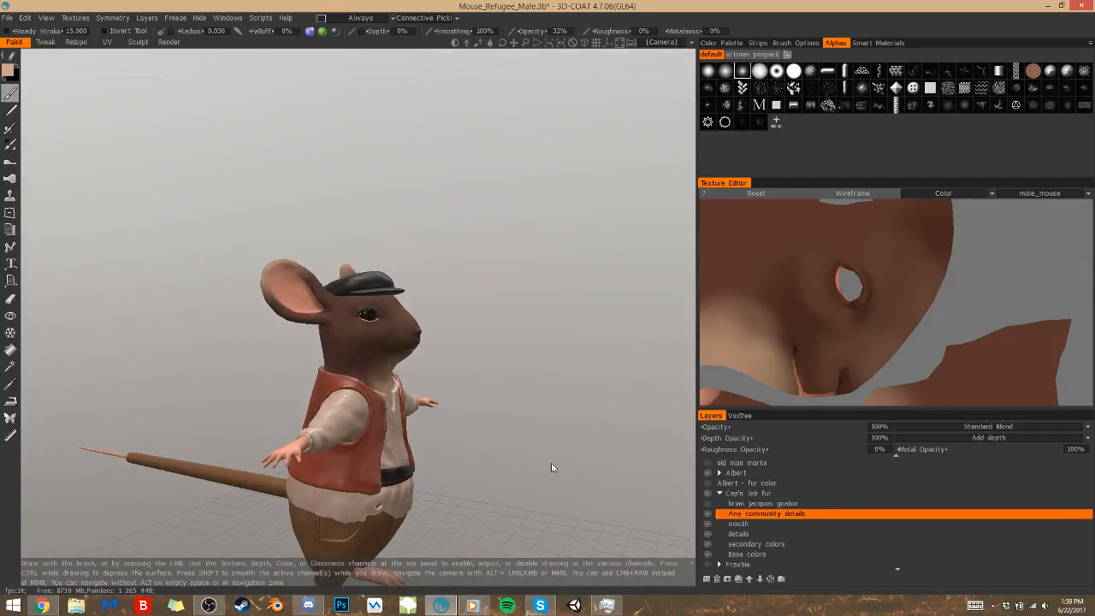
pyautogui.moveTo(565, 468); pyautogui.dragTo(633, 536)
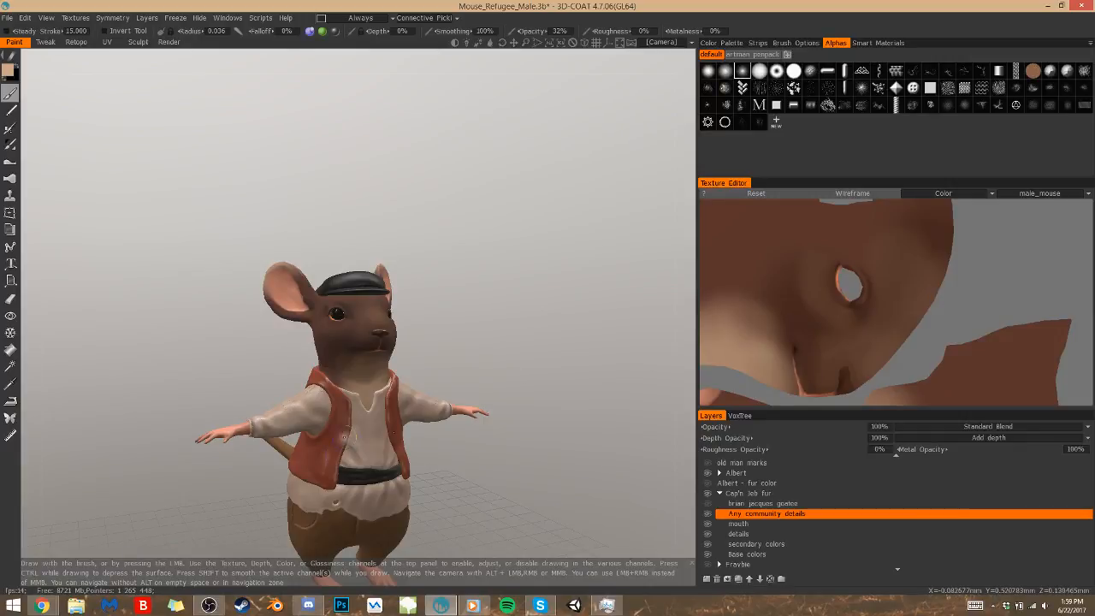
pyautogui.keyDown('alt'); pyautogui.moveTo(331, 534); pyautogui.dragTo(309, 463, button='middle'); pyautogui.keyUp('alt')
pyautogui.moveTo(484, 418); pyautogui.dragTo(444, 418)
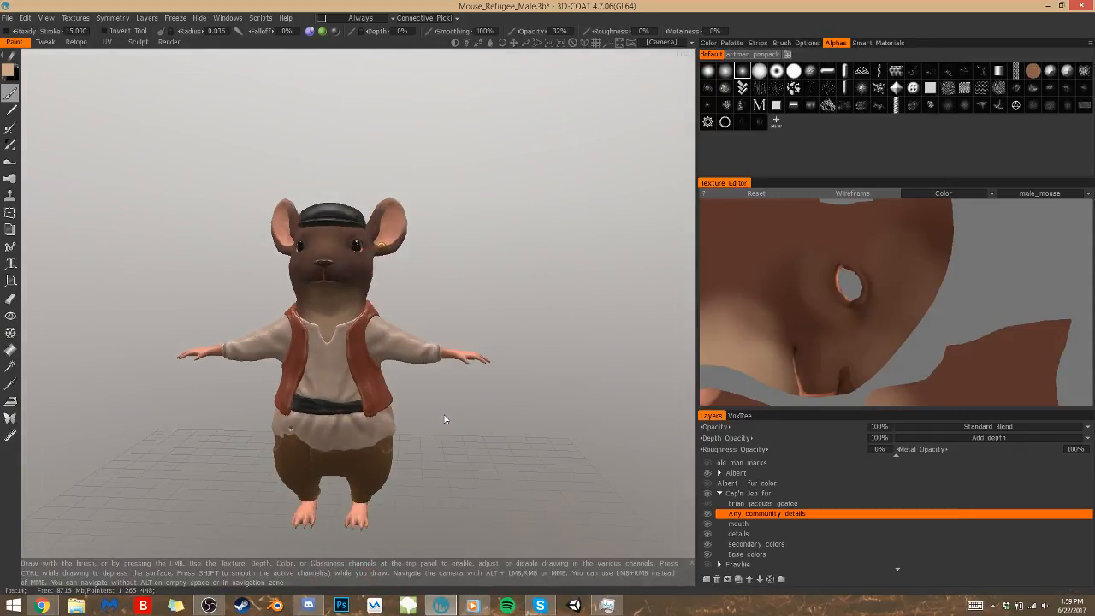
# Switch to the Retopo room, show the clothes_Refugee_Jeb mesh and examine its topology on the mouse
pyautogui.click(78, 42)
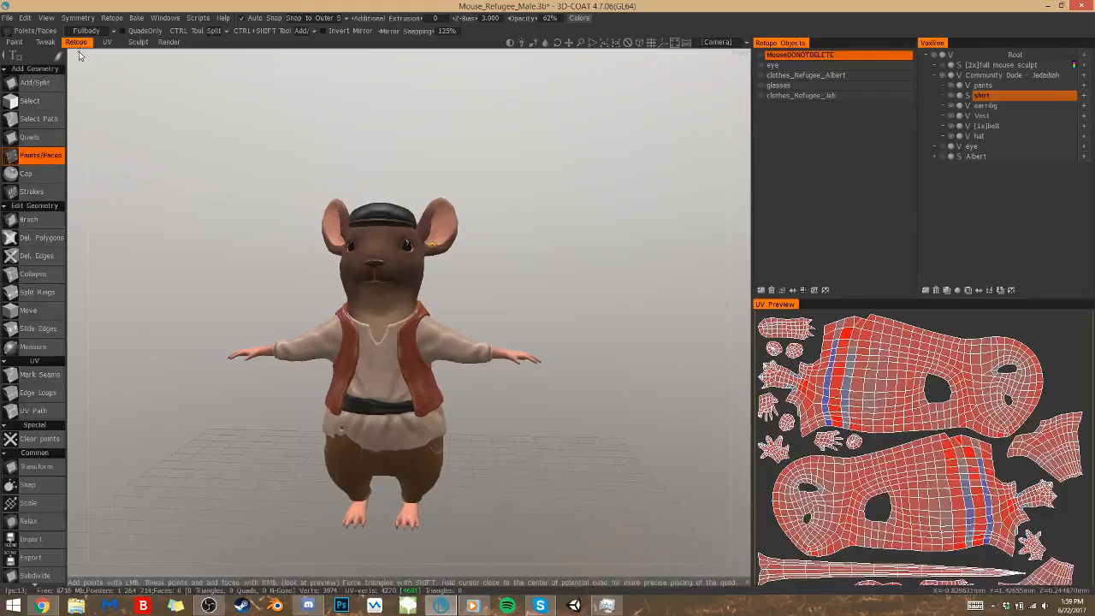
pyautogui.click(761, 96)
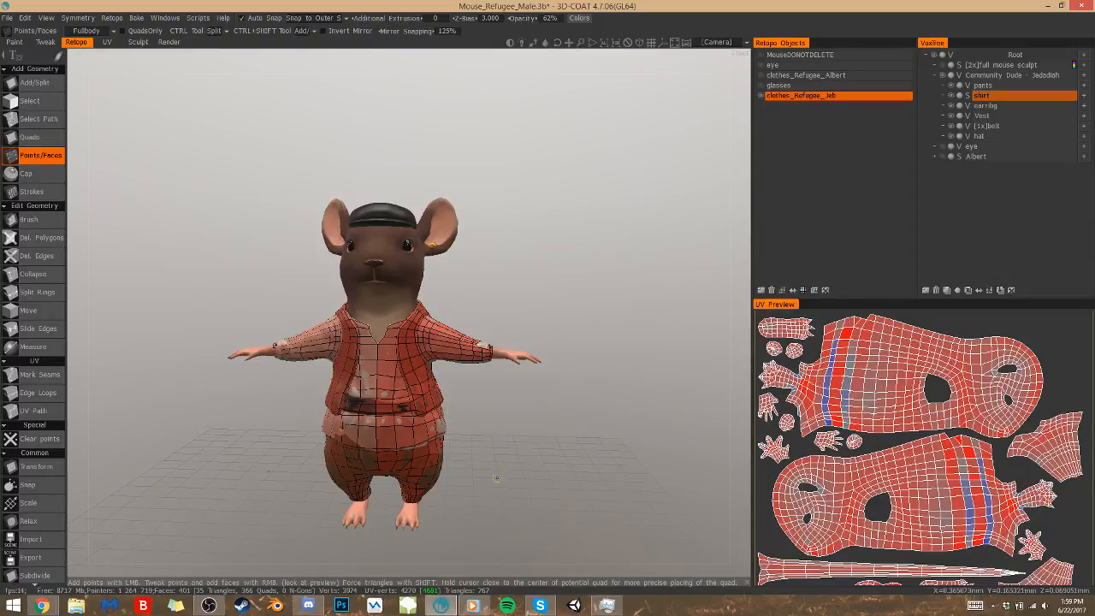
pyautogui.keyDown('alt'); pyautogui.moveTo(546, 486); pyautogui.dragTo(663, 511); pyautogui.keyUp('alt')
pyautogui.moveTo(486, 601)
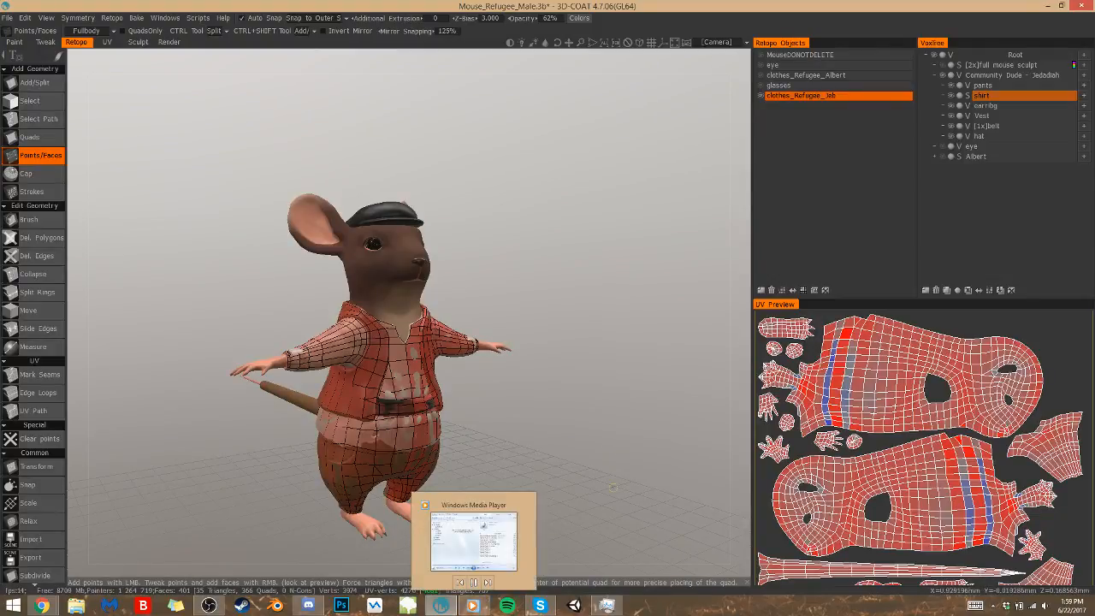
pyautogui.click(516, 309)
# Return to the Paint room and examine the full clothed mouse from several front angles
pyautogui.click(13, 42)
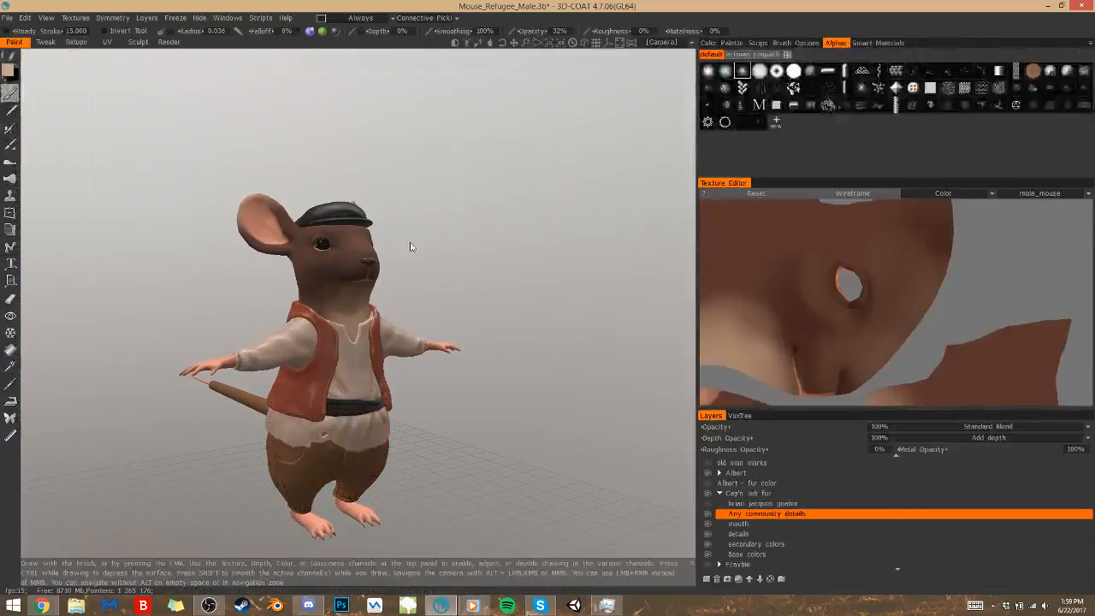
pyautogui.moveTo(582, 308); pyautogui.dragTo(475, 304)
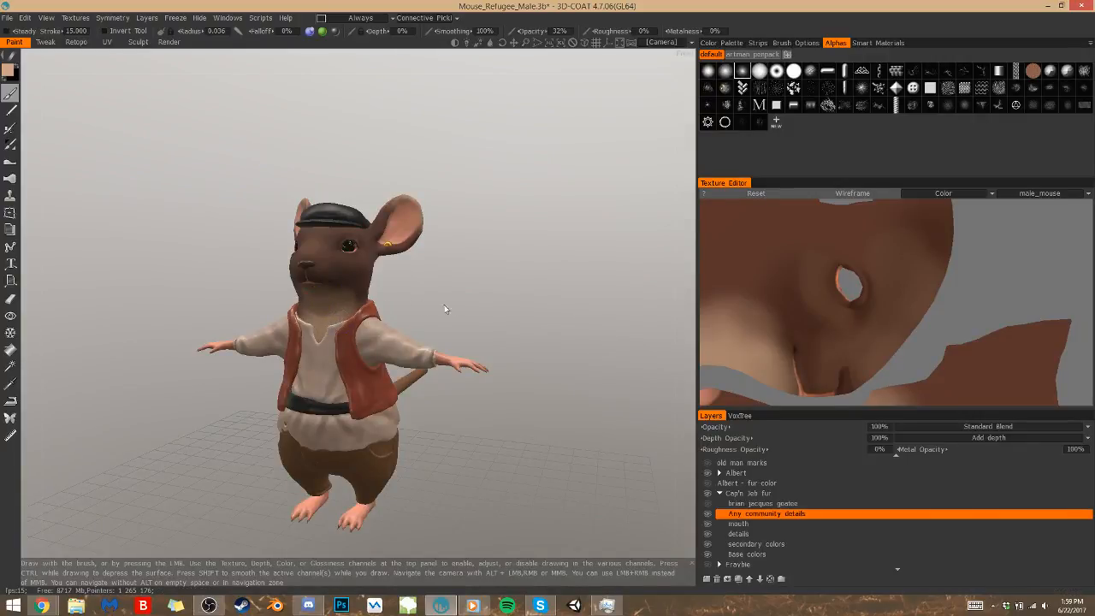
pyautogui.moveTo(440, 307); pyautogui.dragTo(411, 327)
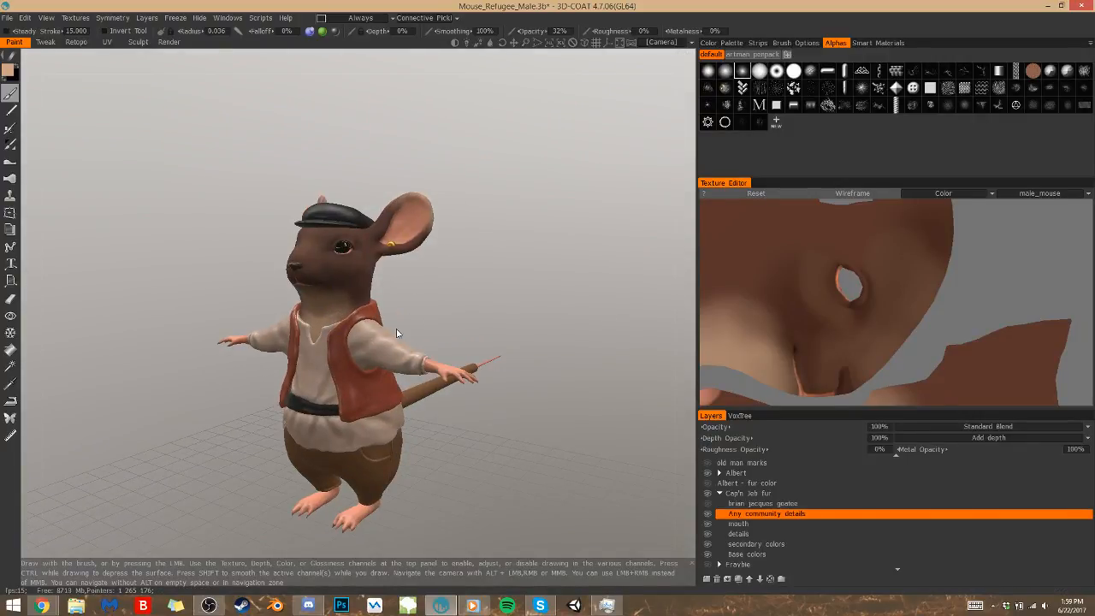